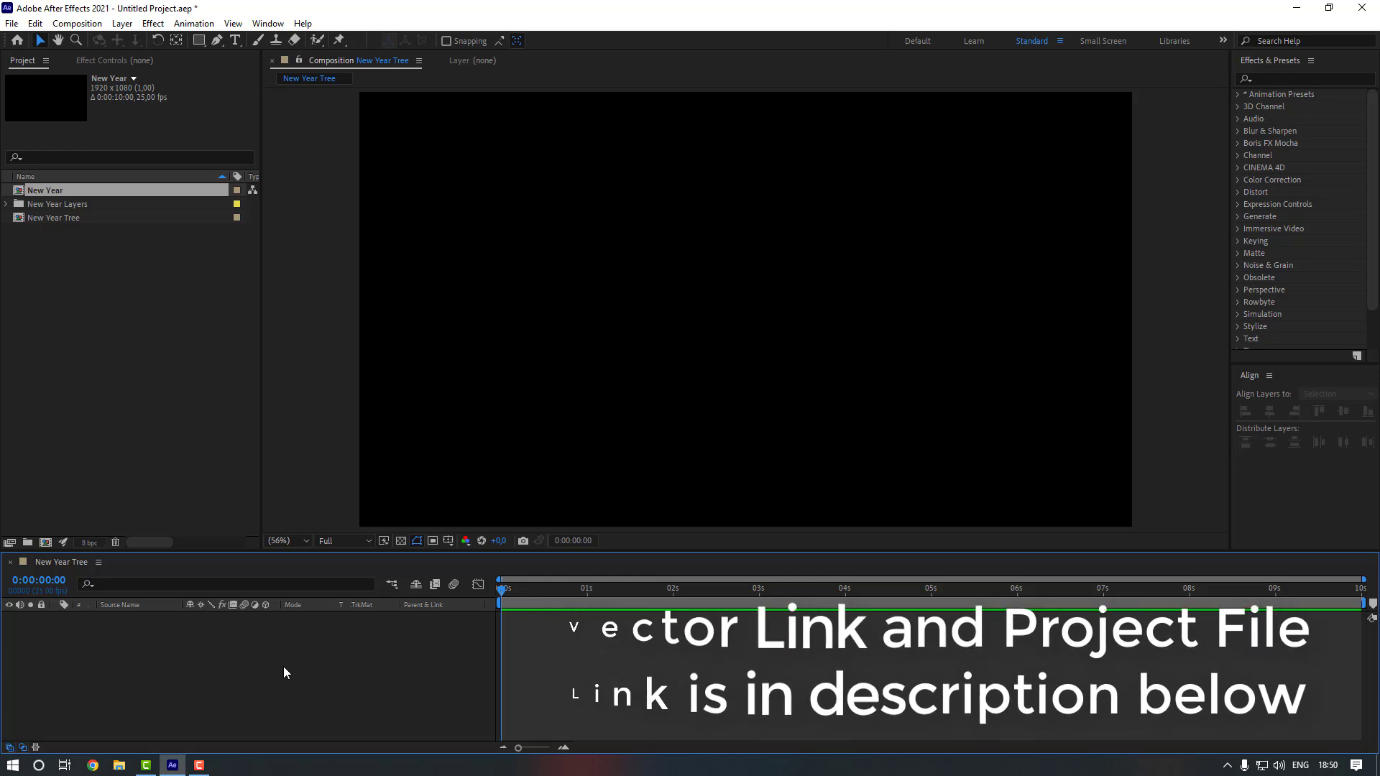
- Open the New Year composition and set the Shadow layer's opacity to 40%
double_click(49, 187)
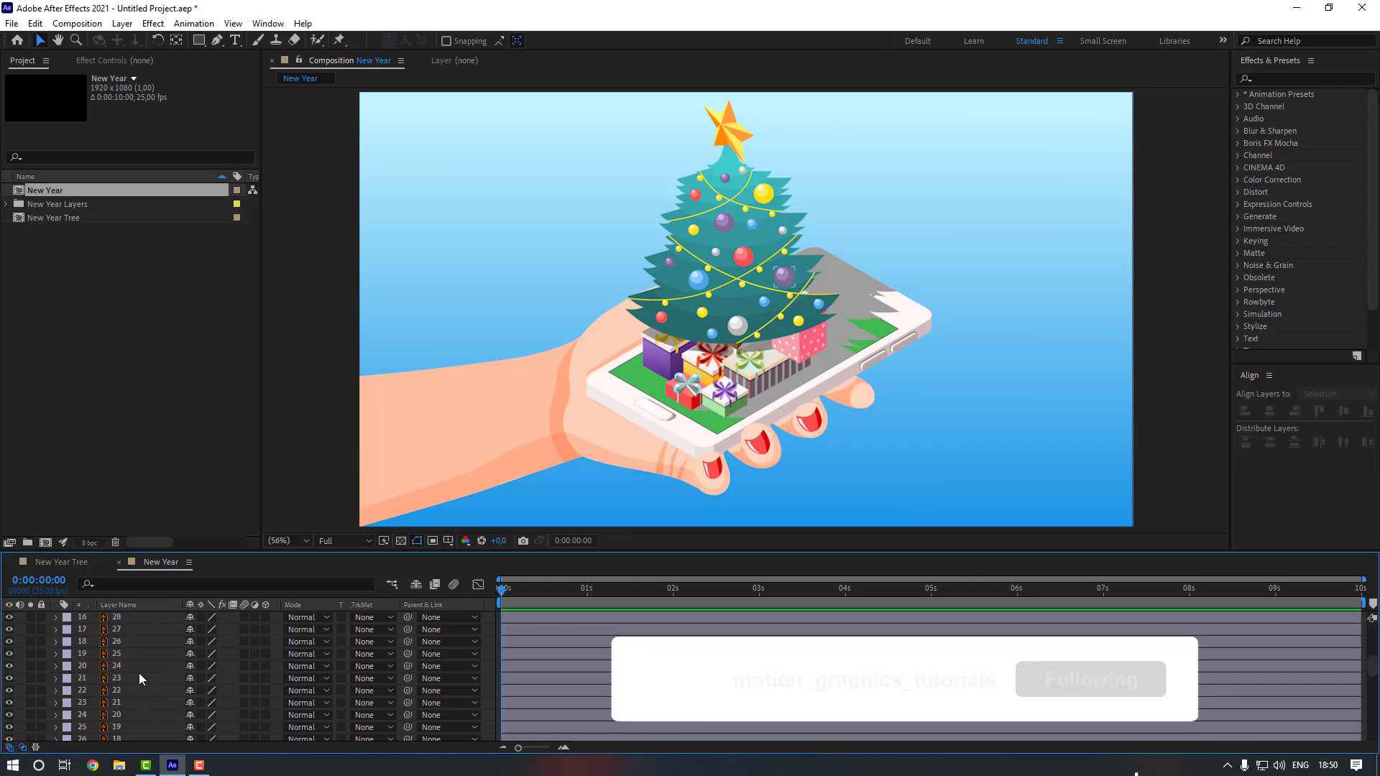
scroll(139, 673, down, 10)
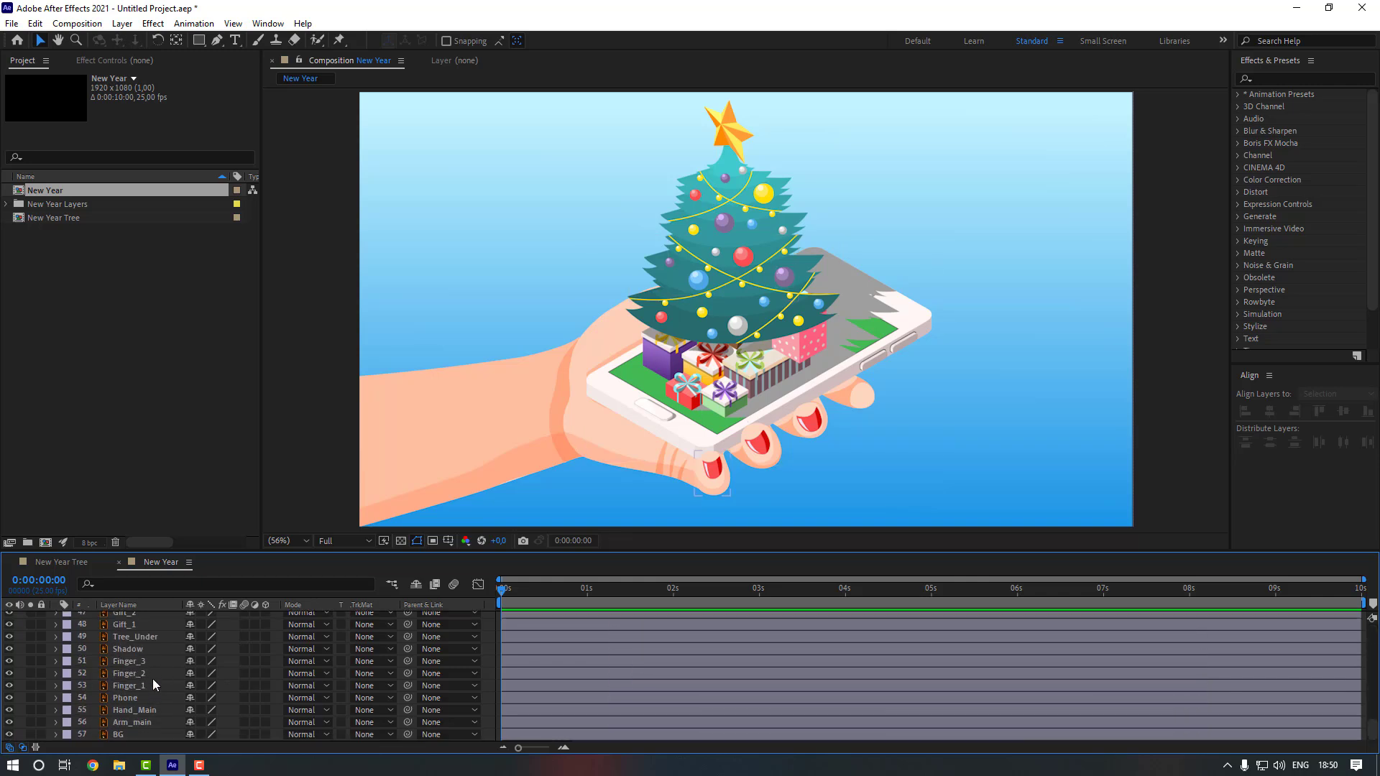
click(141, 651)
key(t)
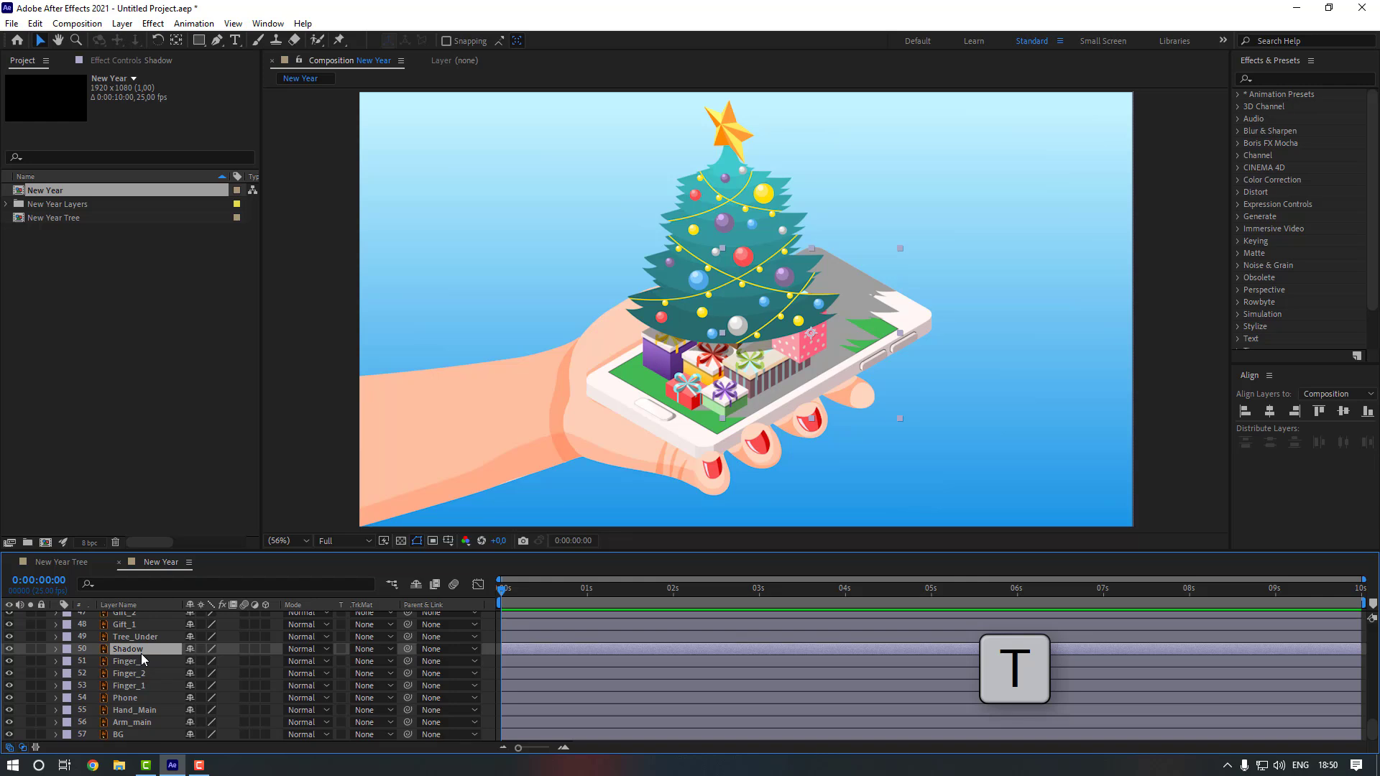
click(195, 661)
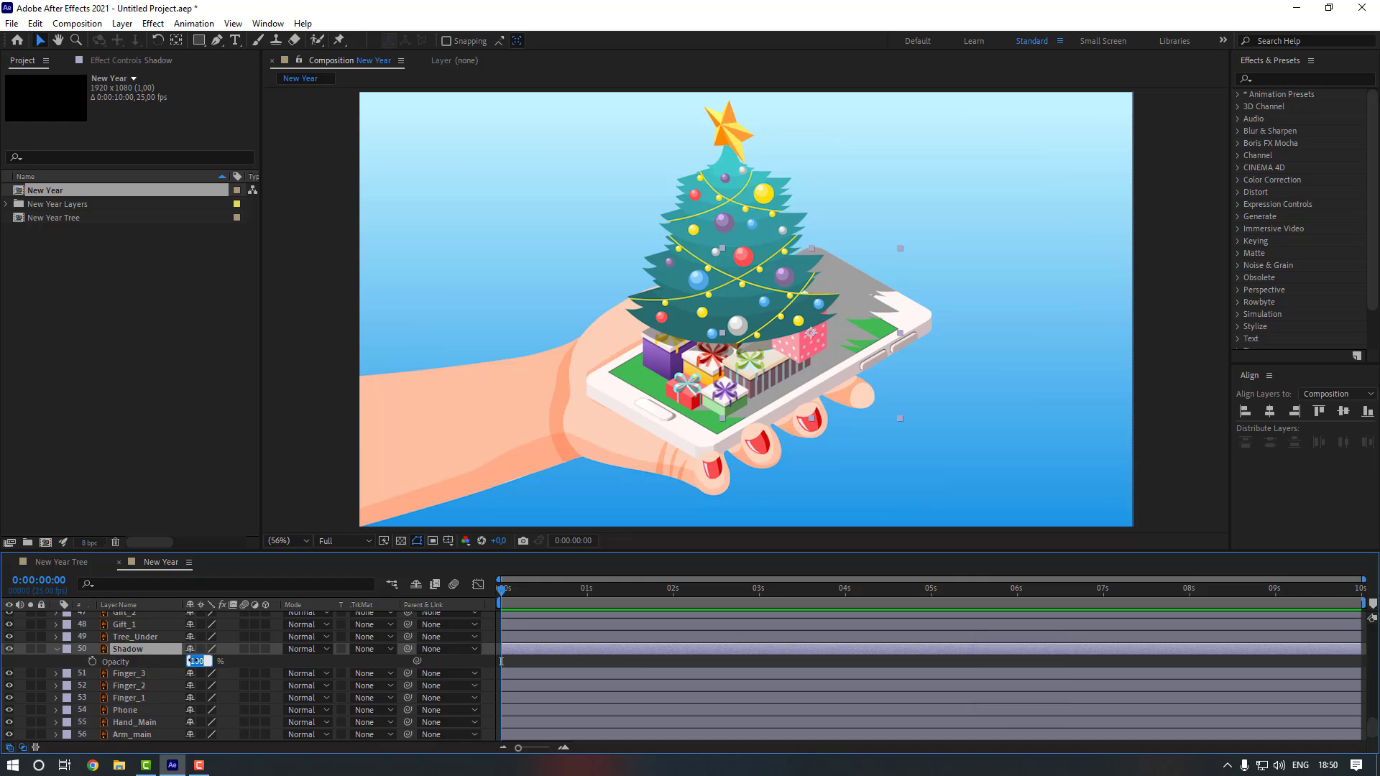
text(30)
key(Return)
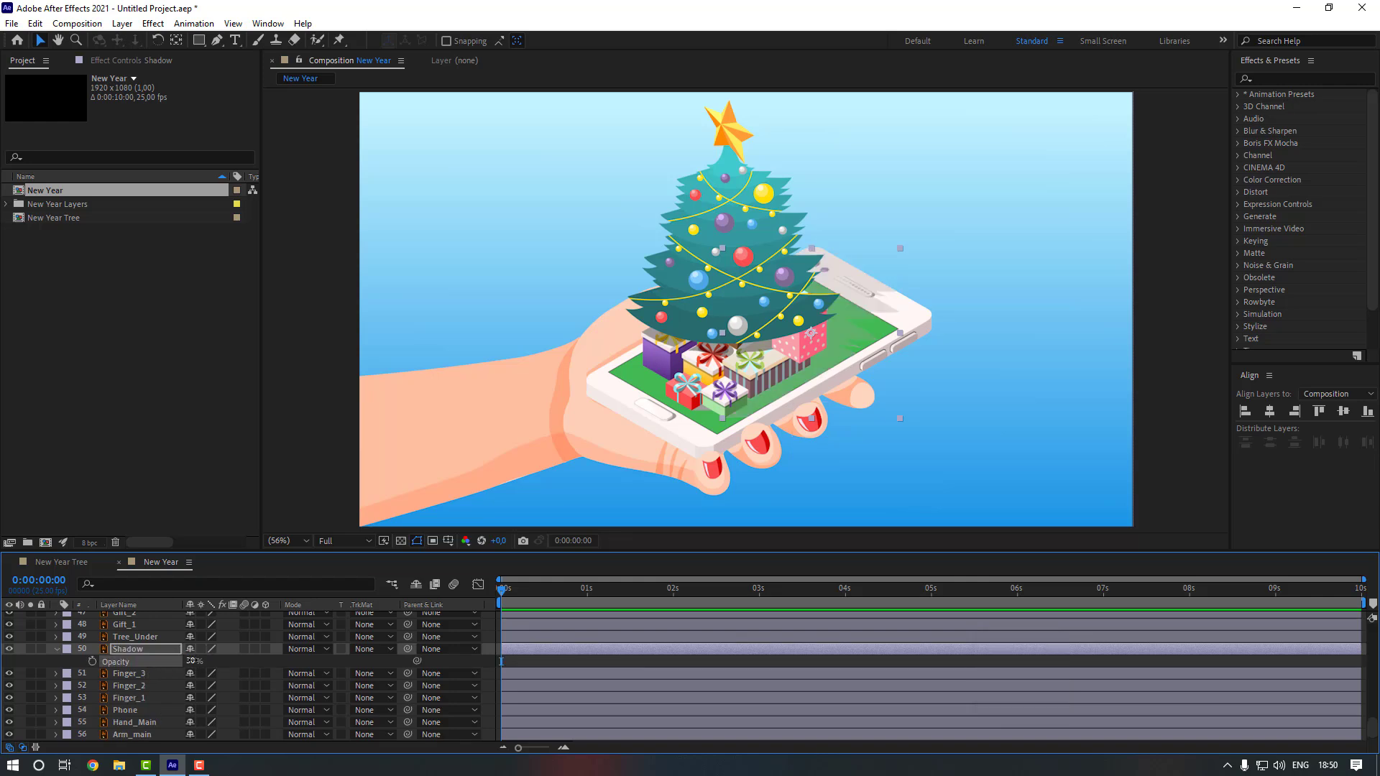
click(192, 662)
text(40)
key(Return)
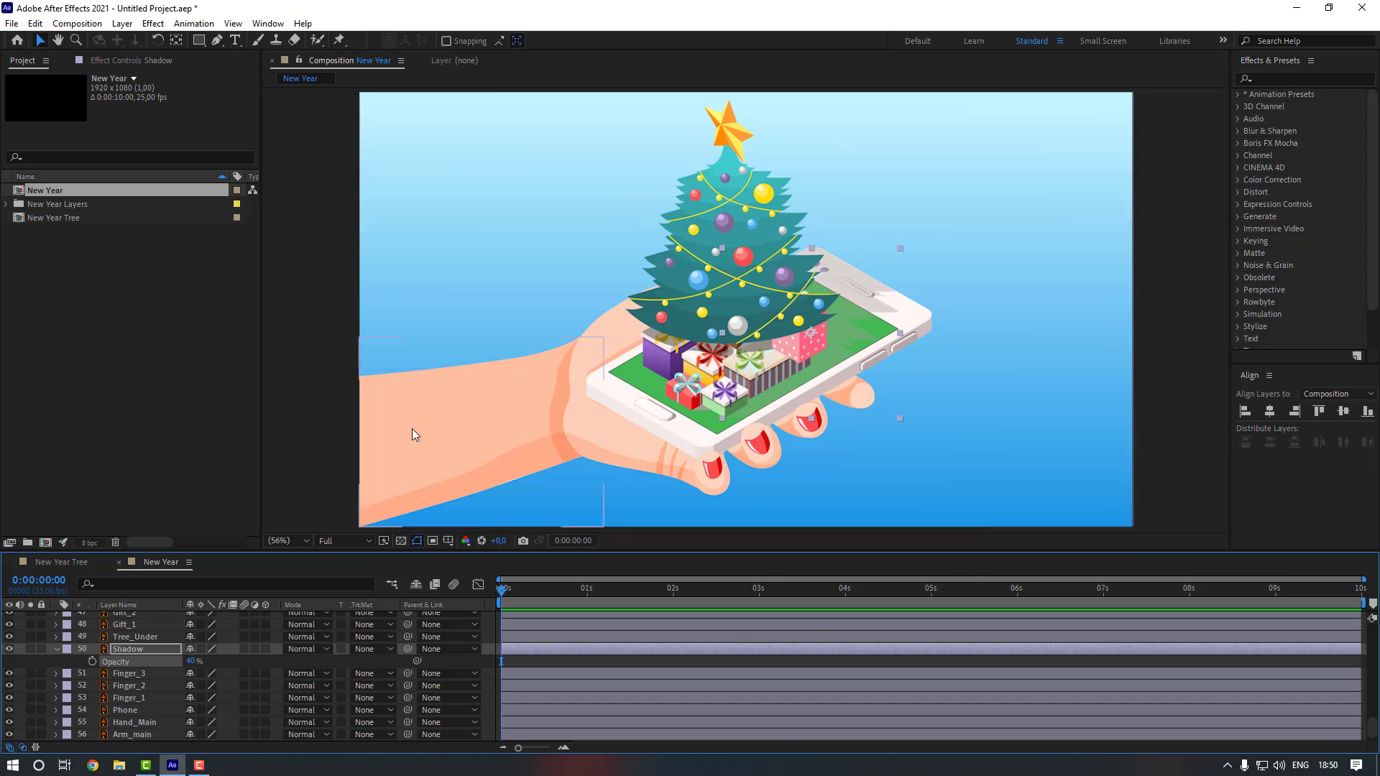
- Reduce the Shadow_2 layer's opacity to 50%, judging the result on a close-up of the gift boxes
scroll(117, 644, up, 10)
scroll(122, 644, up, 4)
click(149, 642)
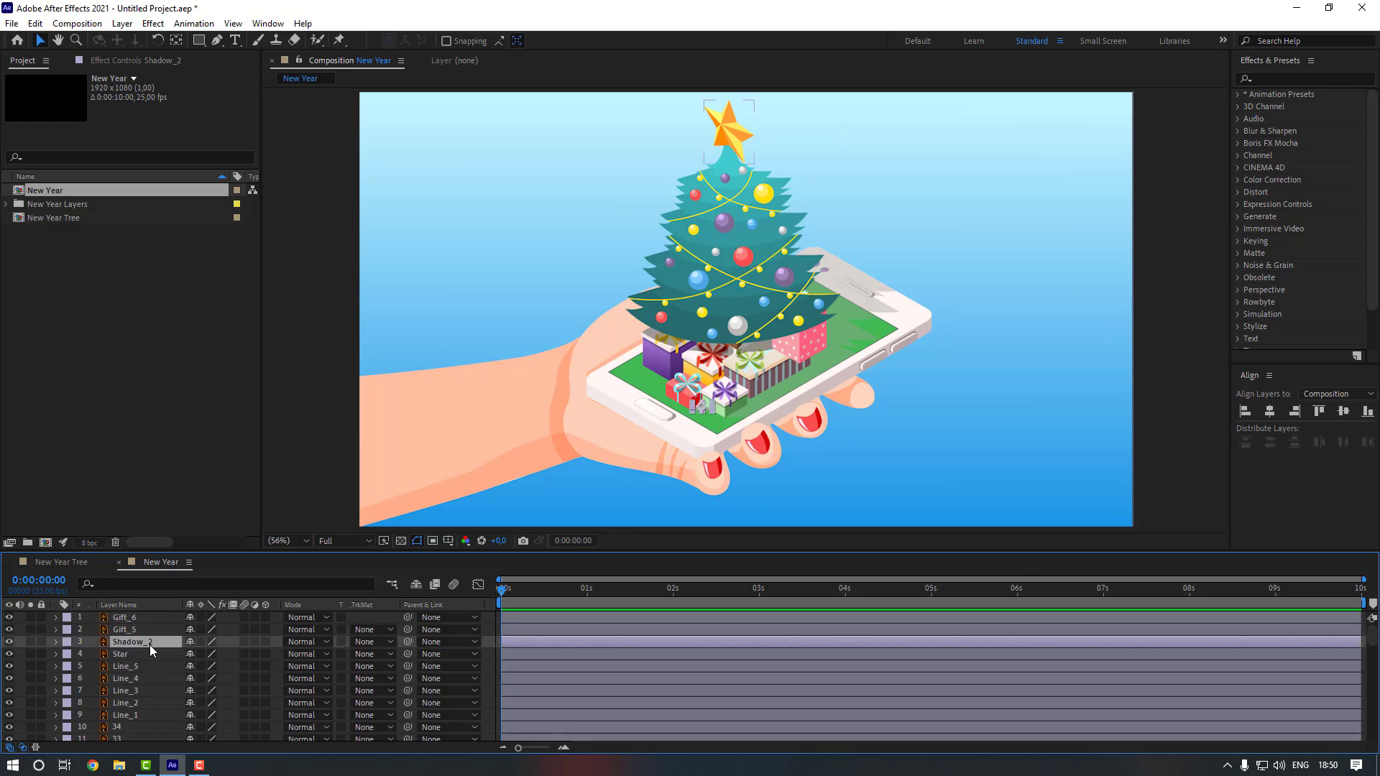
key(t)
click(189, 654)
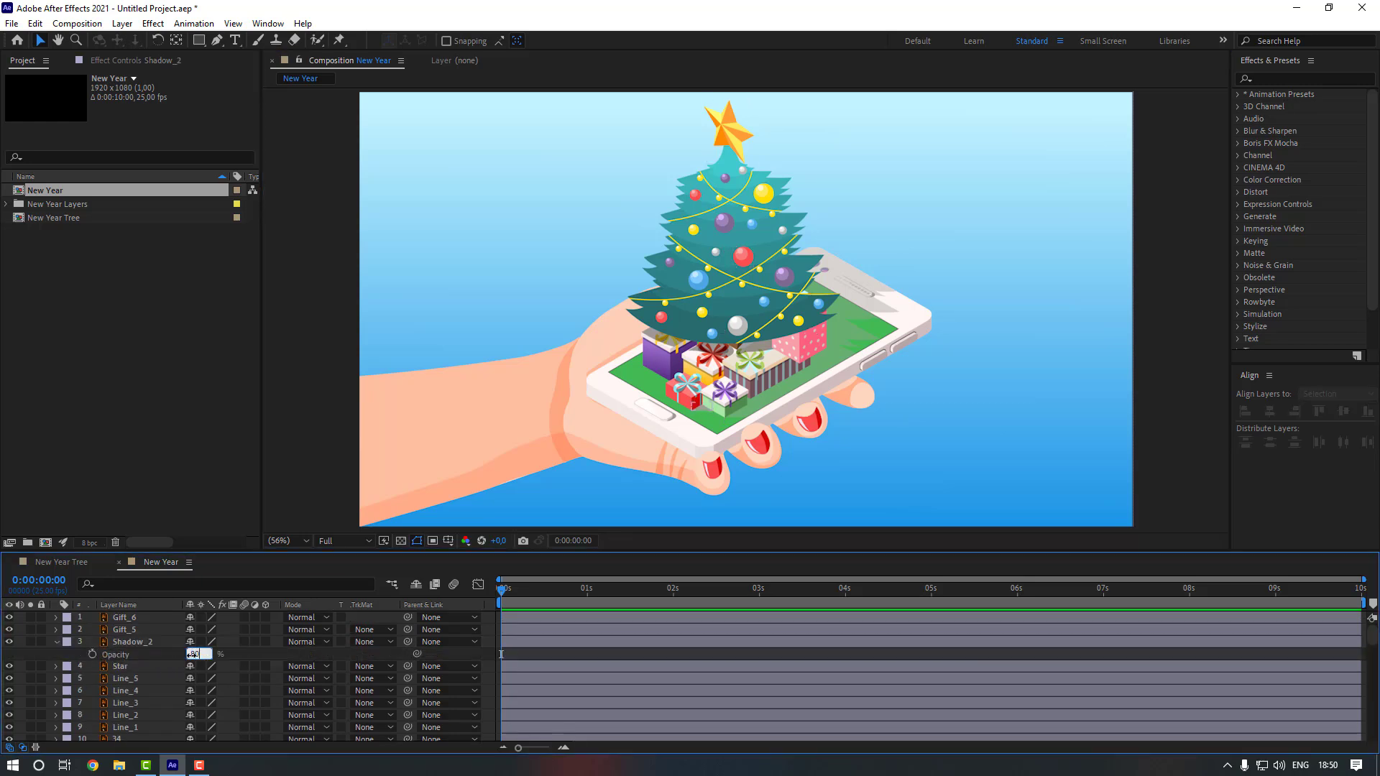
key(Return)
click(287, 418)
scroll(686, 458, up, 1)
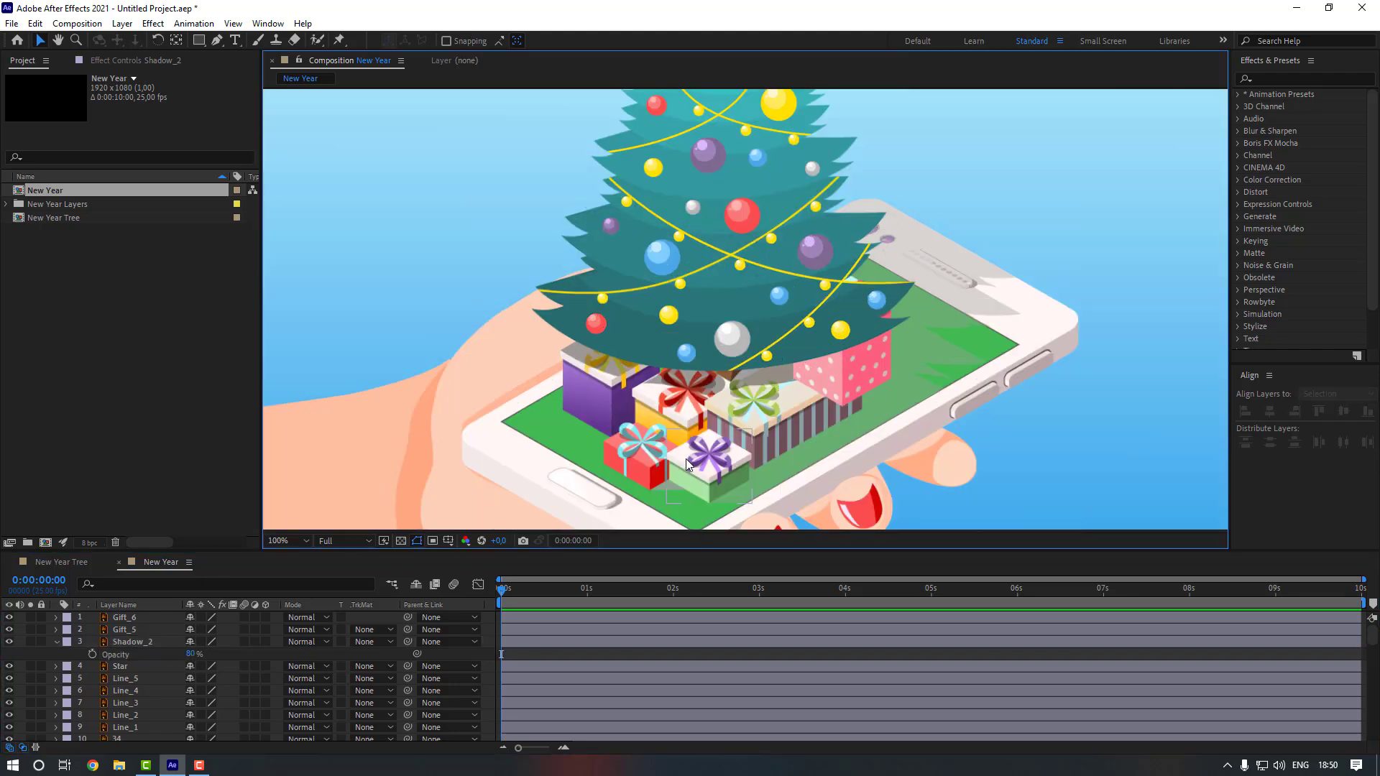
scroll(685, 464, up, 2)
drag(659, 473, 675, 370)
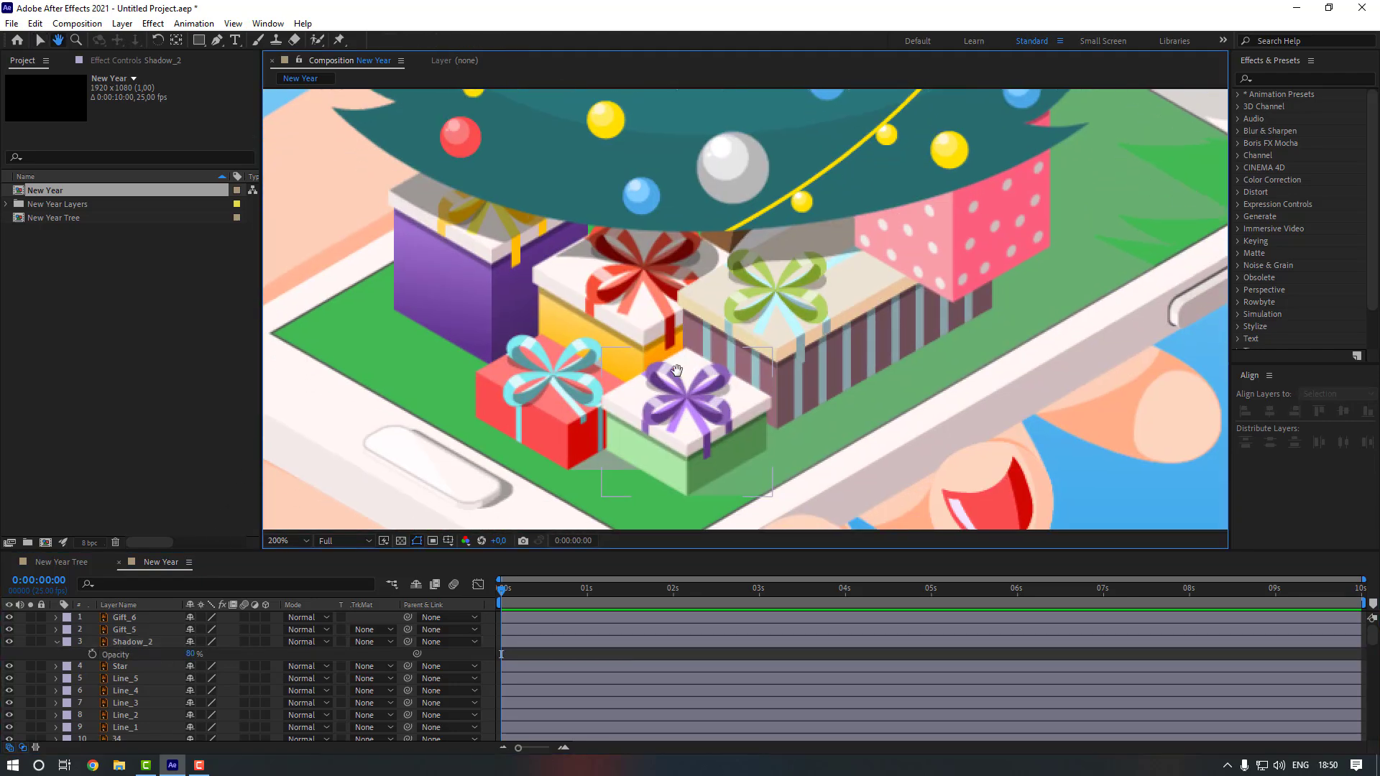
key(v)
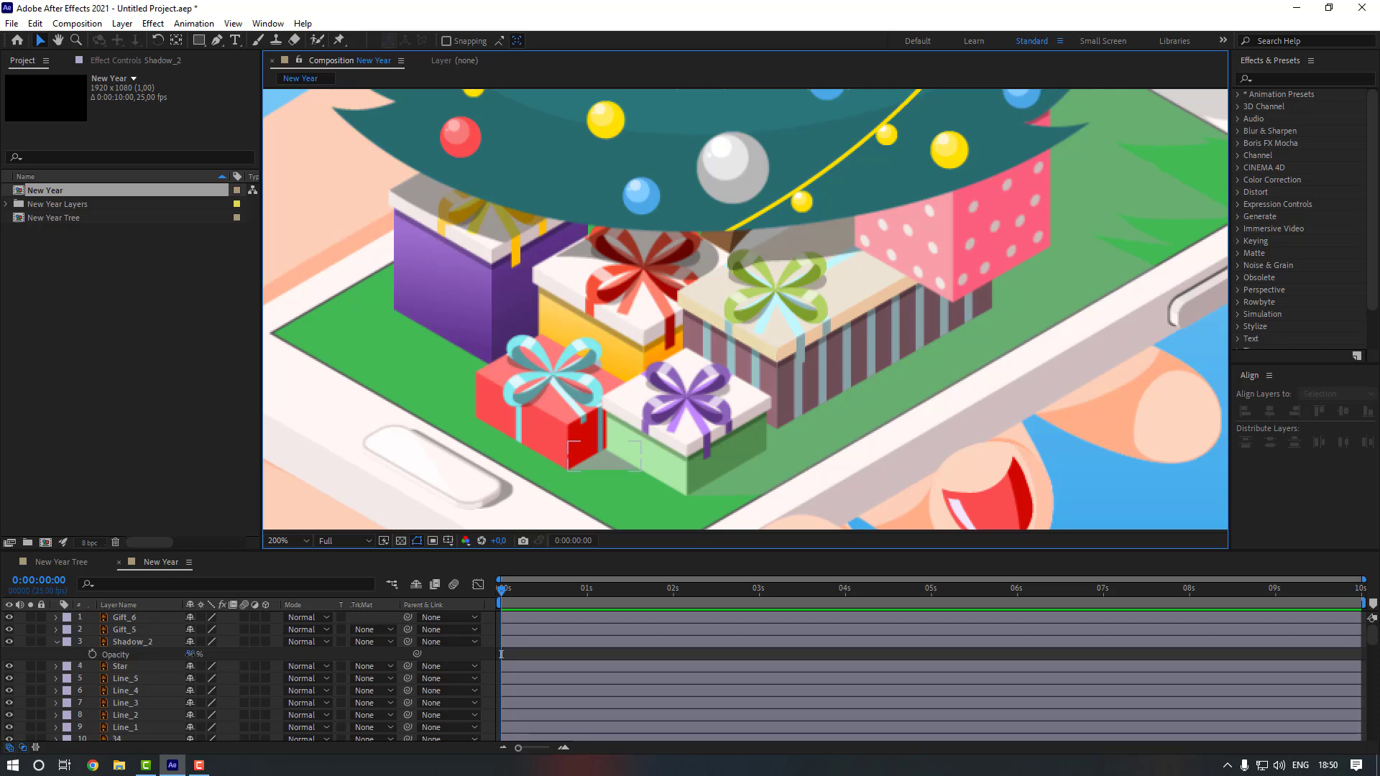
drag(193, 654, 182, 655)
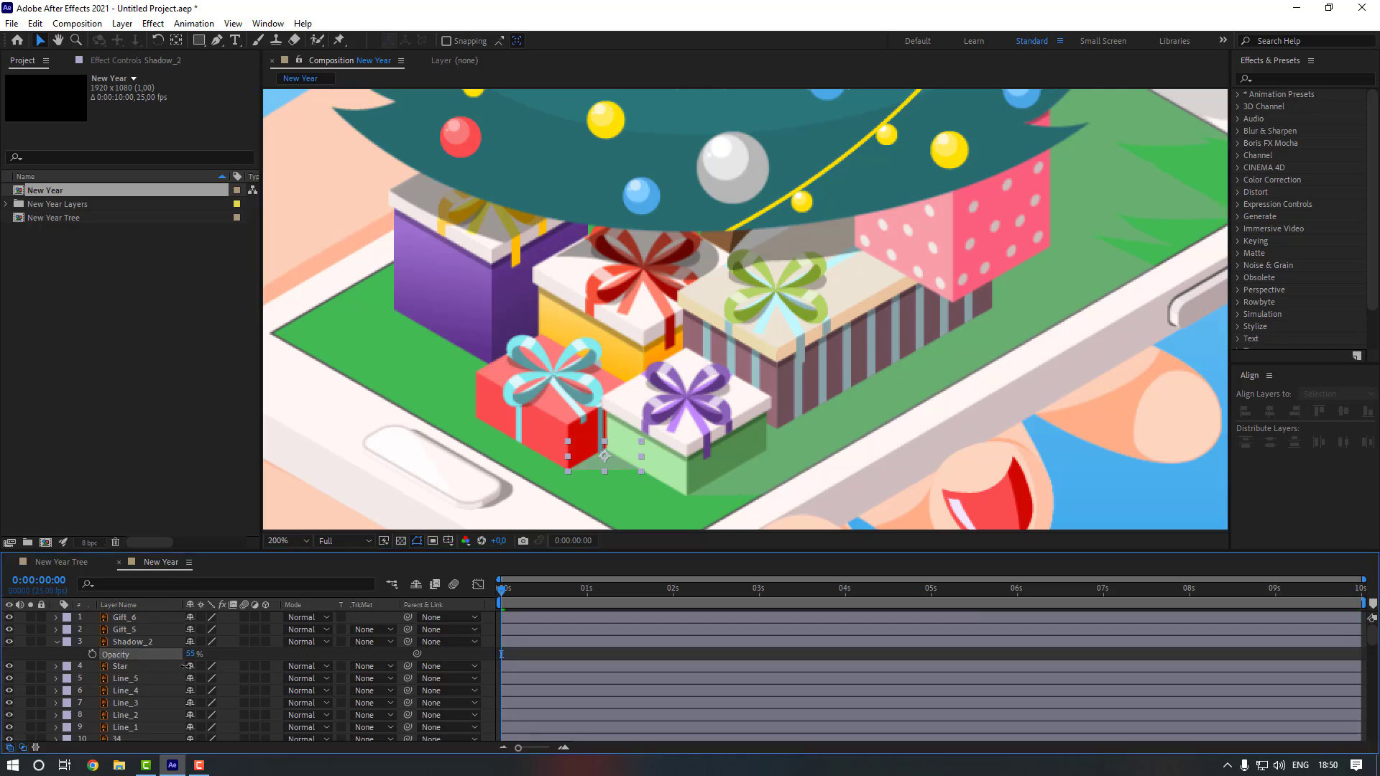
drag(191, 654, 190, 654)
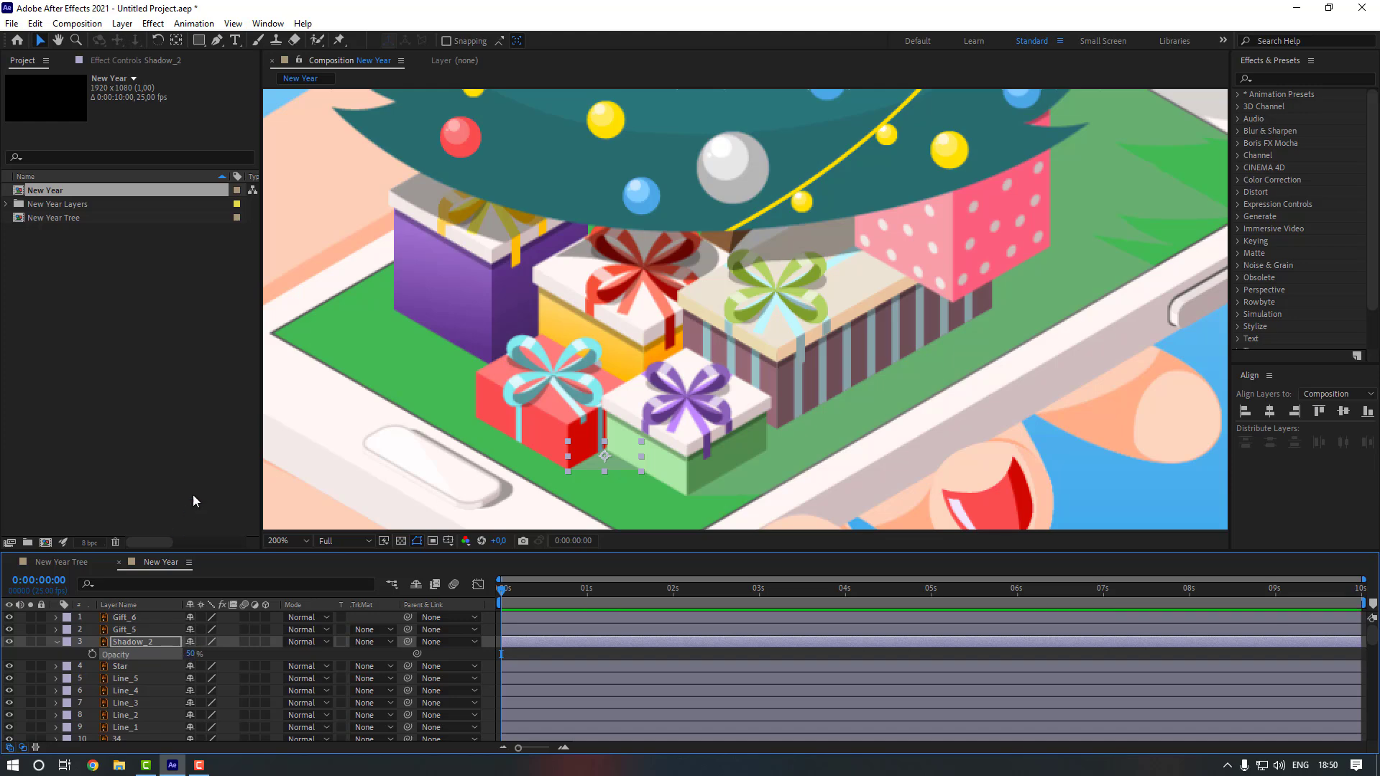
click(224, 447)
- Solo the Arm_main layer, move its anchor point to the arm's left edge at the frame border, and end the solo
scroll(475, 417, down, 2)
click(452, 321)
drag(458, 304, 447, 350)
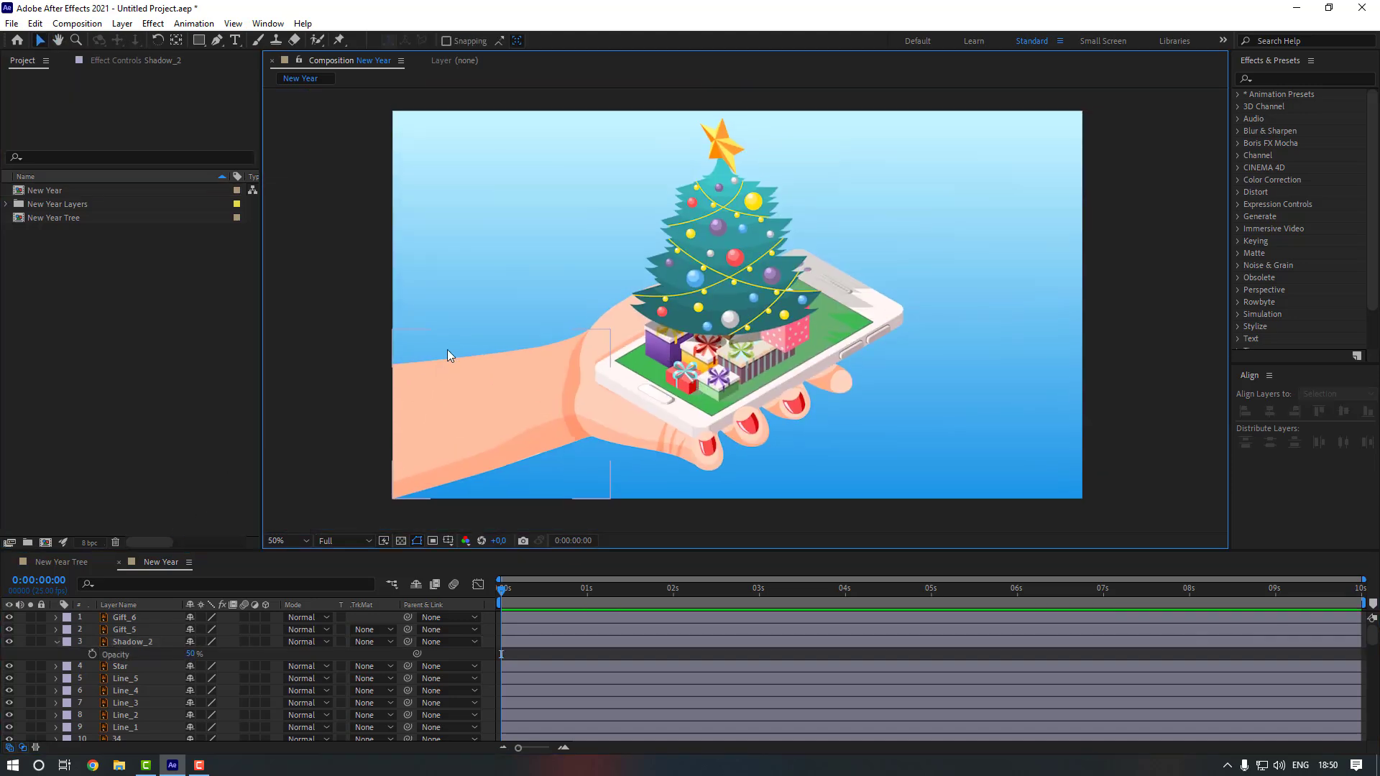
scroll(144, 692, down, 15)
click(135, 722)
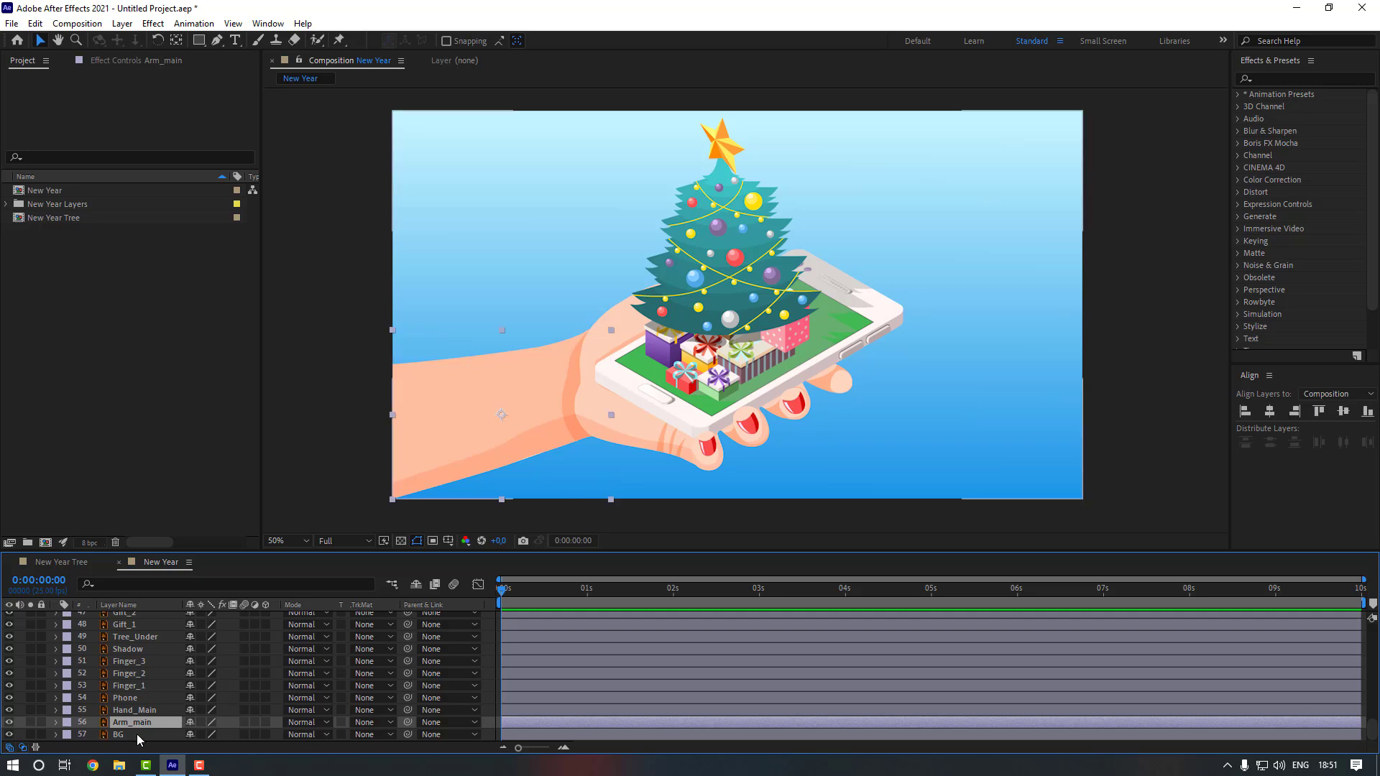
click(30, 723)
drag(359, 399, 417, 395)
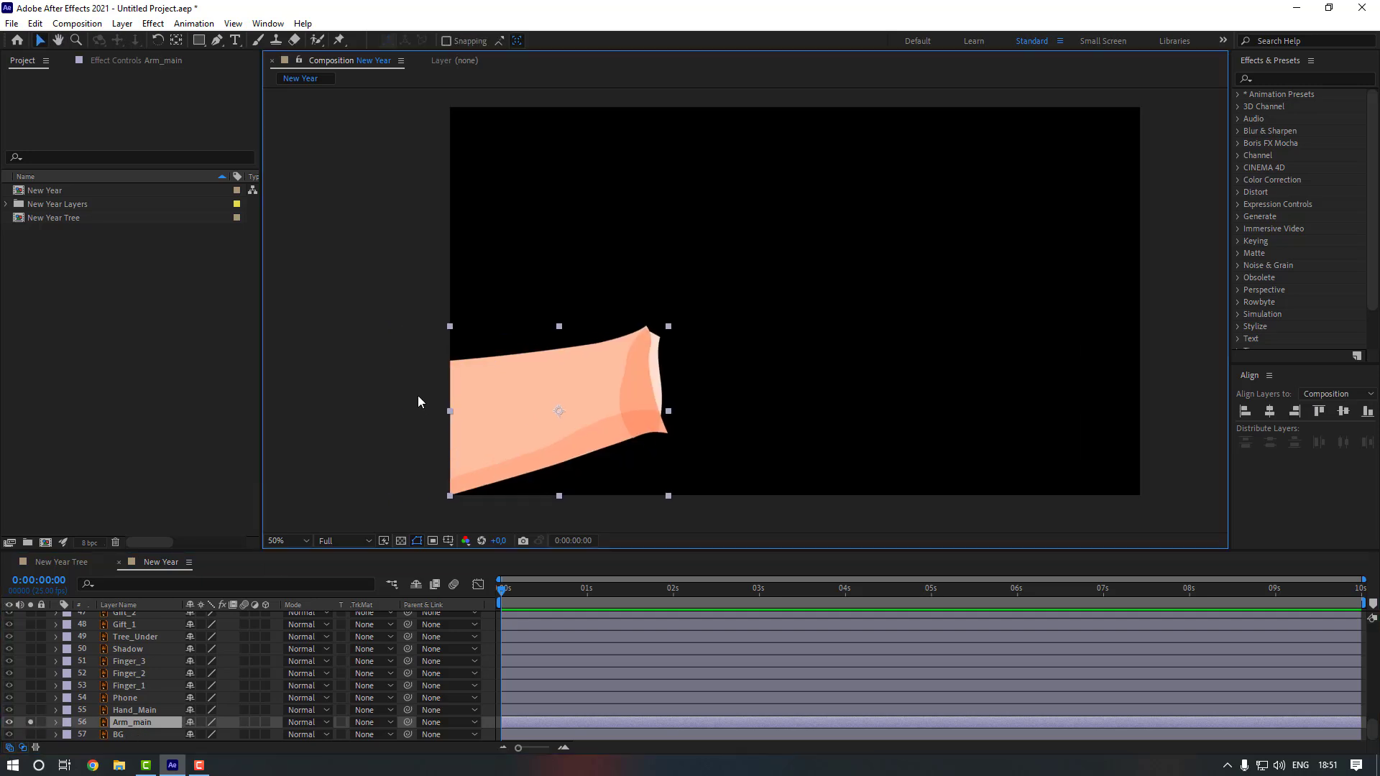
key(y)
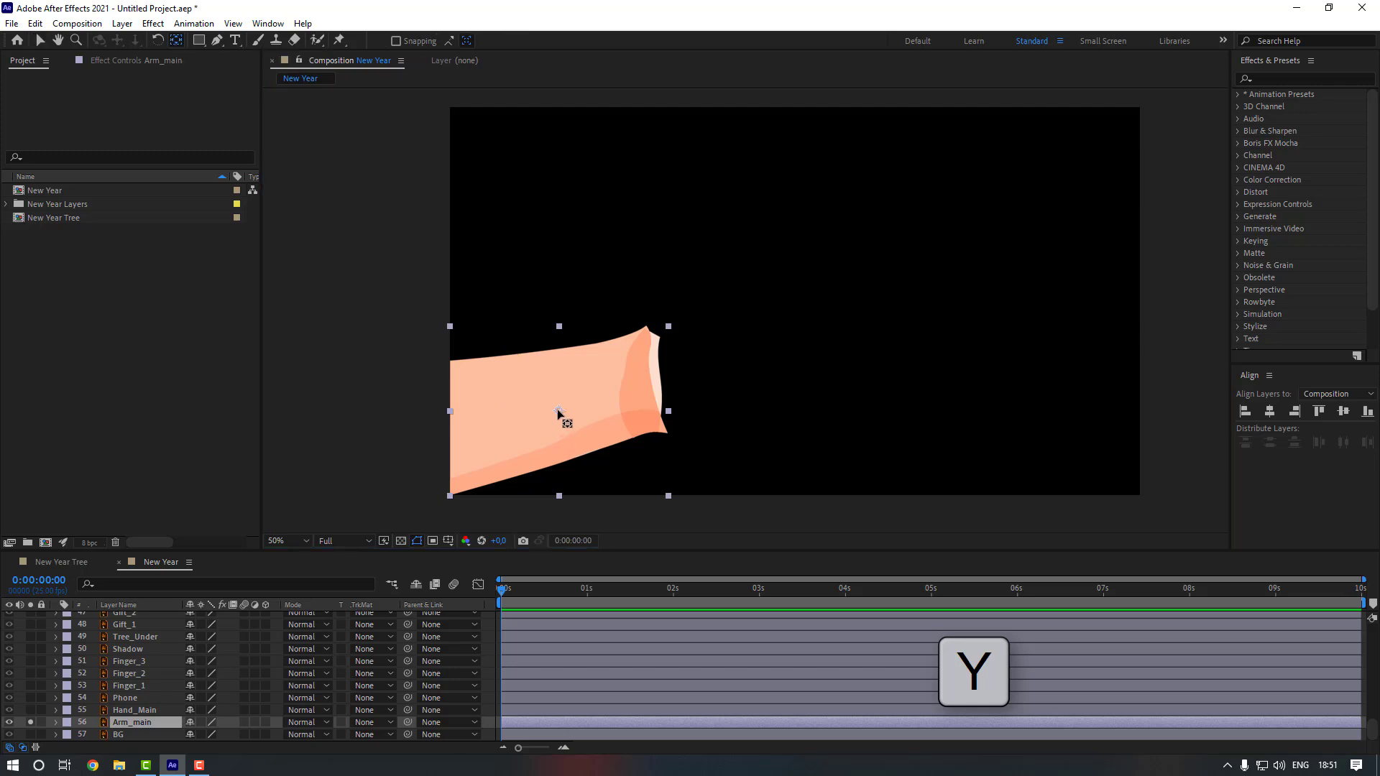
drag(560, 413, 451, 416)
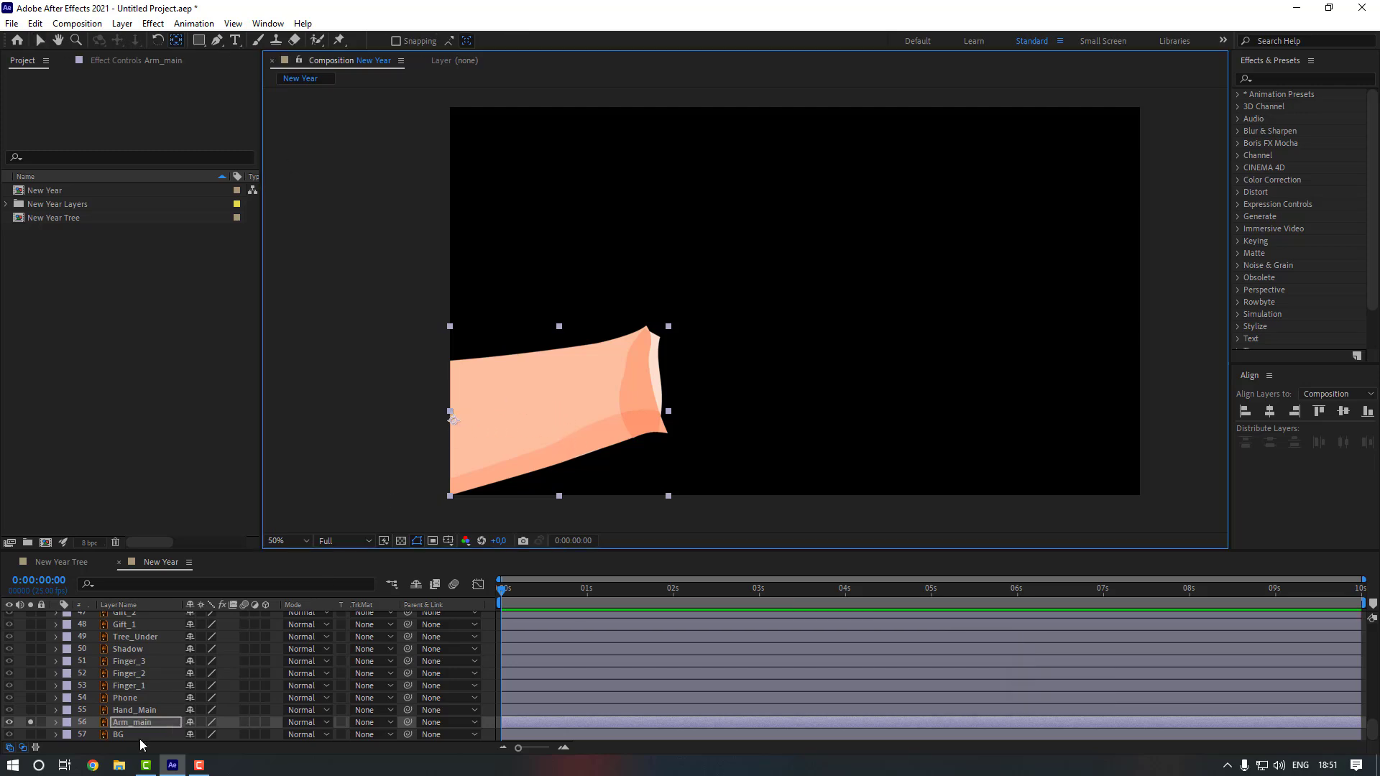
click(30, 722)
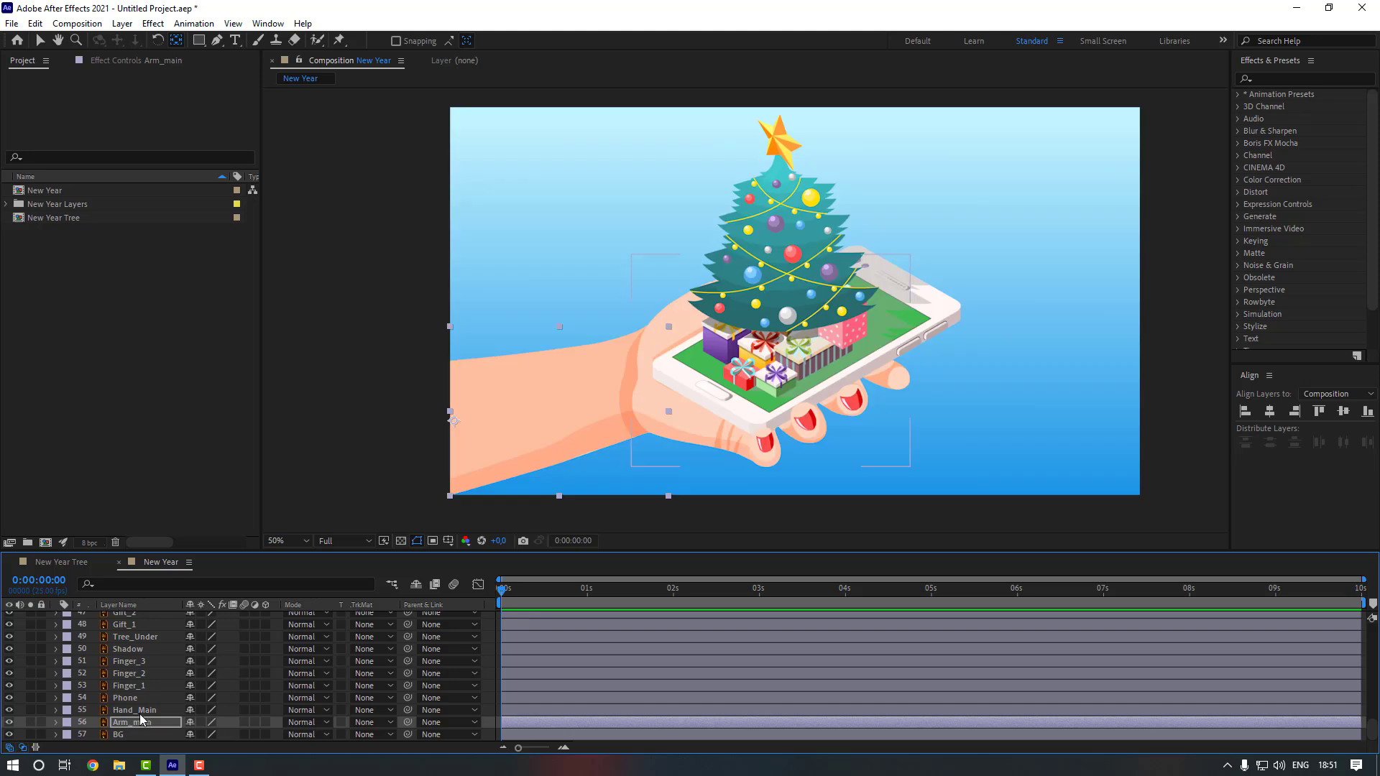
- Solo the Hand_Main layer, move its anchor point to the wrist, and end the solo
click(136, 710)
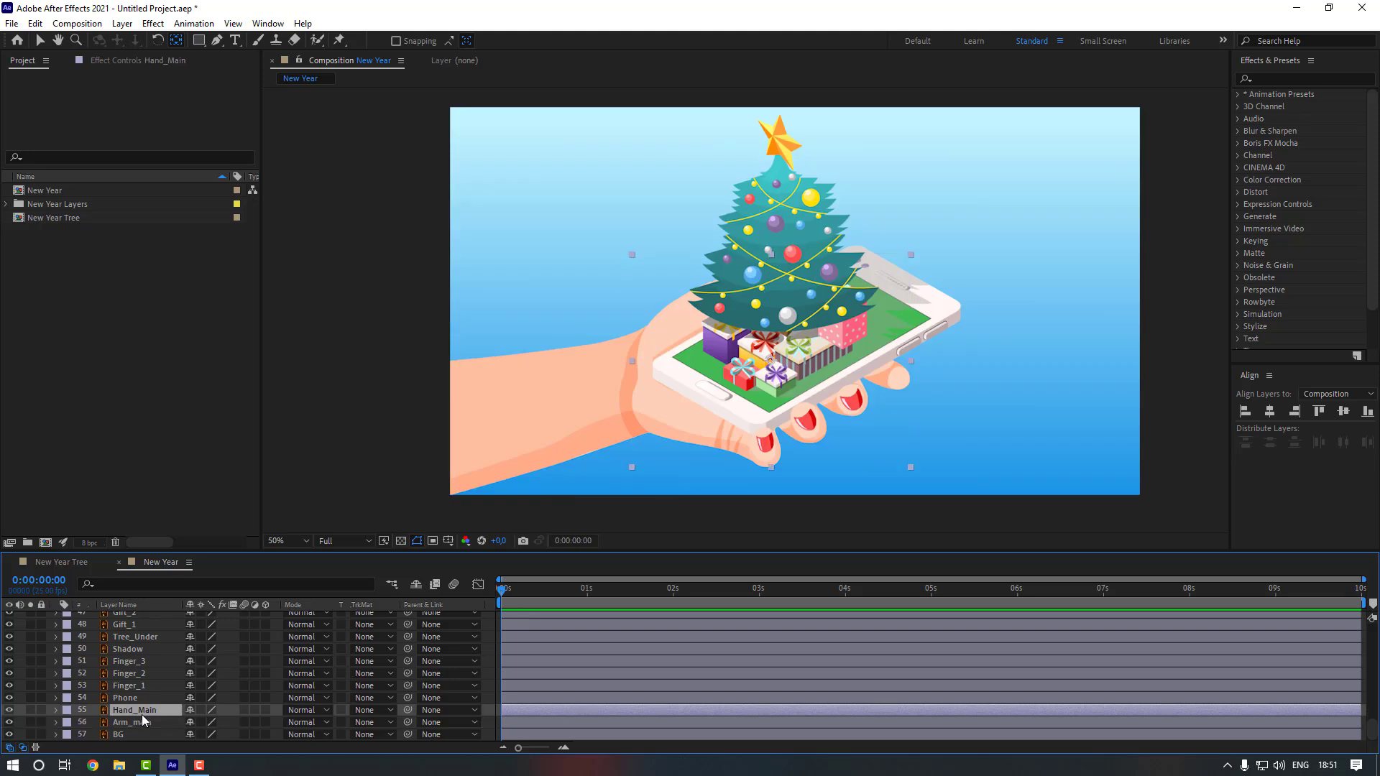
click(31, 710)
drag(773, 363, 641, 368)
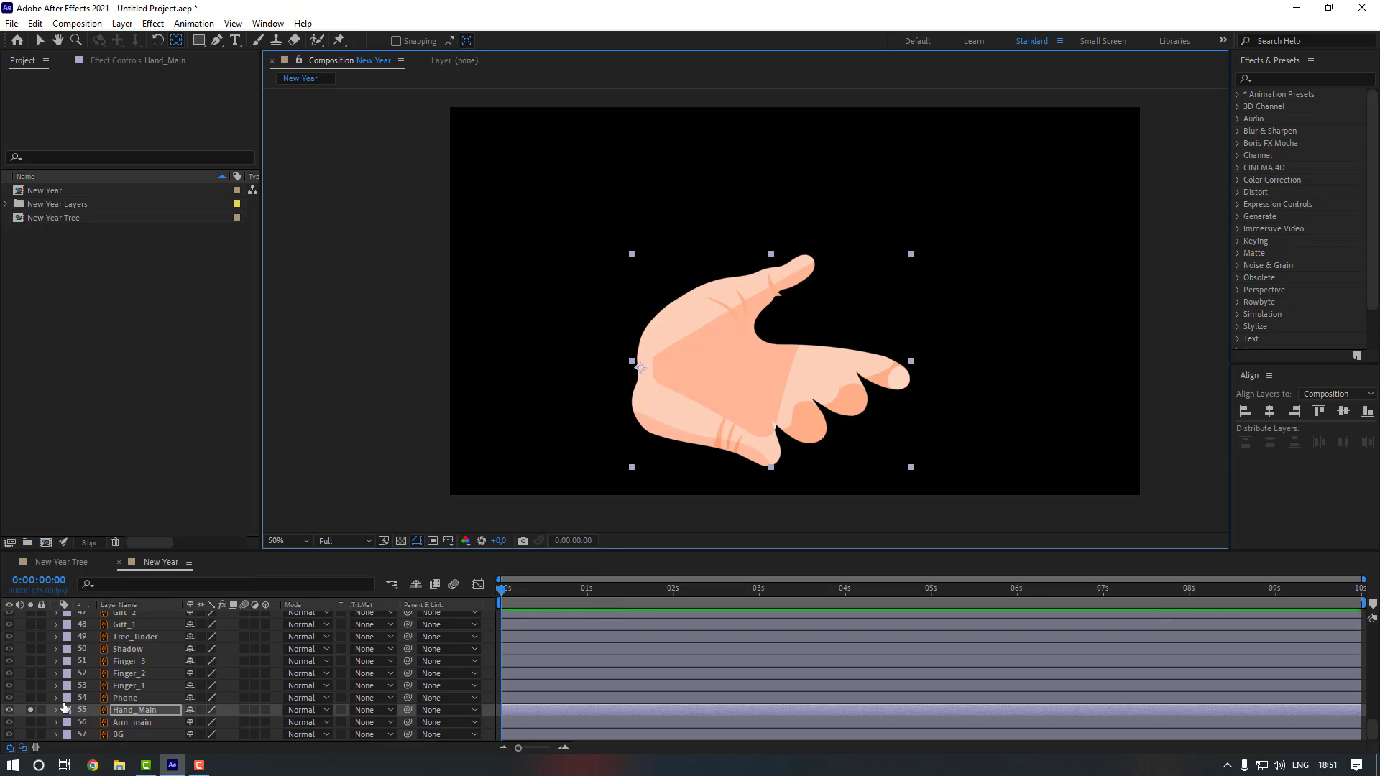
click(30, 710)
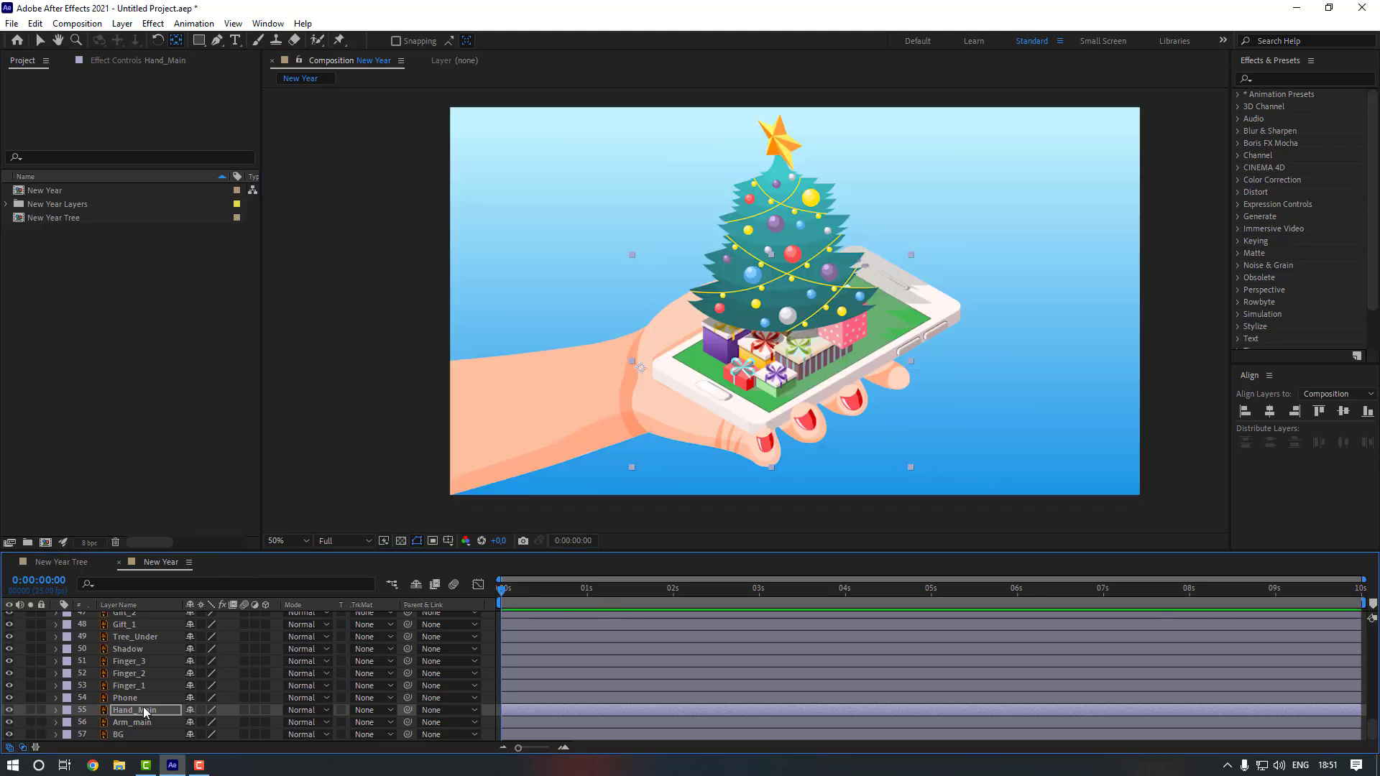
- Parent the Hand_Main layer to Arm_main and the Phone layer to Hand_Main
drag(407, 710, 112, 726)
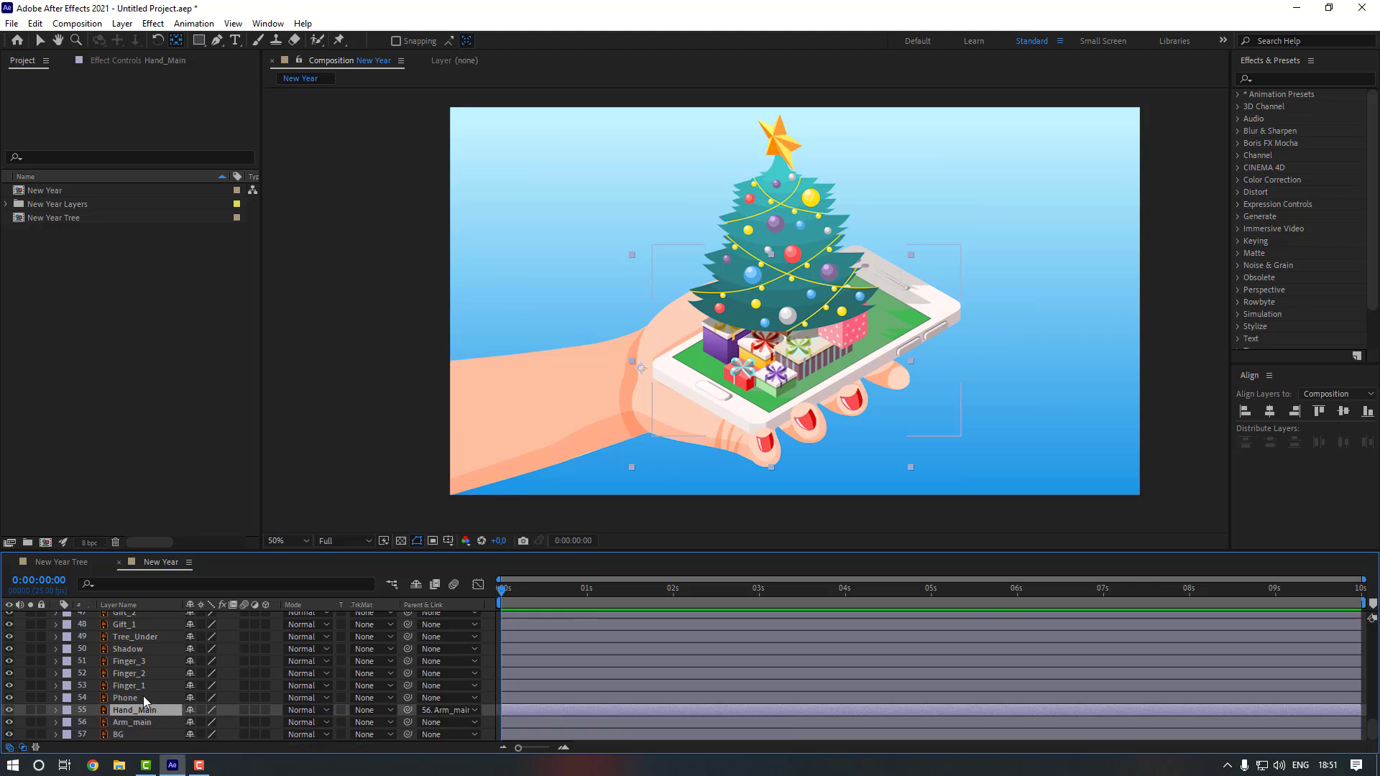
click(130, 699)
drag(407, 698, 150, 715)
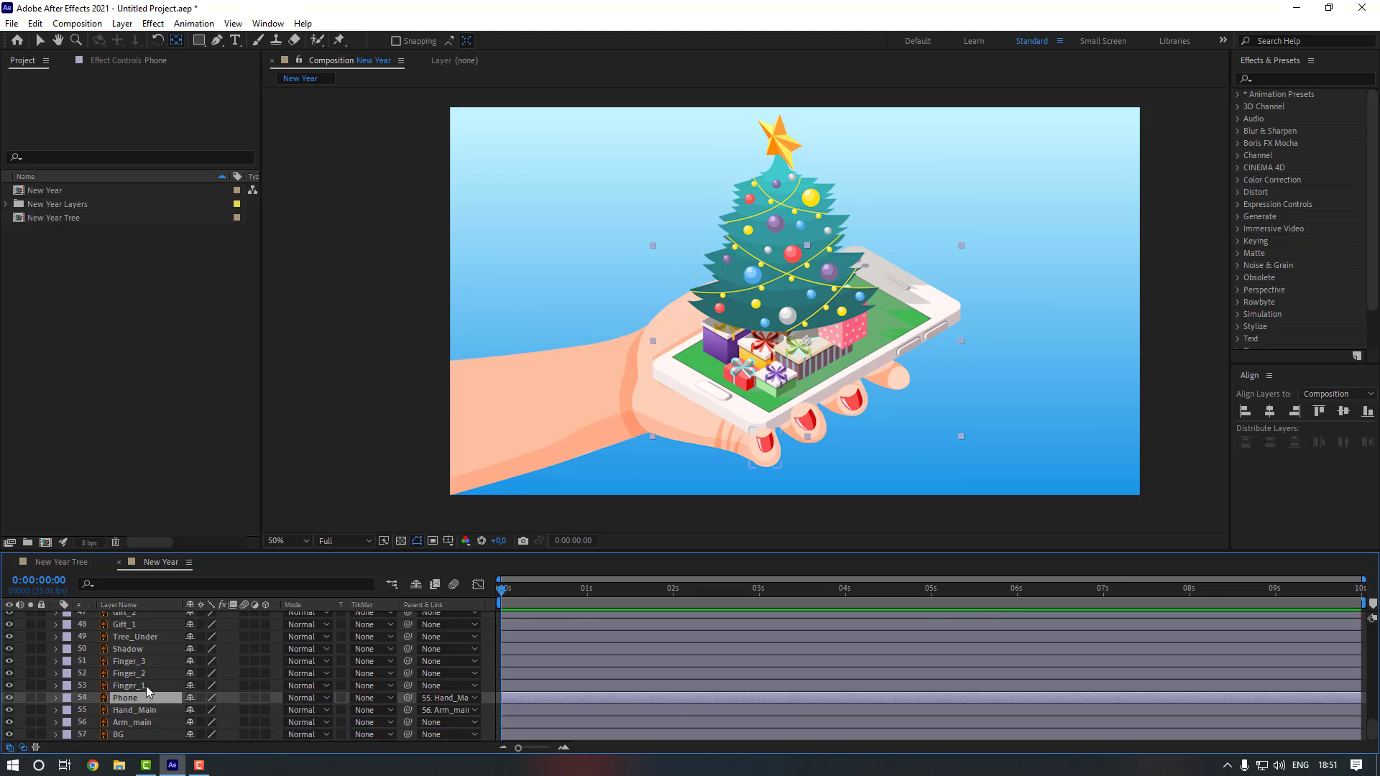
- Parent the Finger_1, Finger_2 and Finger_3 layers to Hand_Main
click(145, 686)
shift+click(145, 662)
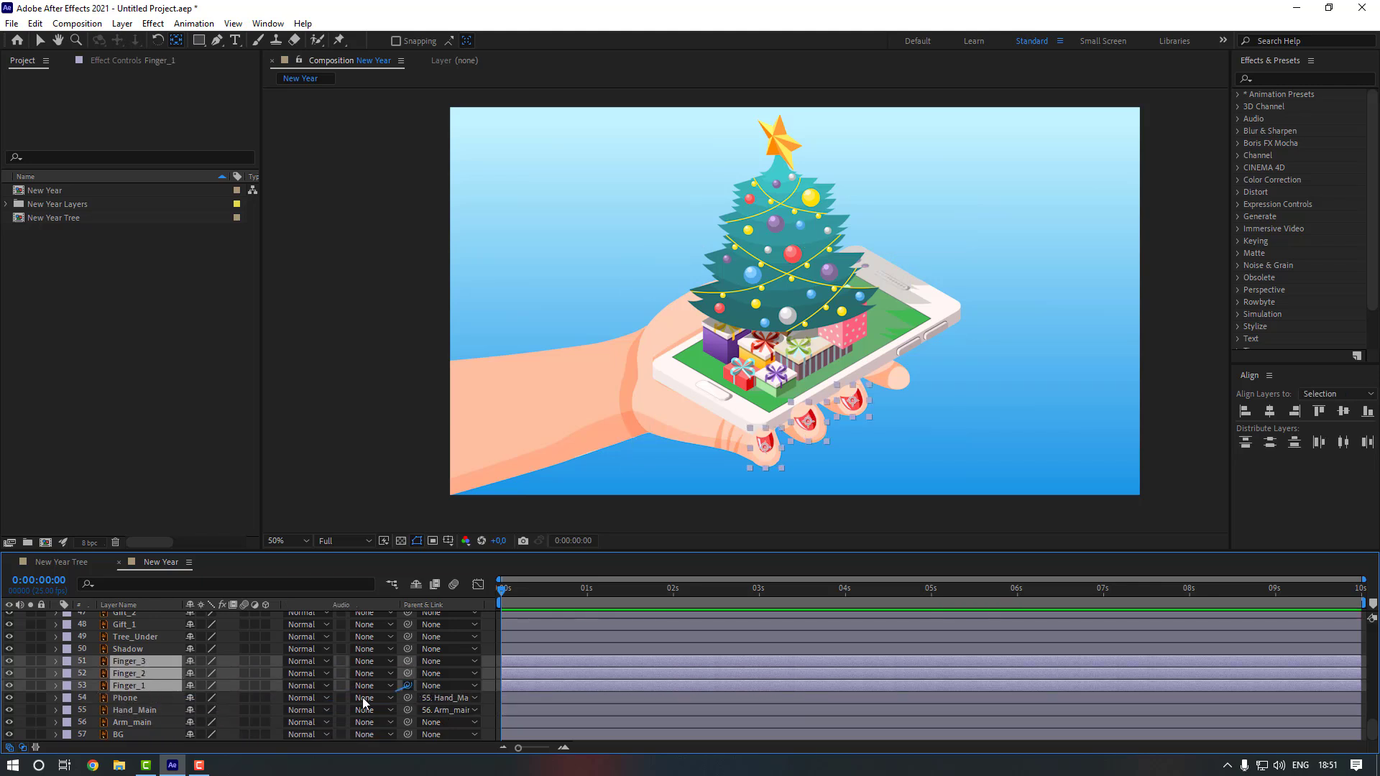
drag(362, 698, 139, 710)
- Solo the Finger_1 layer, move its anchor point near the fingertip's lower edge, and end the solo
click(155, 699)
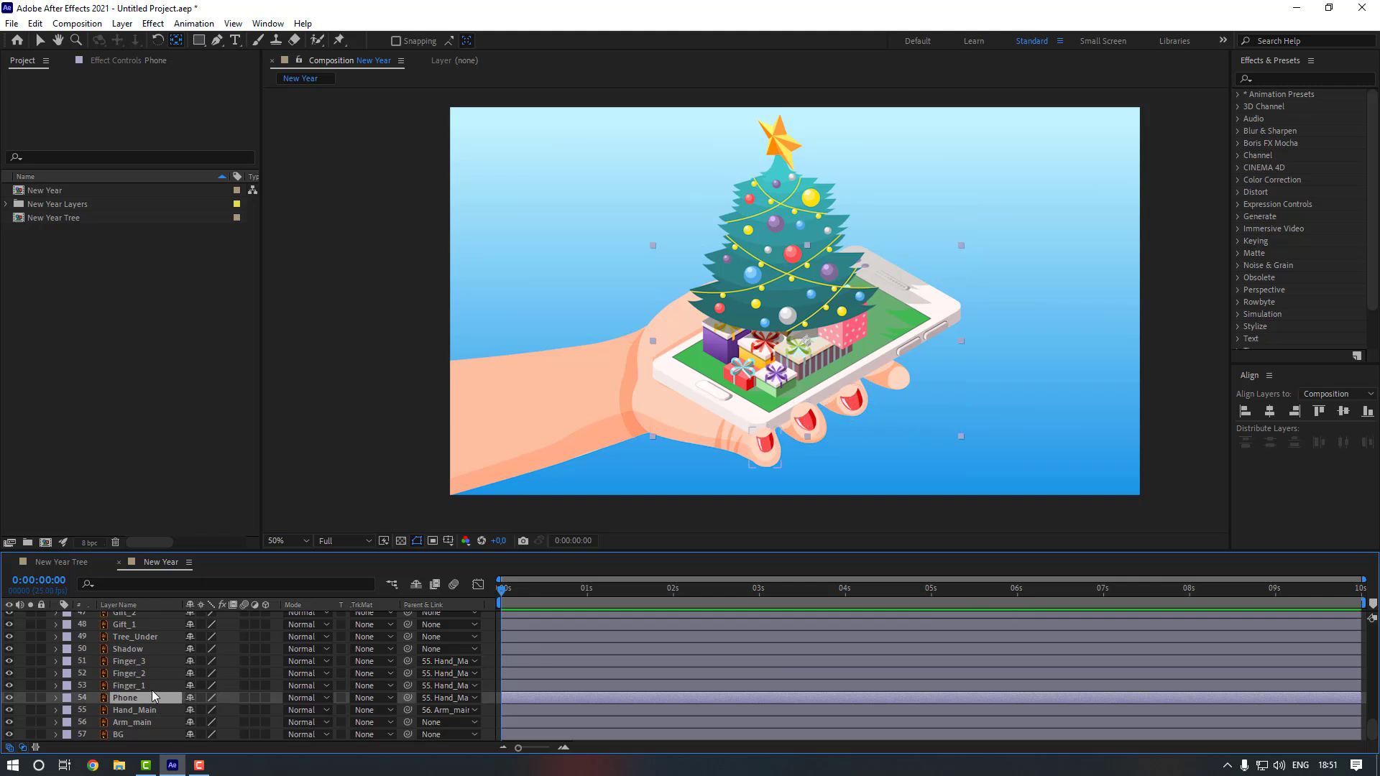
click(153, 688)
click(31, 686)
scroll(847, 437, up, 1)
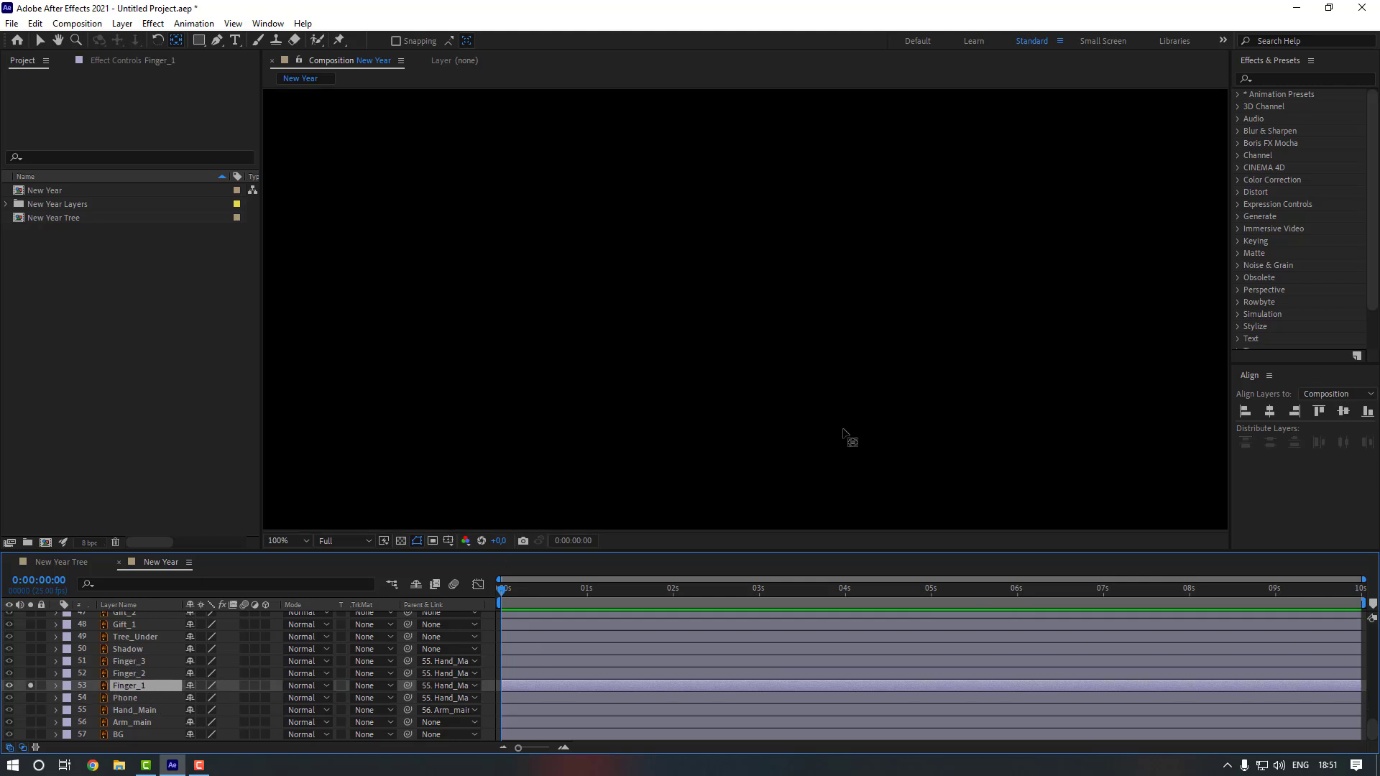
drag(772, 375, 757, 222)
scroll(745, 314, up, 1)
drag(777, 286, 784, 335)
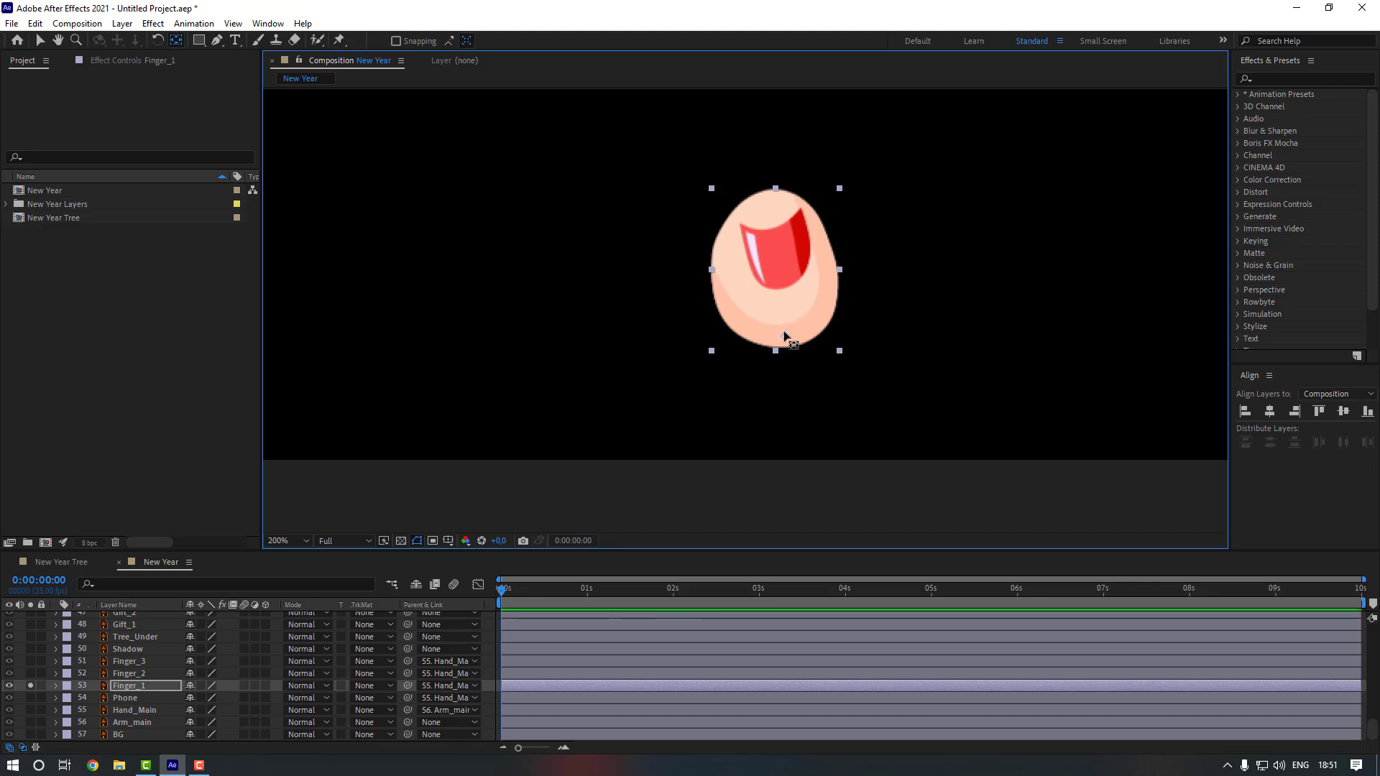
click(30, 686)
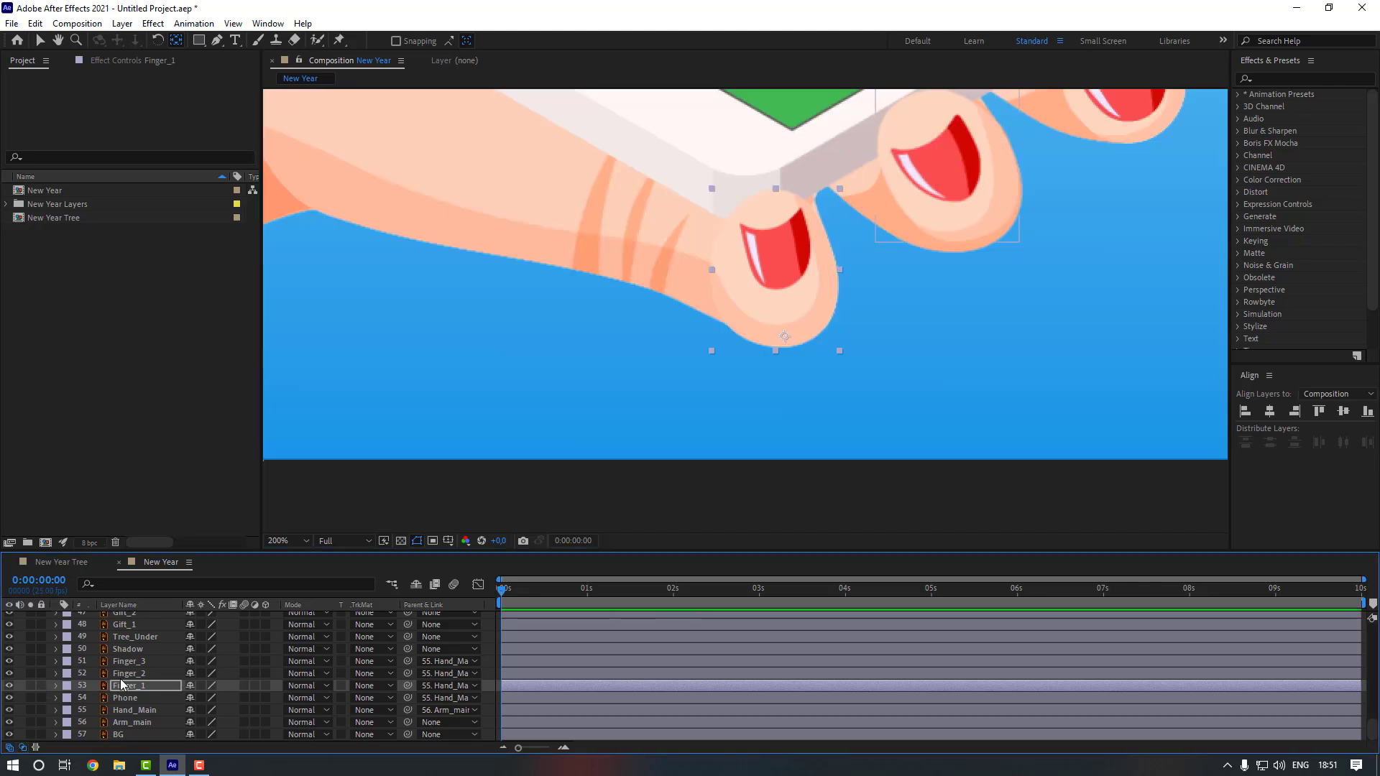
- Move the Finger_2 layer's anchor point near the lower edge of its shape, with only that layer soloed during the edit
click(125, 674)
drag(561, 293, 333, 462)
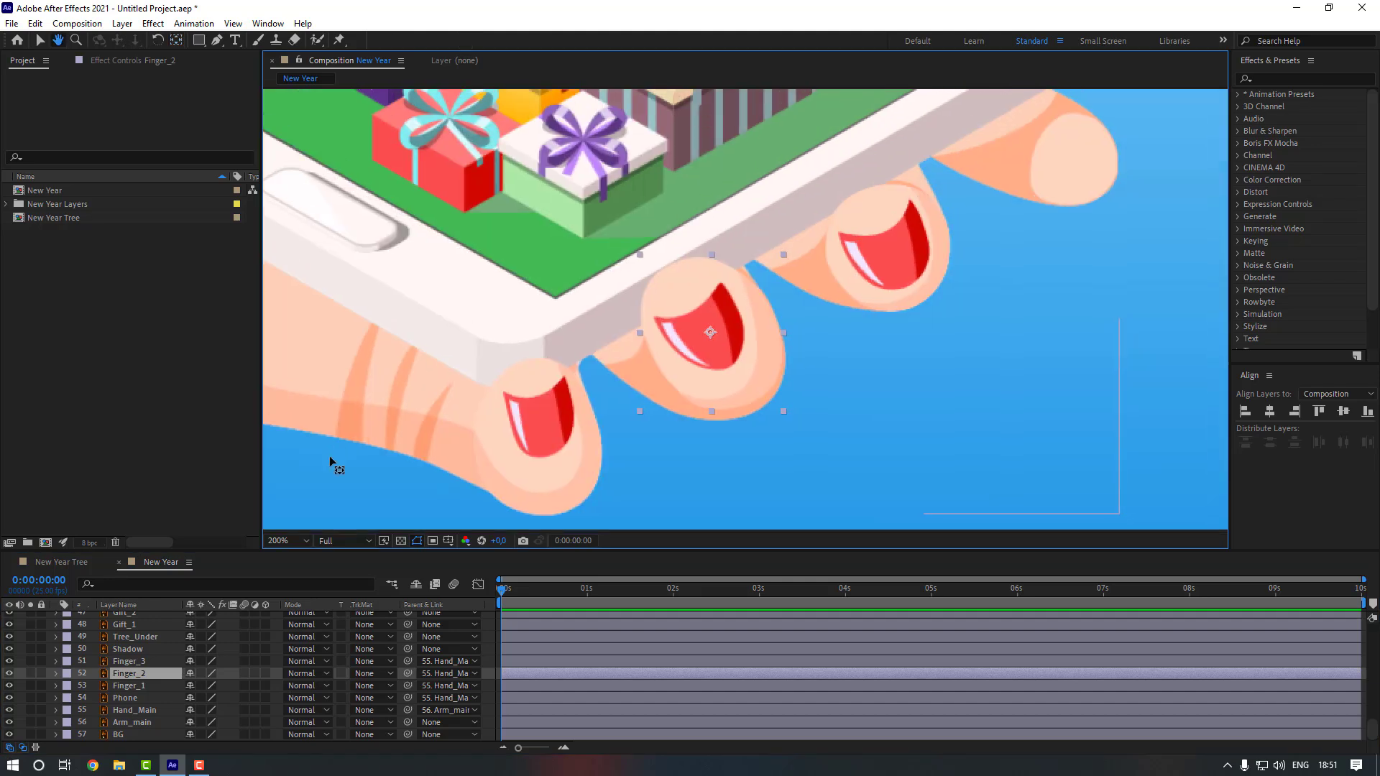
click(30, 673)
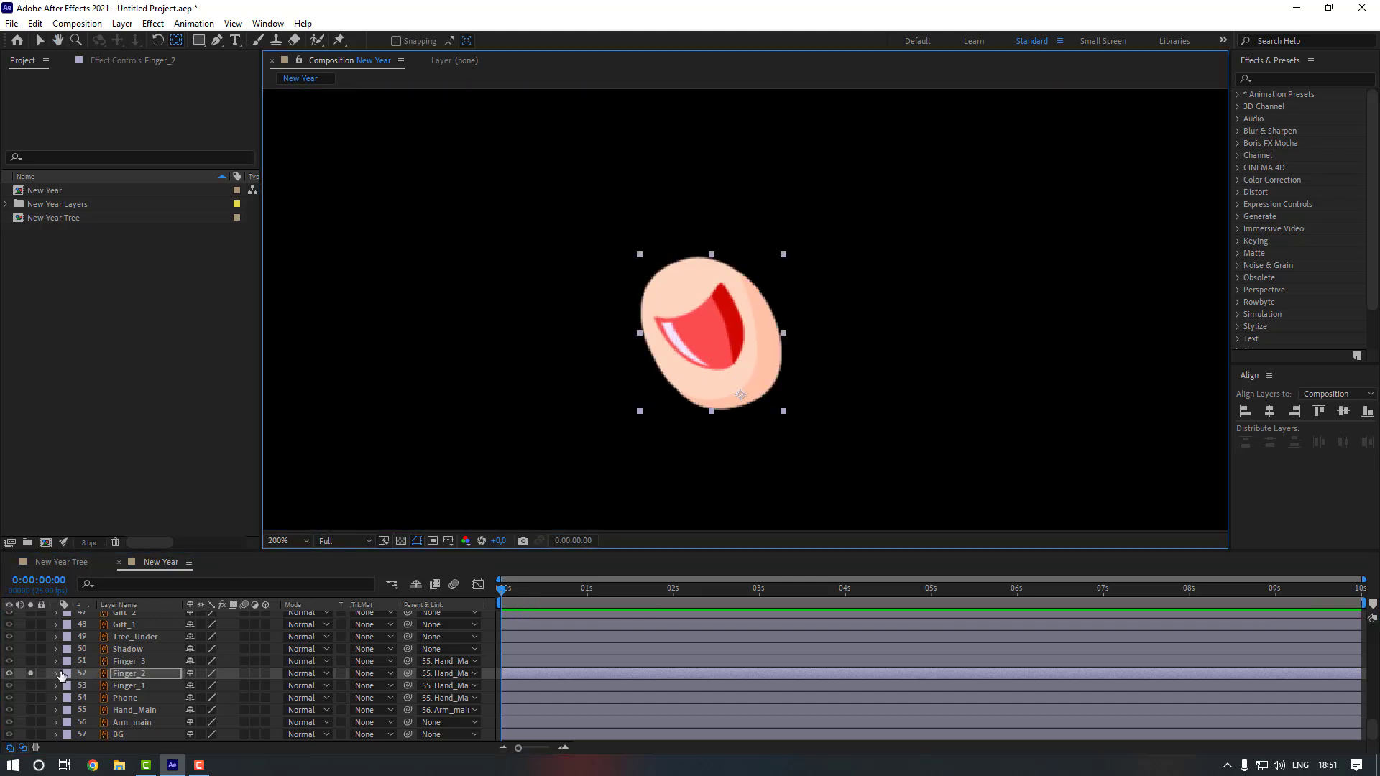
click(31, 672)
- Solo the Finger_3 layer, reposition its anchor point, and return to the full illustration
click(31, 661)
drag(808, 273, 682, 336)
click(762, 317)
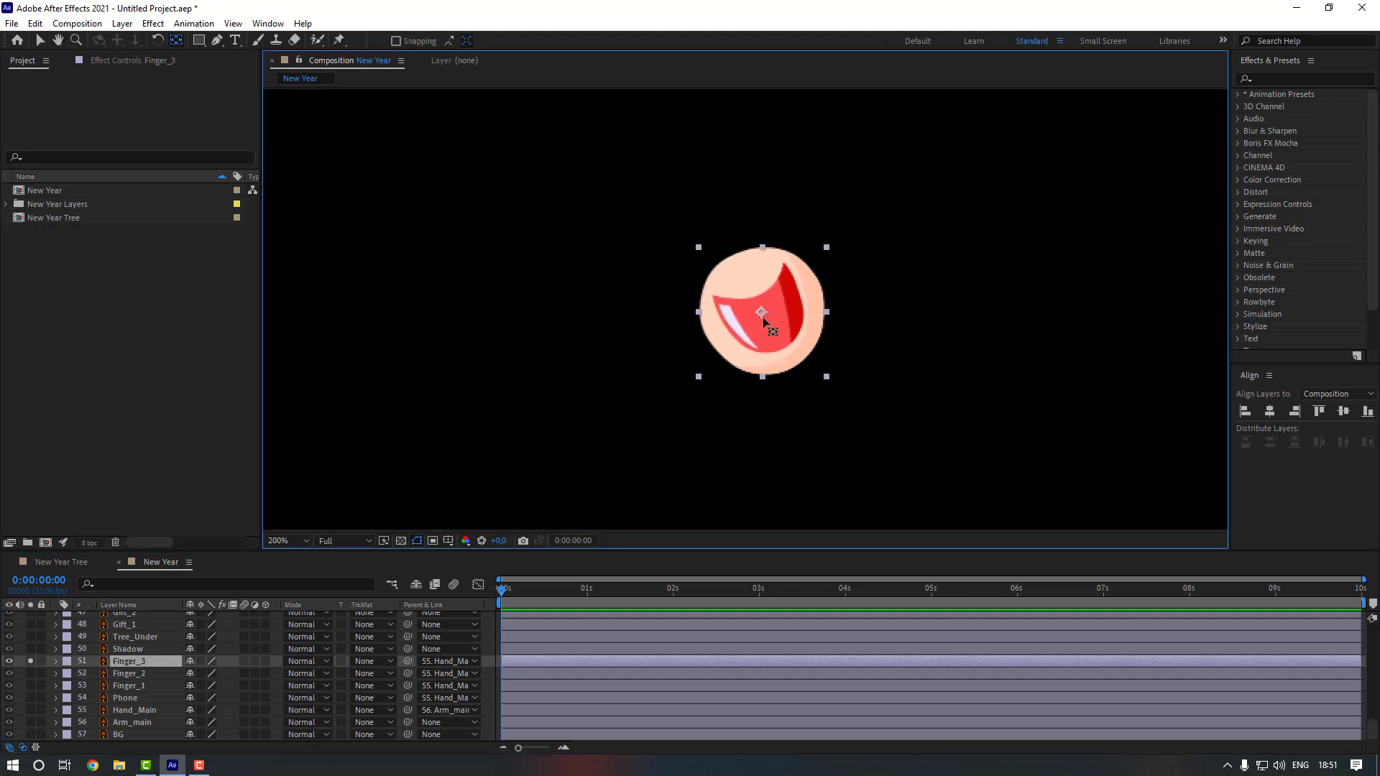
key(Return)
click(30, 661)
scroll(549, 424, down, 2)
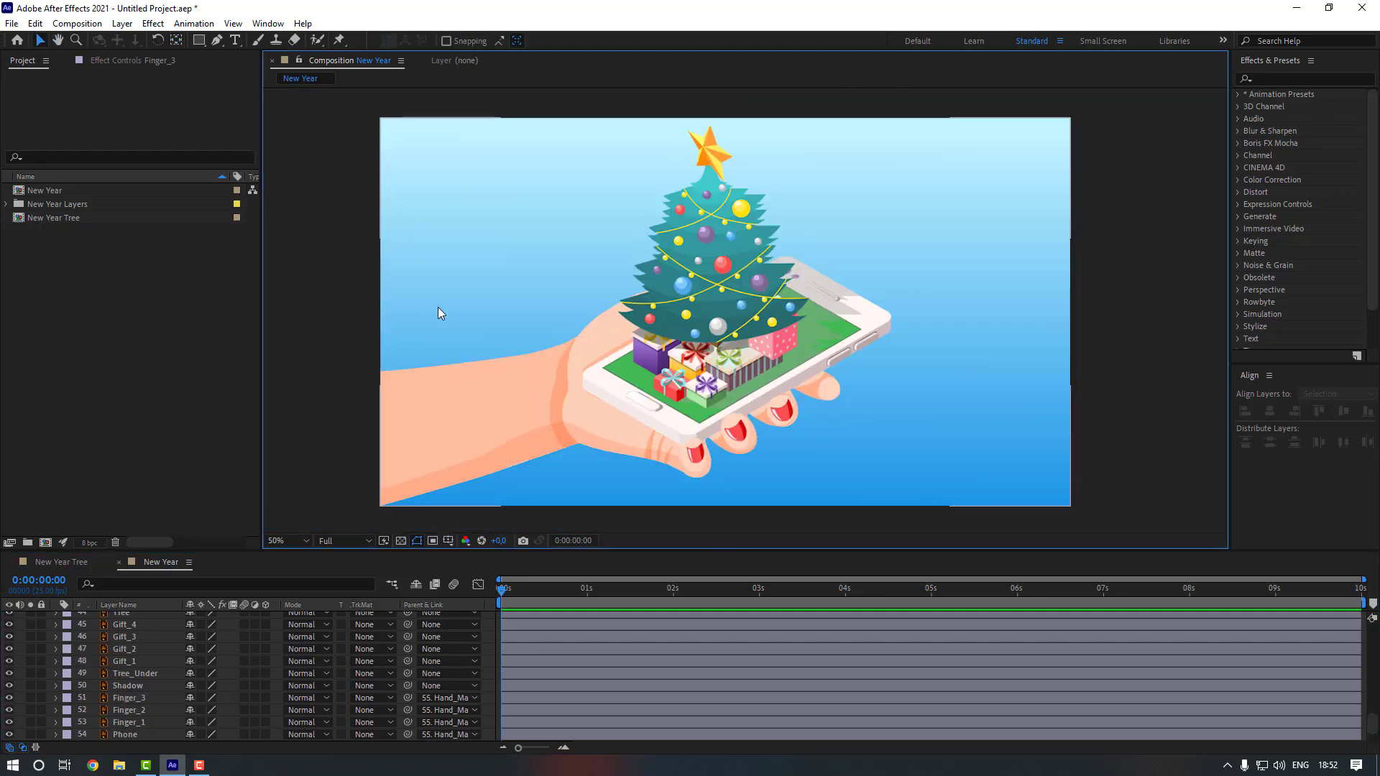
- Parent the Shadow layer to the Tree layer and select Tree
click(144, 686)
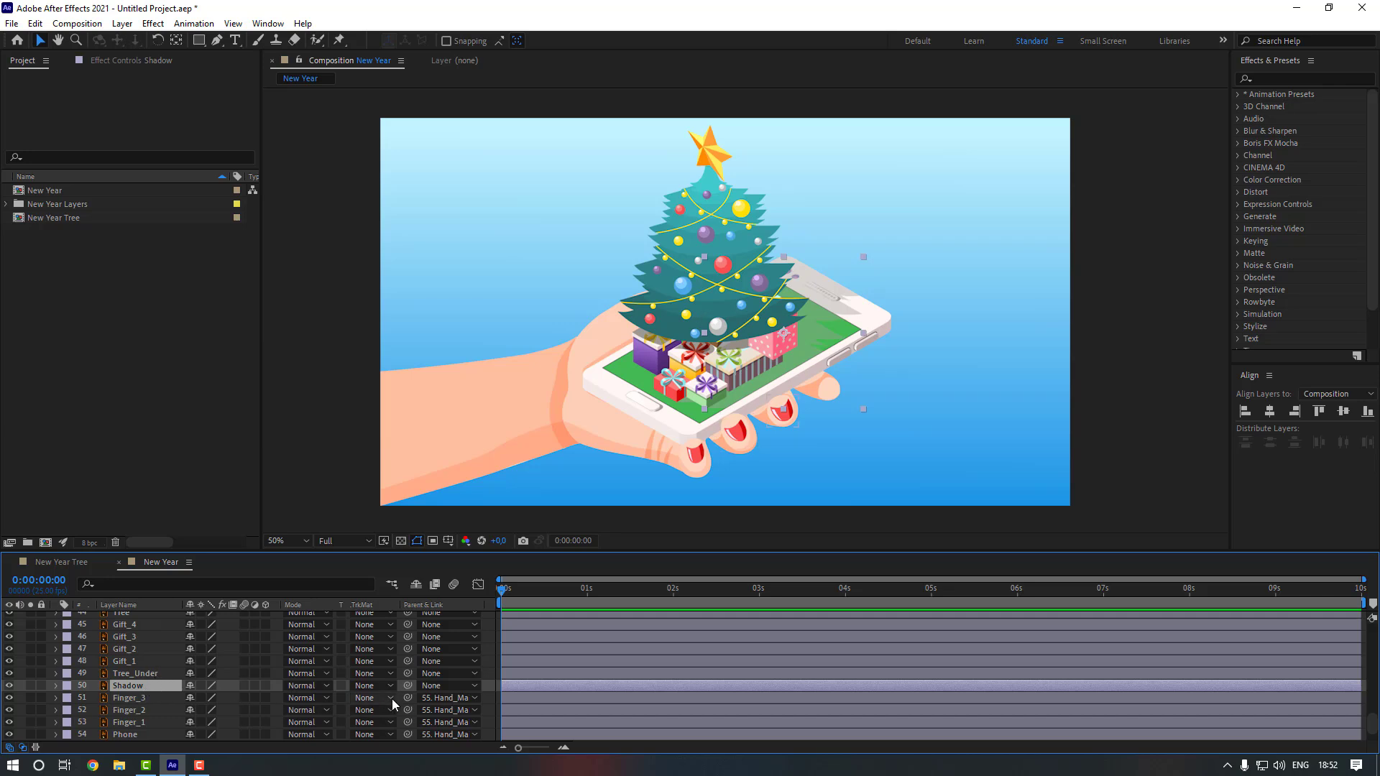
scroll(391, 700, up, 3)
drag(407, 722, 146, 651)
click(223, 653)
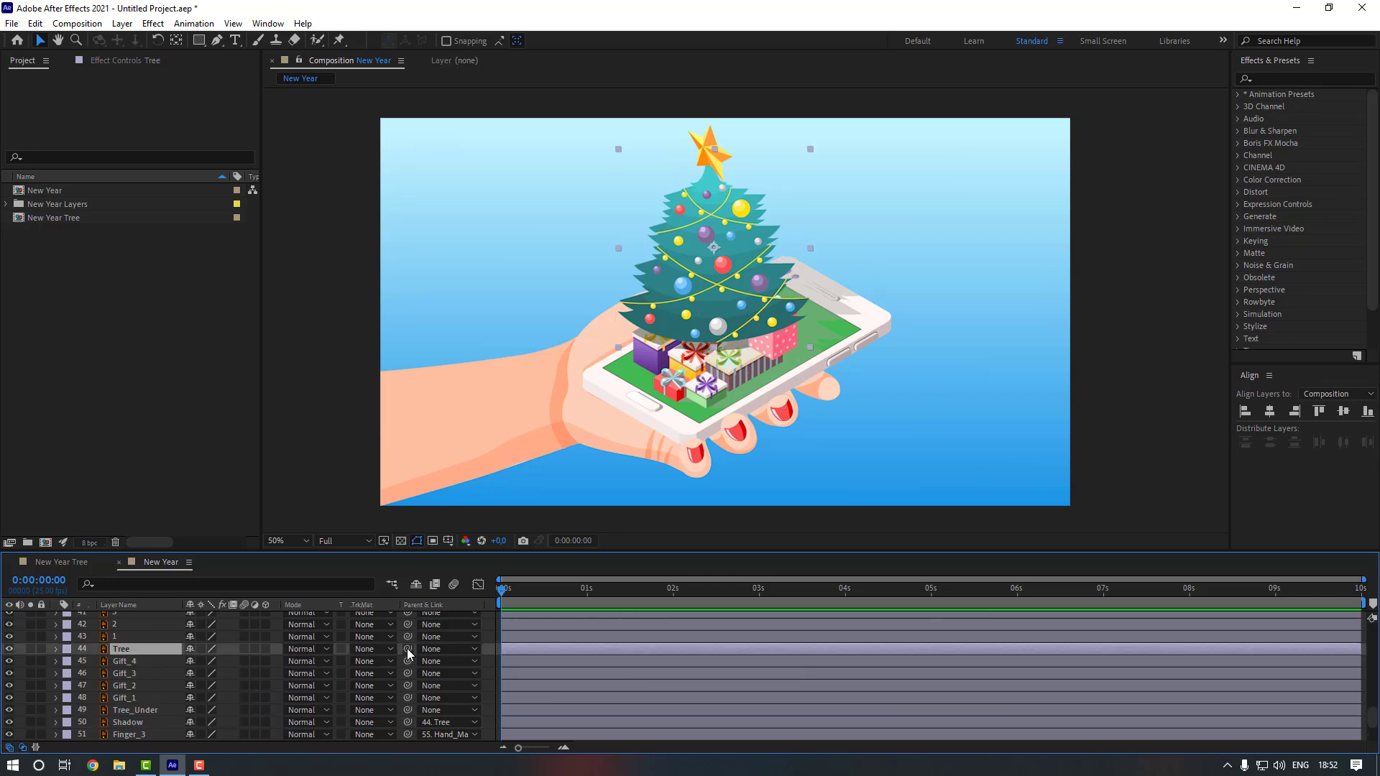
- Parent the Tree layer to Tree_Under and the Gift_1 to Gift_4 layers to Phone
drag(406, 648, 136, 706)
click(136, 698)
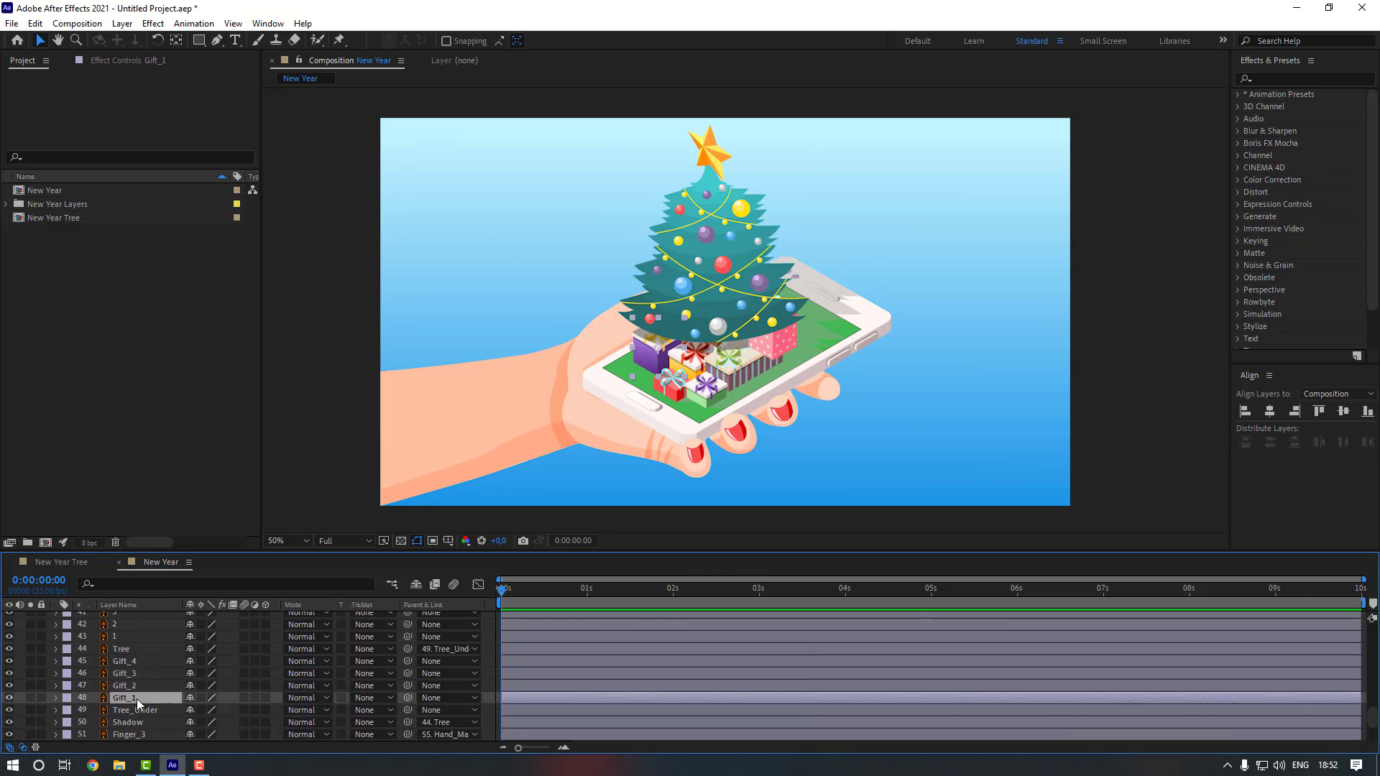
shift+click(144, 661)
click(452, 700)
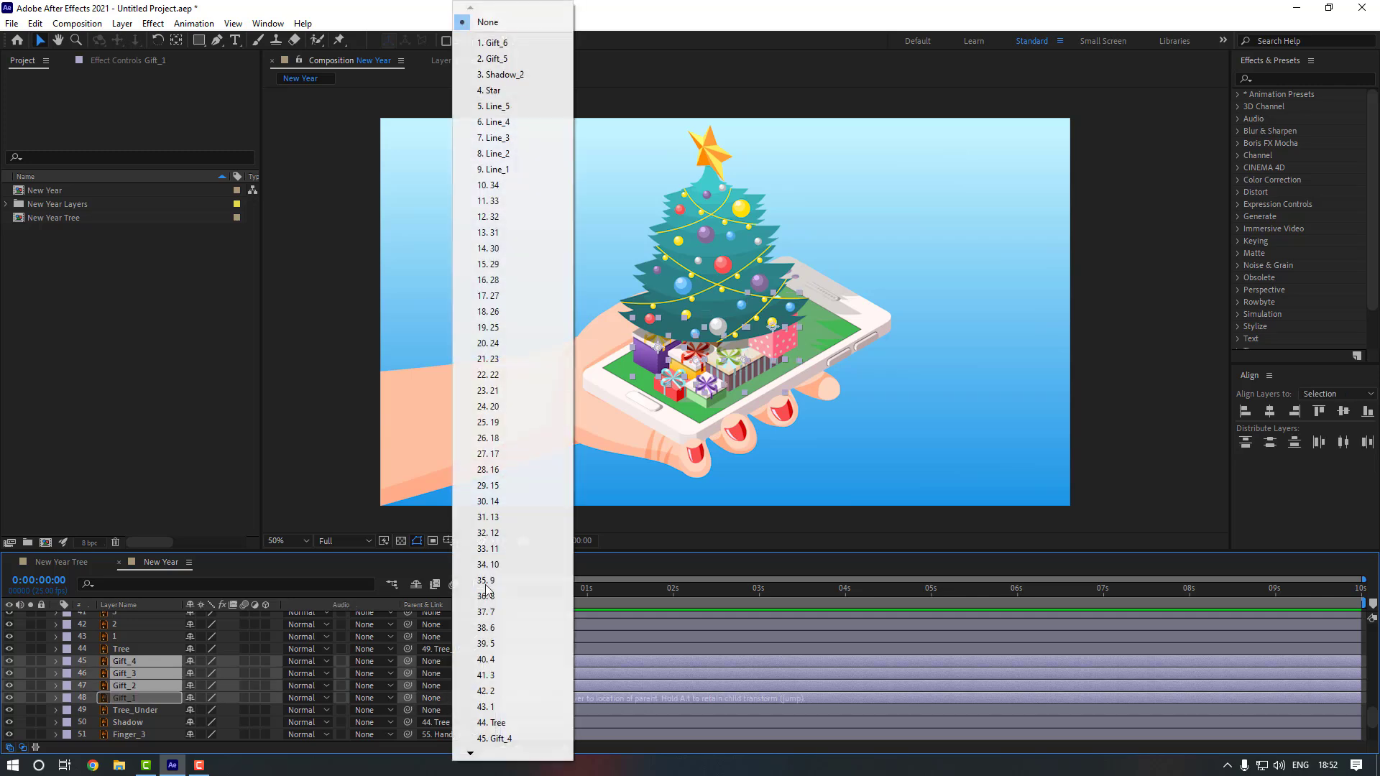
mouse_move(469, 755)
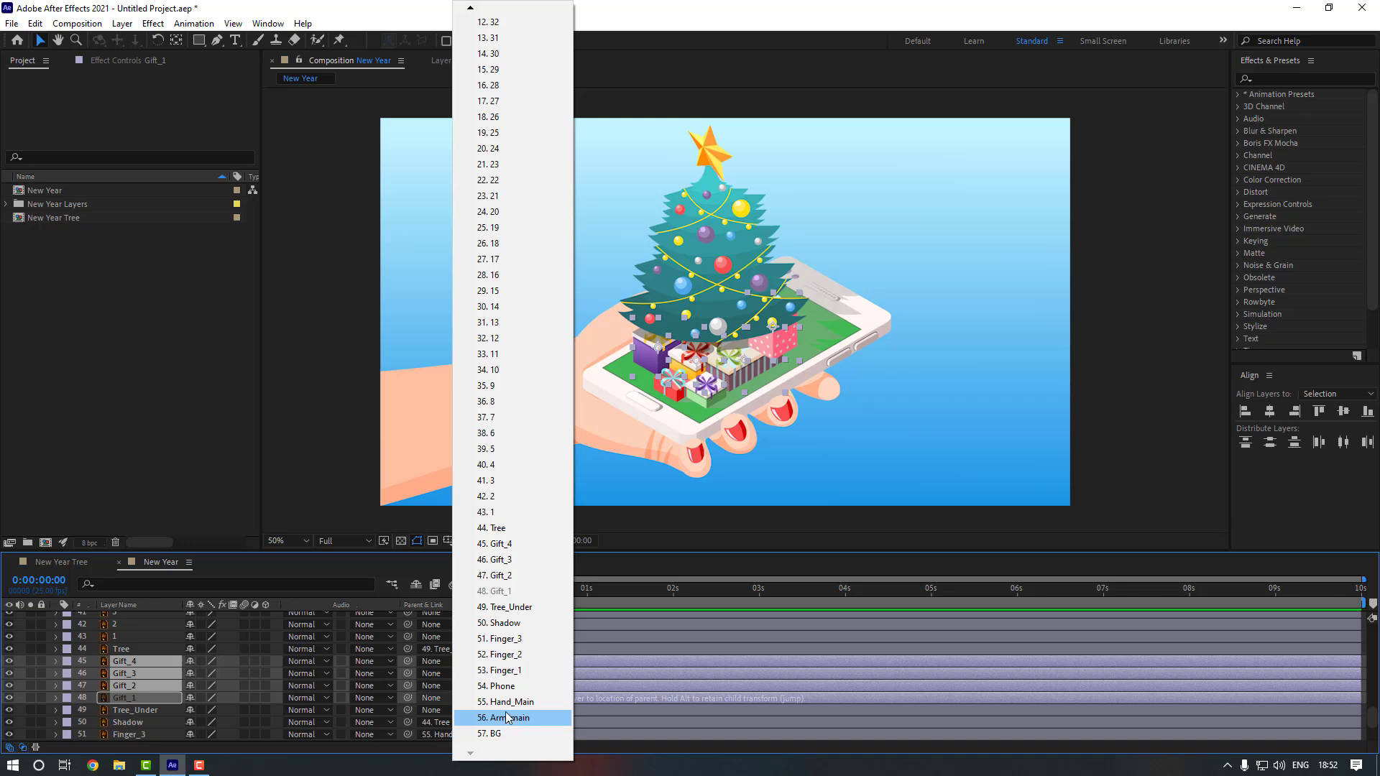
click(503, 685)
- Parent all tree decoration layers, from layer 1 up through the Line layers to Star, to the Tree layer
click(136, 638)
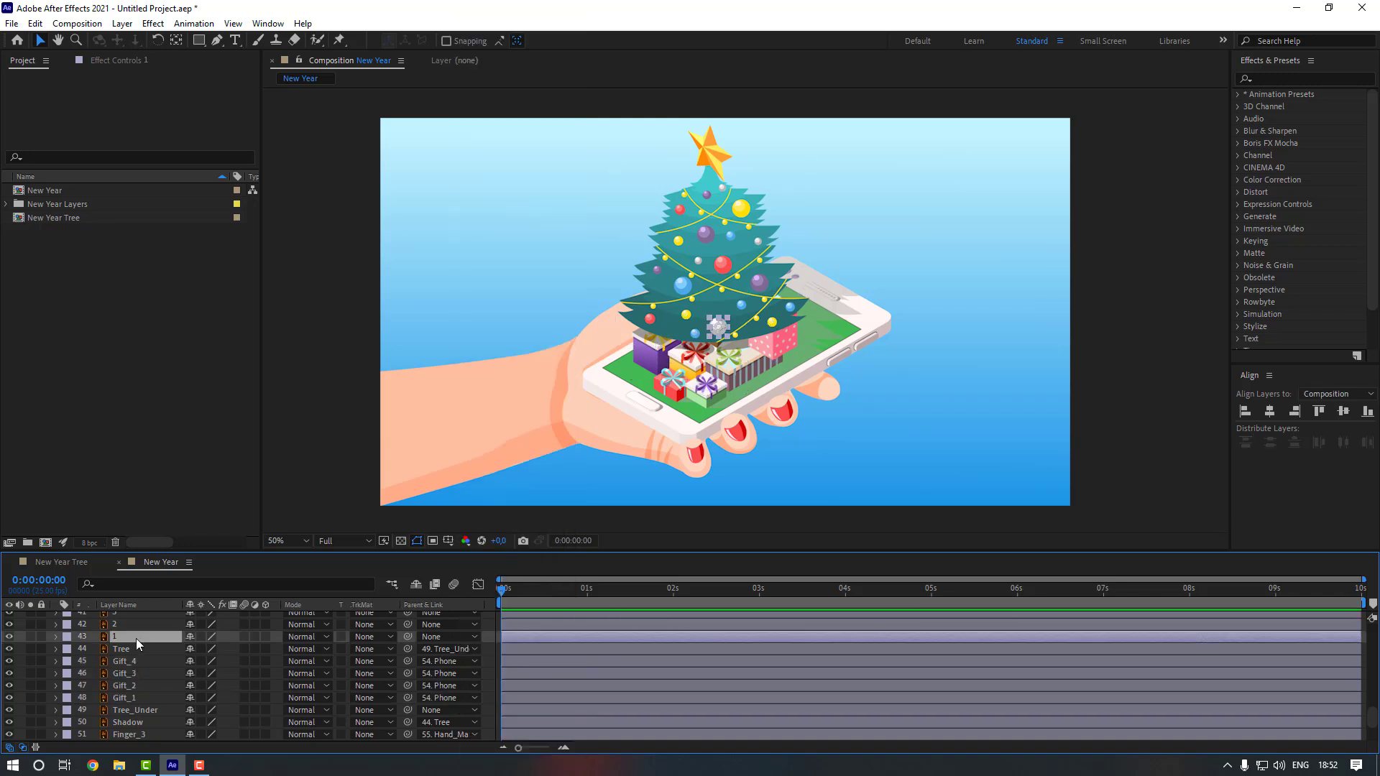
scroll(141, 625, up, 5)
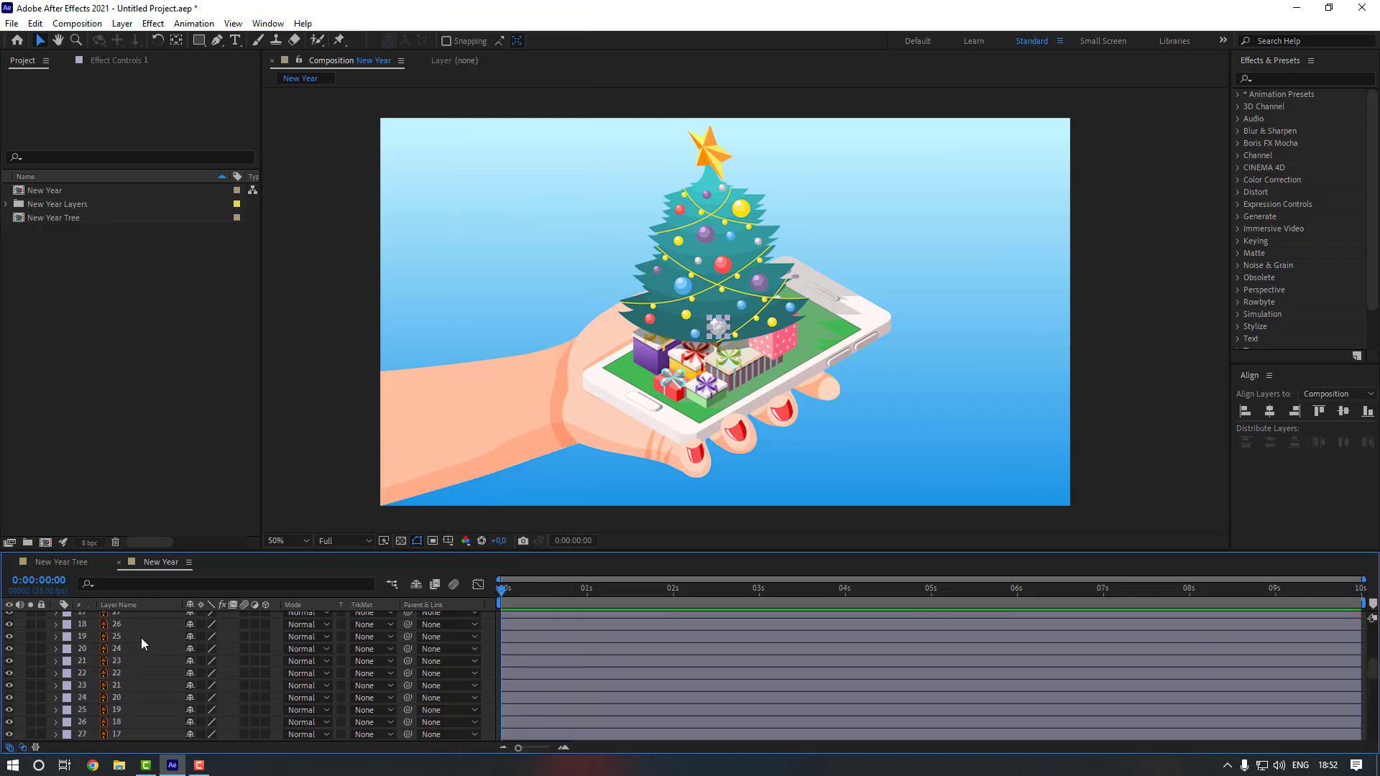
scroll(141, 637, up, 5)
shift+click(145, 651)
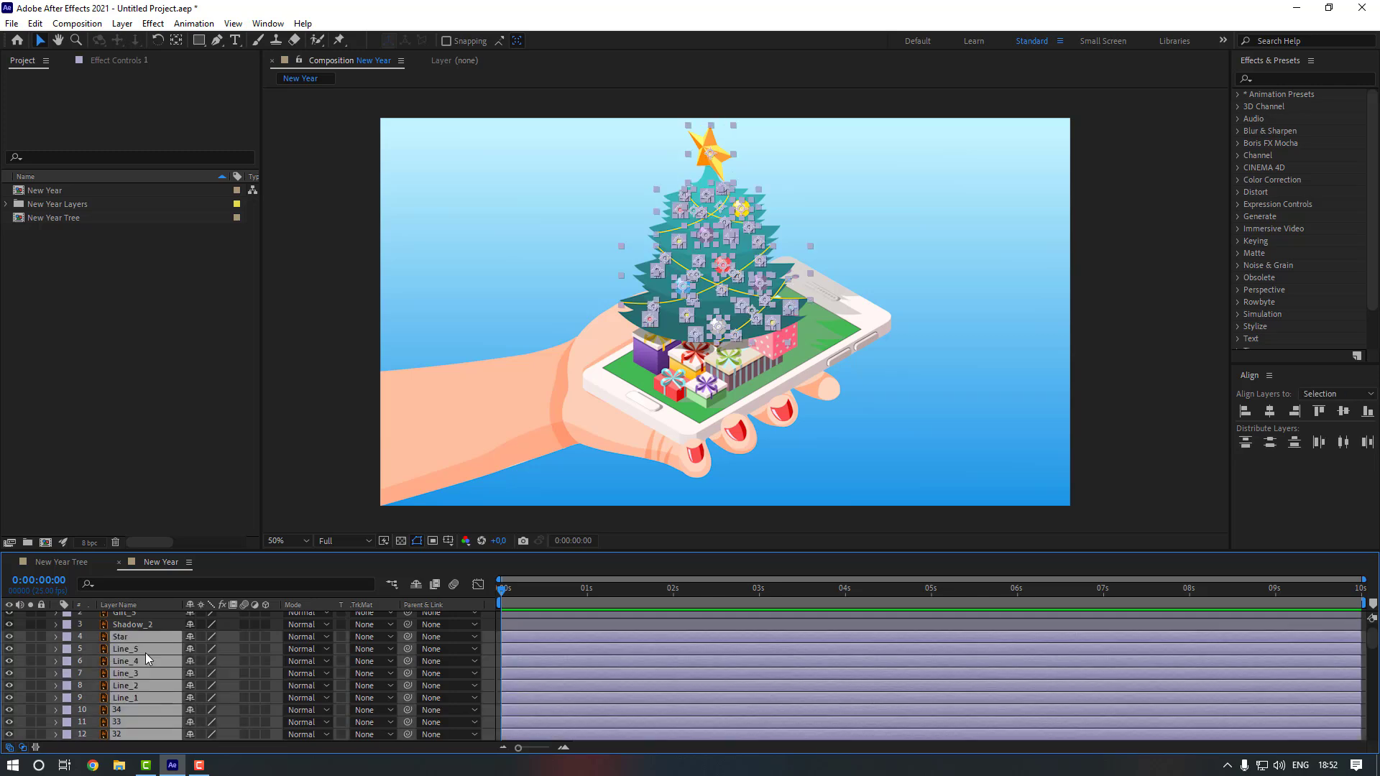
scroll(146, 653, down, 13)
scroll(147, 653, down, 1)
scroll(239, 656, up, 2)
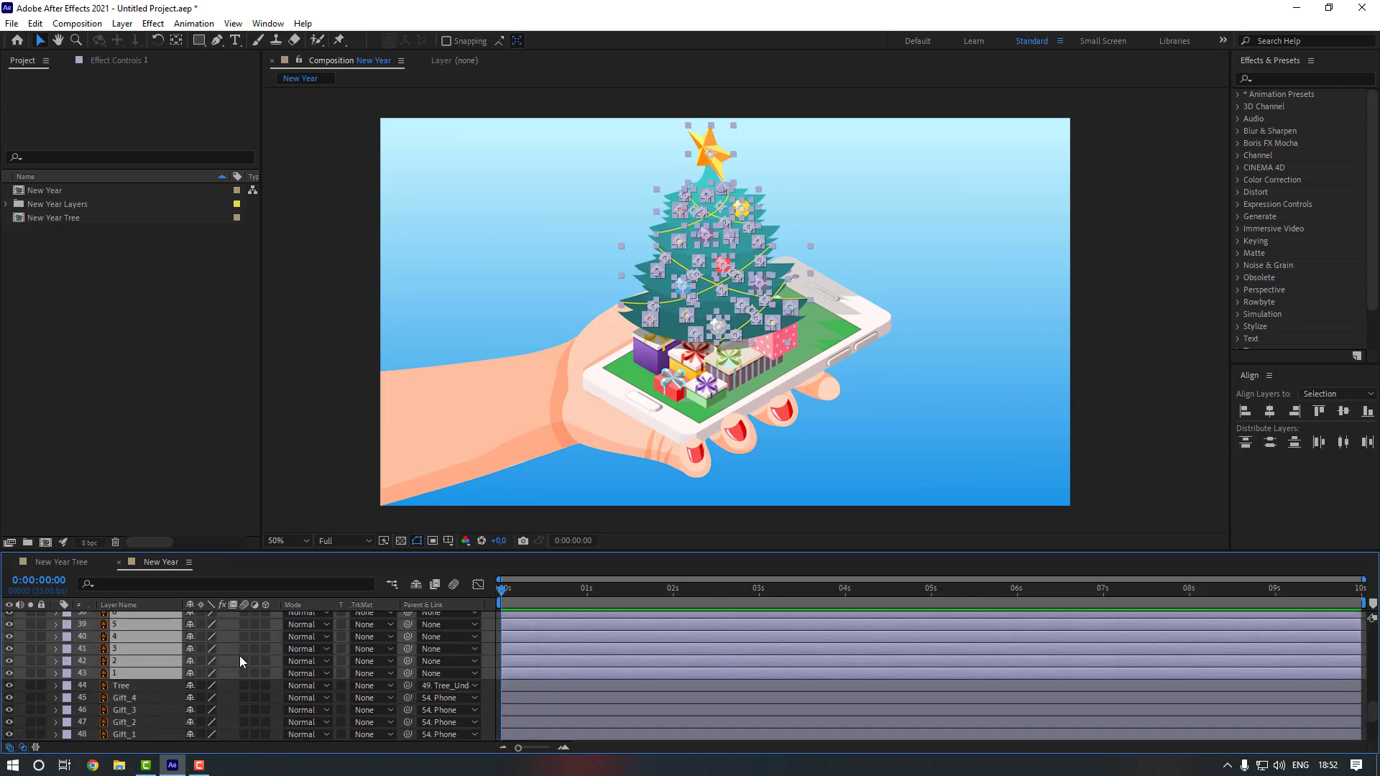
drag(408, 673, 153, 687)
- Parent the Gift_6, Gift_5 and Shadow_2 layers to the Phone layer
scroll(148, 661, up, 13)
click(138, 629)
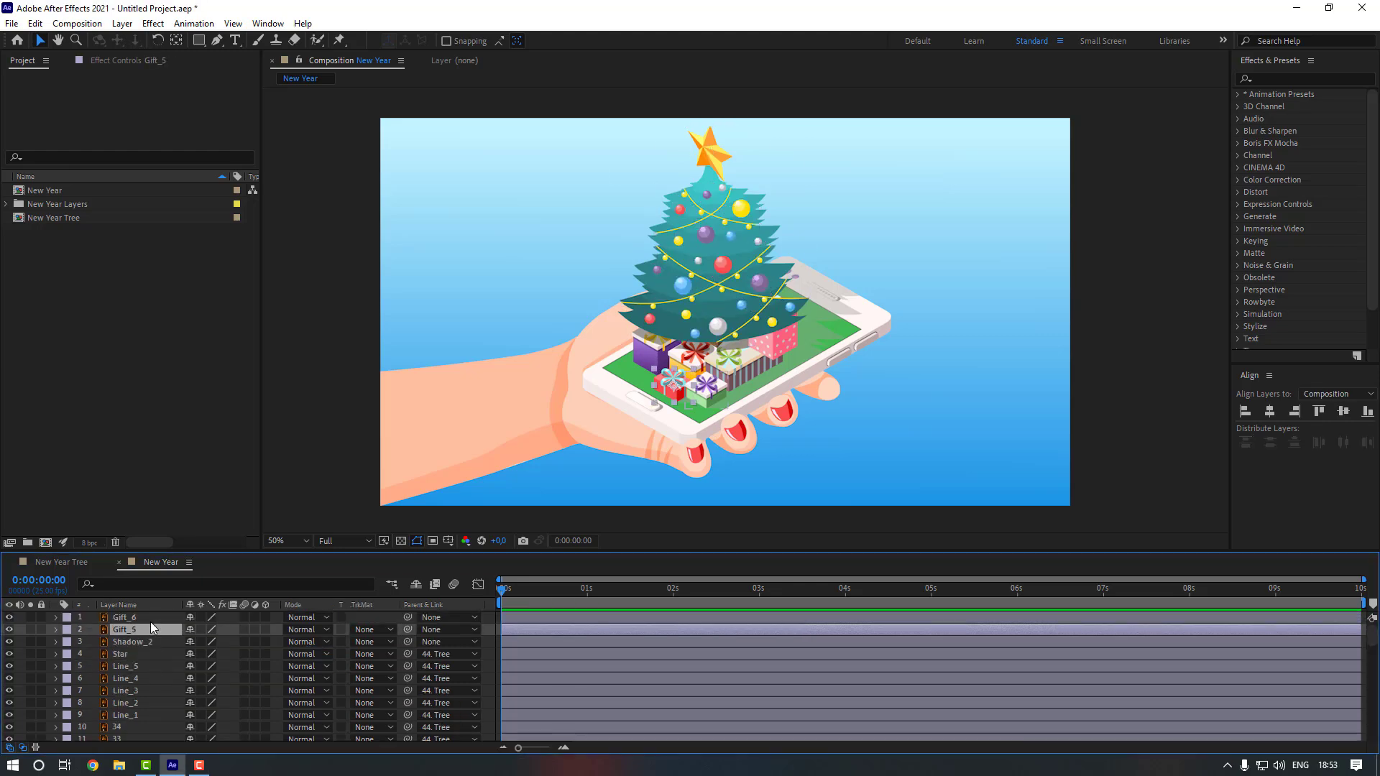
shift+click(149, 619)
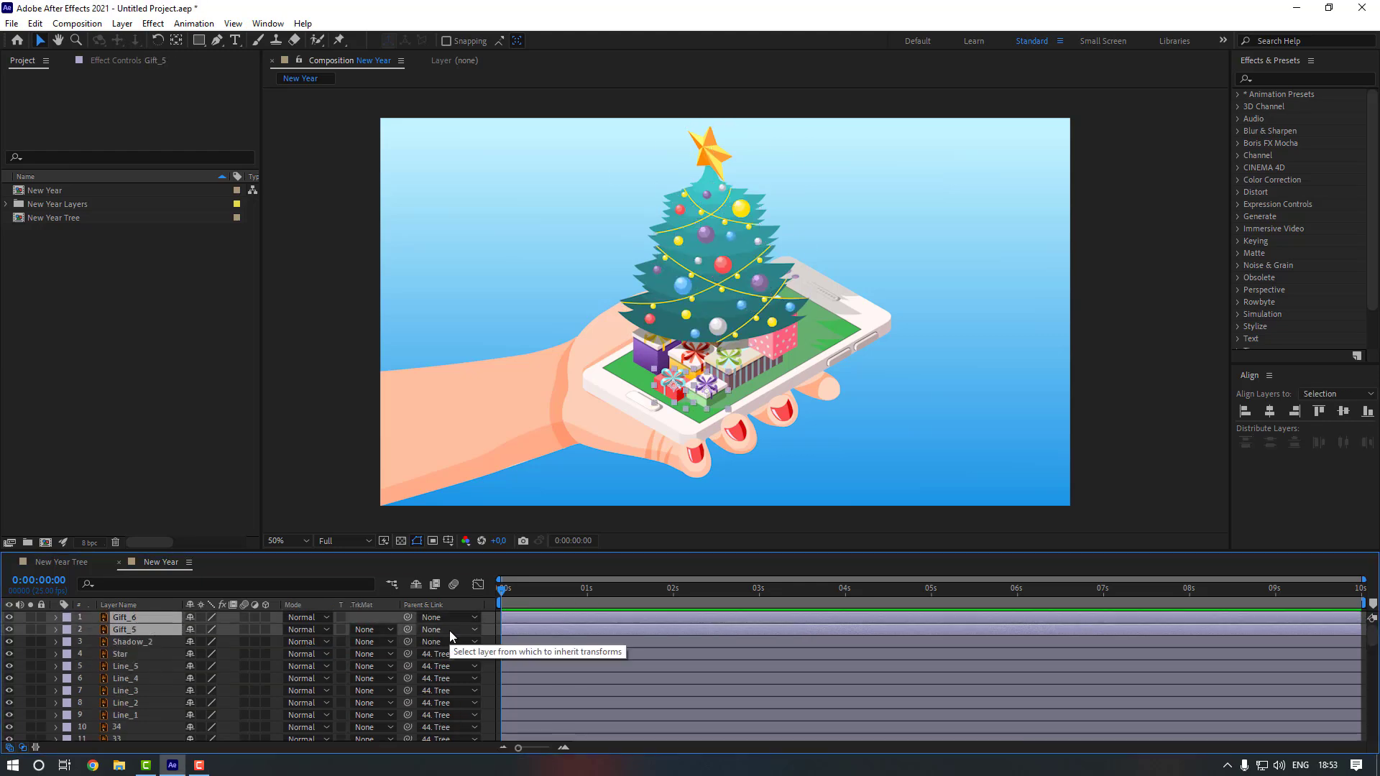
click(450, 631)
shift+click(137, 641)
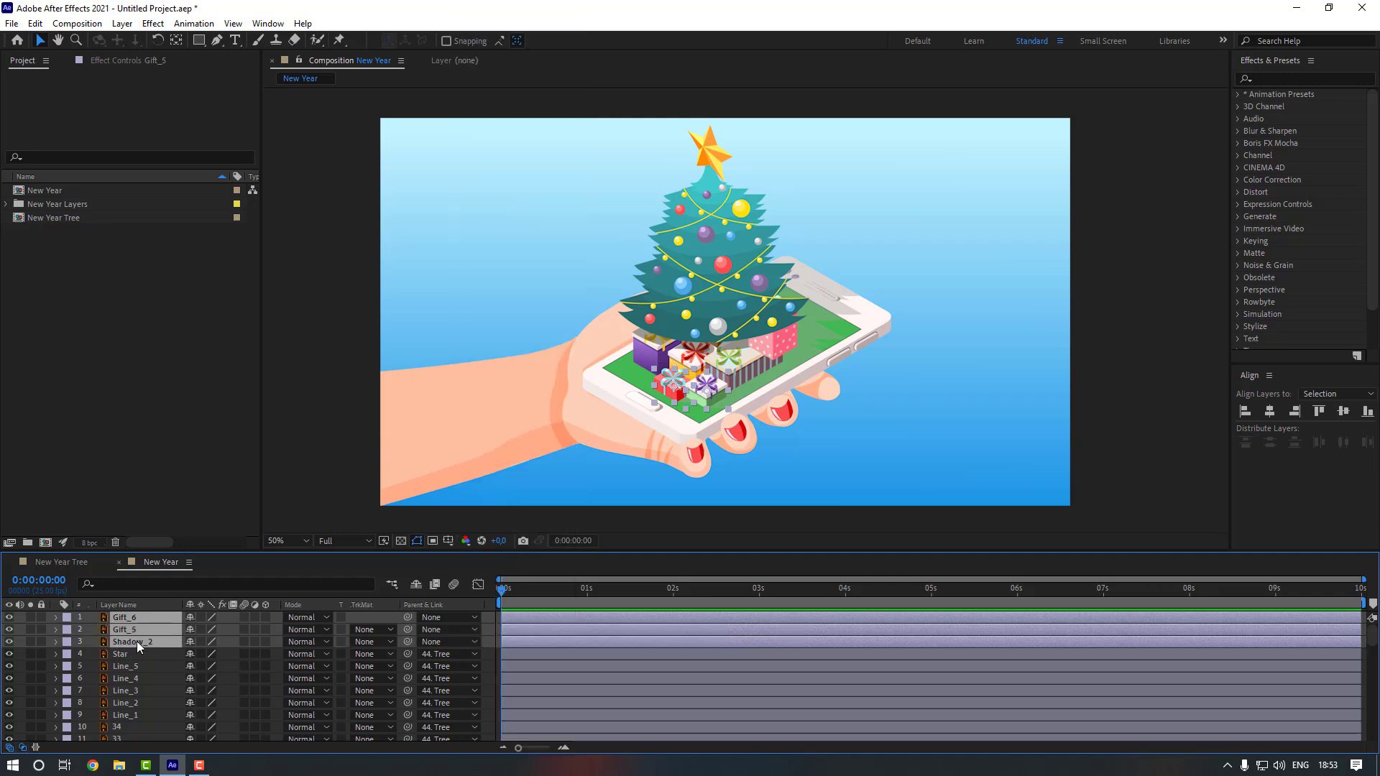
click(437, 640)
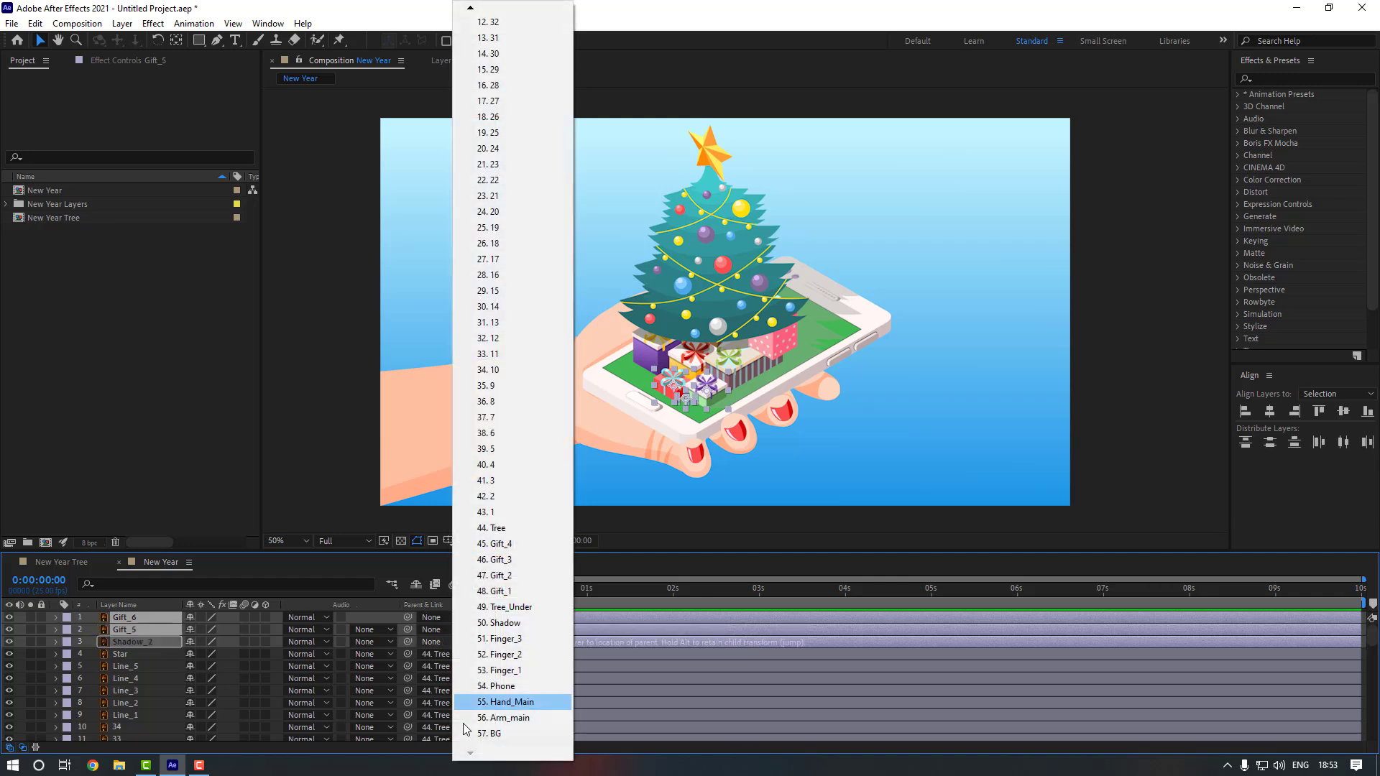
click(496, 685)
- Try shifting the Phone layer's horizontal position to test which layers follow it
click(154, 695)
scroll(154, 697, down, 10)
scroll(138, 705, down, 1)
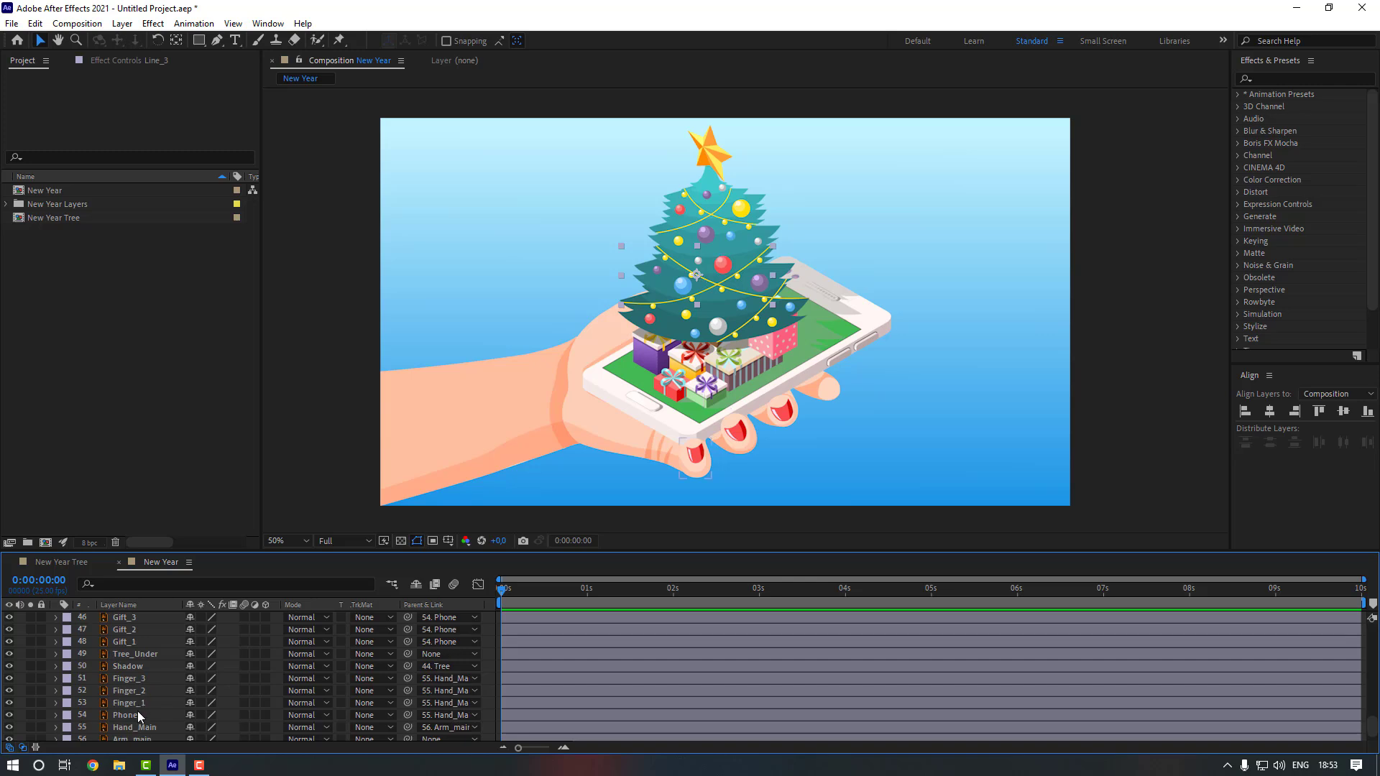
click(137, 714)
key(p)
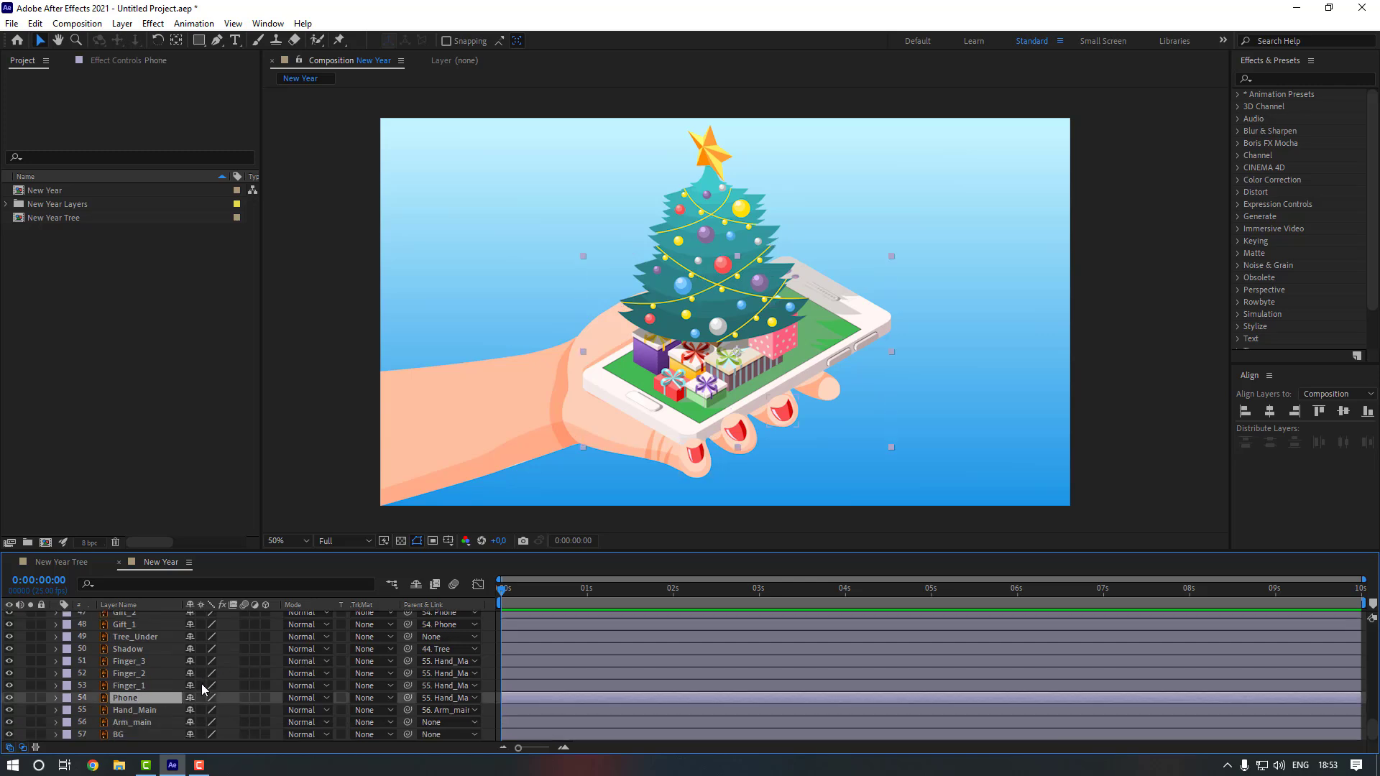
drag(215, 710, 199, 711)
- Parent the Tree_Under layer to Phone and undo the test movement
click(137, 637)
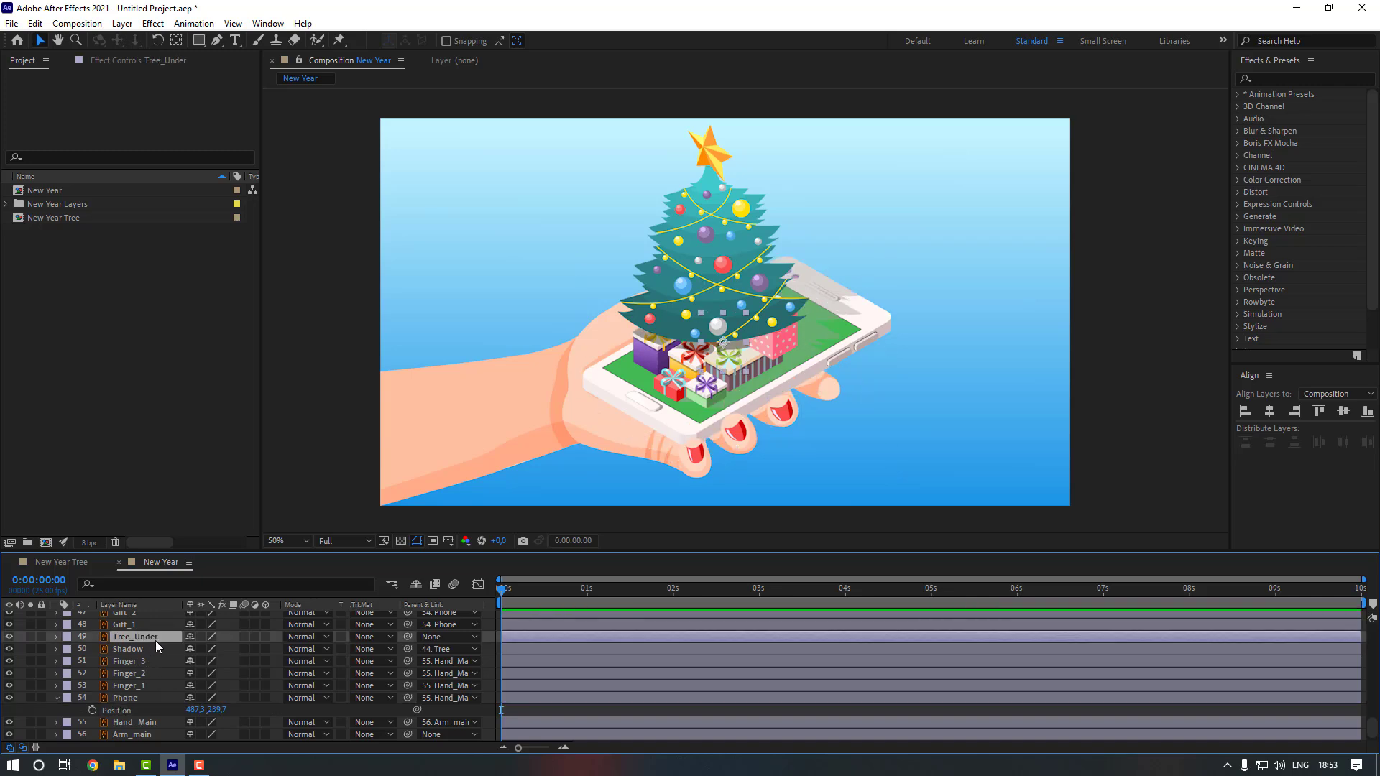
drag(407, 636, 148, 685)
key(ctrl+z)
- Pick the pink gift in the illustration and move its layer, Gift_4, below Gift_3 in the layer stack
scroll(148, 685, up, 15)
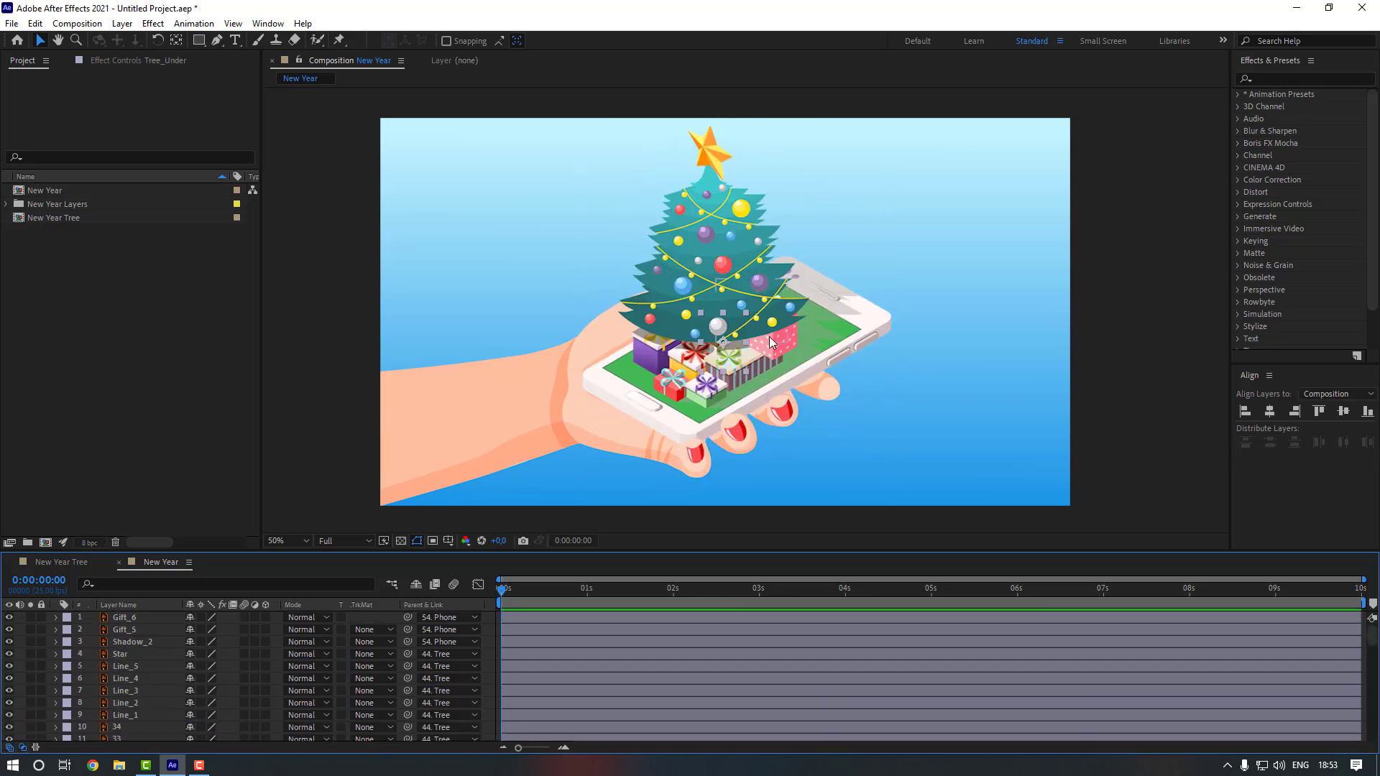
click(779, 351)
scroll(128, 678, down, 10)
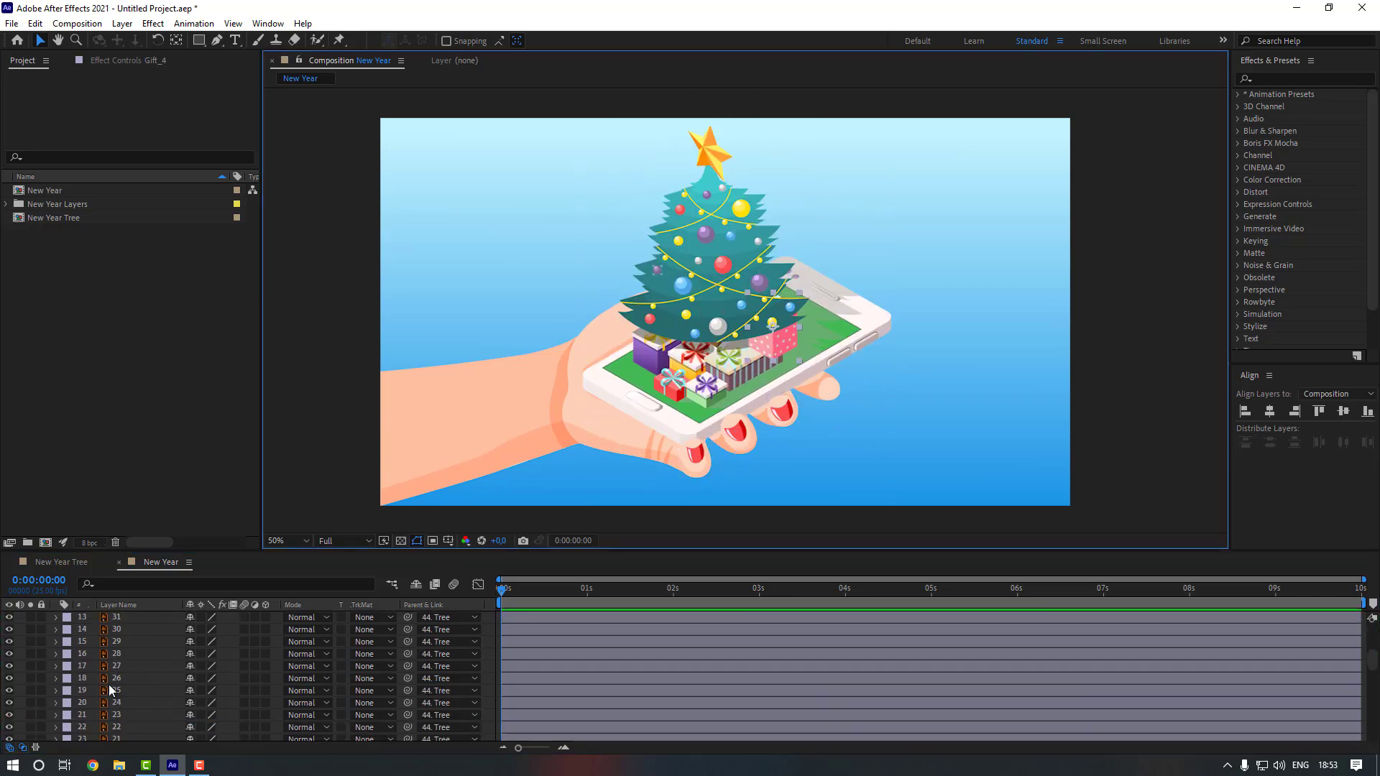
scroll(118, 682, down, 3)
drag(118, 680, 125, 697)
- Keyframe Arm_main's Position at 1 second and set it off-screen to -1423.1, 872.3 at 0 seconds
scroll(136, 683, down, 3)
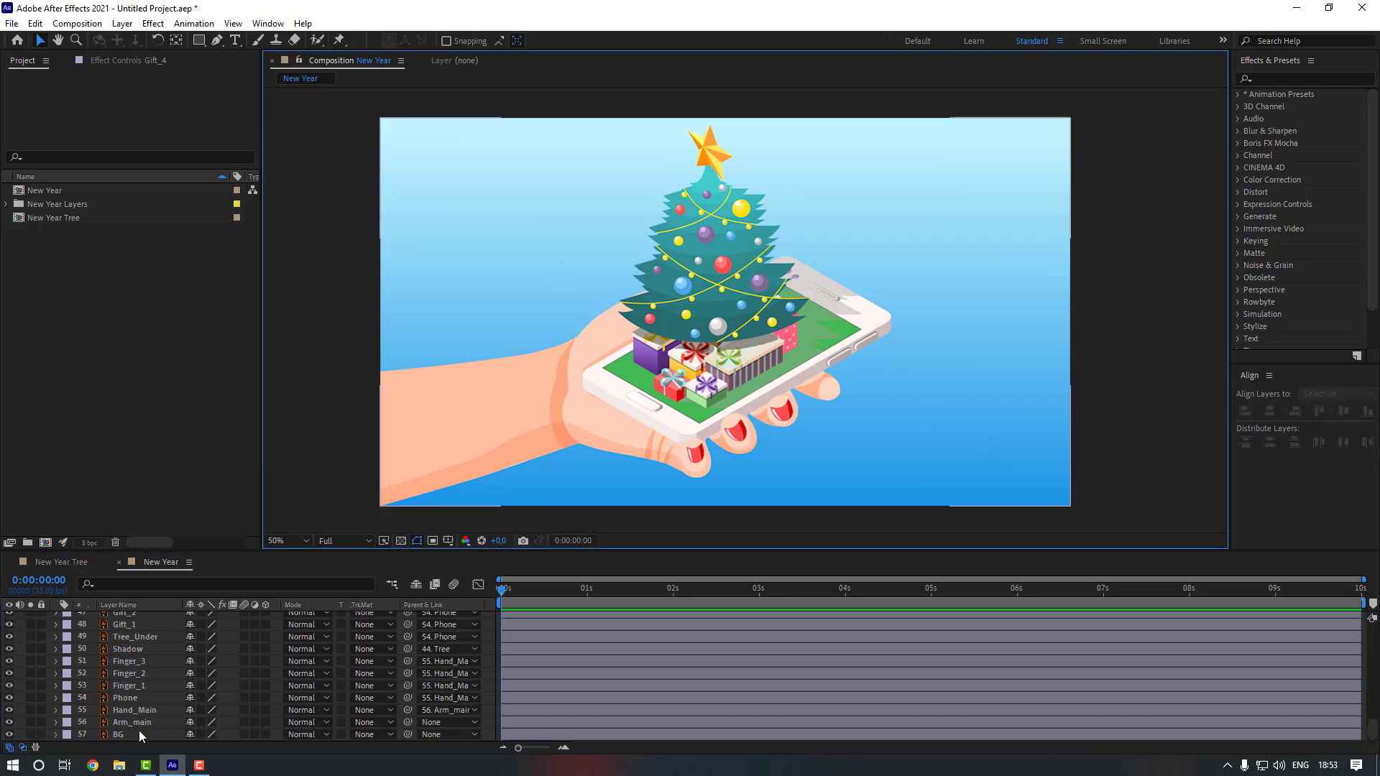
click(138, 725)
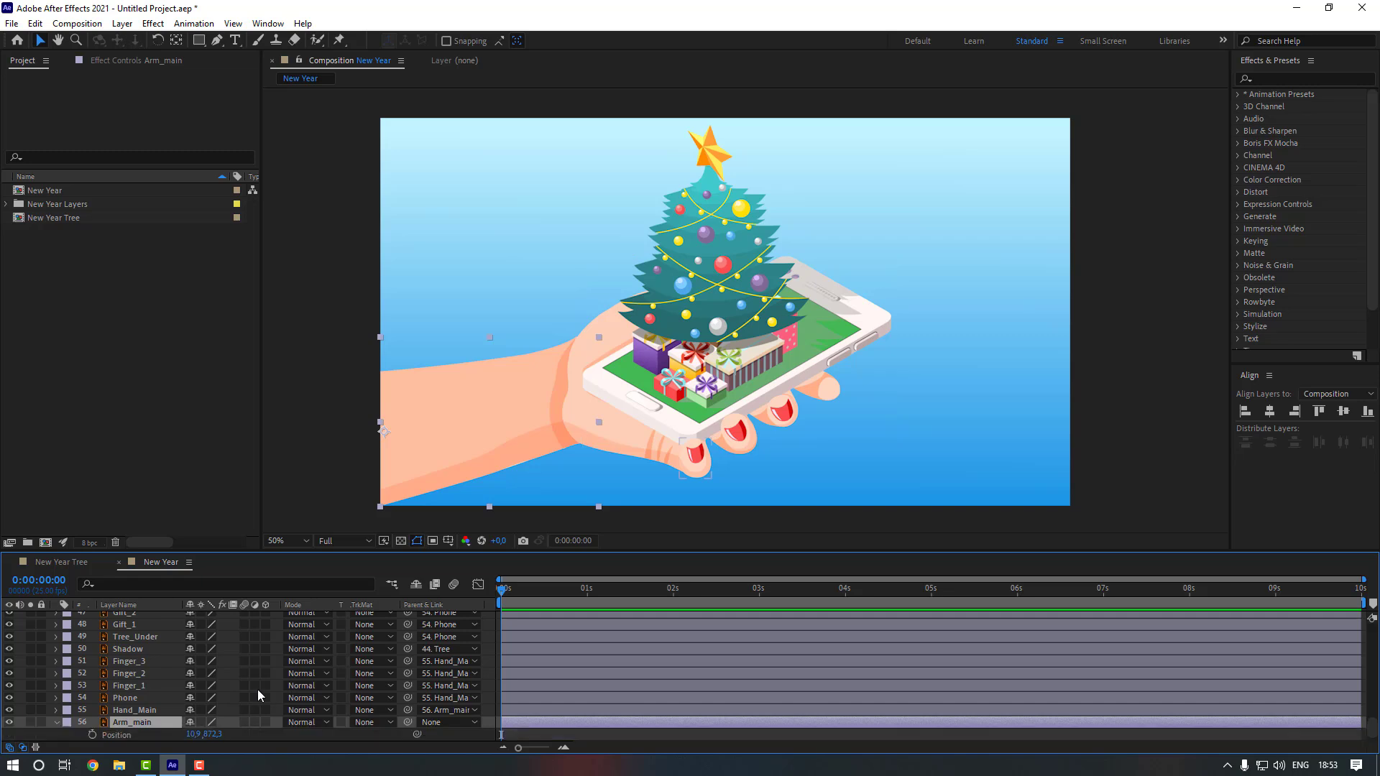
key(p)
drag(571, 591, 587, 589)
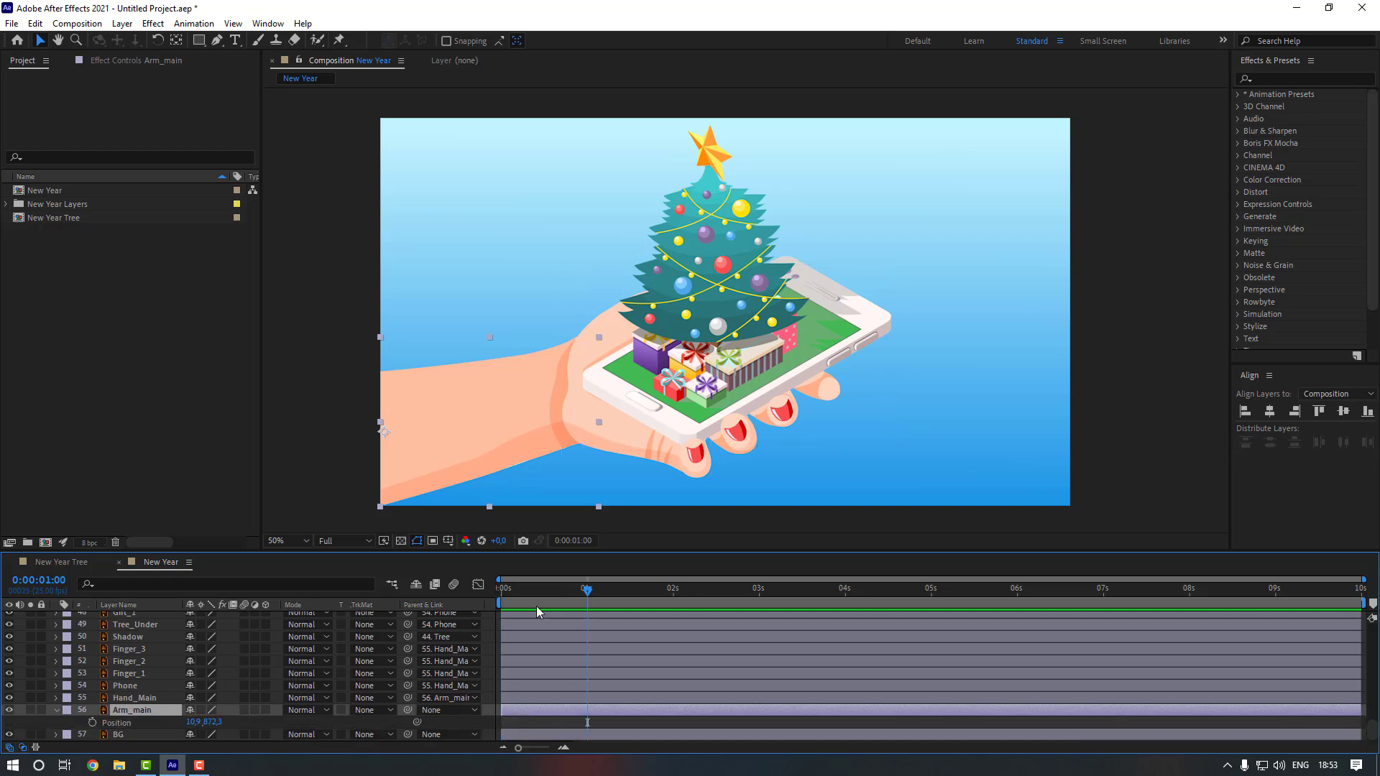
click(92, 723)
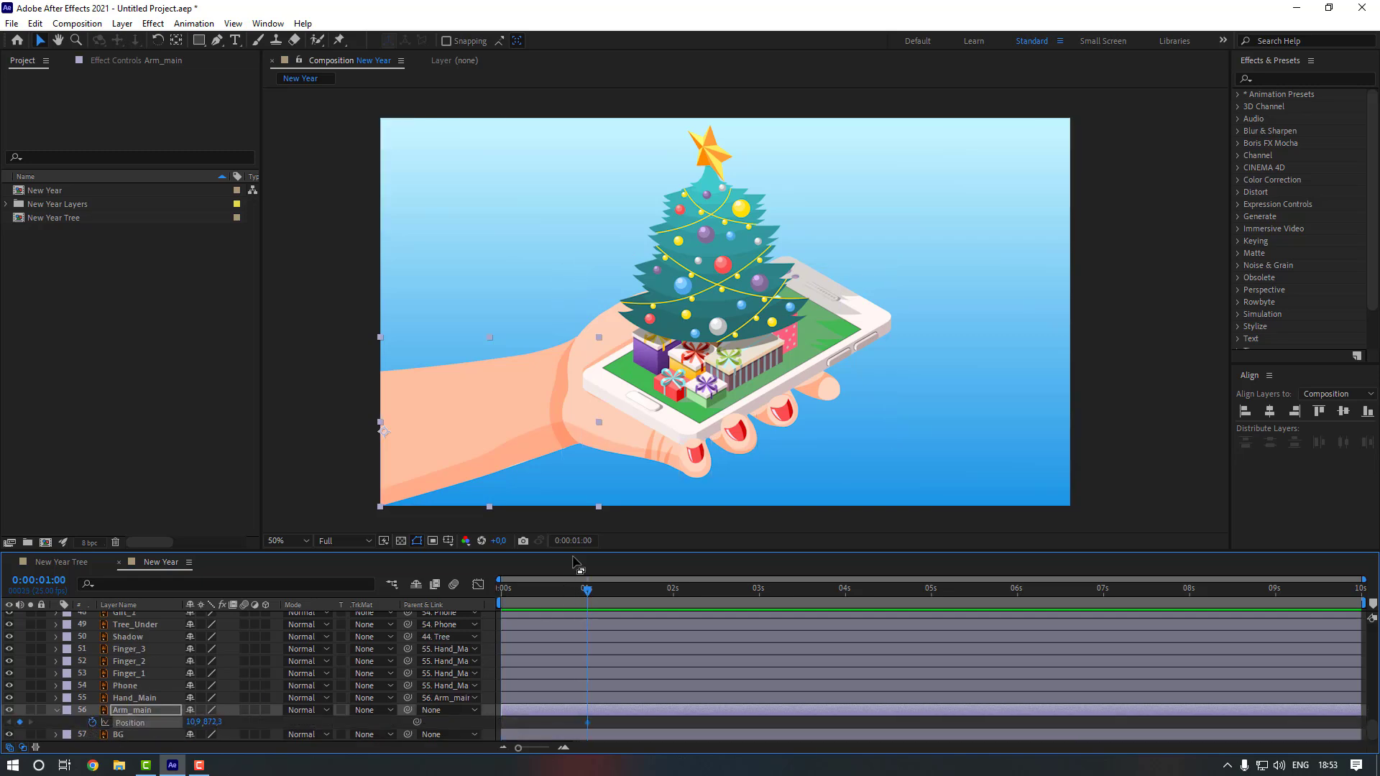
key(Home)
drag(188, 721, 21, 722)
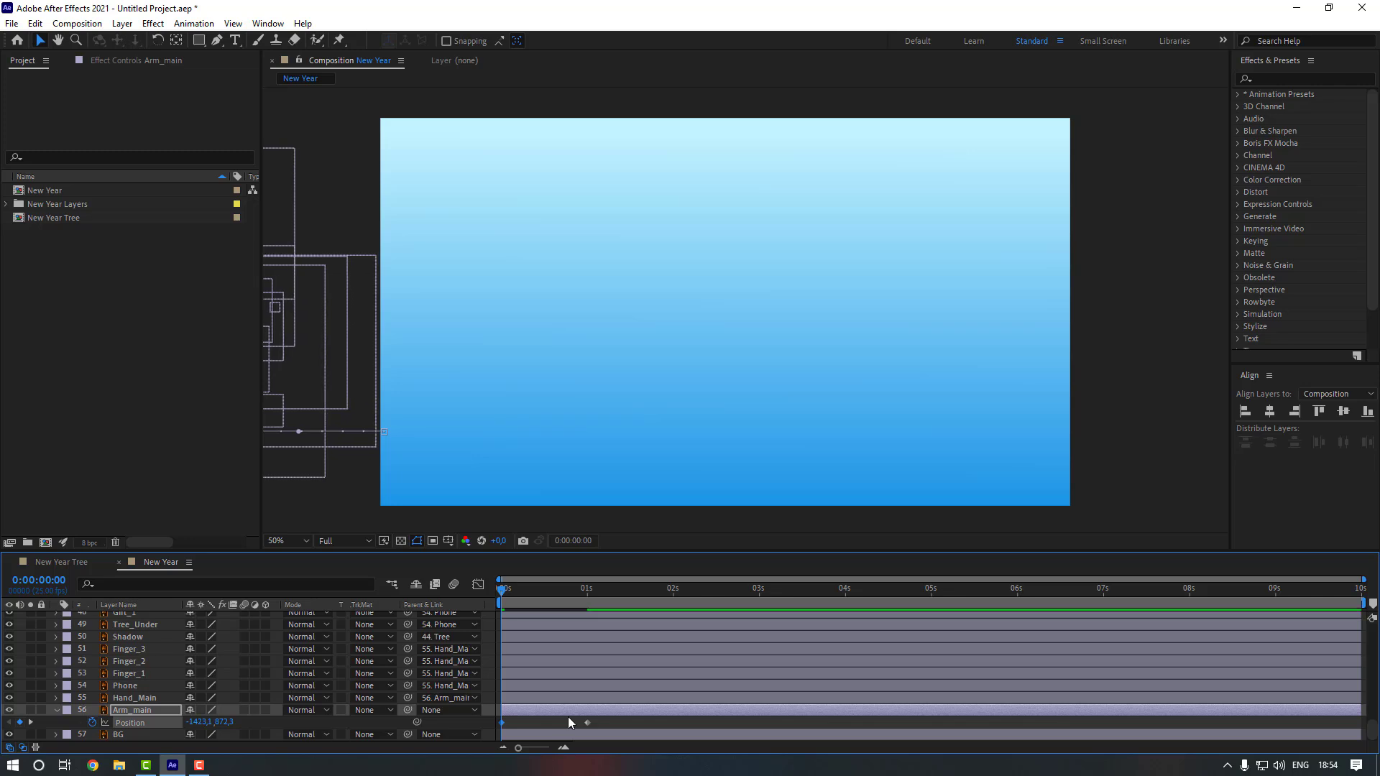
- Apply Easy Ease to Arm_main's Position keyframes, lengthen the ease into the last keyframe in the speed graph, and preview the motion
right_click(501, 722)
mouse_move(575, 712)
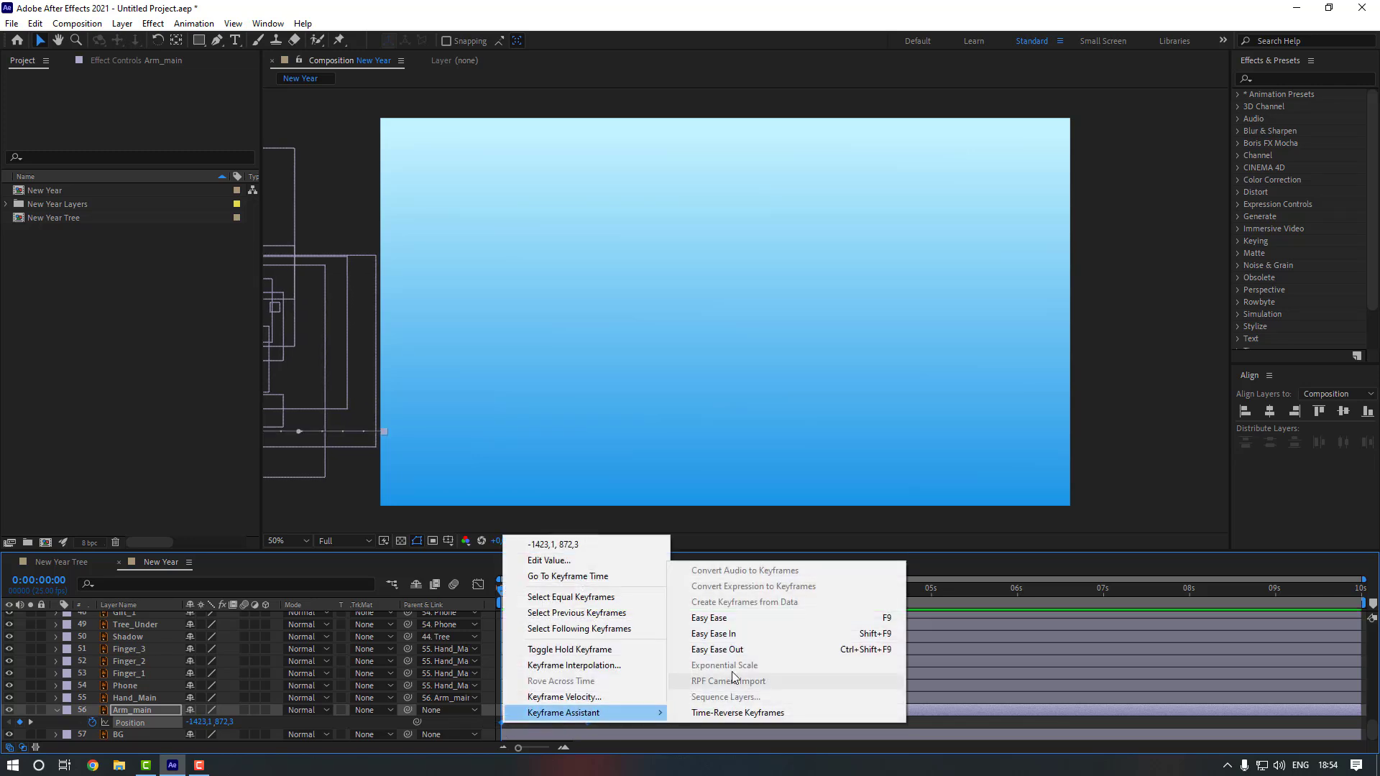
click(735, 611)
click(478, 585)
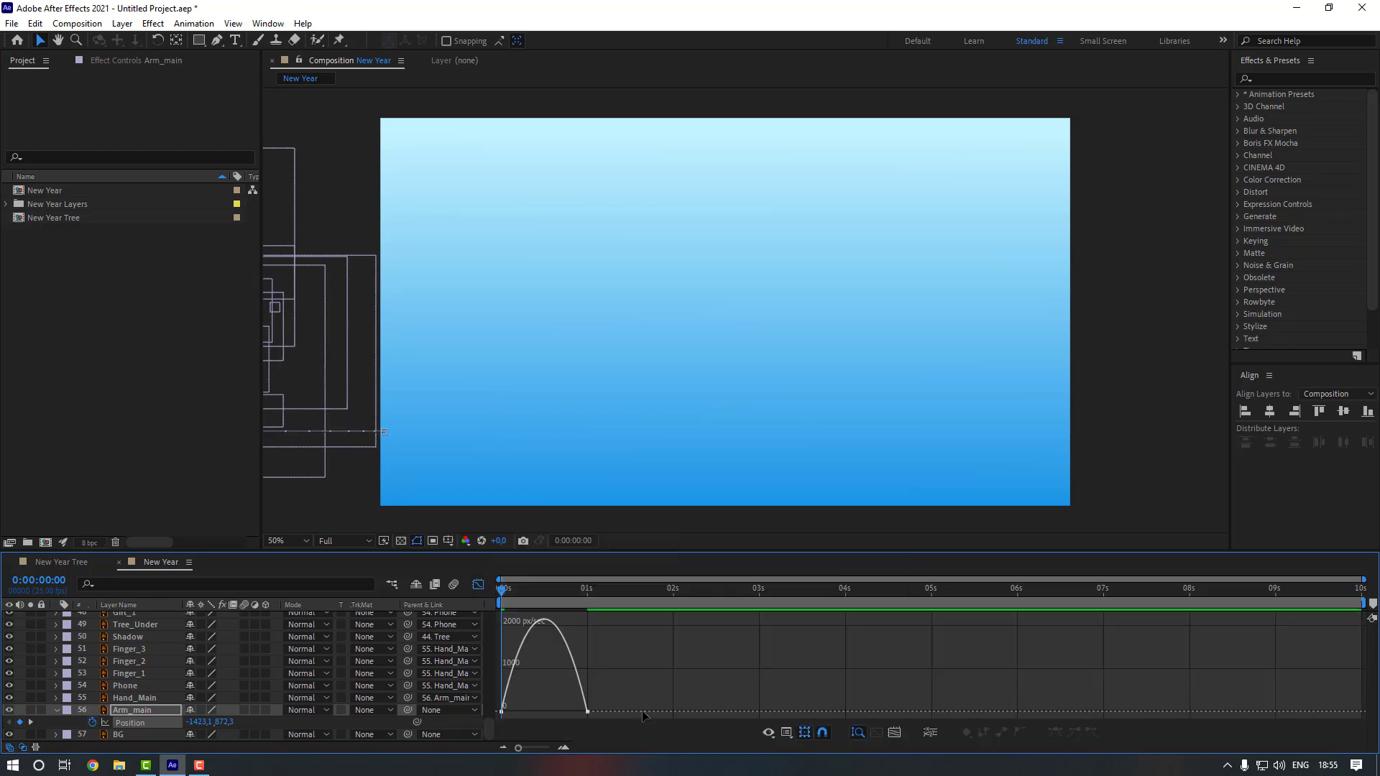
drag(575, 713, 515, 717)
click(479, 585)
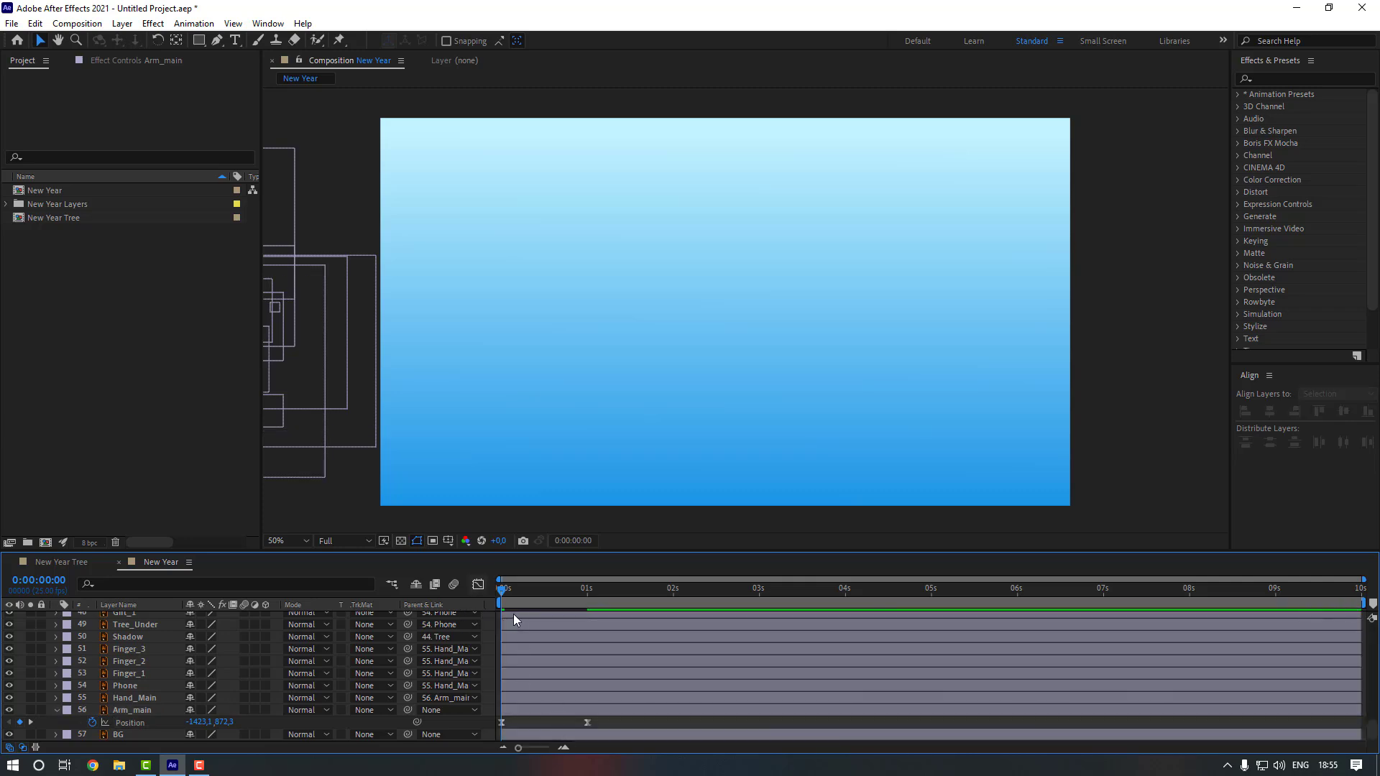
key(space)
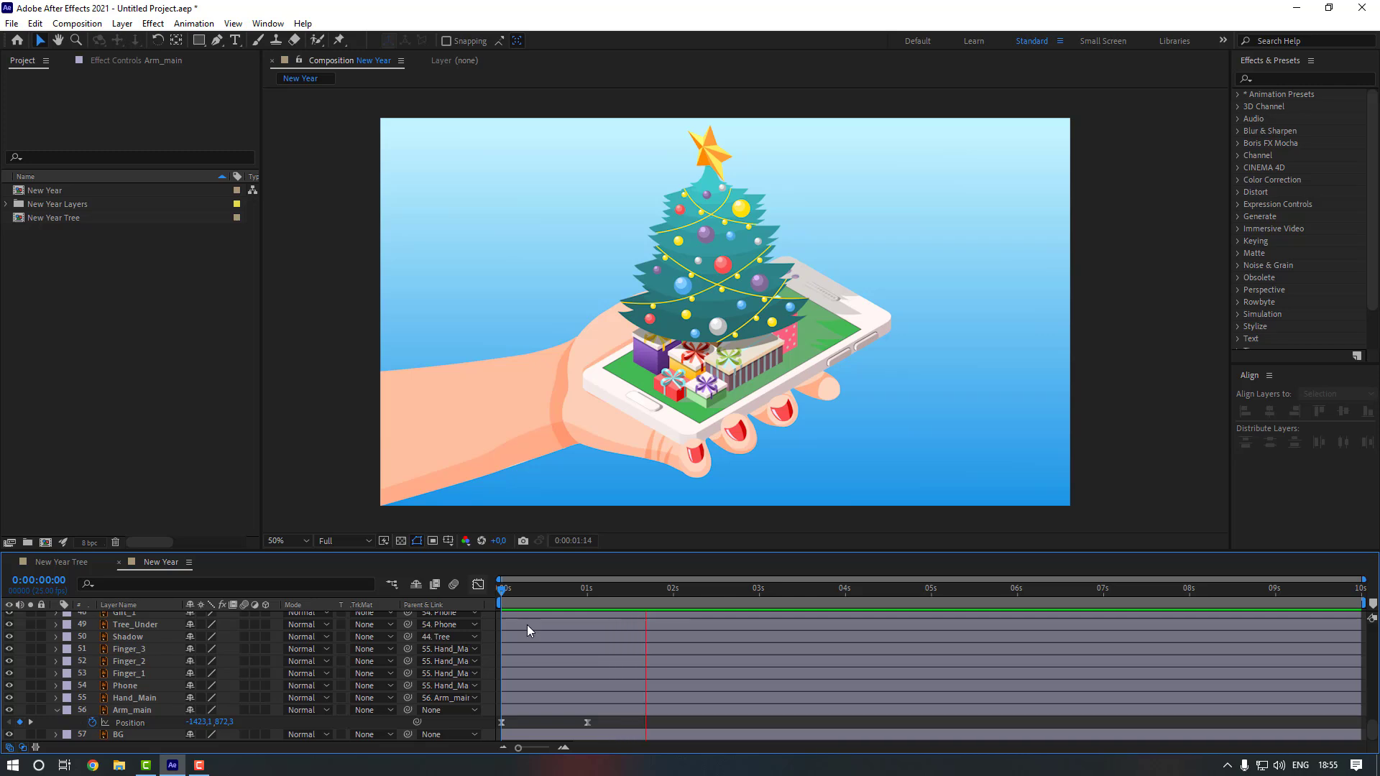
key(space)
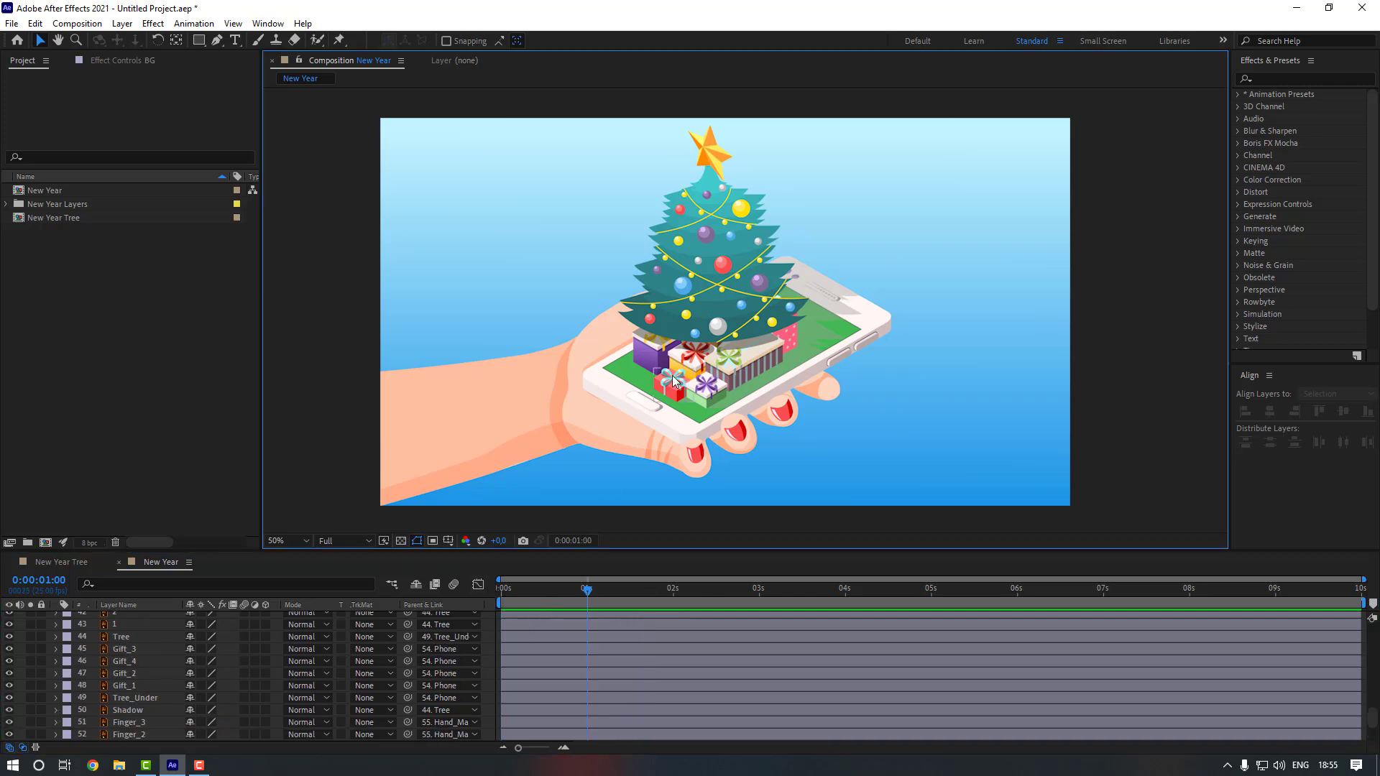
- Apply Animation Composer's Overshoot Scale From Anchor Point preset as an In transition to the Gift_5 and Gift_6 layers
scroll(135, 666, up, 10)
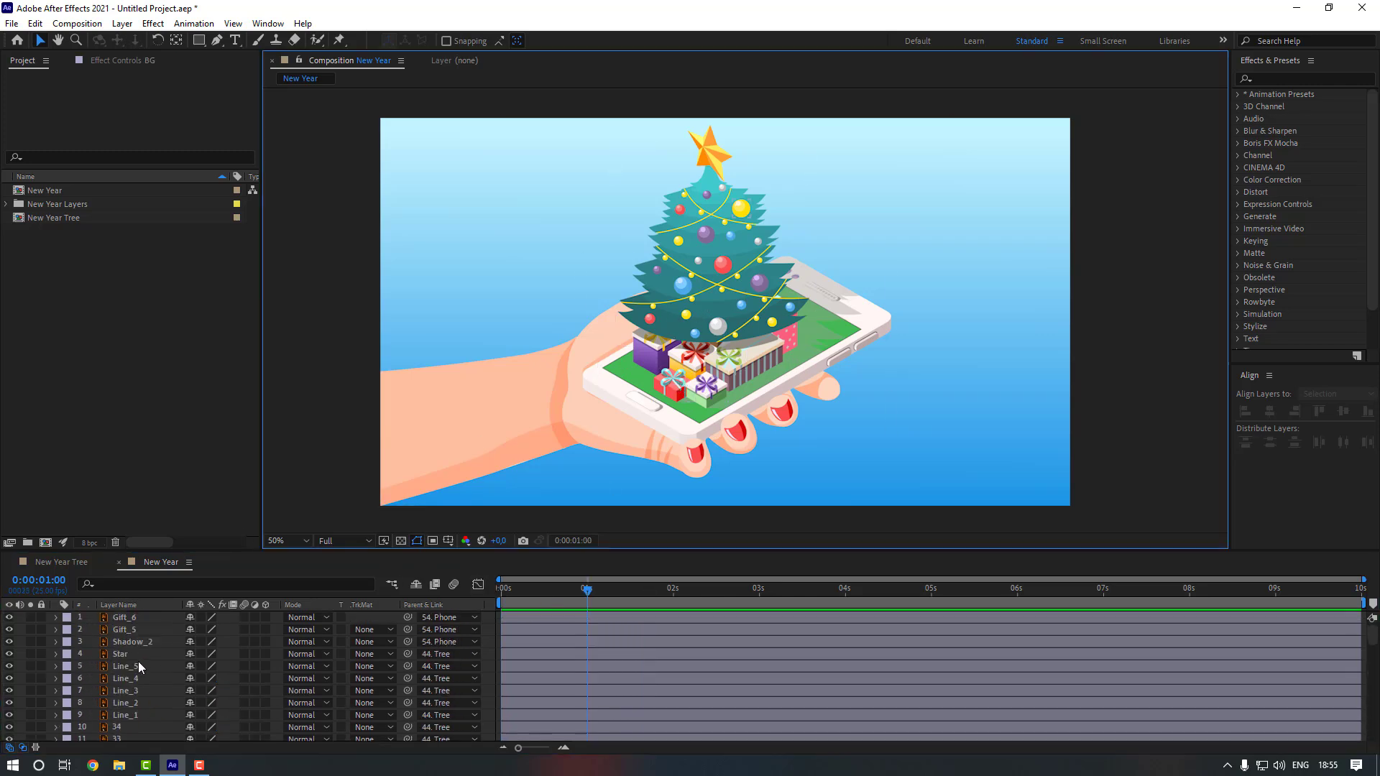
click(134, 628)
ctrl+click(138, 618)
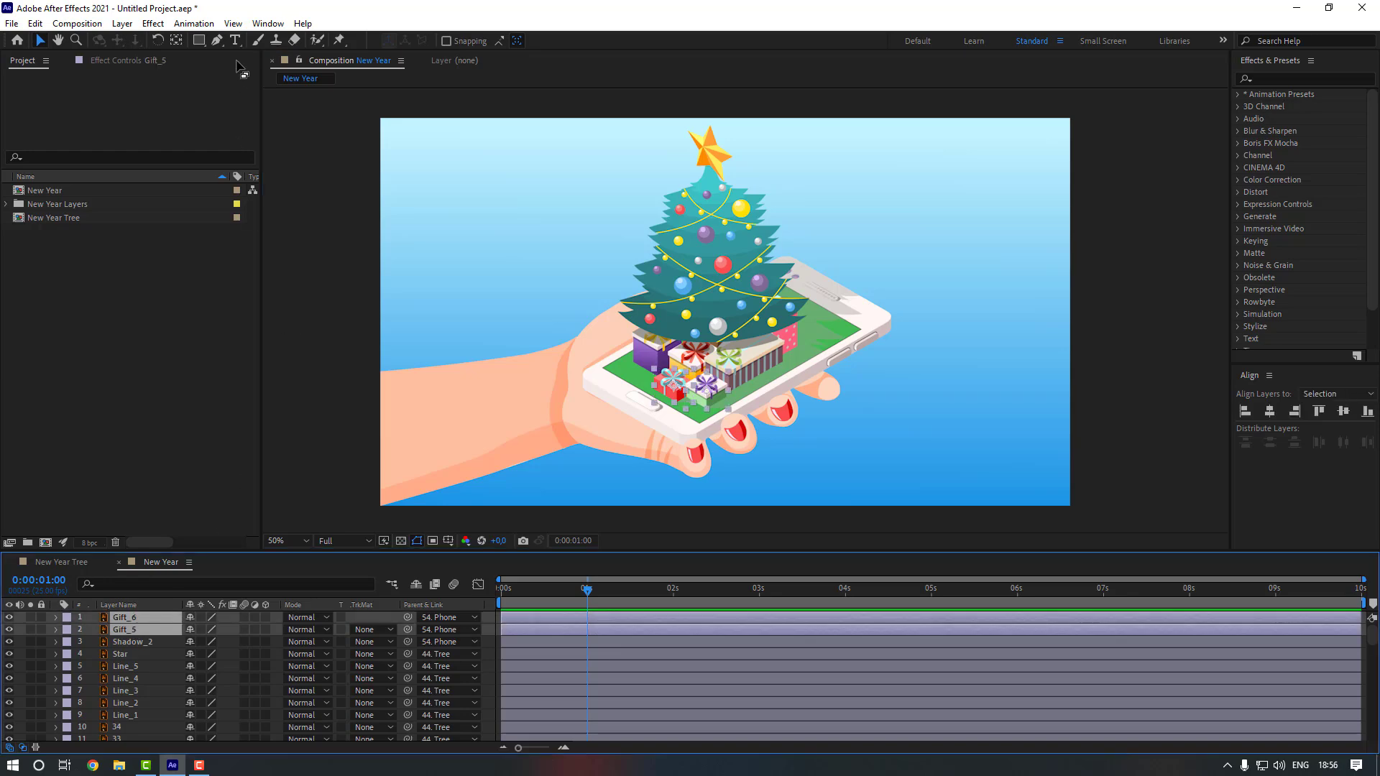
click(268, 23)
click(360, 95)
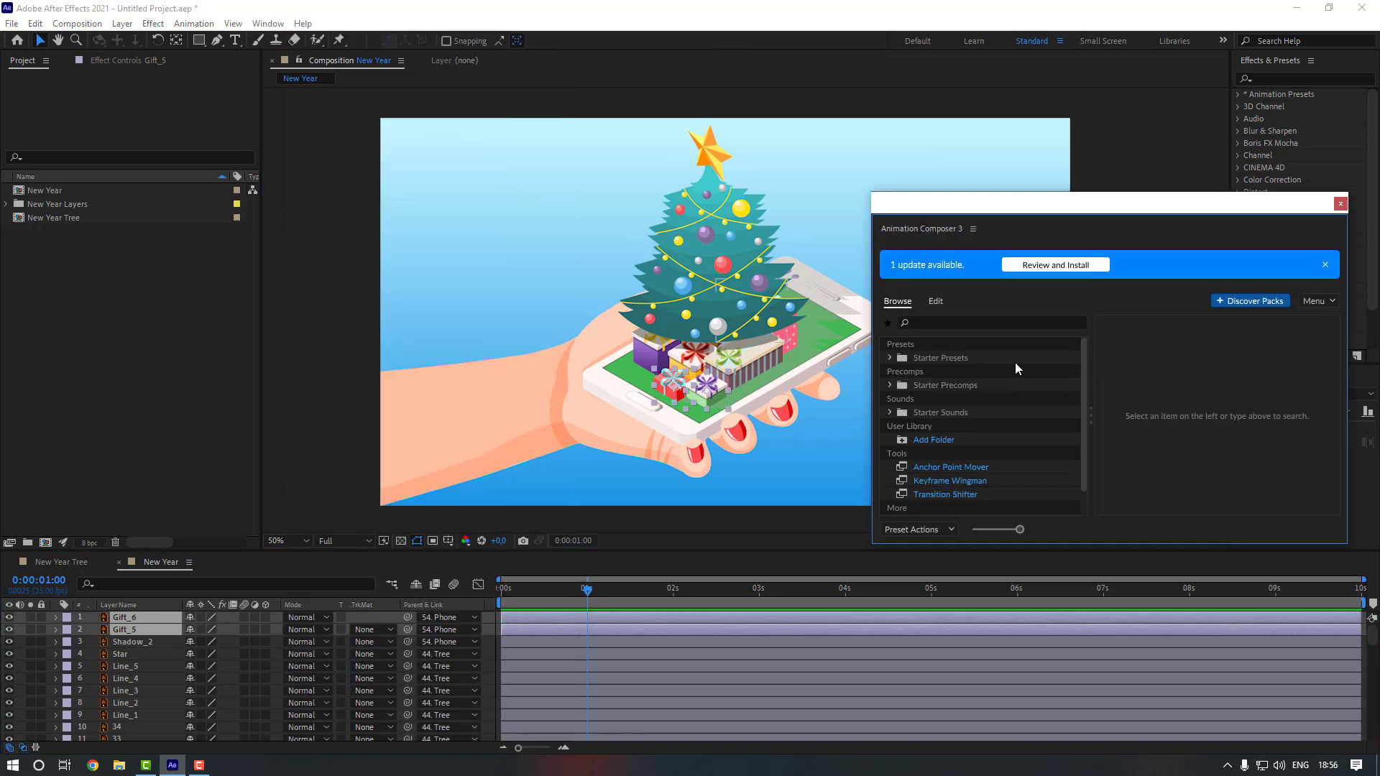
click(890, 357)
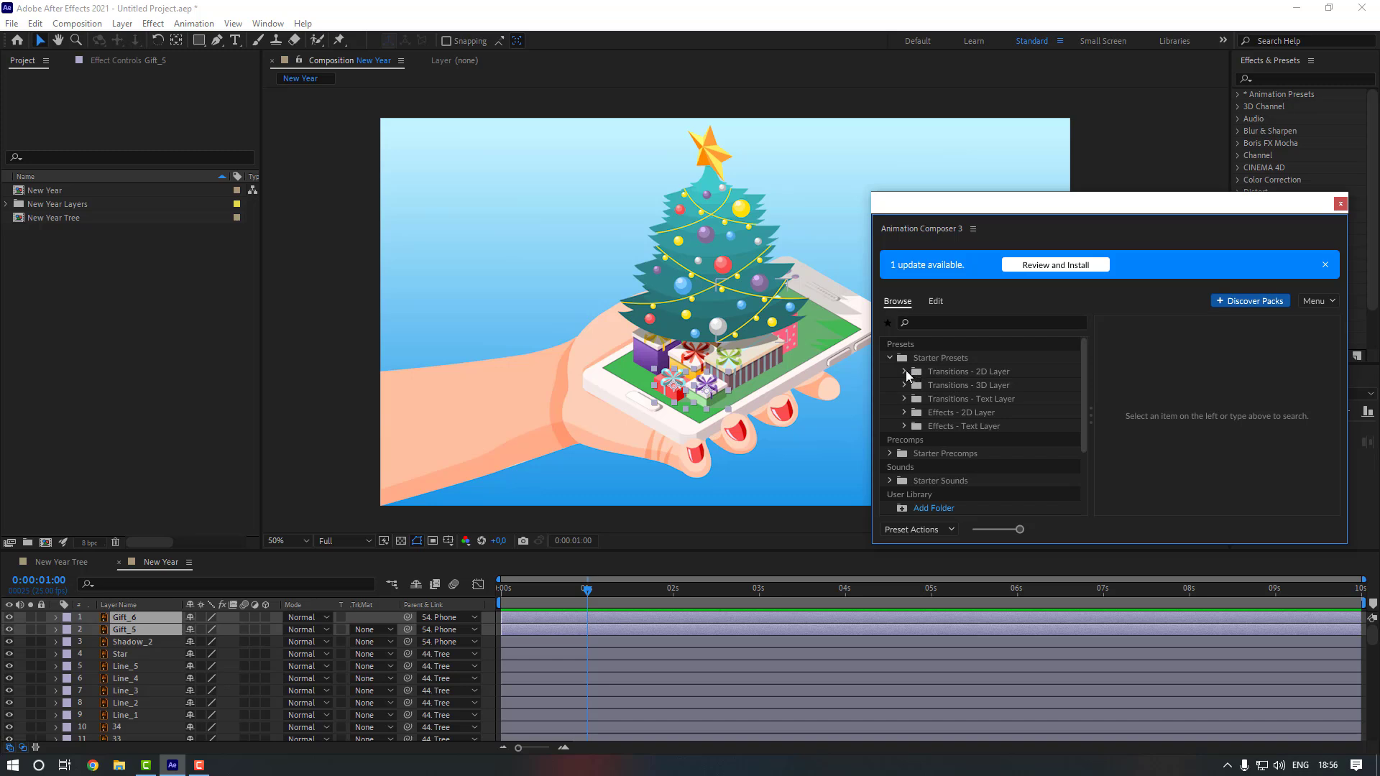
click(905, 370)
click(973, 494)
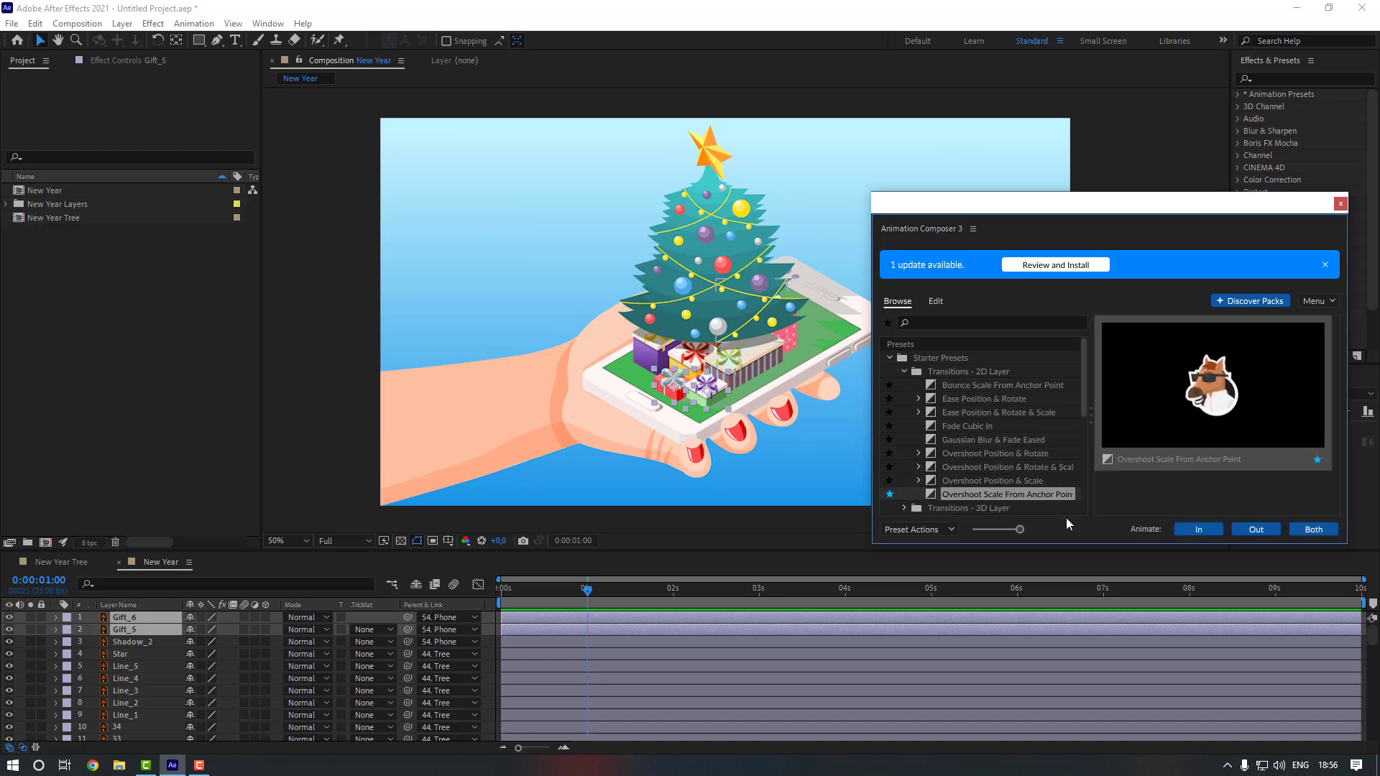
click(1198, 530)
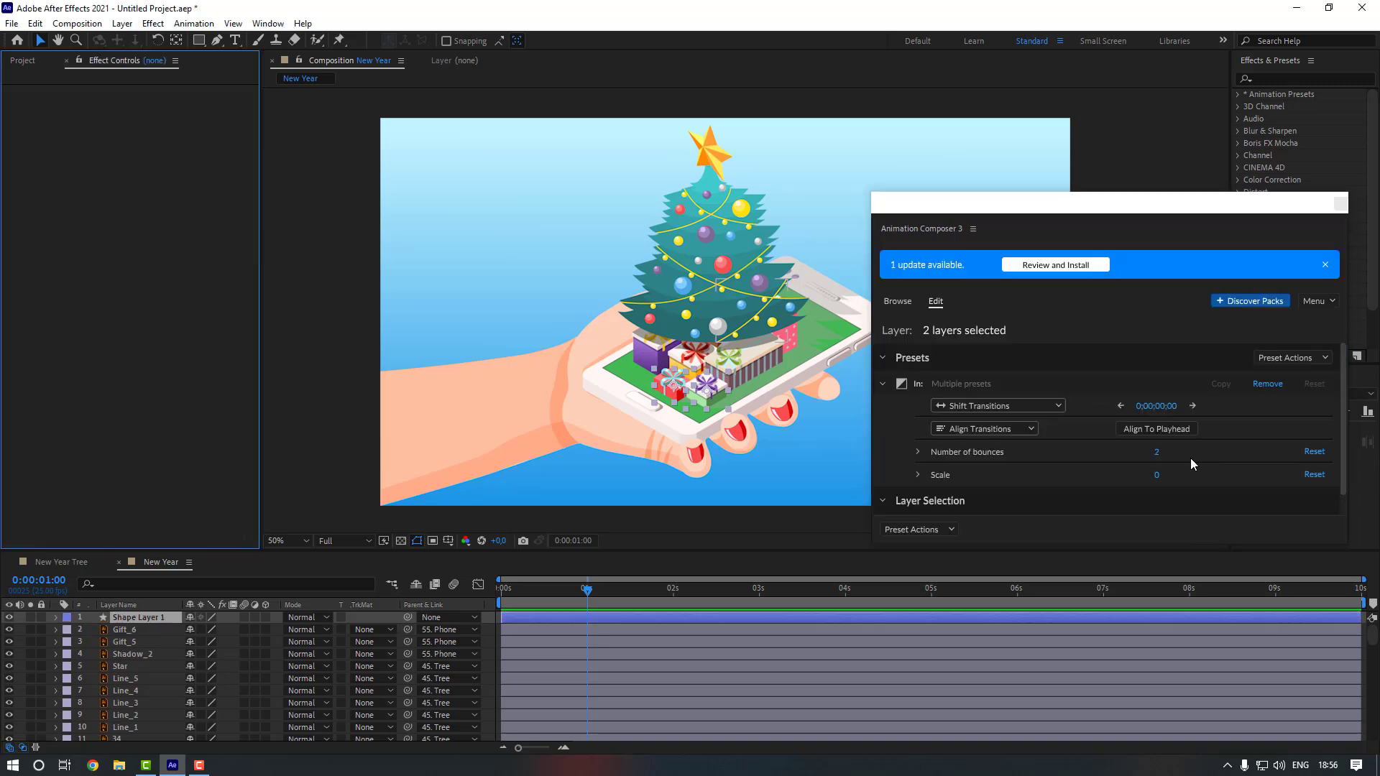
click(1341, 204)
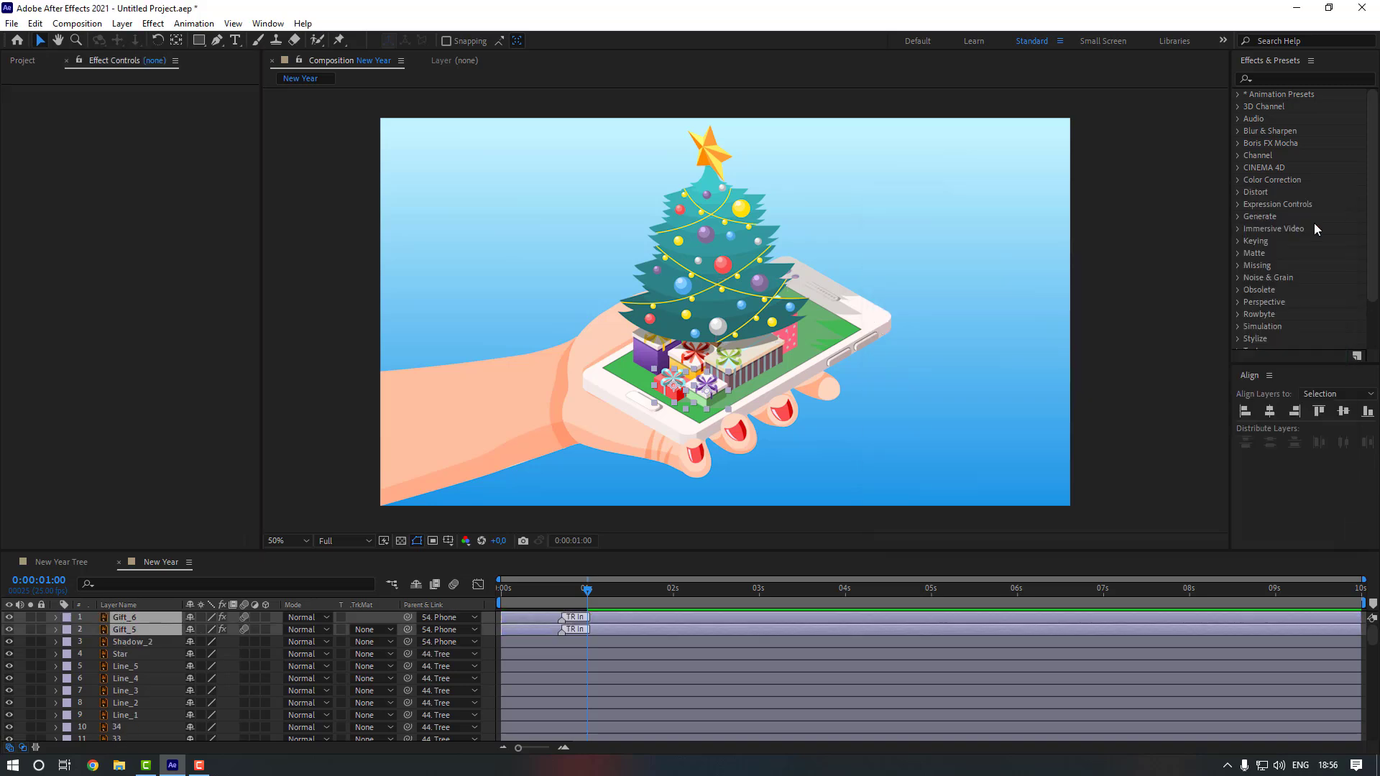
- Shift the Gift_5 and Gift_6 layers to start at 1 second and reveal their Position properties
drag(575, 631, 613, 626)
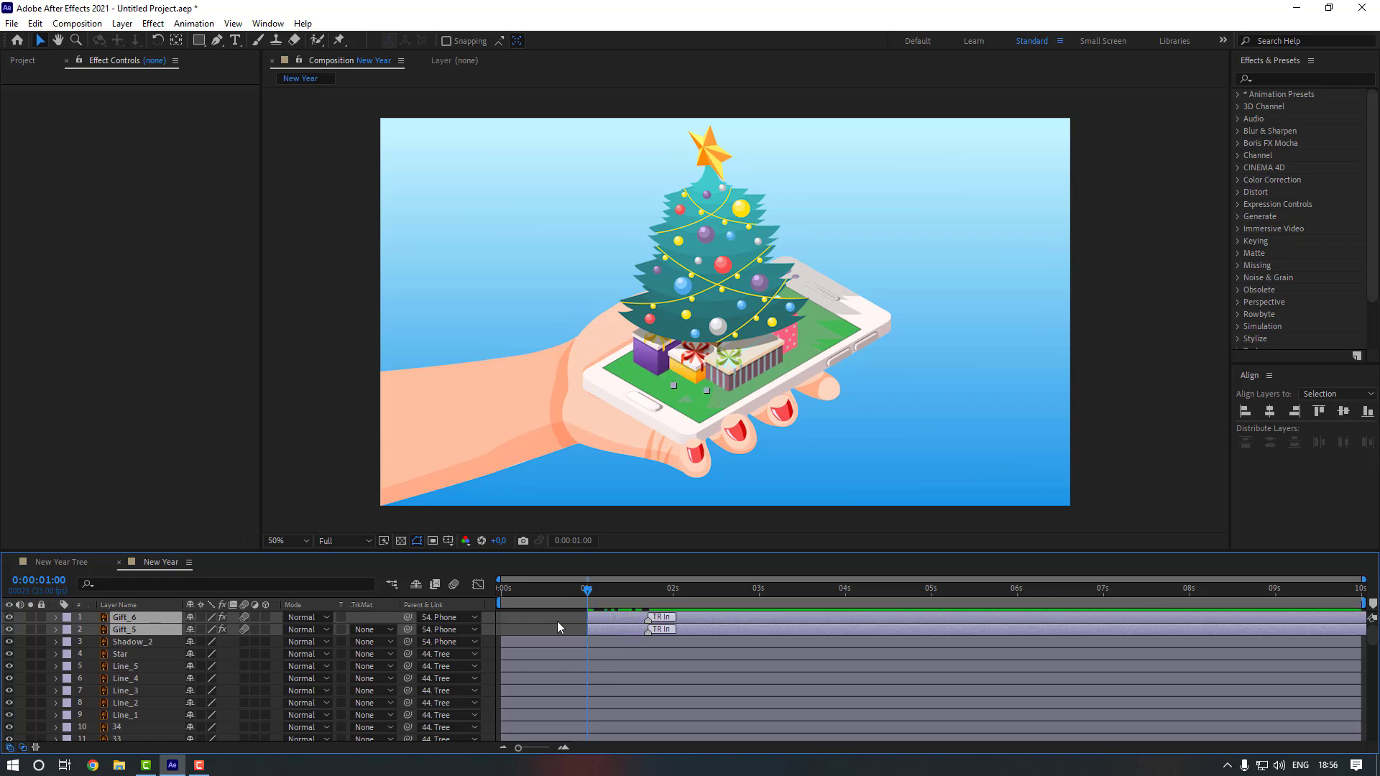
key(p)
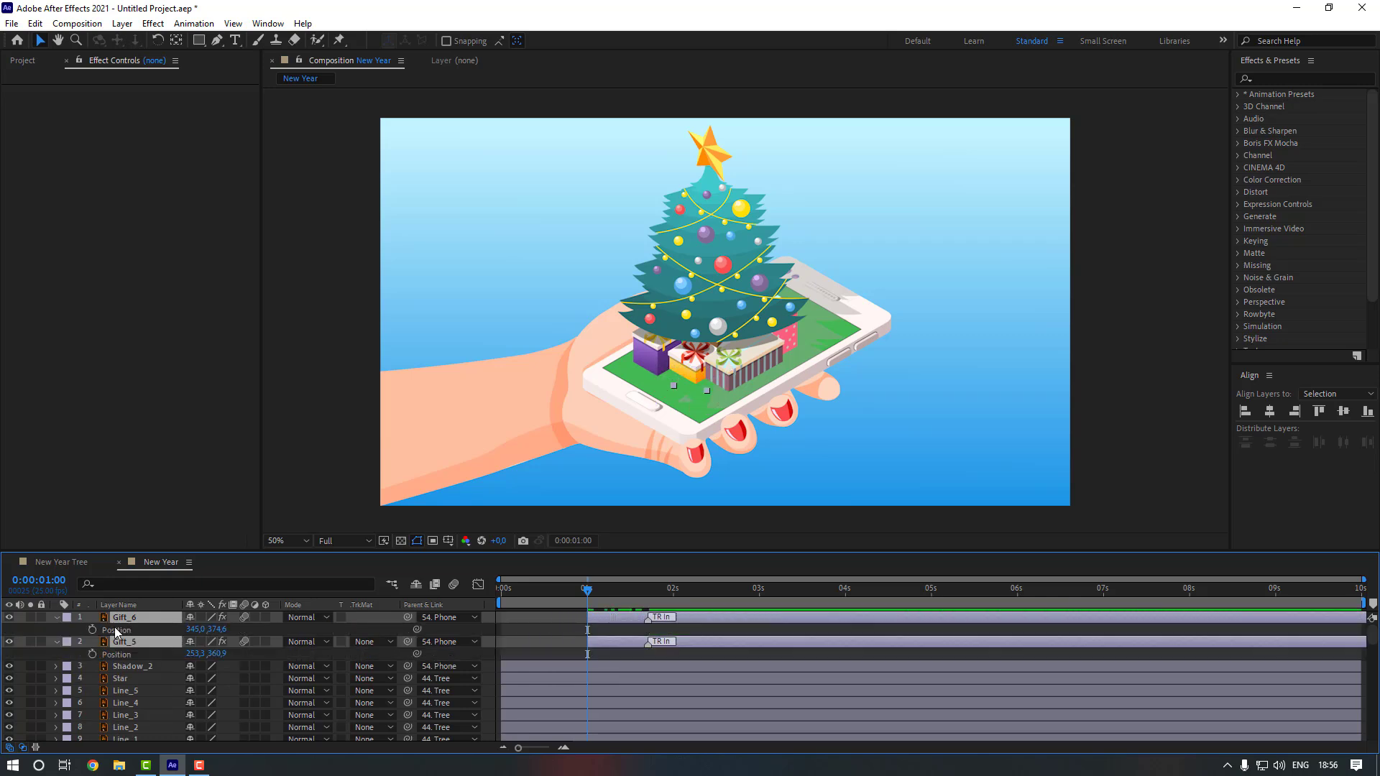
- Keyframe Position on Gift_5 and Gift_6 at 1 second, raise them to Y 188.9 and 202.6 respectively, and preview the motion
click(93, 629)
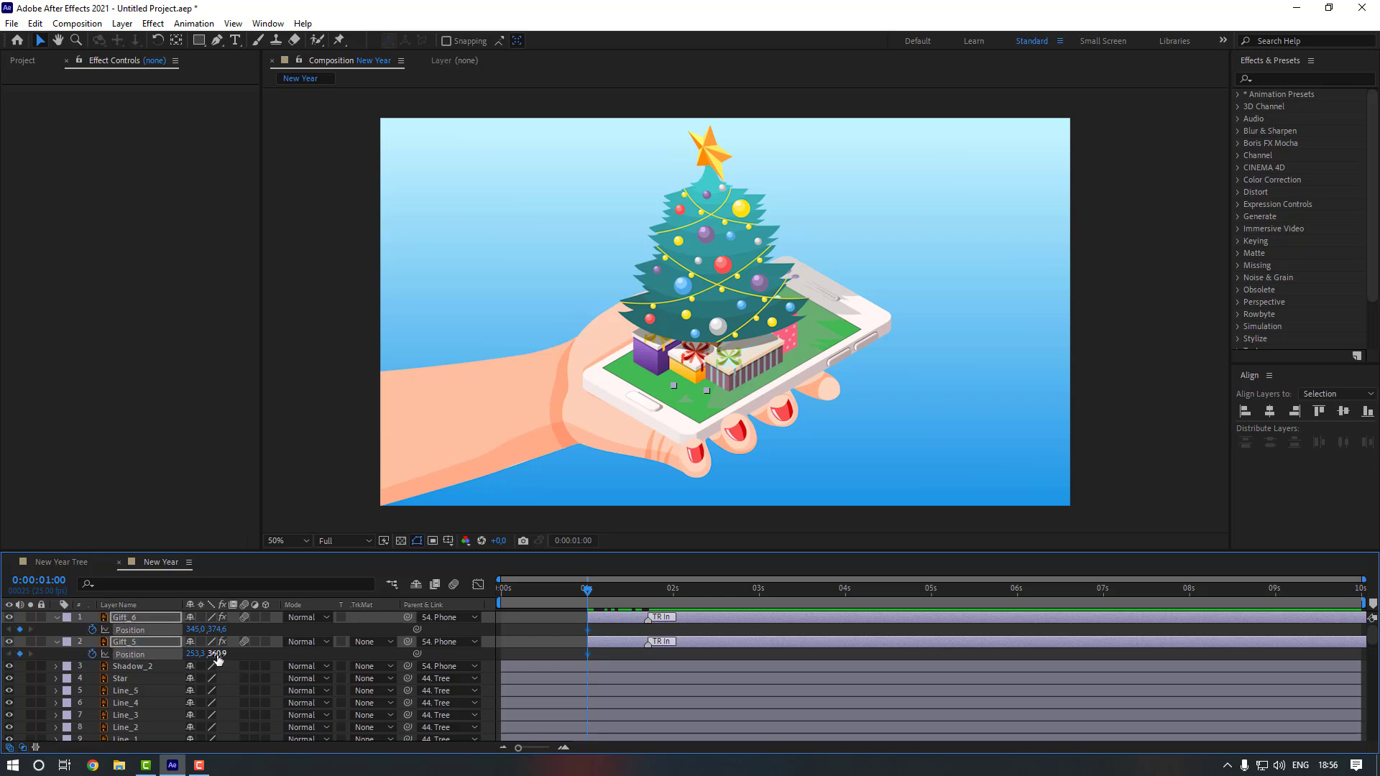
drag(217, 656, 169, 654)
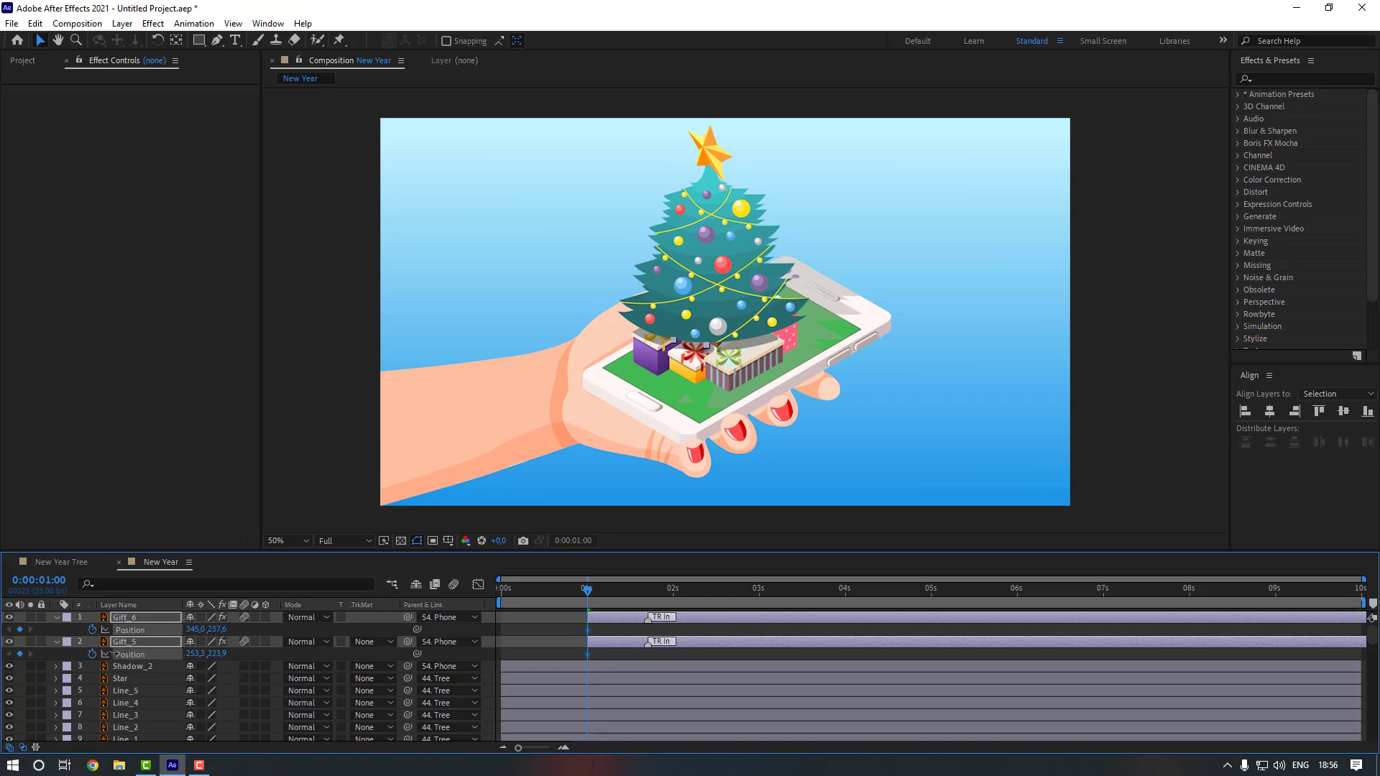
click(549, 656)
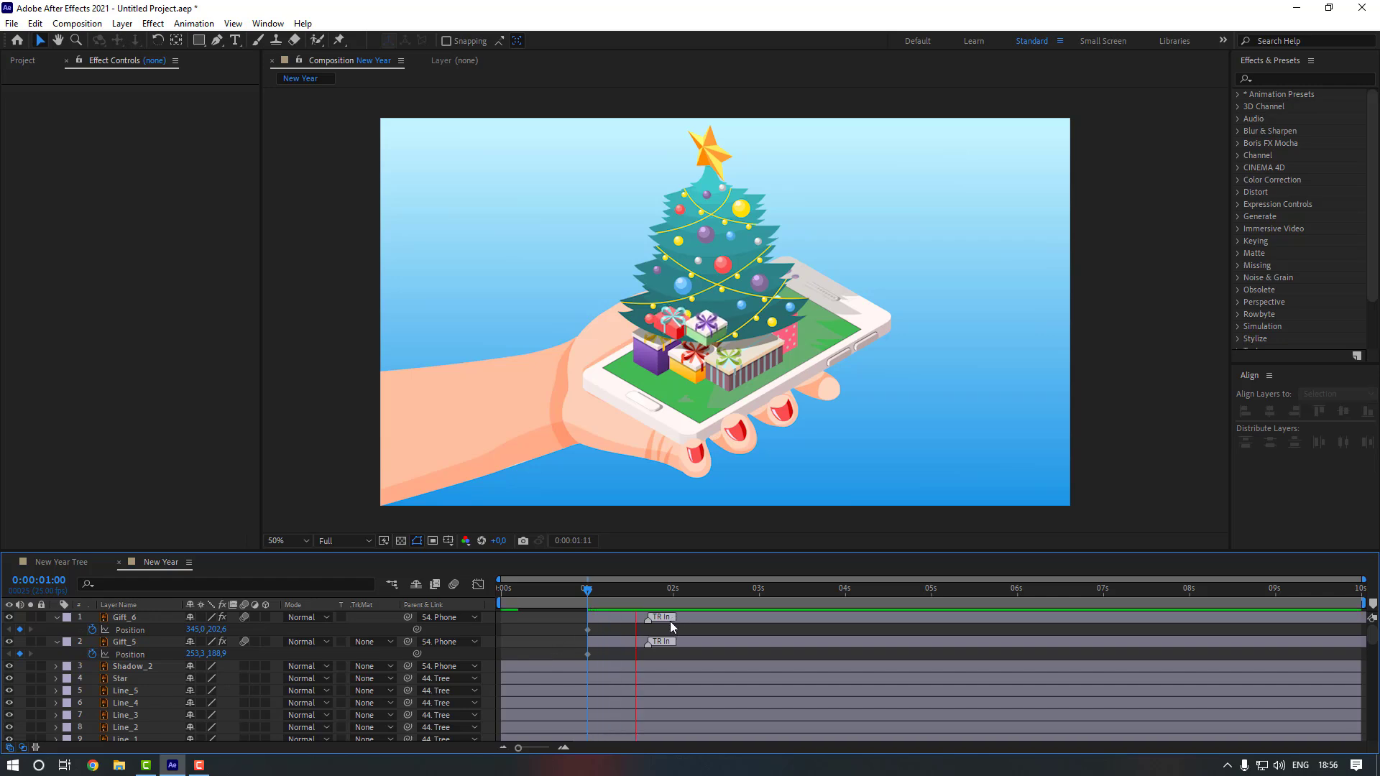
click(583, 591)
drag(584, 591, 586, 591)
key(space)
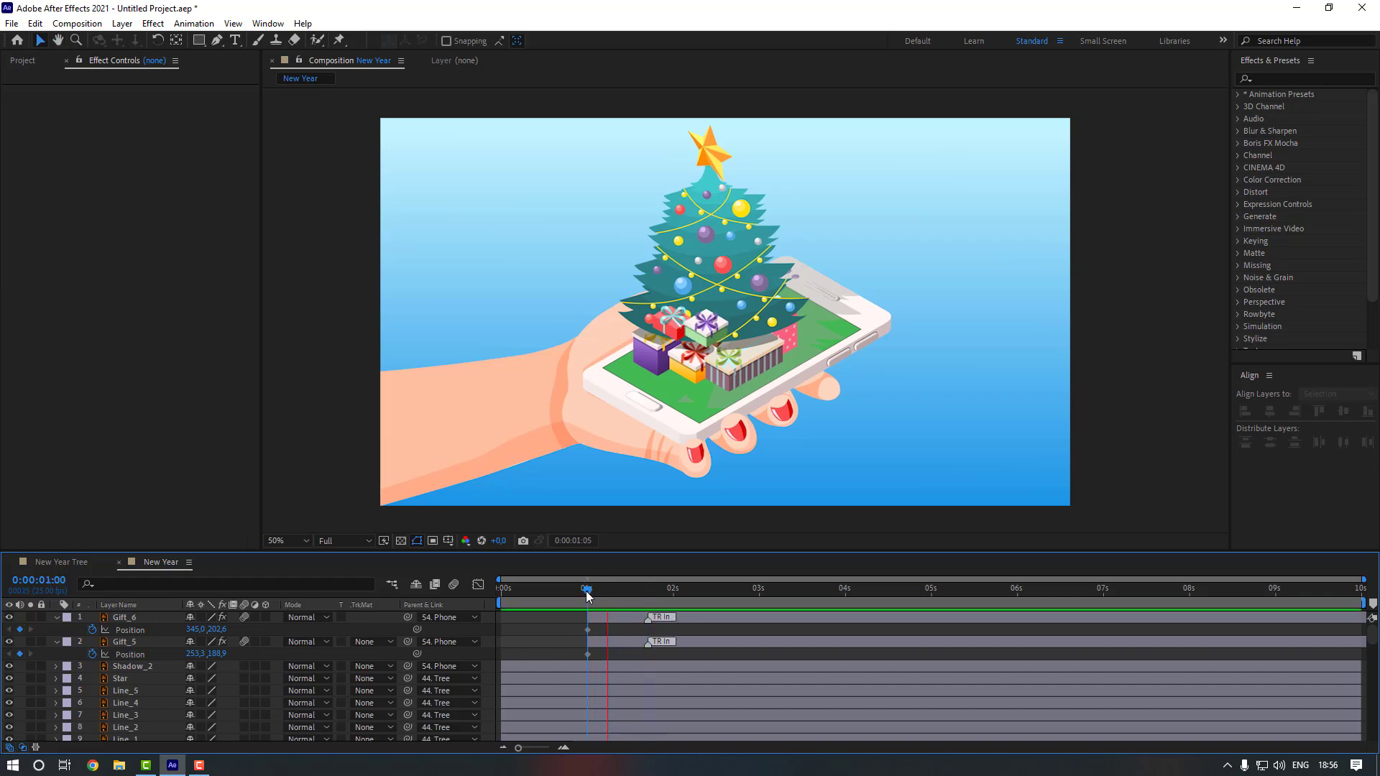
key(space)
- Add holding Position keyframes to Gift_6 and Gift_5 at 0:00:01:11
click(626, 590)
click(19, 630)
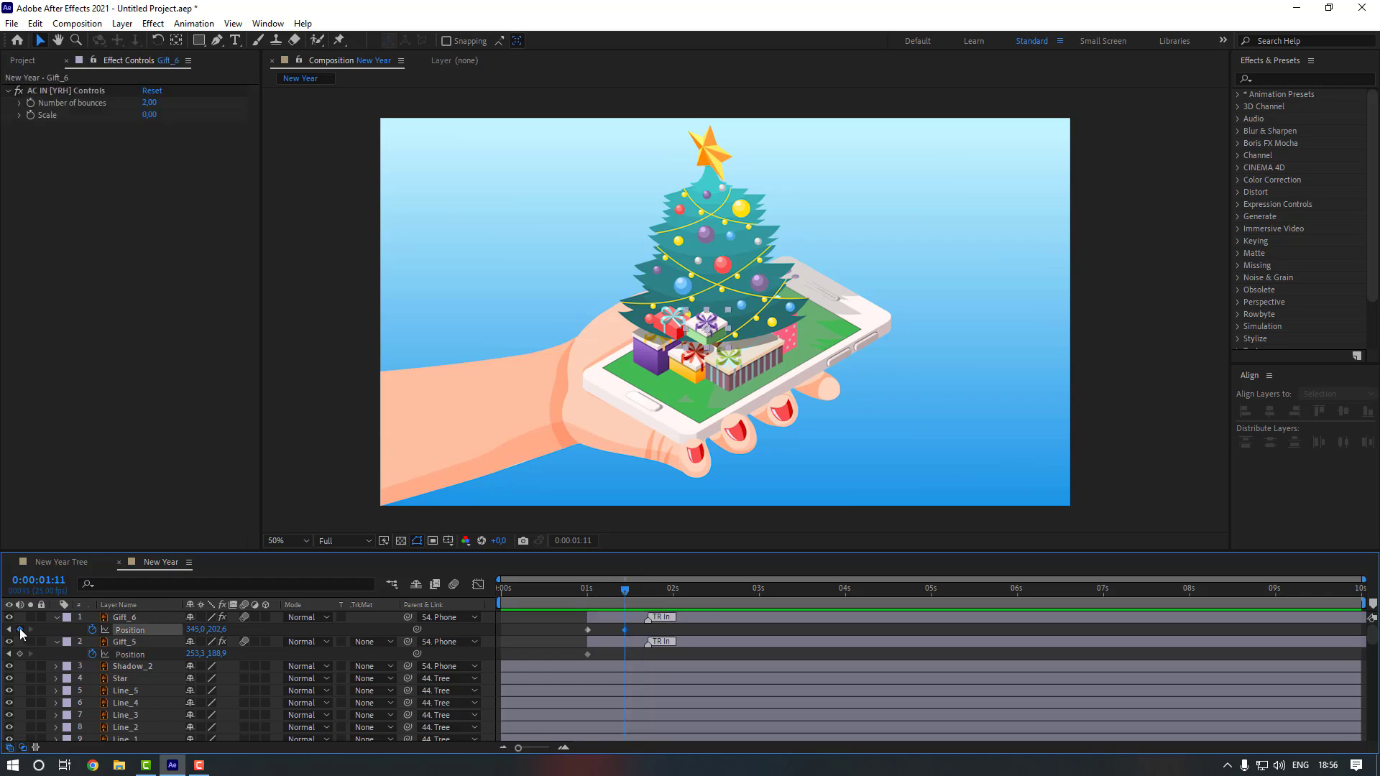
click(20, 654)
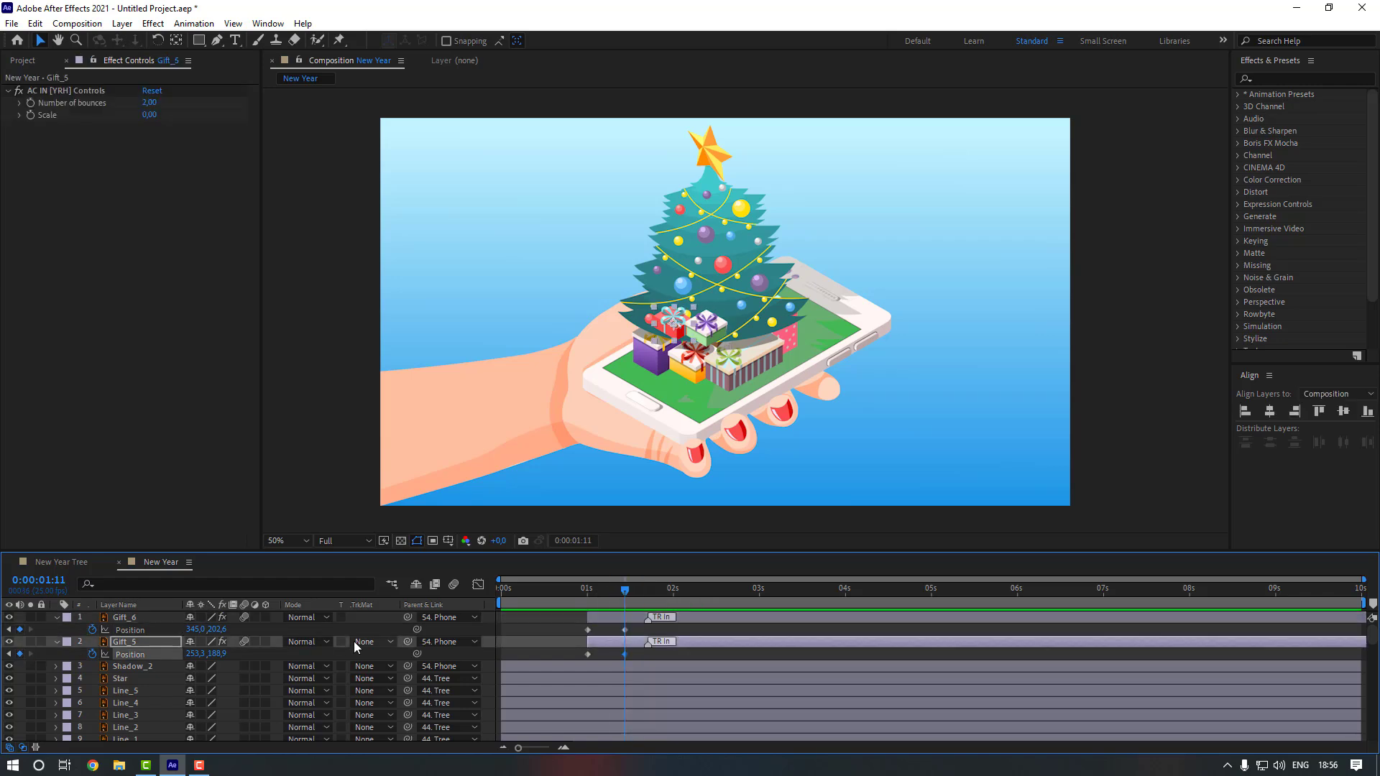
- Drop Gift_5 onto the phone screen at 0:00:01:21 by setting its Position to 253.3, 365.9
key(shift+Page_Down)
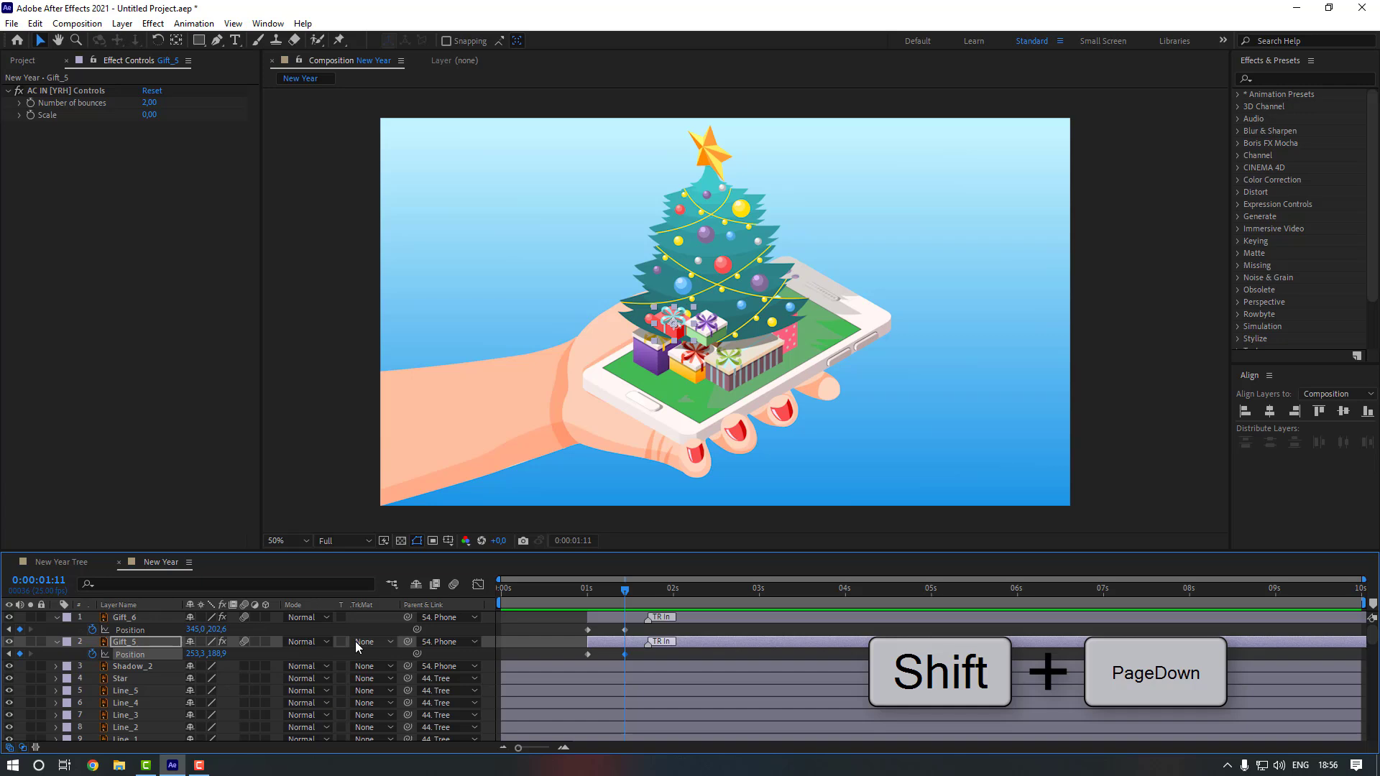
drag(218, 654, 301, 655)
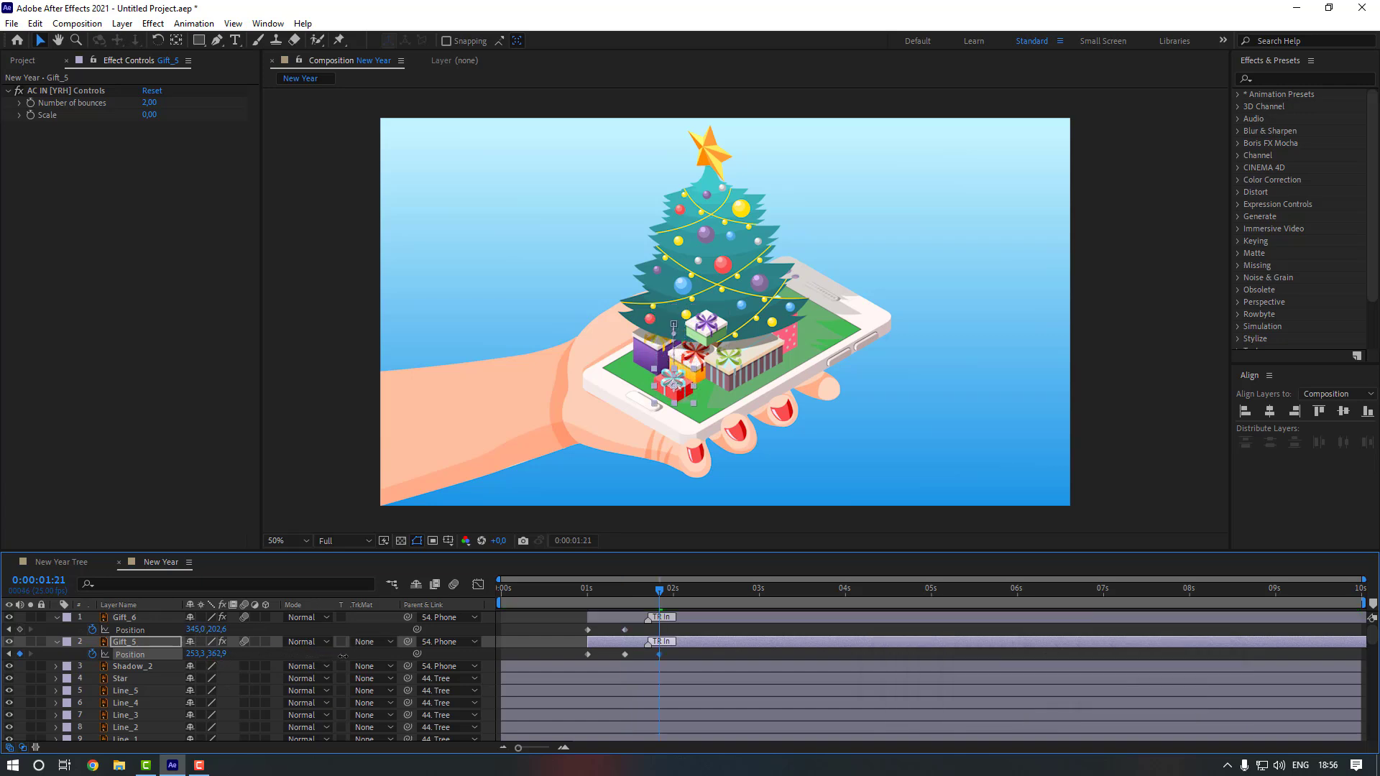
scroll(710, 436, up, 4)
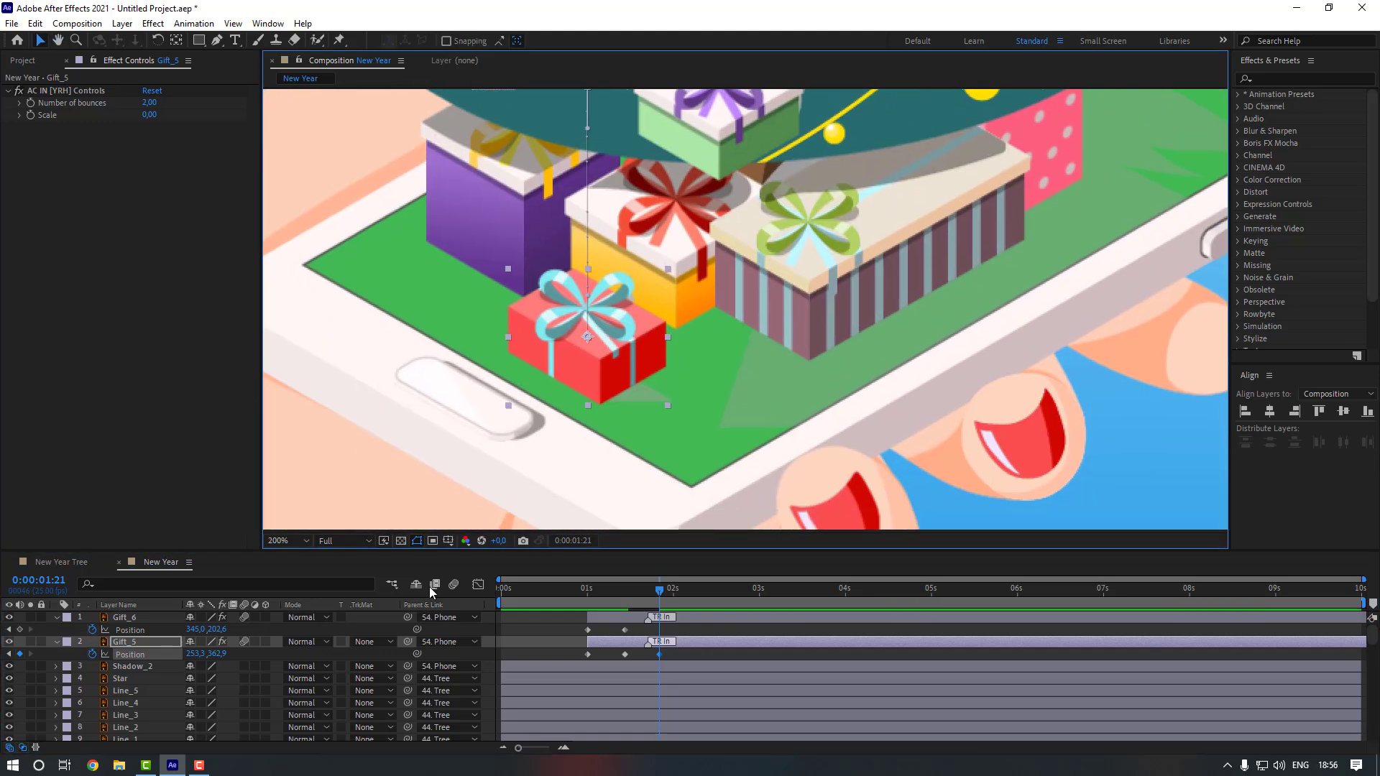
drag(221, 659, 224, 654)
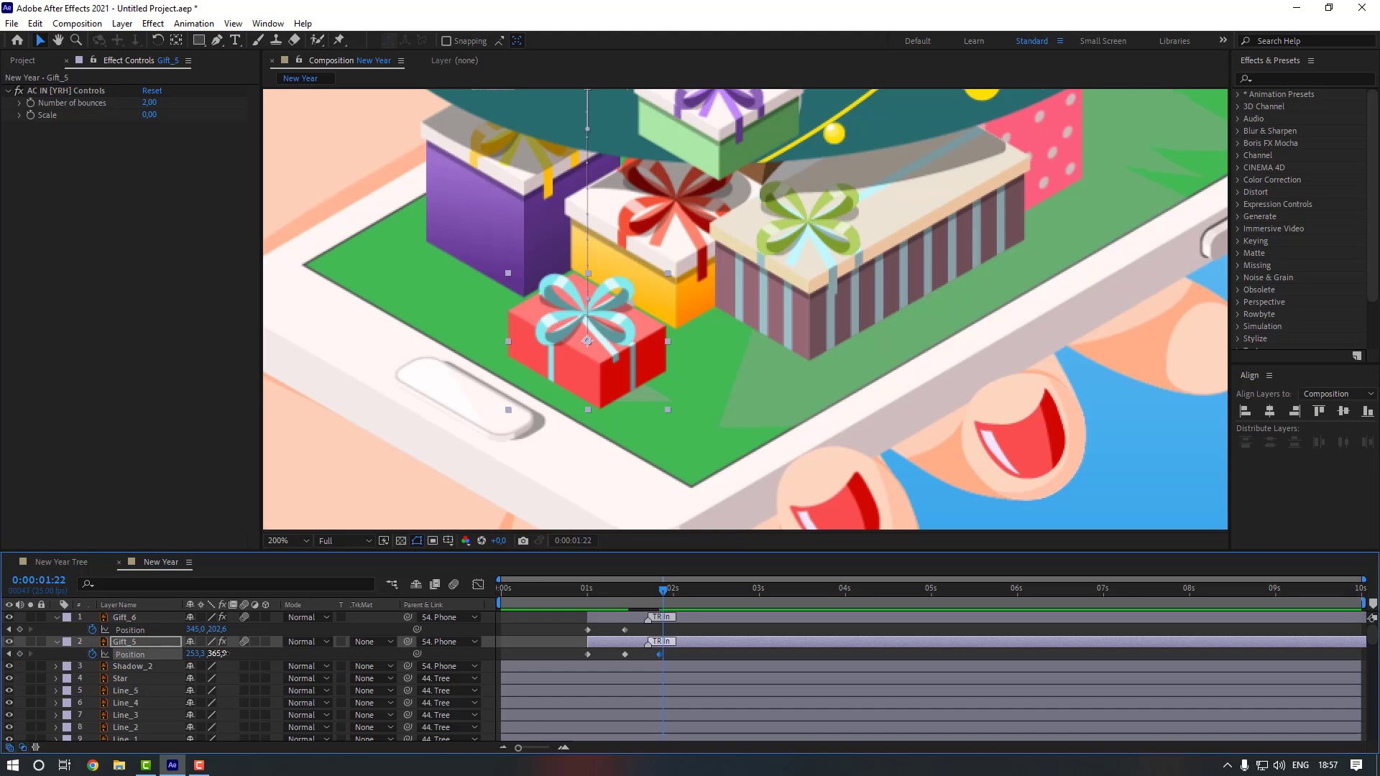
- Give Gift_5 a small landing bounce with Position Y at 362.4 at 0:00:01:24 and 365.9 at 0:00:02:02
key(Page_Down)
drag(223, 654, 214, 659)
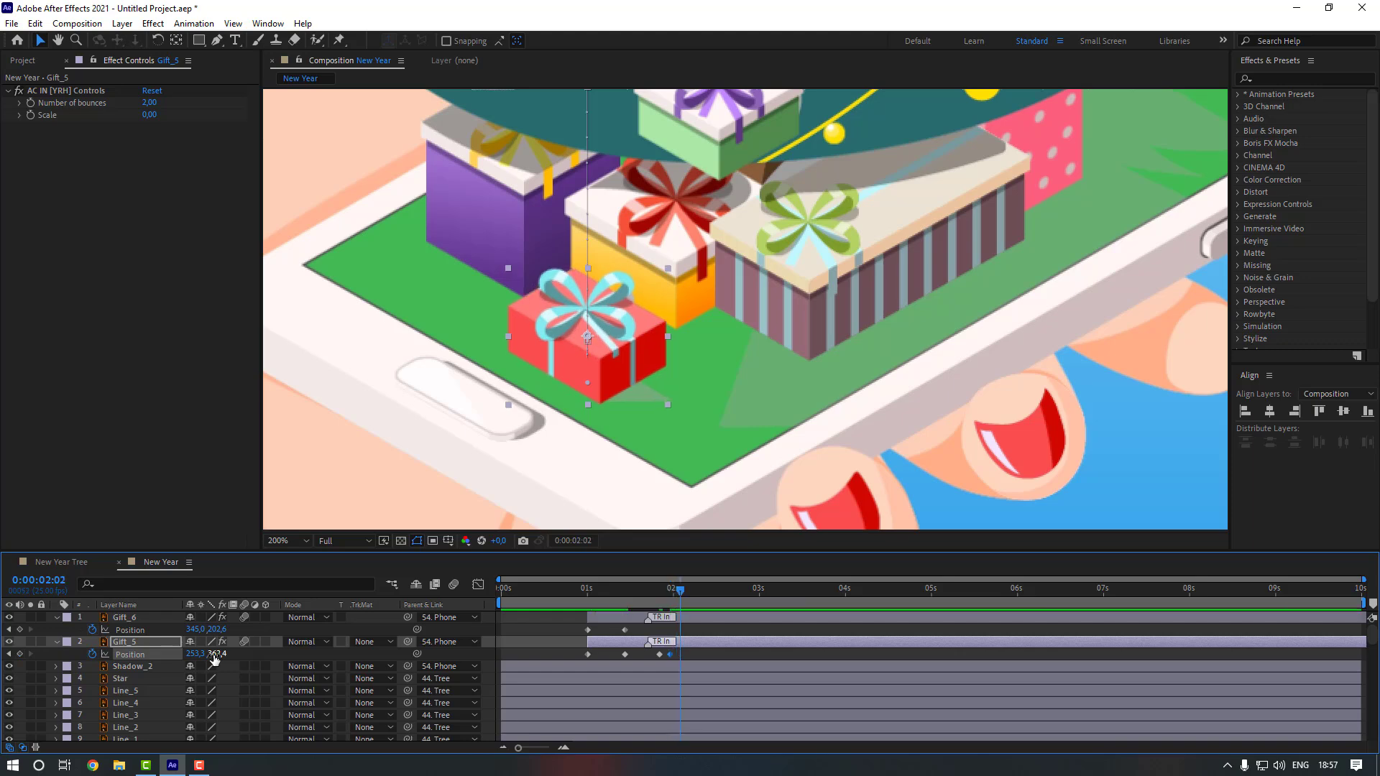
click(699, 657)
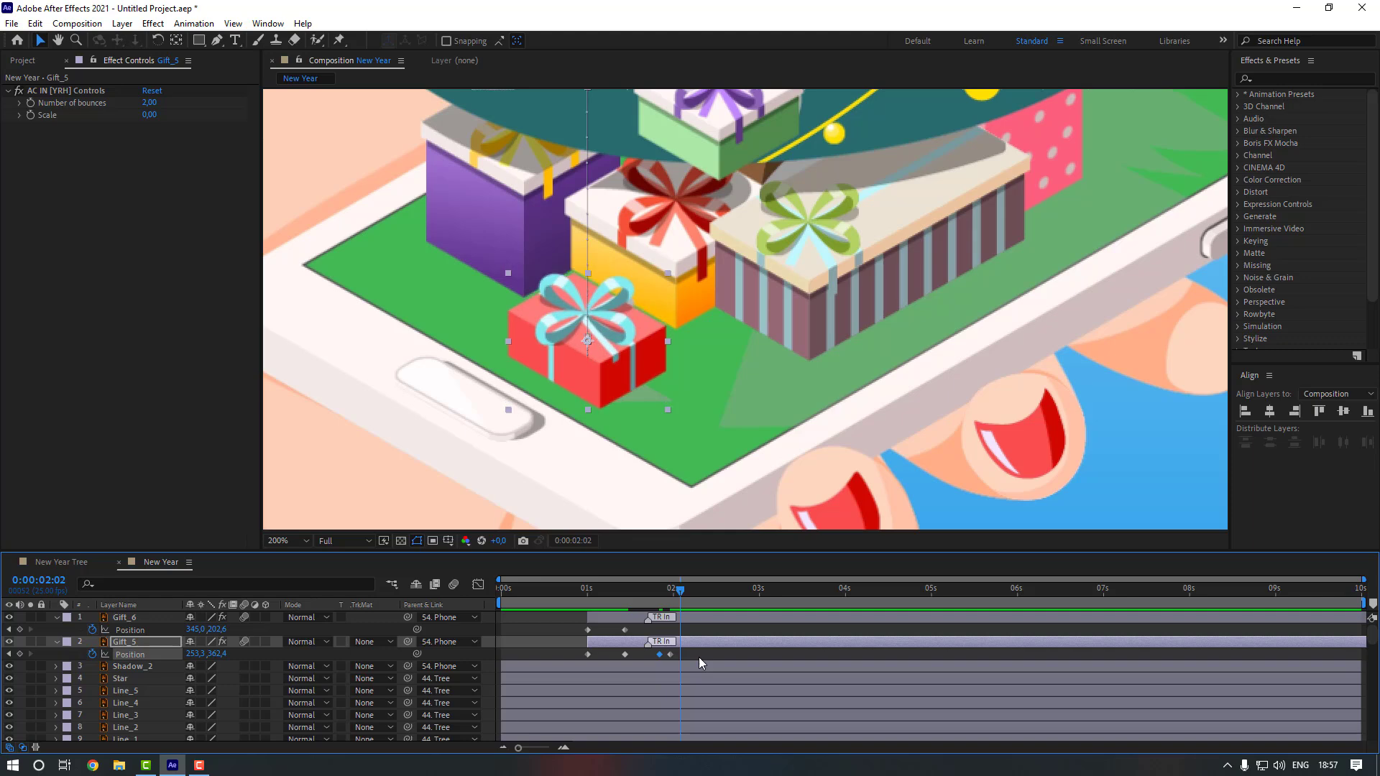
- Drop Gift_6 onto the phone screen at 0:00:01:21 by setting its Position to 345.0, 379.6
click(658, 593)
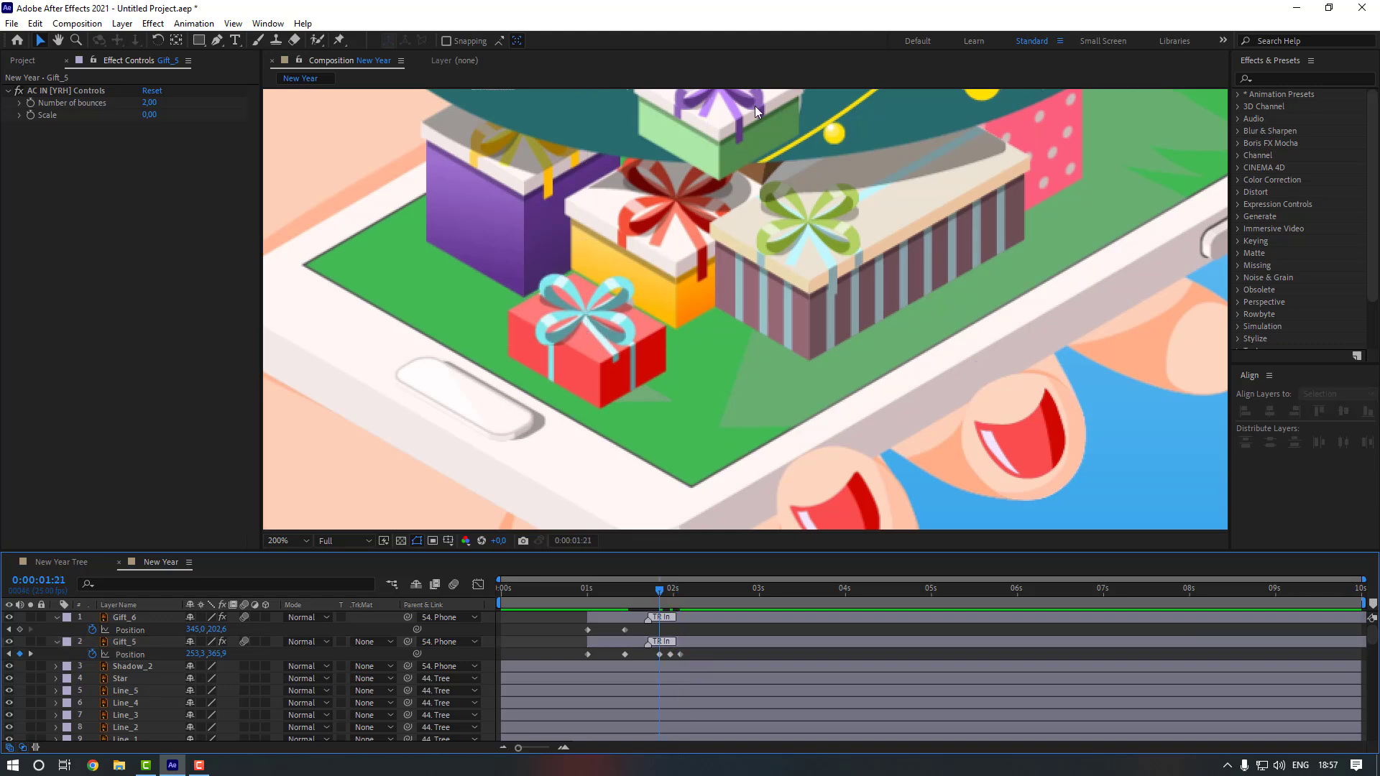
drag(755, 106, 718, 175)
drag(217, 629, 356, 618)
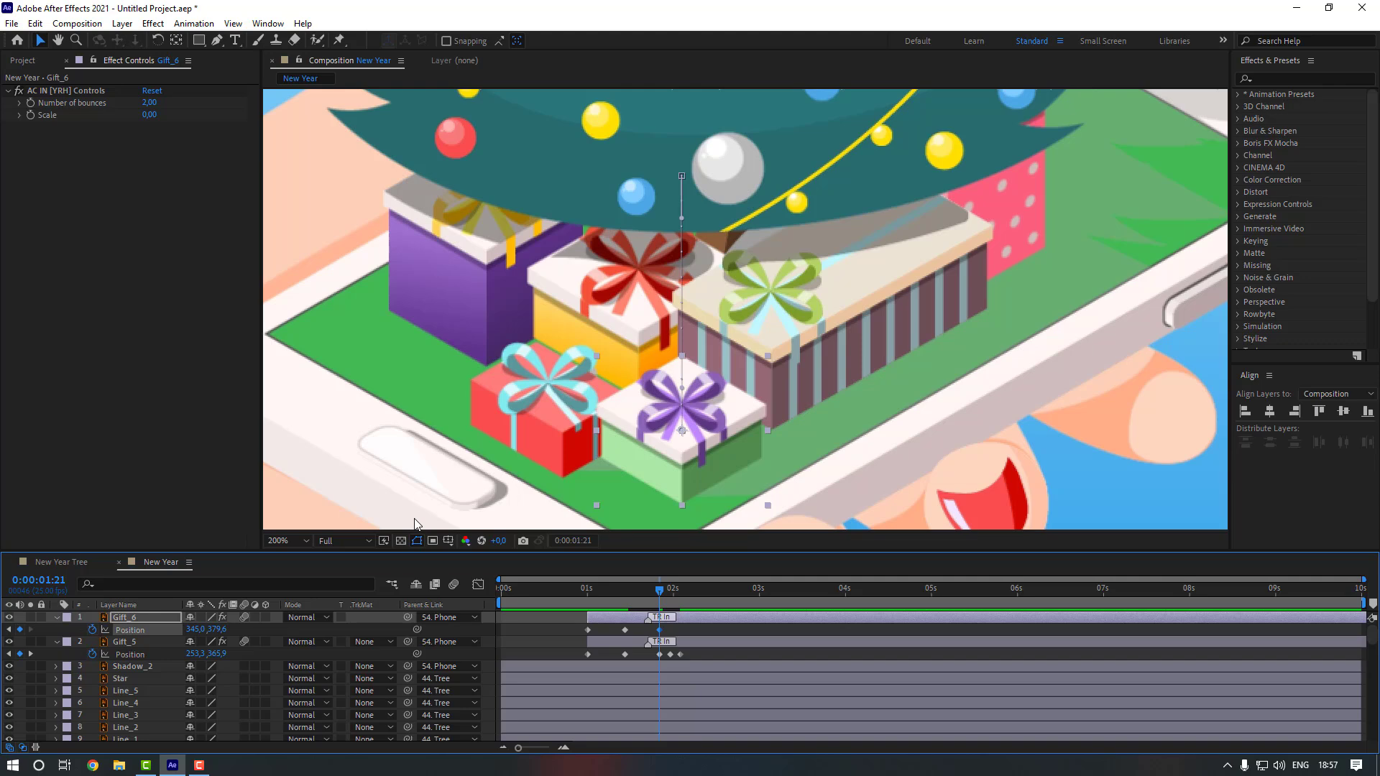
- Nudge Gift_6 up to Position 345.0, 376.1 at 0:00:01:24 for its landing bounce
key(Page_Down)
key(Page_Down)
key(Page_Down)
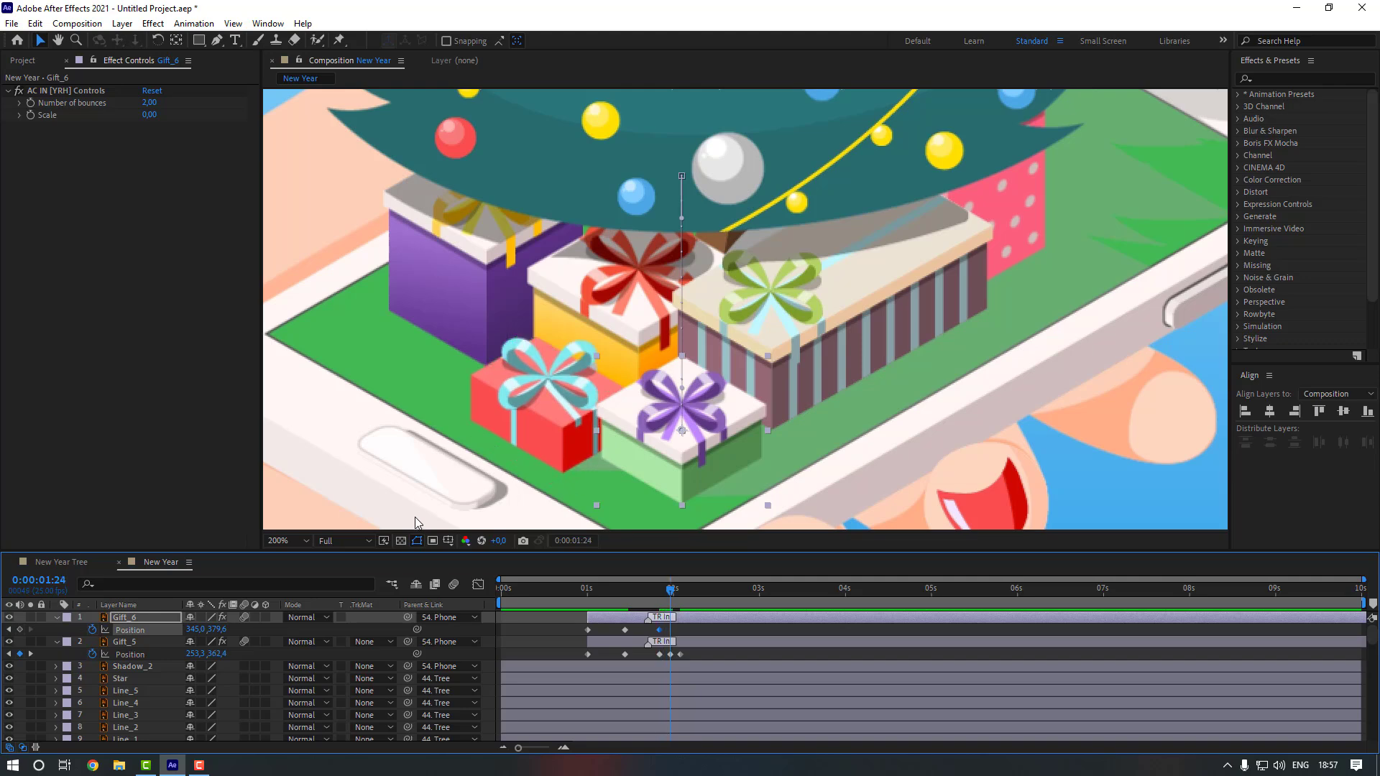
key(Up)
key(Up)
key(Up)
key(Up)
key(Up)
key(Up)
key(Up)
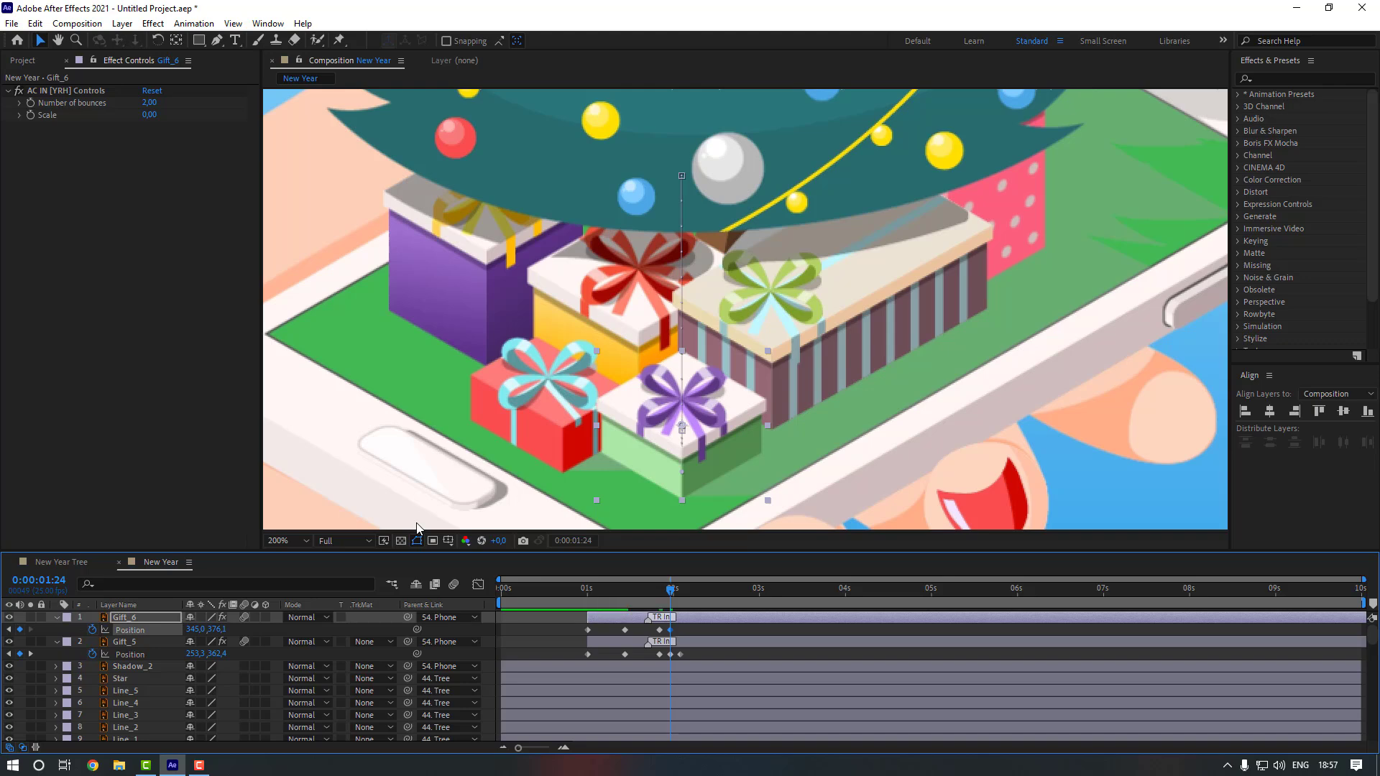
- Copy Gift_6's 0:00:01:21 Position keyframe to 0:00:02:02 to finish its bounce
key(Page_Down)
key(Page_Down)
key(Page_Down)
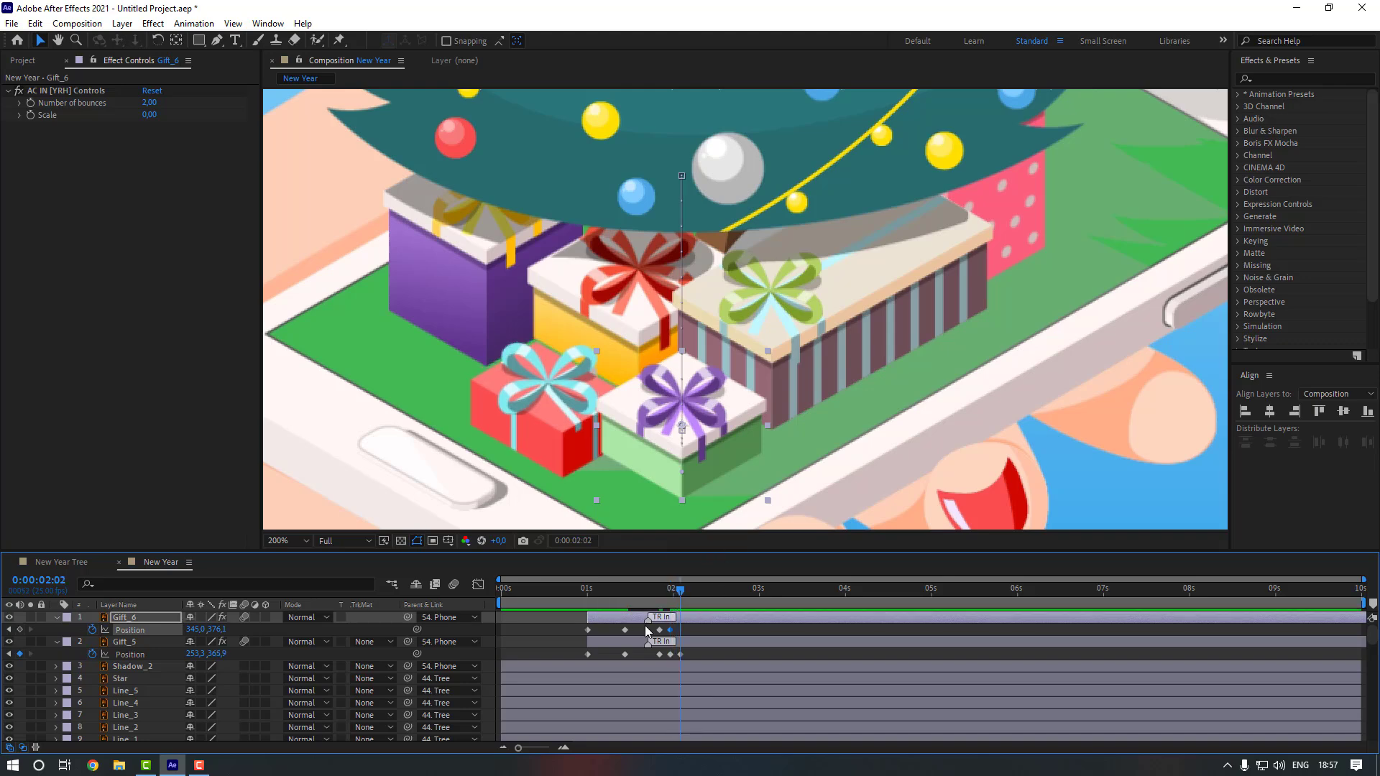
click(659, 629)
key(ctrl+c)
key(ctrl+v)
click(707, 629)
- Apply Easy Ease to all Position keyframes of Gift_6 and Gift_5
drag(722, 628, 580, 653)
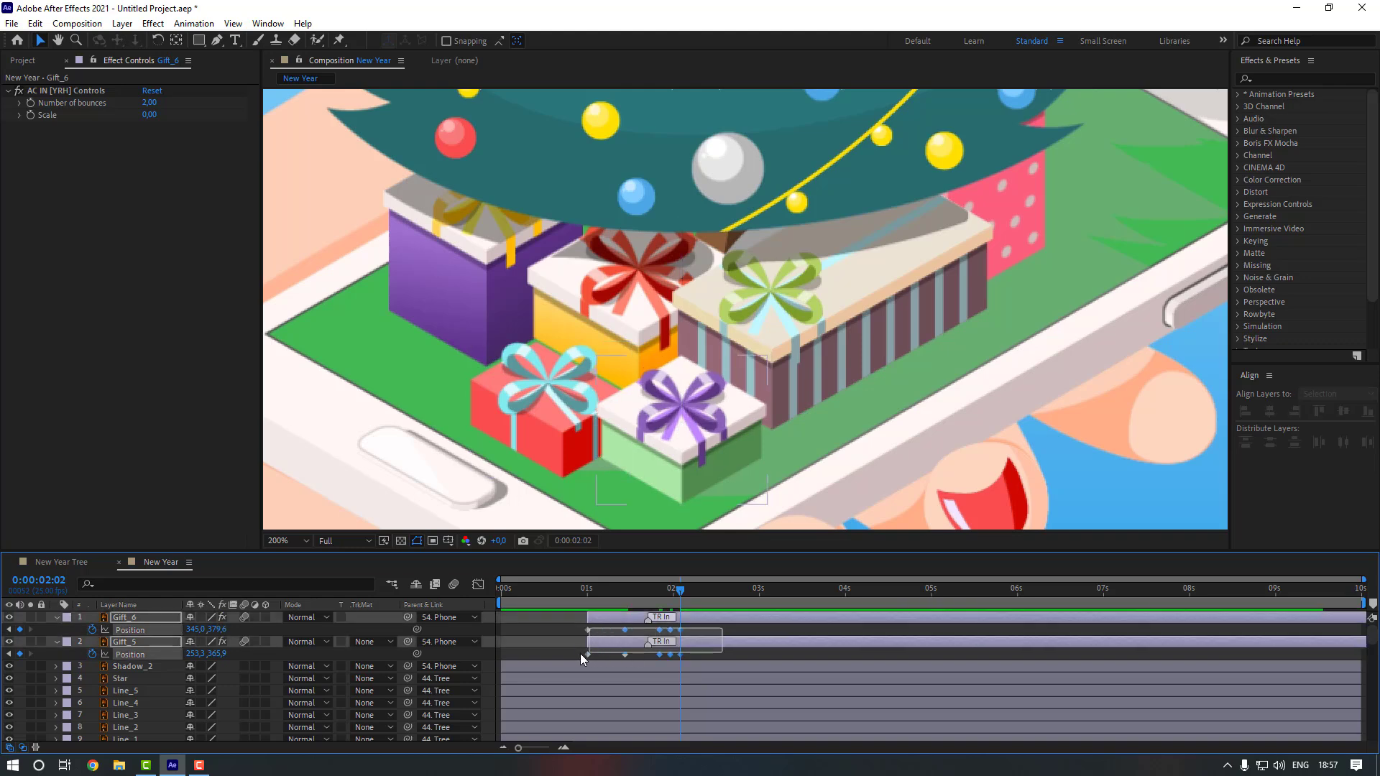
right_click(680, 653)
mouse_move(769, 644)
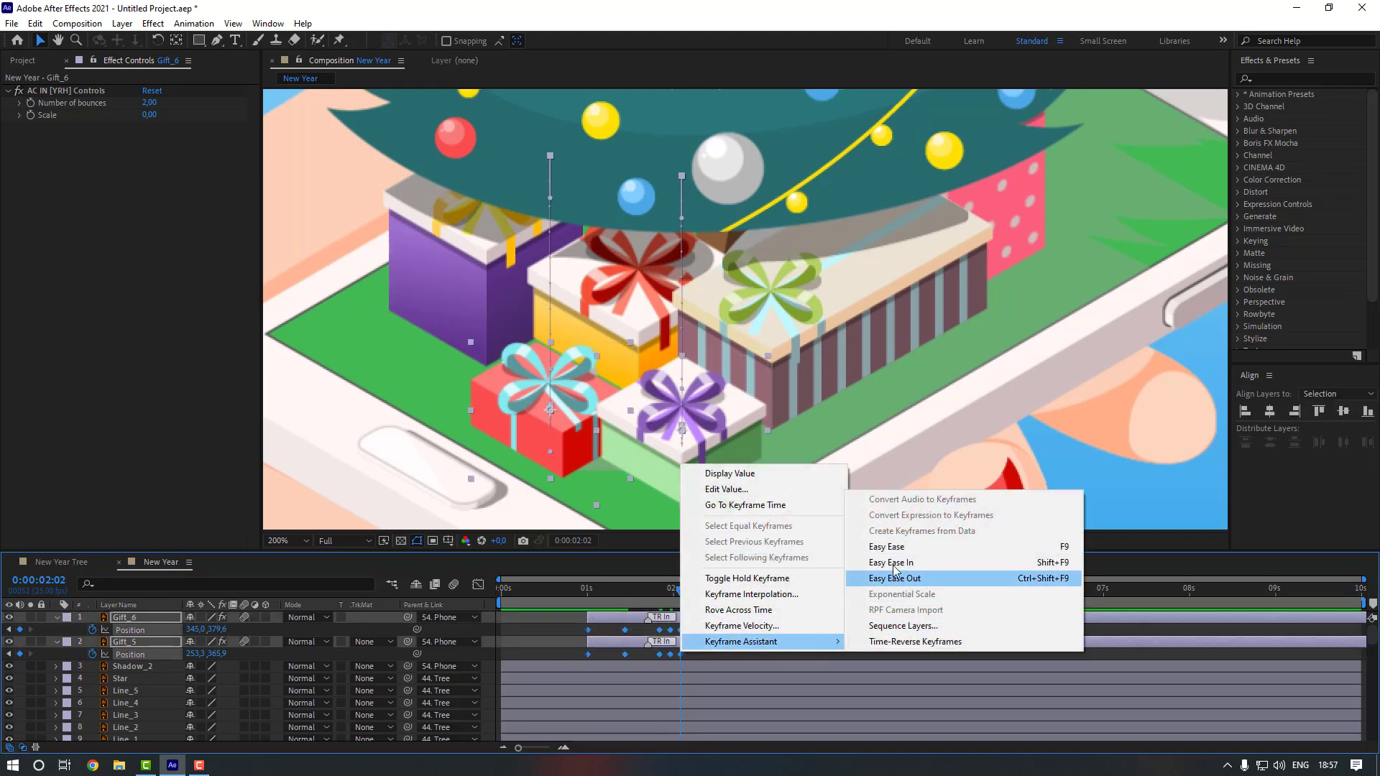
click(900, 548)
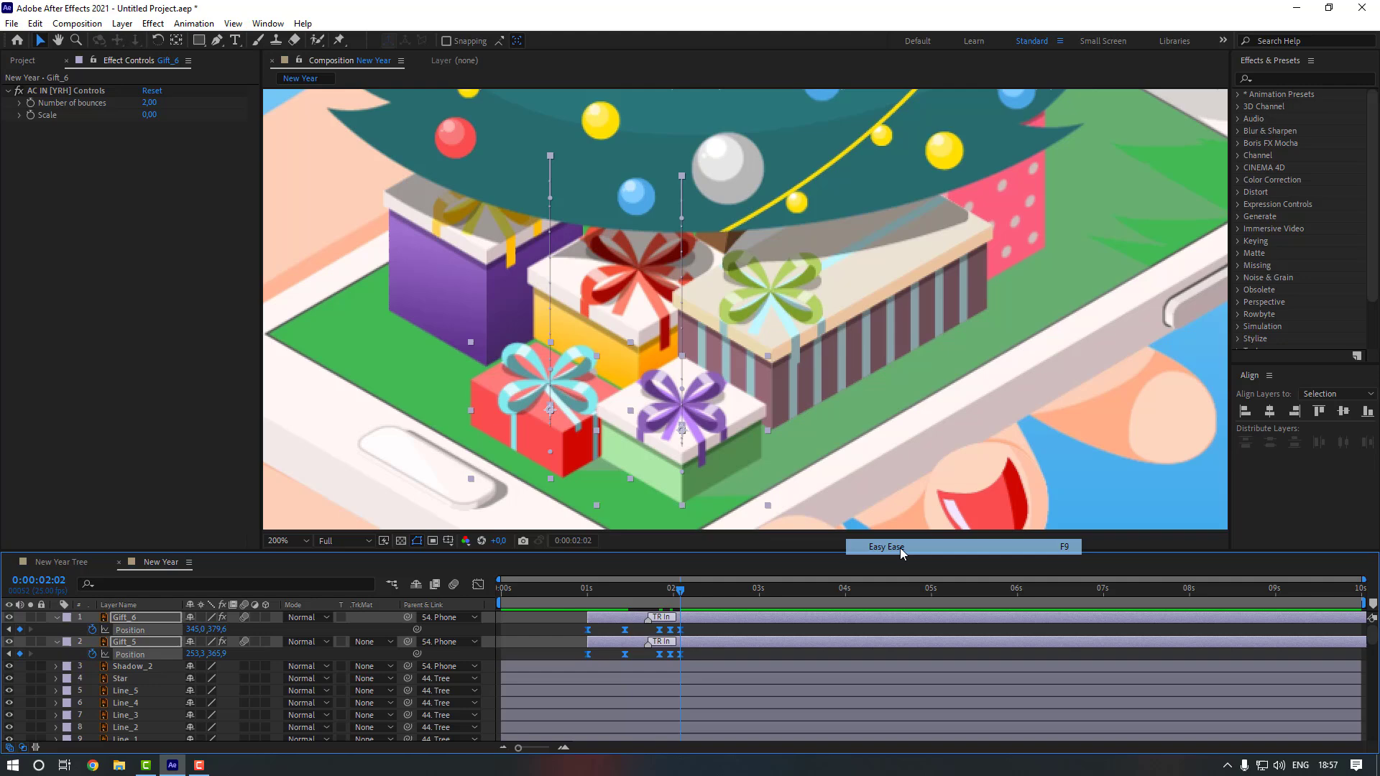
- Set the spatial interpolation of the gifts' selected Position keyframes to Linear
right_click(680, 656)
click(768, 599)
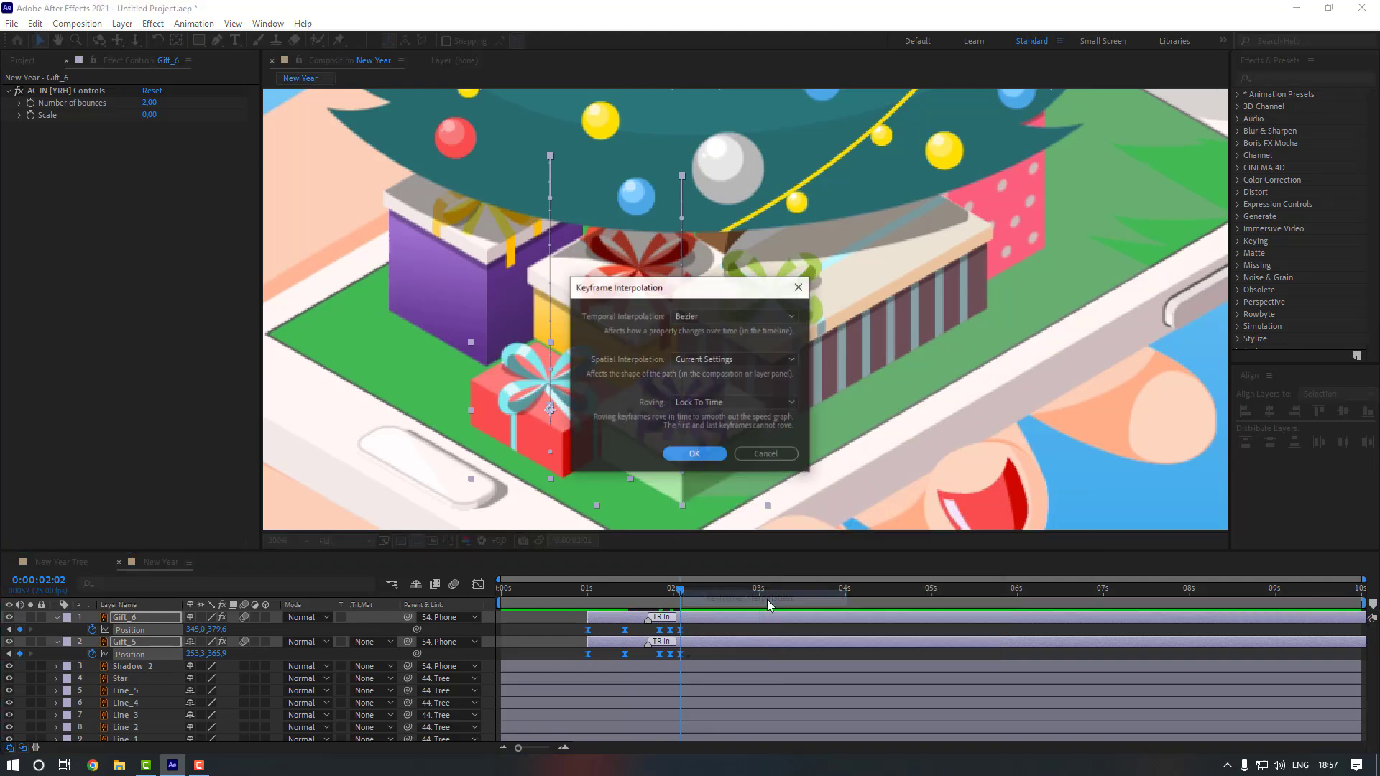
click(737, 358)
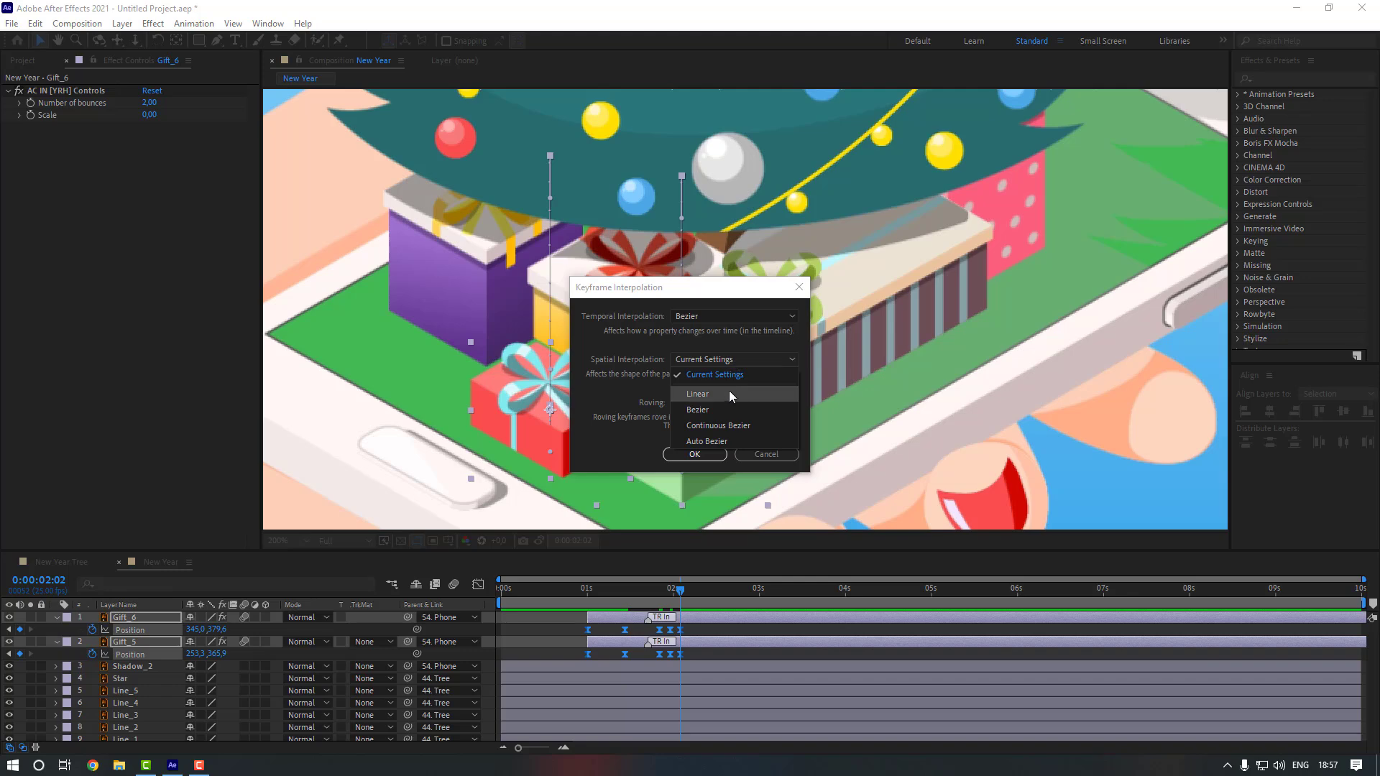
click(729, 390)
click(694, 454)
- Shift the Gift_6 layer about 5 frames later and preview the gifts' animation with the whole composition in view
click(598, 618)
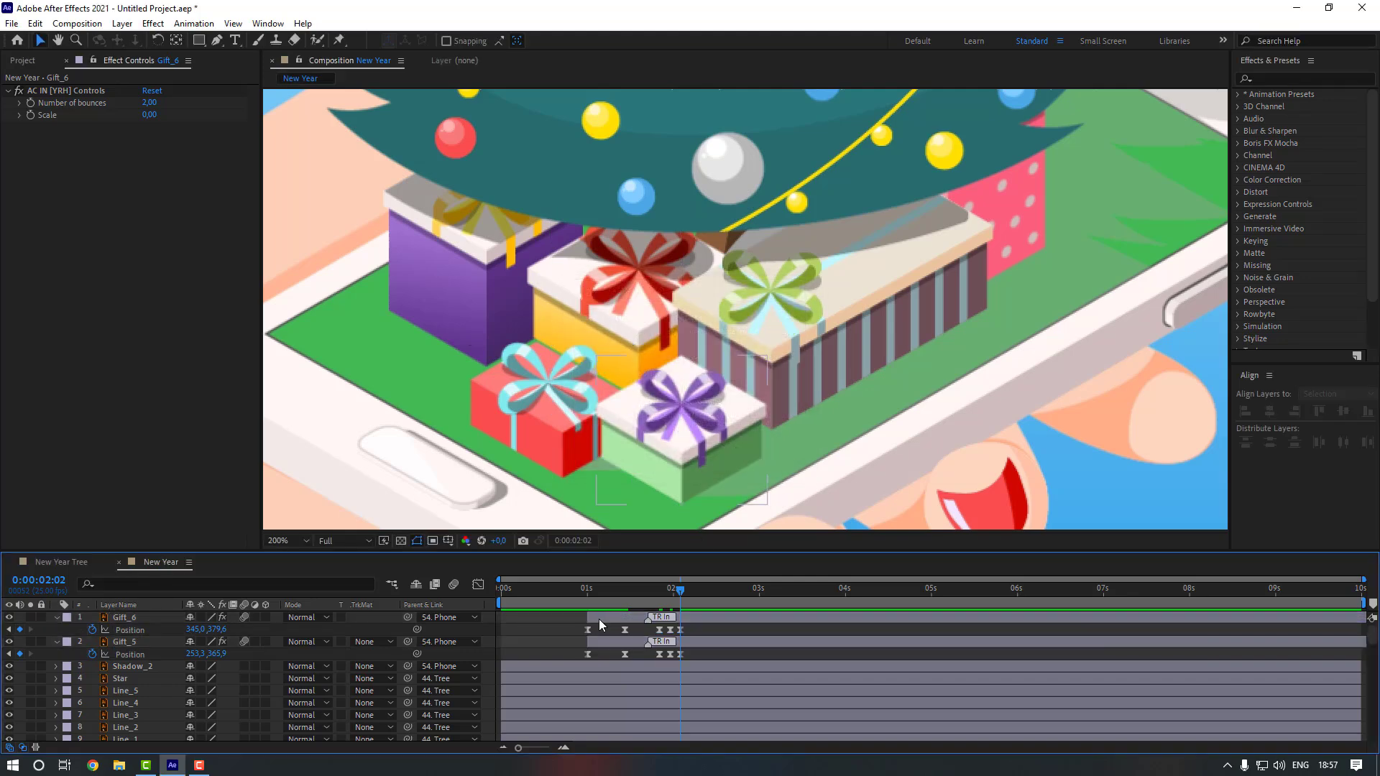
drag(603, 616, 620, 618)
scroll(603, 437, down, 1)
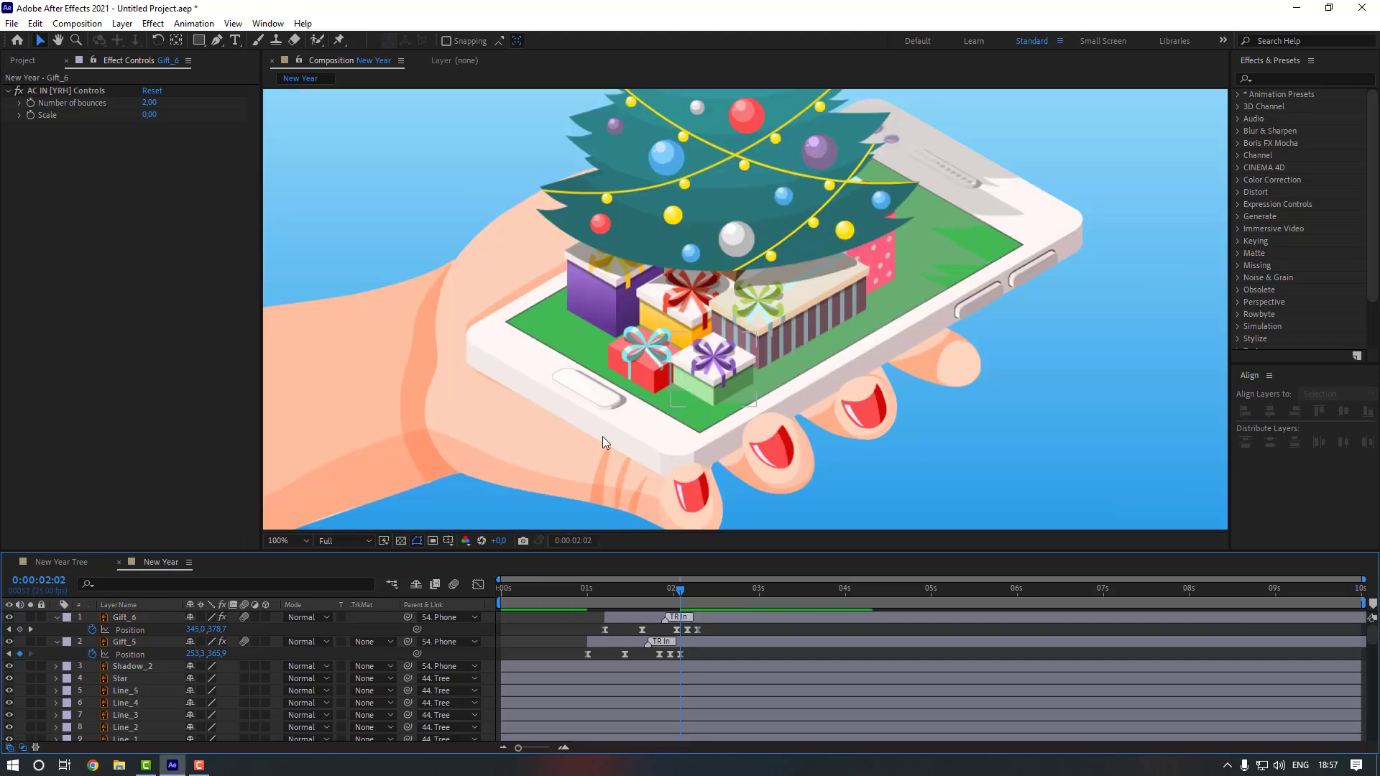
click(285, 539)
click(296, 303)
click(537, 591)
key(space)
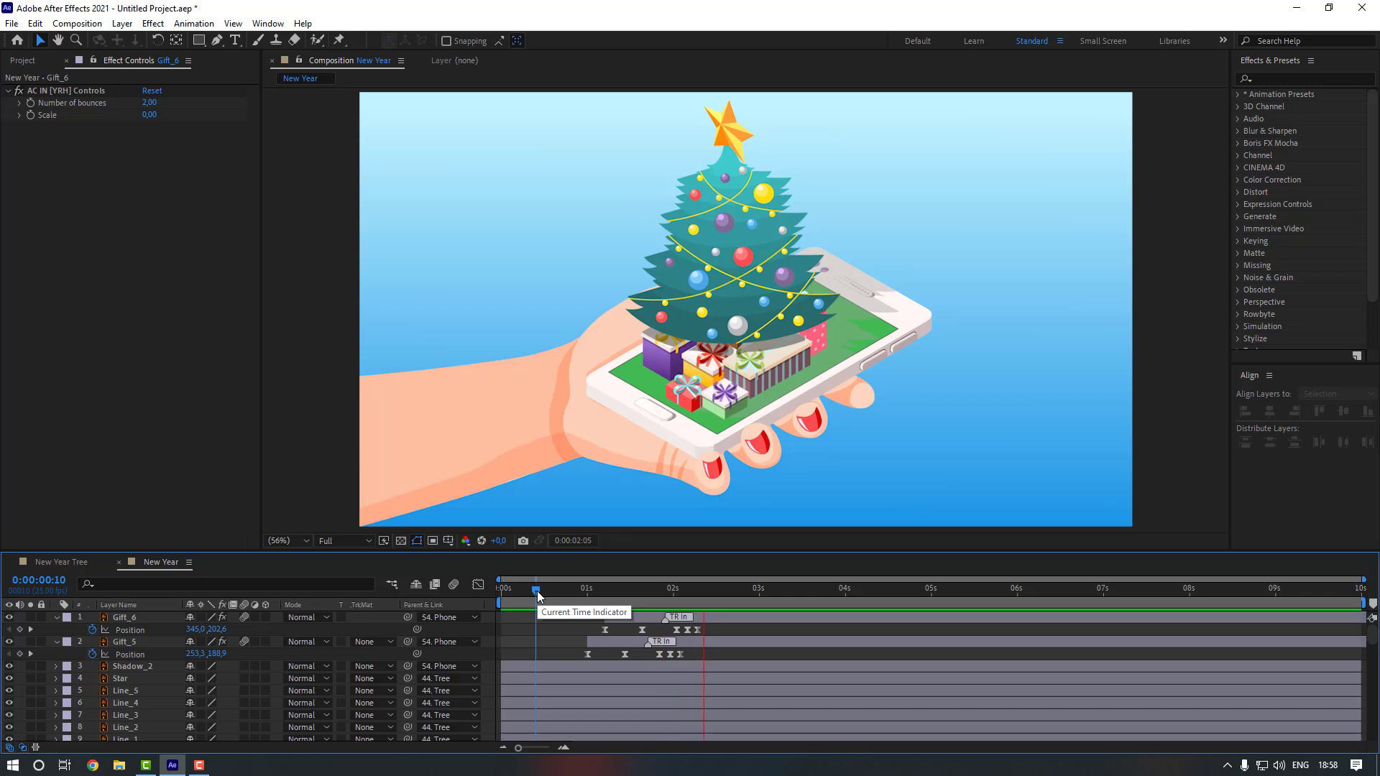
key(space)
- Extend the outgoing ease of Gift_5's second Position keyframe to 100% influence in the speed graph and preview the drop
drag(568, 649, 636, 661)
click(478, 585)
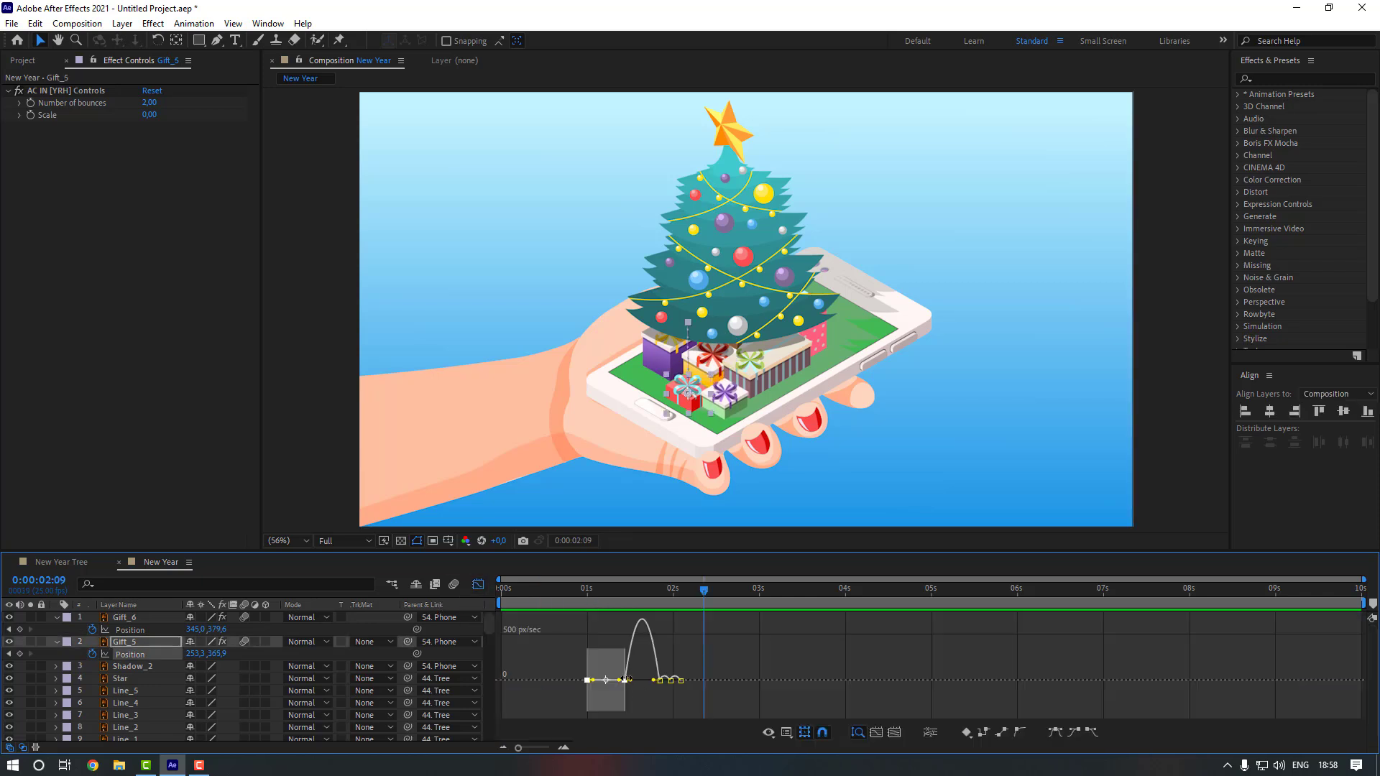
key(=)
key(=)
key(-)
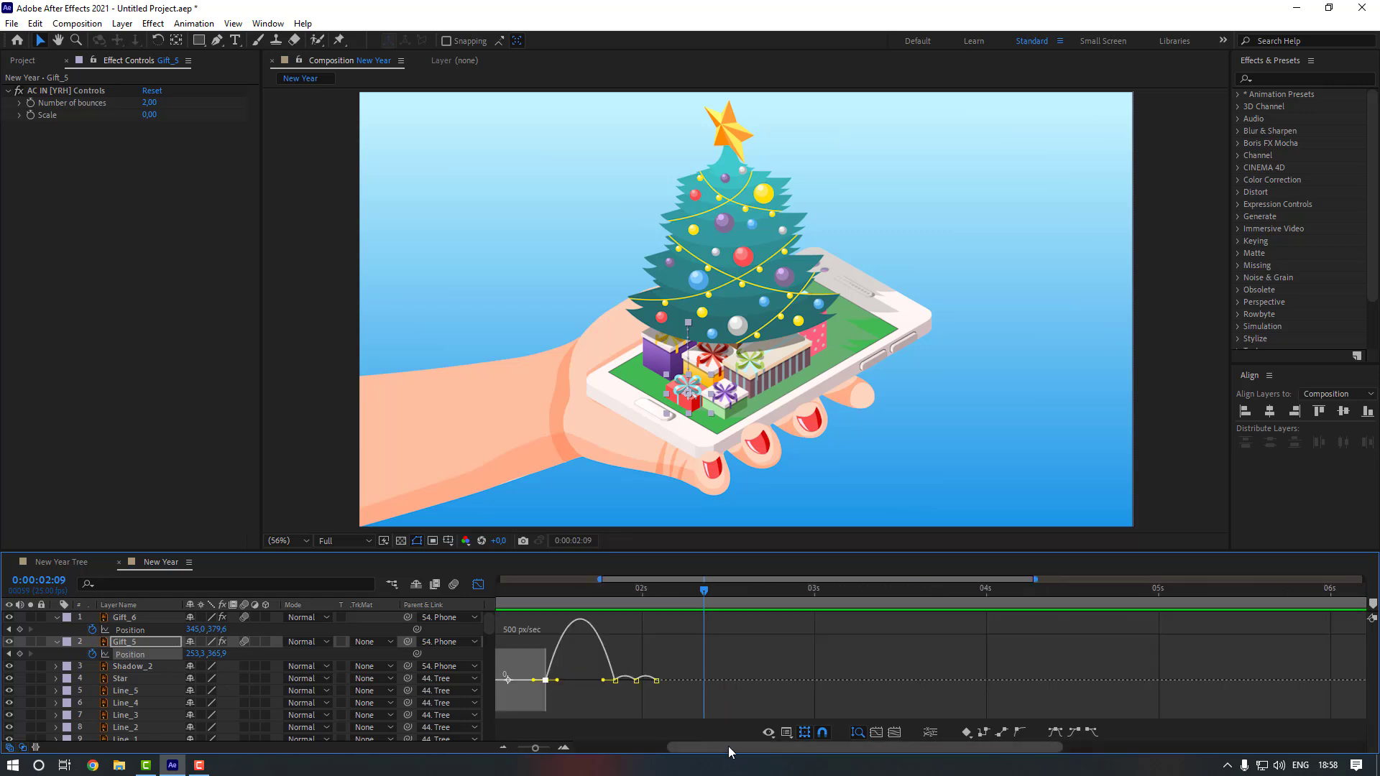
drag(727, 747, 686, 740)
click(656, 592)
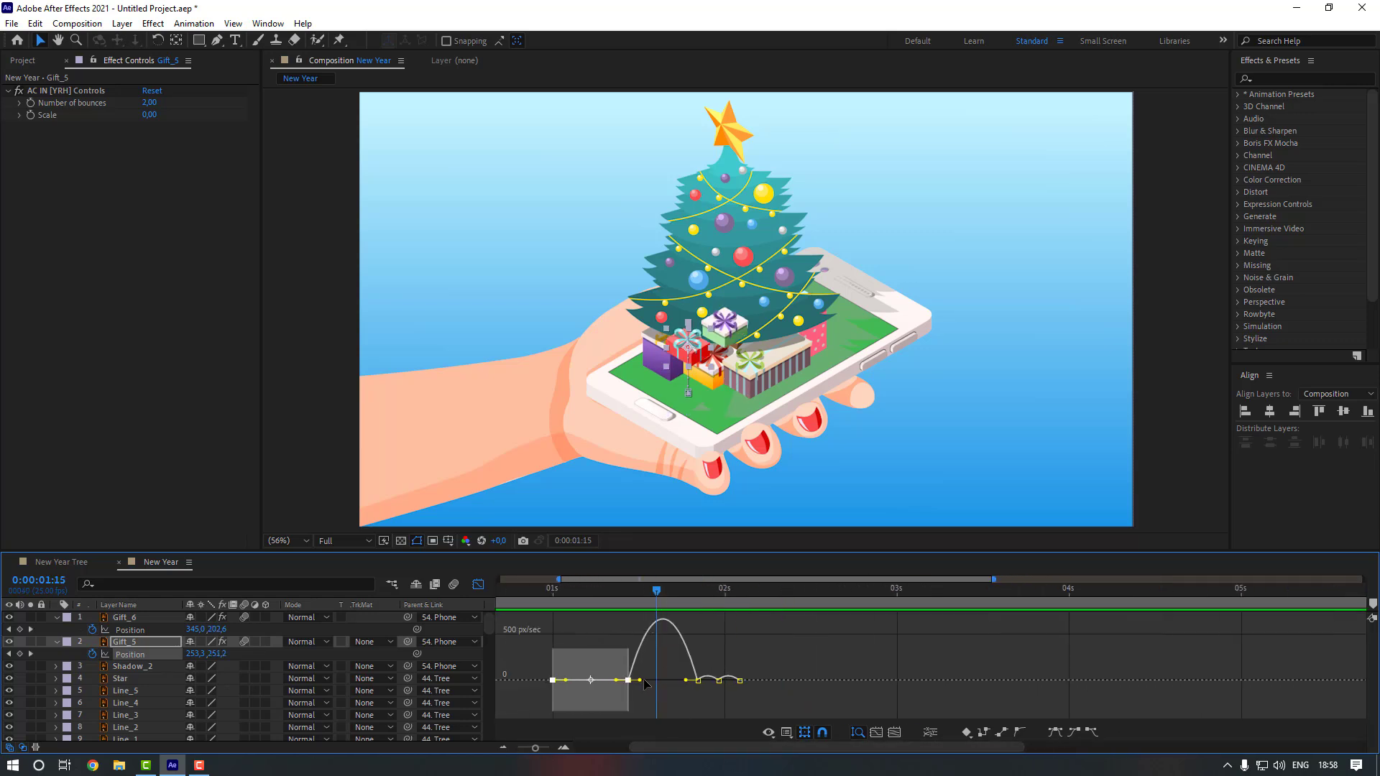
drag(644, 681, 667, 711)
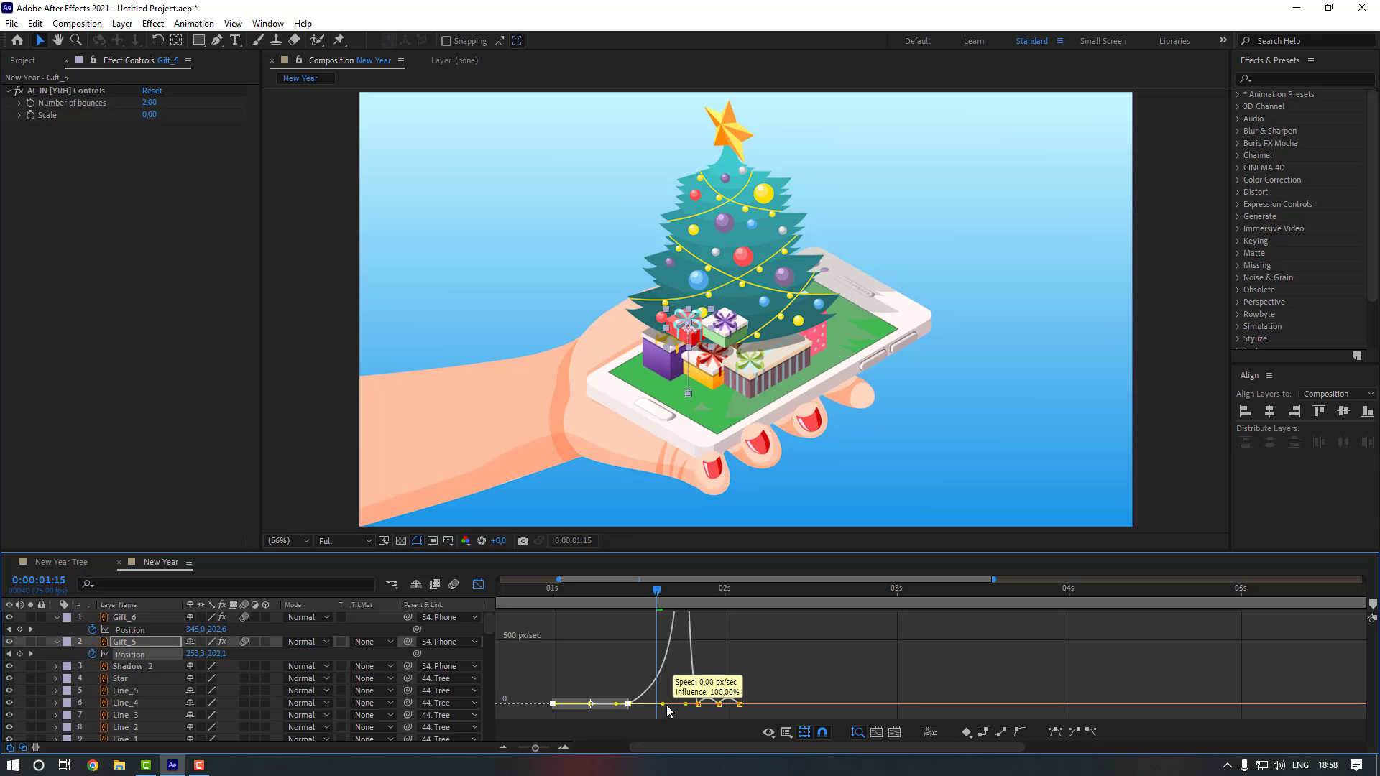
click(478, 585)
key(-)
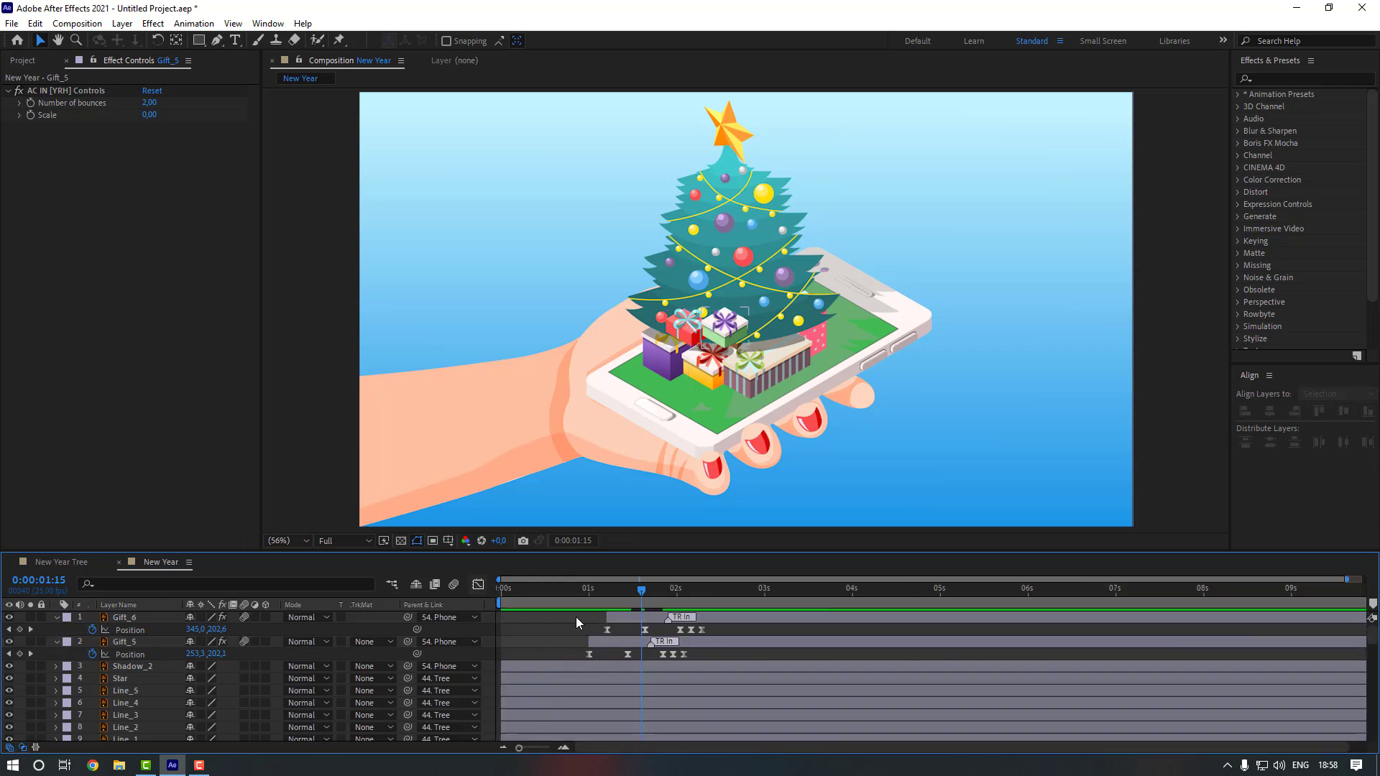
click(578, 588)
key(space)
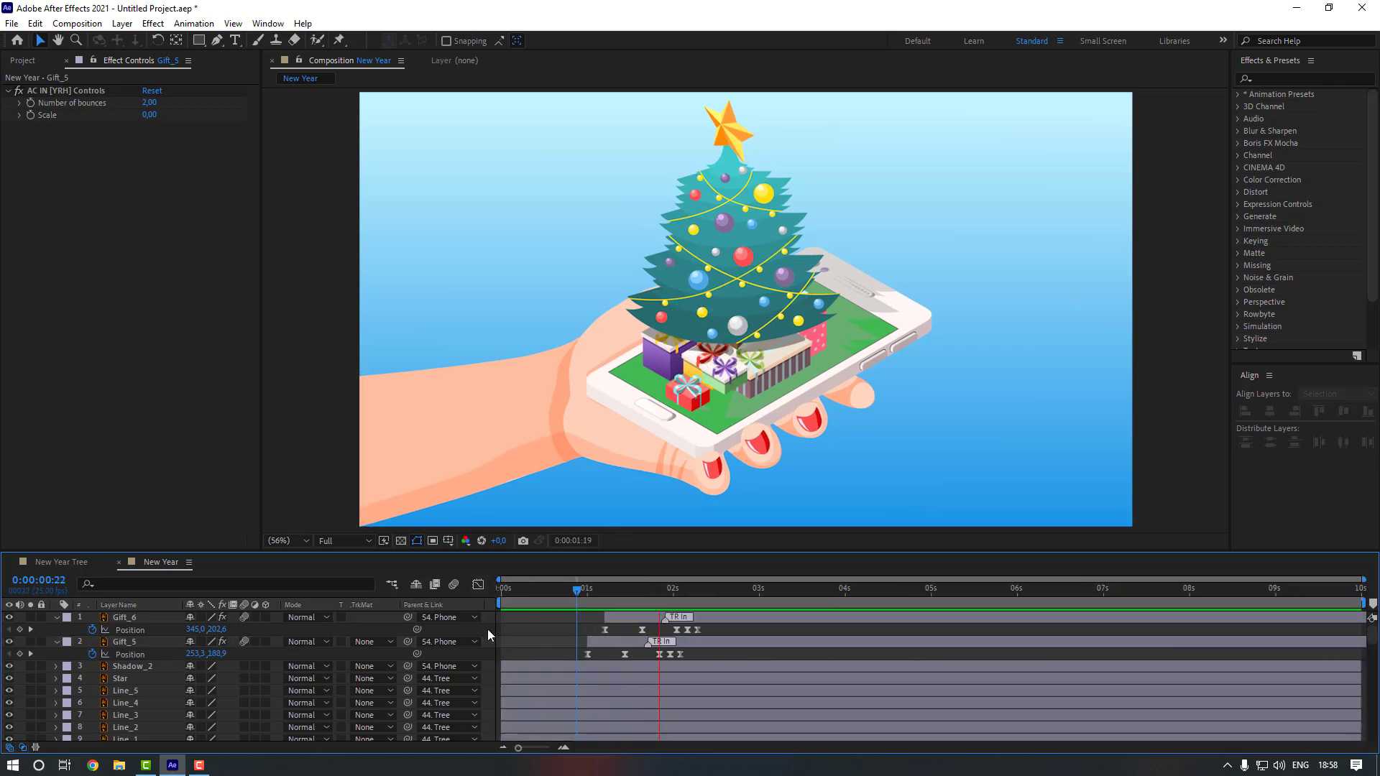
key(space)
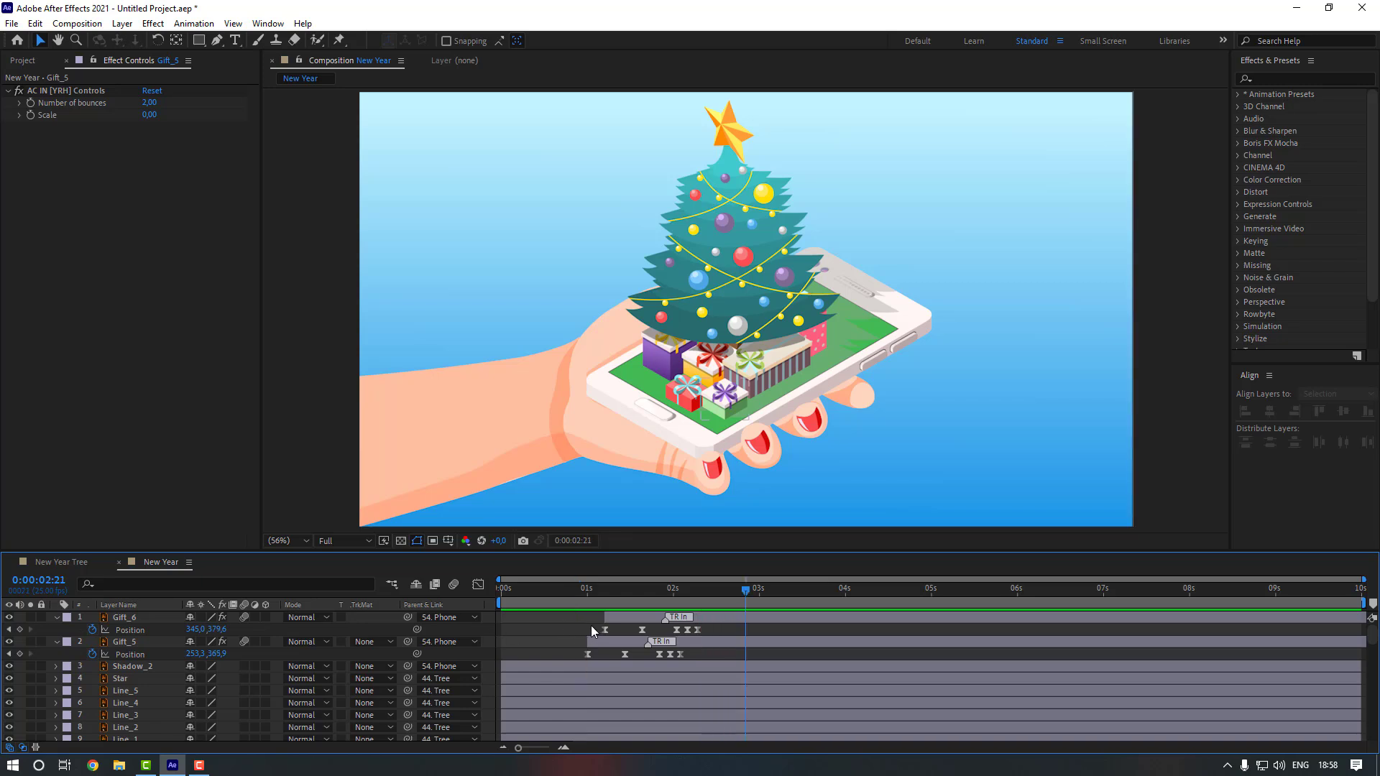
- Lengthen the outgoing ease of Gift_6's second Position keyframe in the speed graph so its drop starts slowly
drag(590, 625, 663, 647)
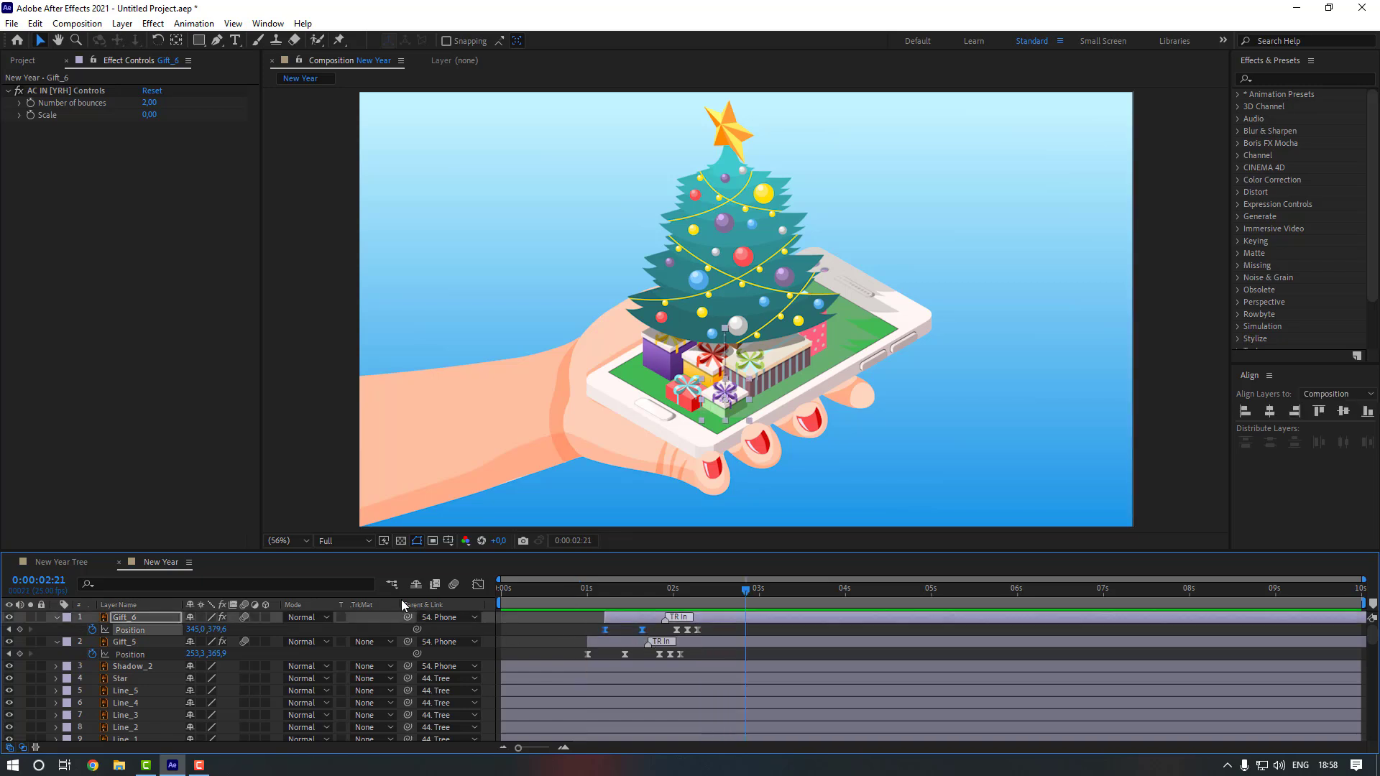
click(478, 584)
click(649, 591)
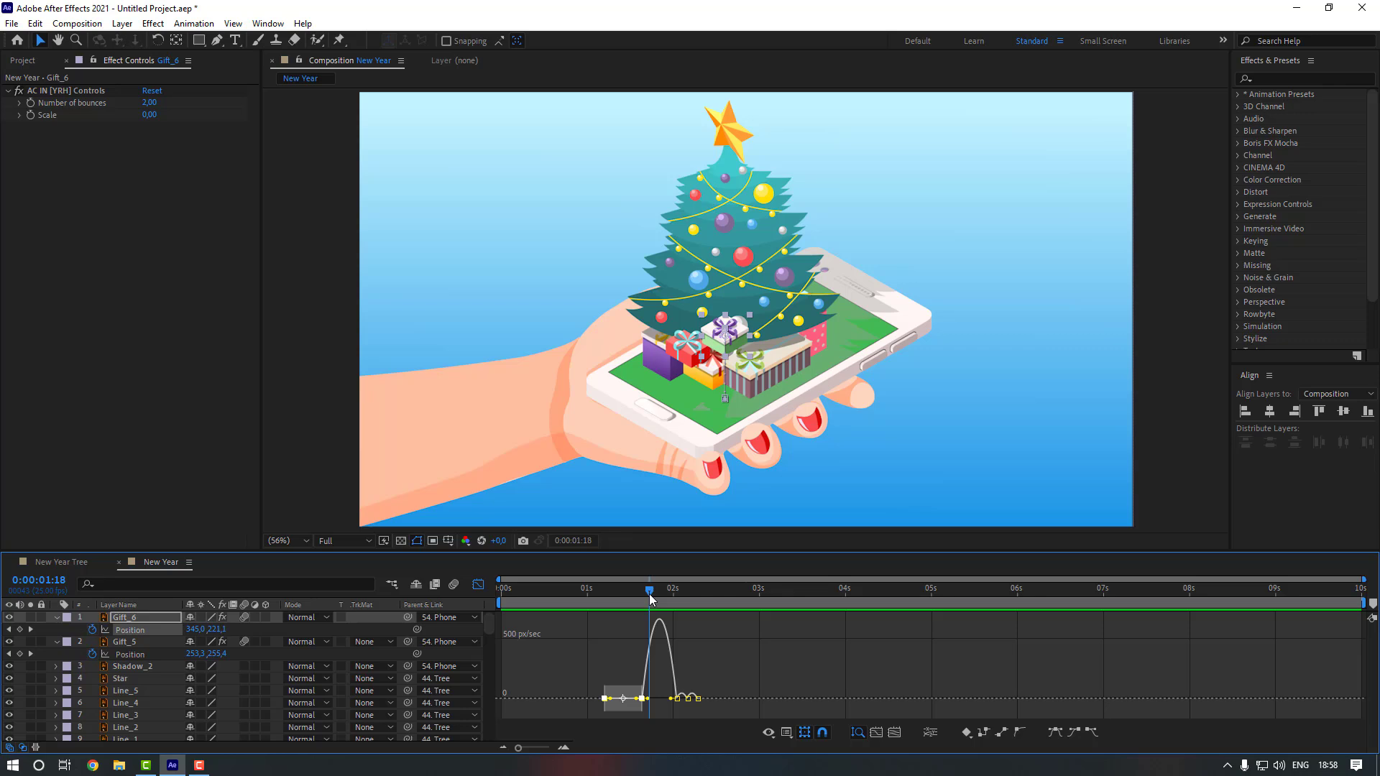
key(equal)
key(equal)
click(605, 687)
drag(610, 685, 690, 713)
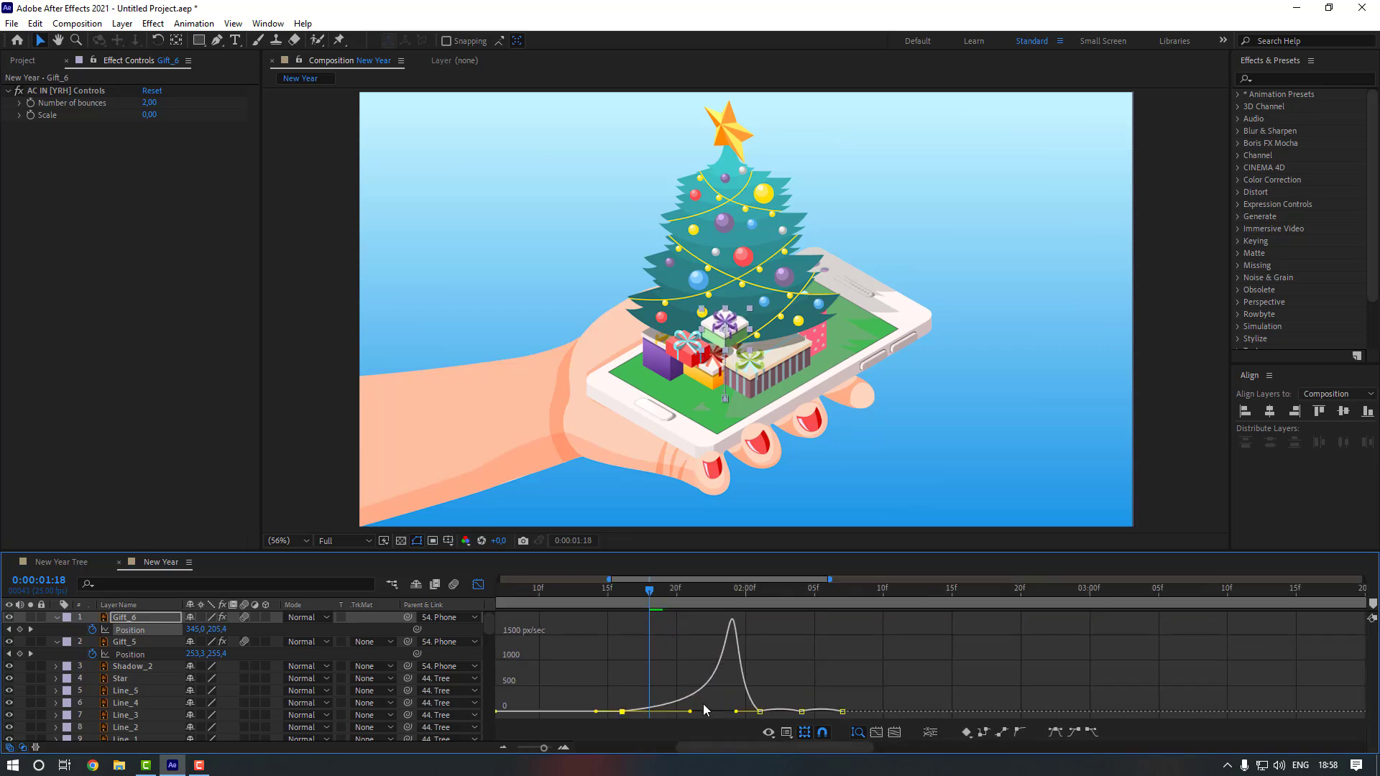
- Return the timeline from the speed graph to the layer bars and preview the gifts' drop
click(478, 584)
key(minus)
key(minus)
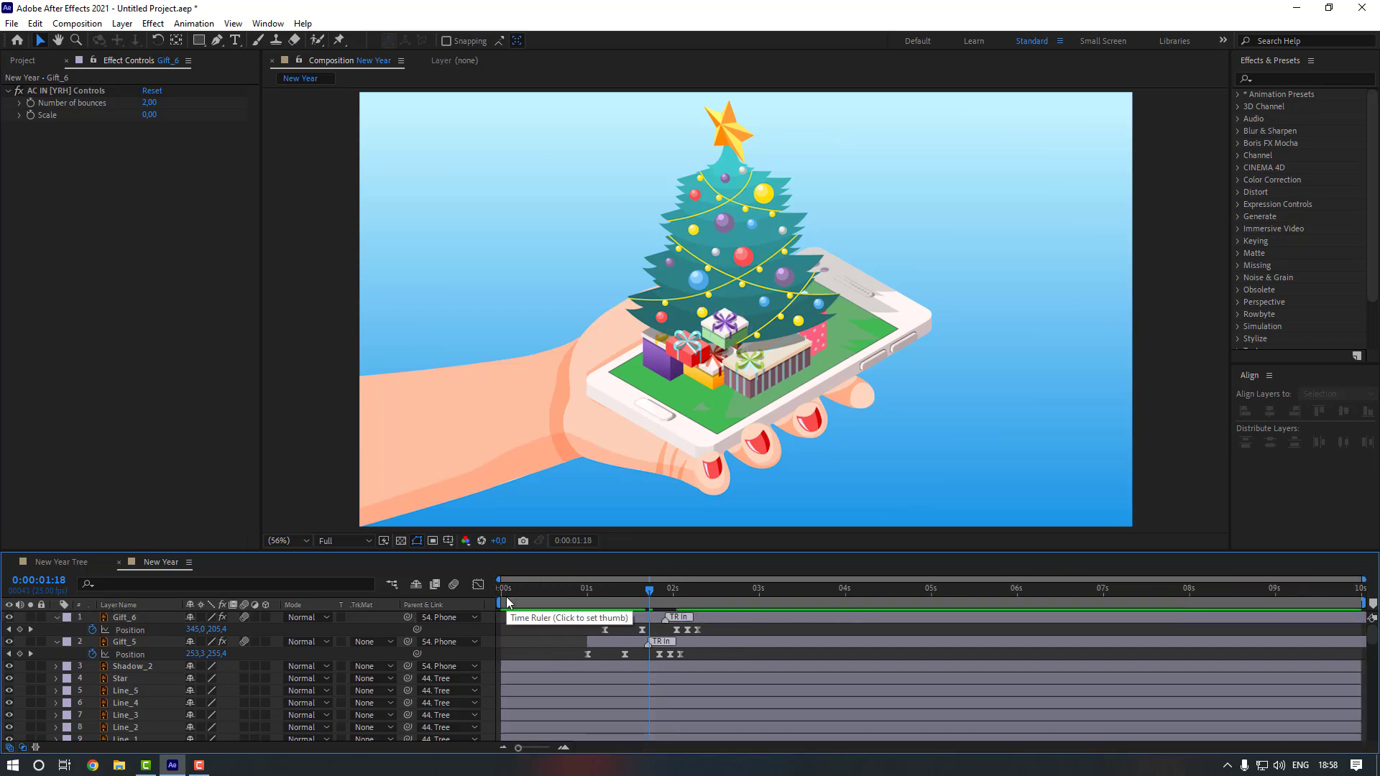
key(space)
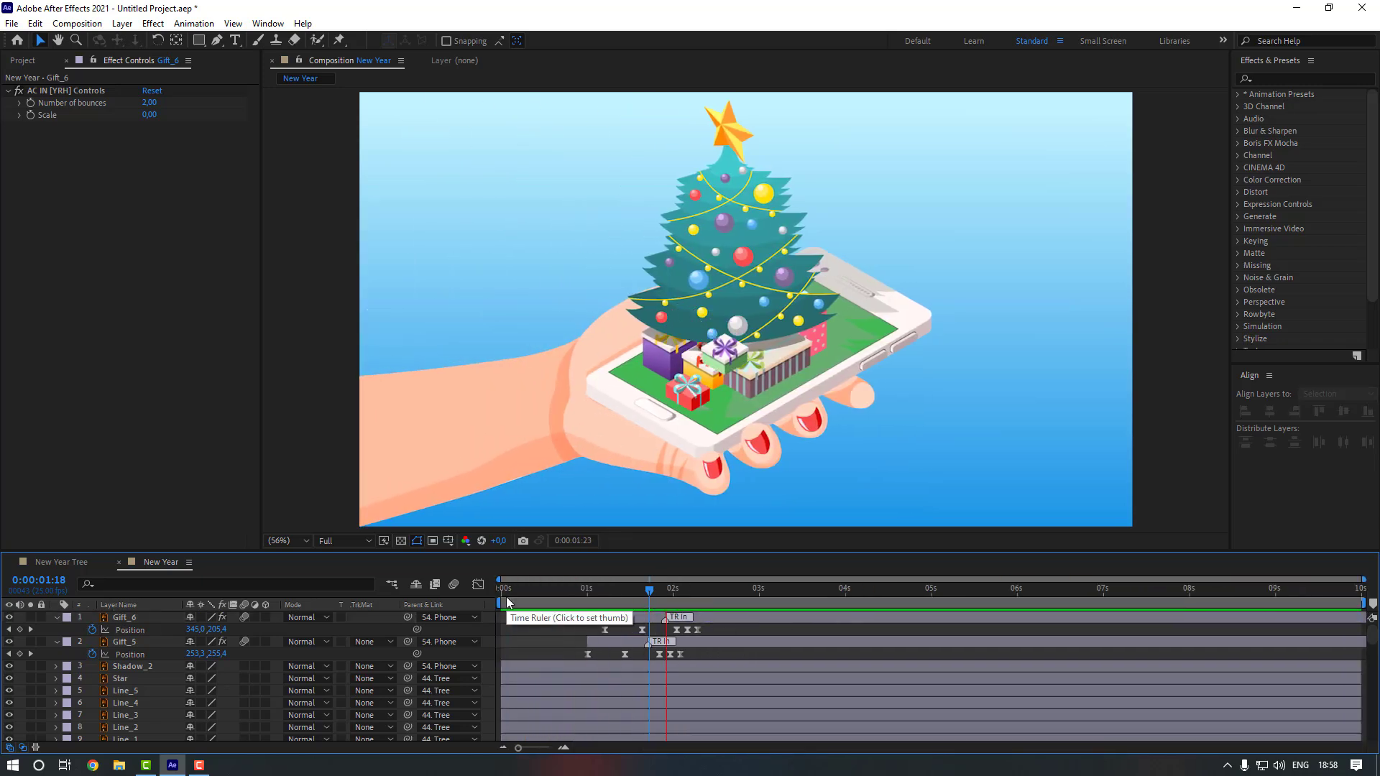
key(space)
- Keyframe the Shadow_2 layer's Opacity at 0% and place that keyframe at 0:00:01:11, where Gift_5 starts to drop
click(588, 592)
scroll(640, 366, up, 1)
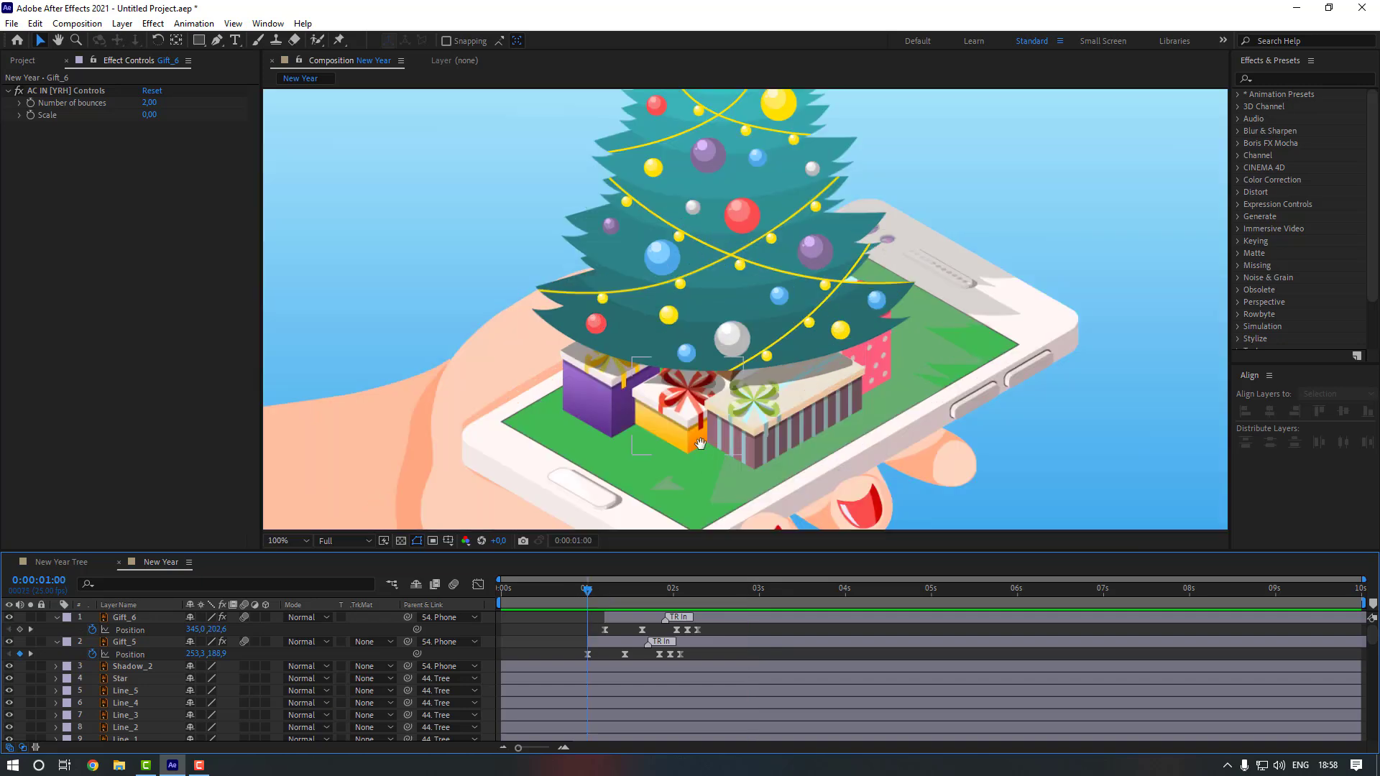
drag(640, 365, 636, 295)
click(142, 668)
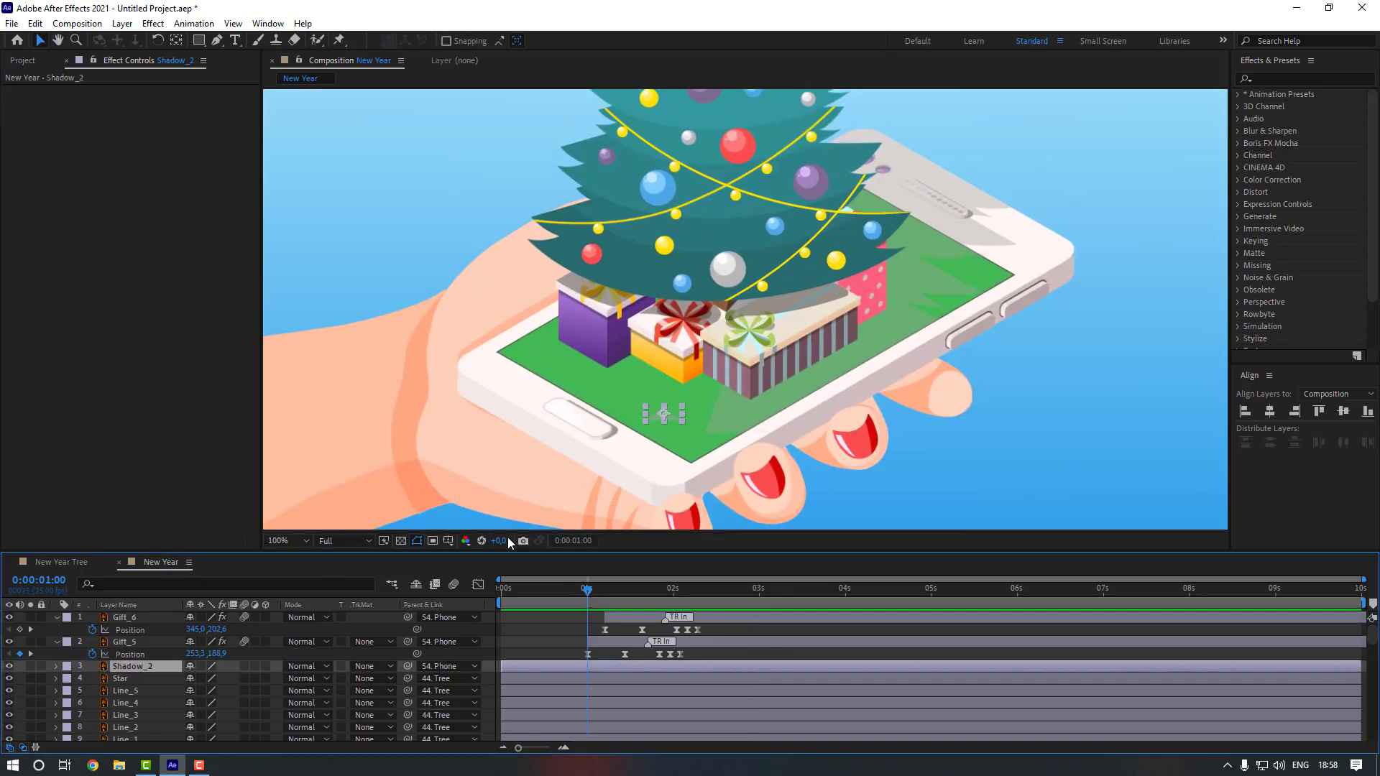
key(t)
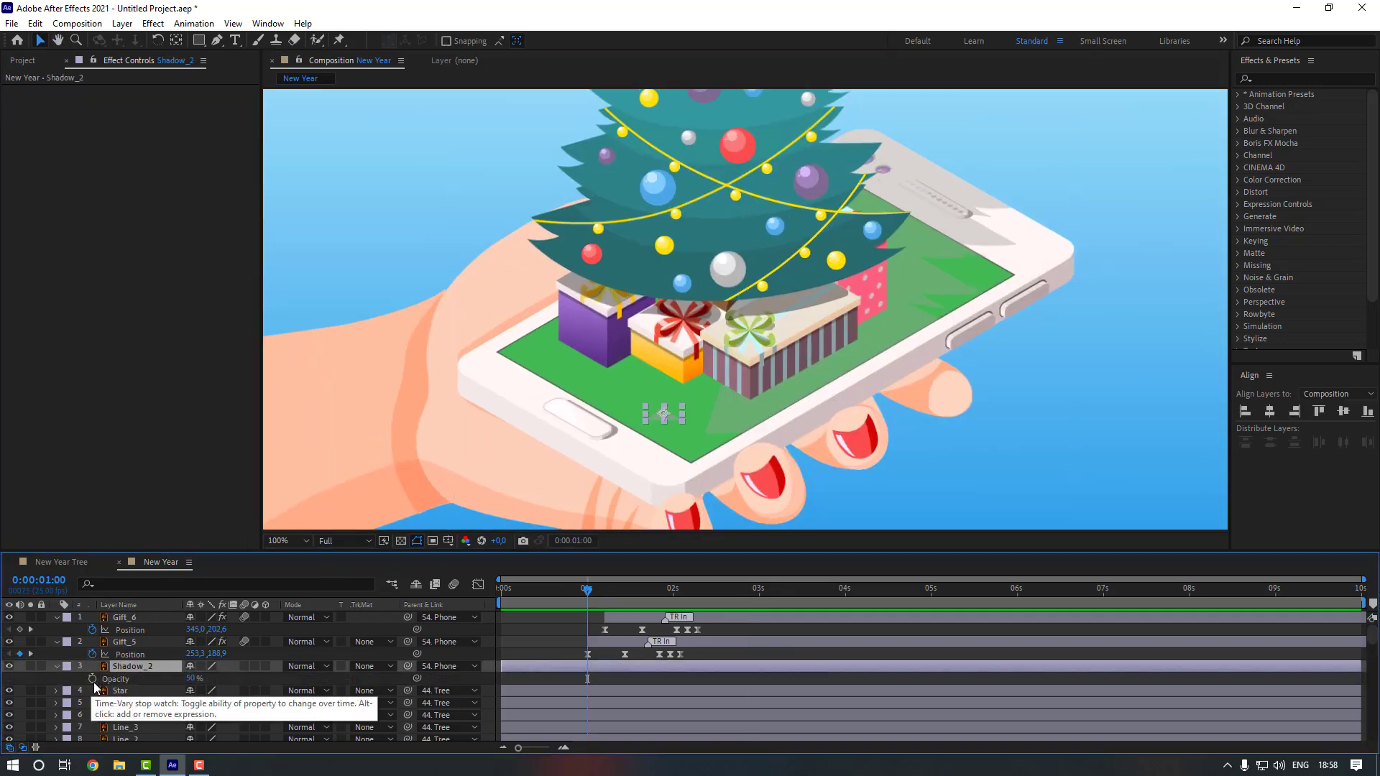
click(92, 678)
click(190, 679)
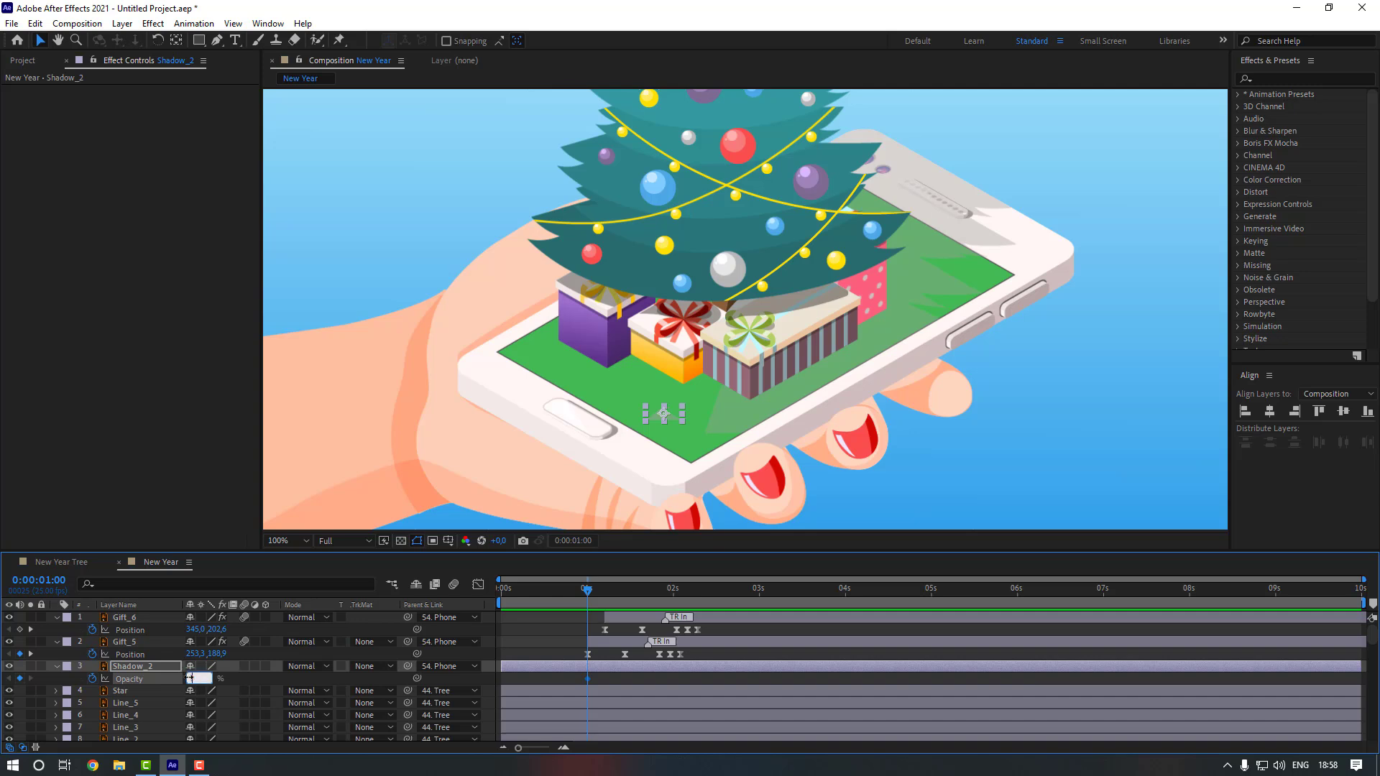
text(0)
click(626, 590)
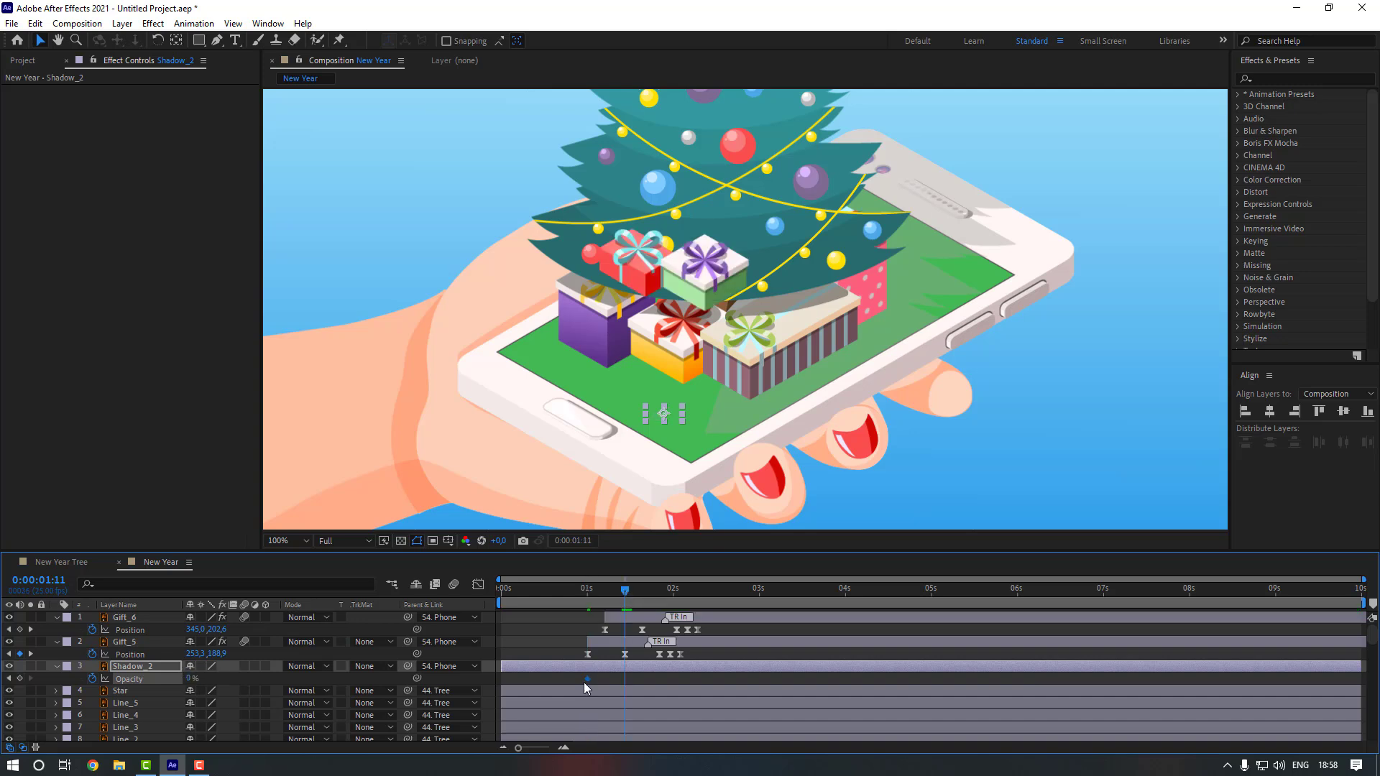
drag(587, 678, 626, 679)
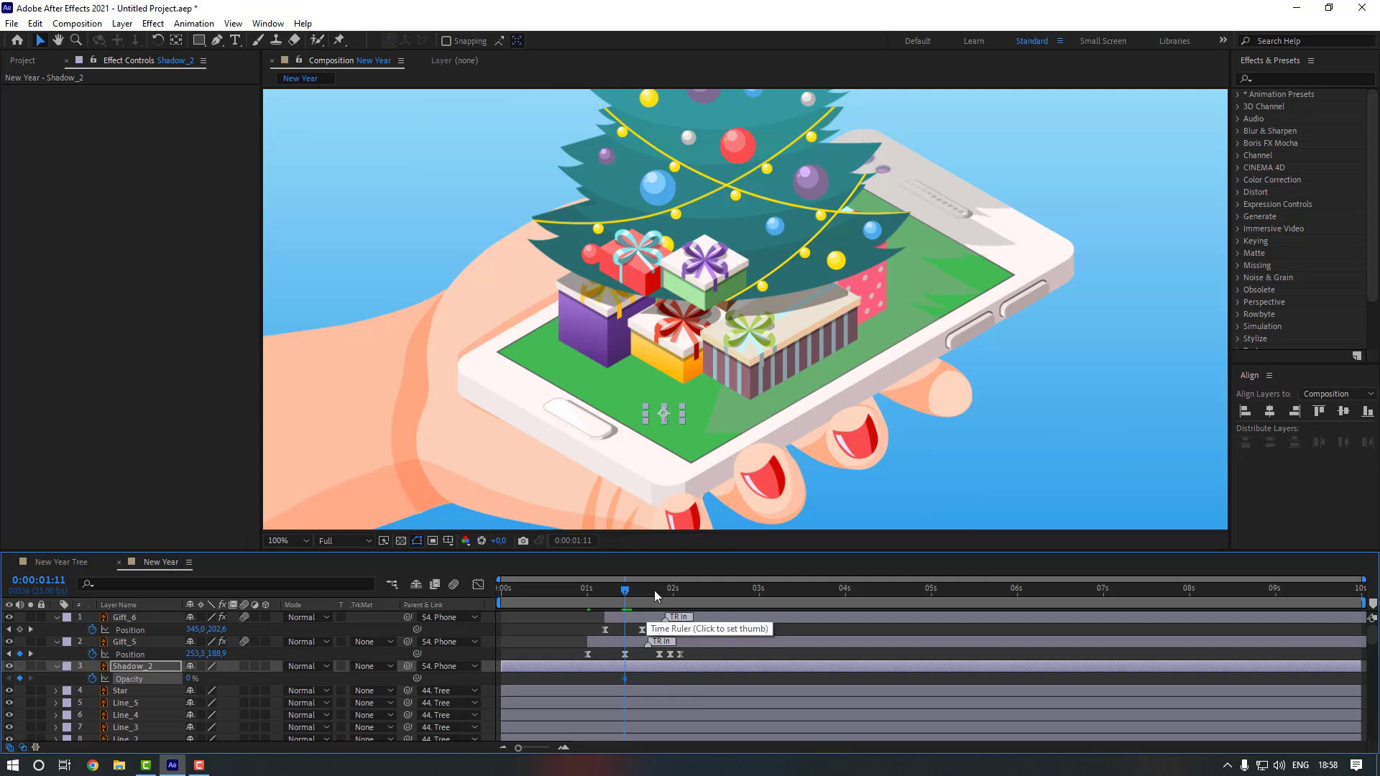
- Add a 50% Opacity keyframe to Shadow_2 at 0:00:01:21, when Gift_5 lands, and preview the shadow's fade-in
click(659, 590)
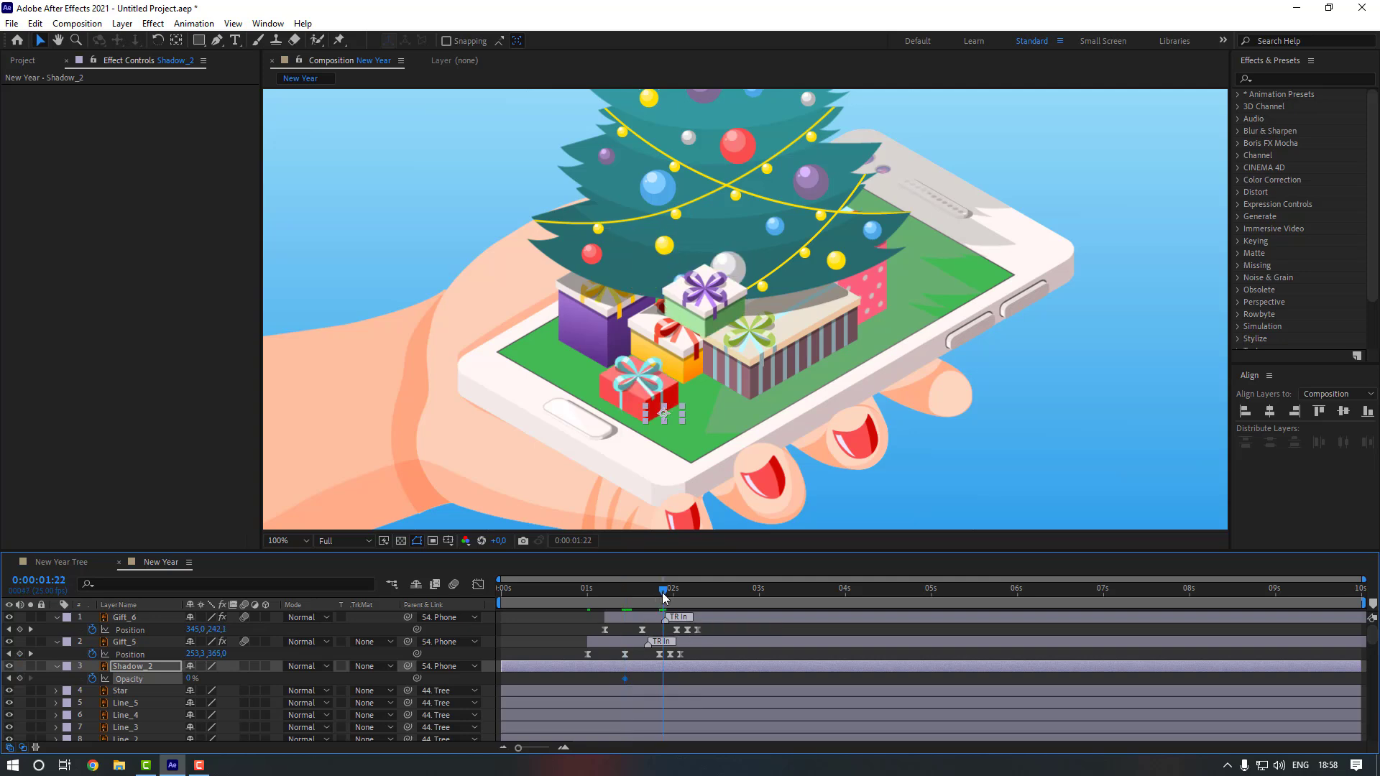
click(190, 678)
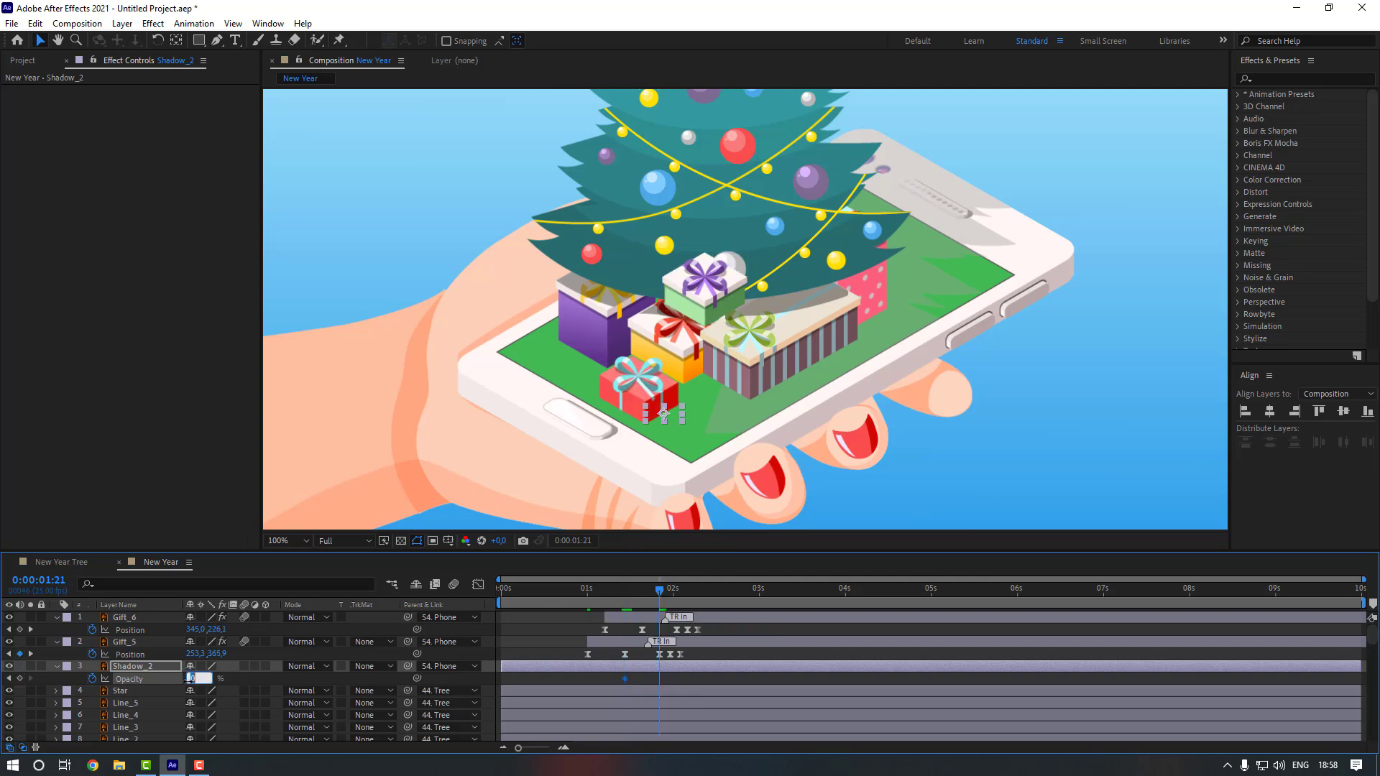
click(689, 679)
drag(640, 590, 624, 594)
key(space)
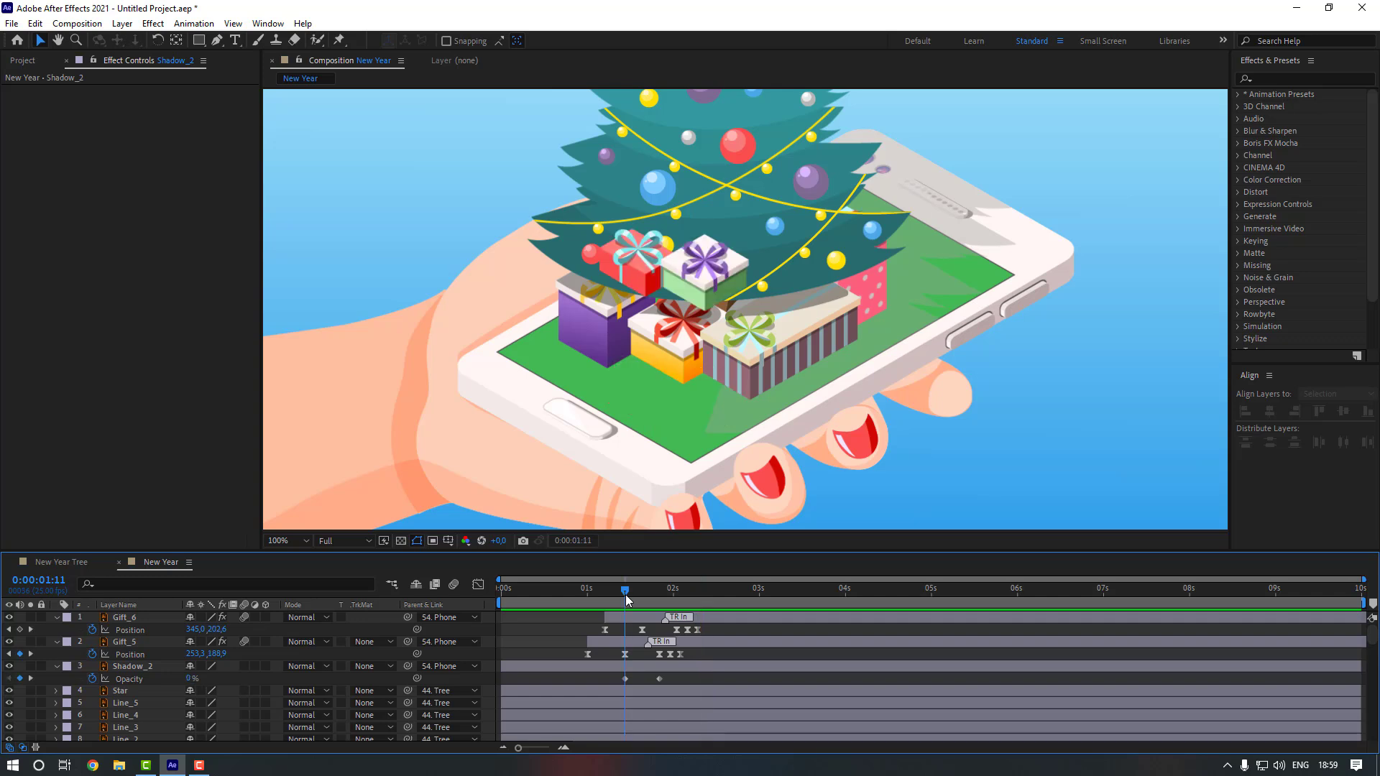
- Shift Shadow_2's 0% Opacity keyframe about 4 frames later, preview the fade-in and inspect the tree's shadow on the gifts up close
drag(625, 679, 639, 678)
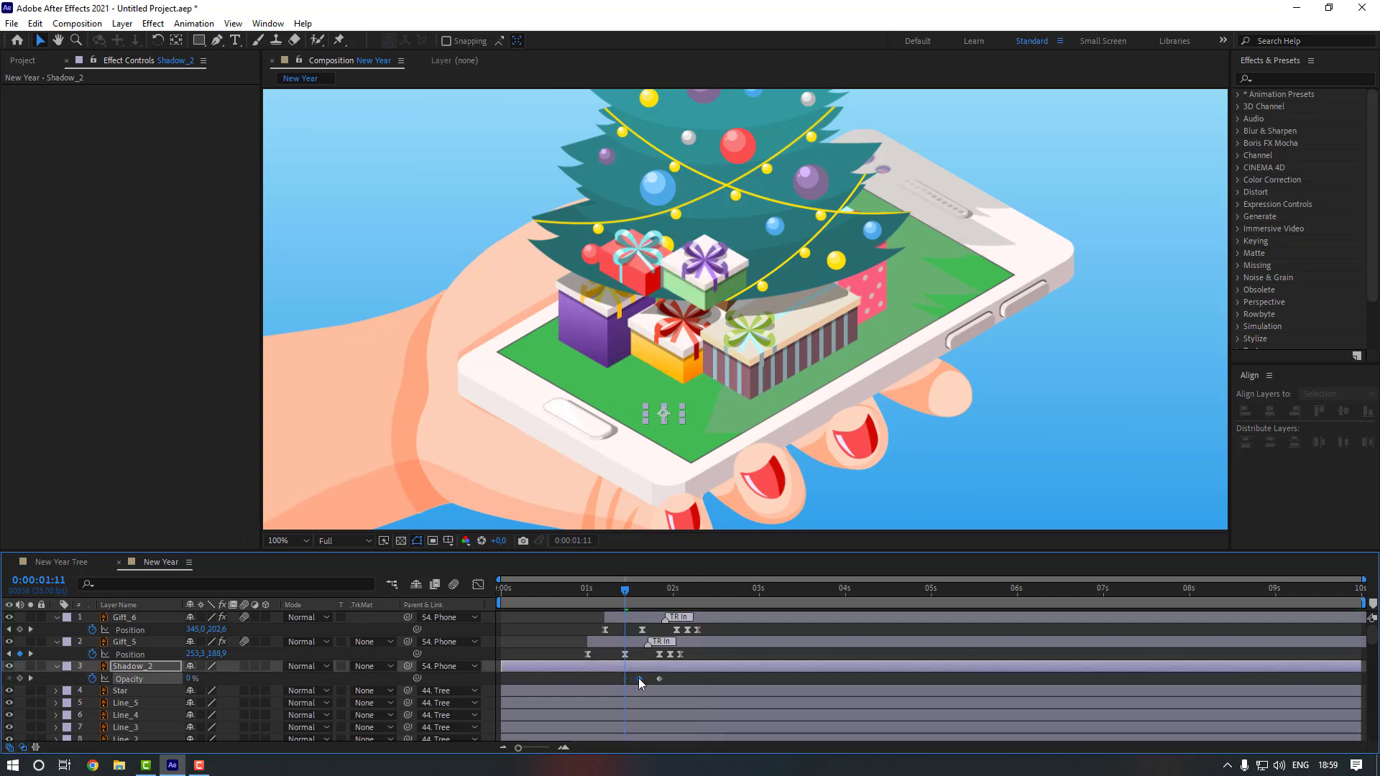
key(space)
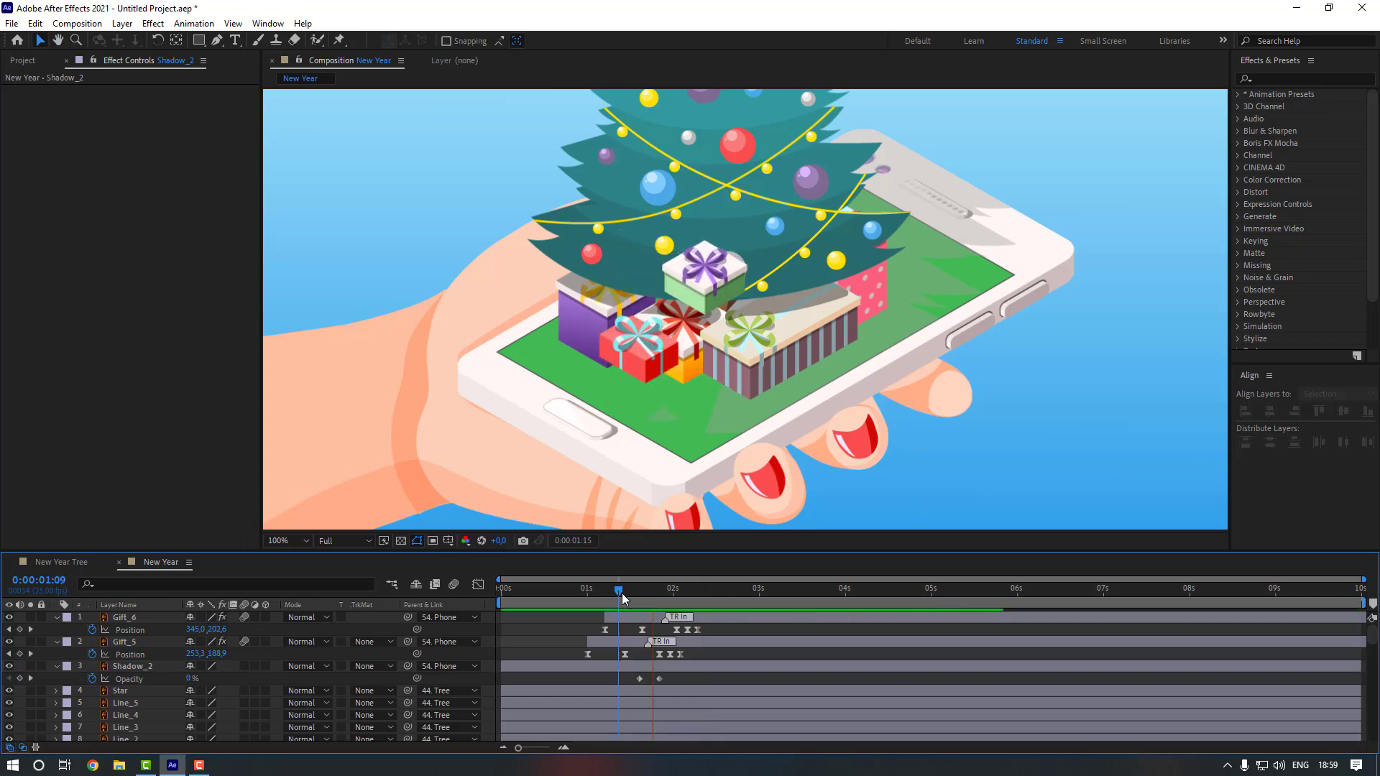
key(space)
scroll(644, 456, up, 4)
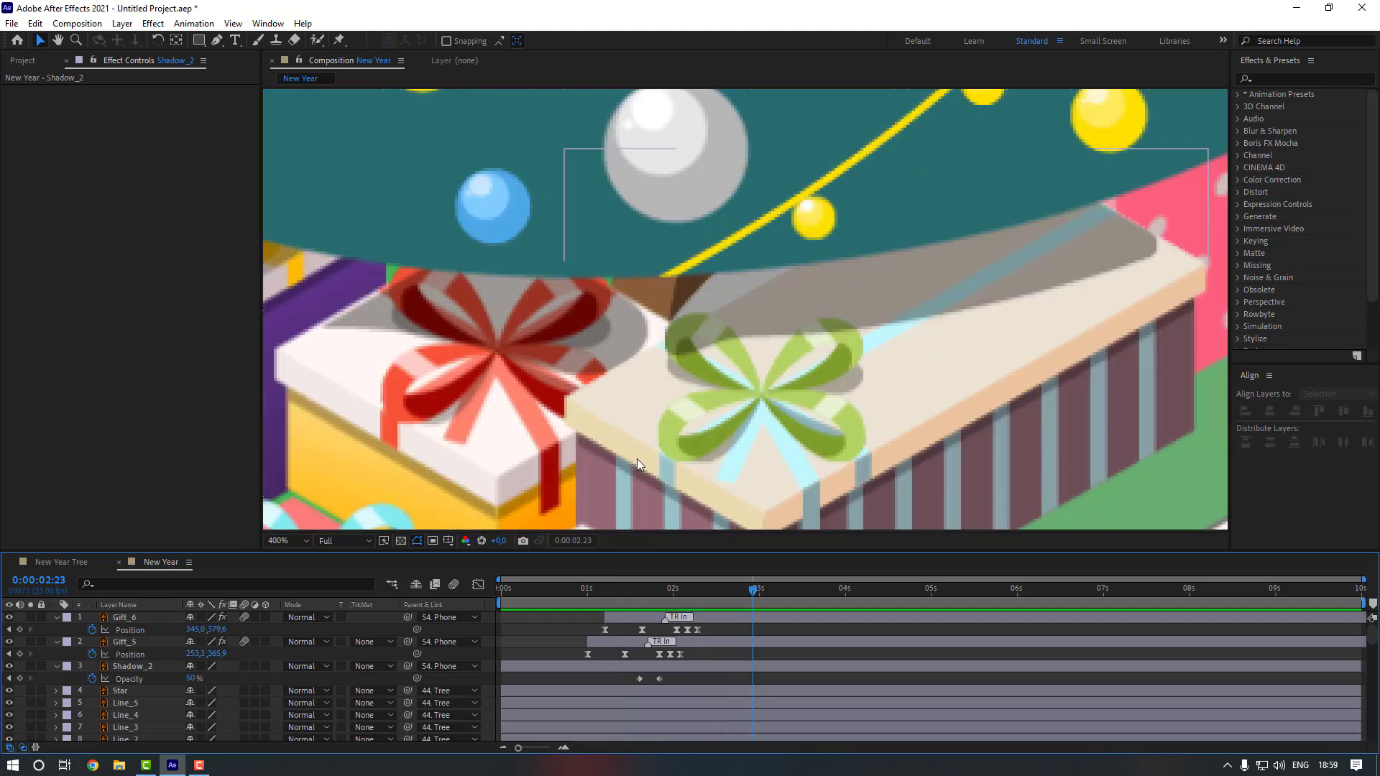
scroll(619, 437, down, 4)
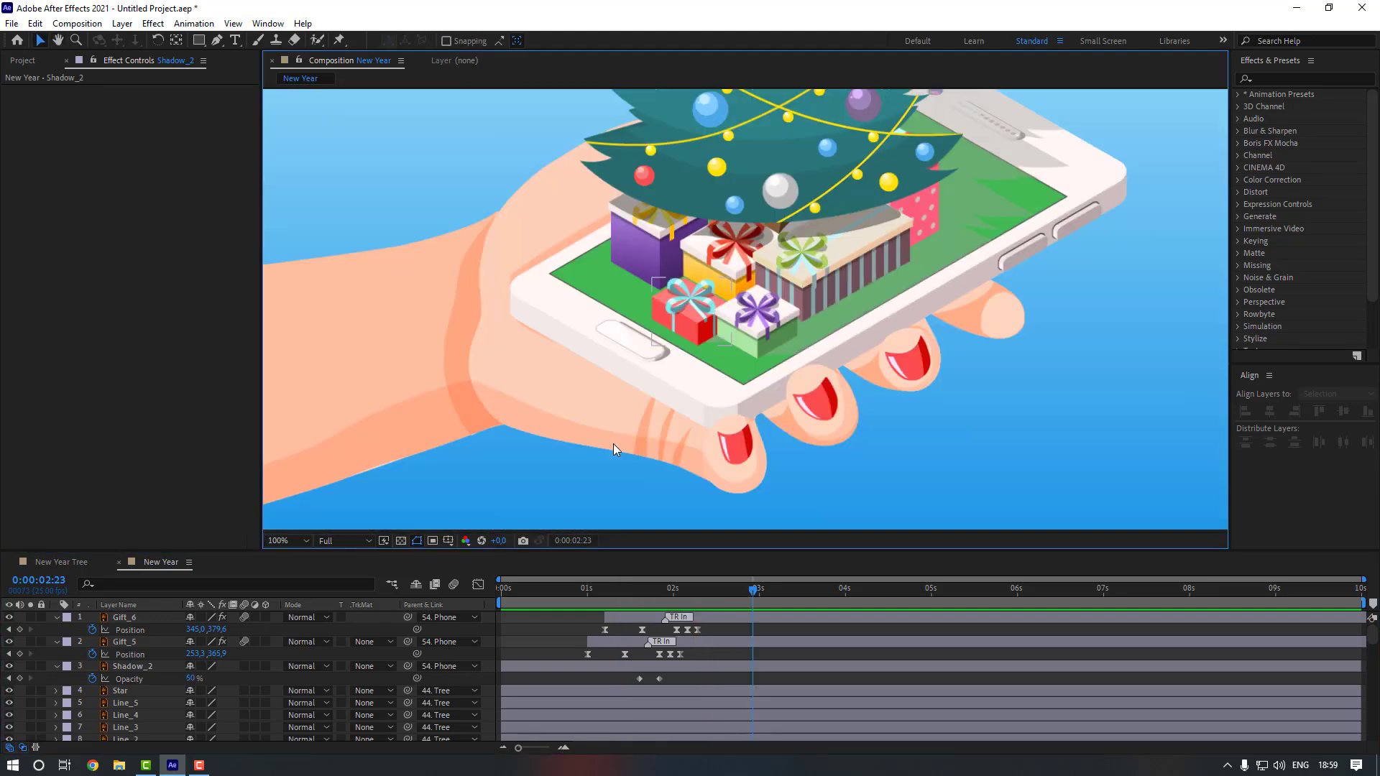
- Apply the Fill effect to the Shadow_2 layer and set its color to dark grey 5A5A5A
drag(1035, 133, 948, 203)
click(1277, 80)
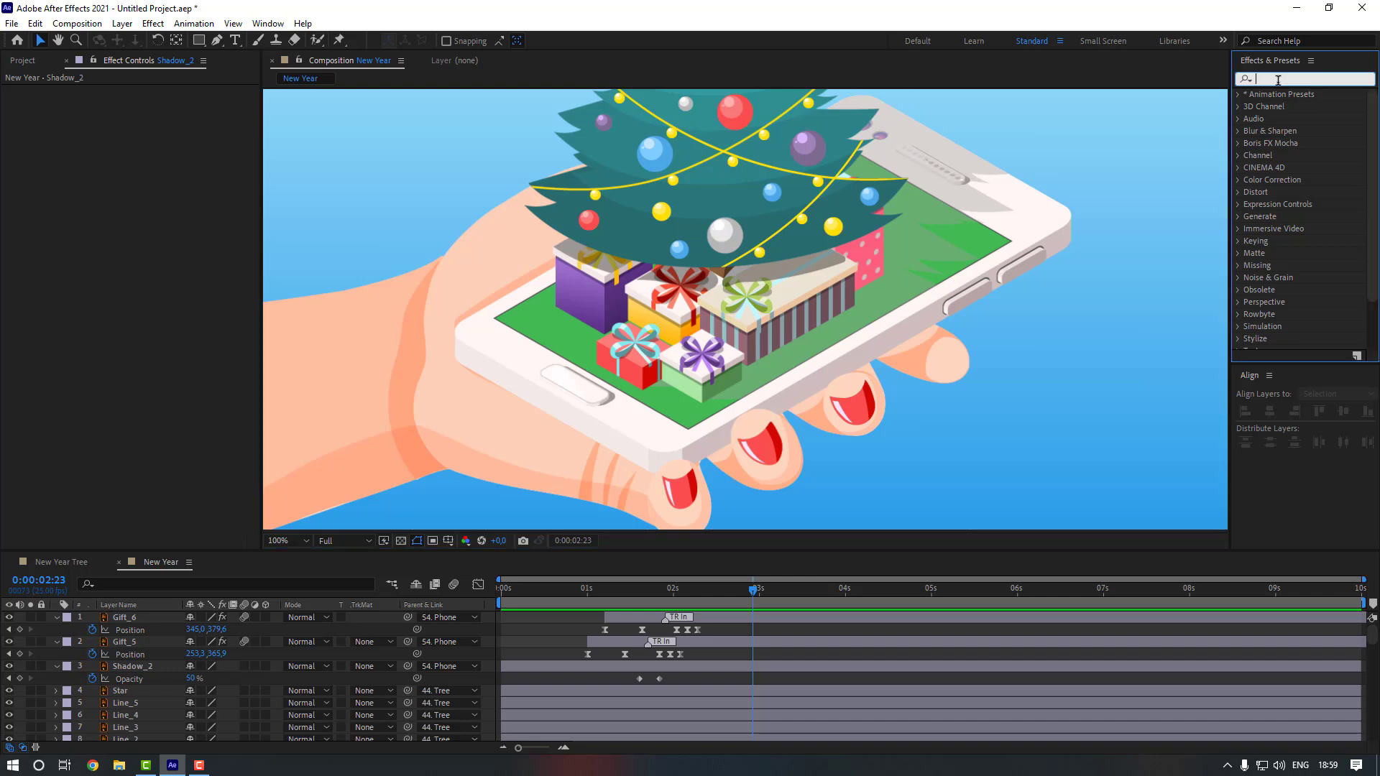
text(fill)
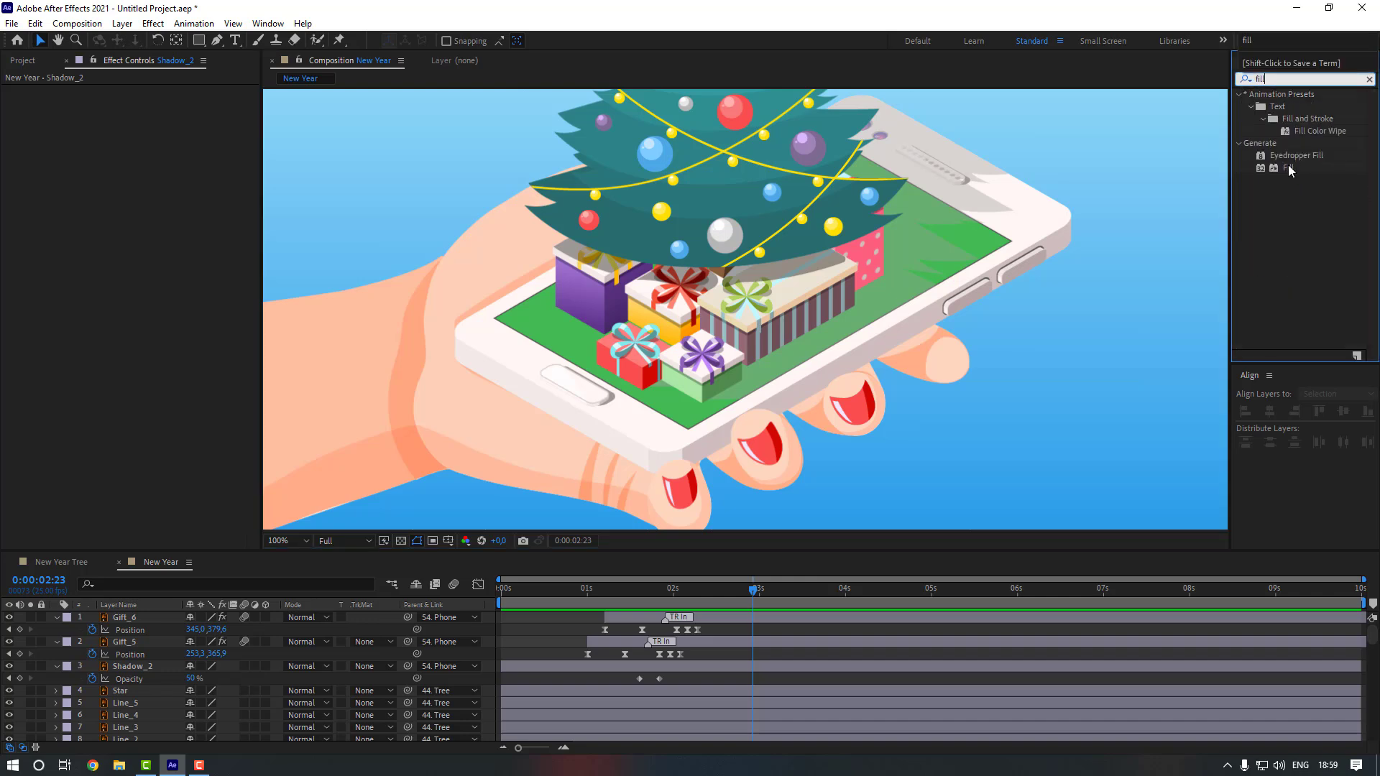
drag(1289, 171, 724, 669)
click(149, 127)
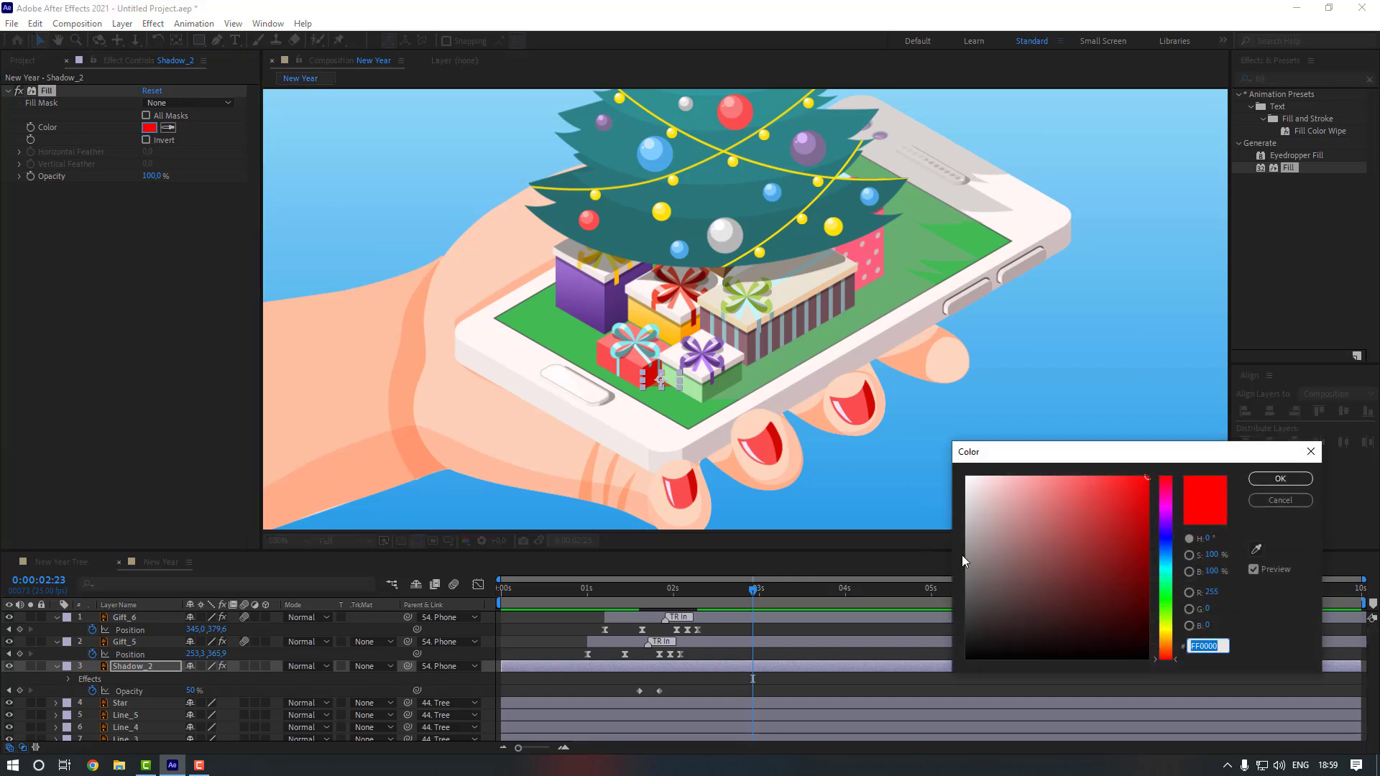
drag(975, 535, 948, 591)
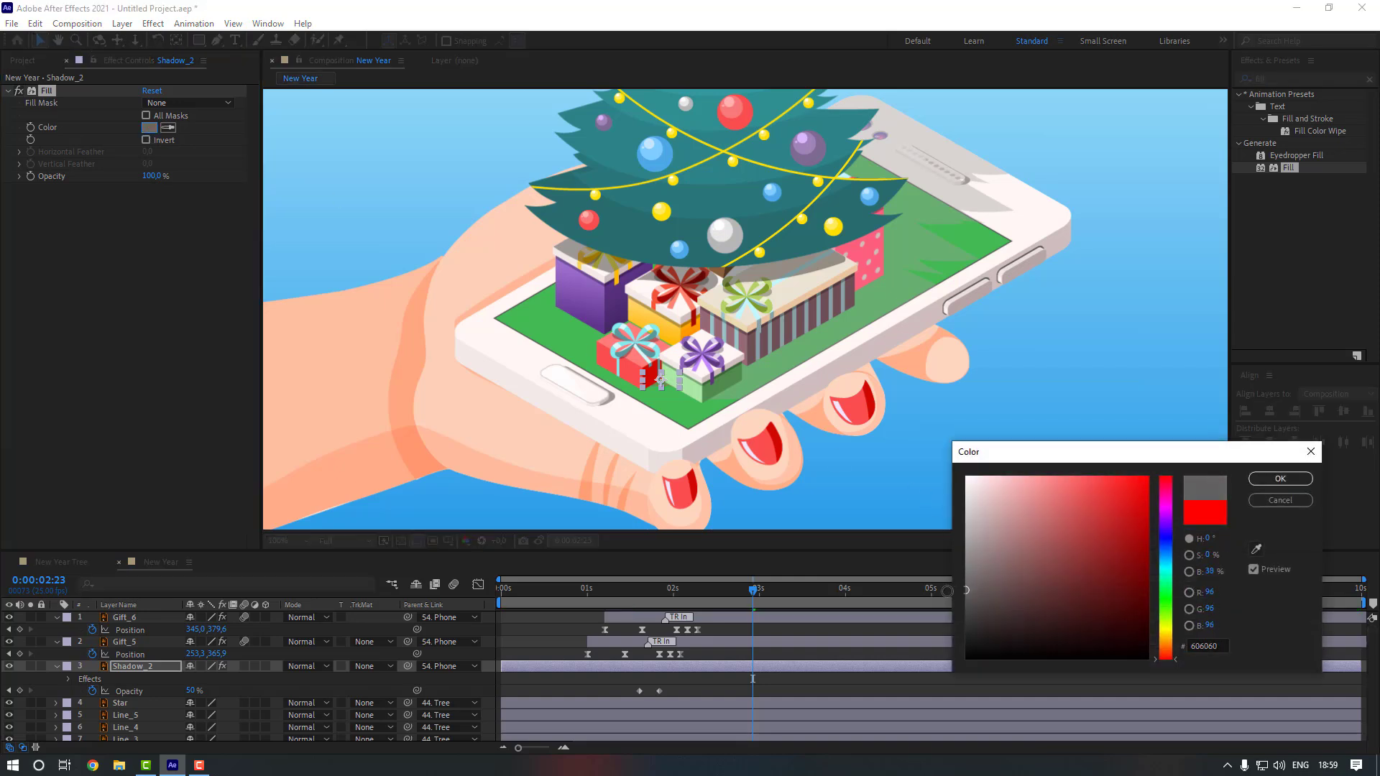
click(1280, 478)
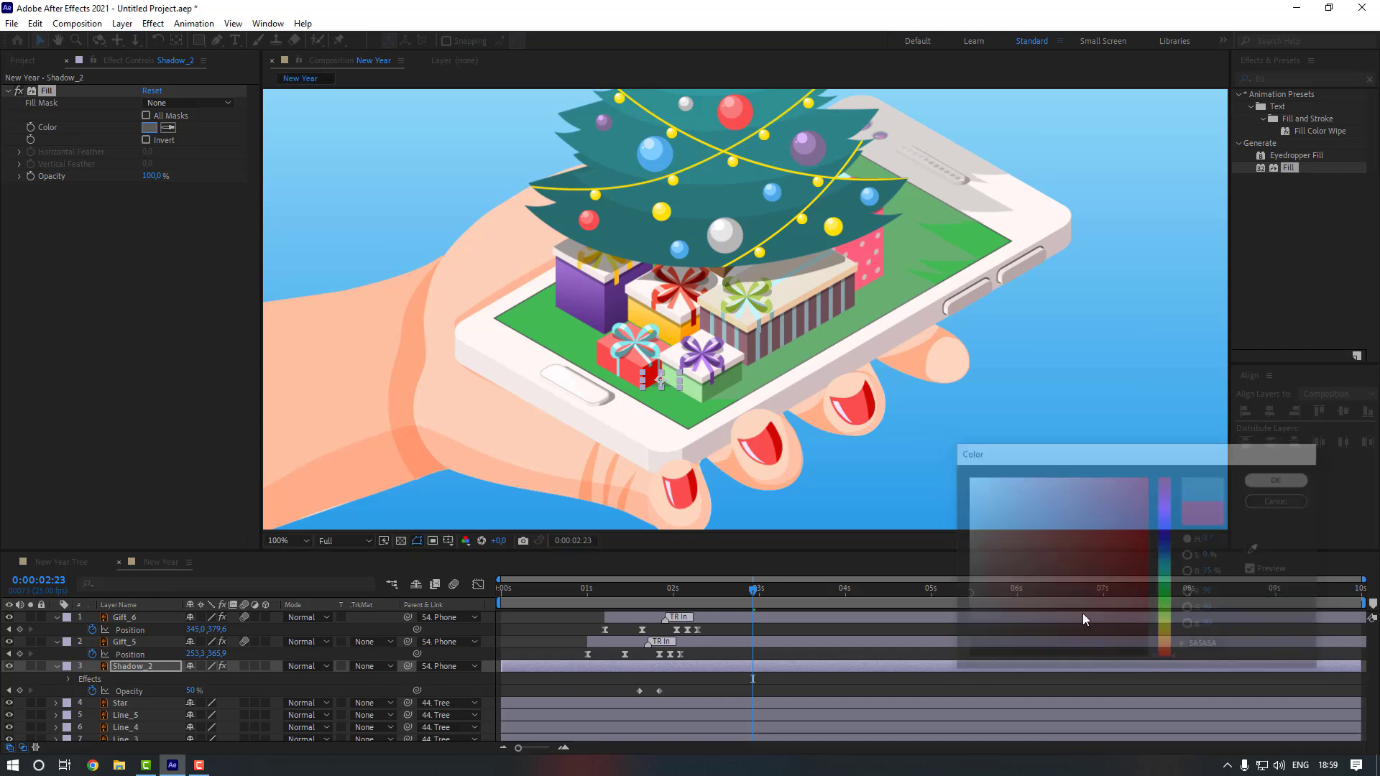
- Preview Gift_5's landing and move Shadow_2's 0% Opacity keyframe to 0:00:01:17
click(624, 590)
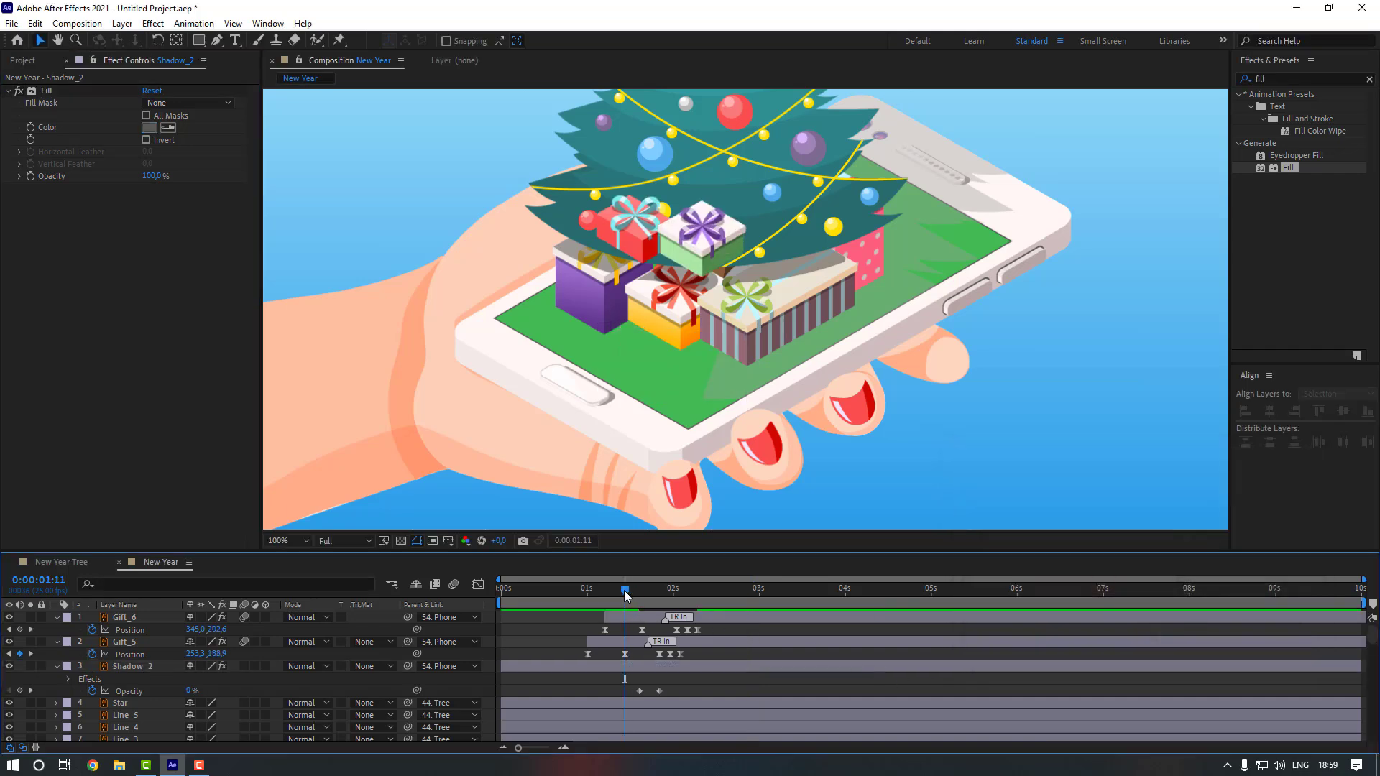
key(space)
drag(632, 588, 656, 589)
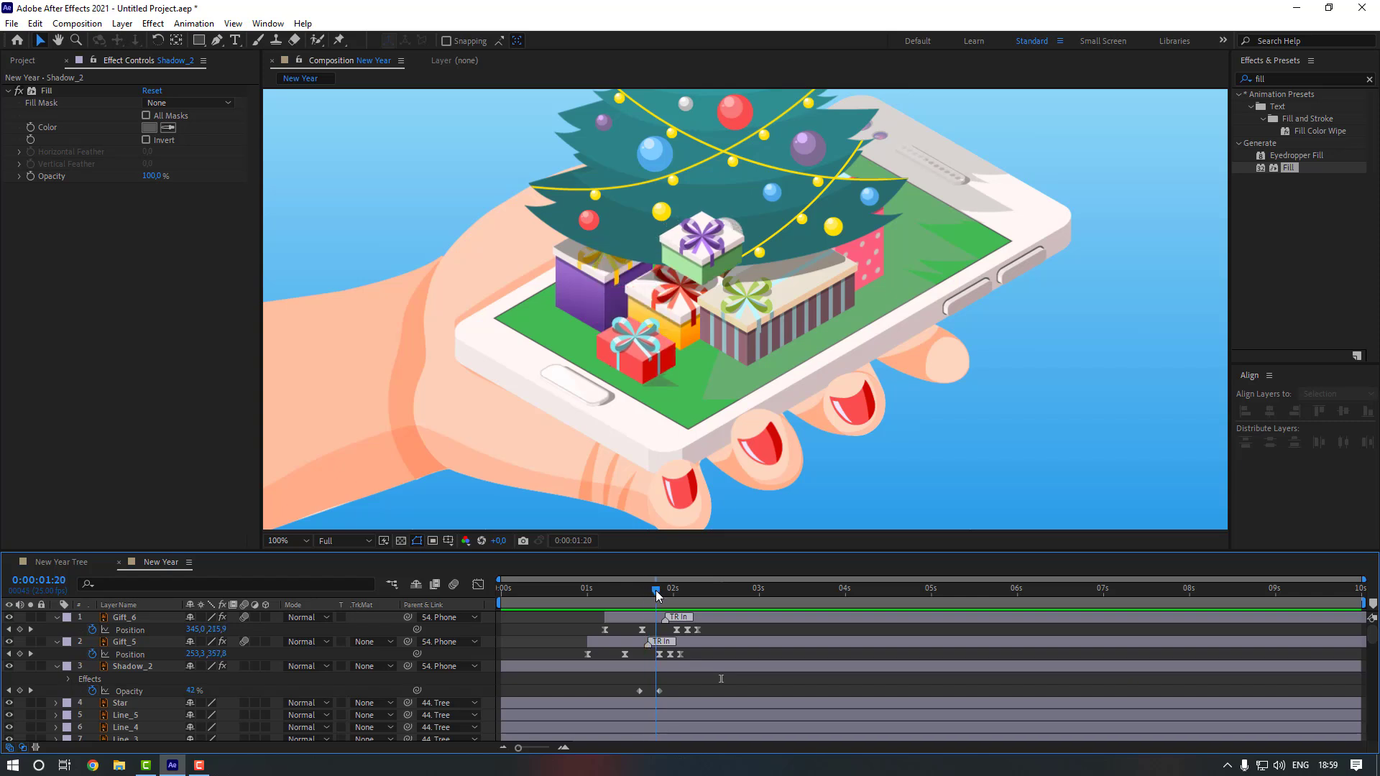
drag(641, 691, 656, 691)
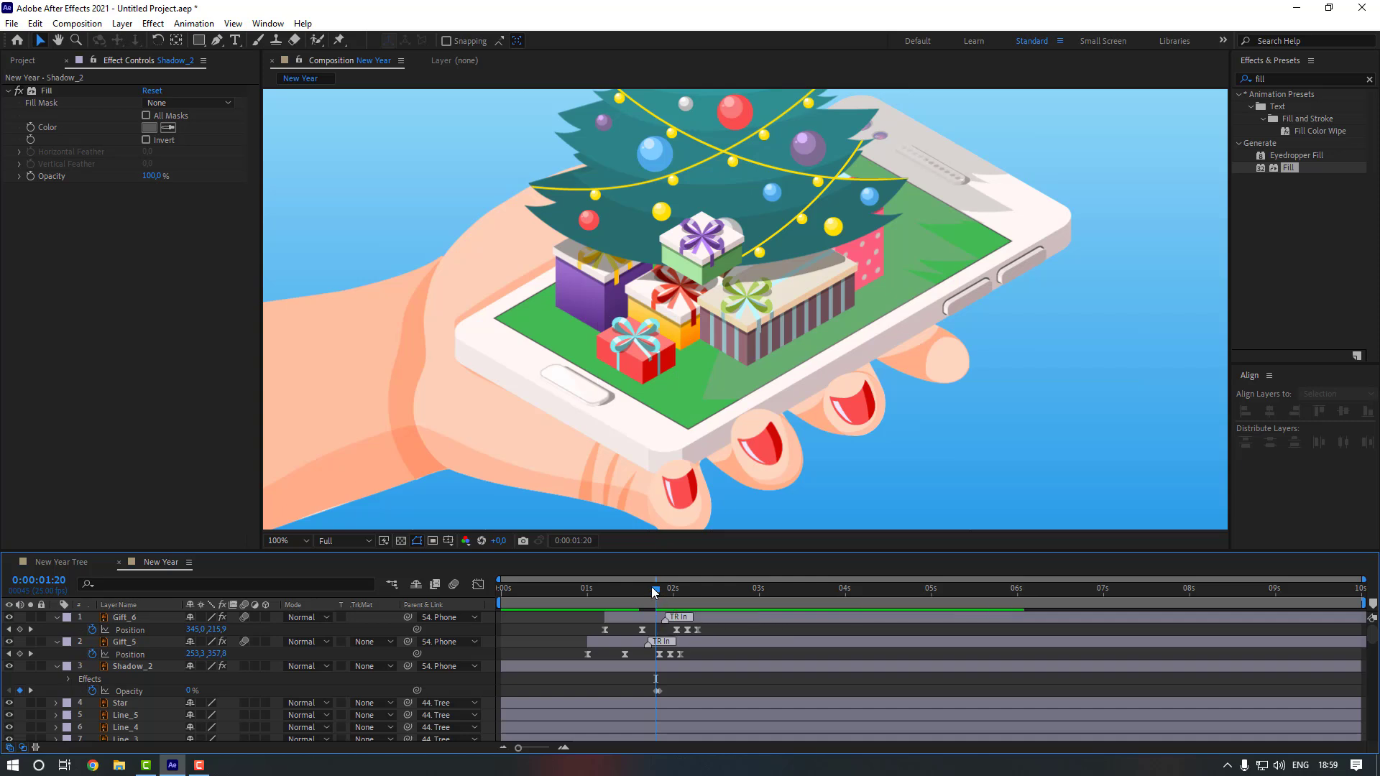
drag(651, 587, 644, 587)
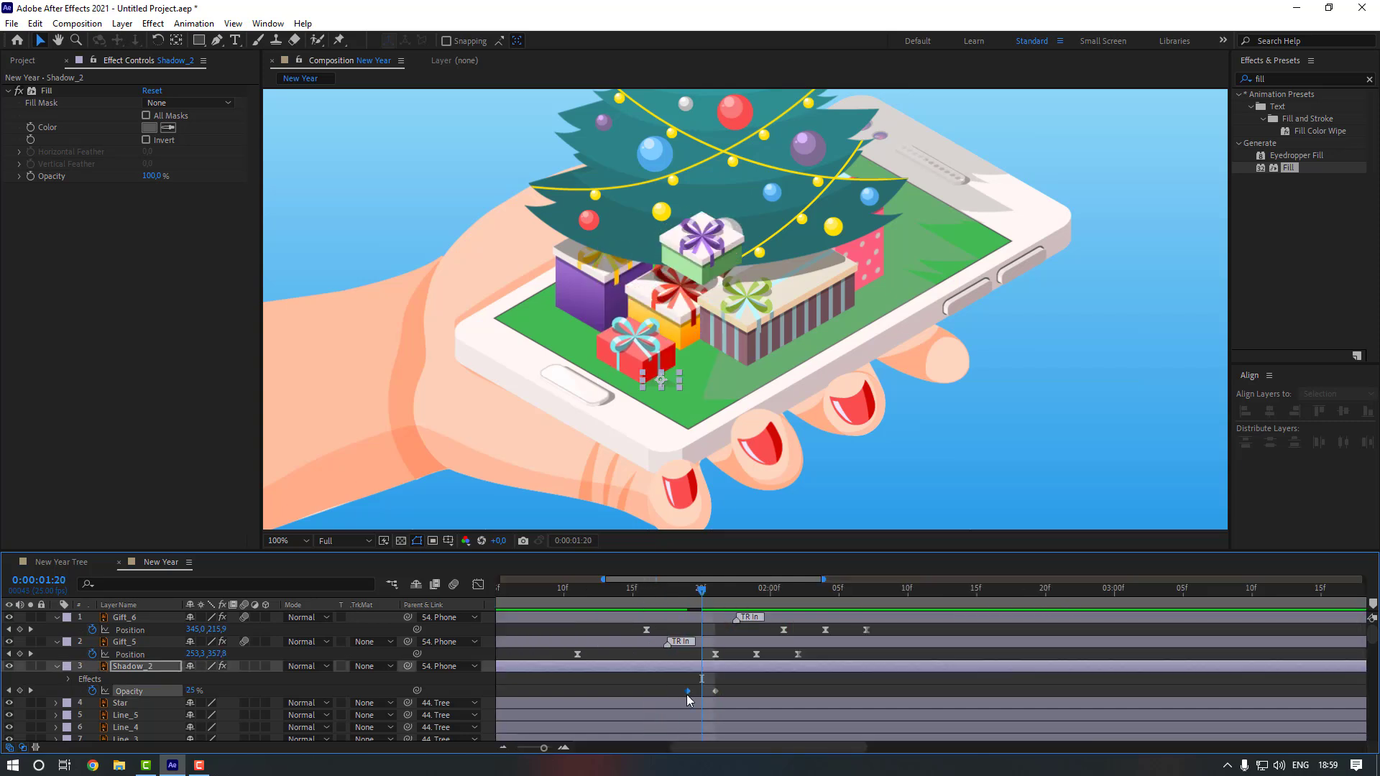
drag(687, 691, 659, 691)
- Apply Easy Ease to both Shadow_2 Opacity keyframes and preview the gifts' drop
click(715, 691)
right_click(716, 692)
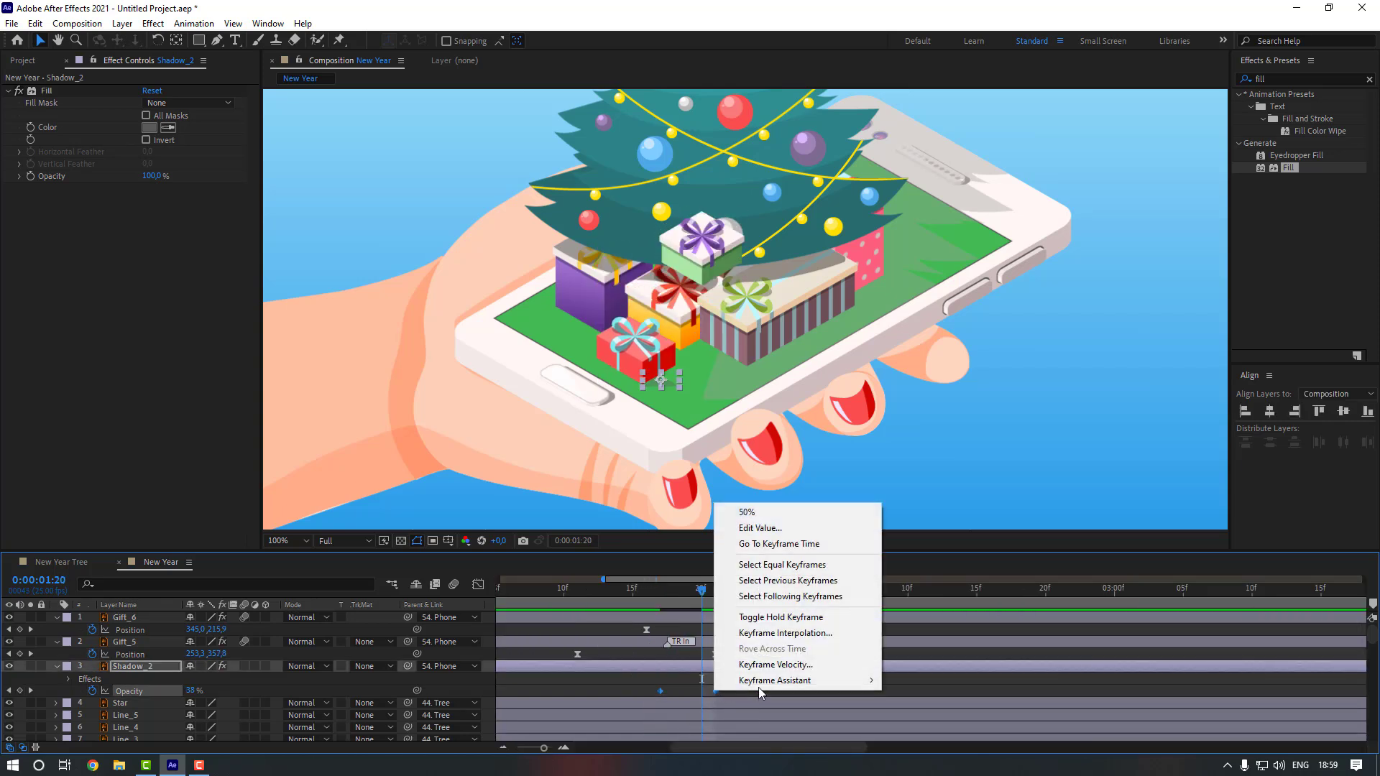
mouse_move(757, 681)
click(927, 530)
key(semicolon)
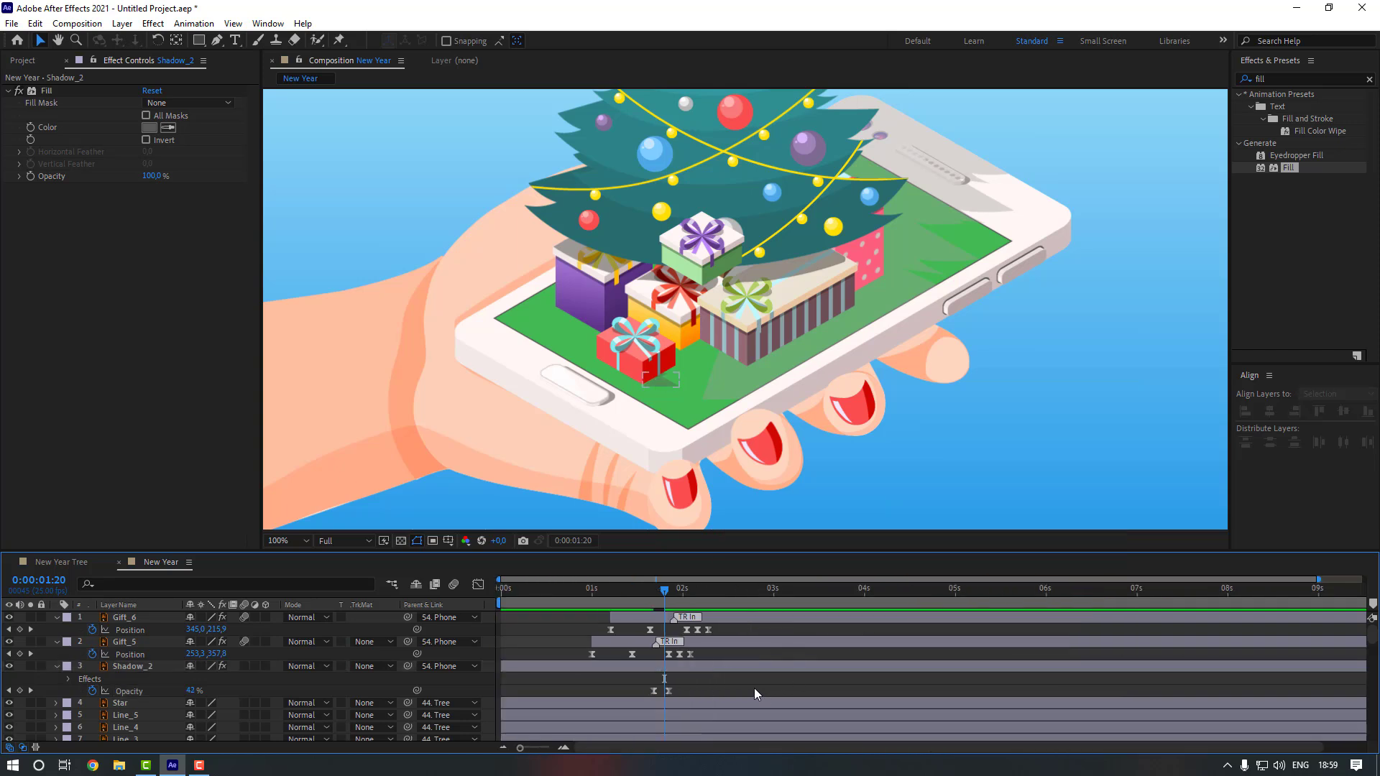
drag(647, 586, 620, 602)
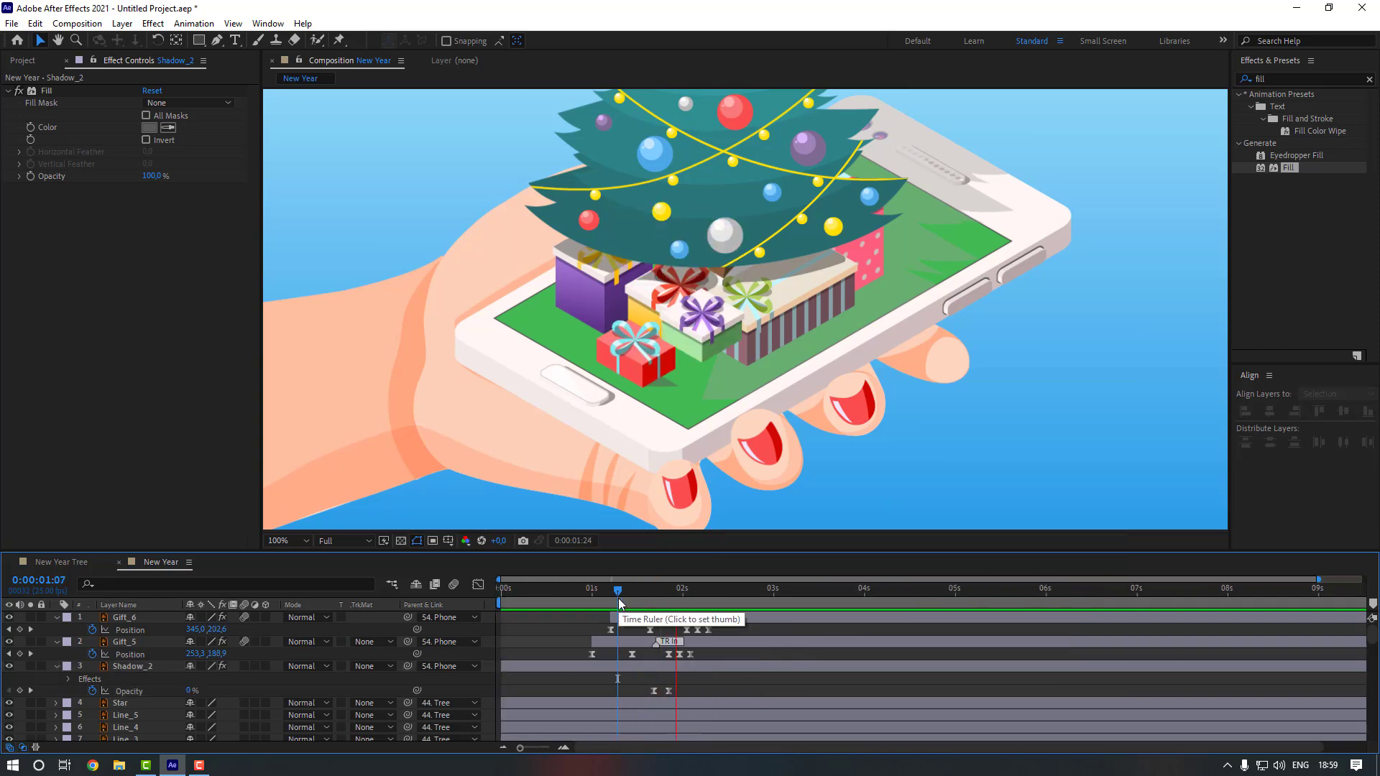
key(space)
- Copy the dark grey Fill effect from Shadow_2 to the Shadow layer and preview the whole composition
click(146, 666)
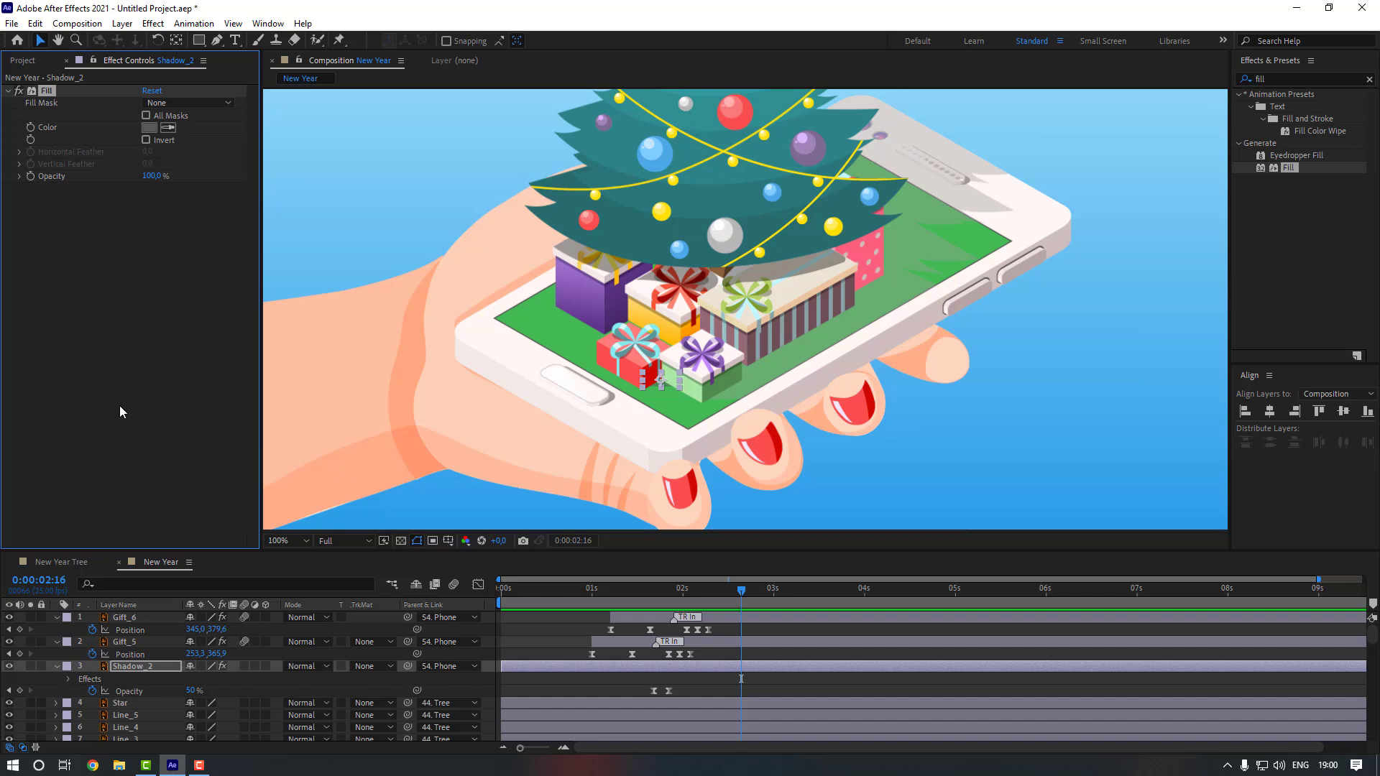
scroll(128, 697, down, 15)
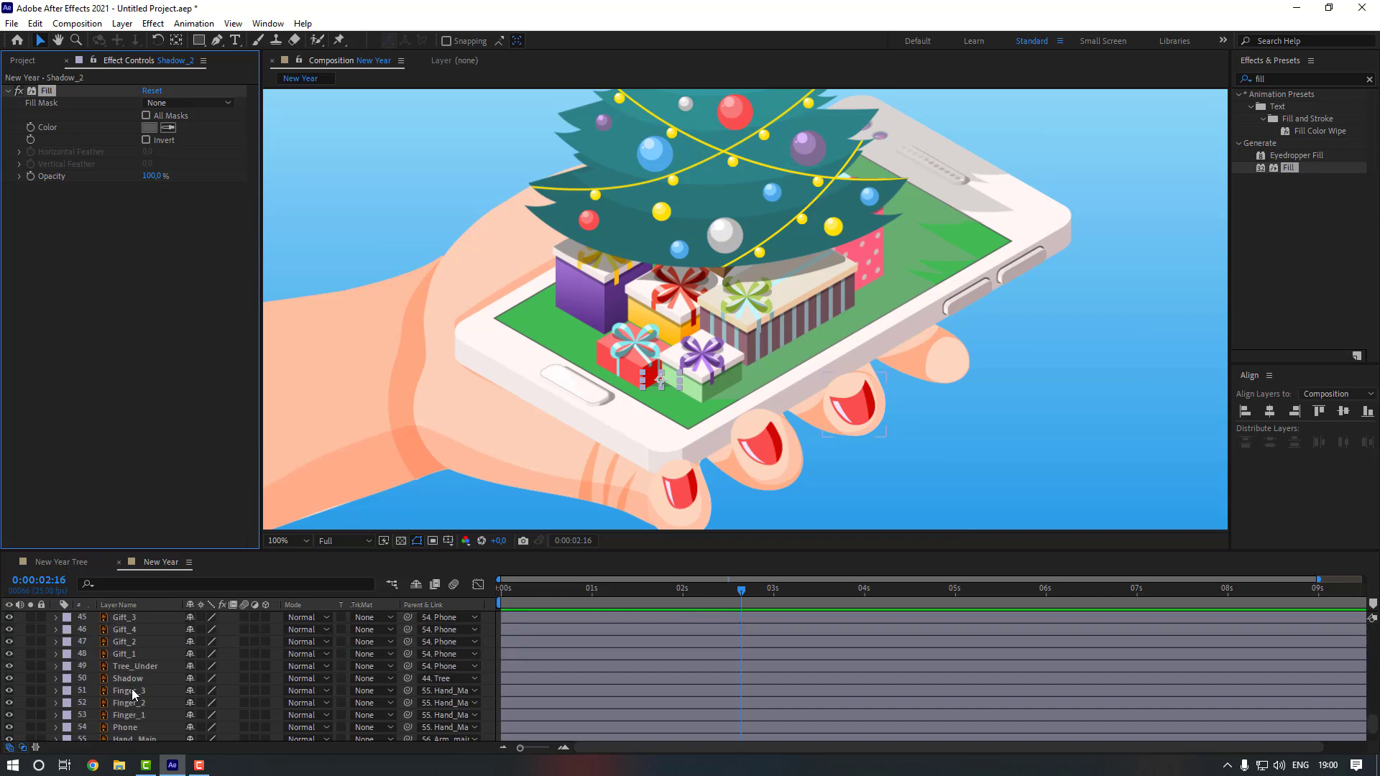
click(137, 679)
key(ctrl+alt+shift+e)
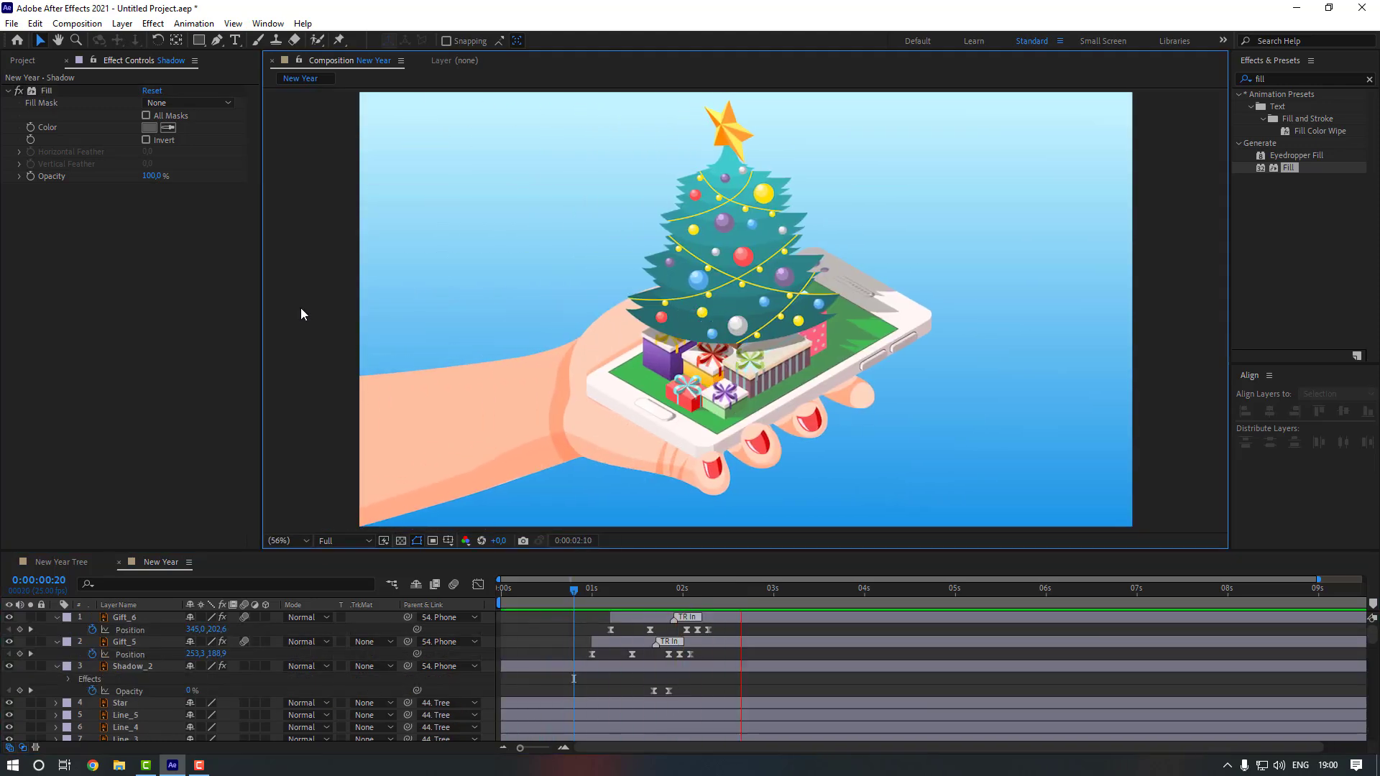
- Add a Rotation keyframe to the Tree_Under layer at 0:00:00:09 and set its value to 9°
drag(530, 597, 533, 597)
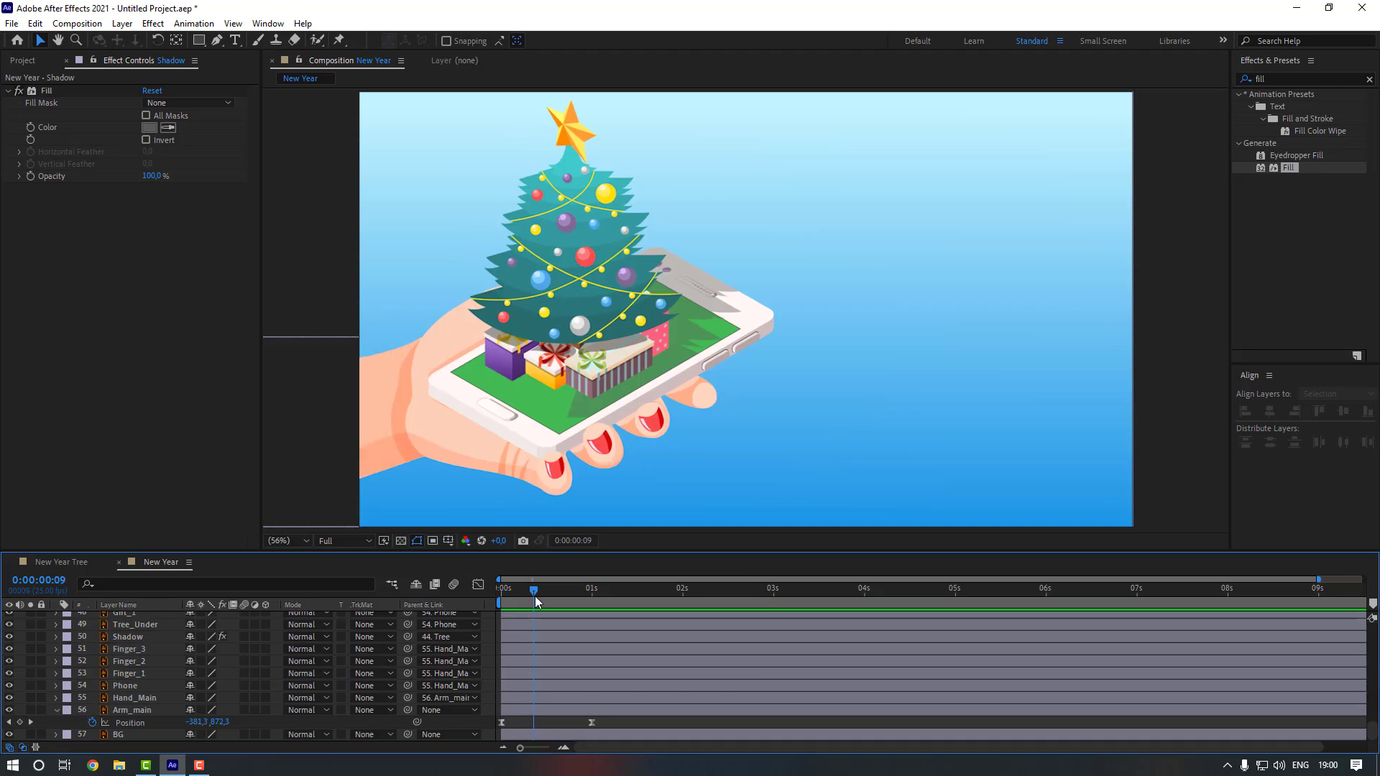
scroll(163, 671, up, 1)
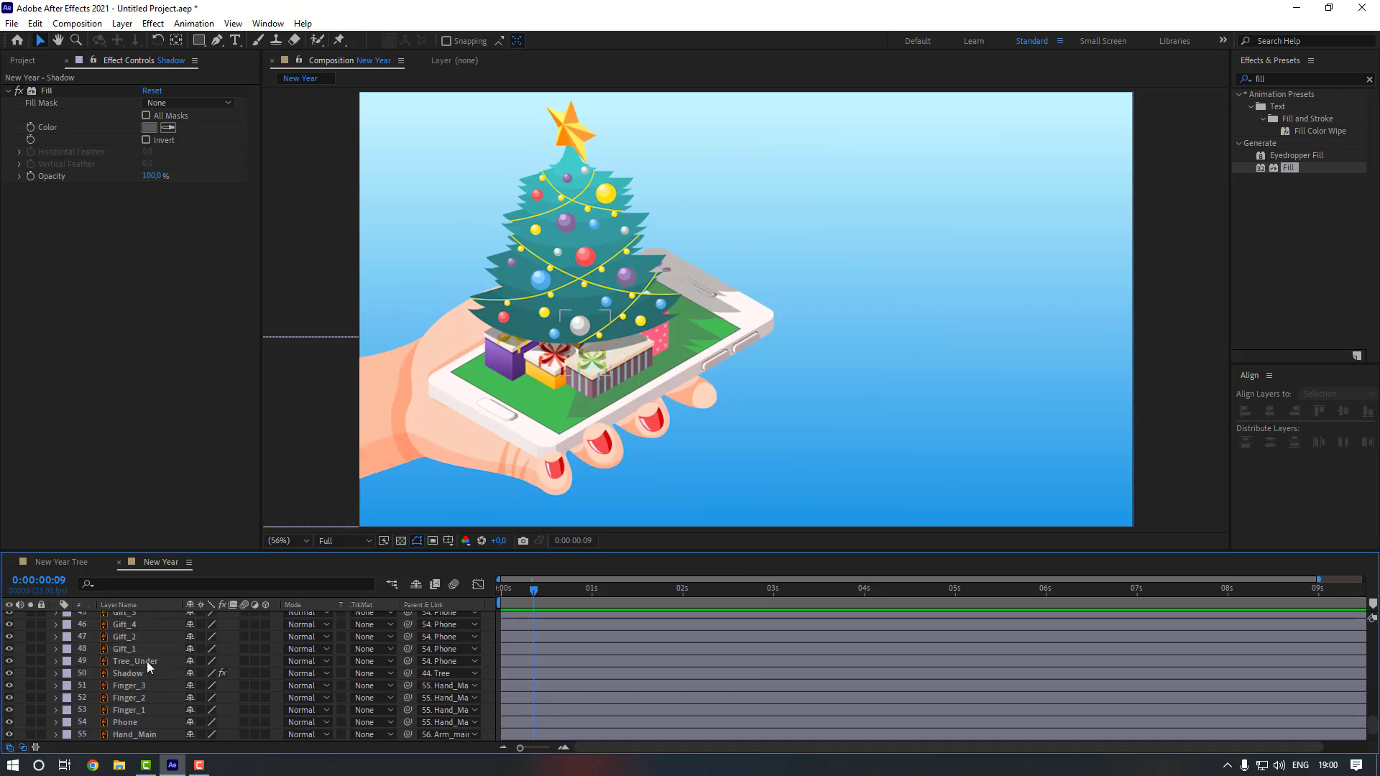
click(137, 661)
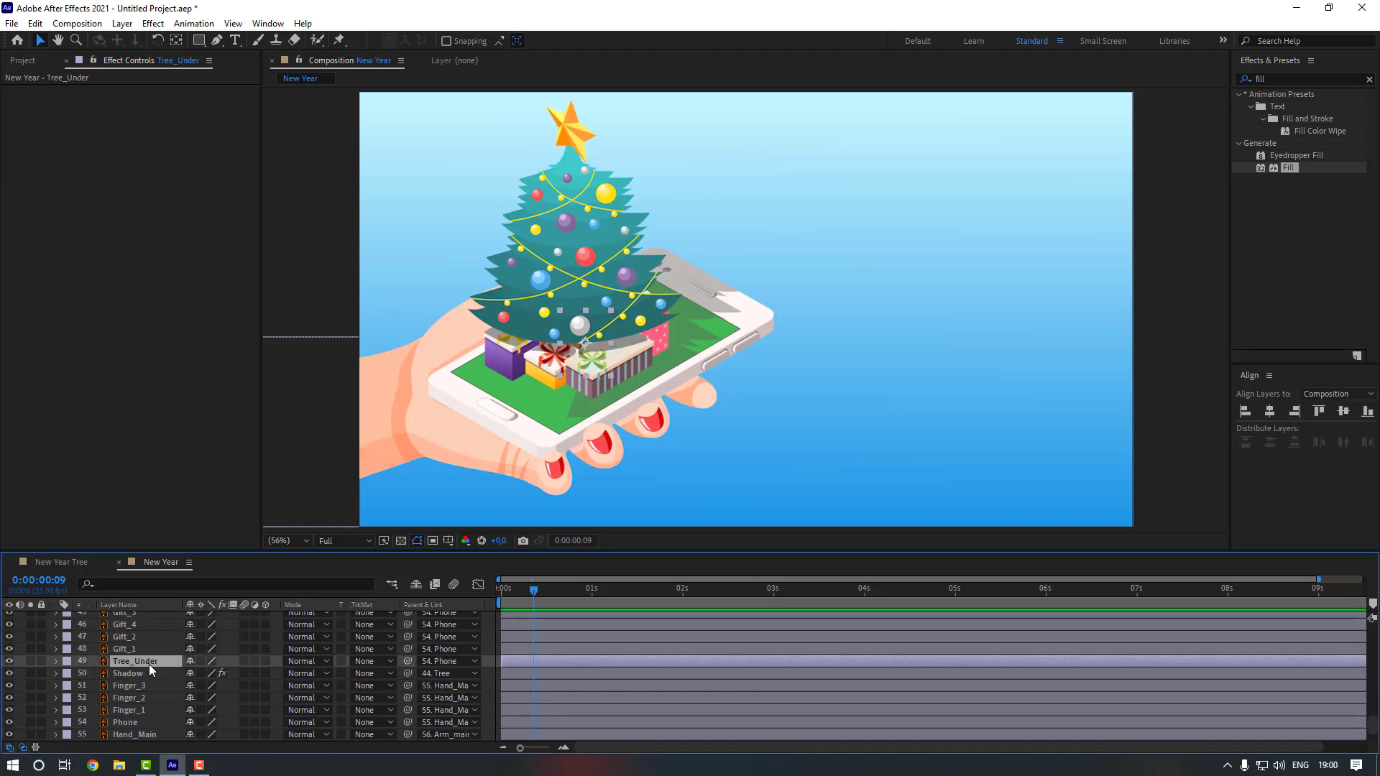
key(r)
click(92, 673)
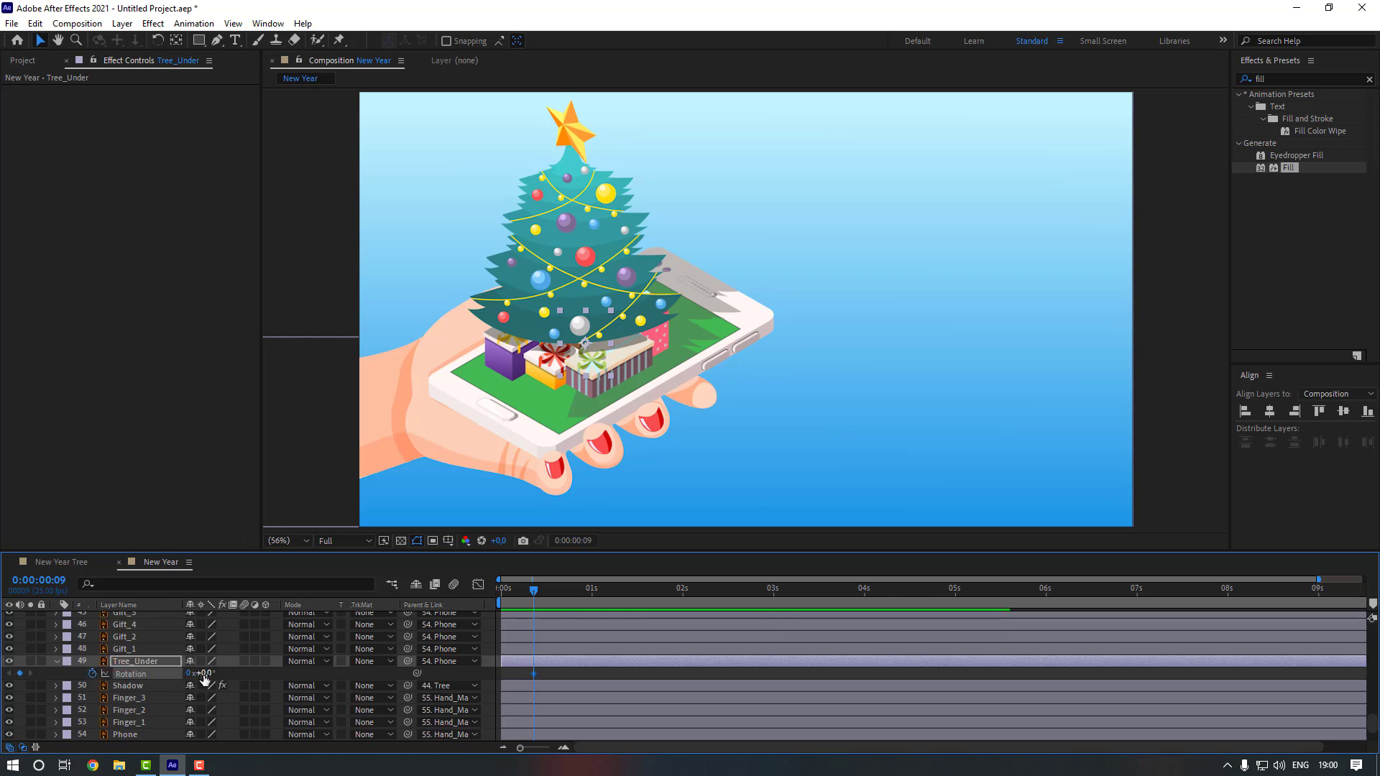
drag(207, 674, 213, 673)
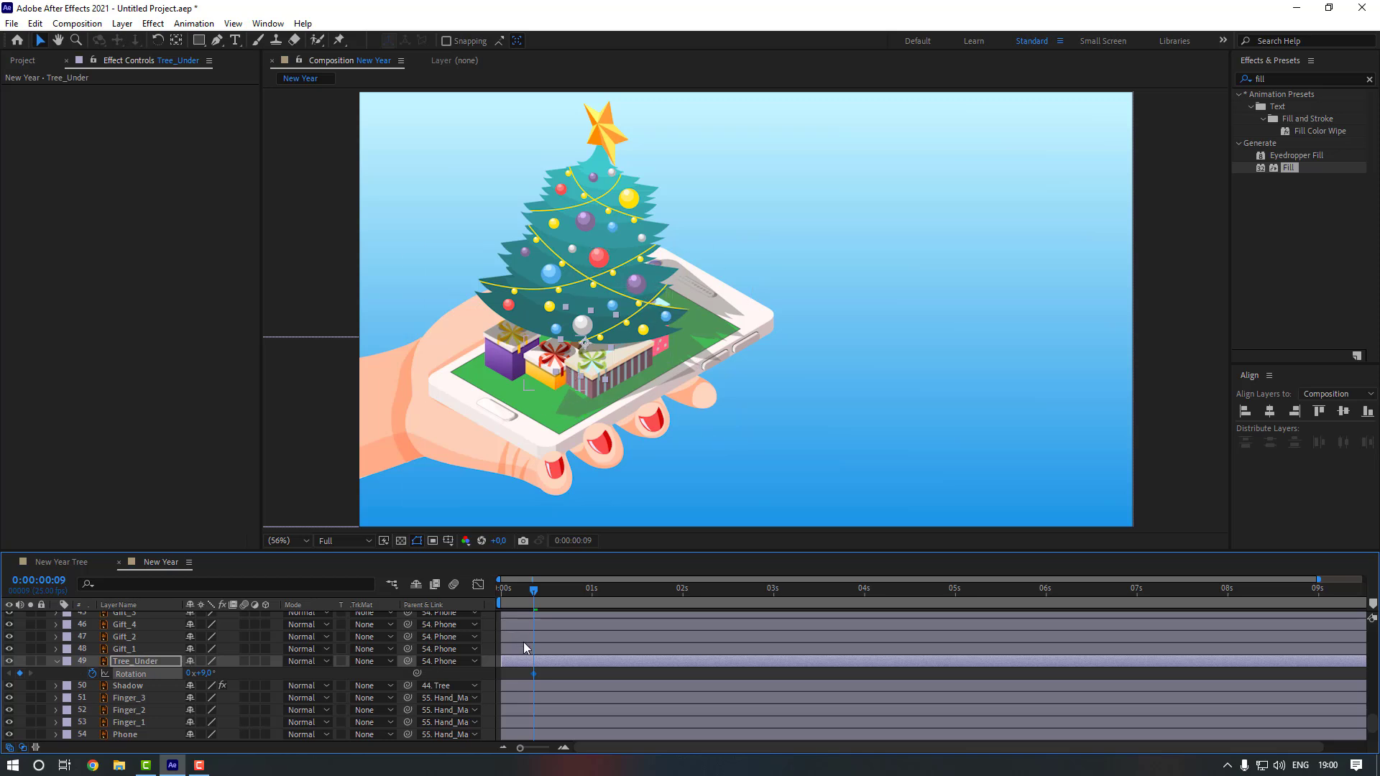
- Undo the 9° rotation on Tree_Under and parent the Shadow layer to Phone
key(ctrl+z)
click(201, 679)
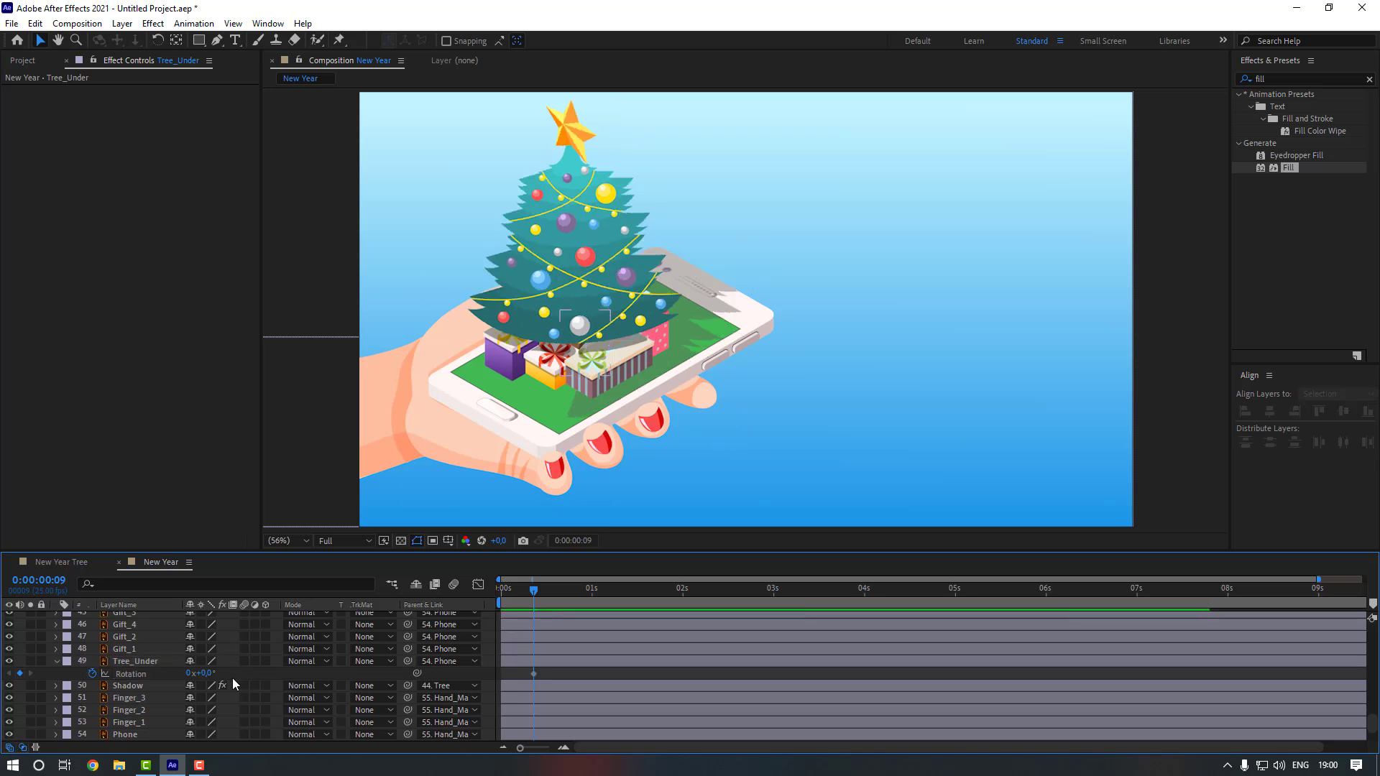
click(144, 686)
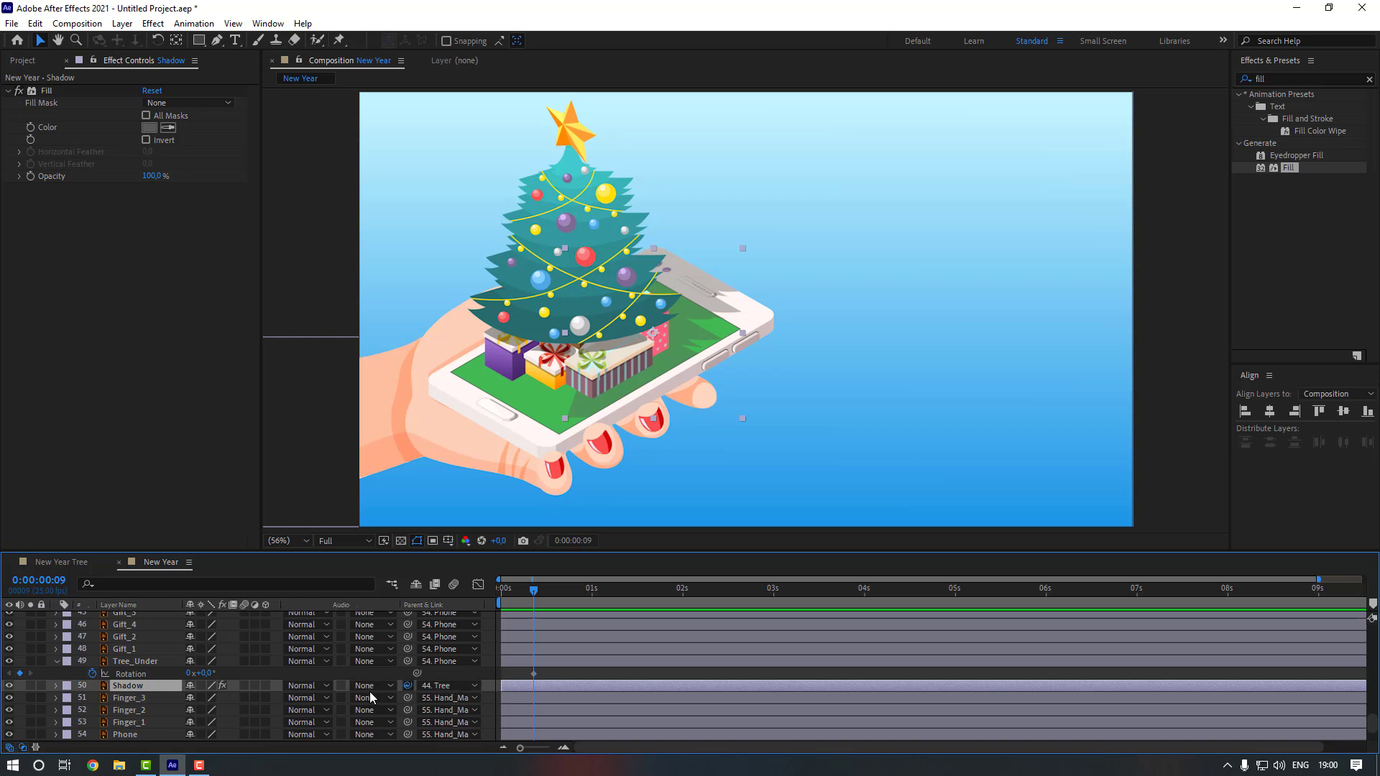
drag(408, 686, 174, 690)
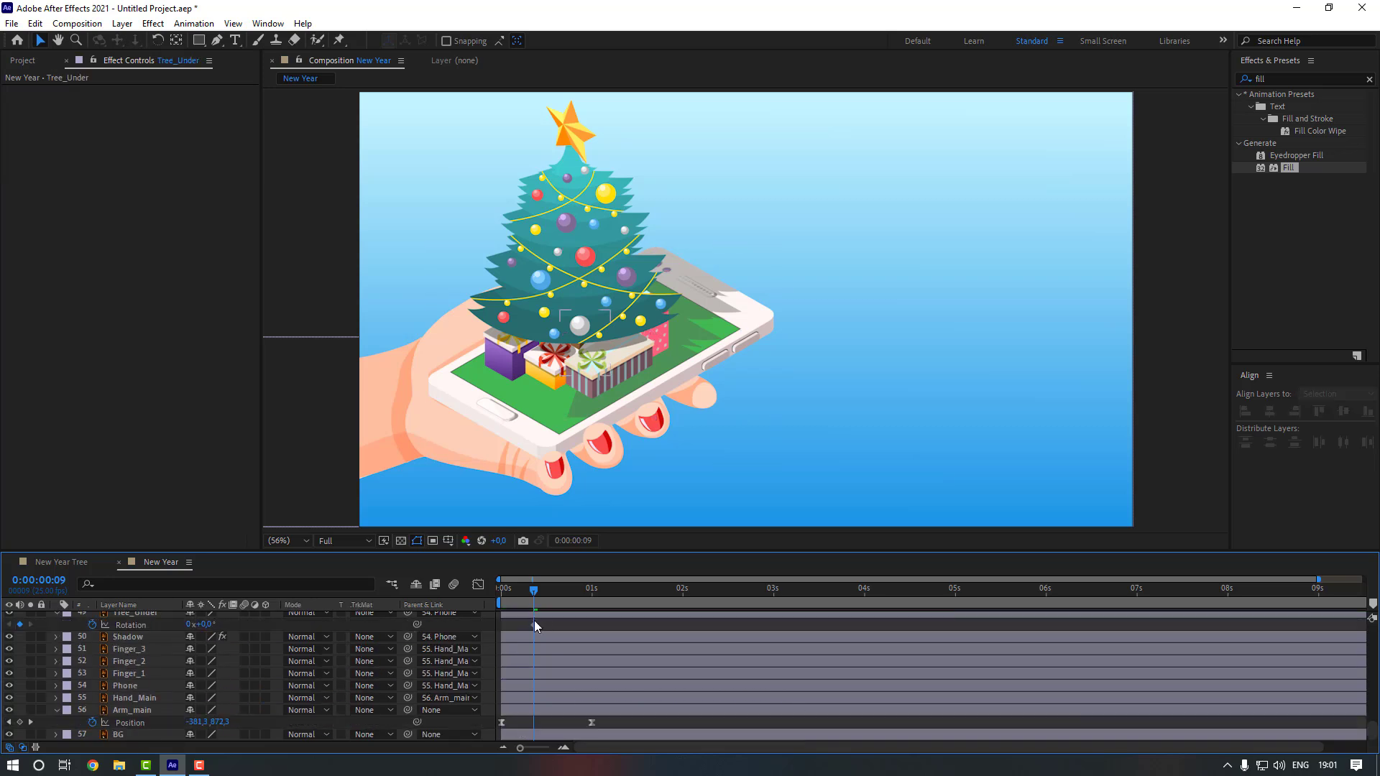
- Move Tree_Under's 0° Rotation keyframe to 0:00:00:00 and add a 6° keyframe at 0:00:00:13
drag(533, 624, 514, 626)
mouse_move(528, 598)
mouse_down()
mouse_move(592, 598)
mouse_move(551, 603)
mouse_up()
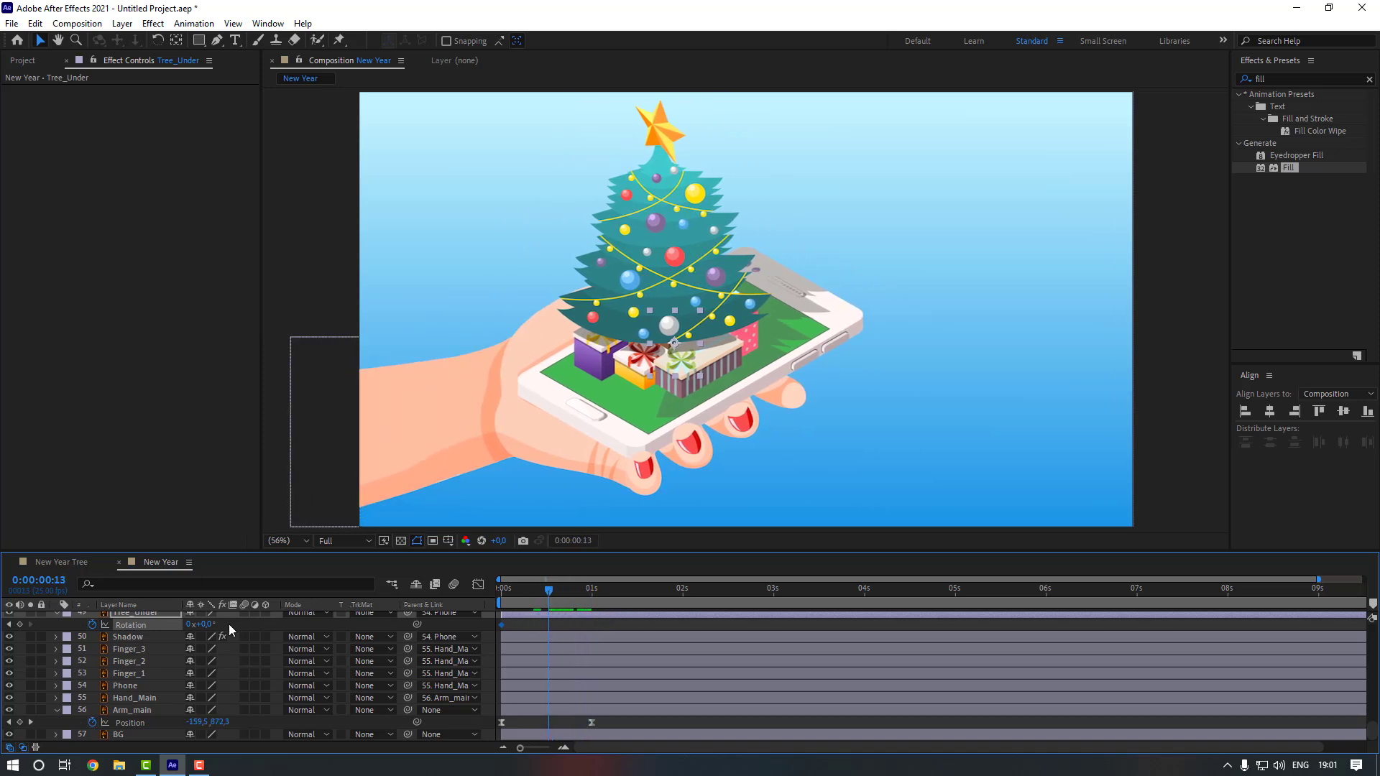
click(206, 624)
text(6)
key(Return)
- Add Tree_Under Rotation keyframes of -4° at 0:00:00:23 and 2° at 0:00:01:08
key(space)
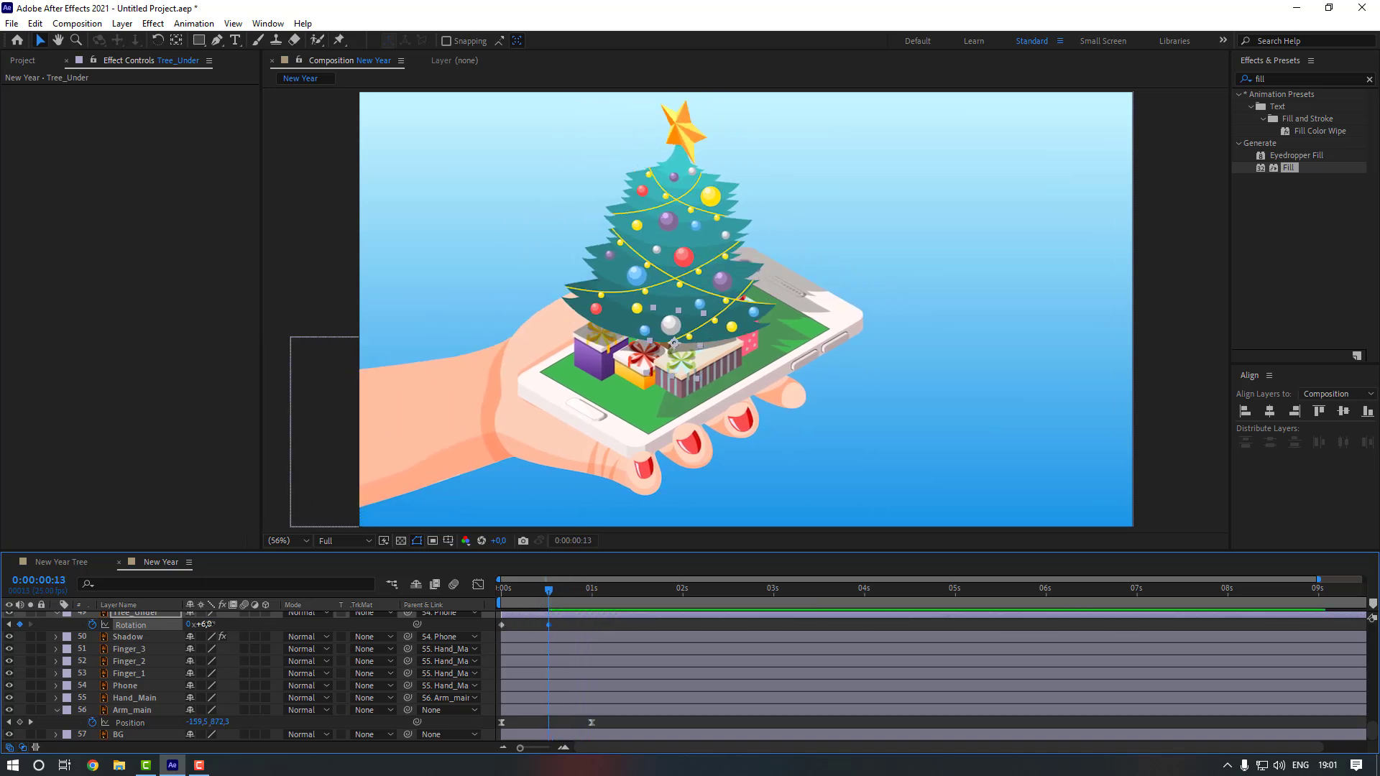
click(207, 625)
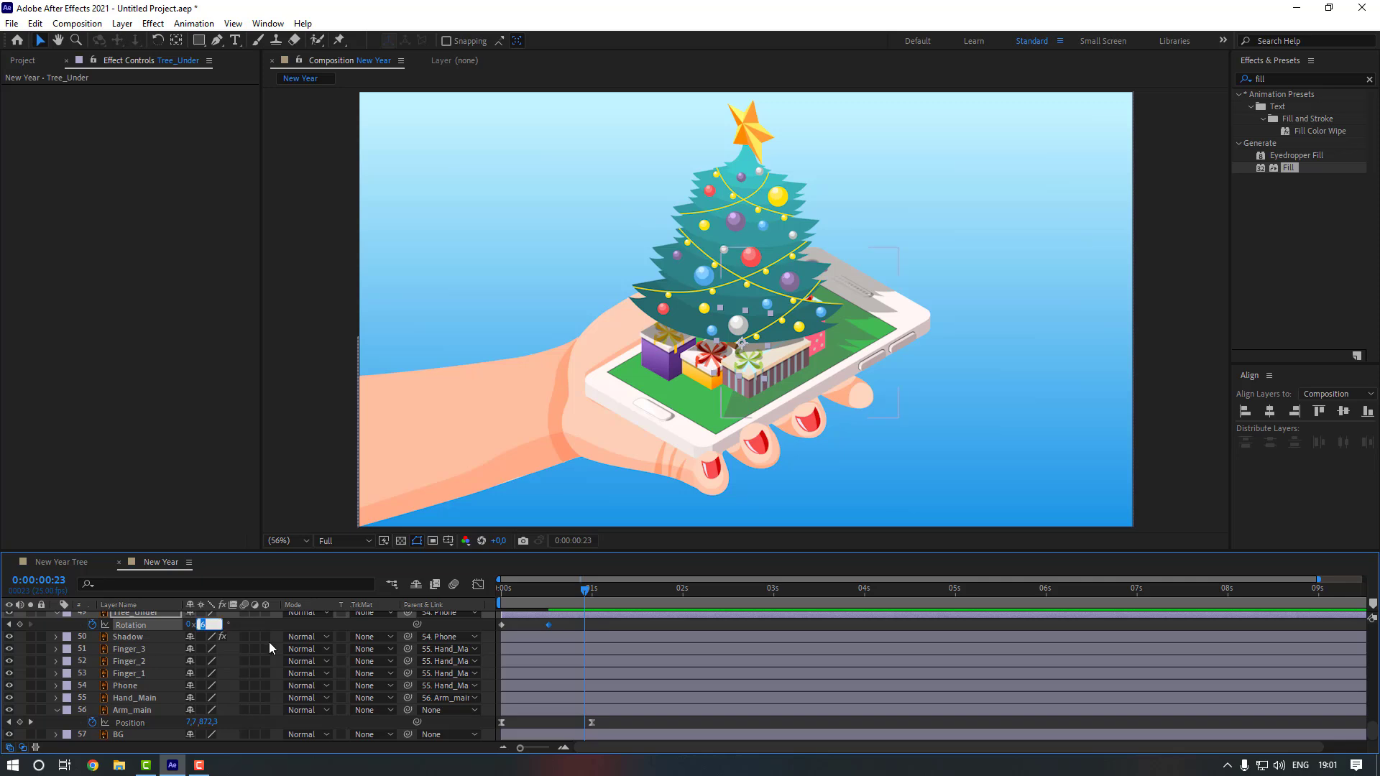
text(-4)
key(Return)
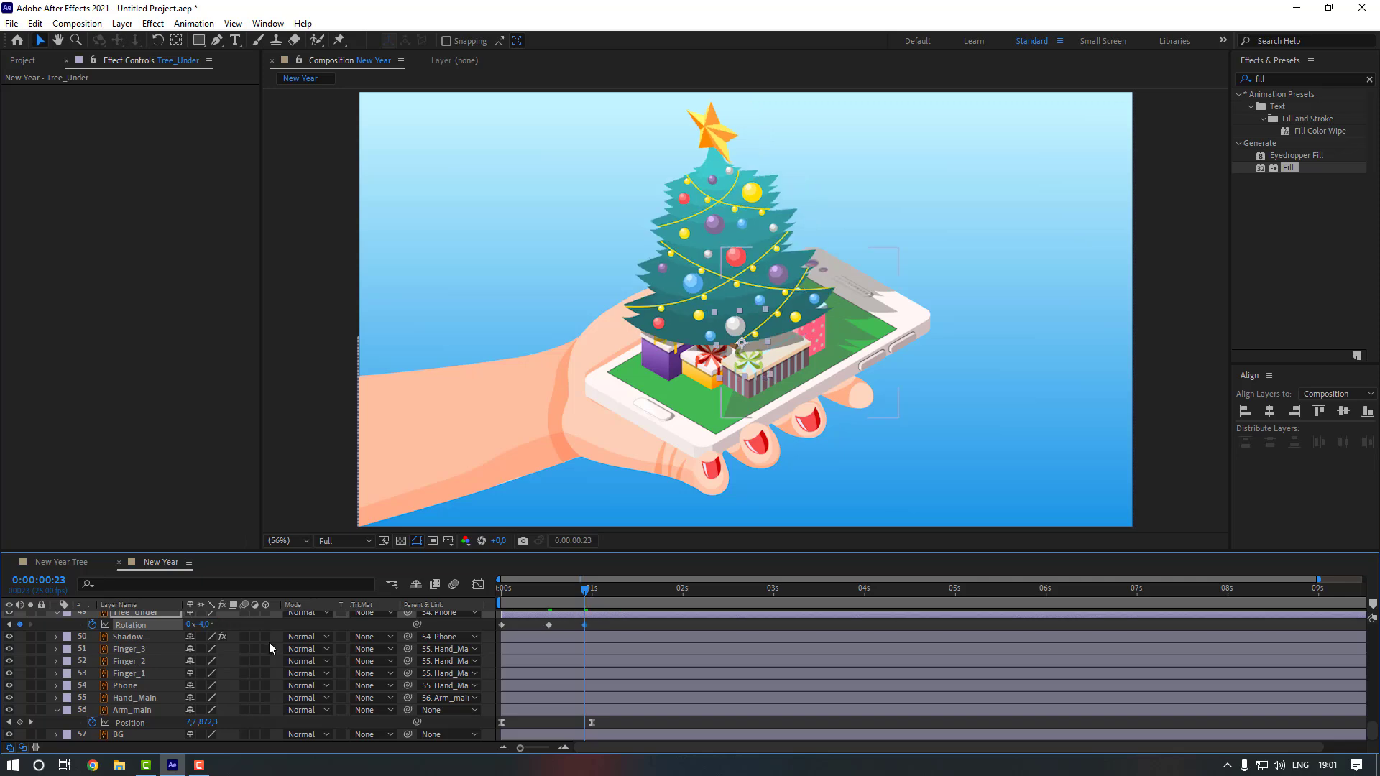
key(shift+Page_Down)
click(205, 624)
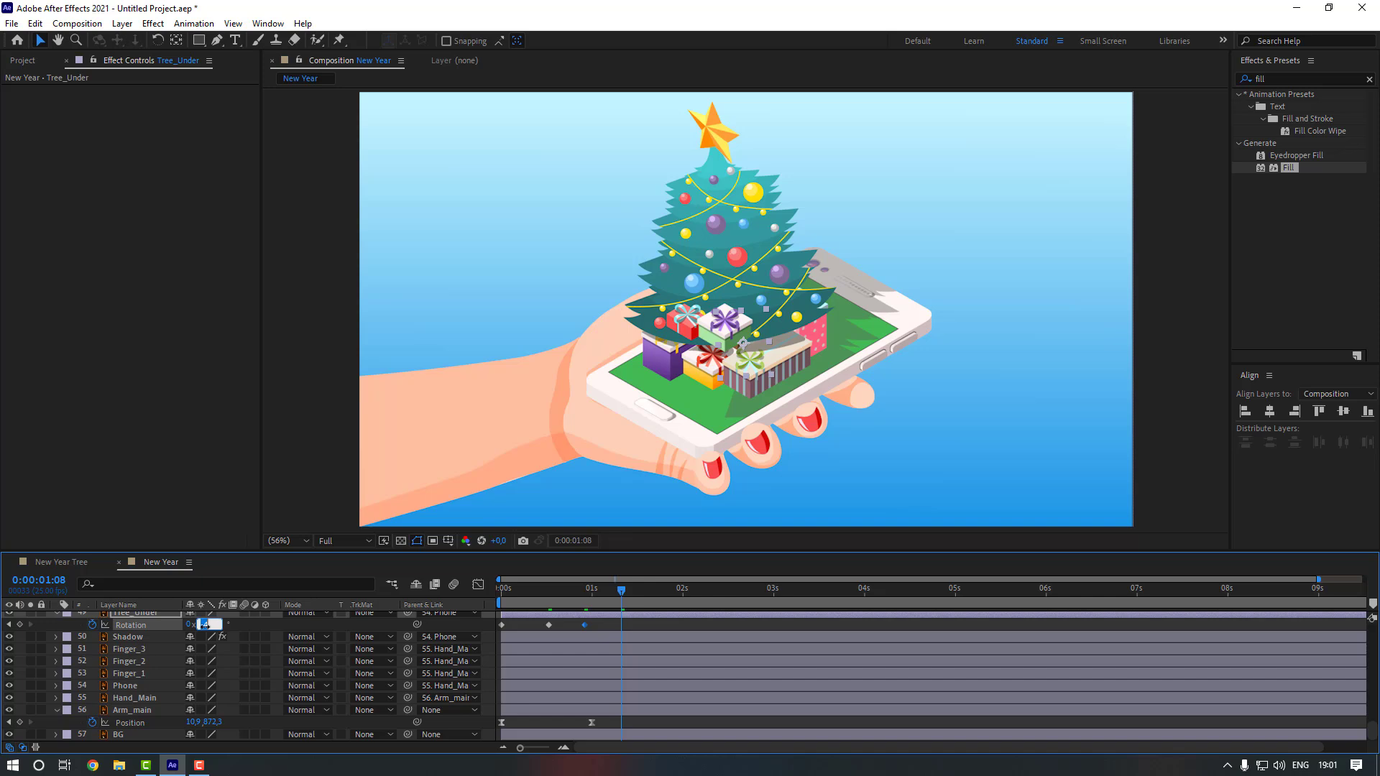
text(2)
key(Return)
- Add Tree_Under Rotation keyframes of -1° at 0:00:01:18 and 0° at 0:00:02:03
key(shift+Page_Down)
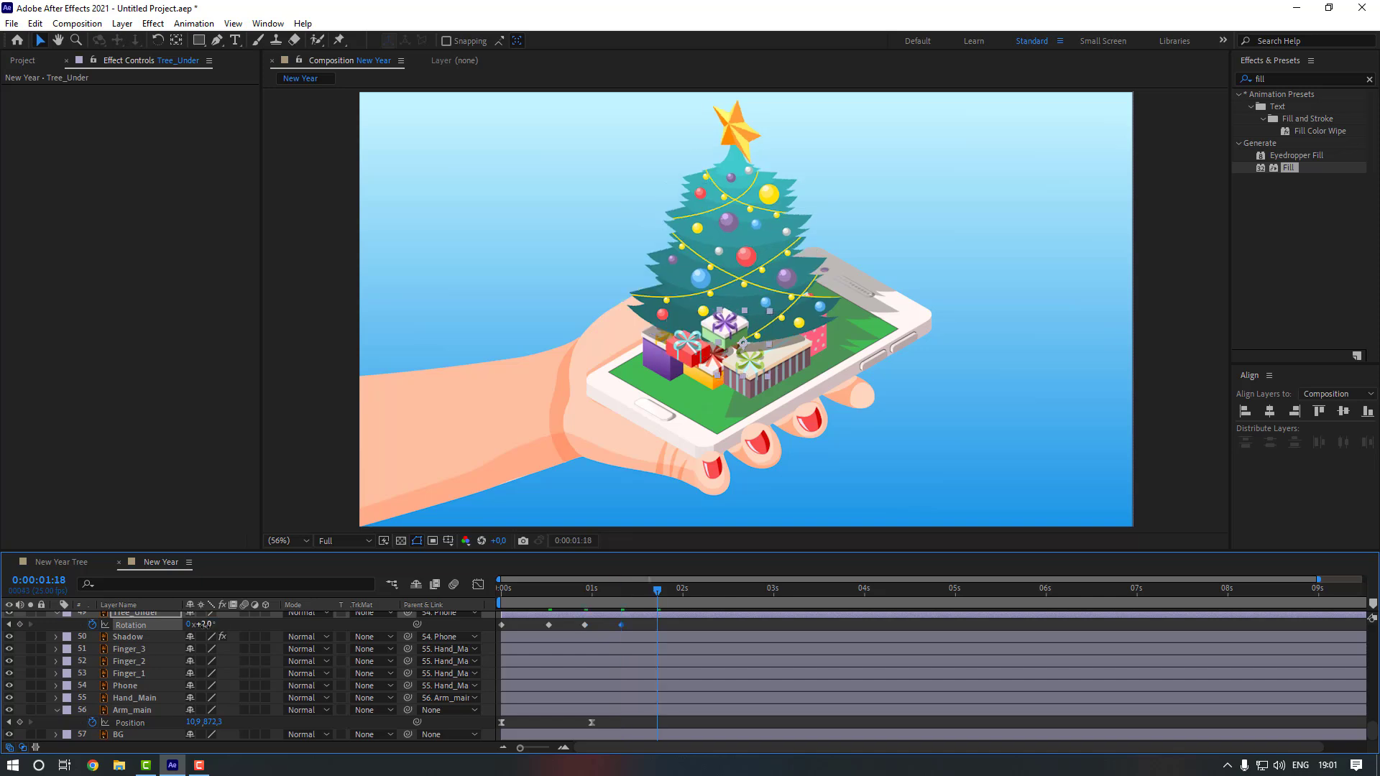
click(205, 625)
text(-1)
key(Return)
key(shift+Page_Down)
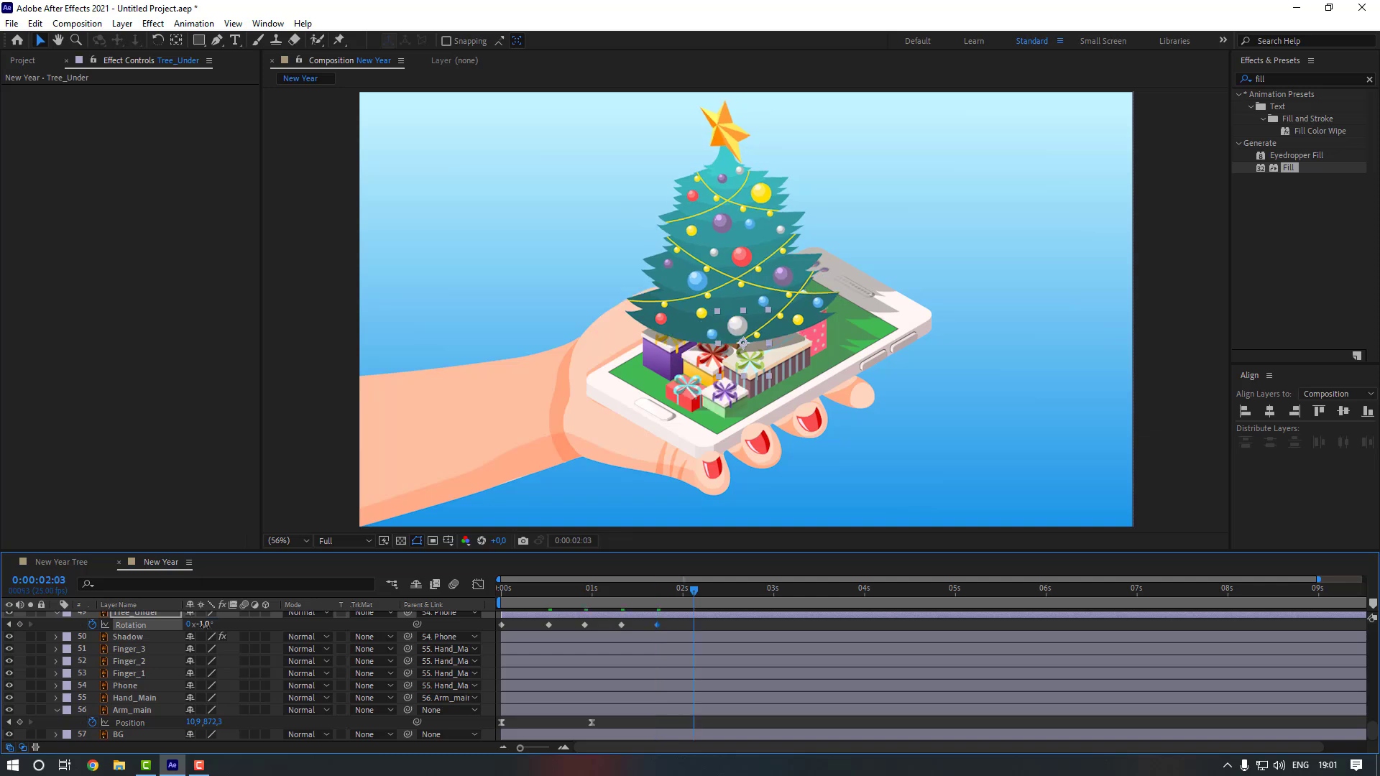
click(205, 625)
text(0)
key(Return)
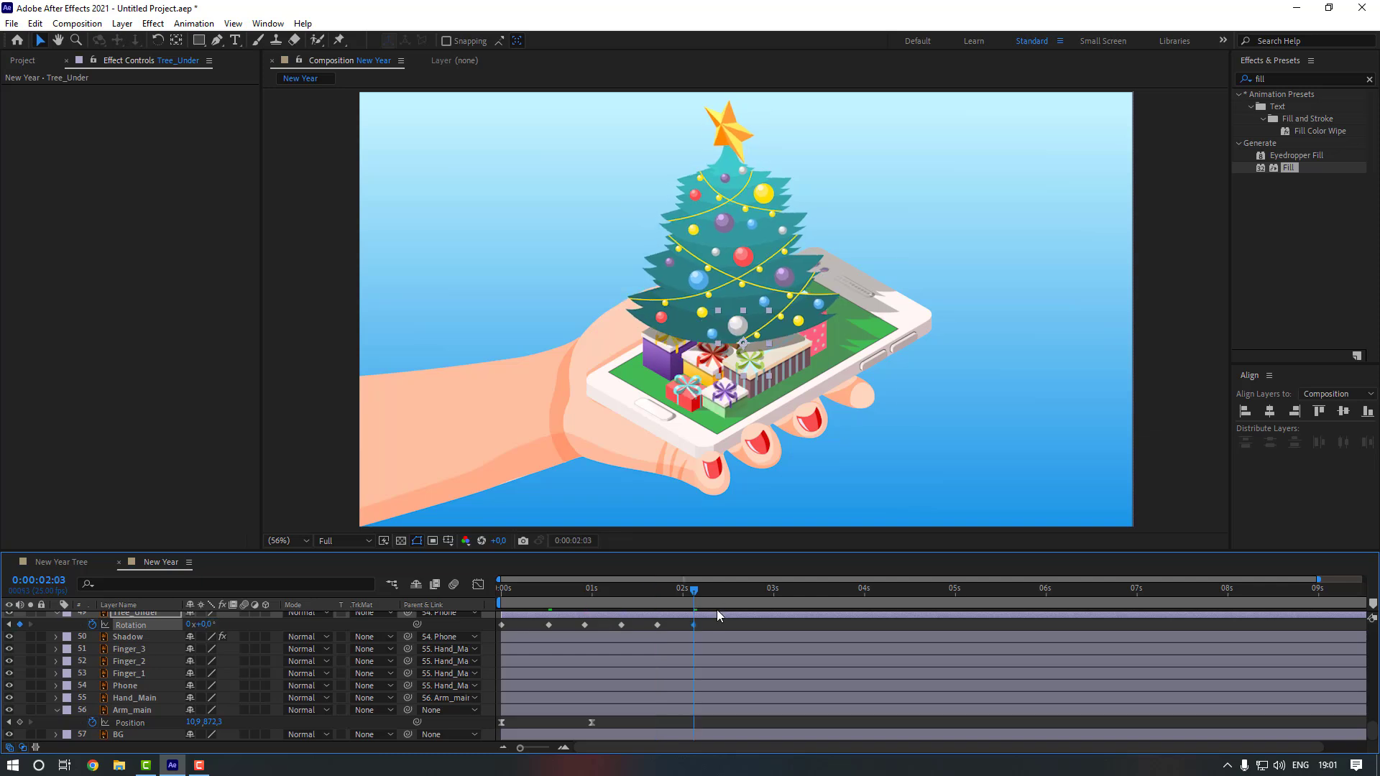
- Apply Easy Ease to all Tree_Under Rotation keyframes and preview the tree's sway from the start
drag(715, 620, 496, 628)
right_click(548, 624)
mouse_move(670, 615)
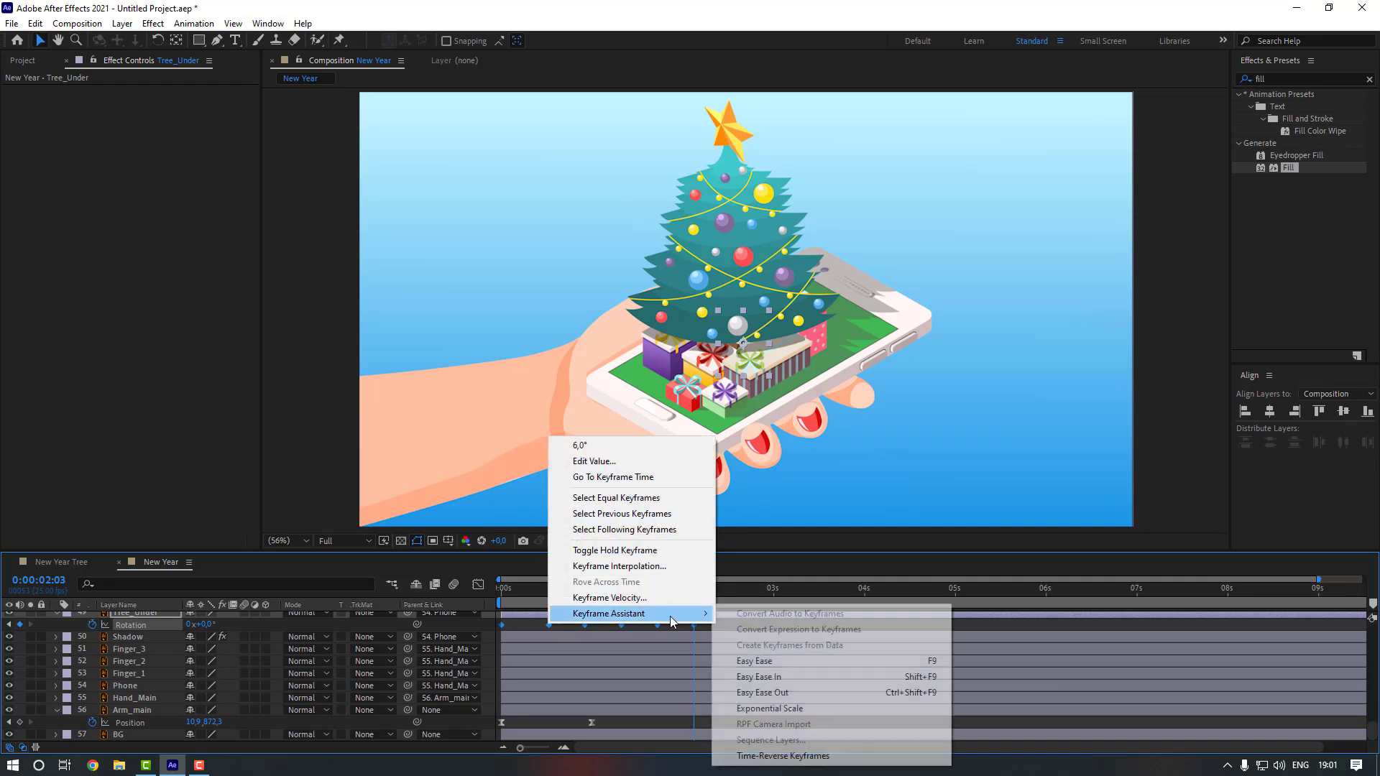
click(754, 660)
key(Home)
key(space)
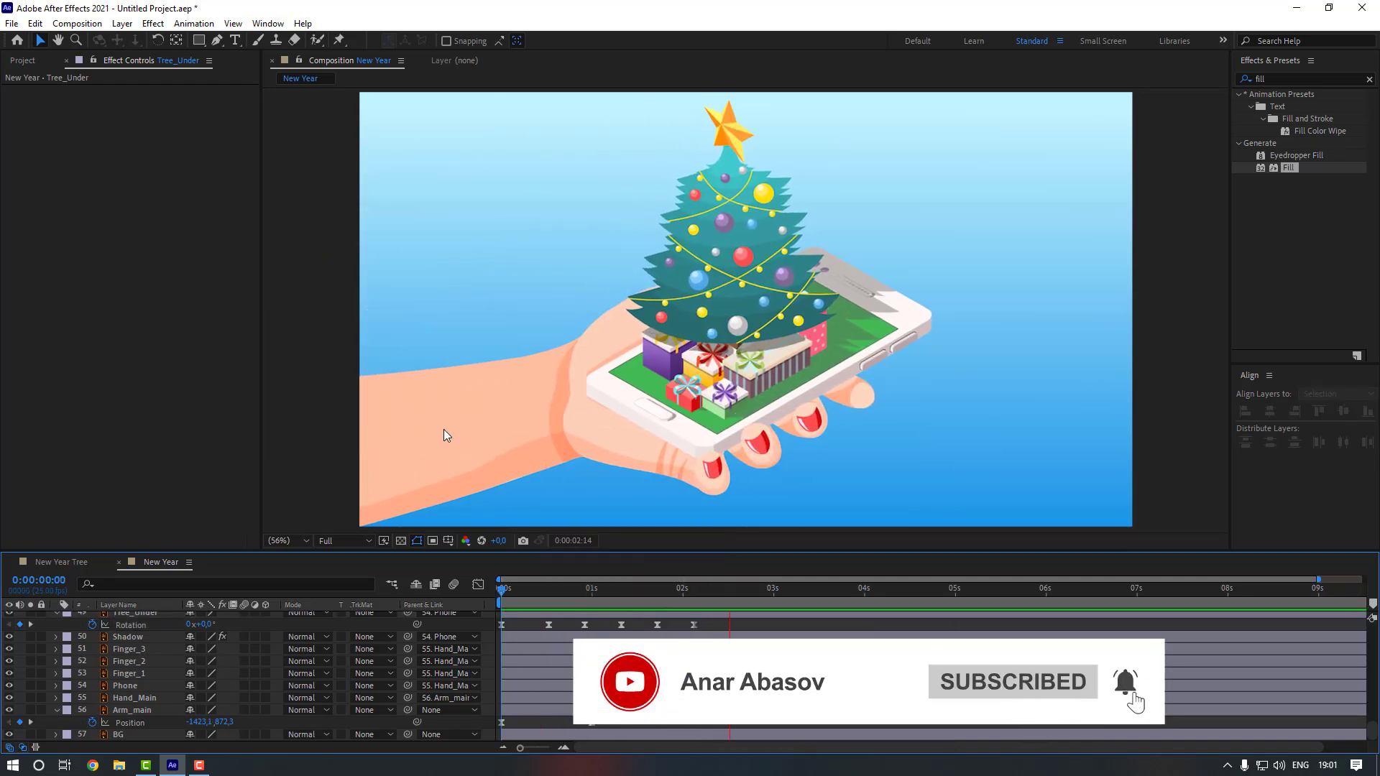
- Compress the last five Tree_Under Rotation keyframes proportionally to end shortly before the 2-second mark, and preview the composition
drag(715, 624, 542, 627)
alt+drag(696, 627, 674, 628)
click(657, 624)
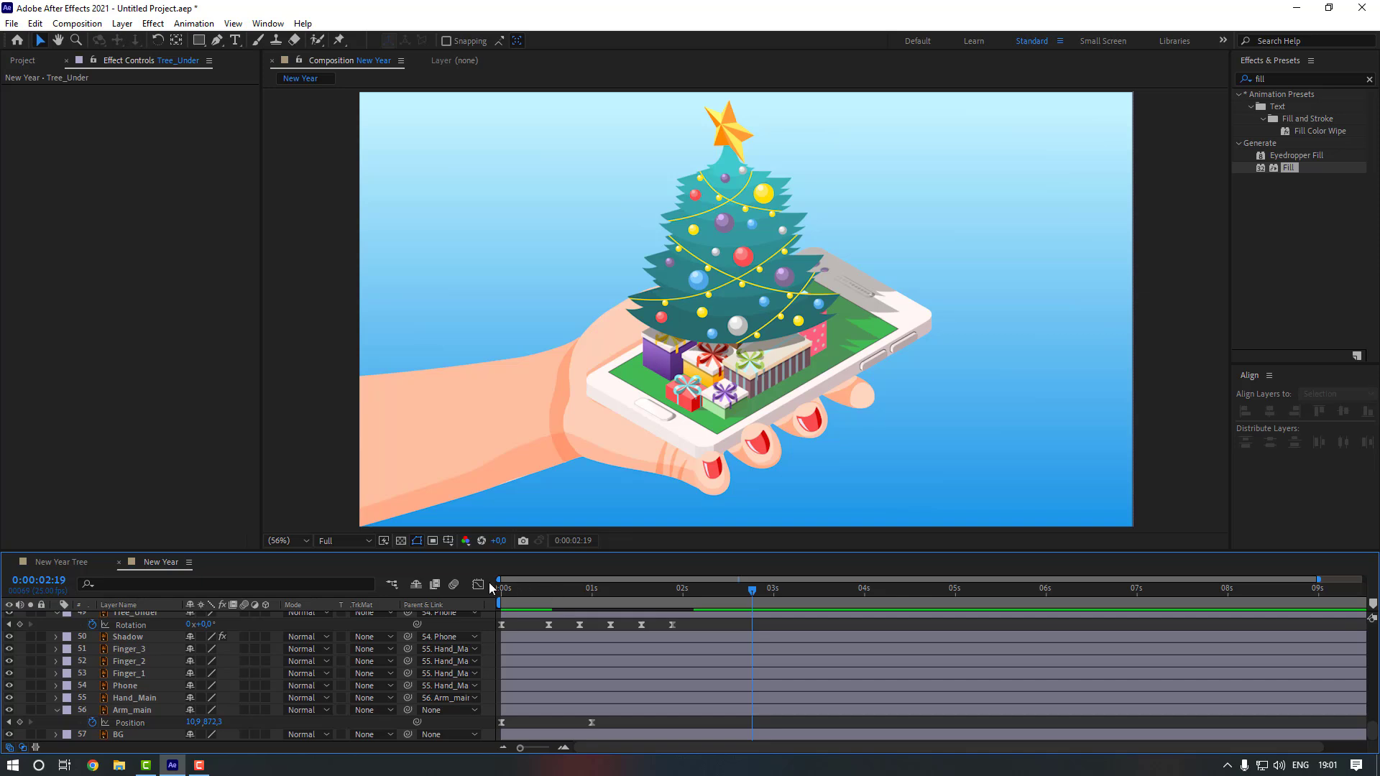
key(Home)
key(space)
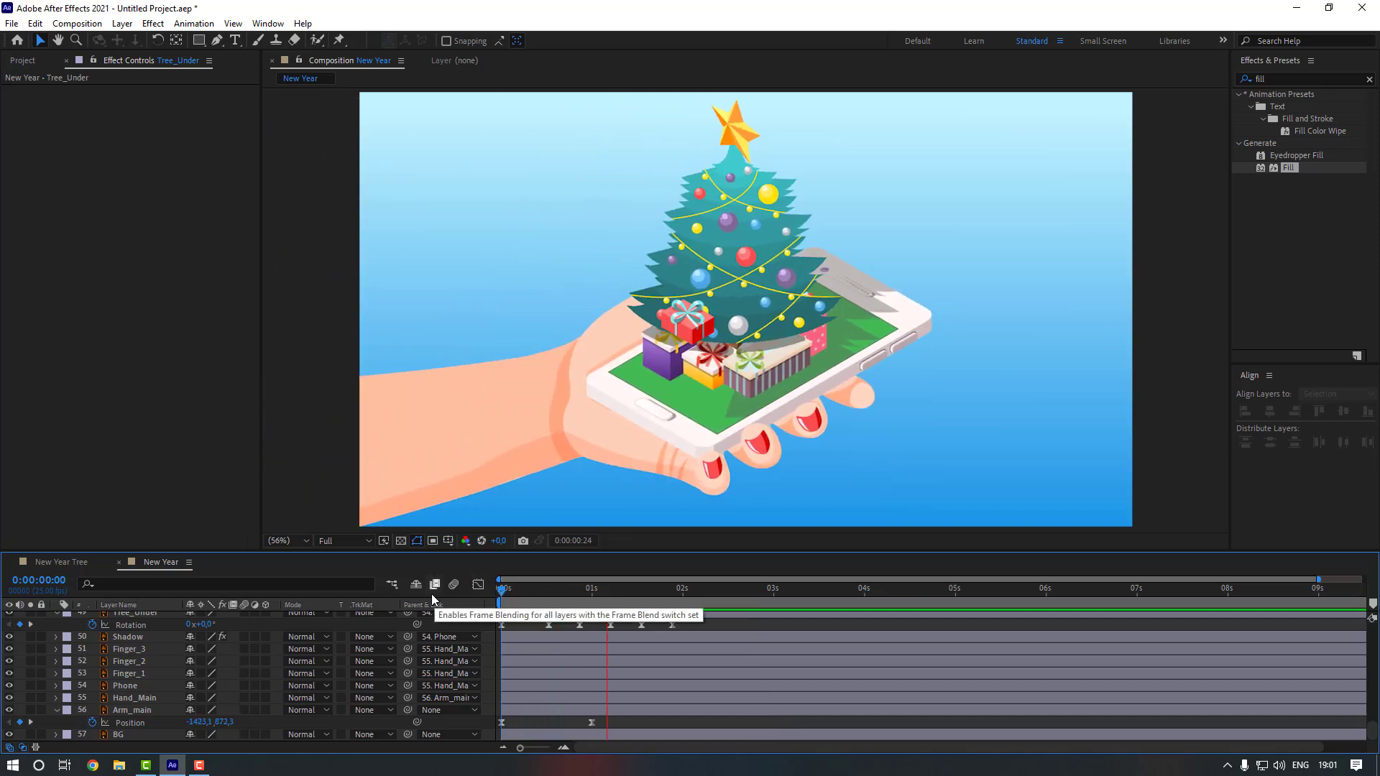
key(space)
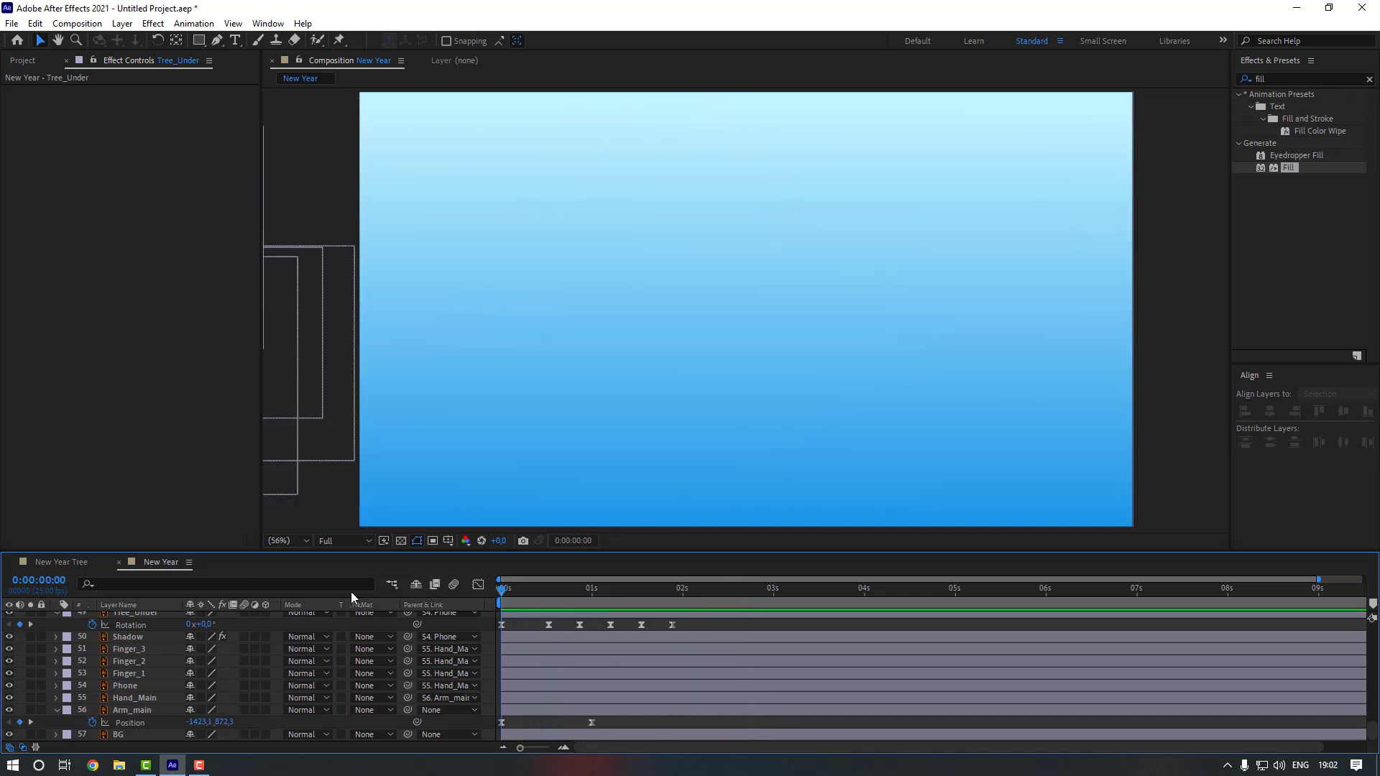
key(space)
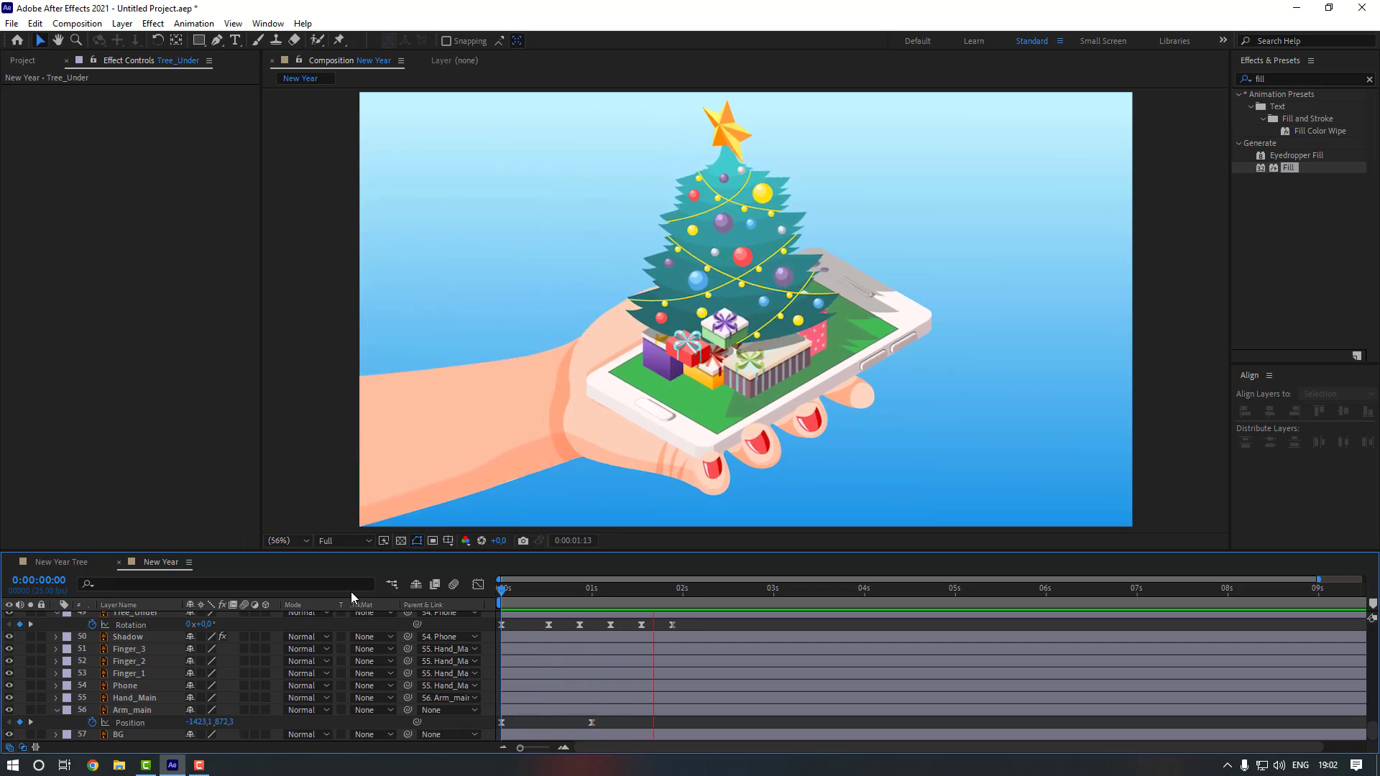
key(space)
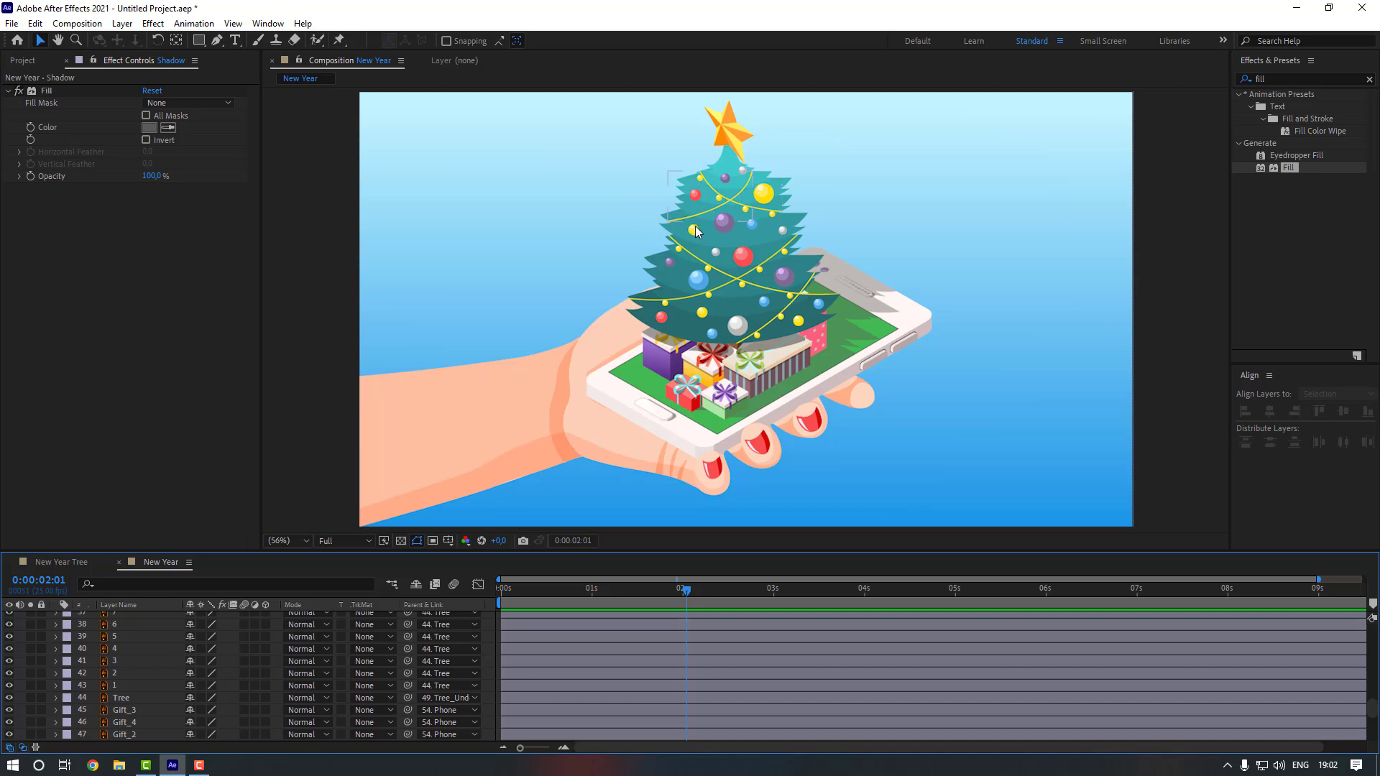
- Solo the Line_1 garland layer and enlarge it in the composition view
scroll(126, 679, up, 10)
click(136, 710)
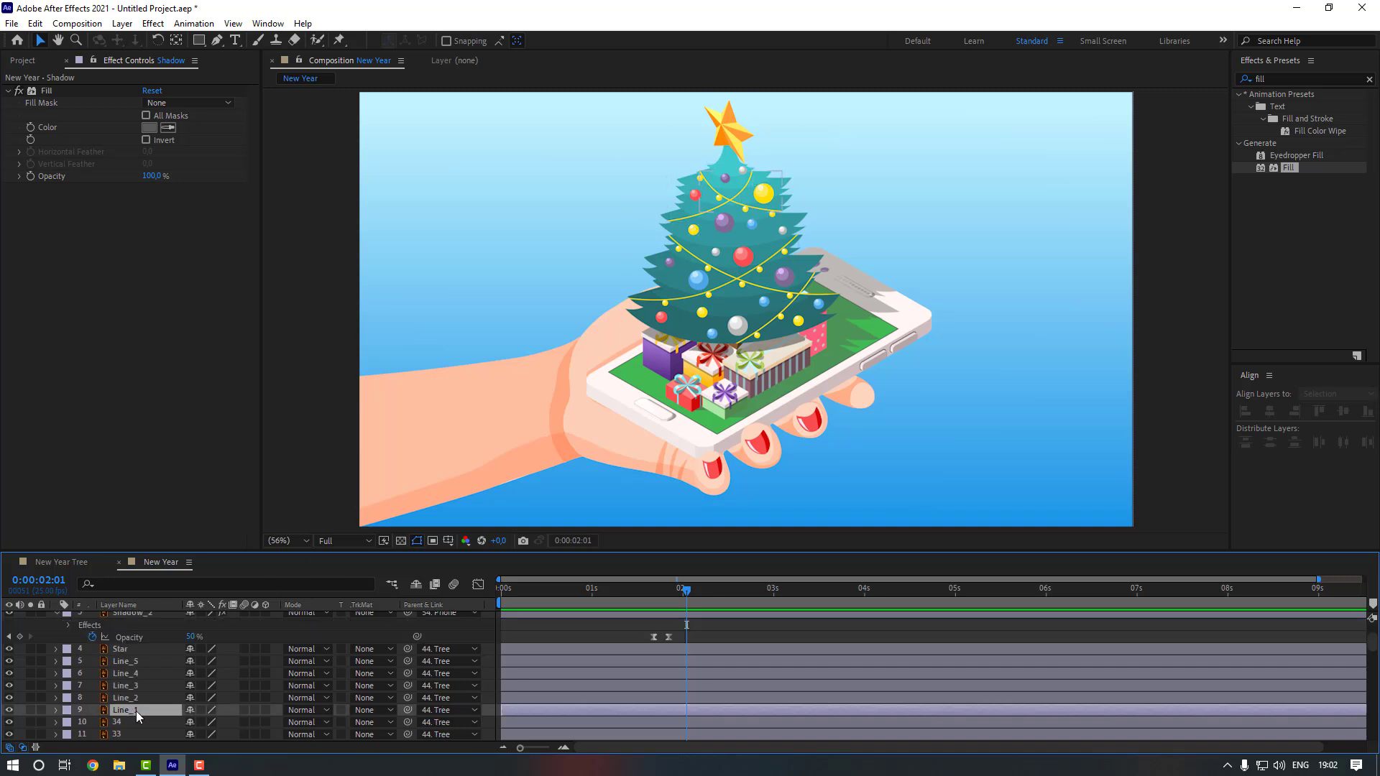
click(30, 710)
drag(672, 205, 555, 291)
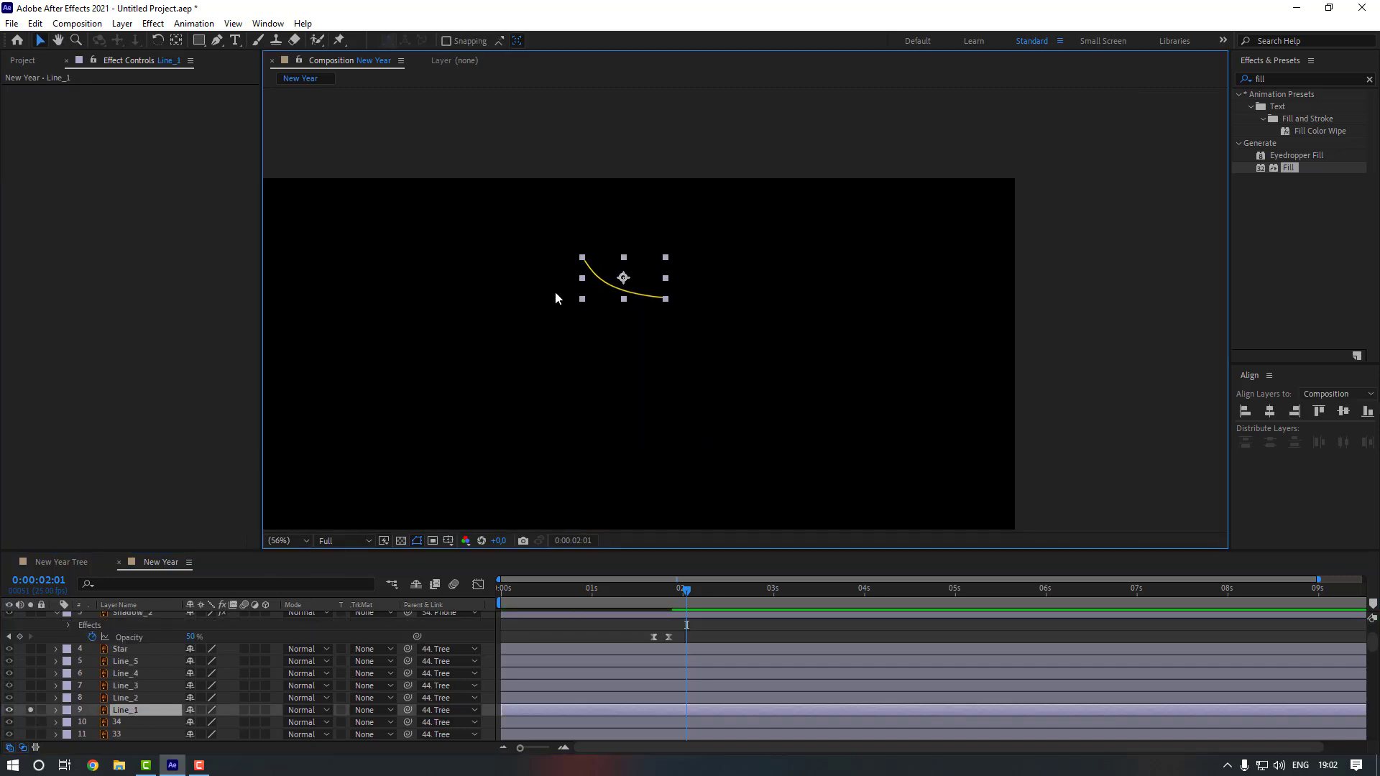
scroll(555, 291, up, 2)
drag(356, 300, 749, 459)
- Draw an open three-point mask path with the Pen tool along the Line_1 garland, curving its middle point to follow the line
click(218, 42)
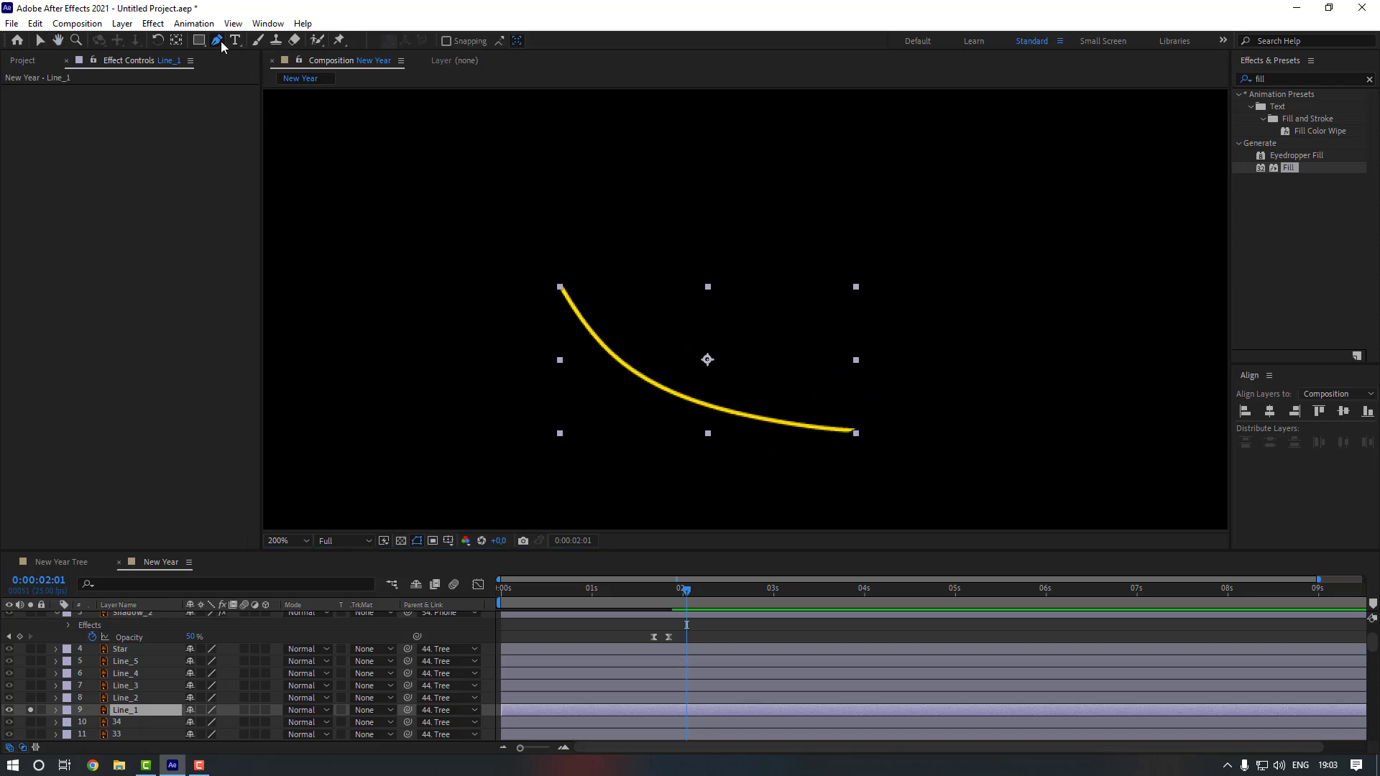
click(562, 288)
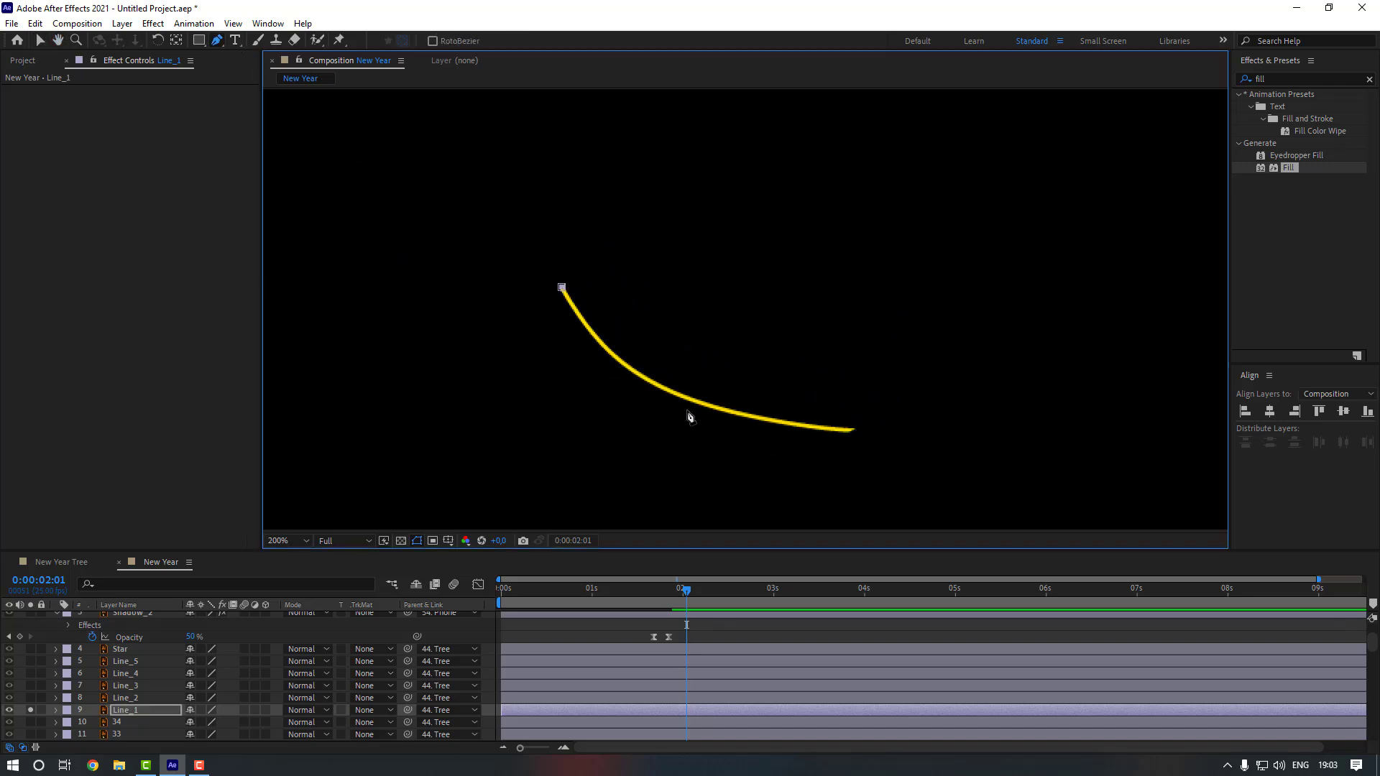
drag(700, 411, 789, 430)
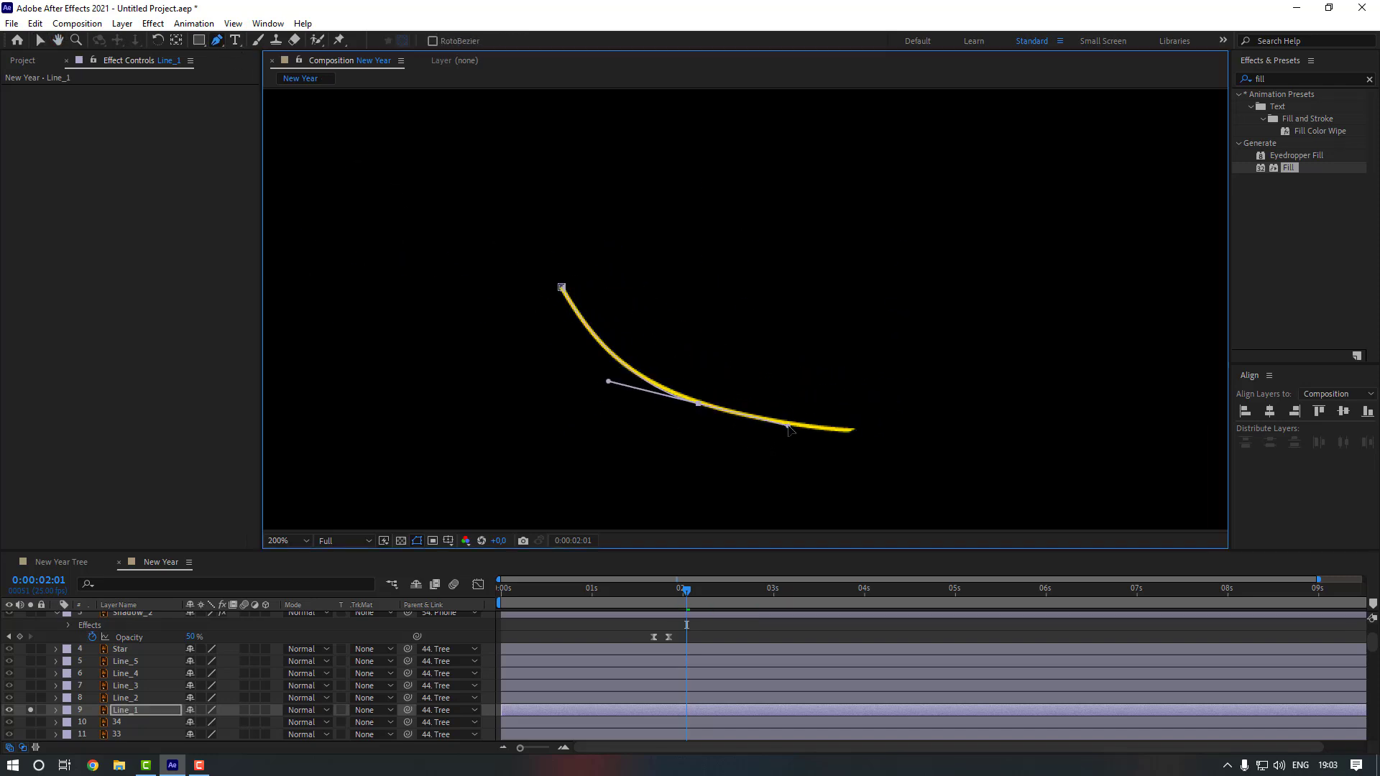
click(852, 434)
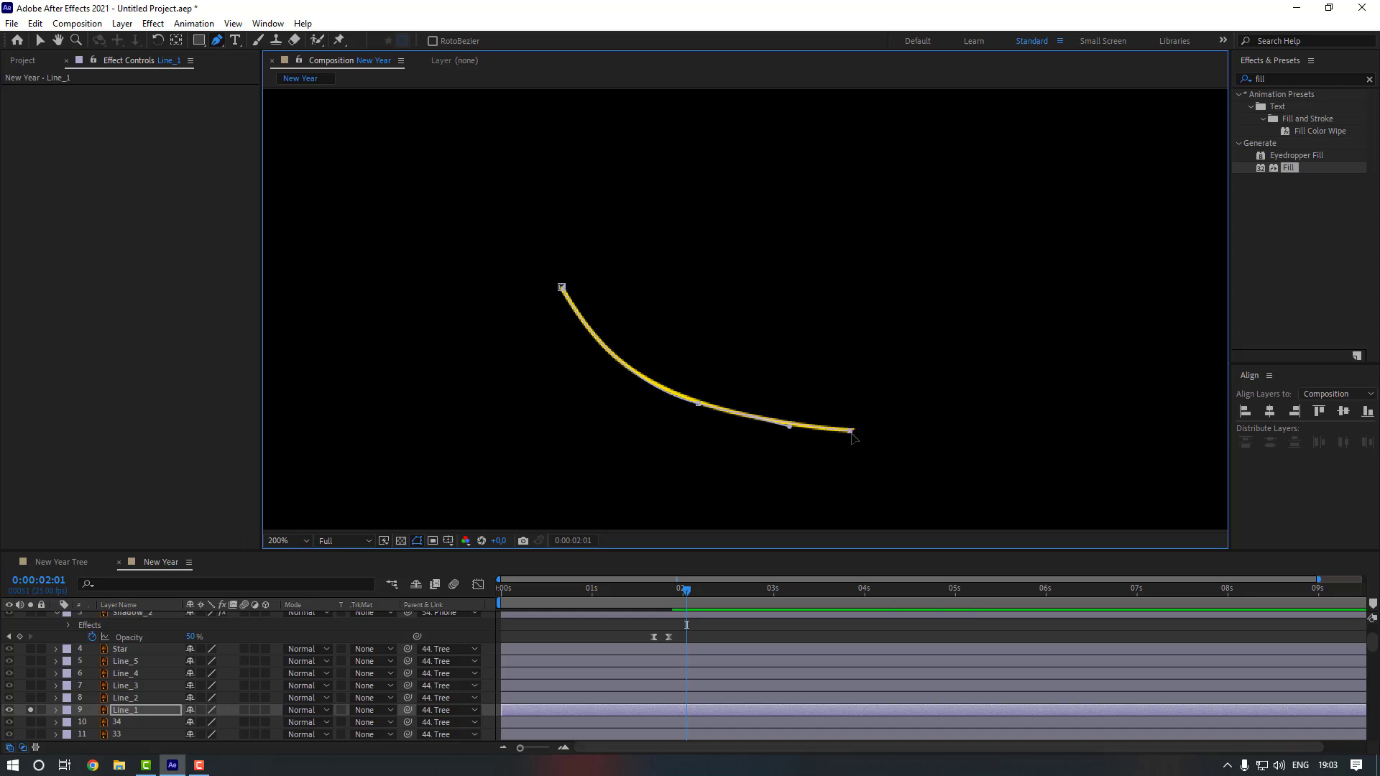
click(699, 404)
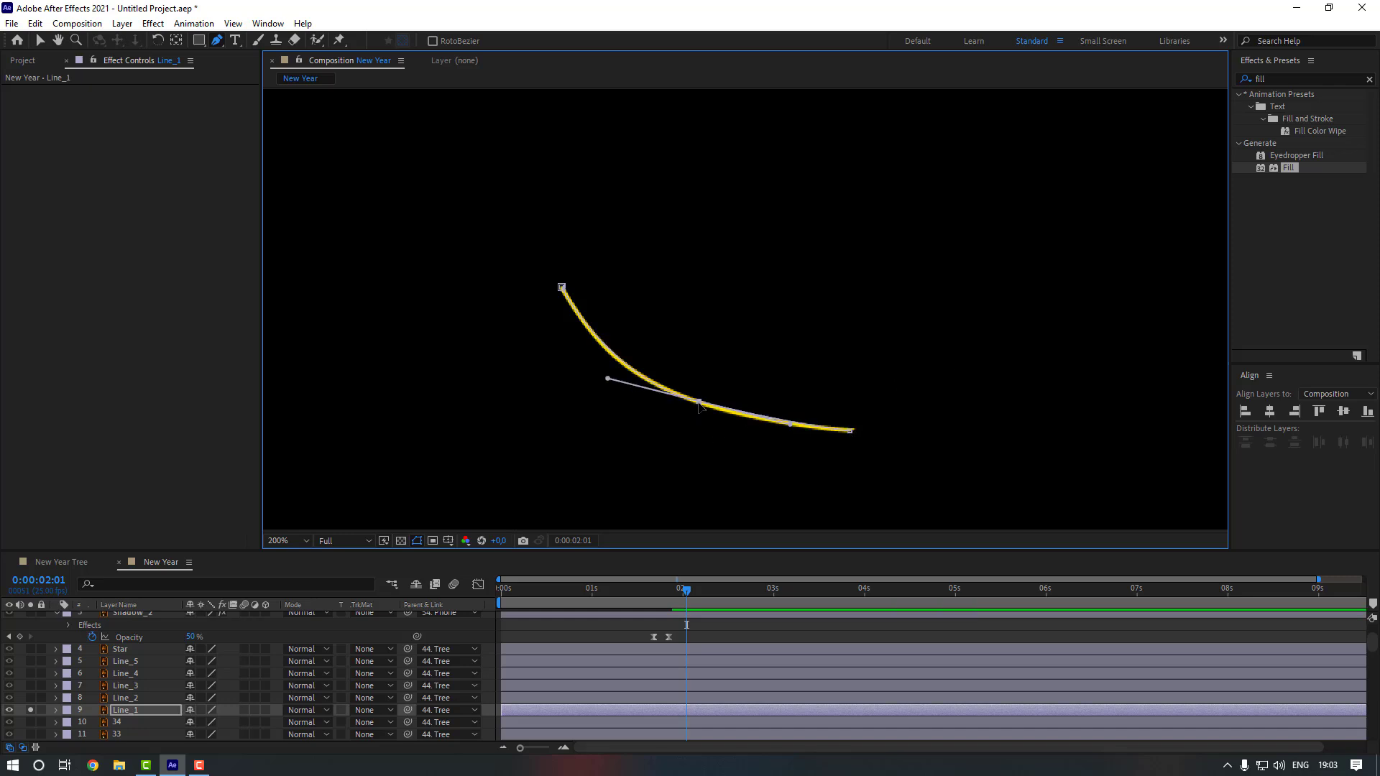
drag(754, 422, 809, 435)
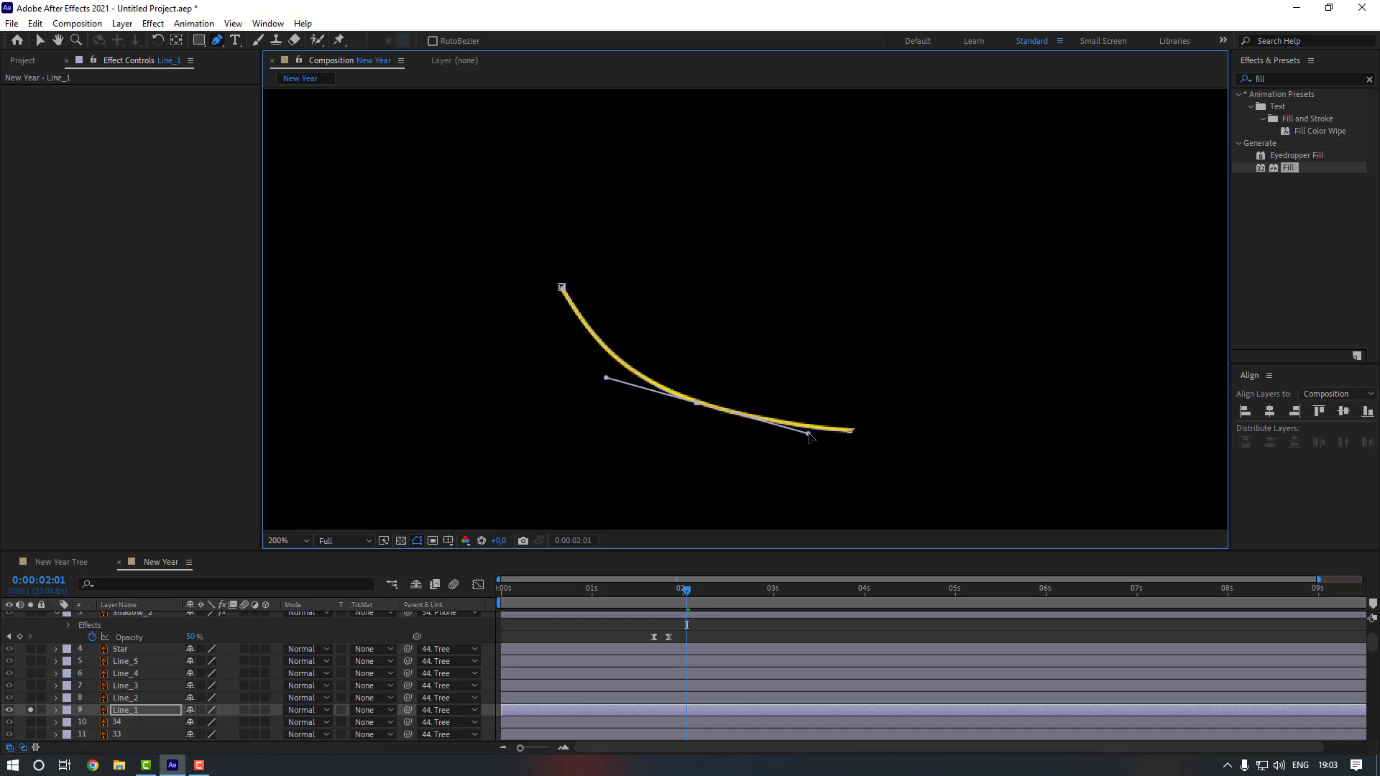
- Apply the Stroke effect to Line_1 and set its Brush Size to 3
click(1279, 79)
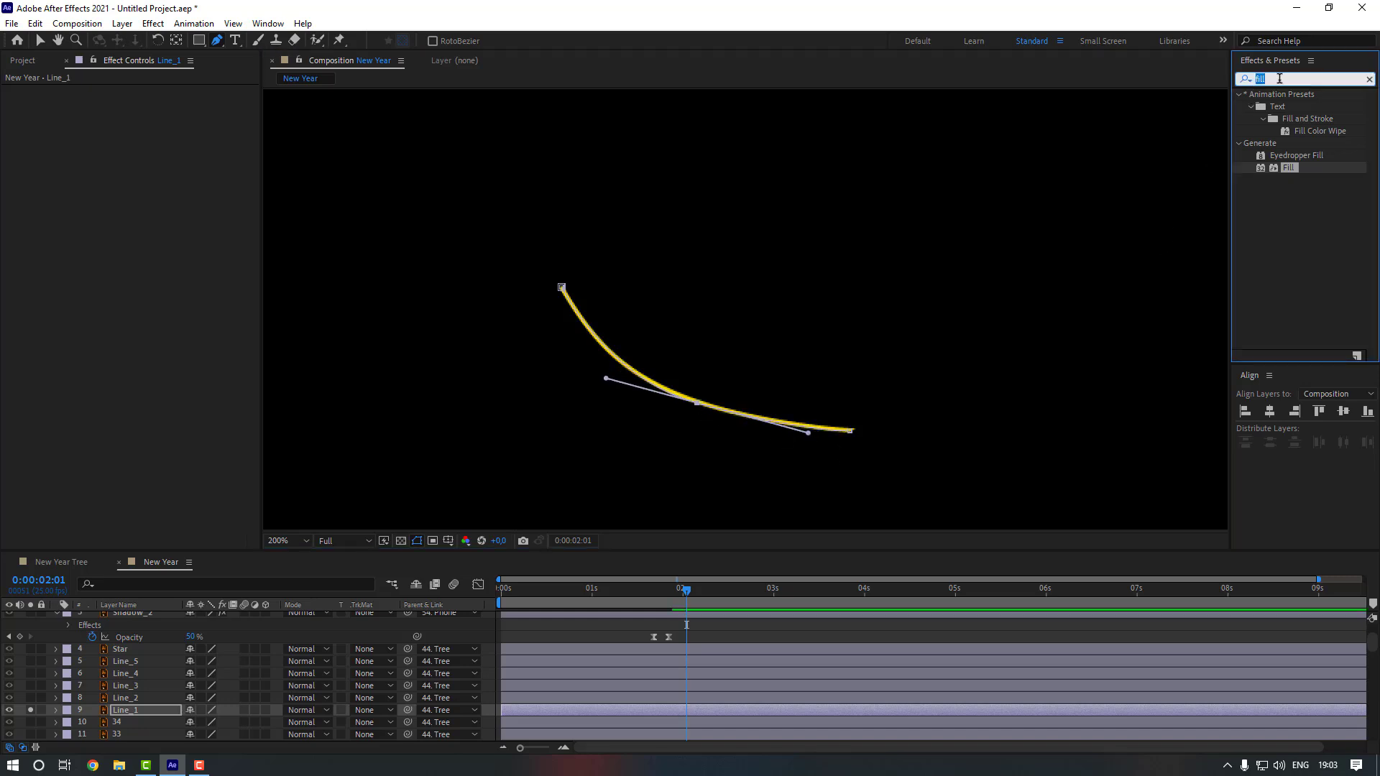
text(strok)
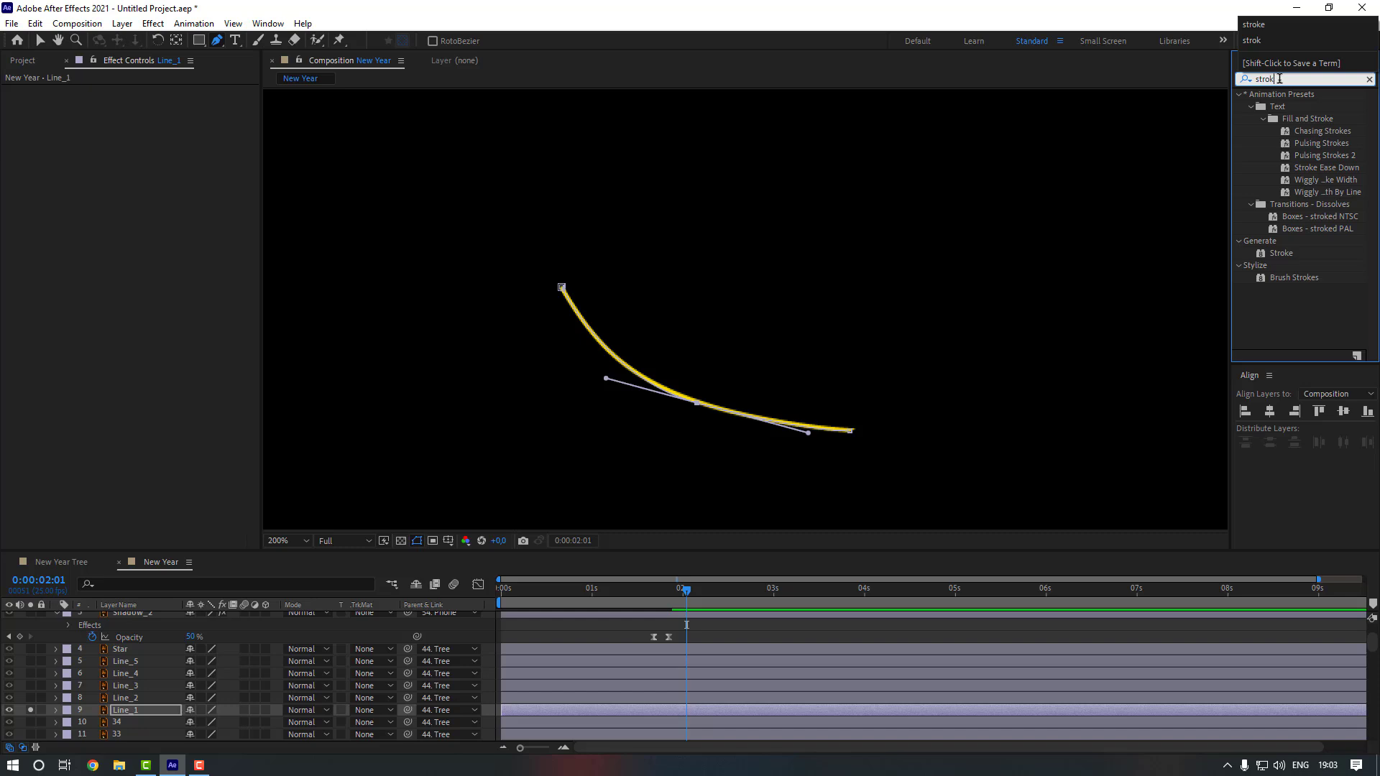
double_click(1279, 253)
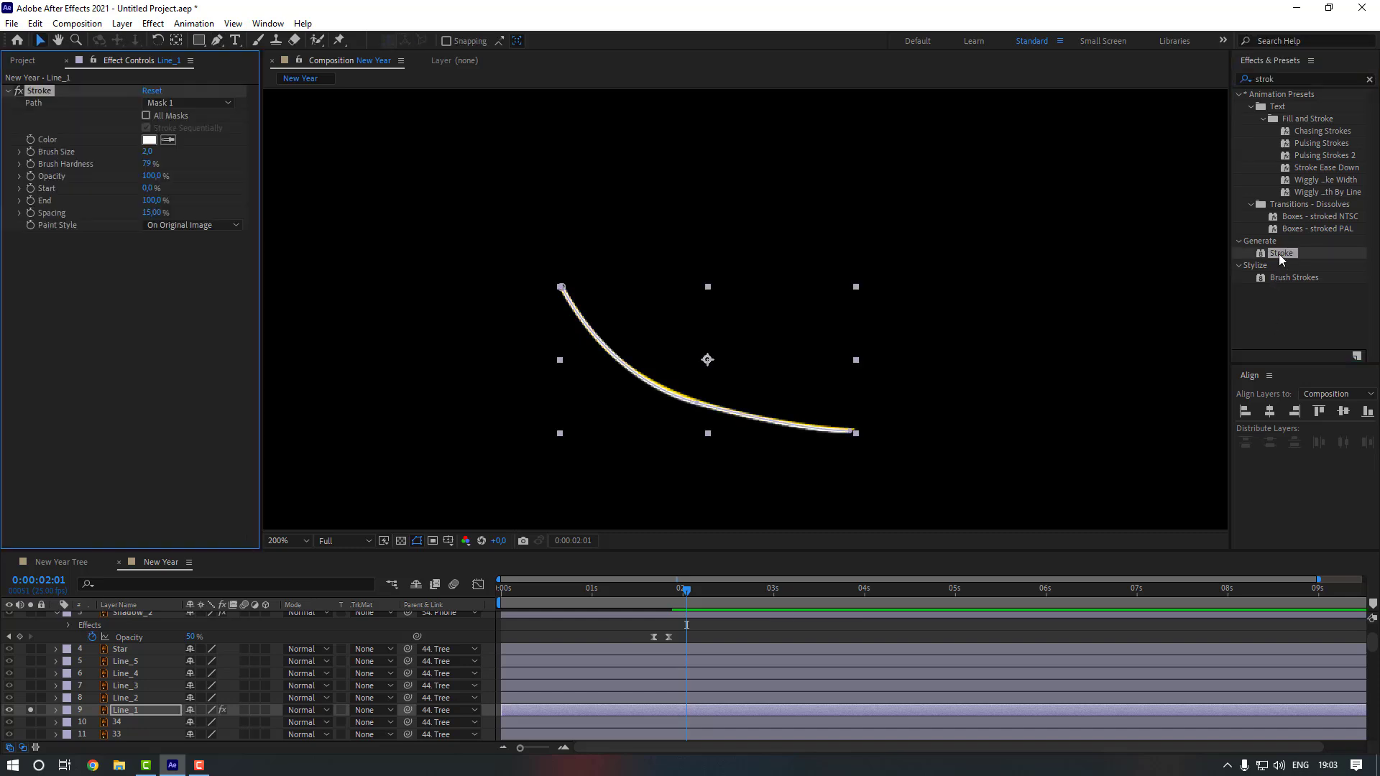
scroll(576, 412, up, 2)
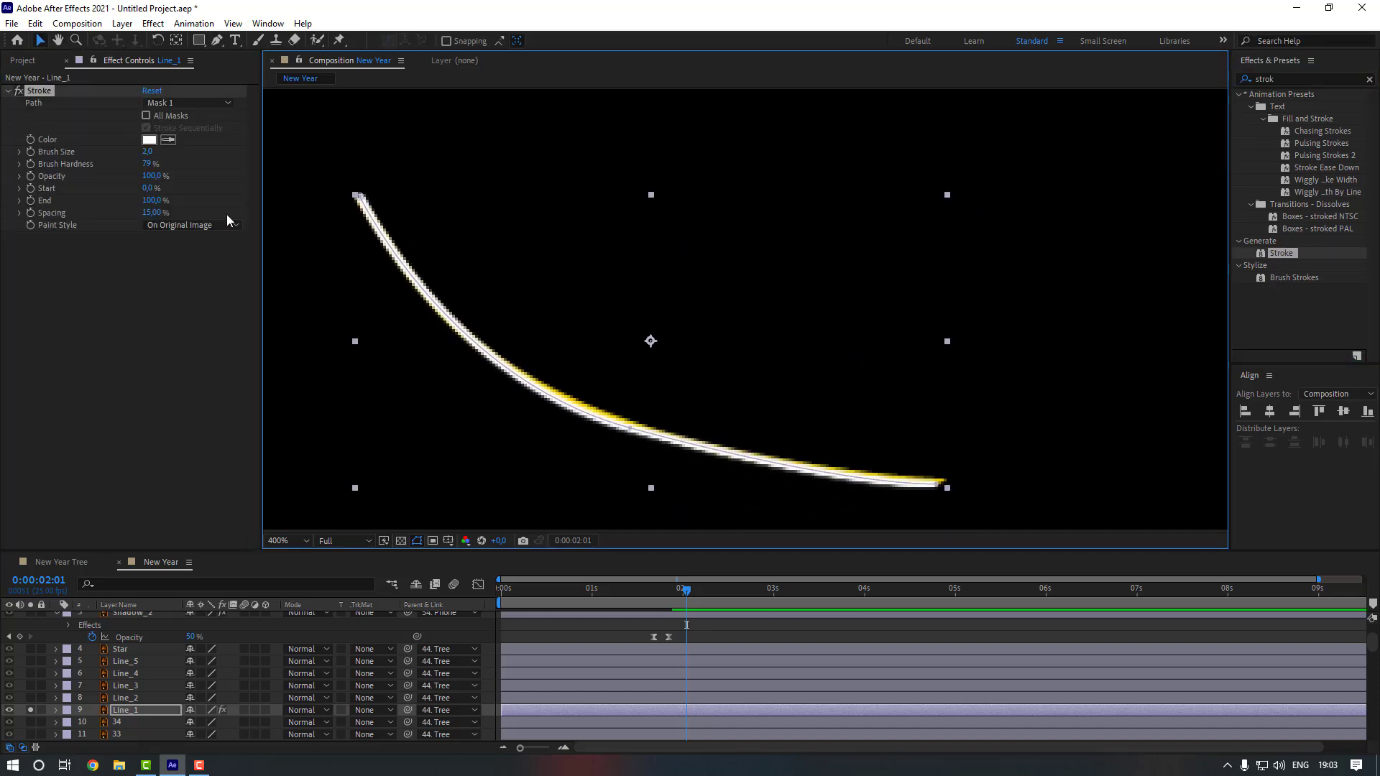
drag(147, 154, 149, 152)
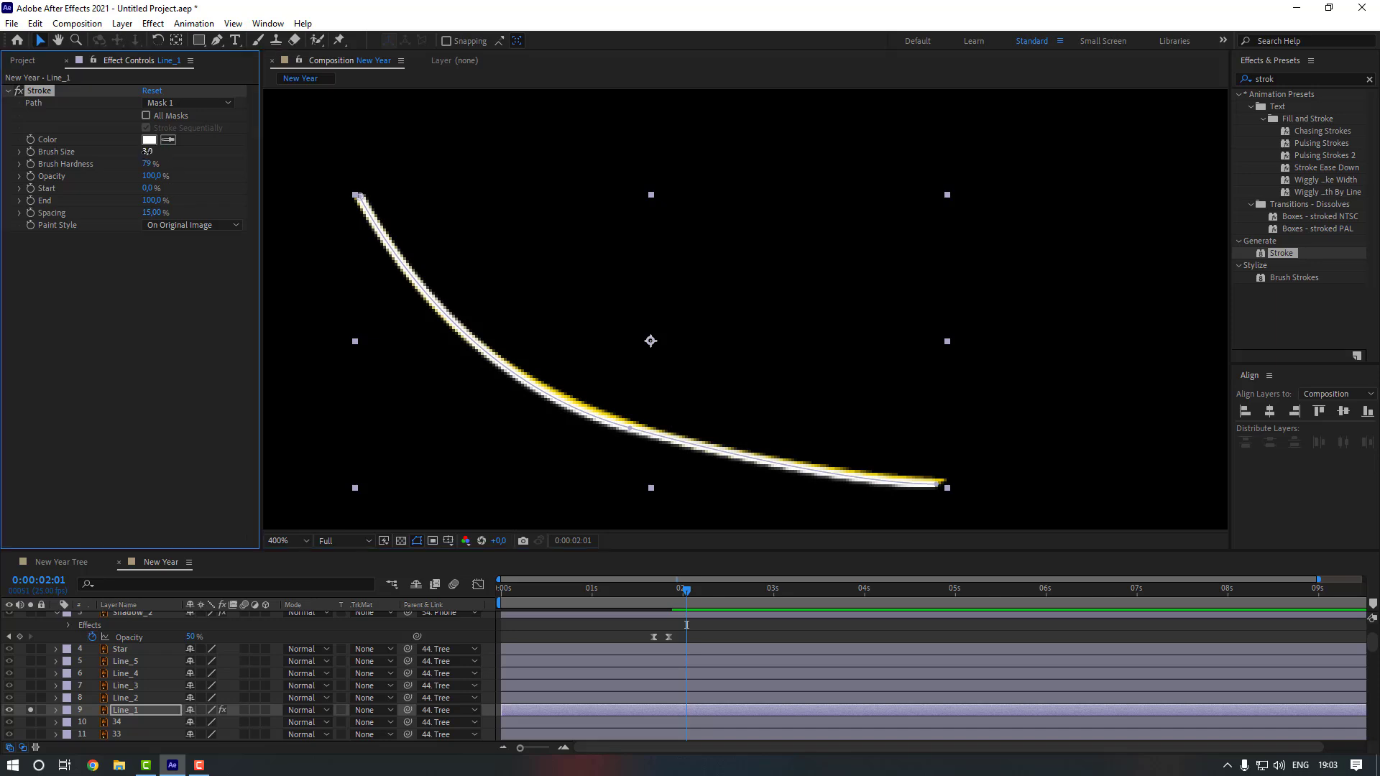
- Adjust Line_1's mask path so the stroke fully covers the garland, and set the Stroke Paint Style to Reveal Original Image
click(629, 430)
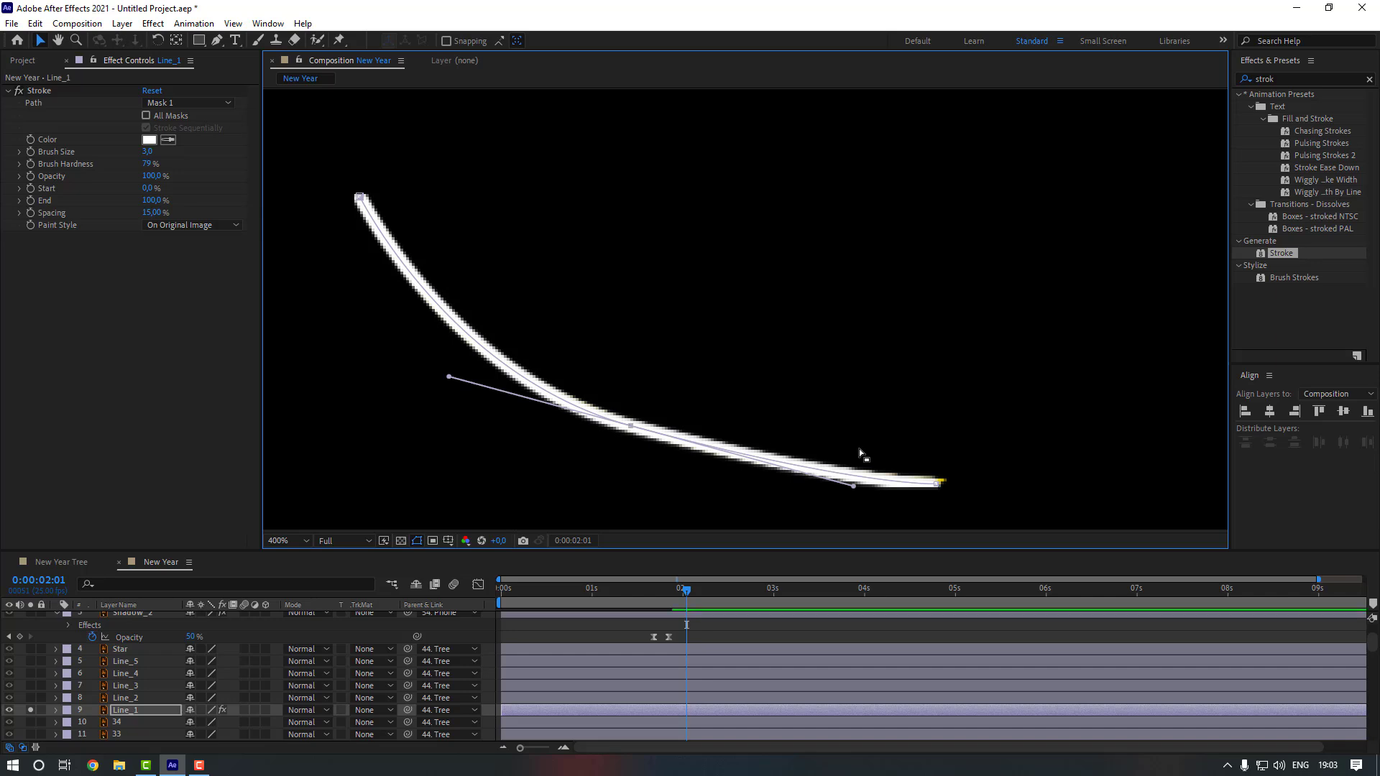
key(g)
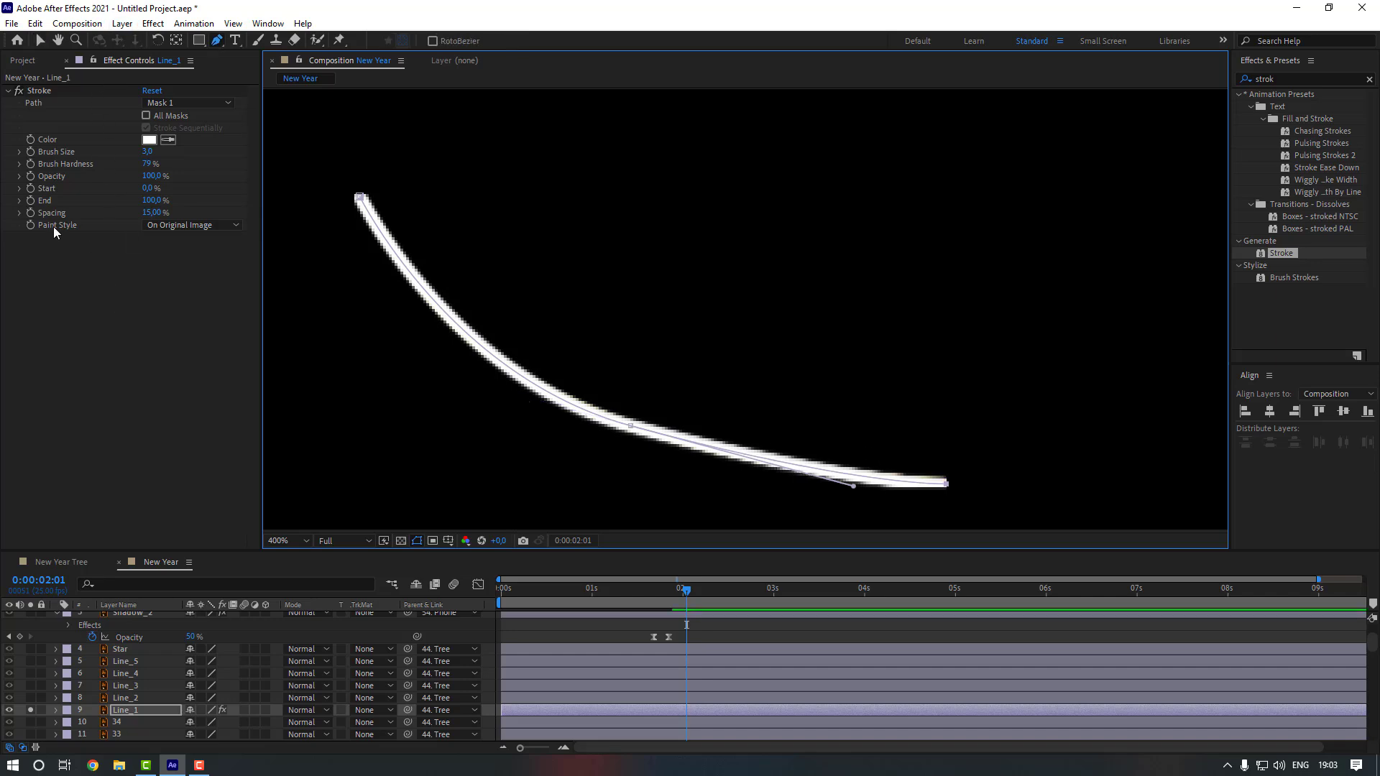
click(148, 226)
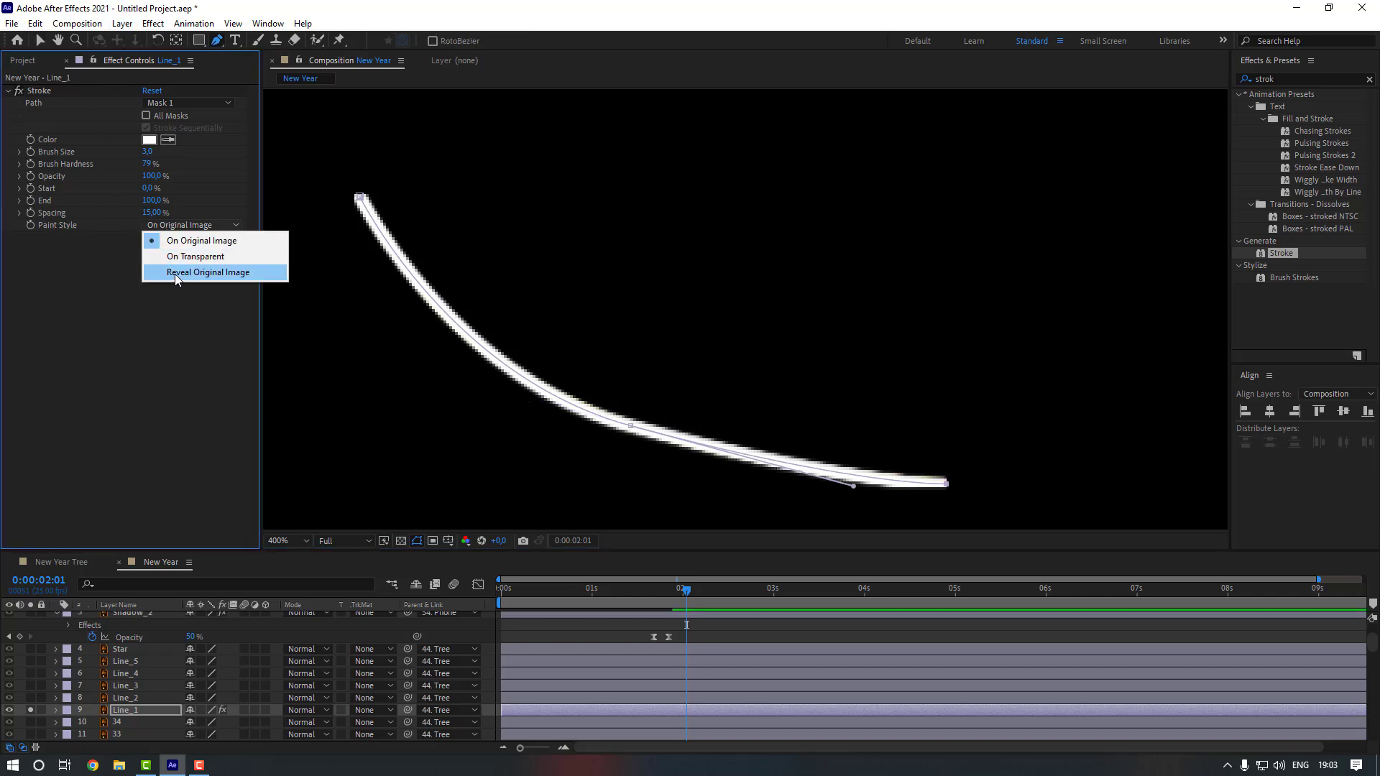
click(175, 273)
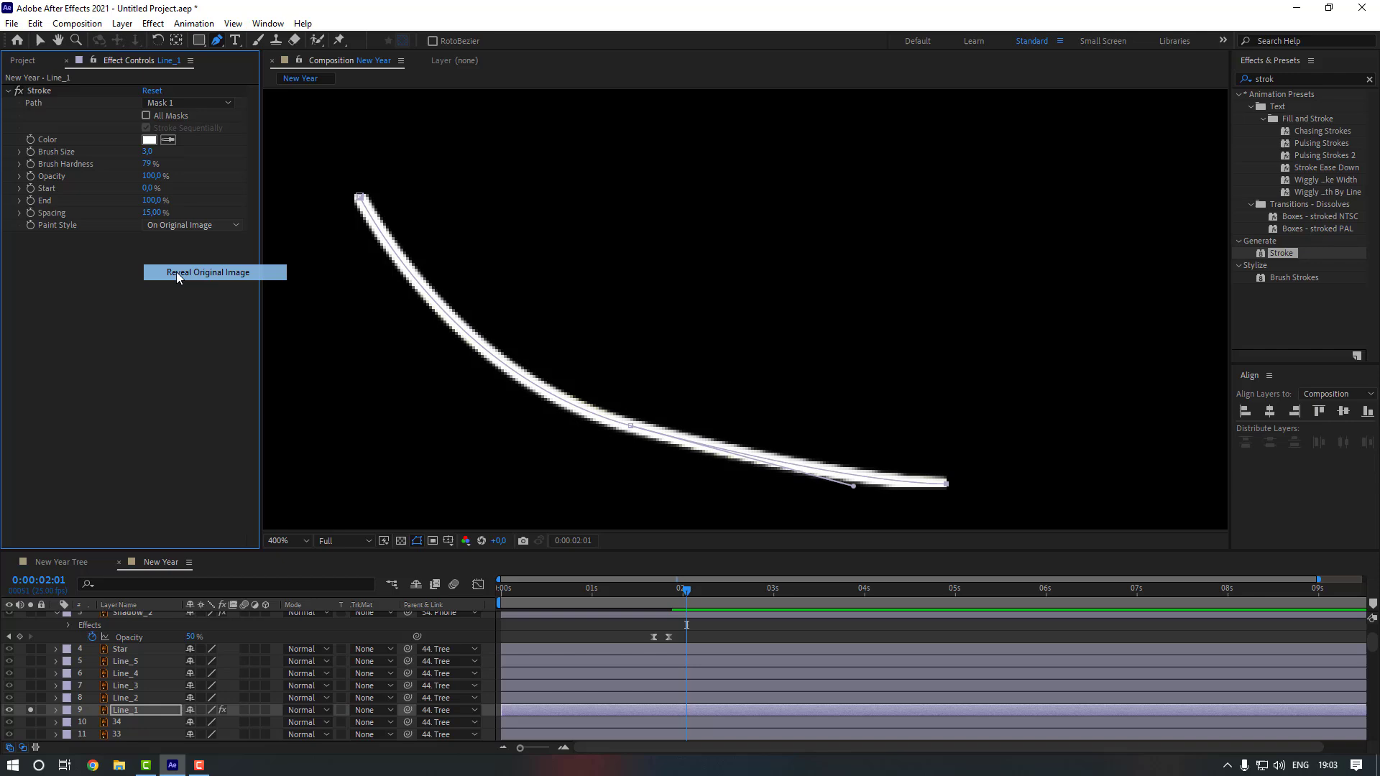
- Unsolo Line_1 and keyframe its Stroke End at 0% at 0:00:01:02
click(30, 709)
scroll(460, 441, down, 3)
drag(567, 437, 525, 373)
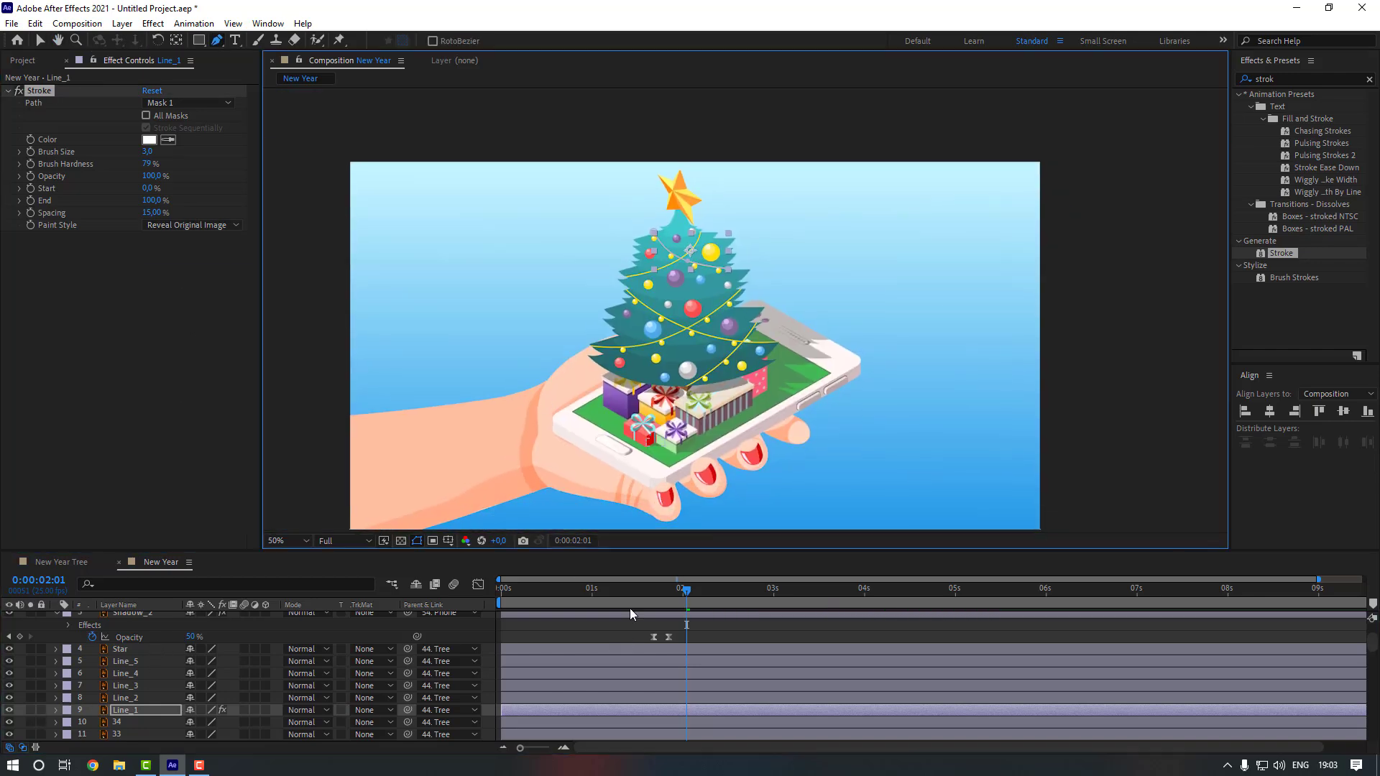
mouse_move(588, 597)
mouse_down()
mouse_move(574, 596)
mouse_move(600, 605)
mouse_up()
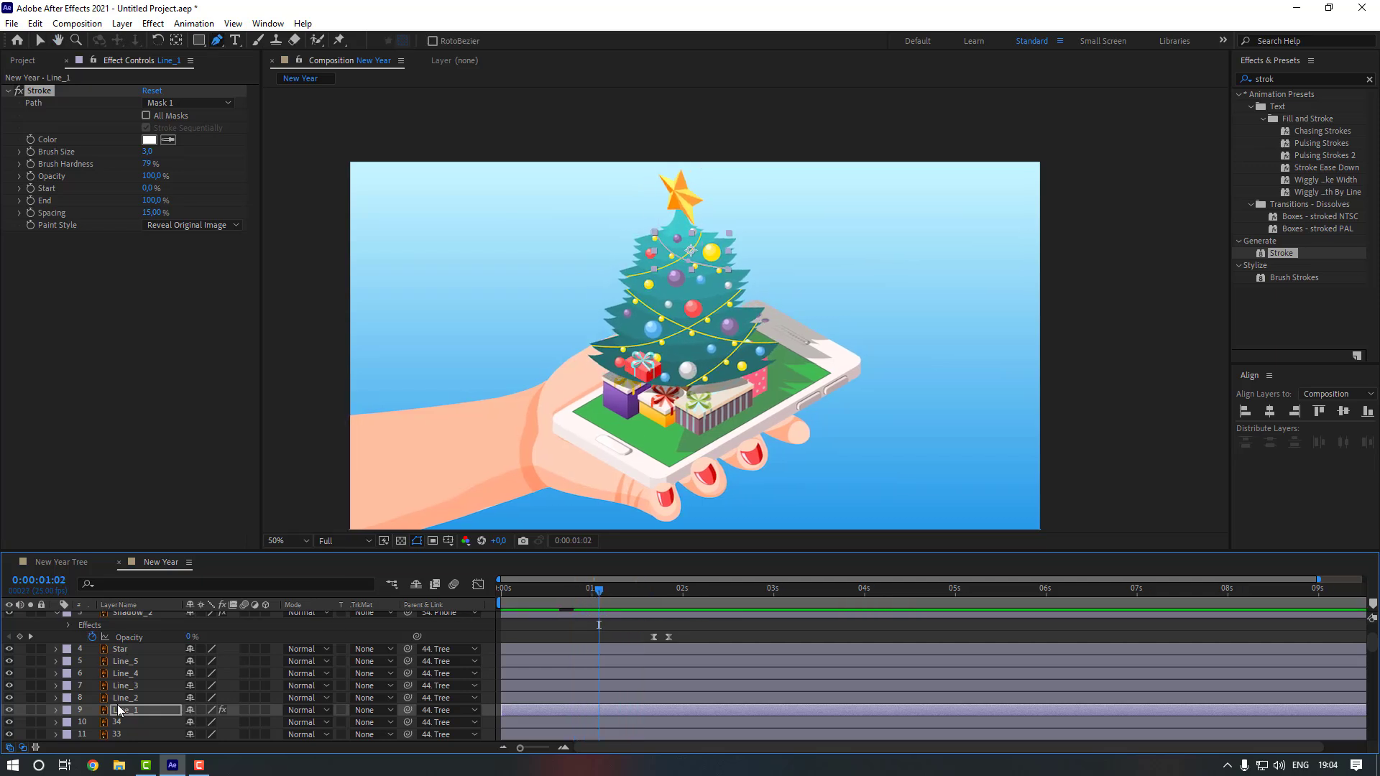
click(30, 201)
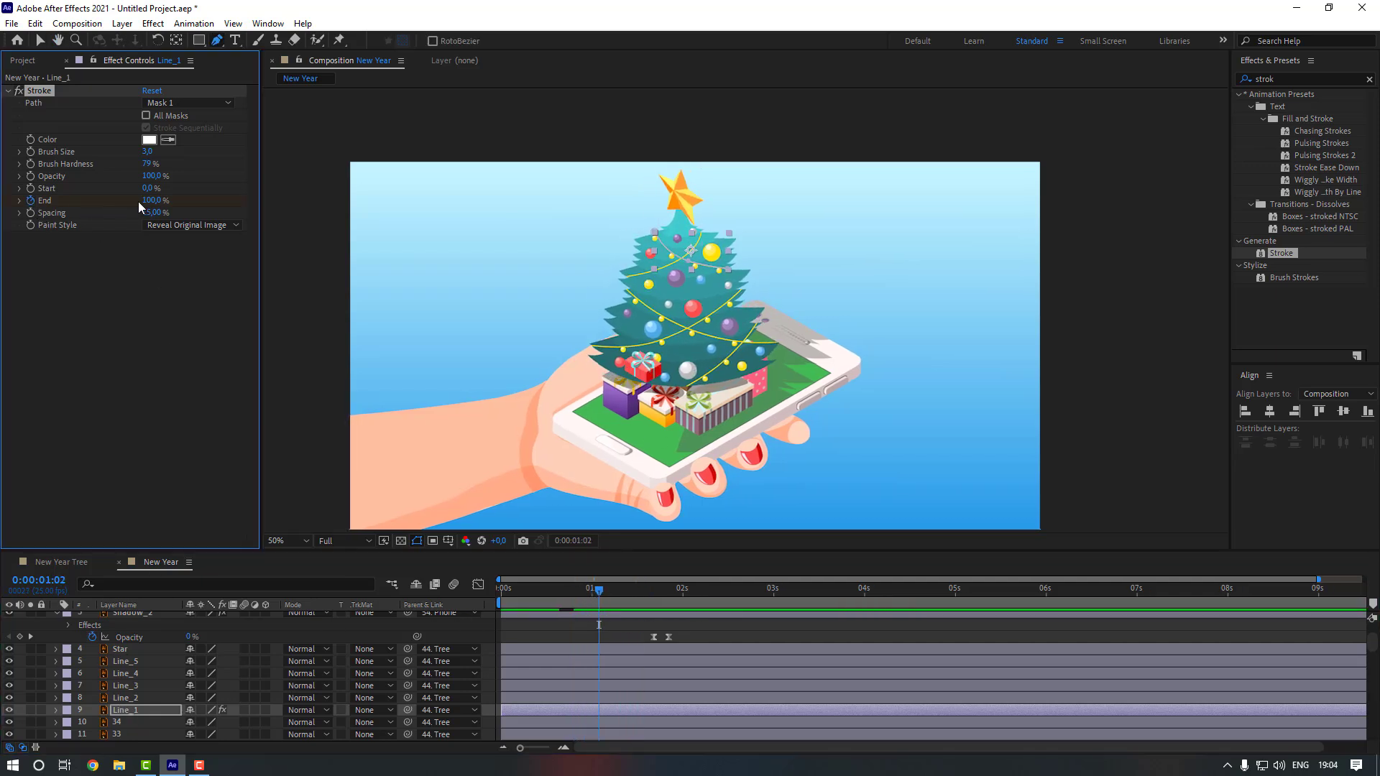
click(153, 201)
text(0)
key(Return)
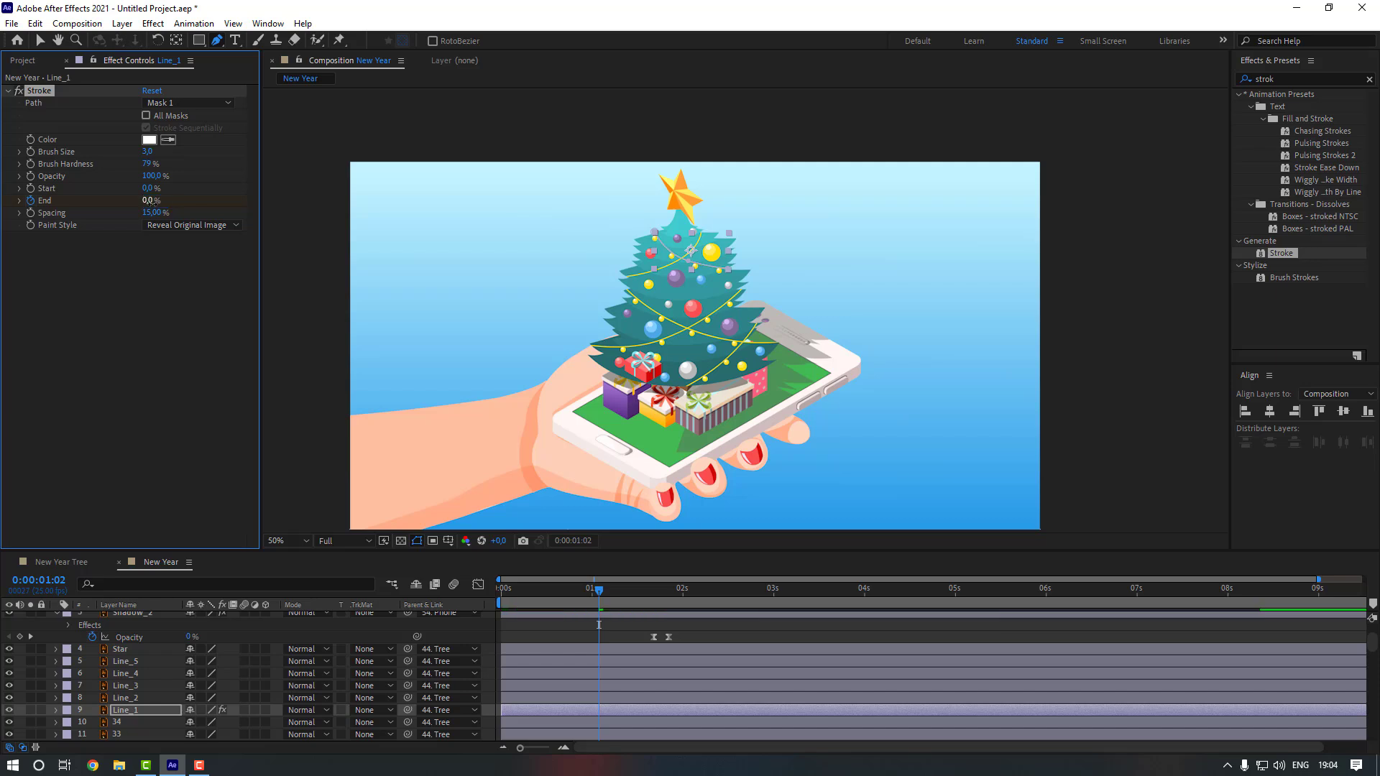
- Set Line_1's Stroke End to 100% at 0:00:01:12
key(shift+Page_Down)
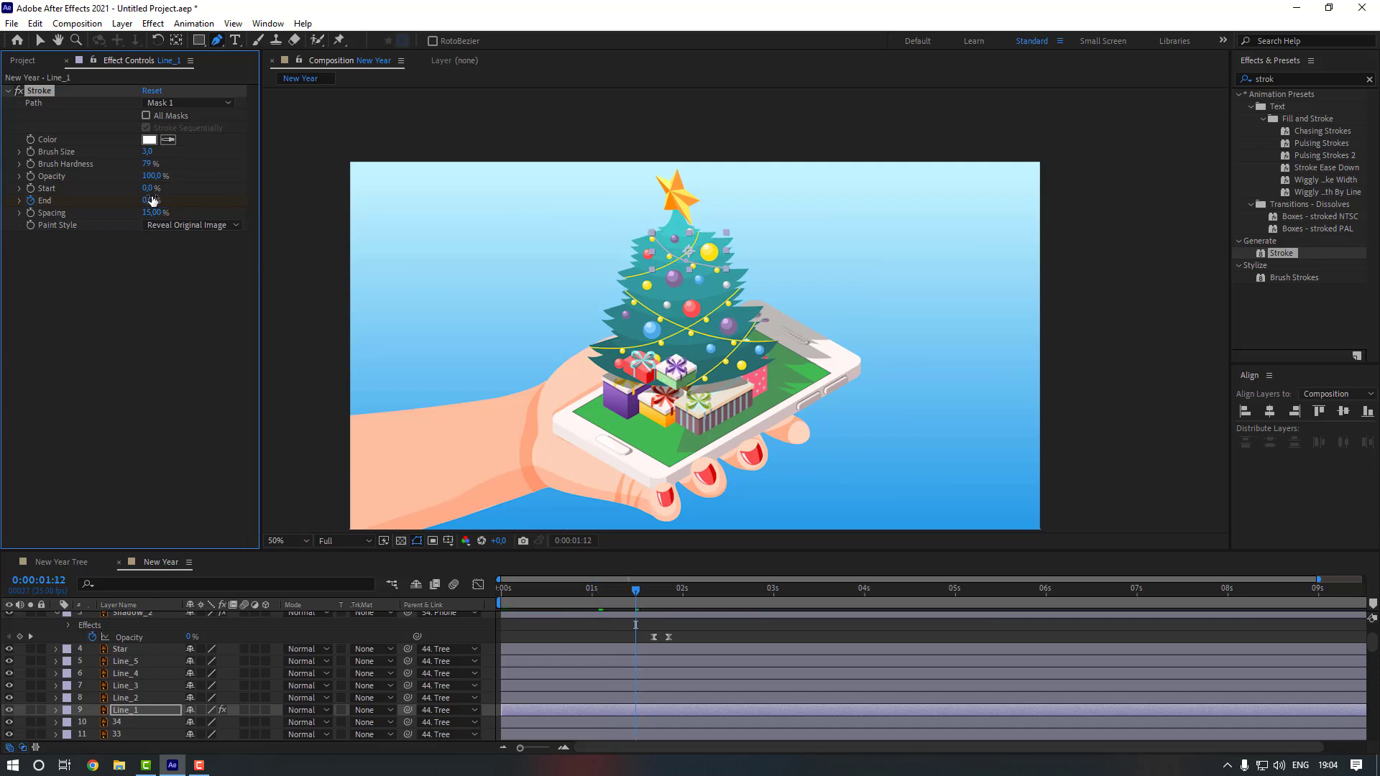
click(151, 200)
text(100)
key(Return)
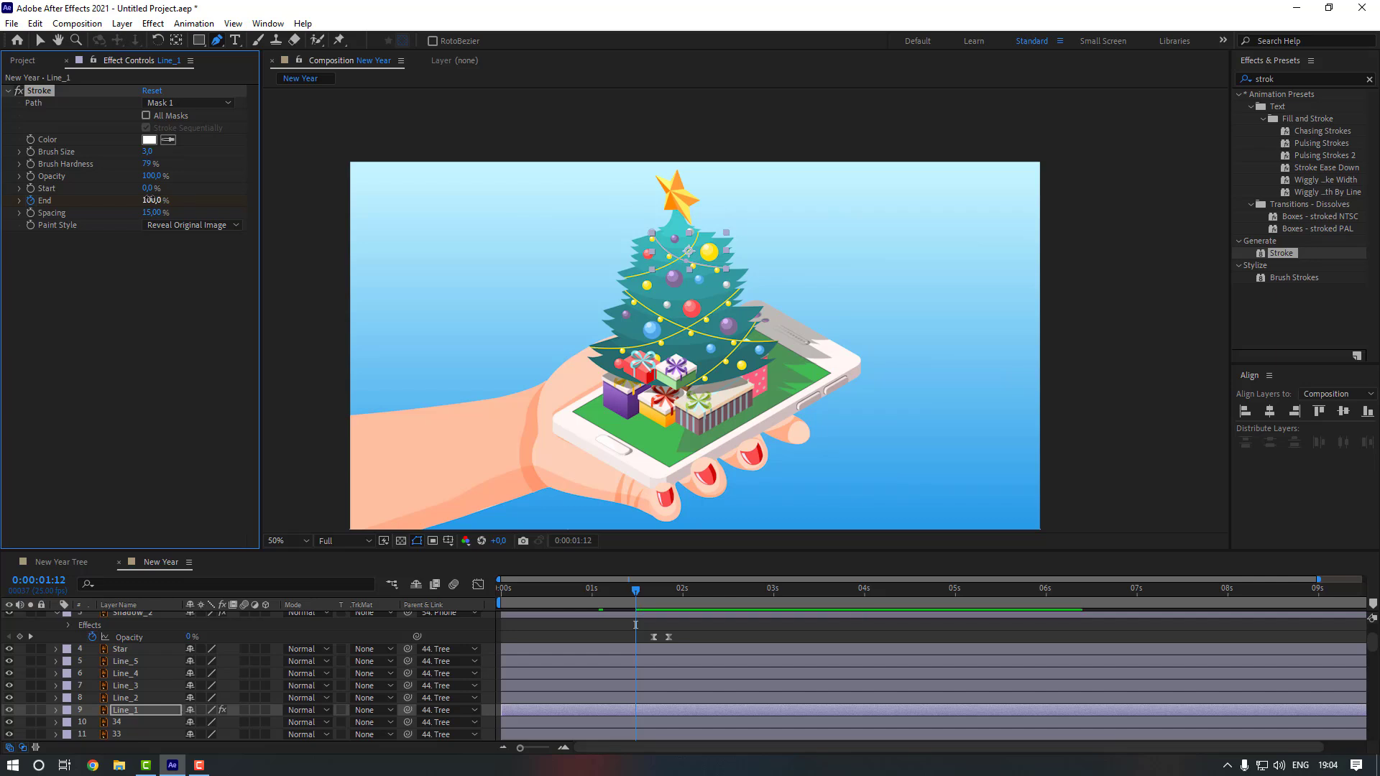
- Reveal Line_1's two Stroke End keyframes and apply Easy Ease to both
key(u)
scroll(682, 710, down, 1)
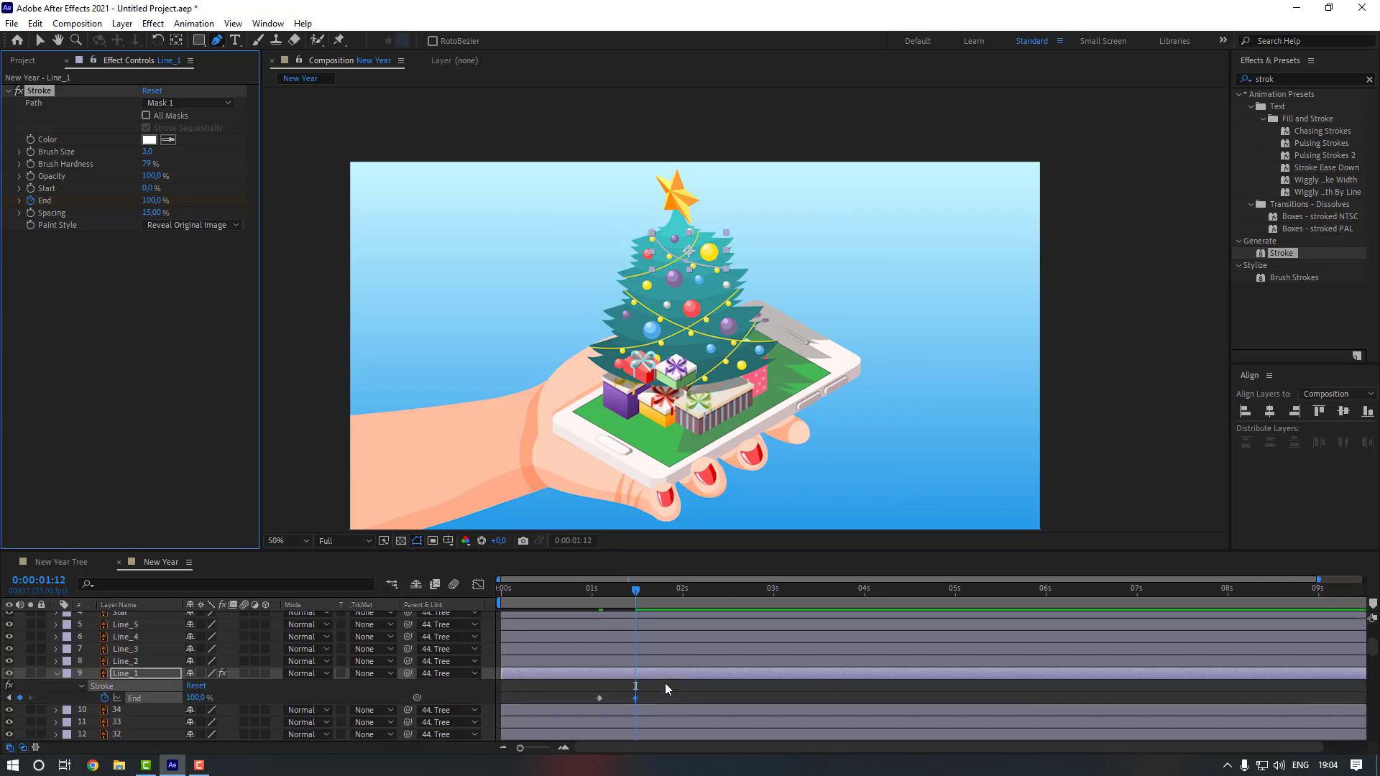
drag(666, 683, 597, 703)
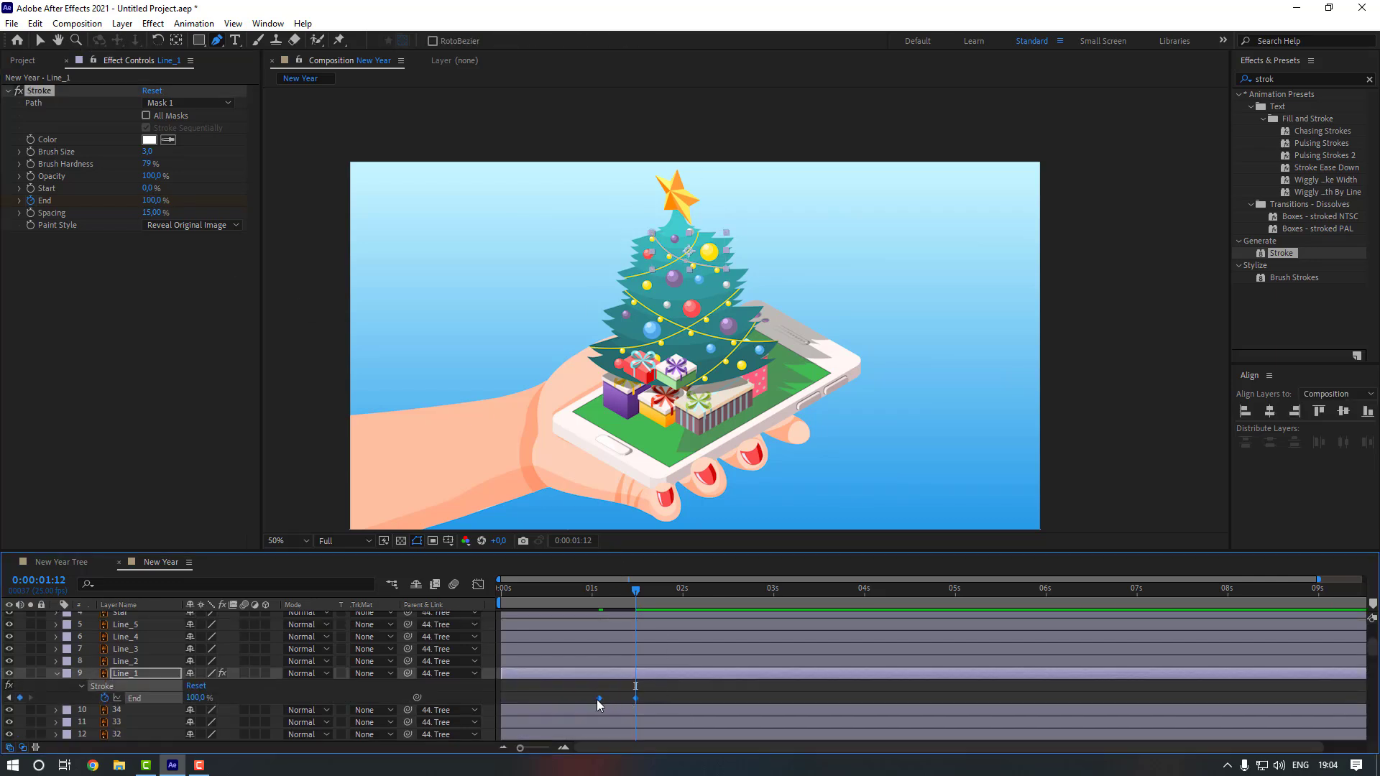
right_click(597, 703)
mouse_move(672, 690)
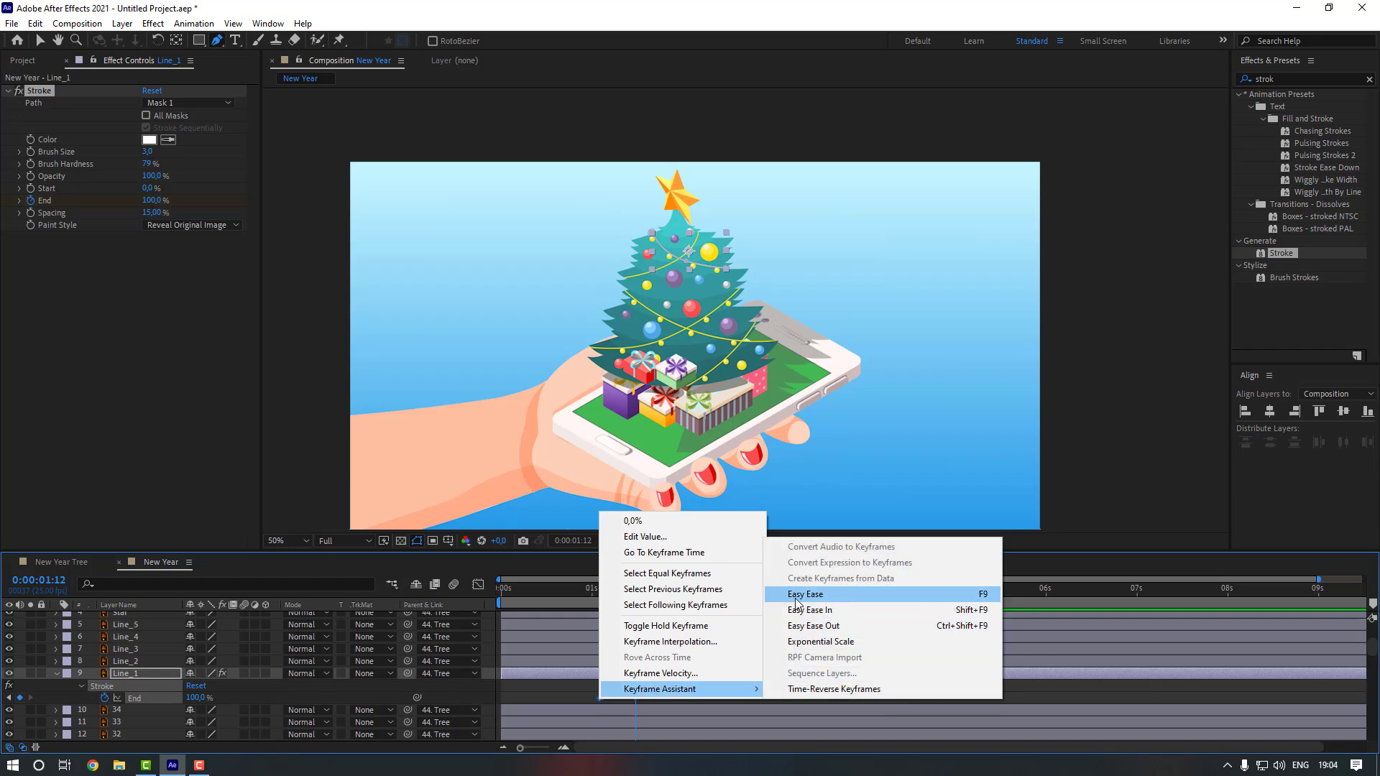
click(795, 599)
click(670, 692)
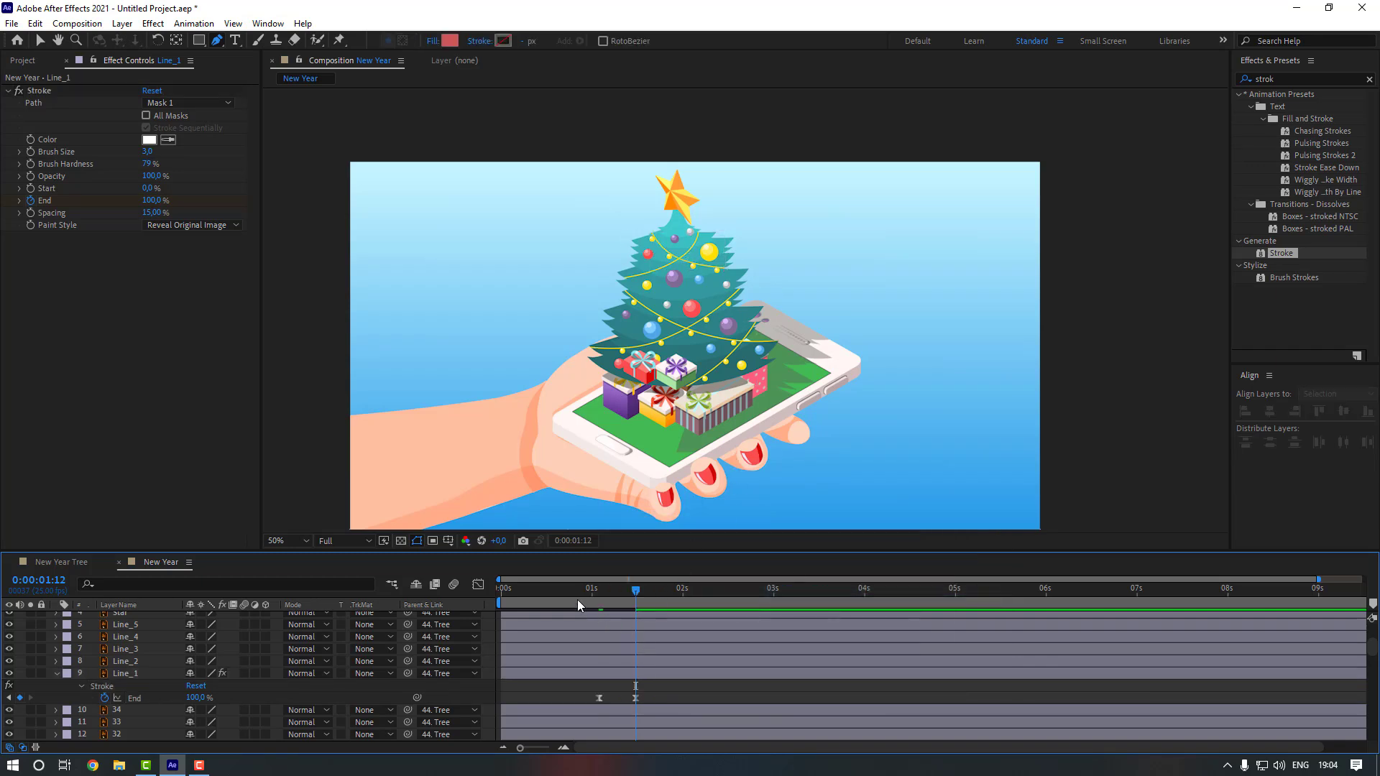
- Preview Line_1's draw-on and slow it by moving the last End keyframe to about 0:00:01:18
key(space)
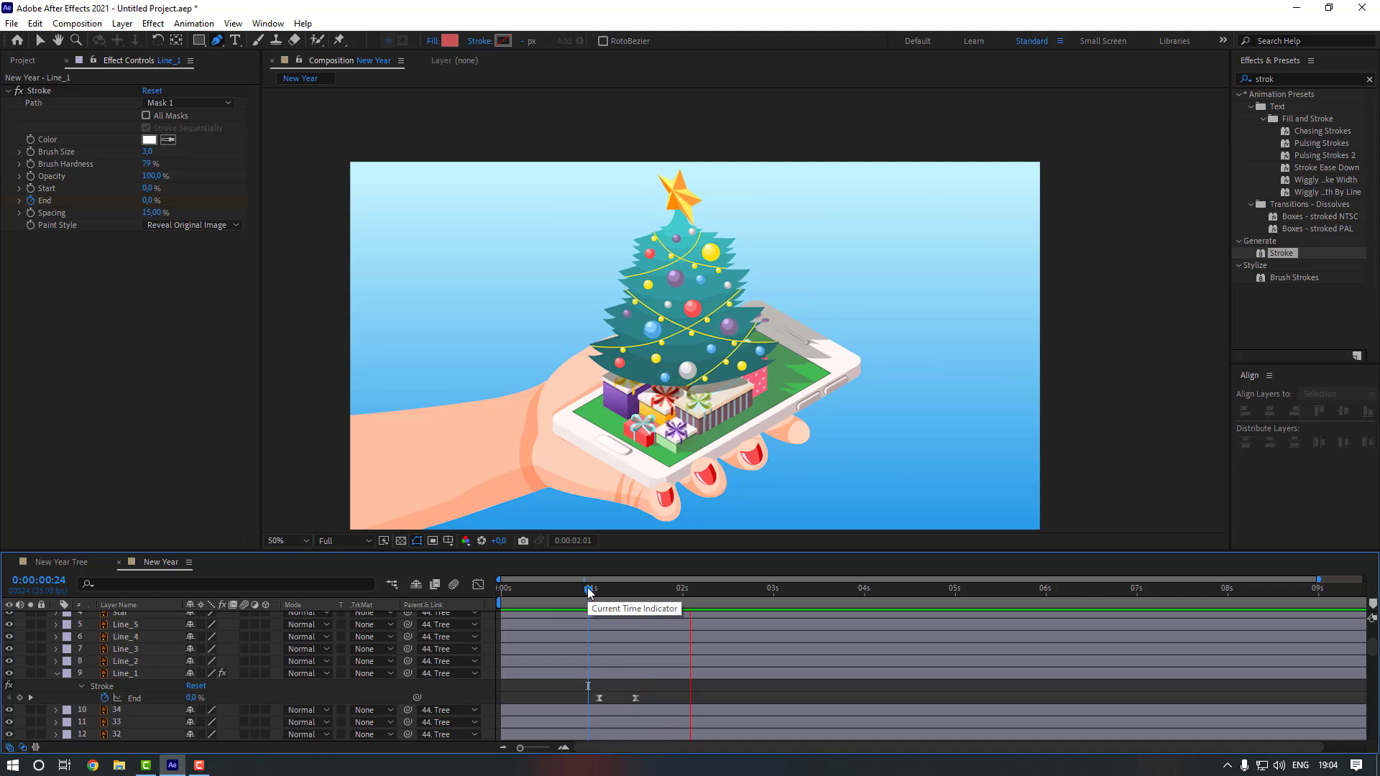
drag(631, 700, 657, 698)
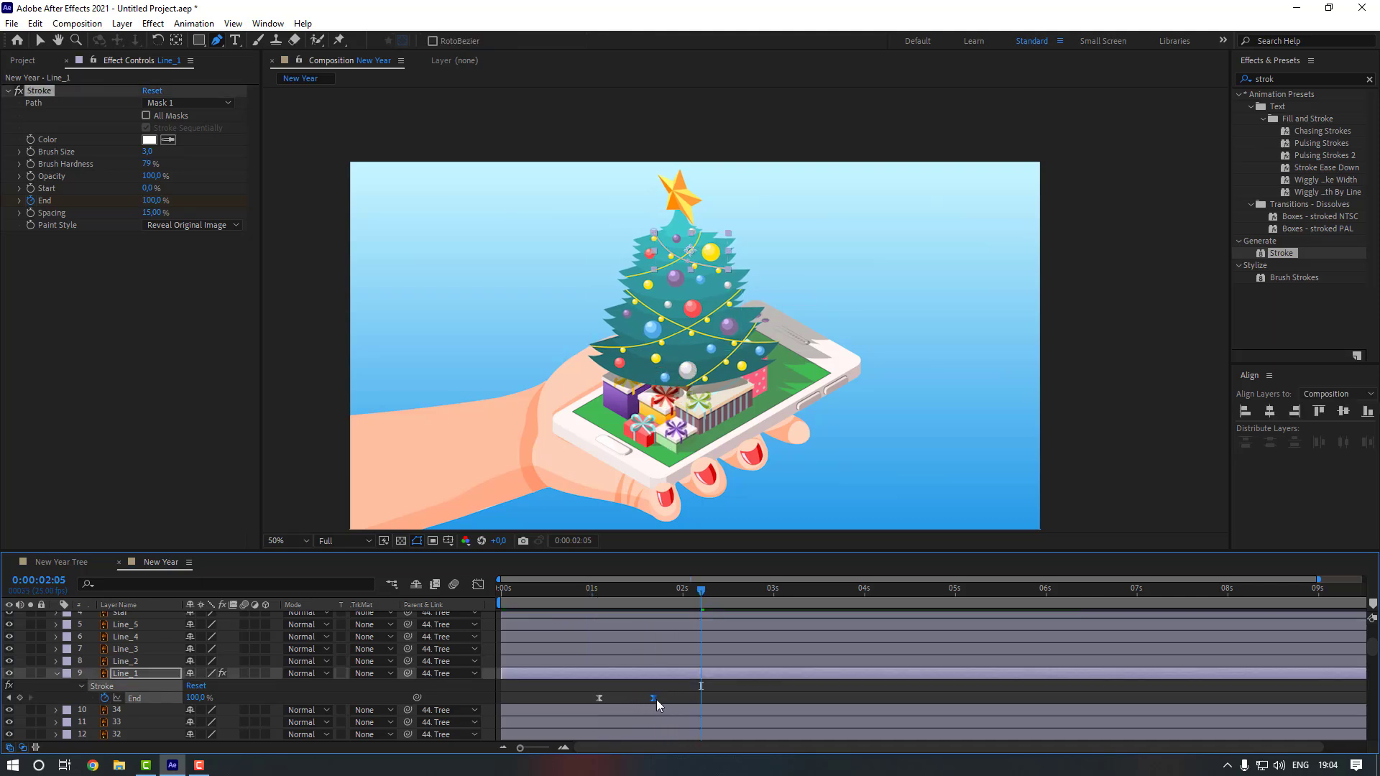
click(651, 687)
drag(621, 592, 575, 593)
key(space)
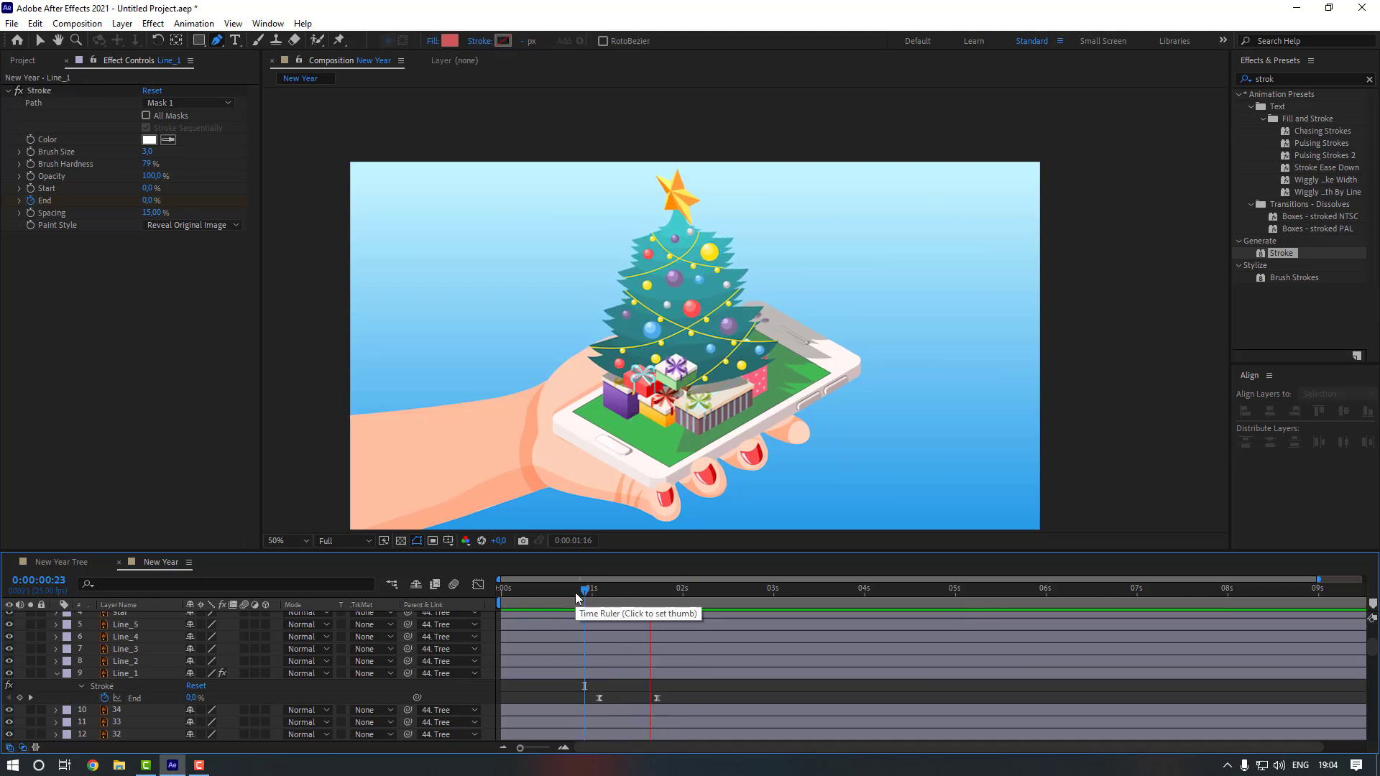
key(space)
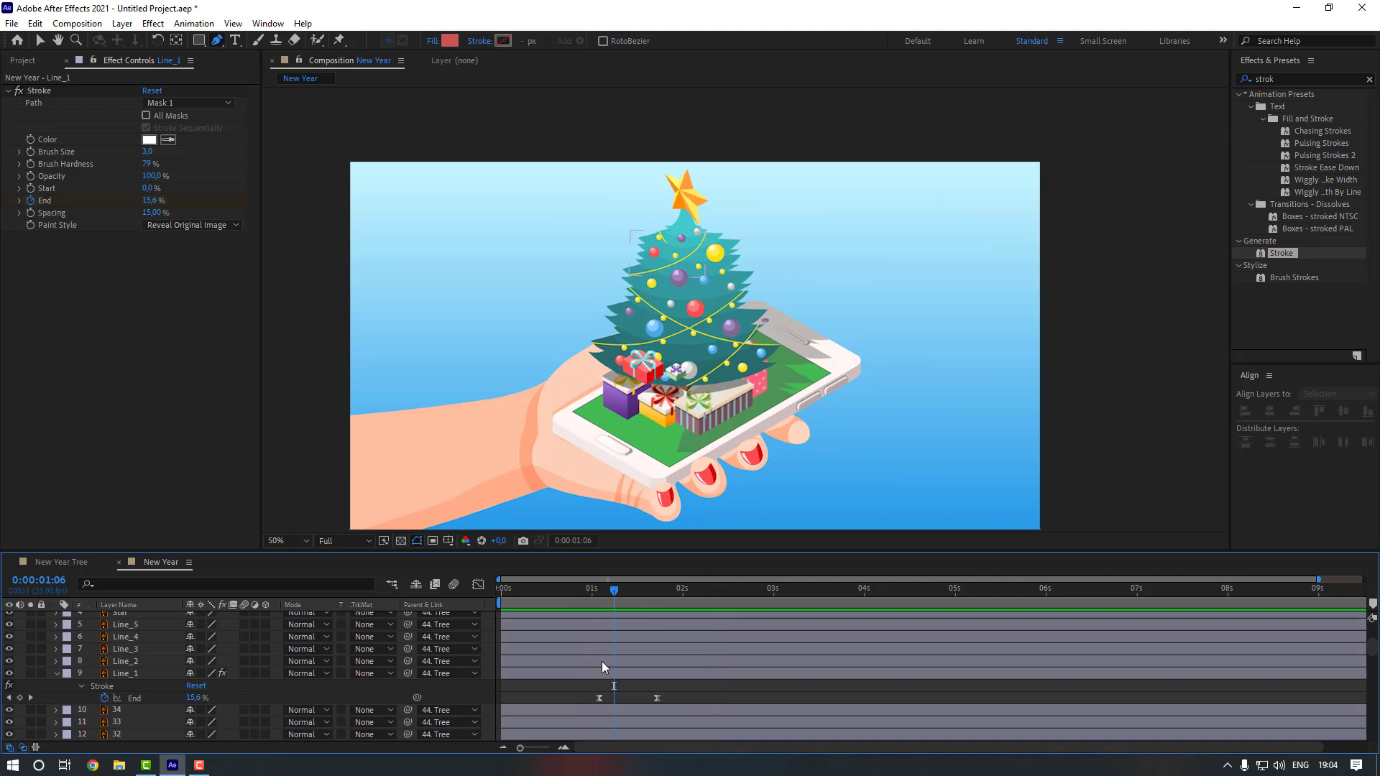
- Solo Line_2 and draw an open three-point Pen mask path along the garland, curving its middle point
click(601, 661)
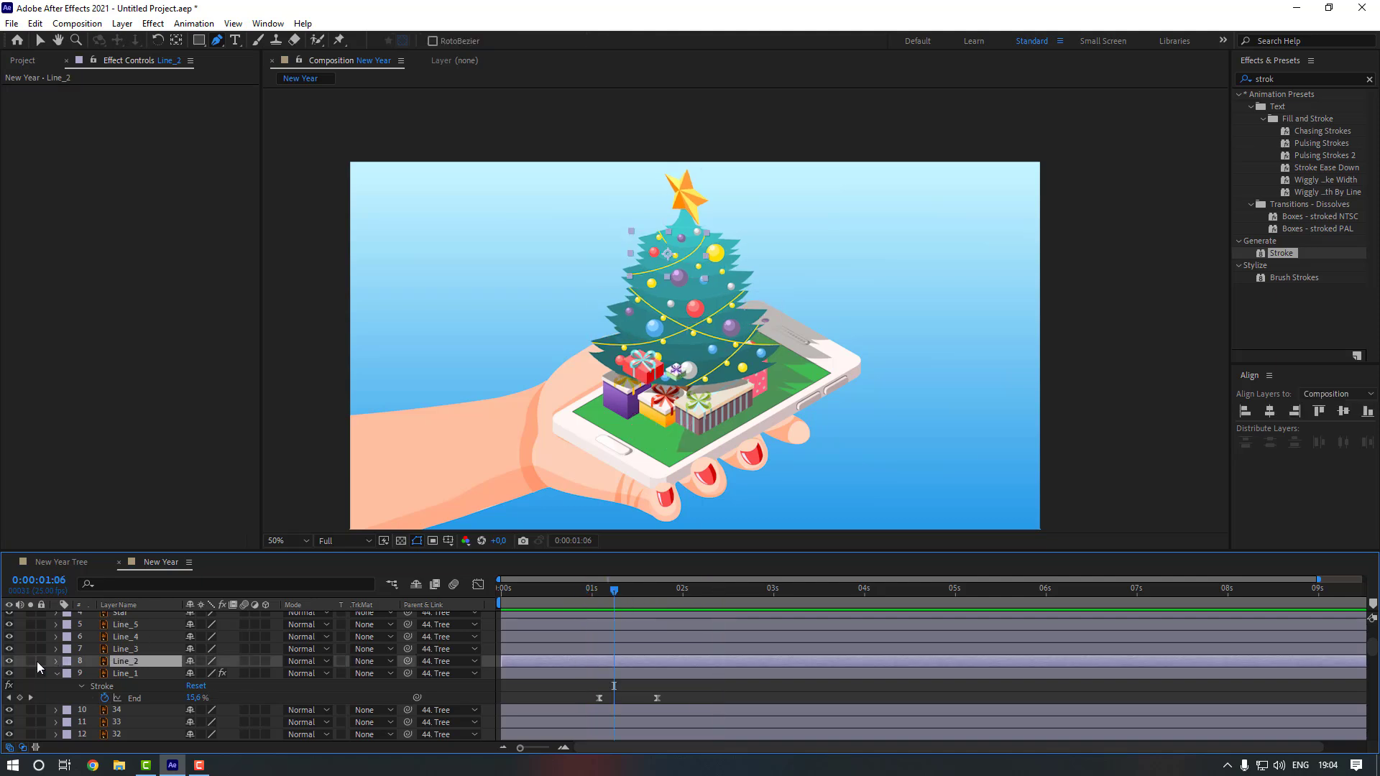
click(30, 662)
scroll(711, 341, up, 2)
drag(554, 179, 666, 424)
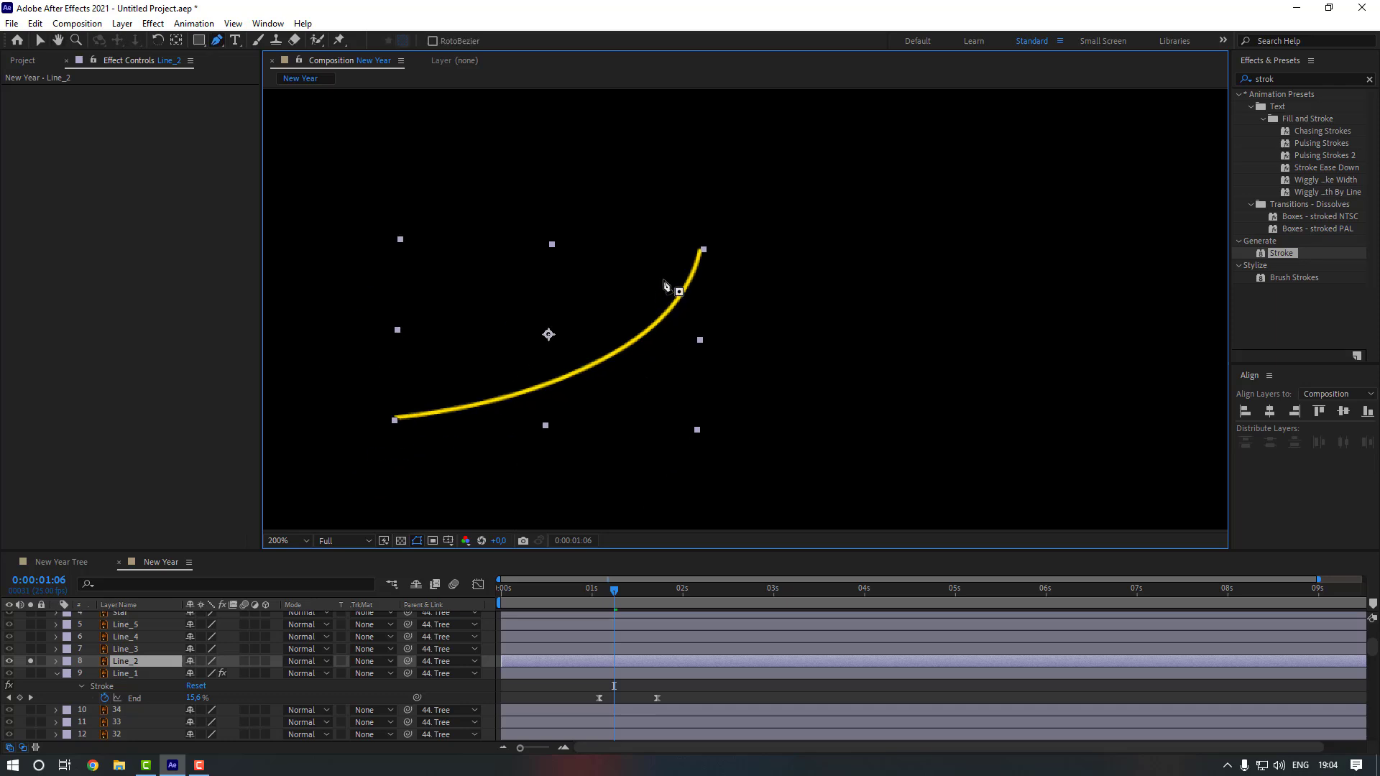
click(701, 251)
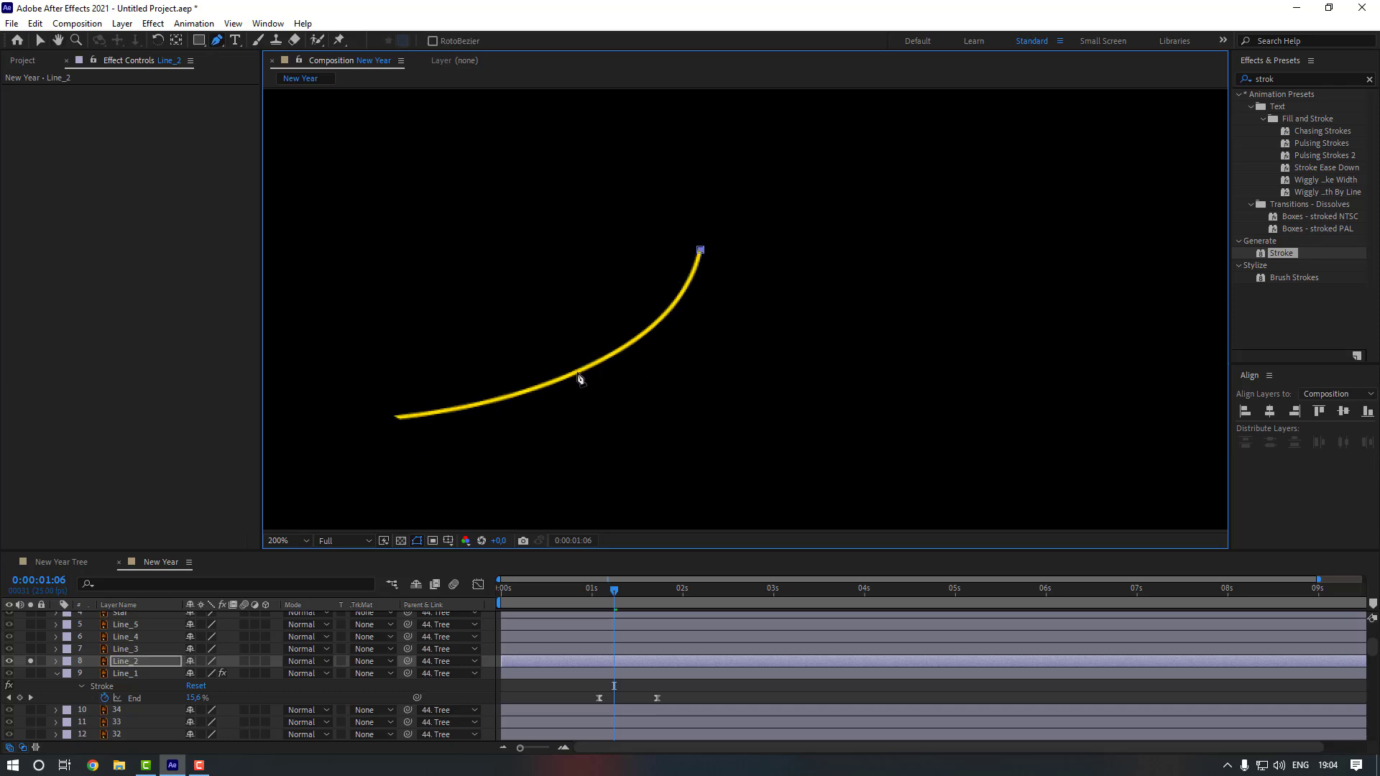
drag(567, 378, 677, 333)
click(397, 416)
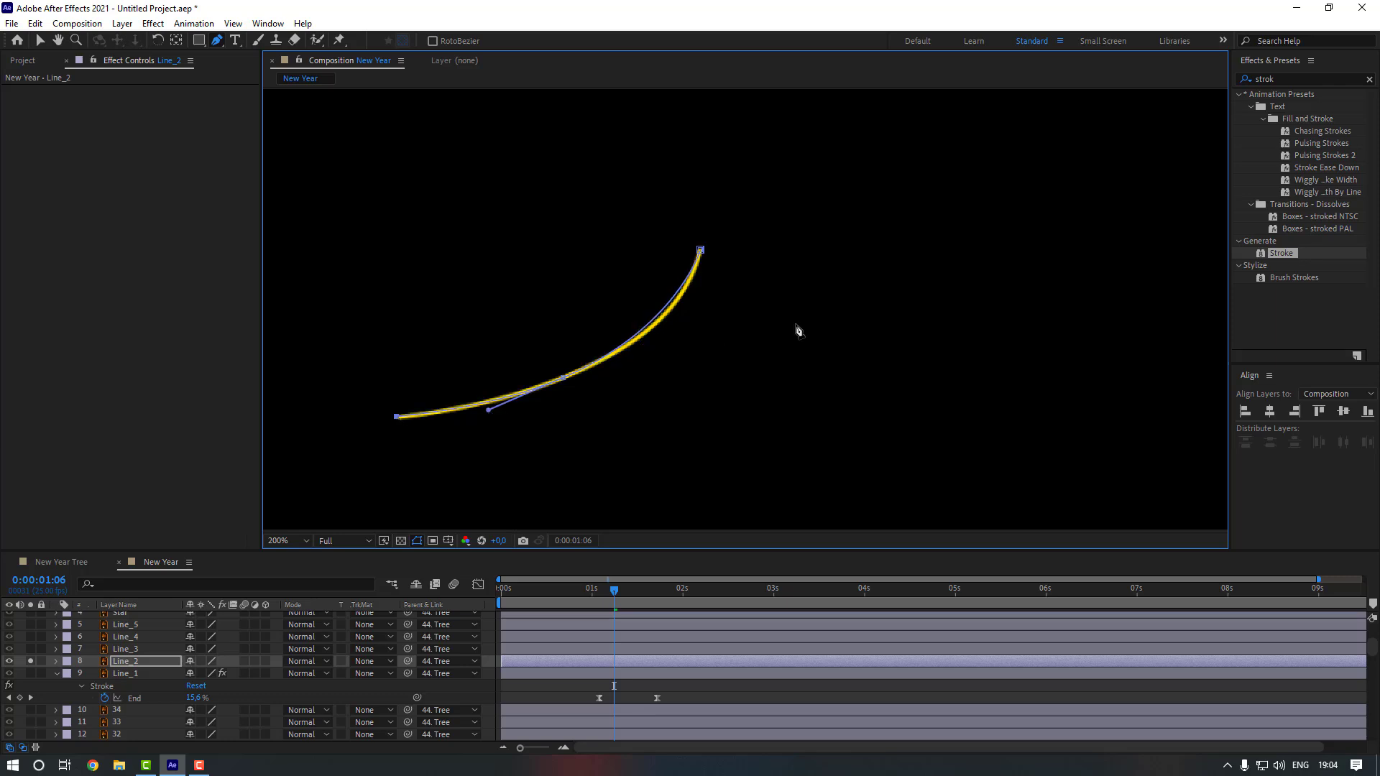
- Apply the Stroke effect to Line_2 and set its Brush Size to 3
double_click(1281, 255)
key(v)
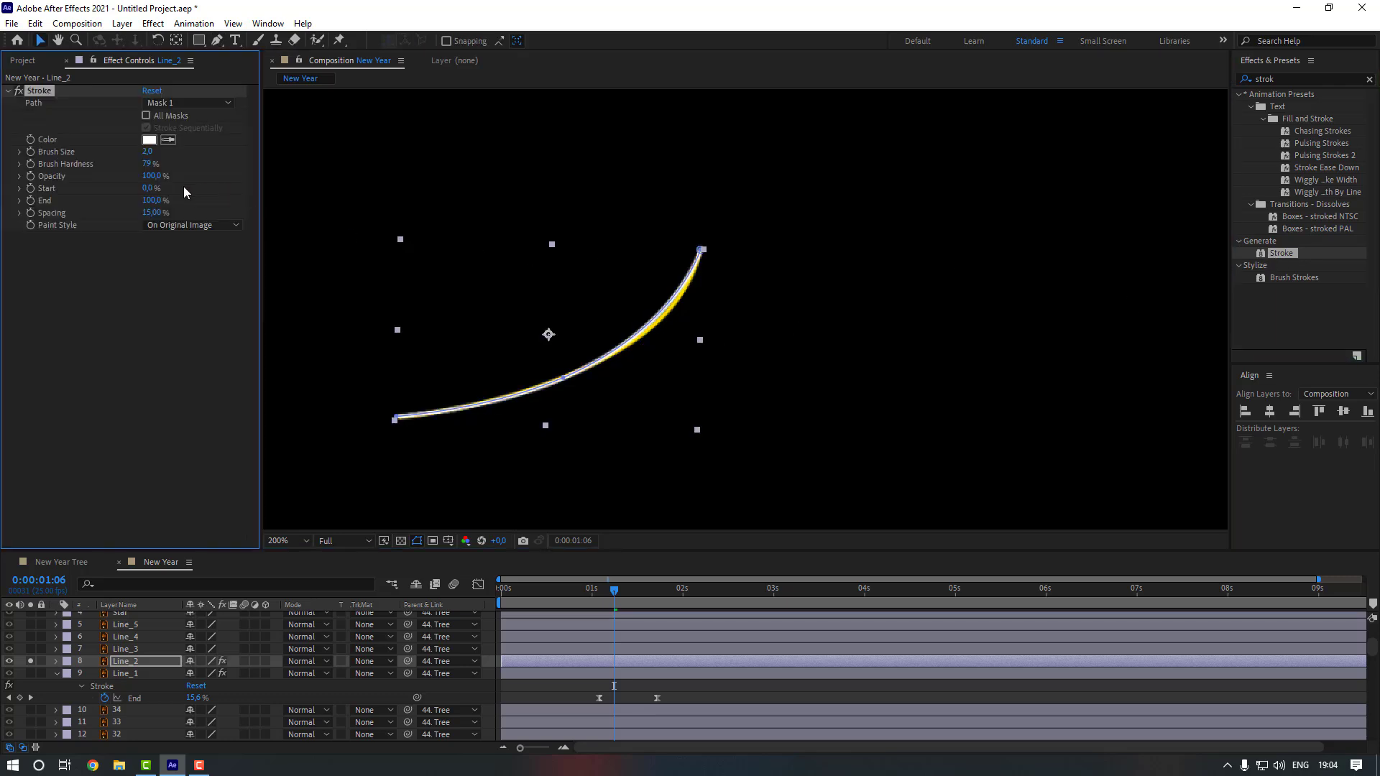
click(147, 153)
text(3)
key(Return)
- Adjust the middle point's curve on Line_2's mask to fit the garland, and set Paint Style to Reveal Original Image
click(563, 380)
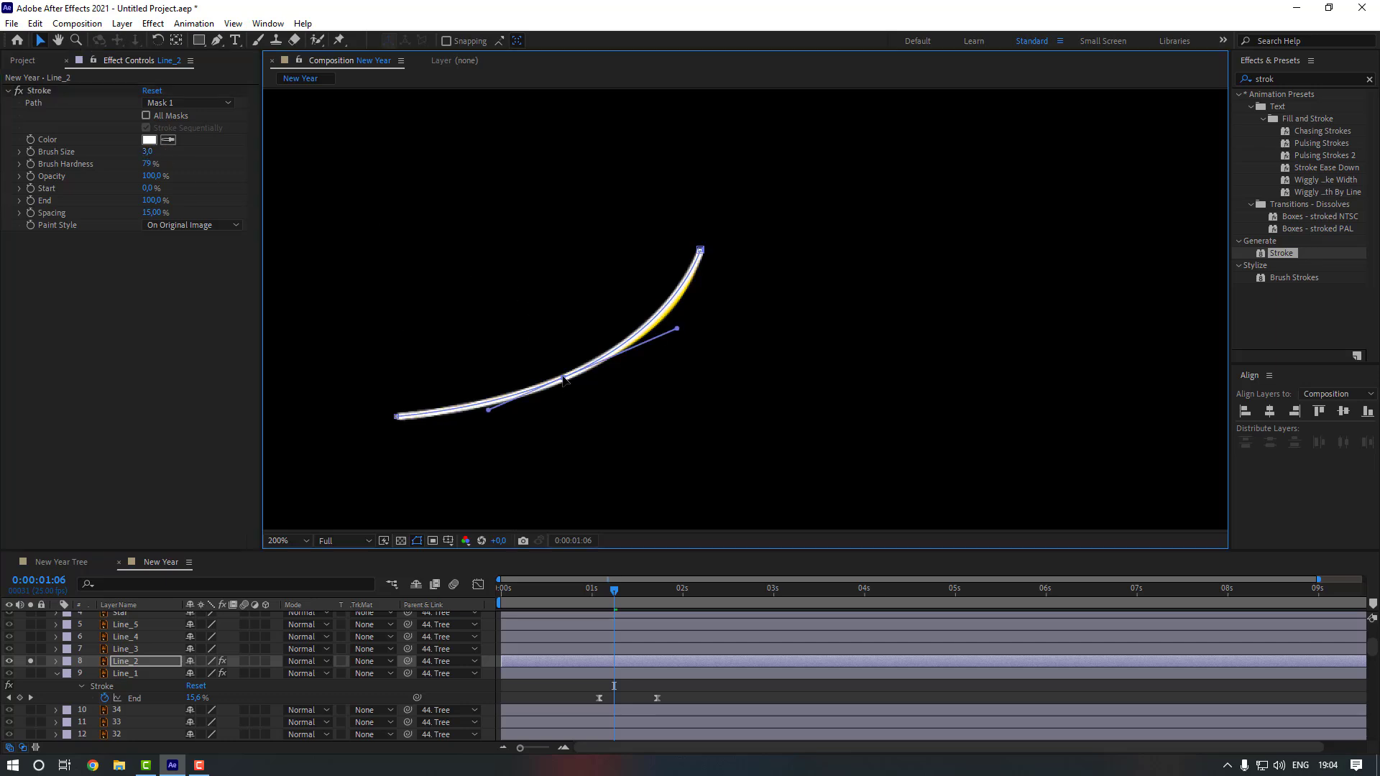
drag(677, 331, 689, 331)
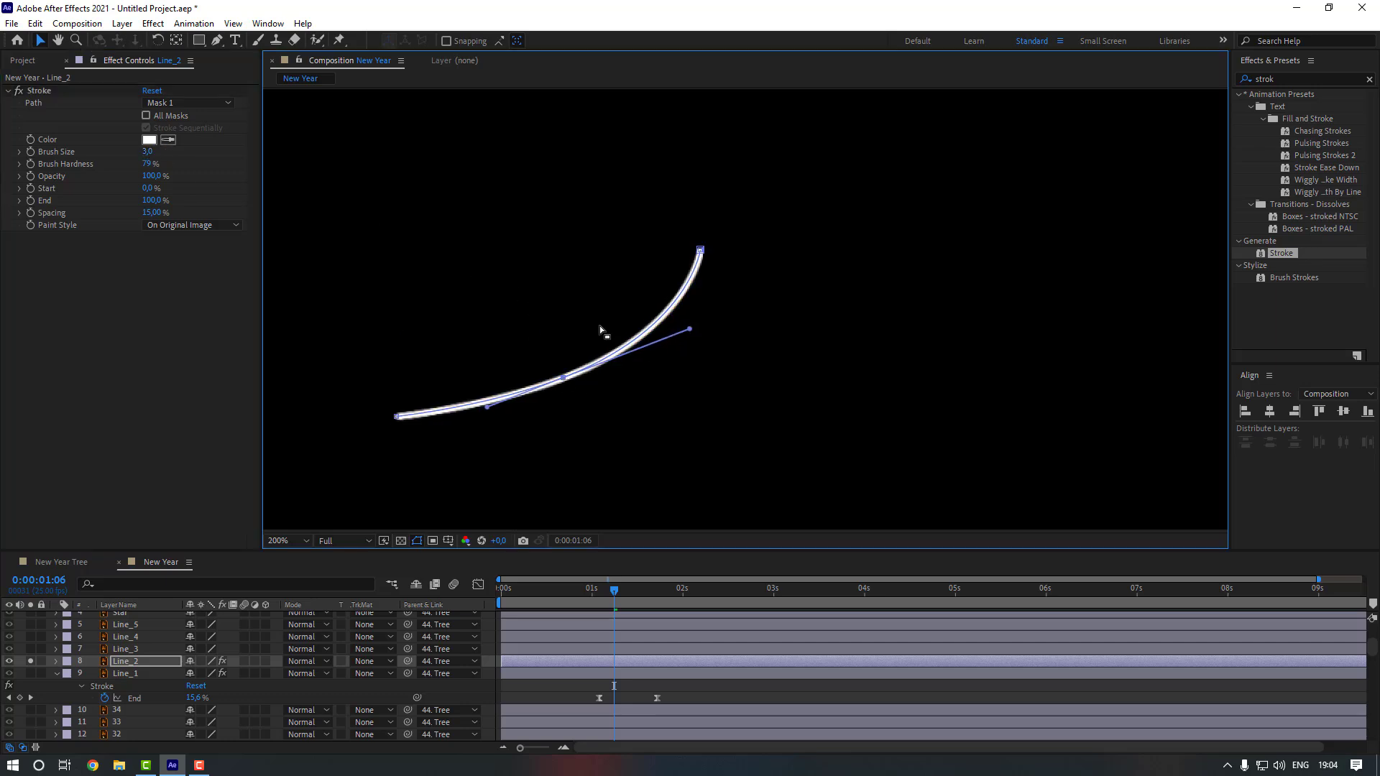
click(185, 225)
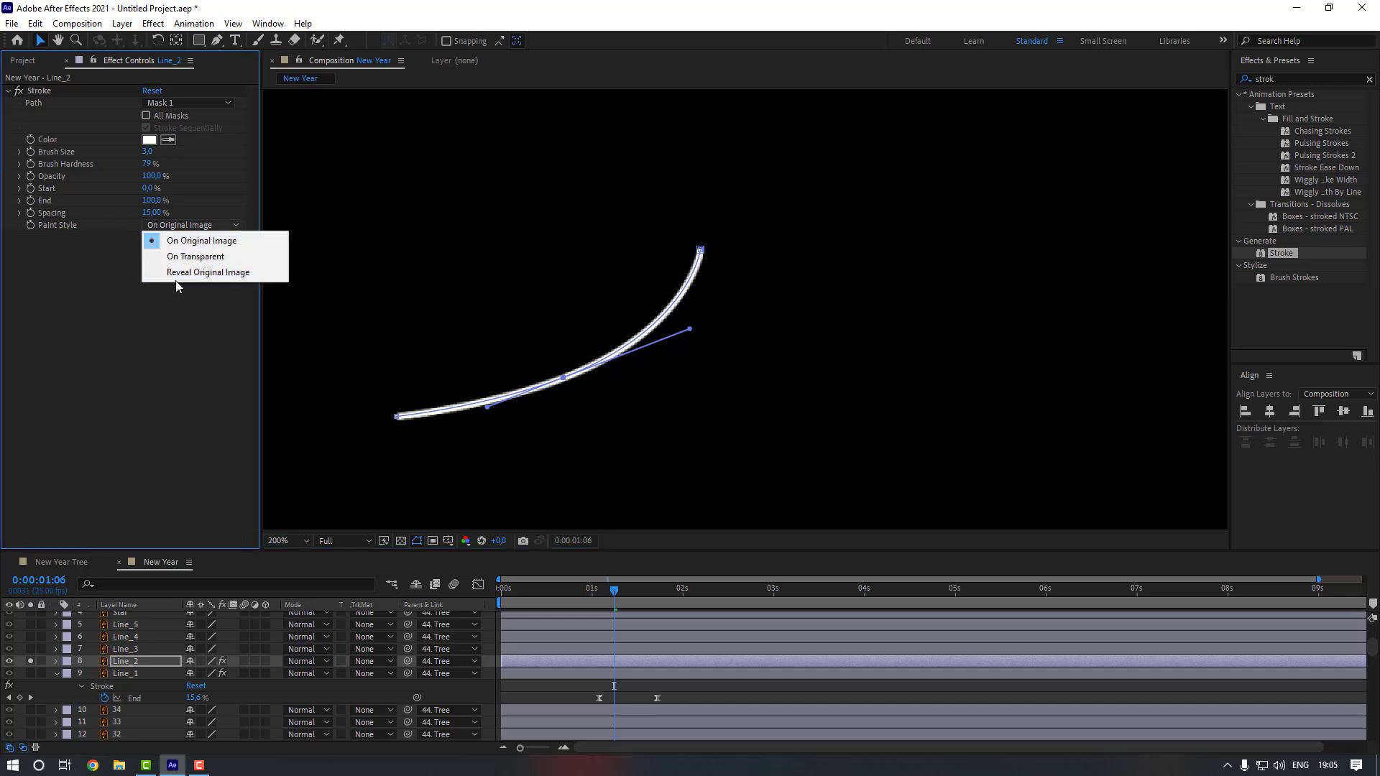
click(187, 275)
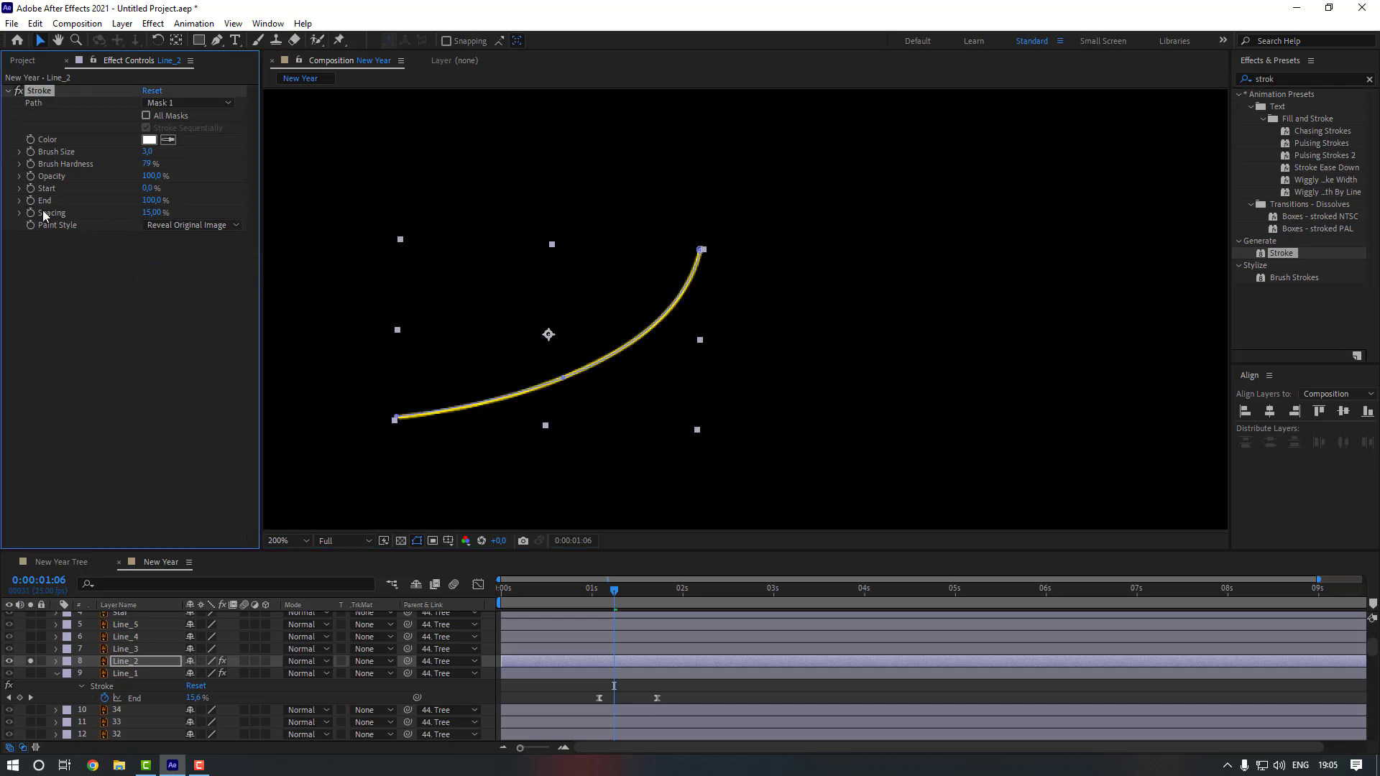
- Keyframe Line_2's Stroke End from 0% at 0:00:01:06 to 100% at 0:00:01:16
click(156, 201)
text(0)
key(Return)
key(space)
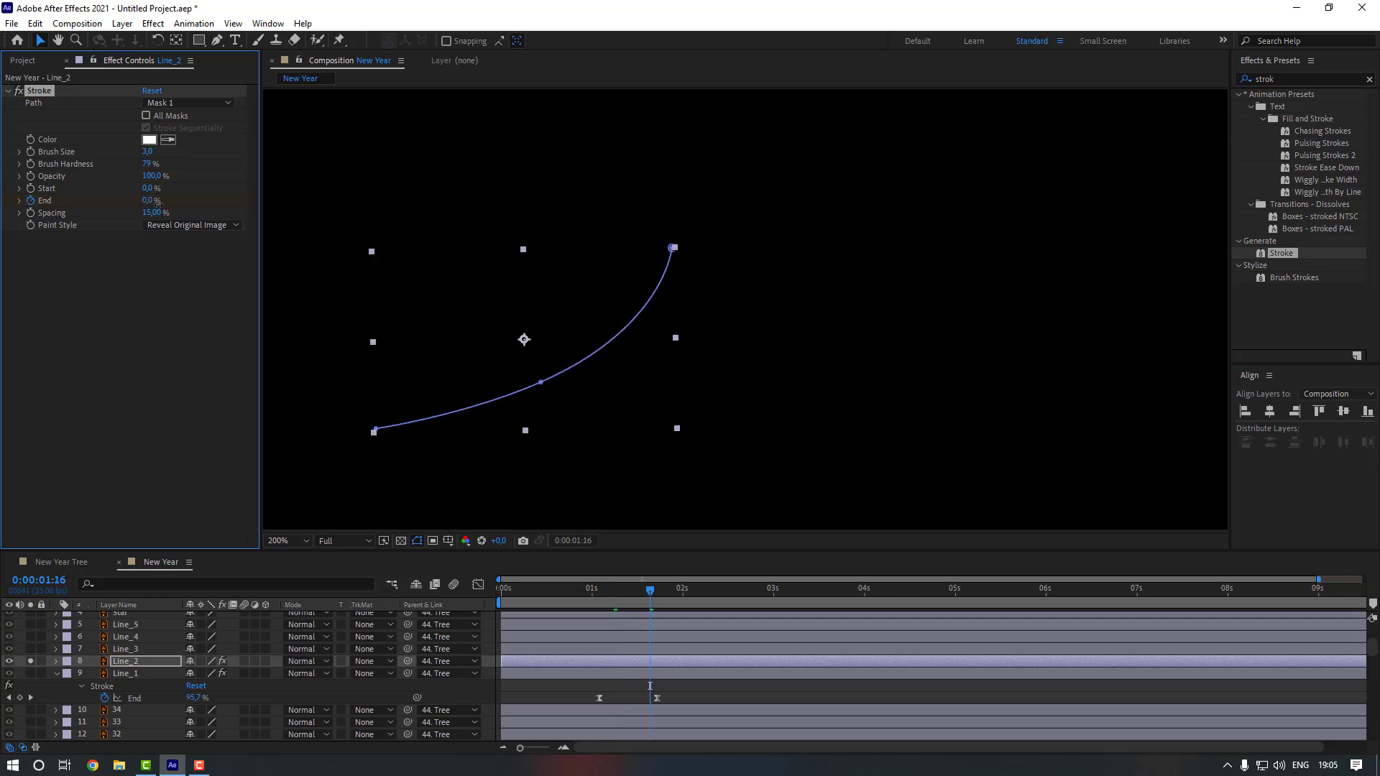
drag(151, 201, 596, 233)
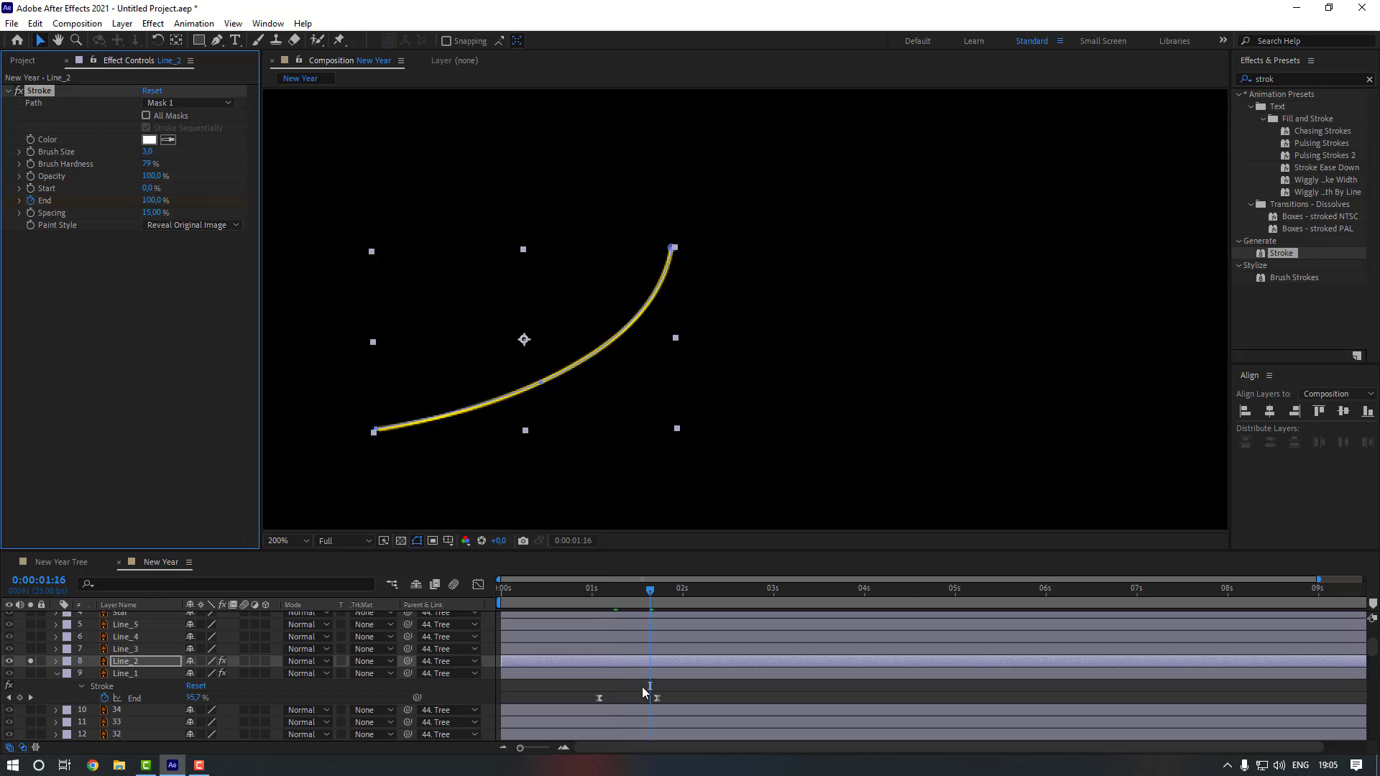
- Apply Easy Ease to Line_2's End keyframes and move the last one to about 0:00:01:22
key(u)
drag(675, 679, 609, 695)
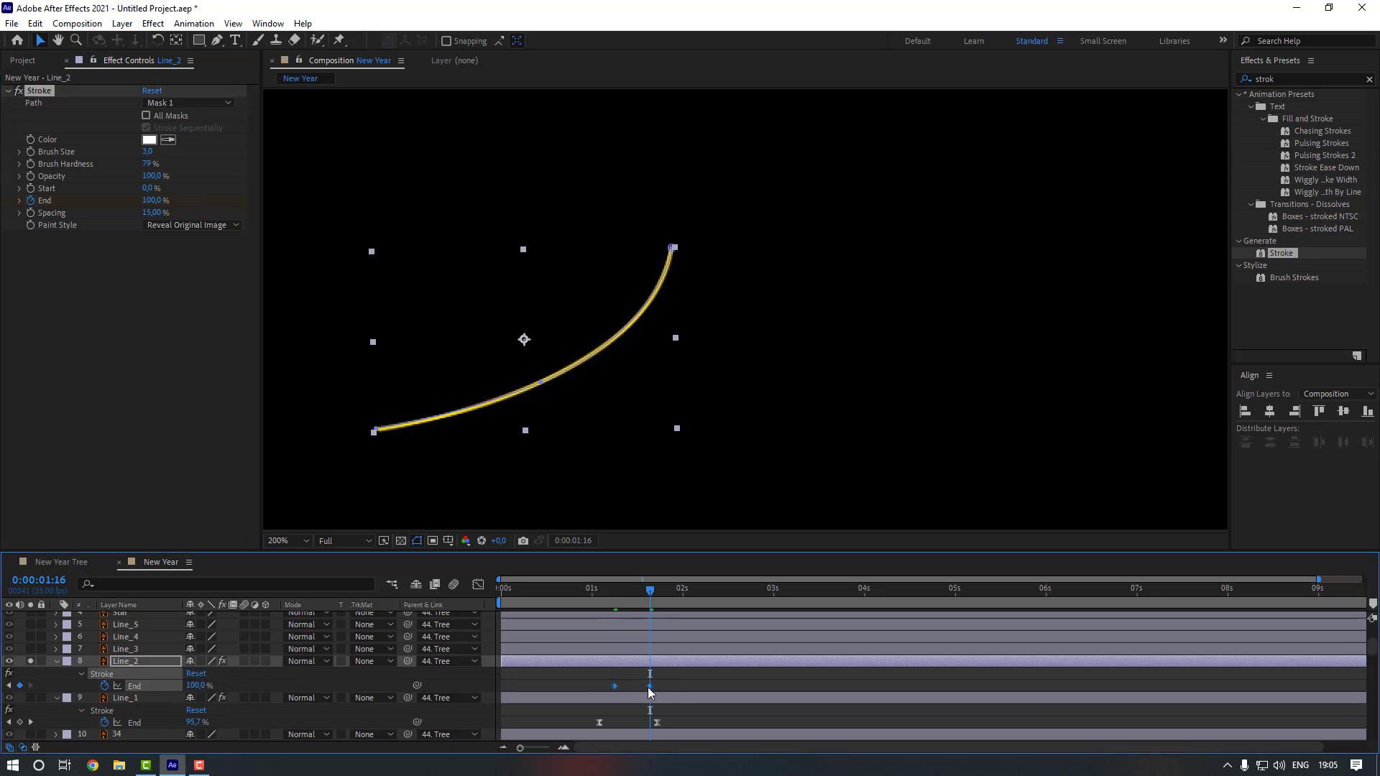
right_click(651, 686)
mouse_move(732, 676)
click(863, 582)
drag(652, 692, 661, 692)
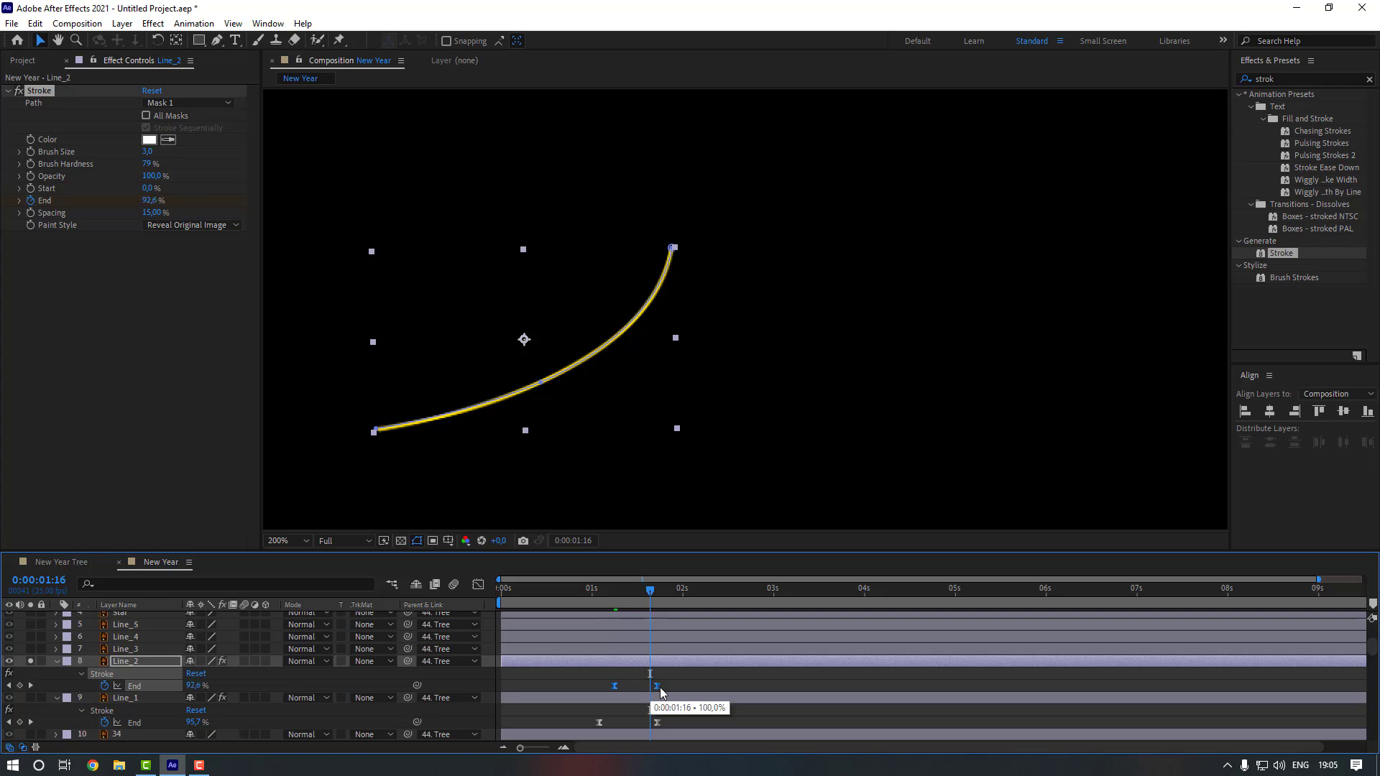
click(676, 682)
- Unsolo Line_2 and preview the first two garland lines drawing on over the full tree
click(31, 660)
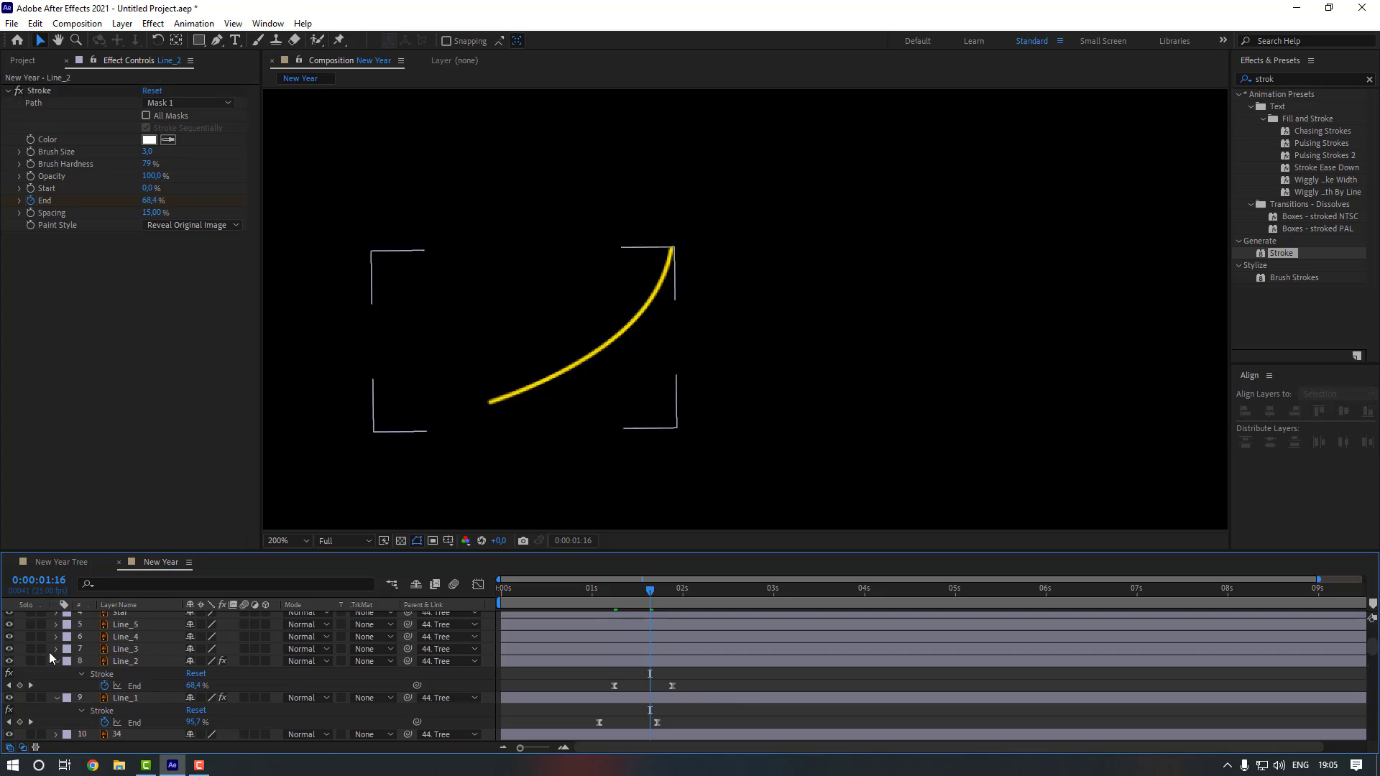
scroll(546, 410, down, 1)
drag(617, 589, 549, 593)
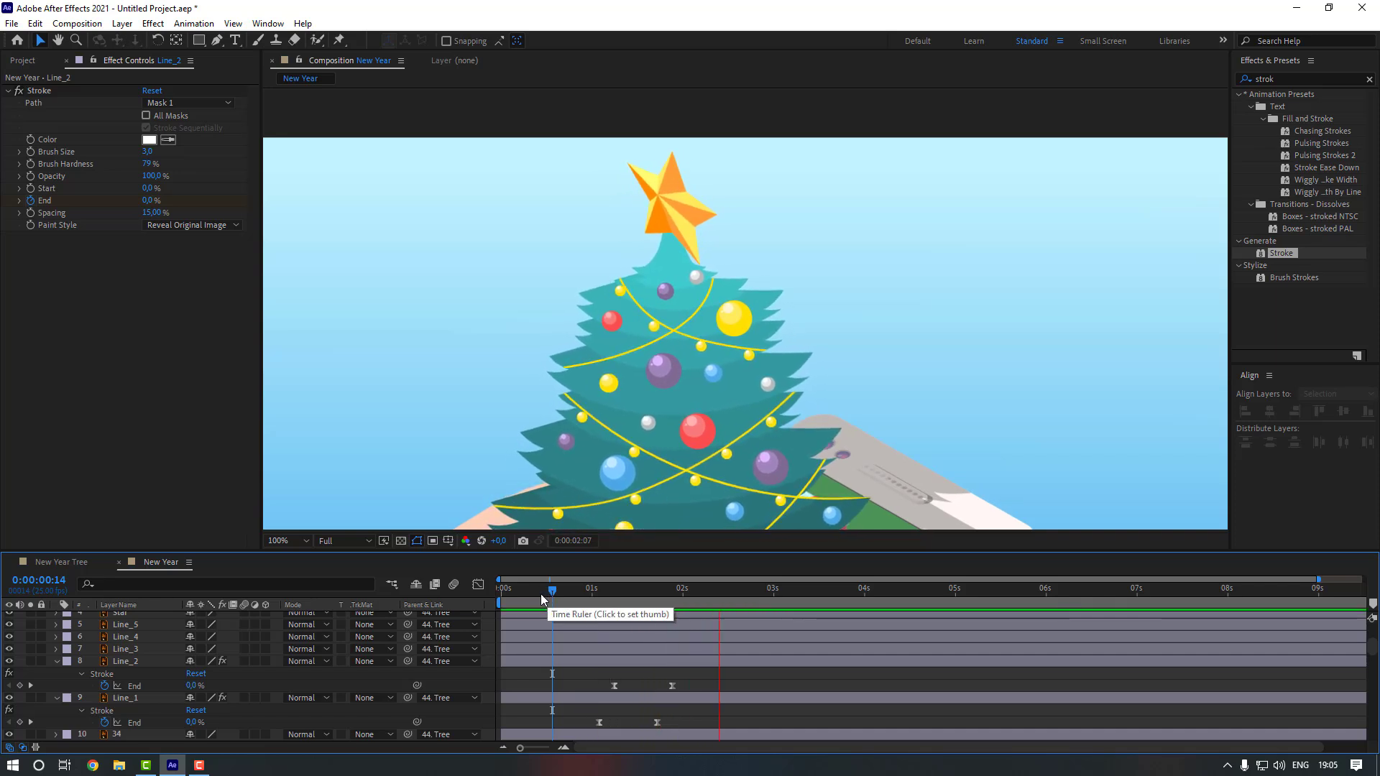
key(space)
- At 0:00:01:10, solo Line_3 and trace its garland with a curved mask path
click(627, 589)
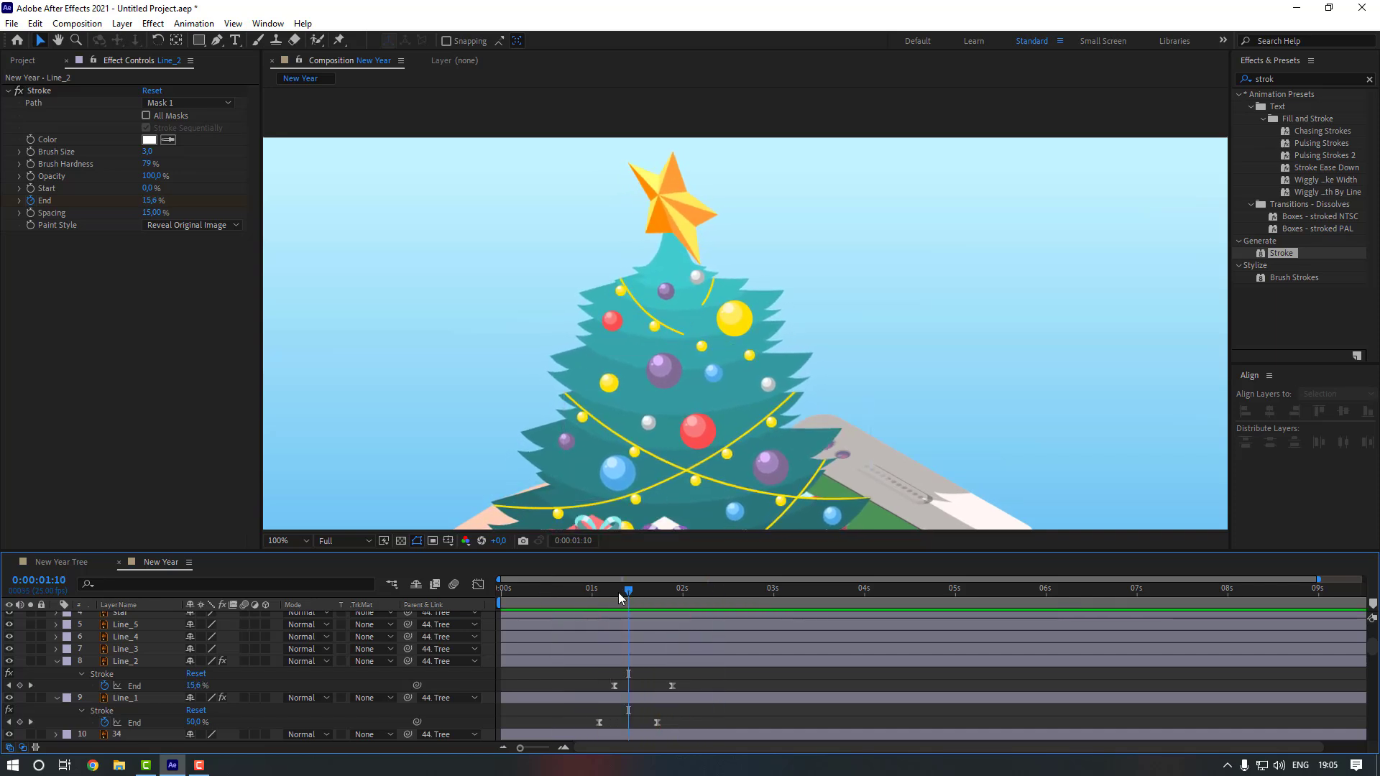
click(131, 647)
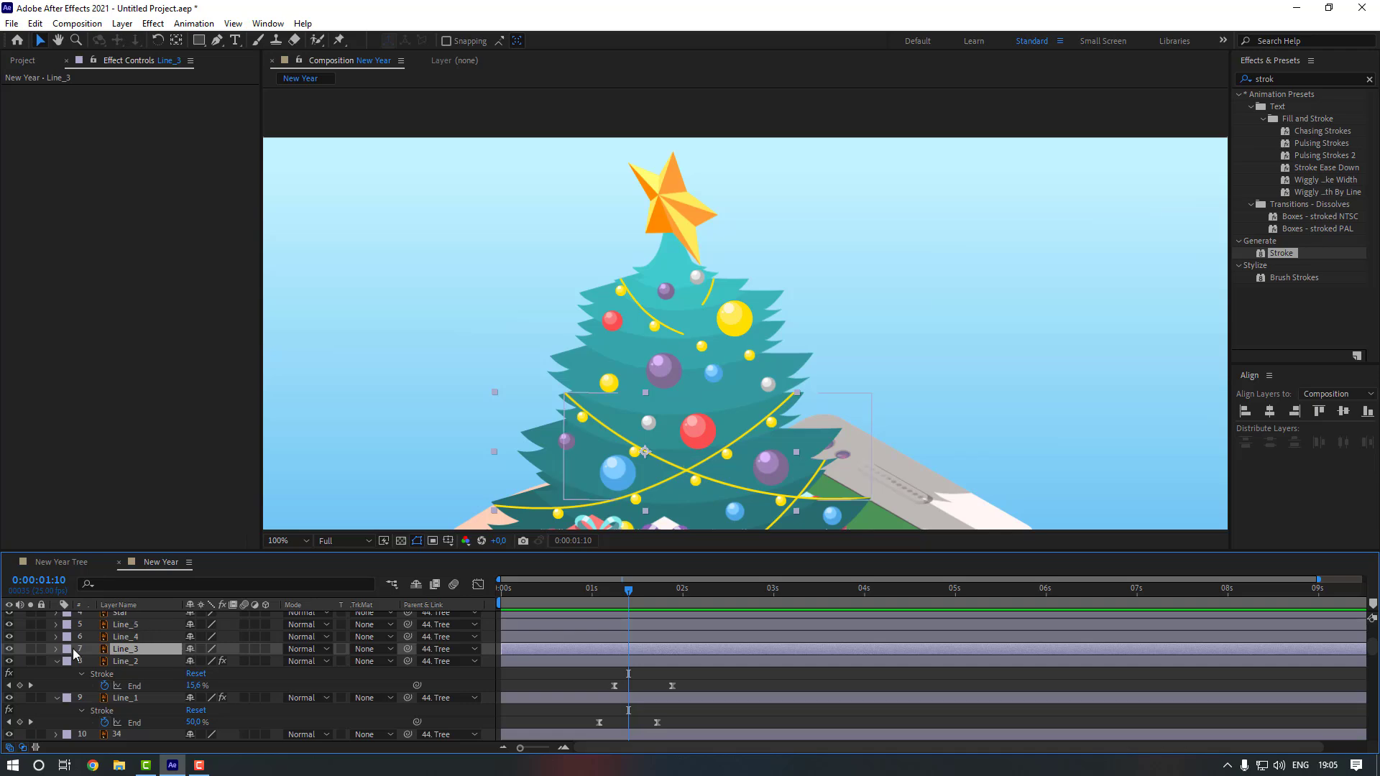
click(31, 648)
drag(916, 348, 1013, 318)
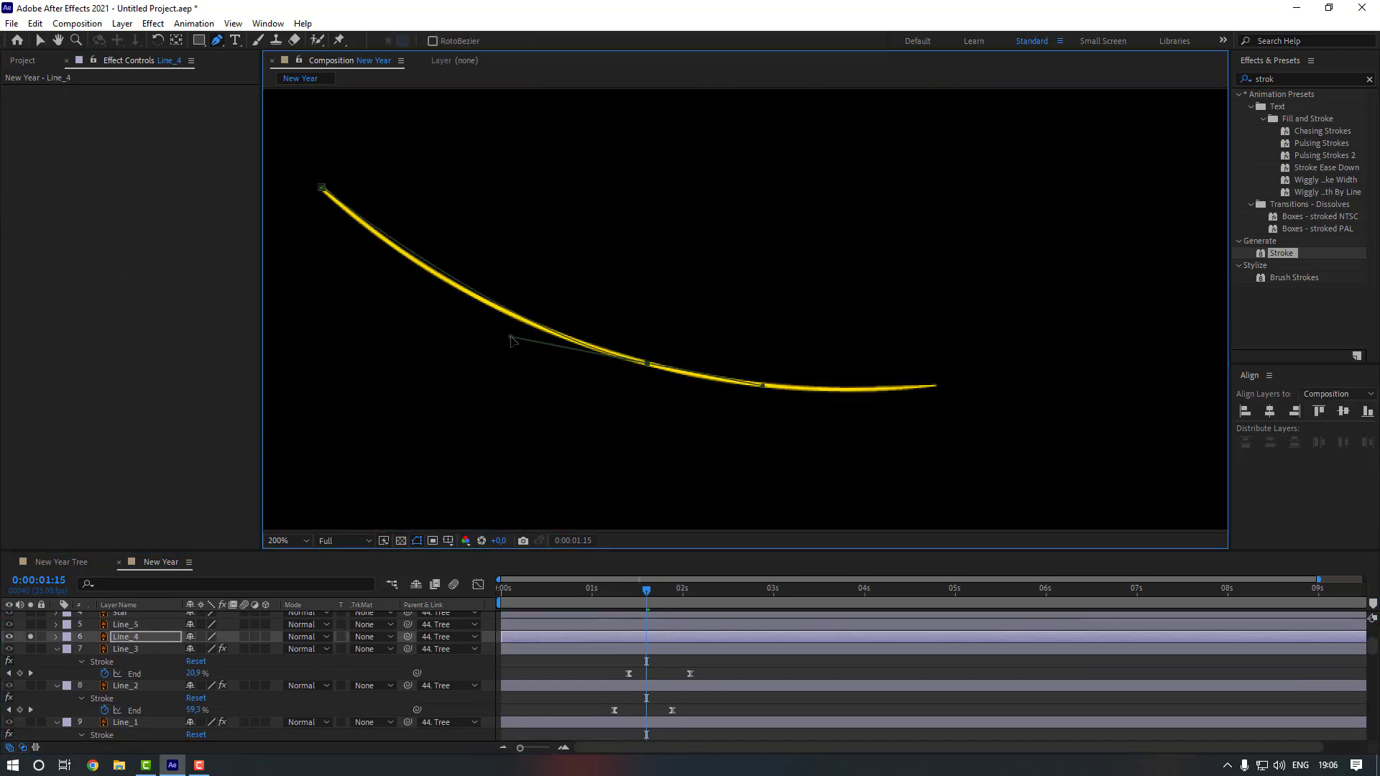
- Mask the Line_4 and Line_5 garlands and reveal them with Stroke, easing End to 100% from 0:00:01:15 and 0:00:01:20
drag(718, 379, 812, 407)
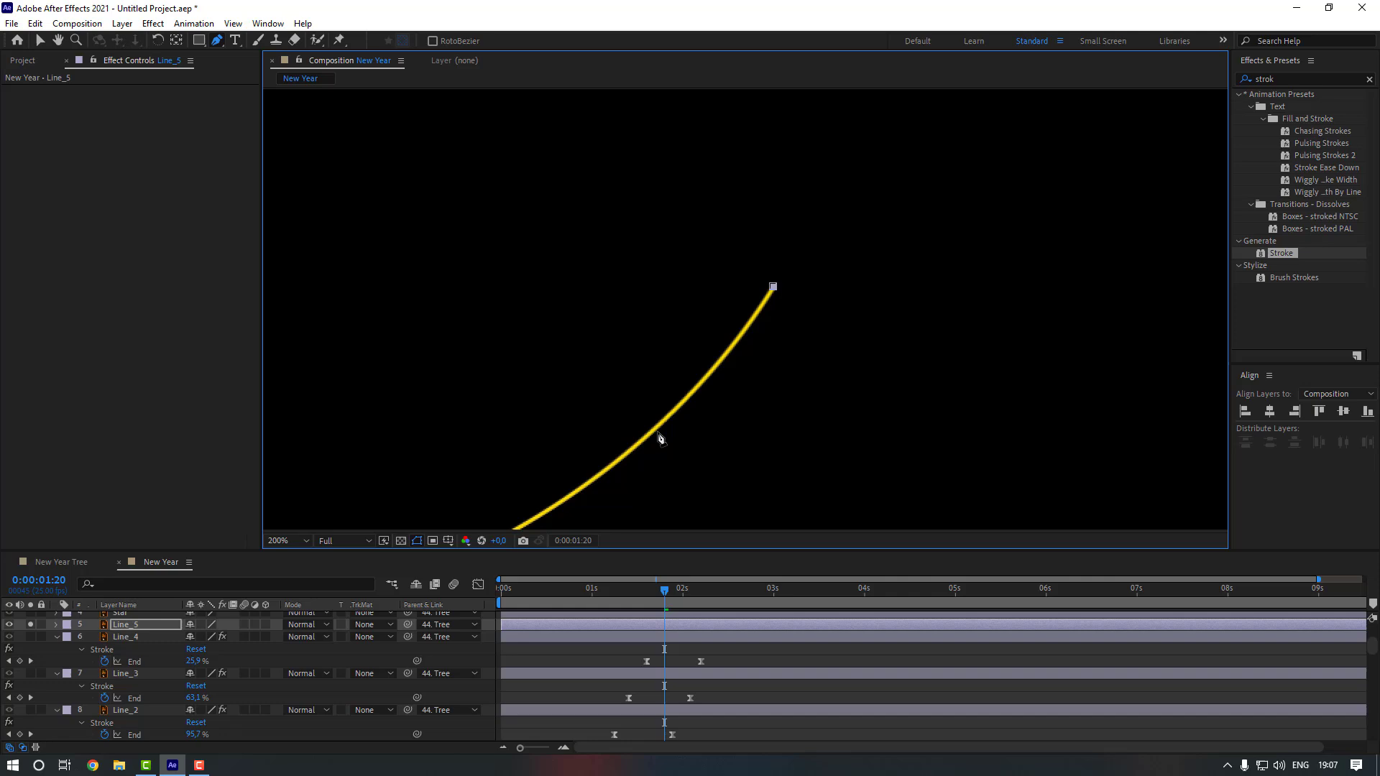
drag(1281, 253, 657, 161)
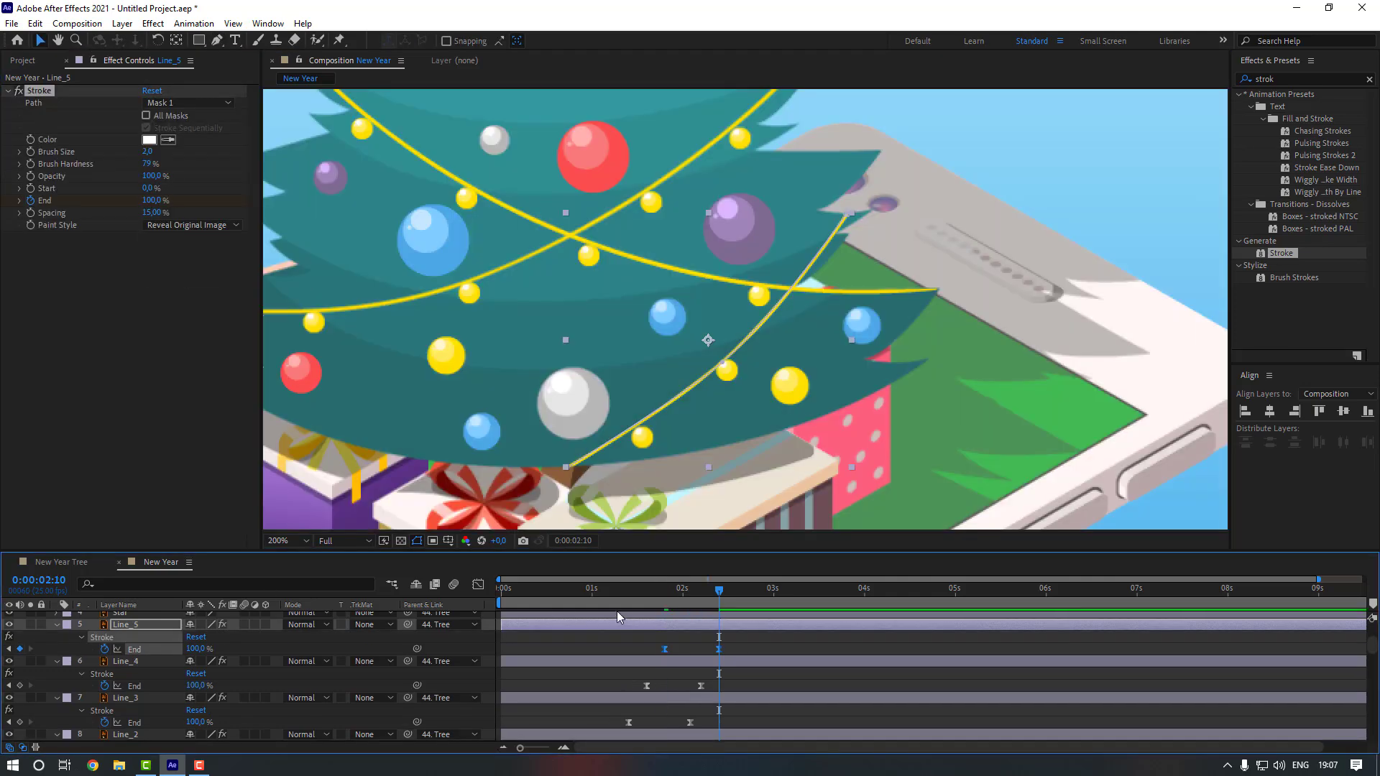
scroll(683, 439, down, 4)
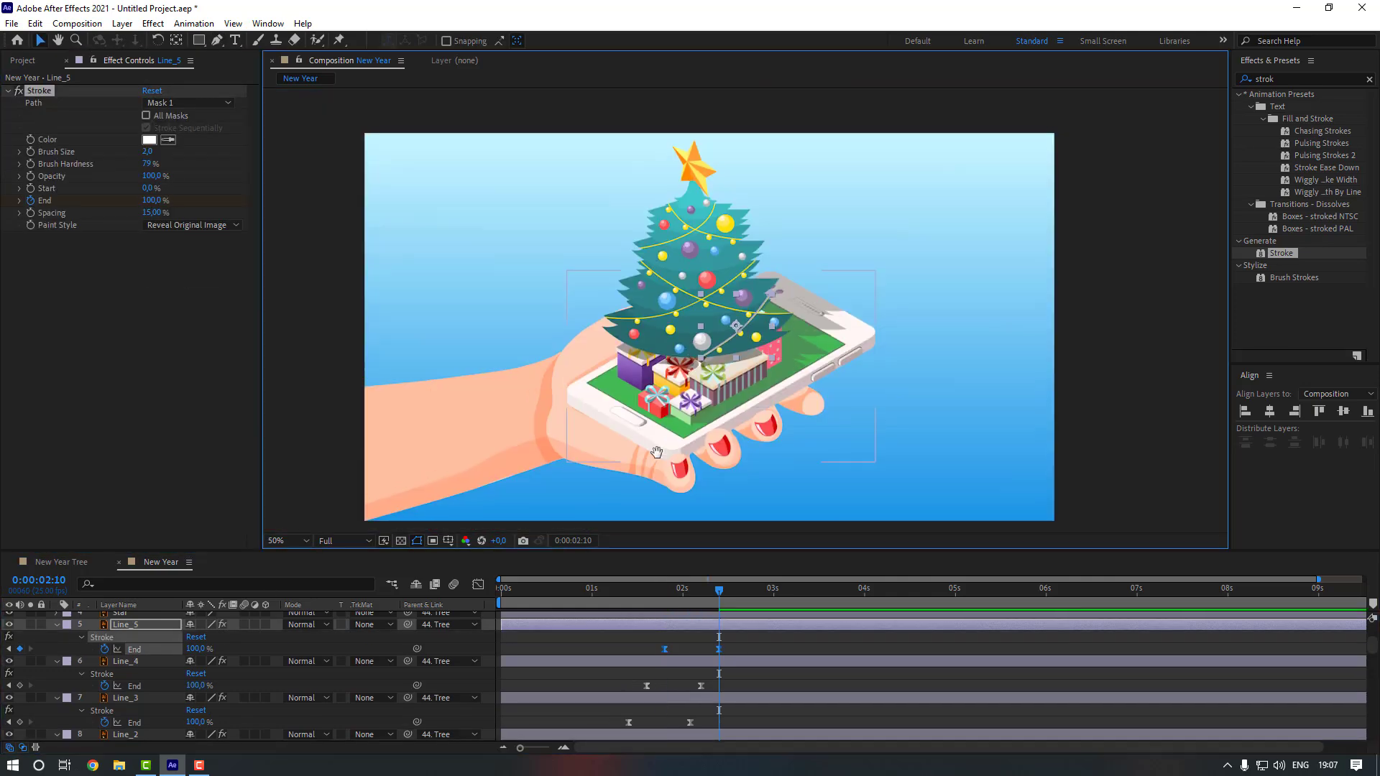
- Preview the whole New Year animation from the first frame to check all five garland lines drawing on
click(441, 308)
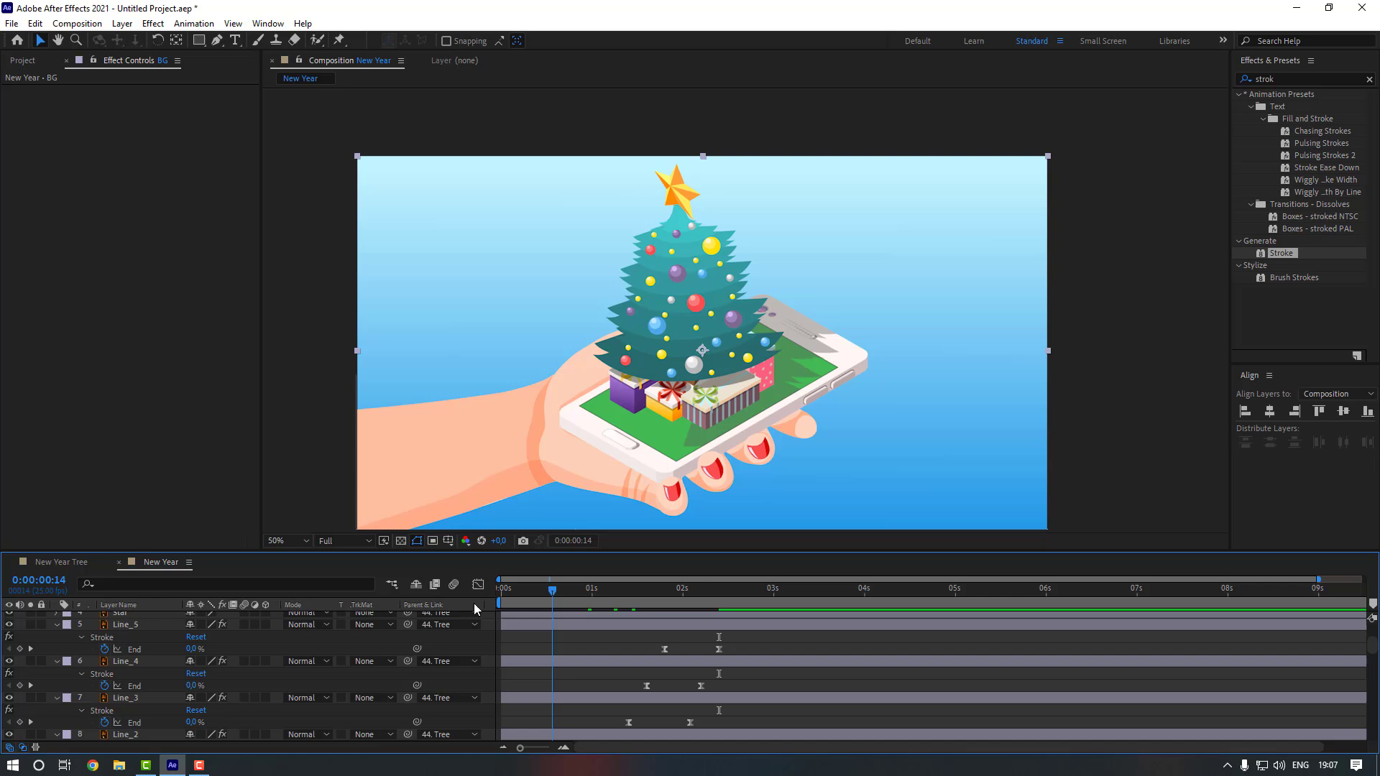
key(Home)
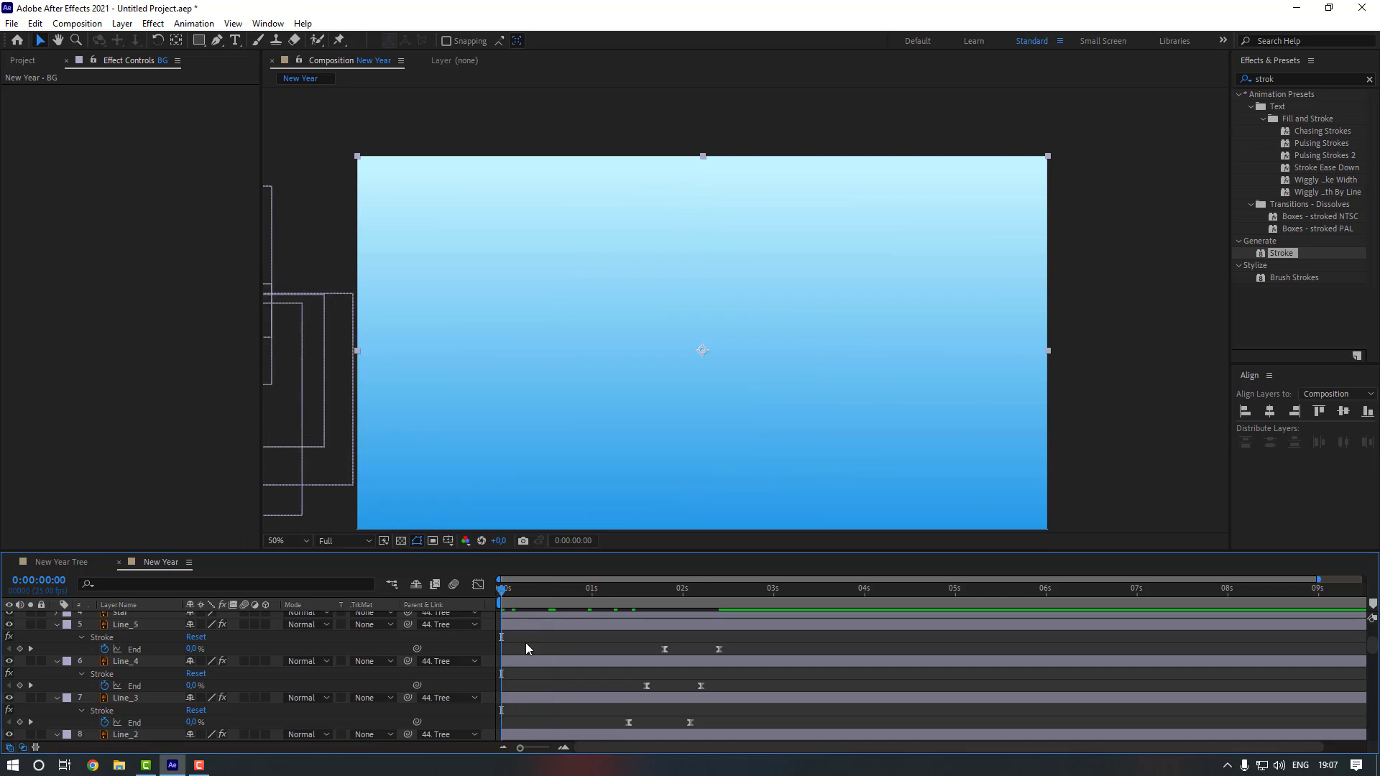
key(space)
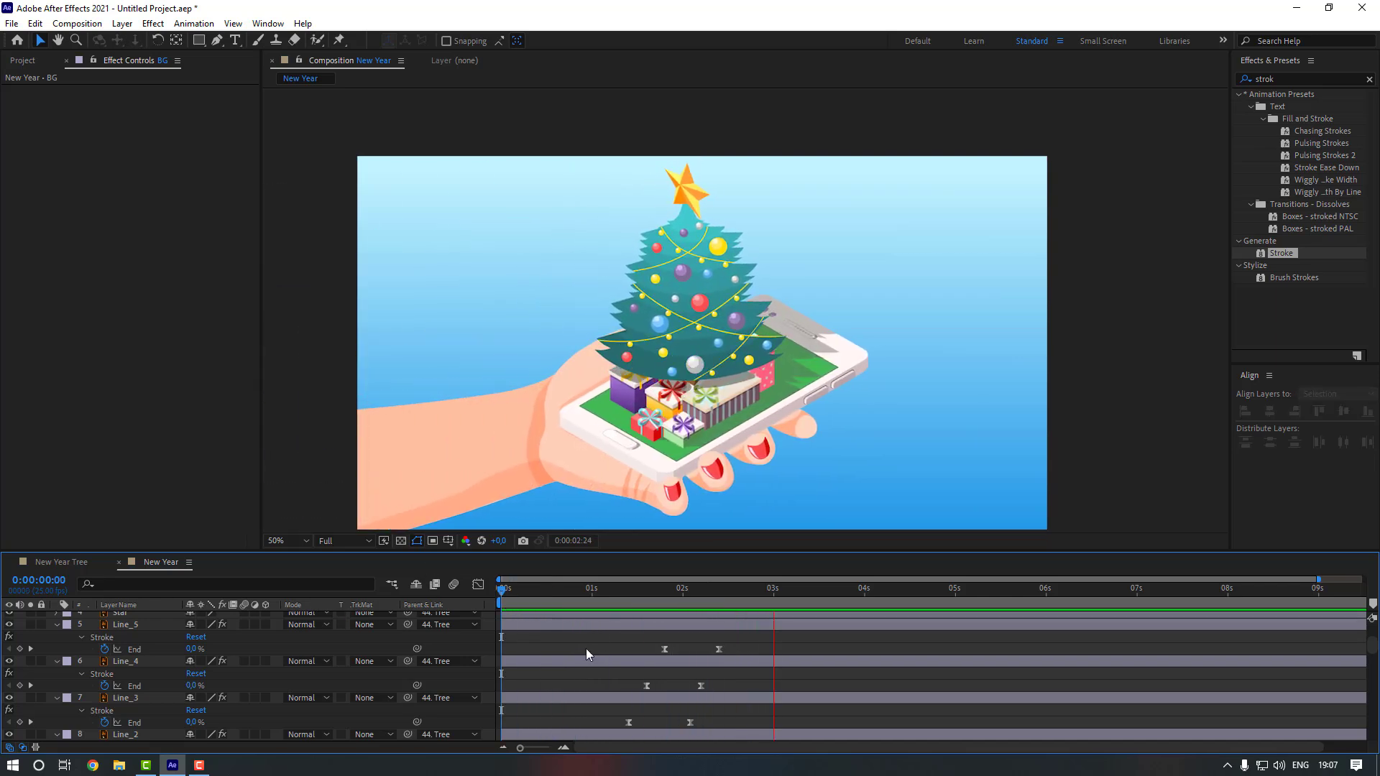
key(space)
- Stagger the Line_2 to Line_5 layers by a few frames each so the garlands start one after another, and preview from 0:00:00:13
scroll(609, 668, down, 4)
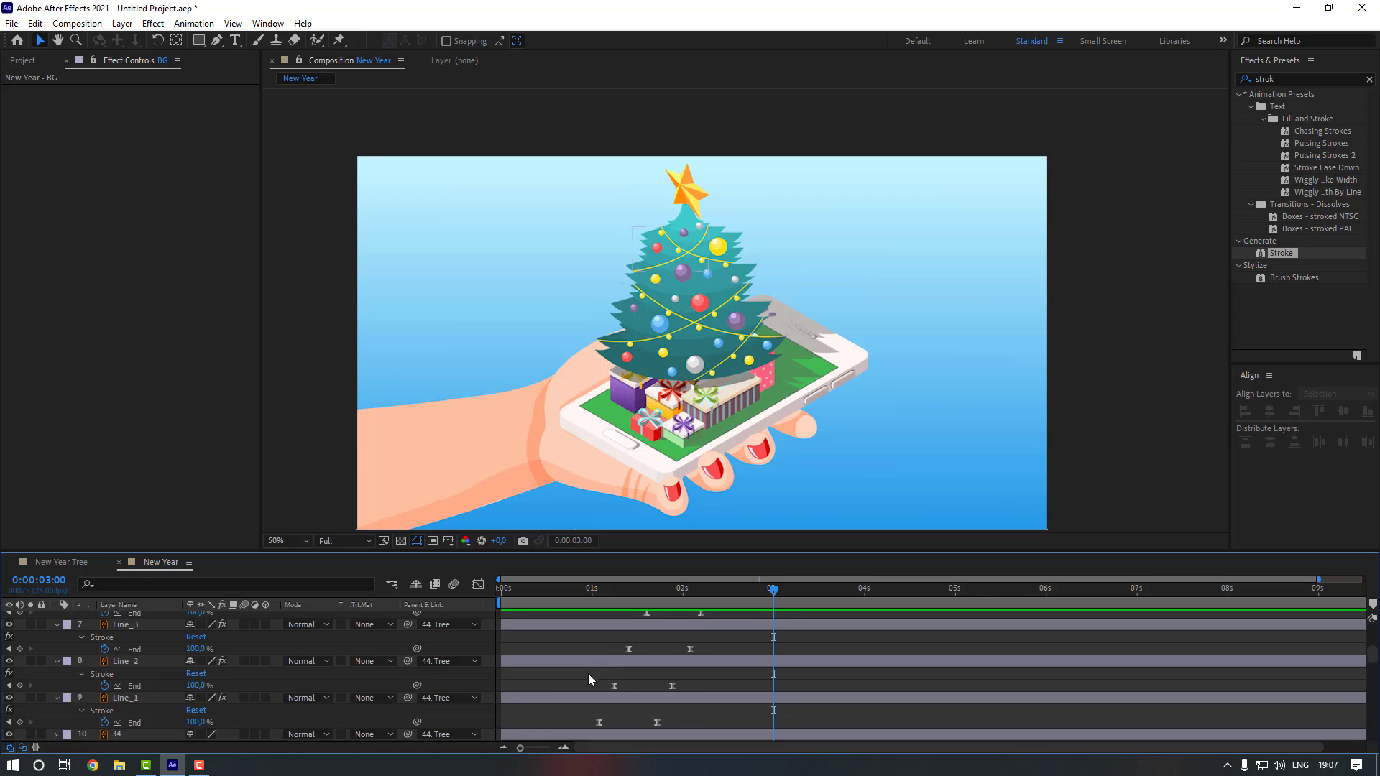
scroll(591, 706, down, 1)
drag(597, 625, 549, 607)
scroll(602, 625, up, 1)
scroll(624, 629, up, 1)
scroll(638, 631, up, 1)
click(628, 649)
click(546, 611)
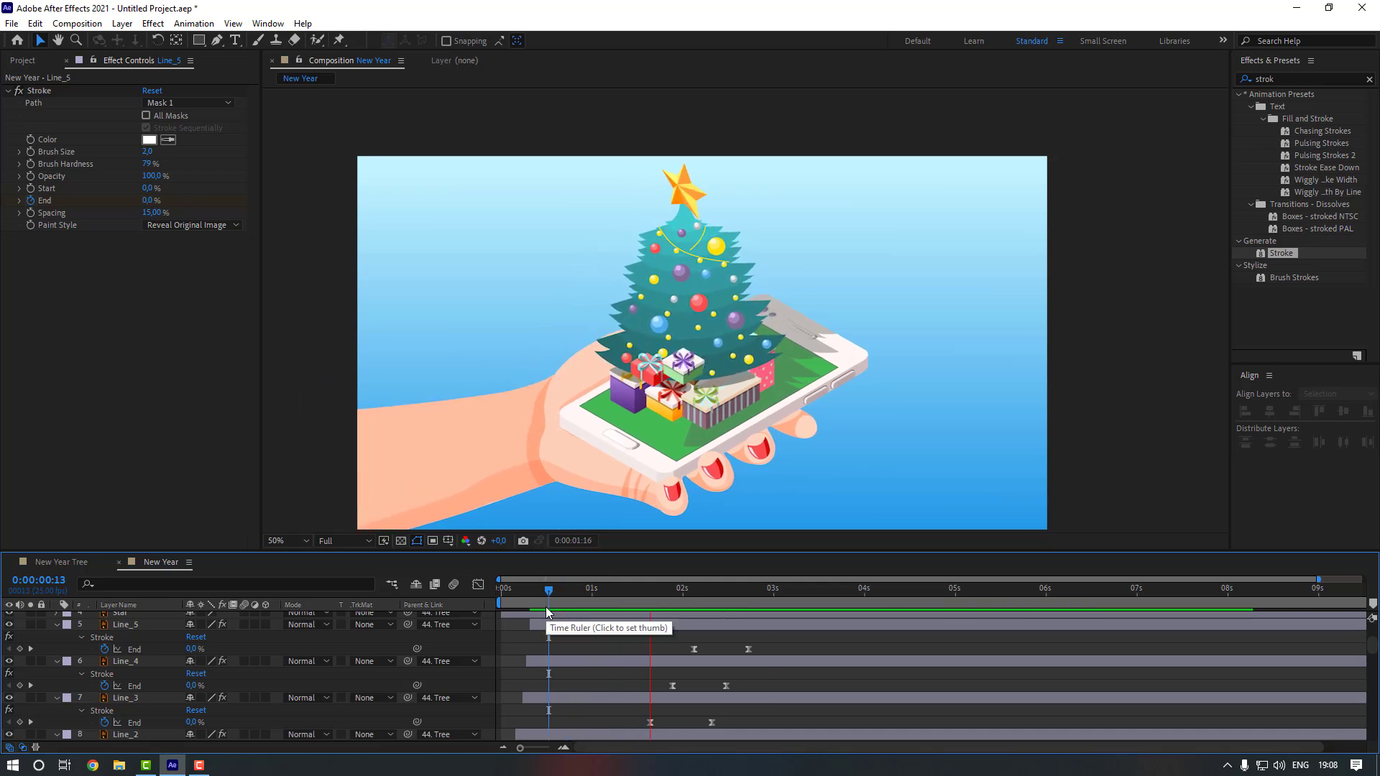
- Delay the Line_3, Line_4 and Line_5 layers further in the timeline, widening the gaps between the garland draw-ons
scroll(667, 663, down, 2)
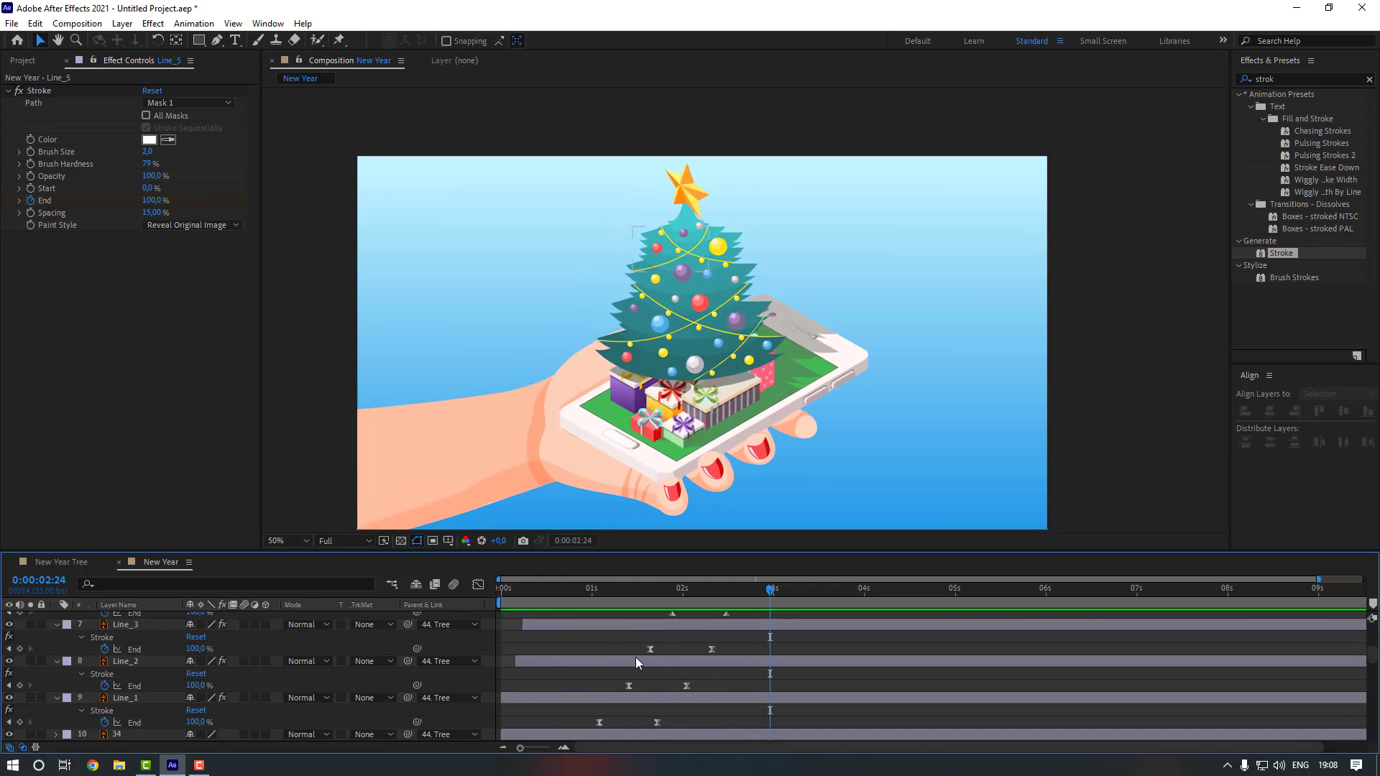
click(611, 662)
click(615, 624)
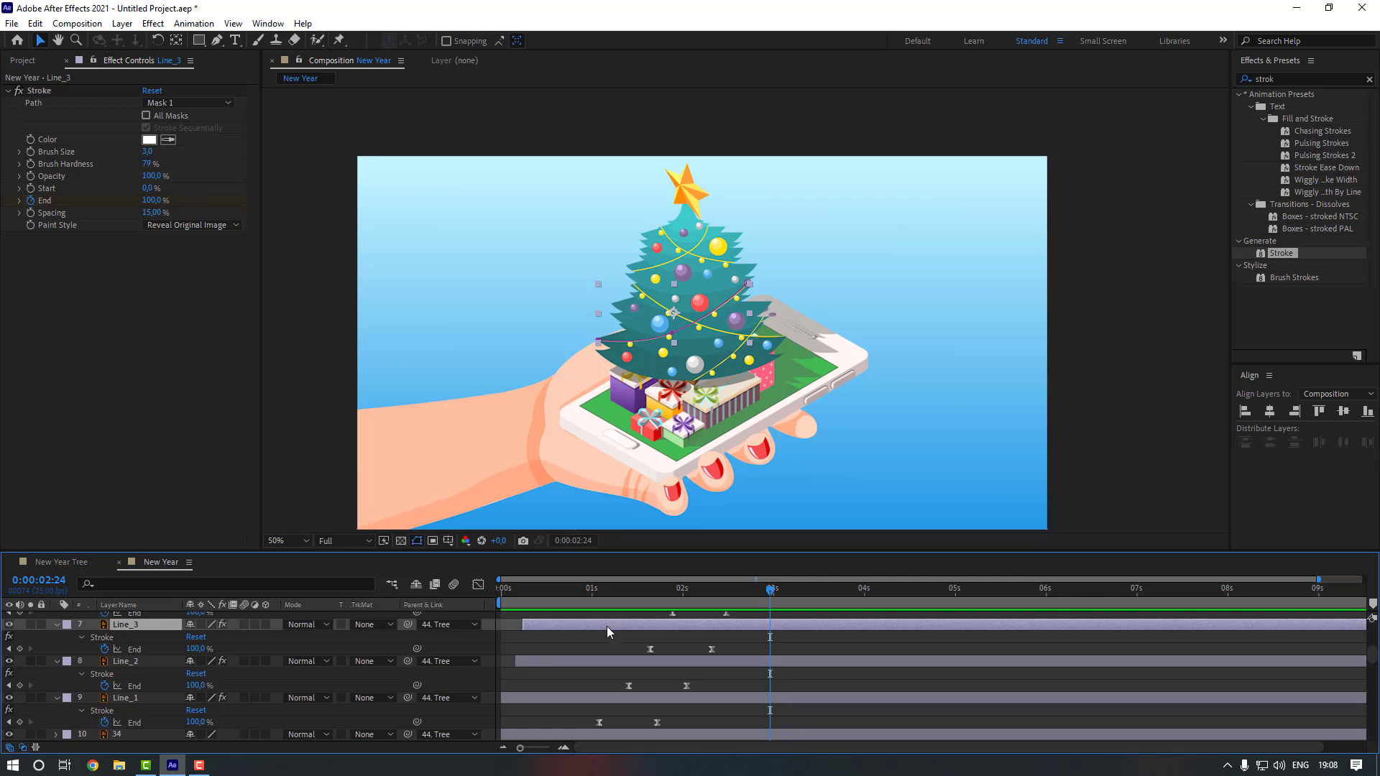
drag(635, 625, 662, 632)
scroll(639, 646, up, 1)
scroll(639, 637, up, 1)
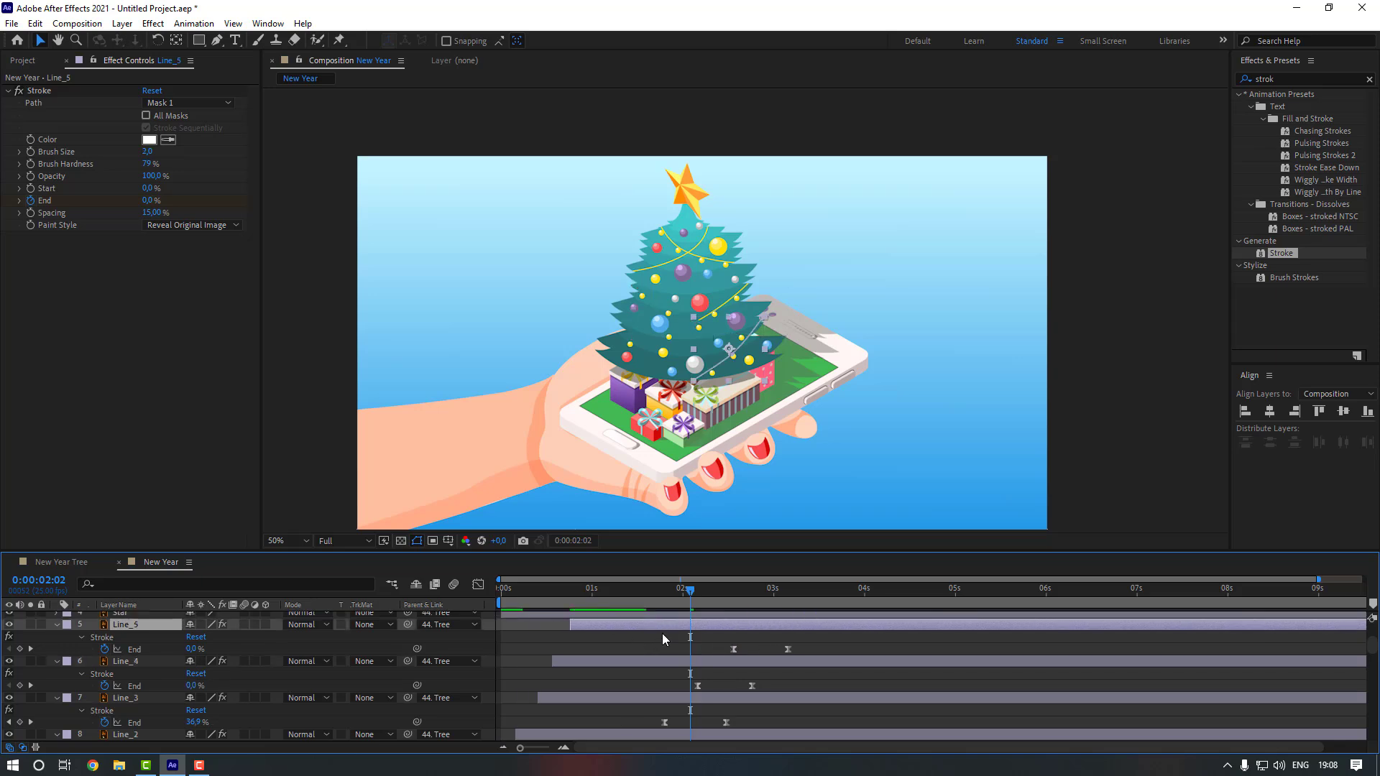
- Preview the garland stroke animation from the start of the composition
key(space)
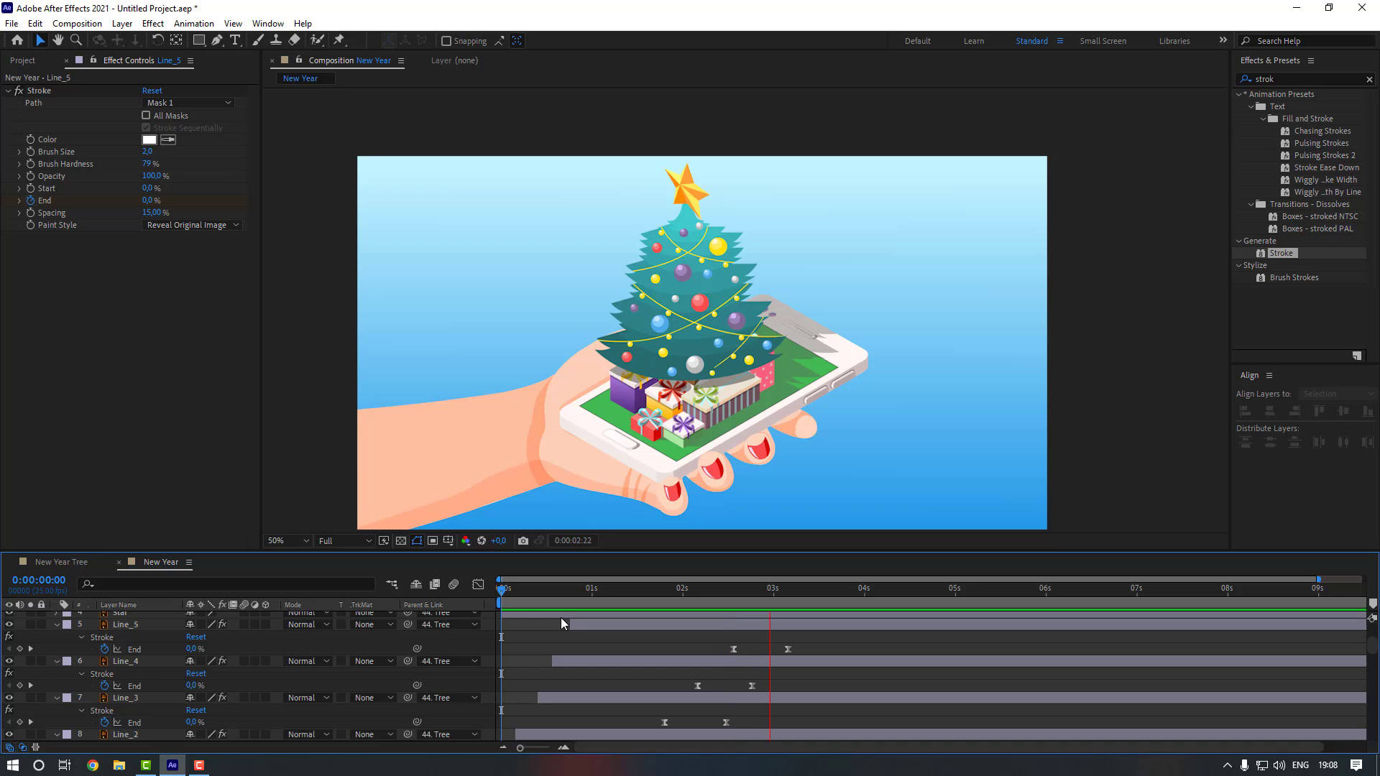
key(space)
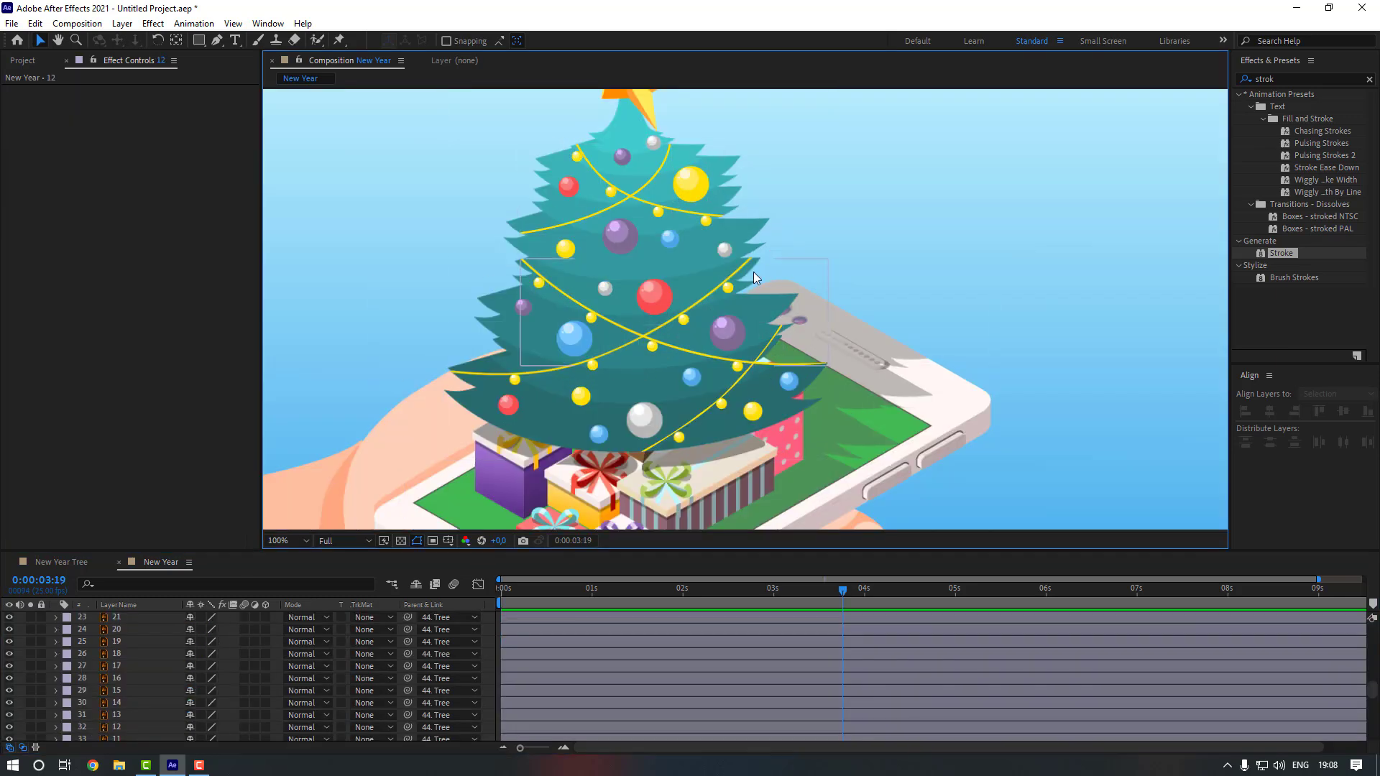
- Apply Animation Composer's Overshoot Scale From Anchor Point preset as an In transition to the upper garland's ornament layers 12 to 15
click(707, 226)
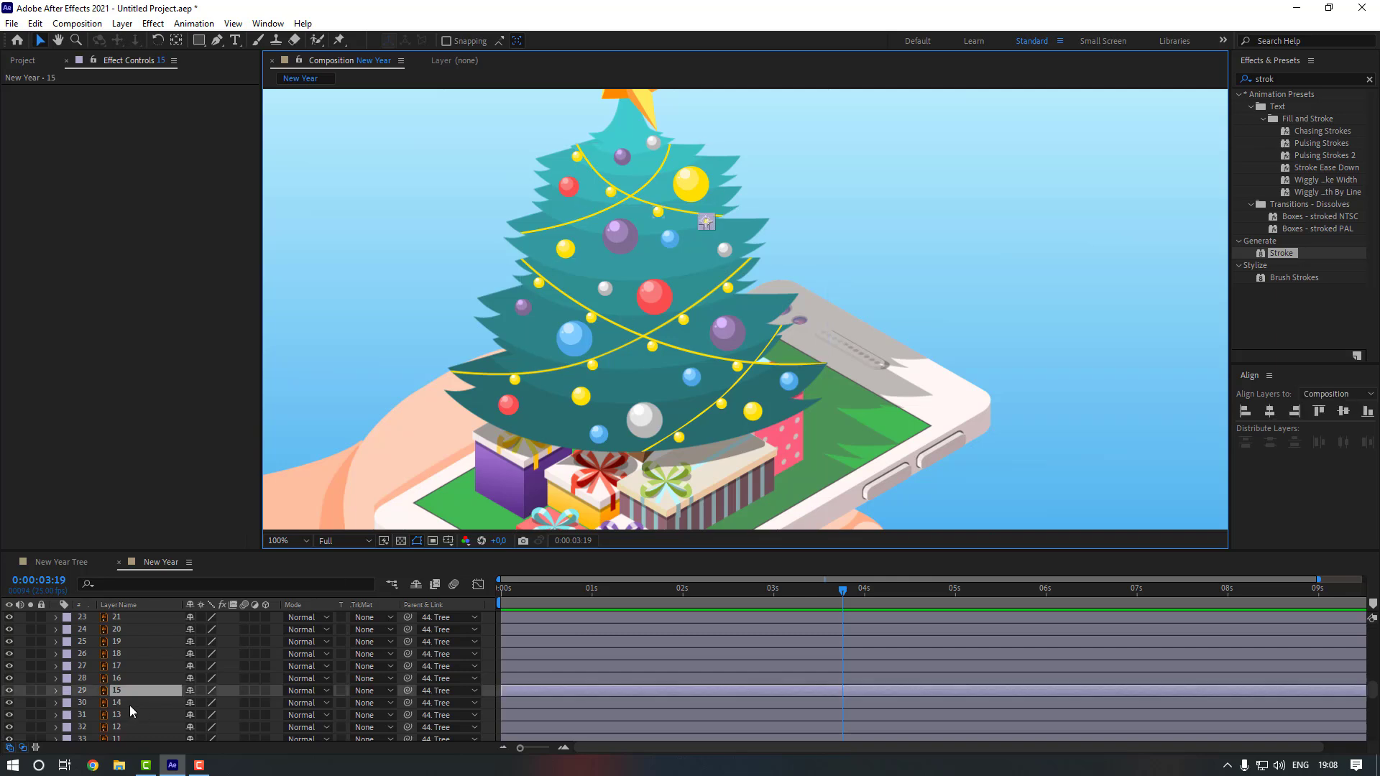
shift+click(126, 703)
shift+click(139, 717)
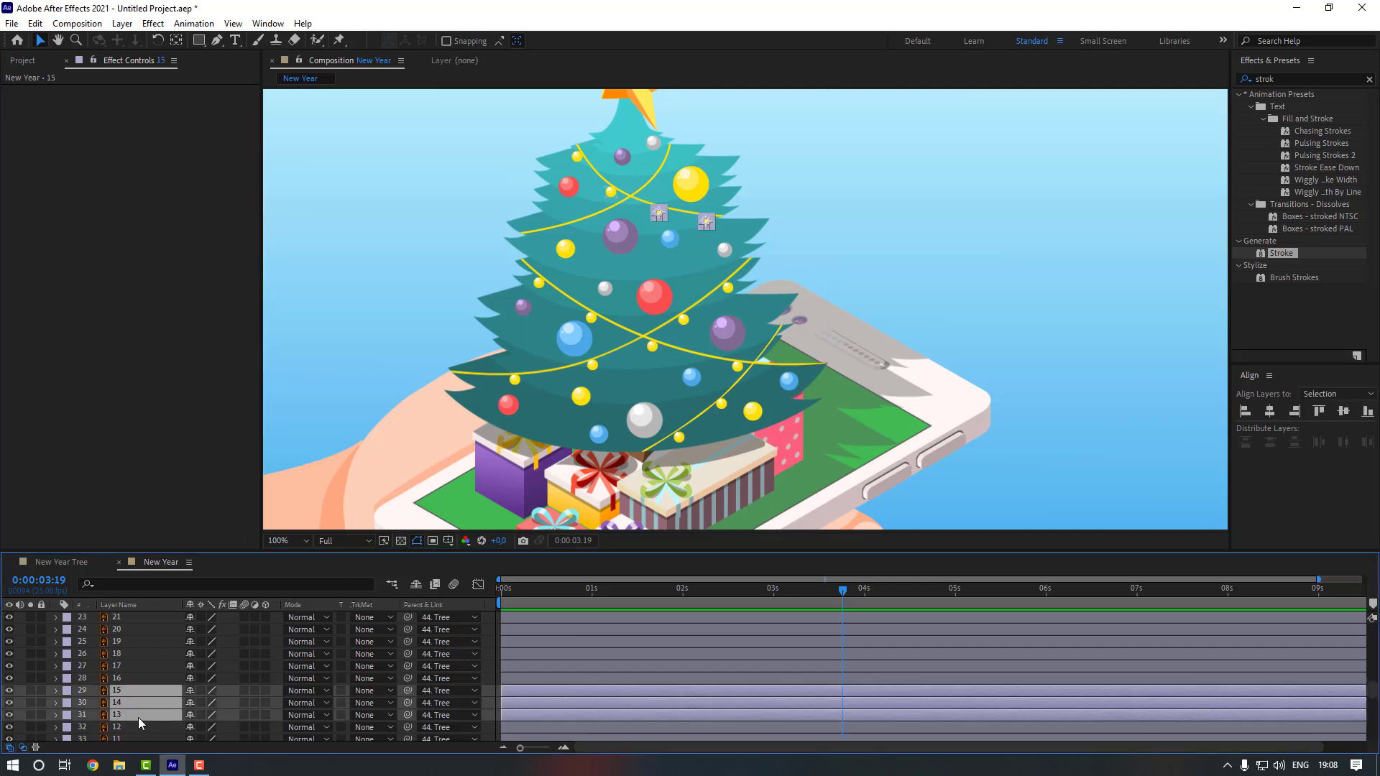
shift+click(135, 729)
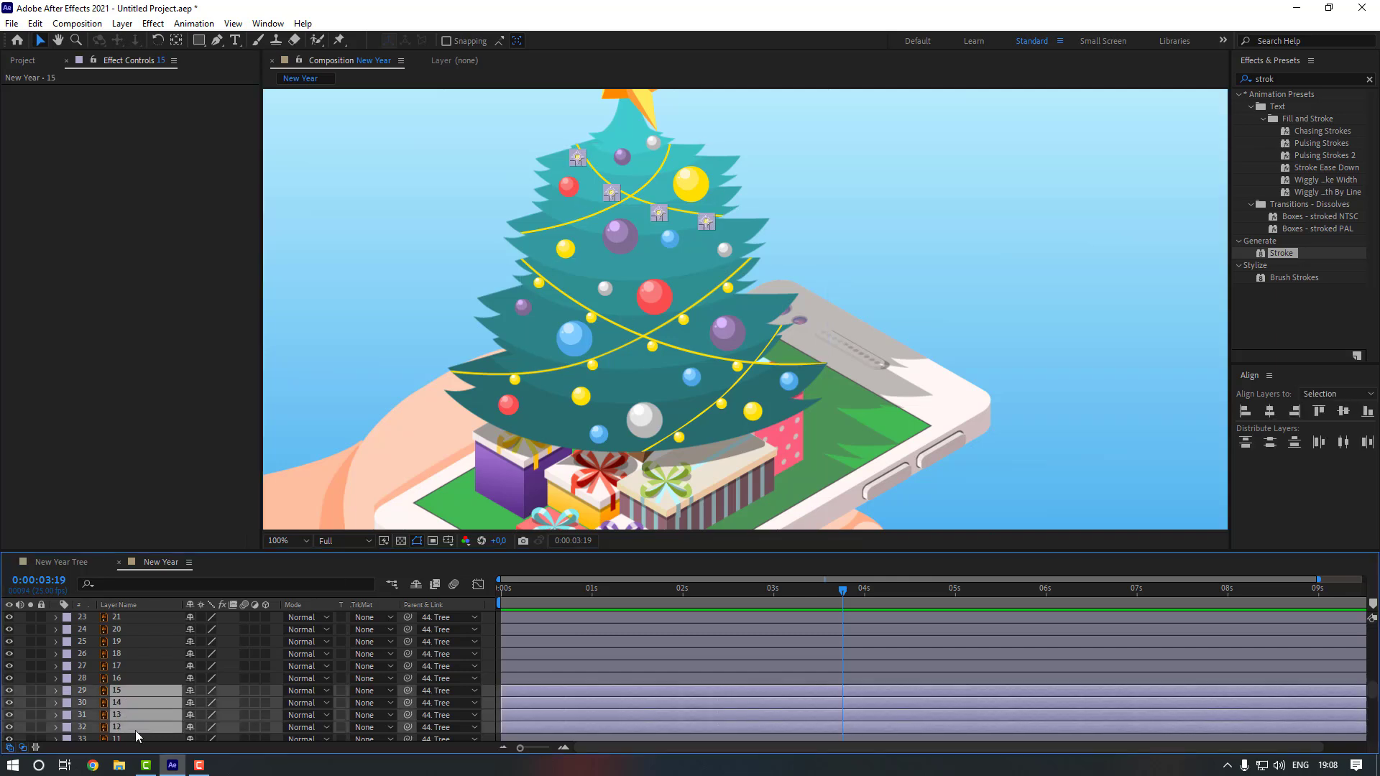
click(268, 24)
click(344, 97)
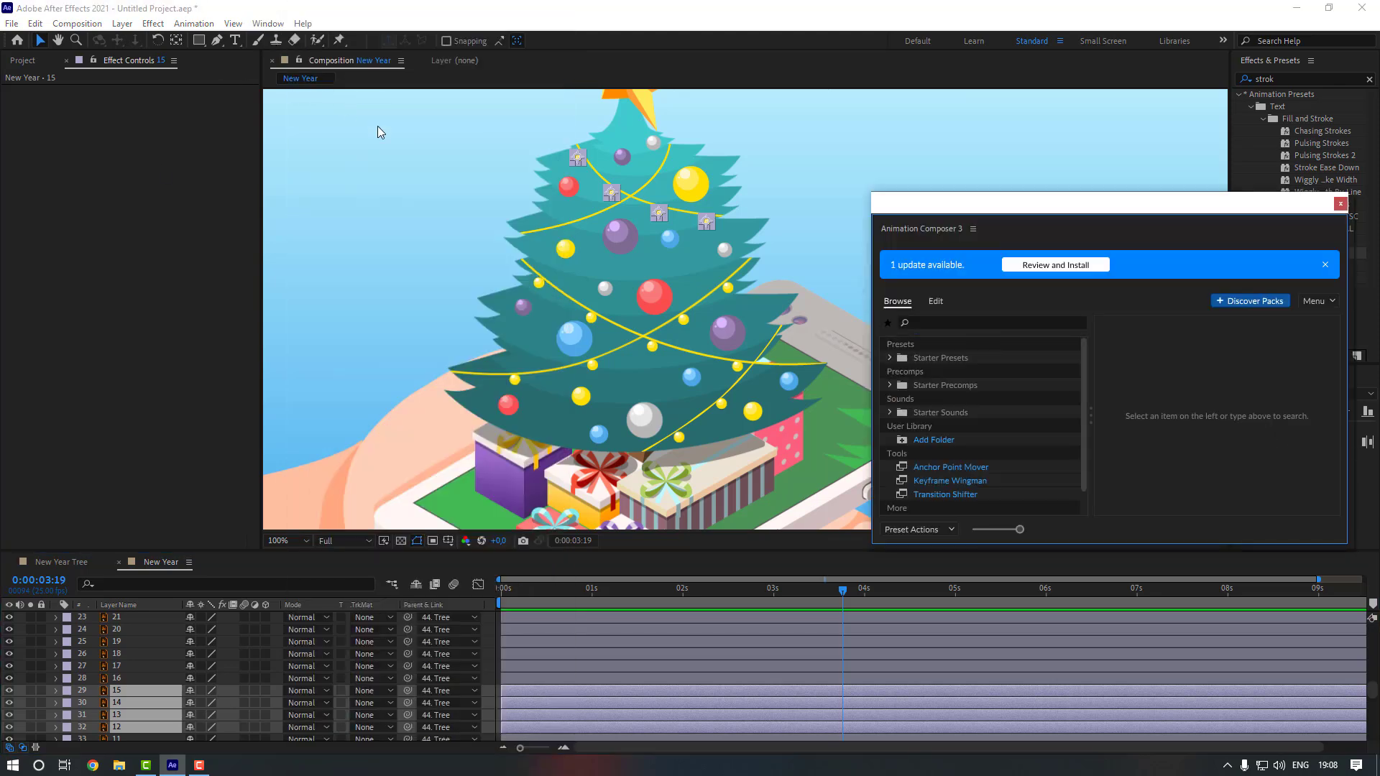
click(890, 357)
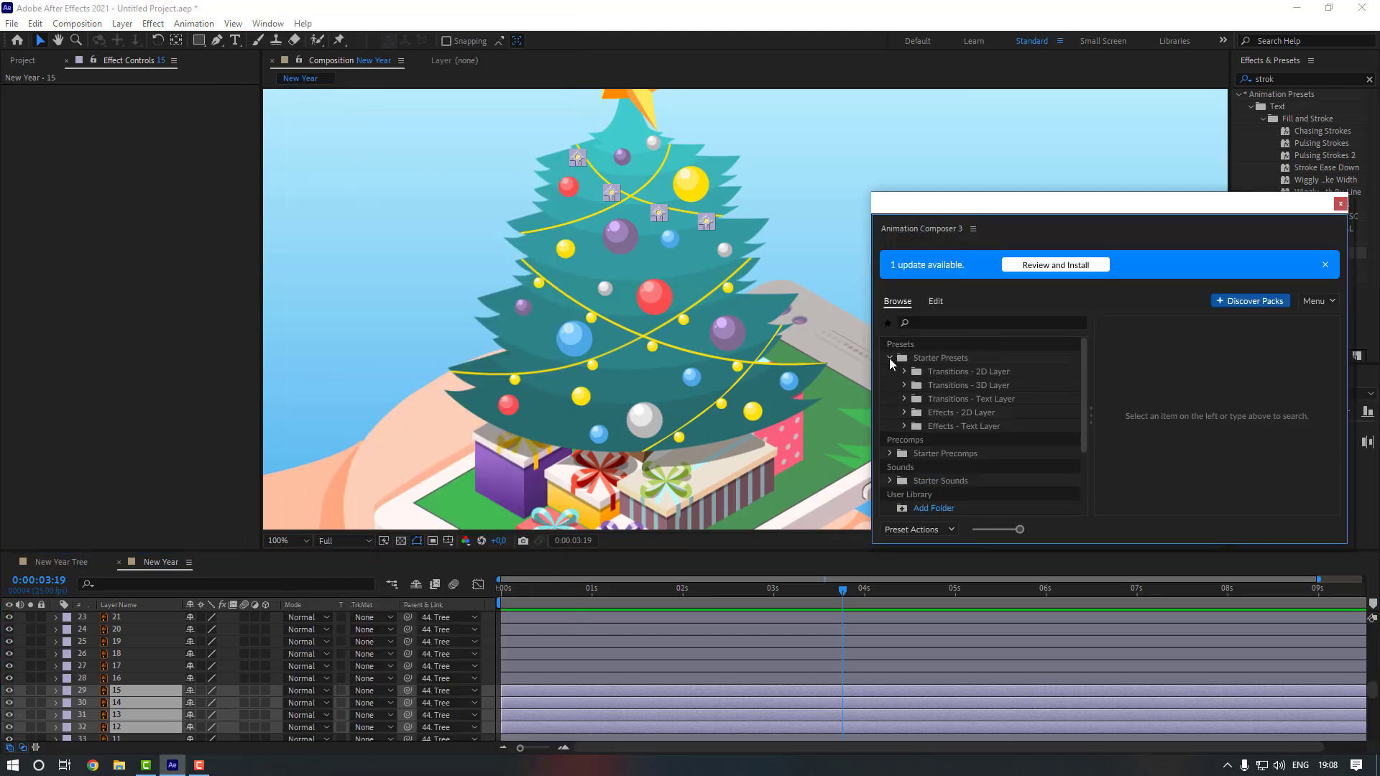
click(904, 372)
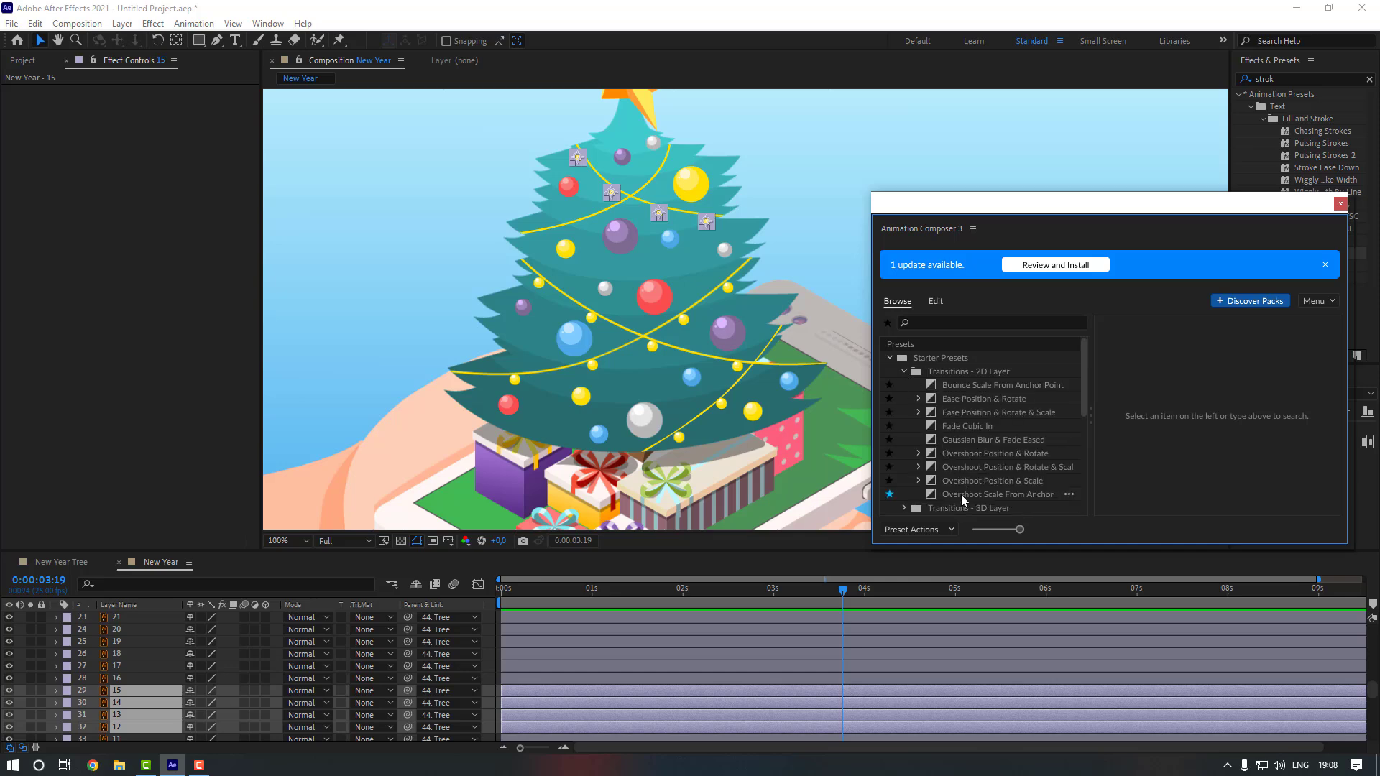
click(960, 495)
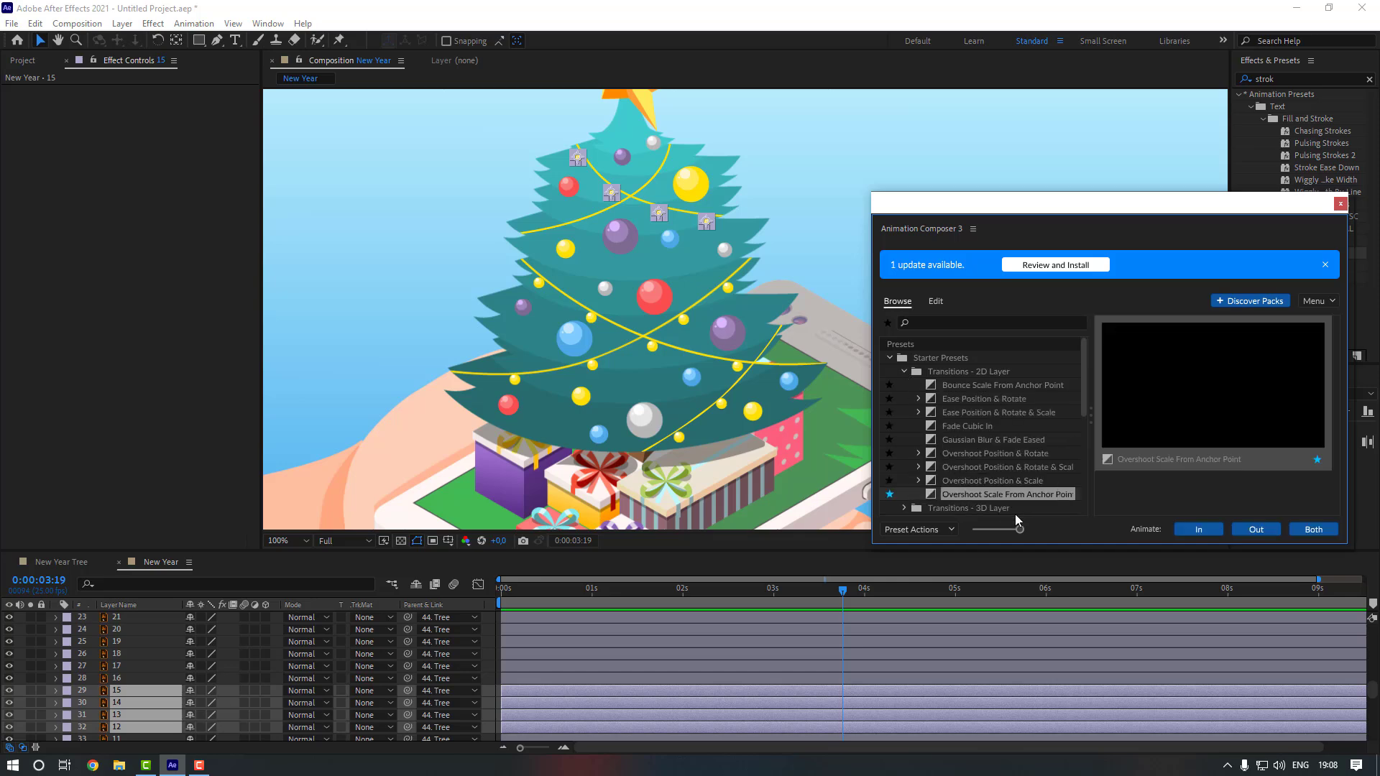
click(1196, 532)
drag(1028, 208, 1032, 156)
- Apply the same Overshoot Scale From Anchor Point In transition to ornament layers 6 to 9 on the lower garland
click(760, 590)
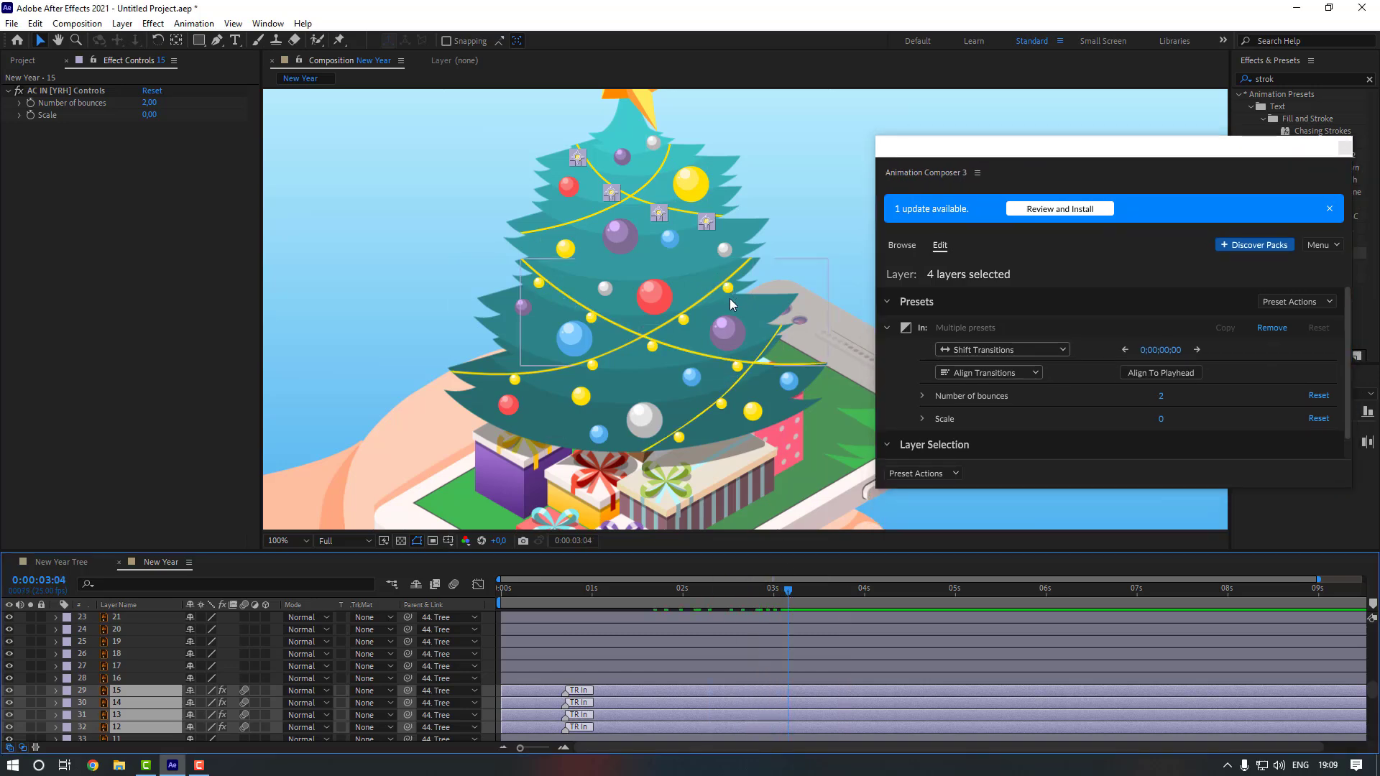
scroll(138, 654, down, 3)
click(138, 654)
shift+click(133, 690)
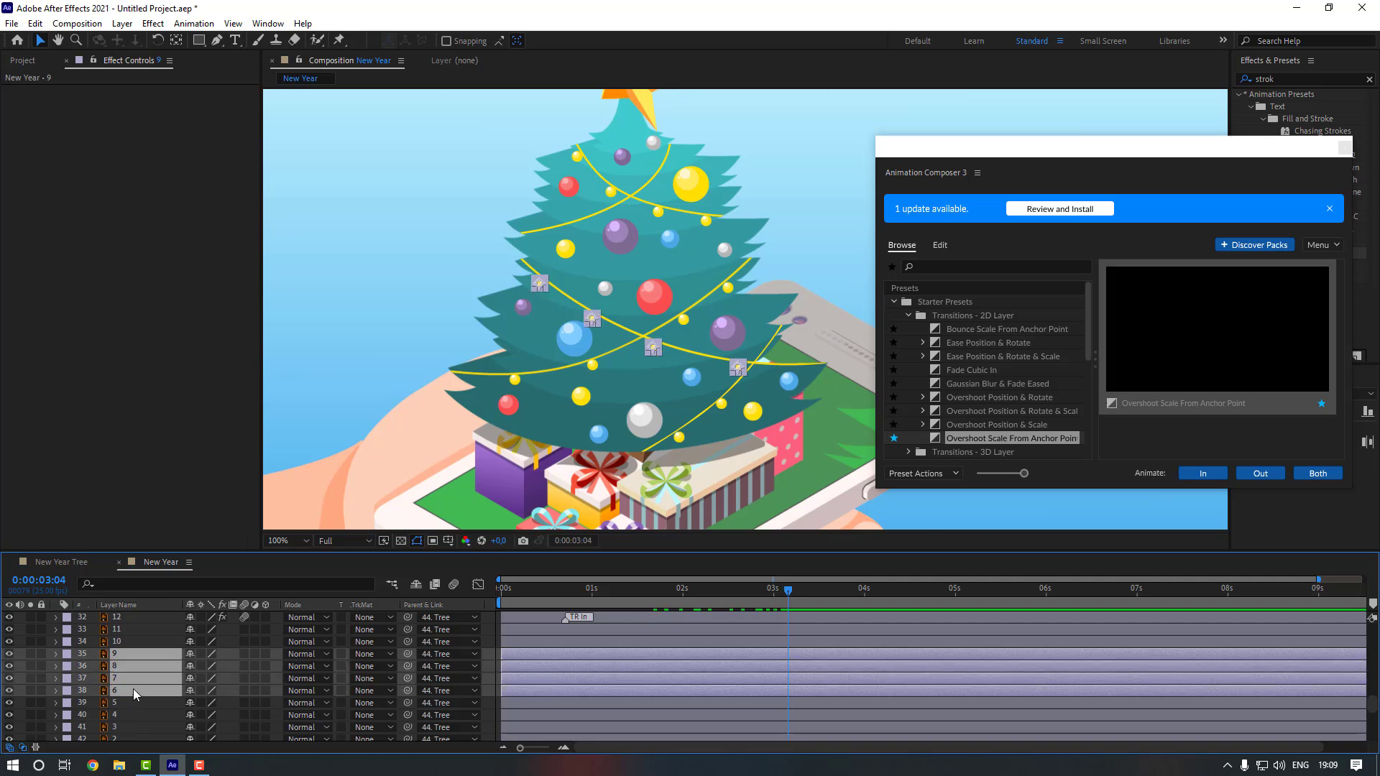
click(1212, 473)
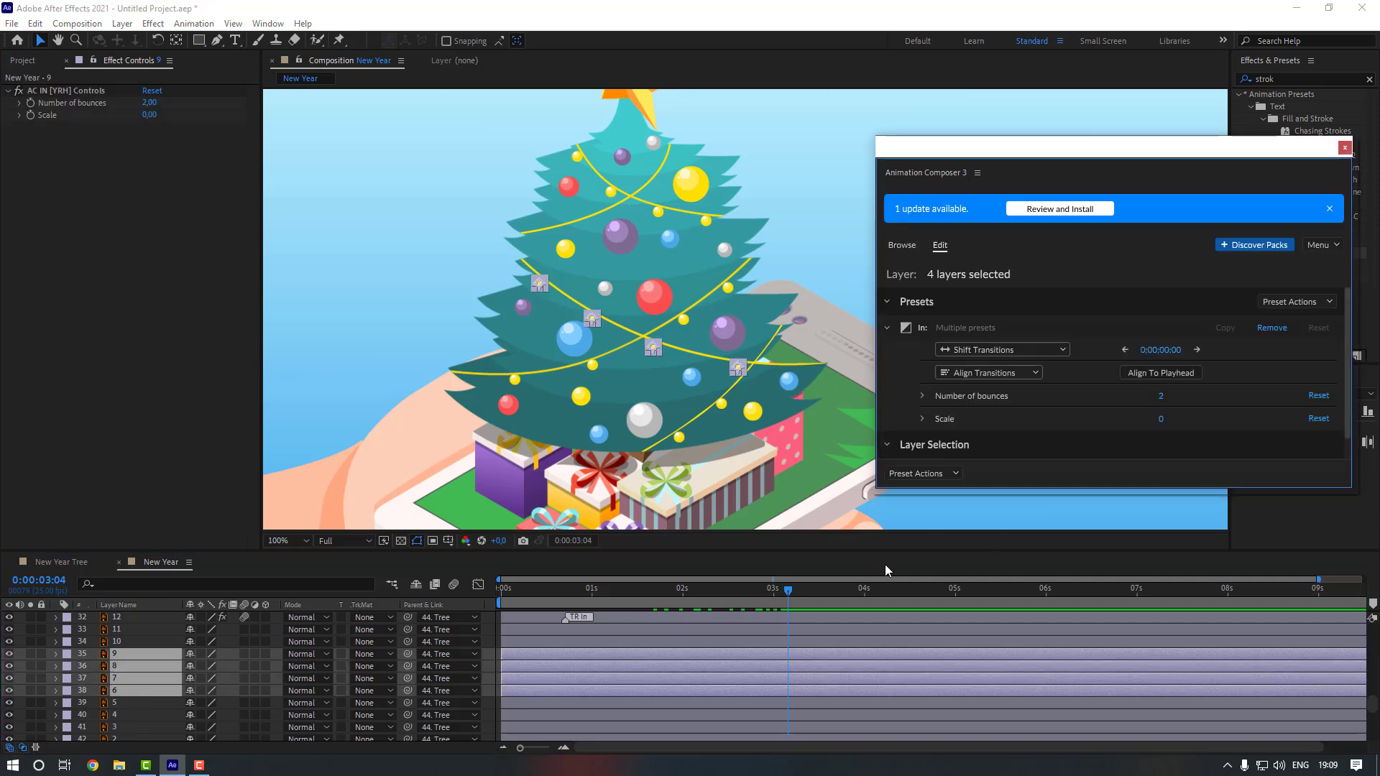
- Shift layer 12 to start at 0:00:01:05 and layer 13 to start at 0:00:01:08, following the upper garland's growth
scroll(114, 705, down, 1)
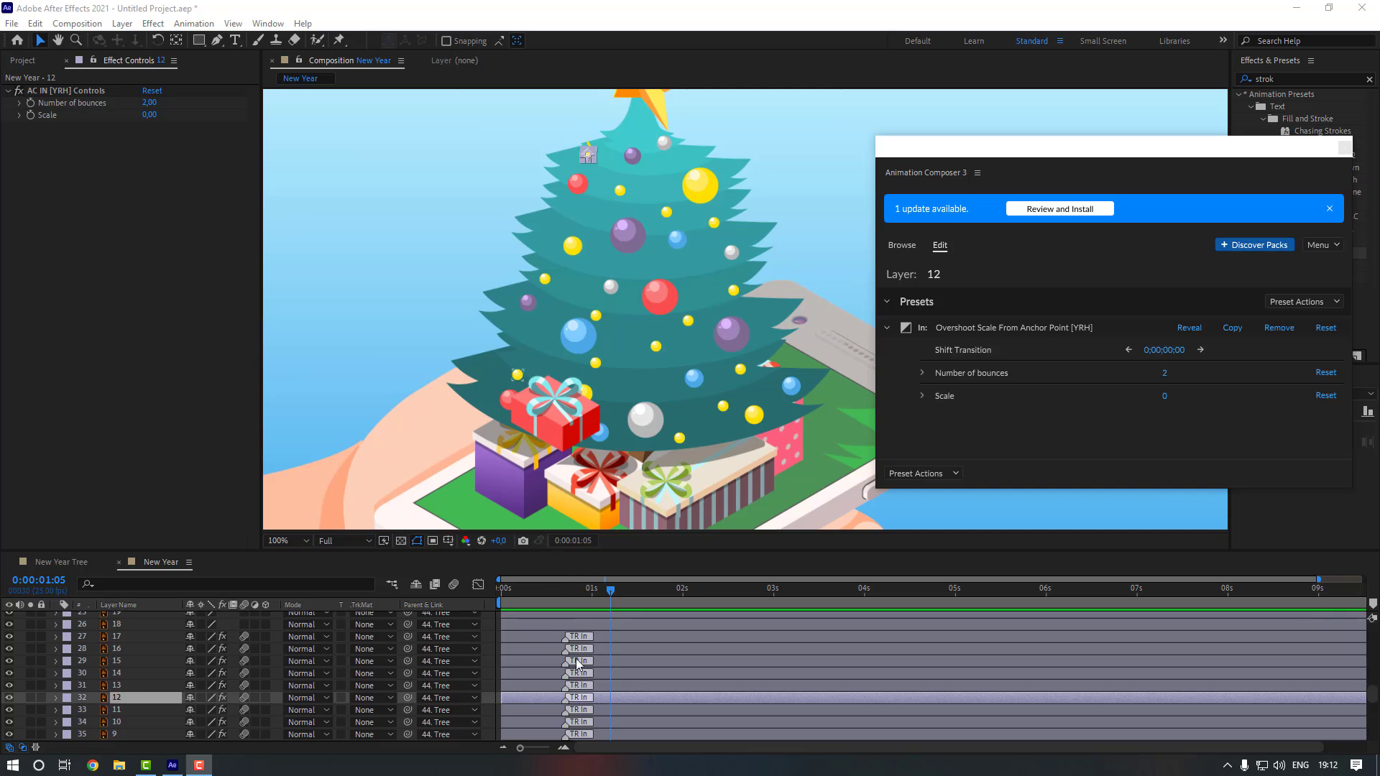
drag(514, 698, 624, 700)
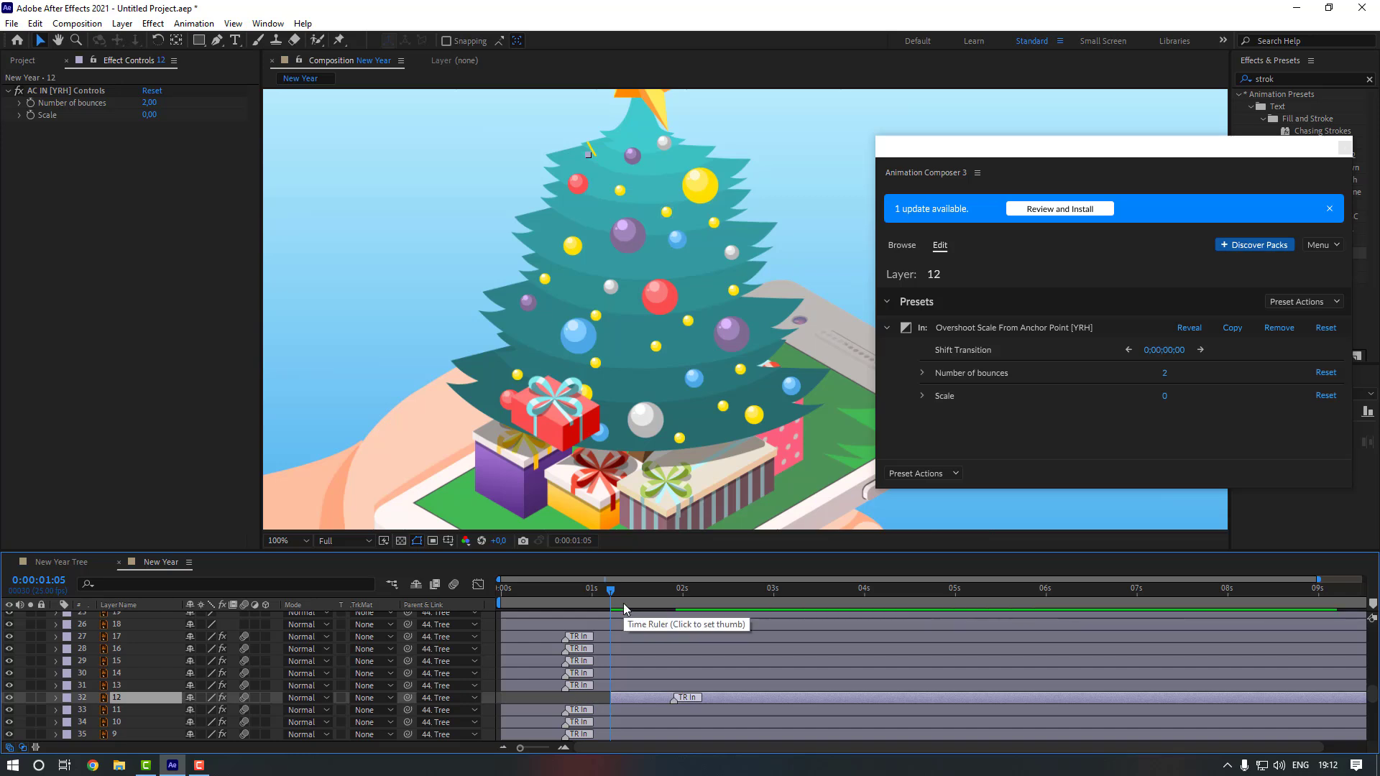
key(space)
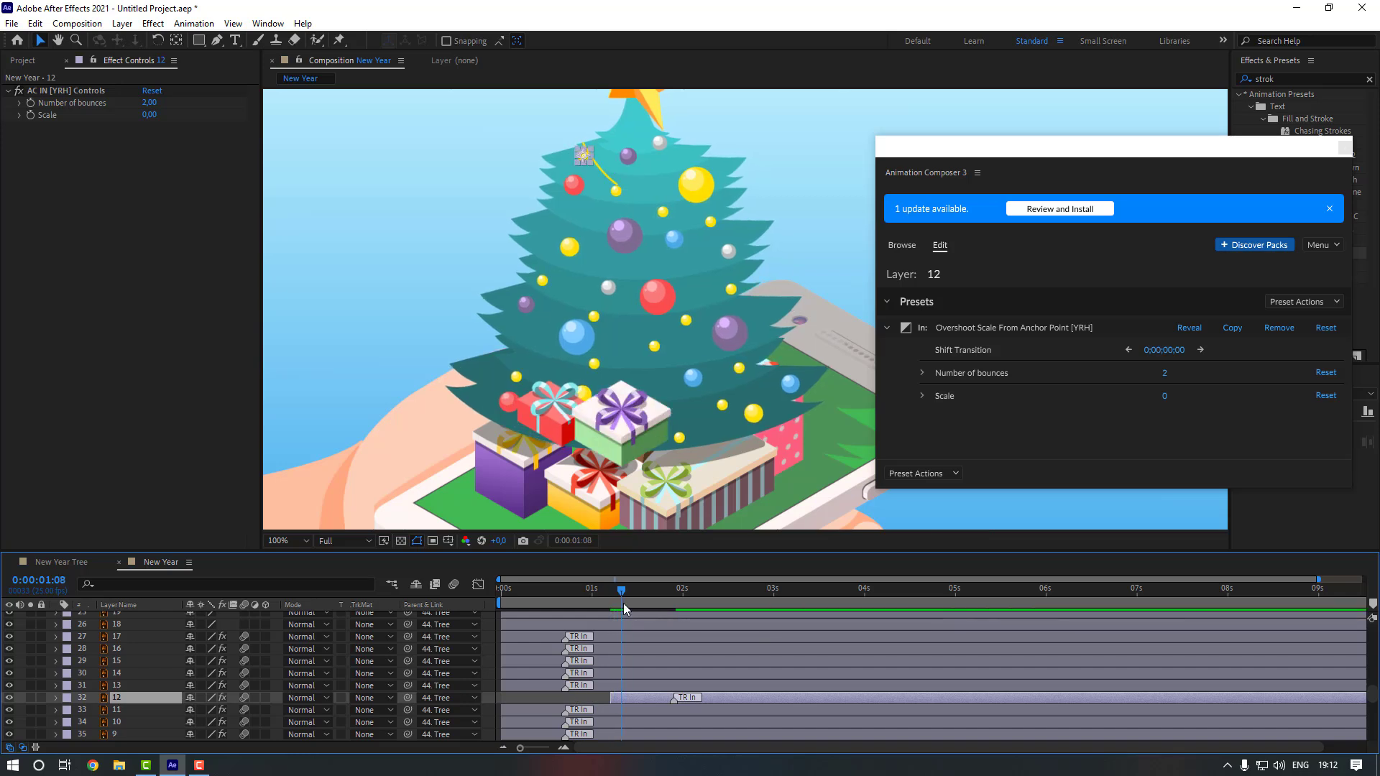
drag(533, 688, 645, 692)
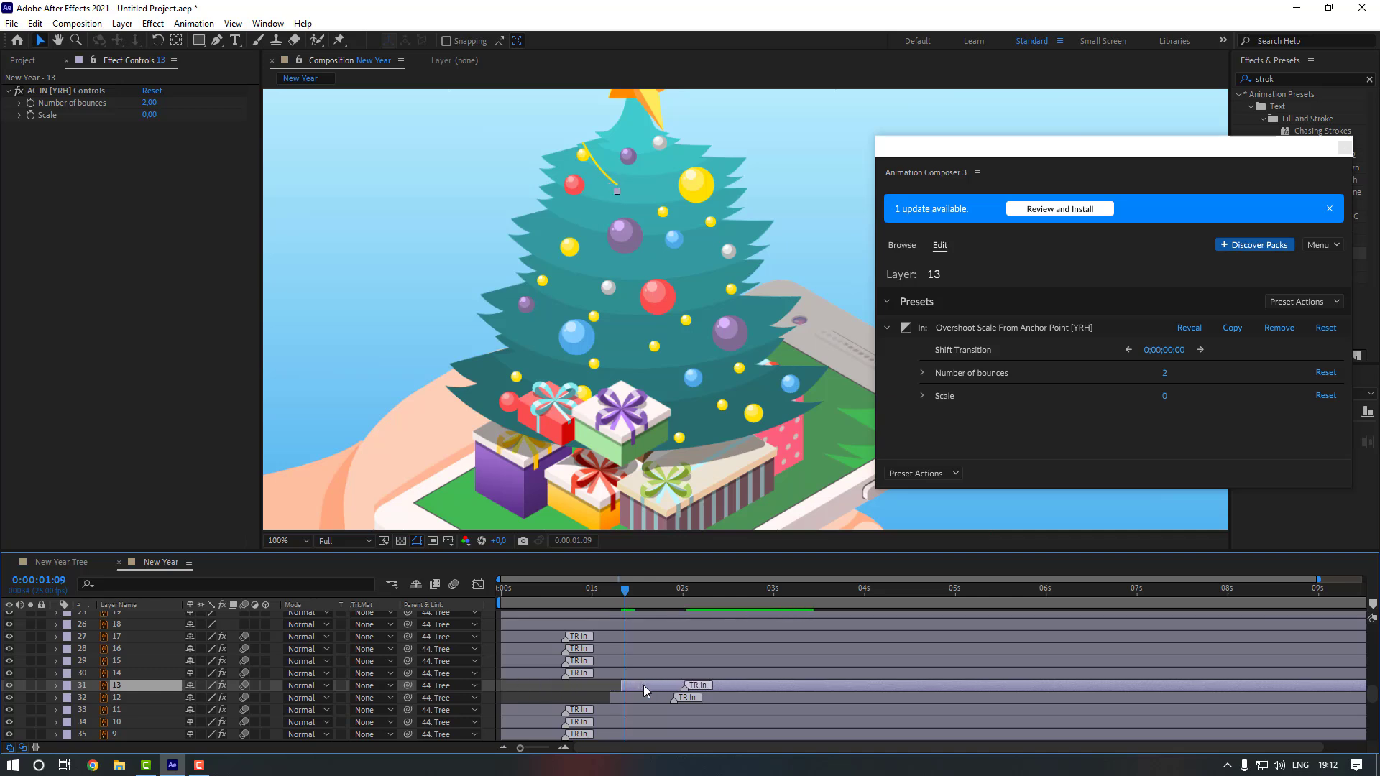
- Shift layer 14 to start at 0:00:01:11 and layer 15 to start a few frames after it
click(563, 674)
drag(512, 674, 645, 675)
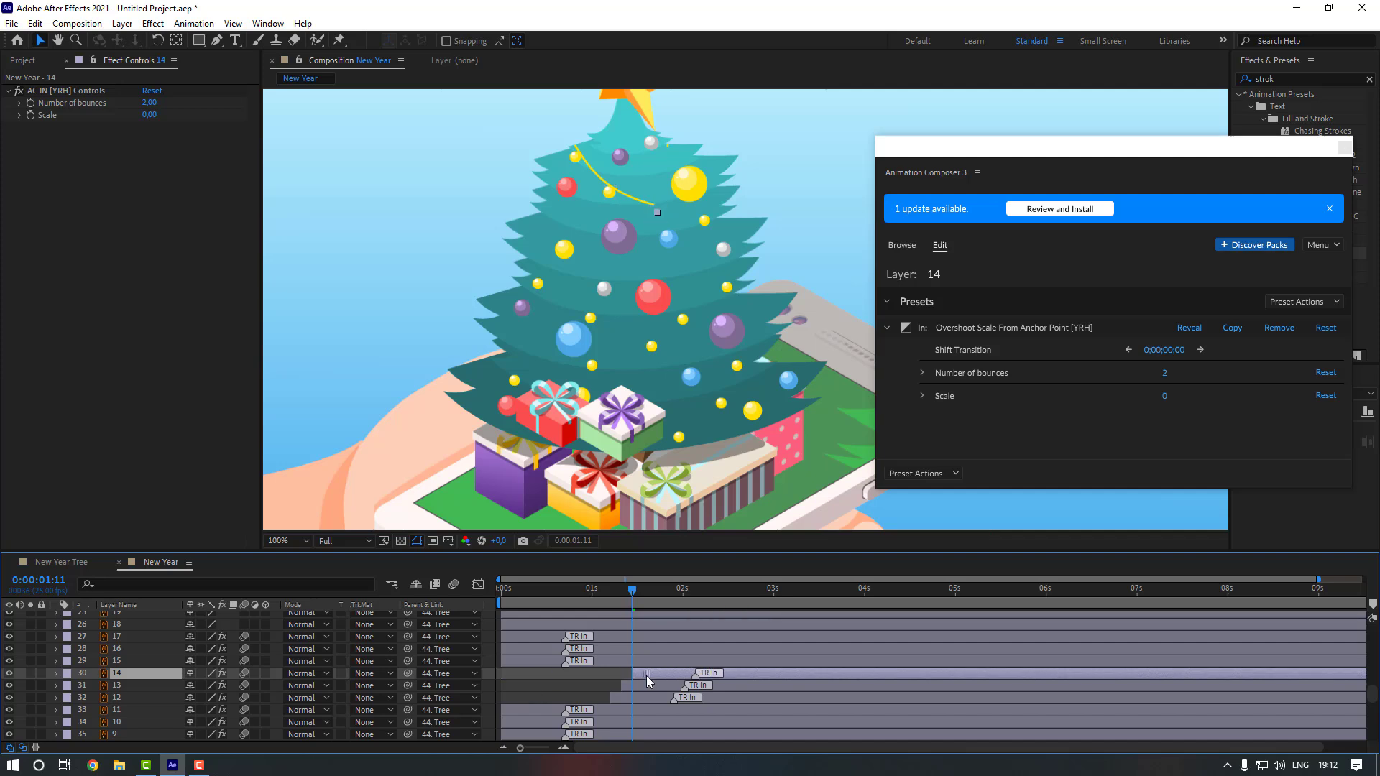
click(524, 660)
drag(524, 660, 668, 662)
- Preview the staggered ornament animation on the upper garland from about 0:00:00:21
click(593, 655)
click(572, 589)
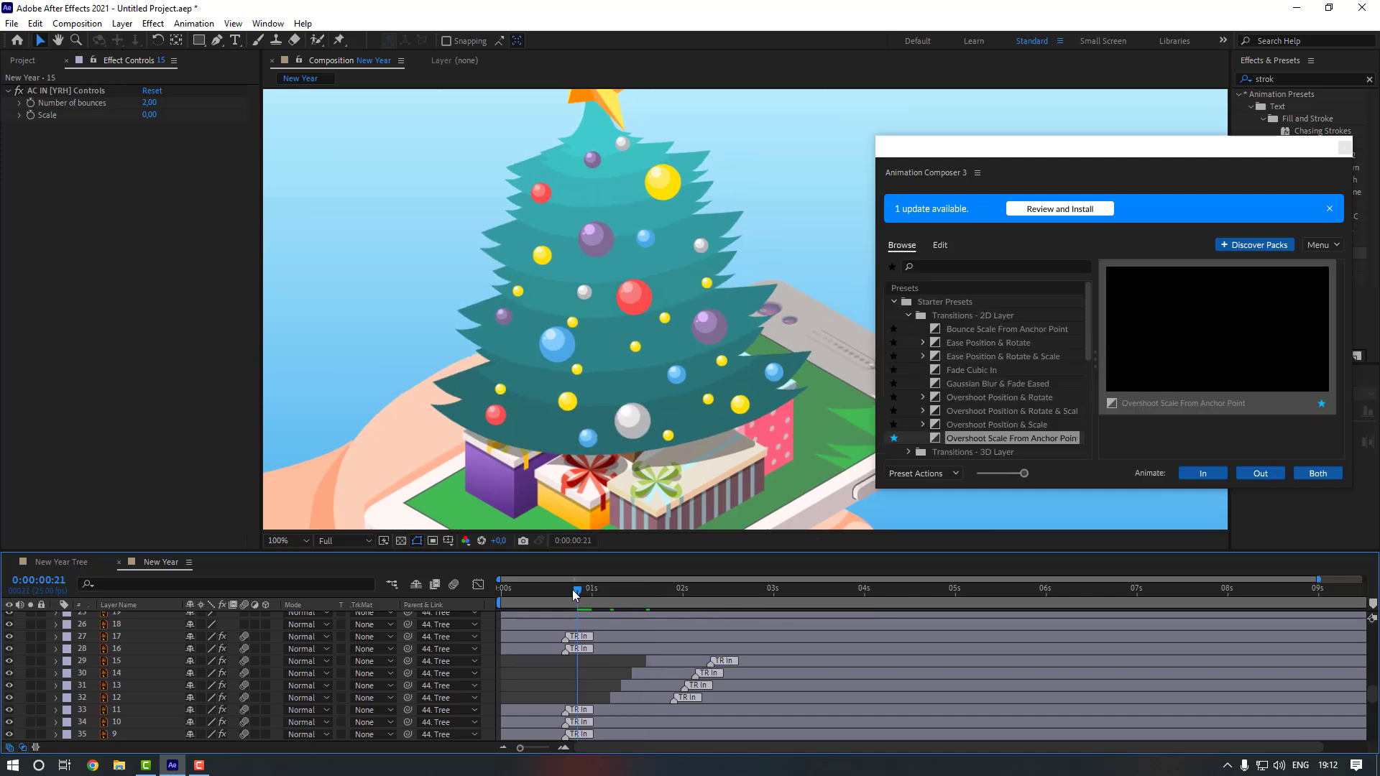
scroll(301, 404, down, 2)
key(space)
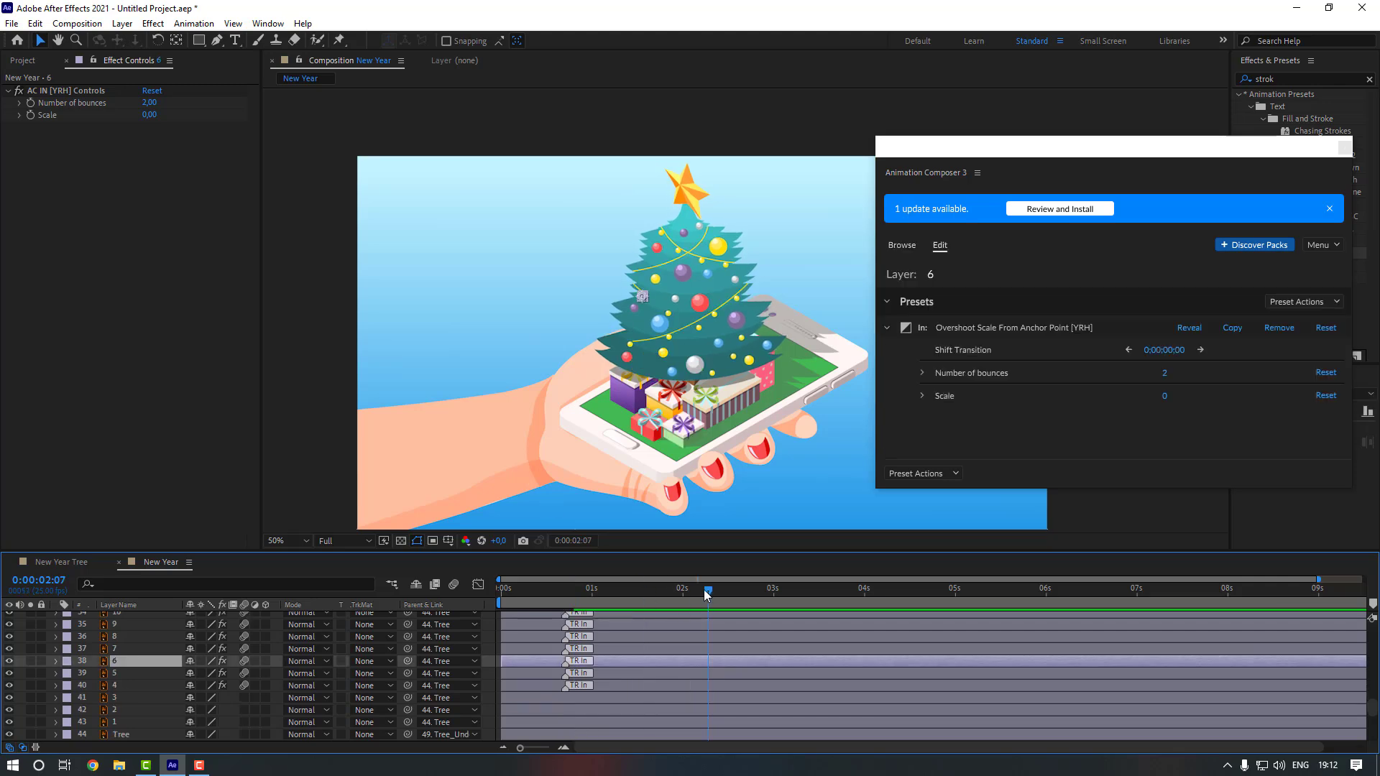
- Shift layer 6 to start at 0:00:02:07, where the lower garland reaches its first ornament
mouse_move(704, 590)
mouse_down()
mouse_move(693, 591)
mouse_move(705, 590)
mouse_up()
scroll(641, 299, up, 2)
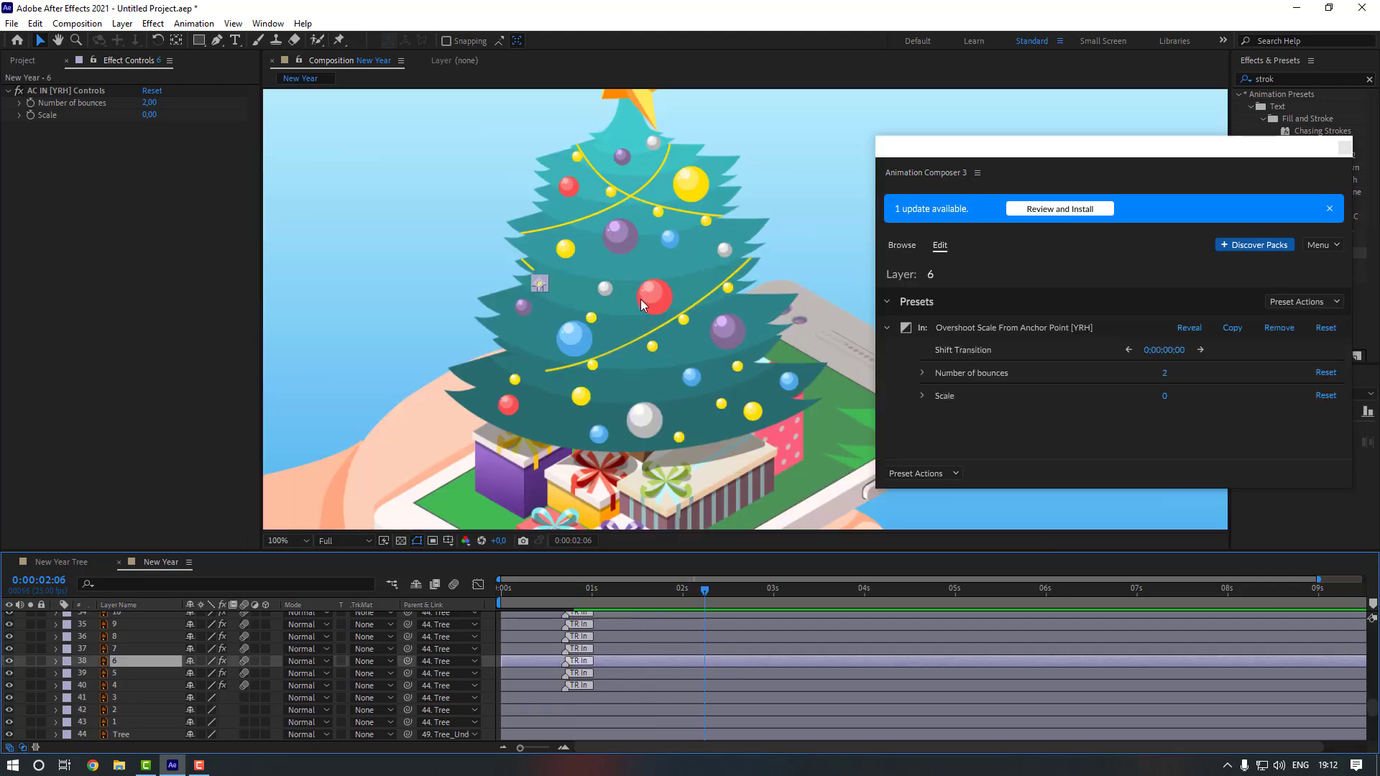
scroll(640, 299, up, 1)
drag(314, 281, 472, 347)
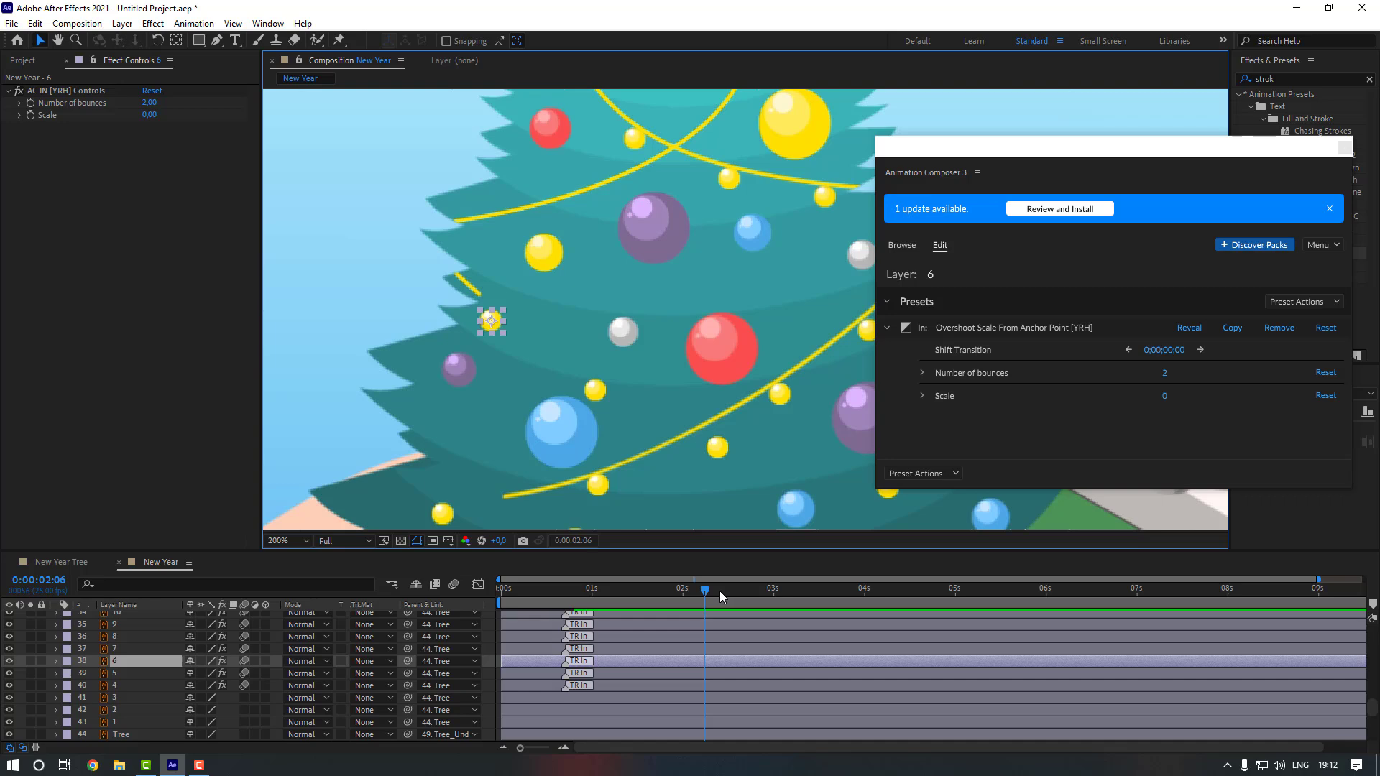
key(Page_Down)
drag(513, 658, 721, 665)
- Shift layer 7 to start at 0:00:02:09, as the lower garland reaches that ornament
key(Page_Down)
key(Page_Down)
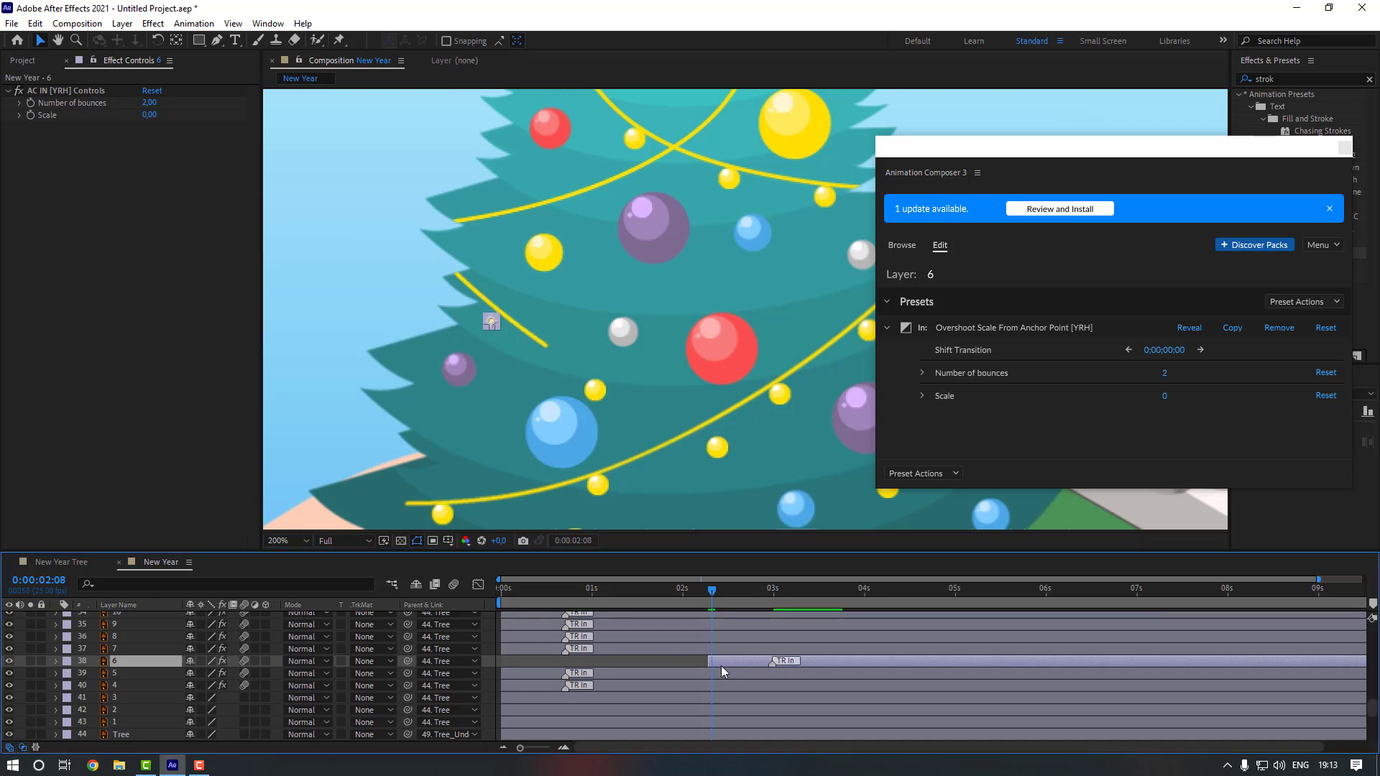
click(533, 648)
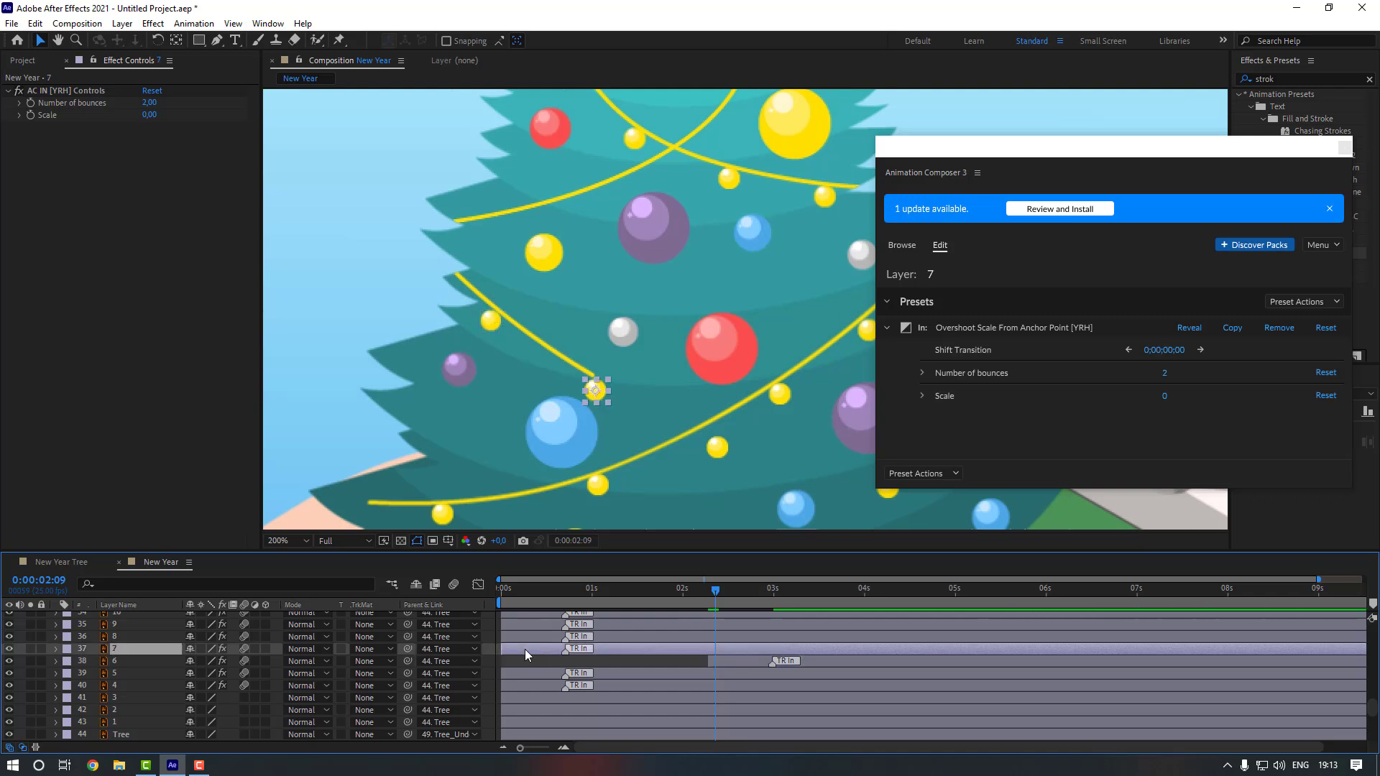
drag(525, 649, 734, 659)
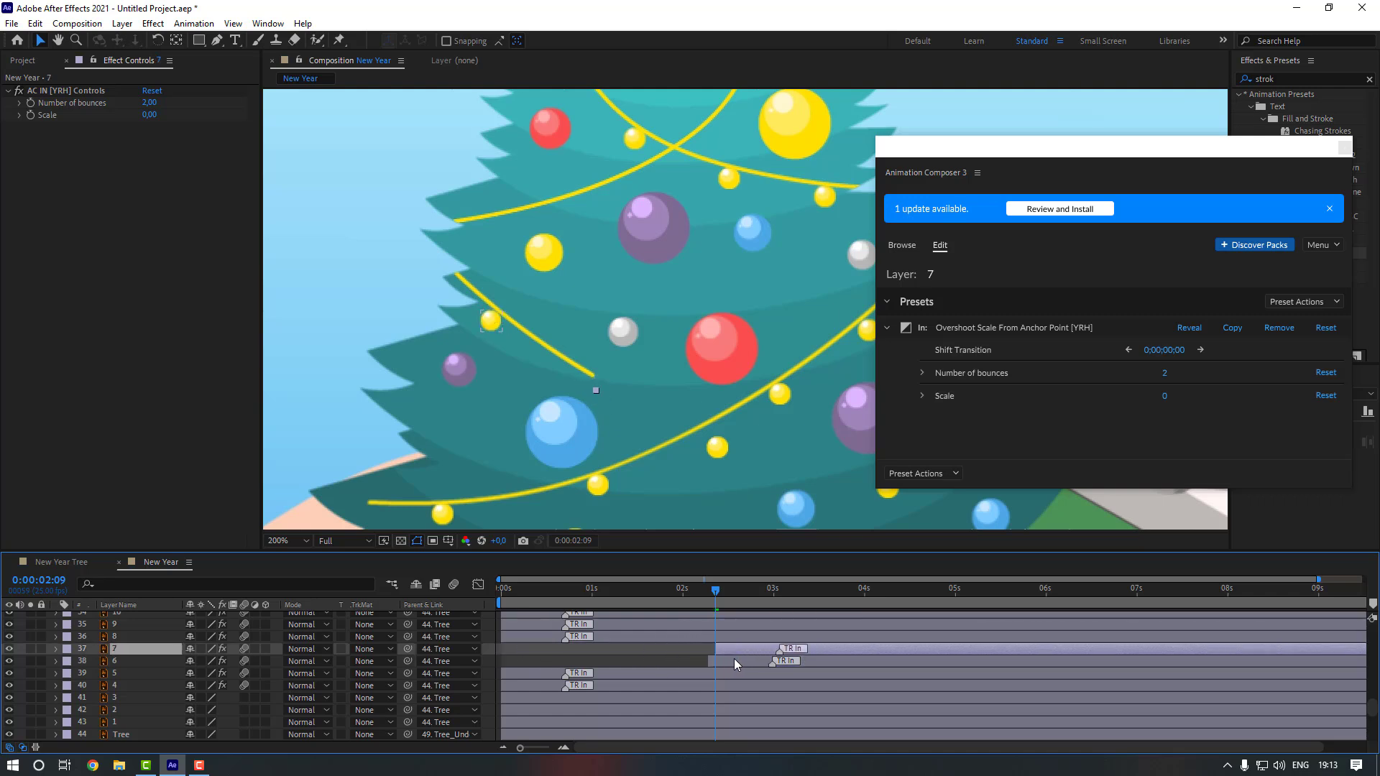
- Shift layer 8 to start at 0:00:02:12, just after the lower garland passes its ornament
key(Page_Down)
key(Page_Down)
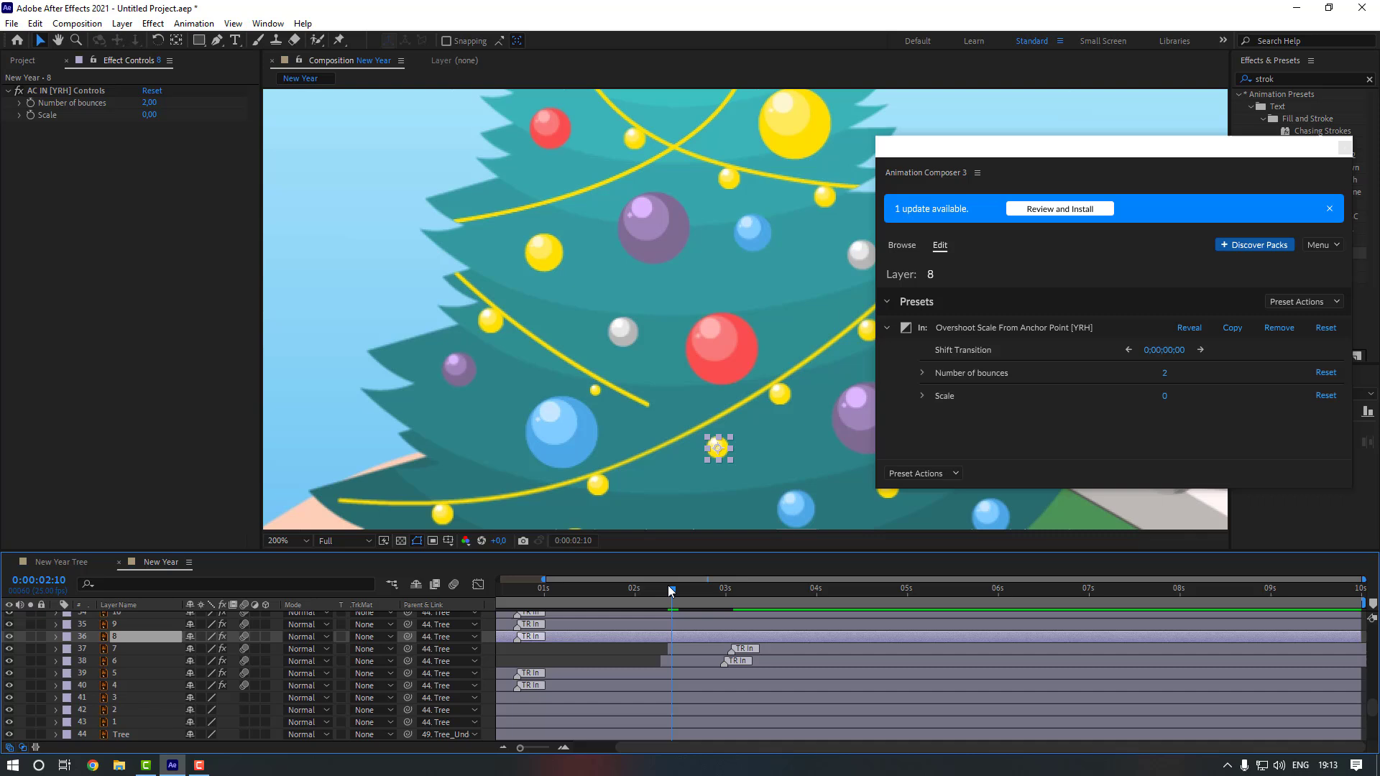
key(Page_Down)
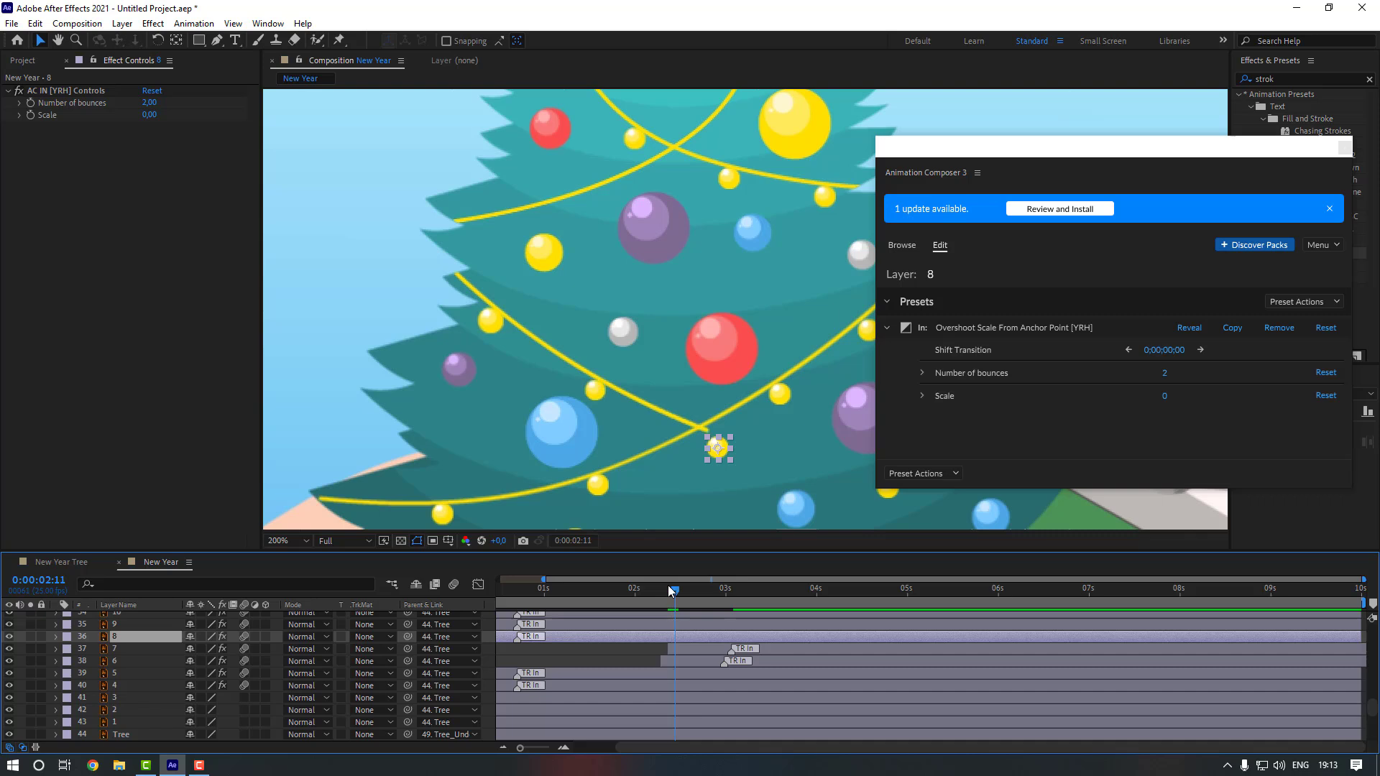
key(Page_Down)
drag(503, 637, 735, 644)
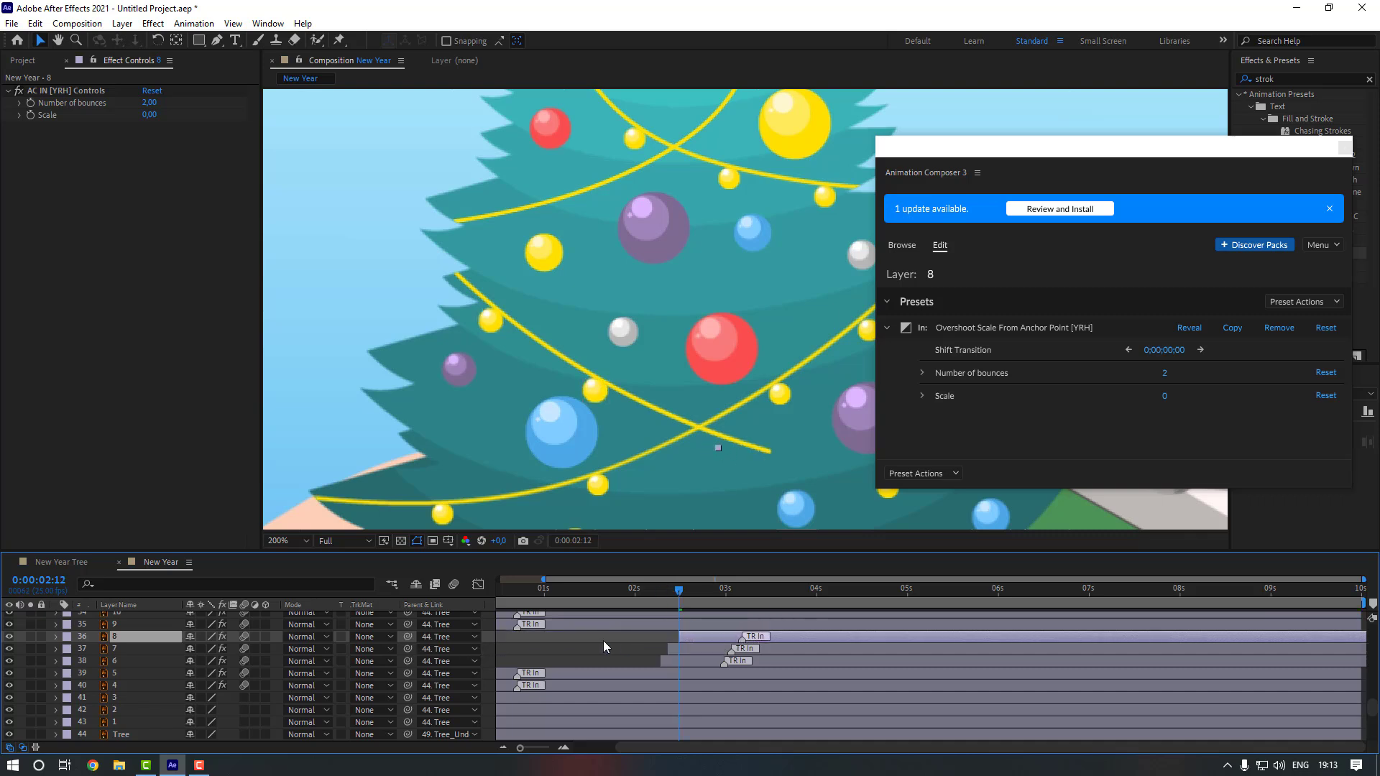
- Close the Animation Composer window and shift layer 9 to start at 0:00:02:14
drag(744, 443, 629, 404)
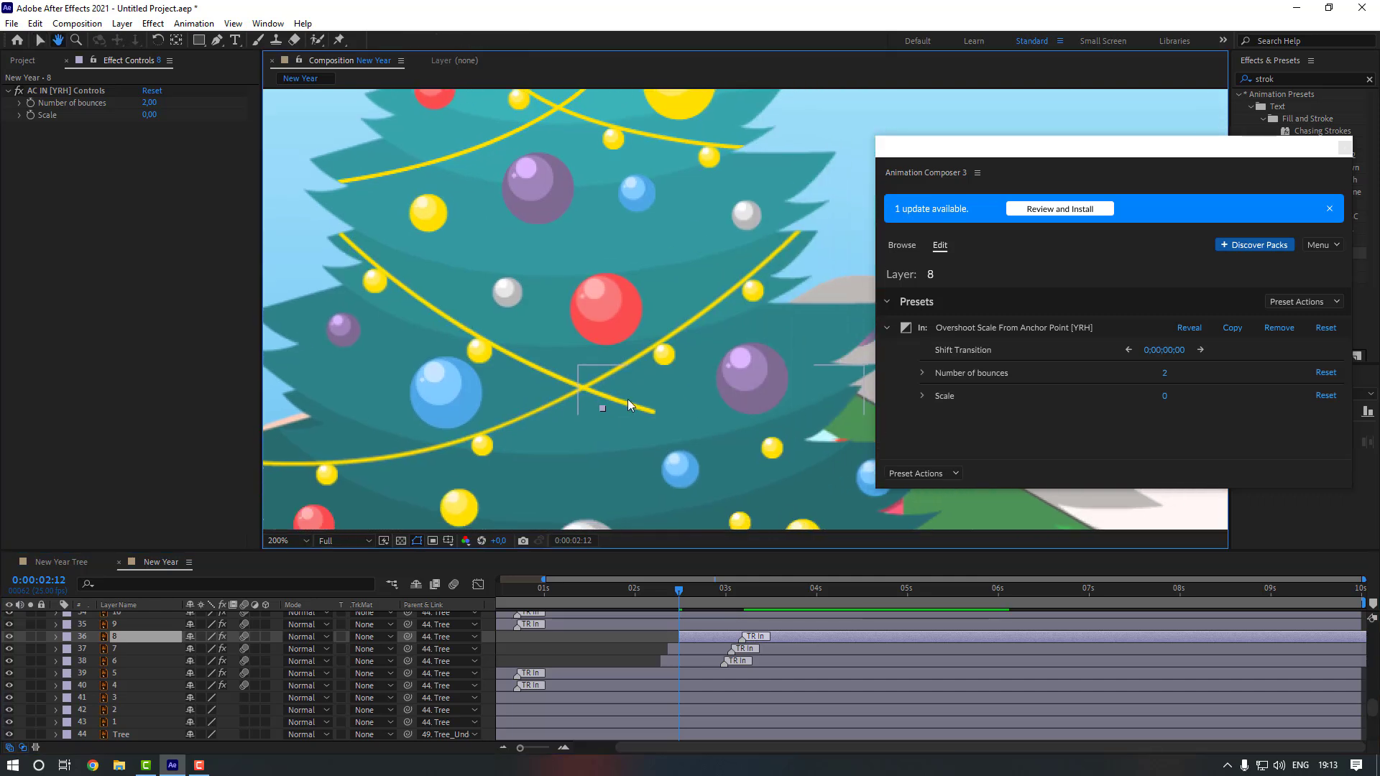
click(1345, 148)
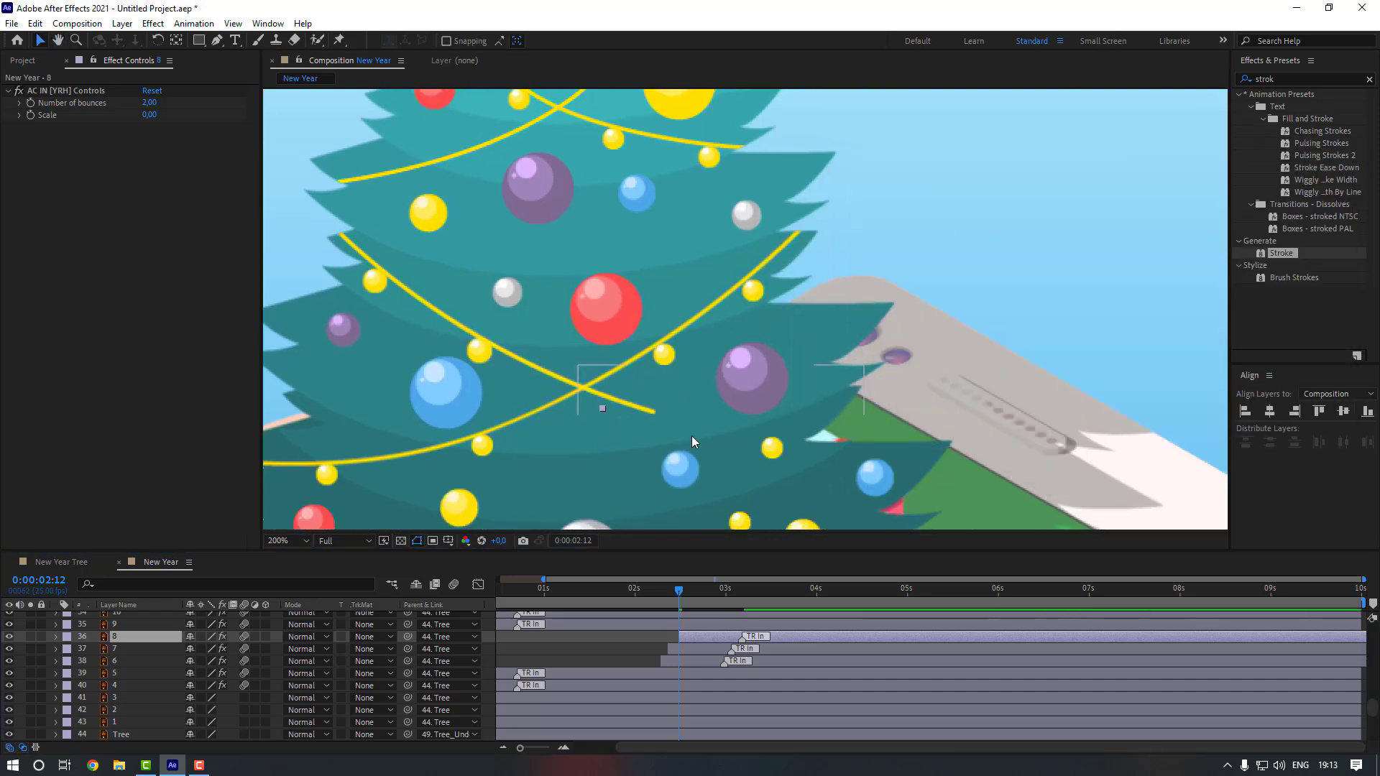
key(Page_Down)
key(Page_Down)
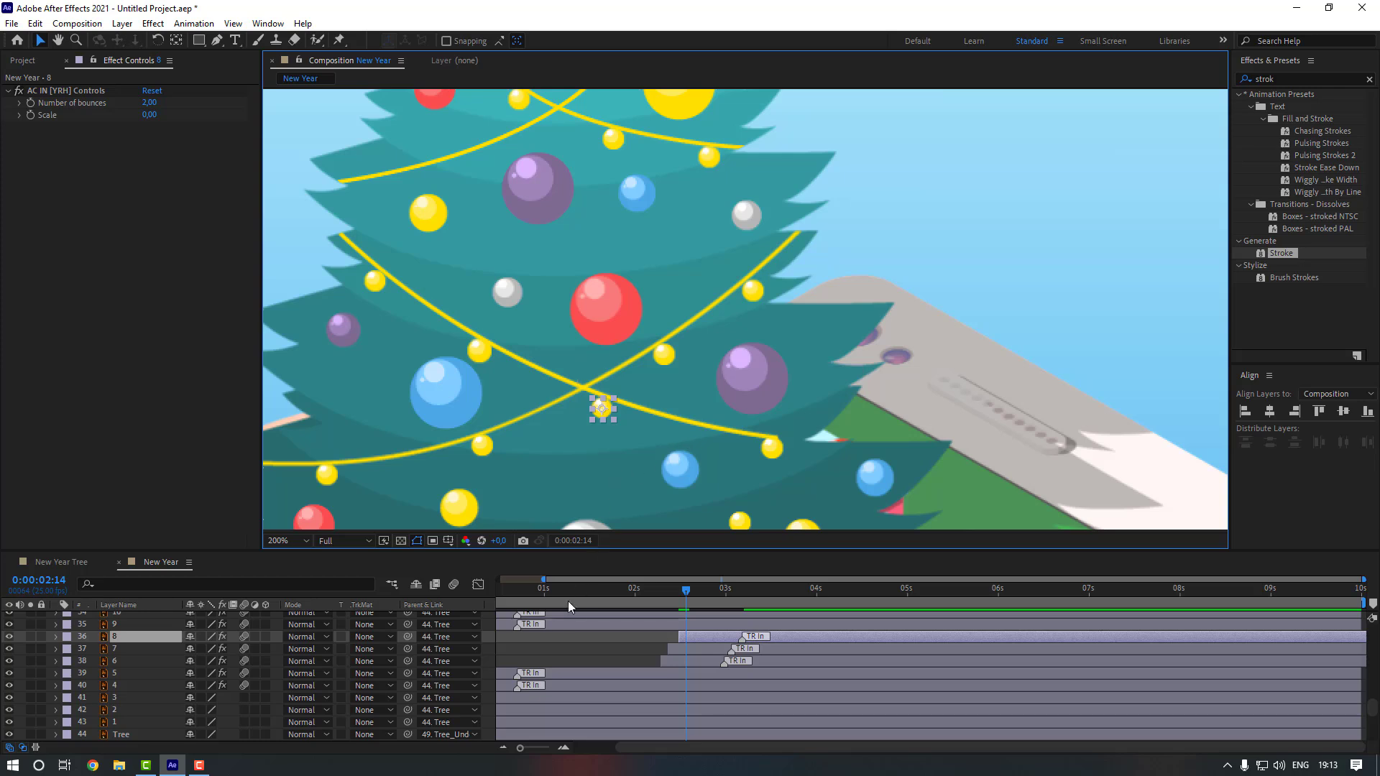
click(568, 625)
drag(568, 627, 801, 634)
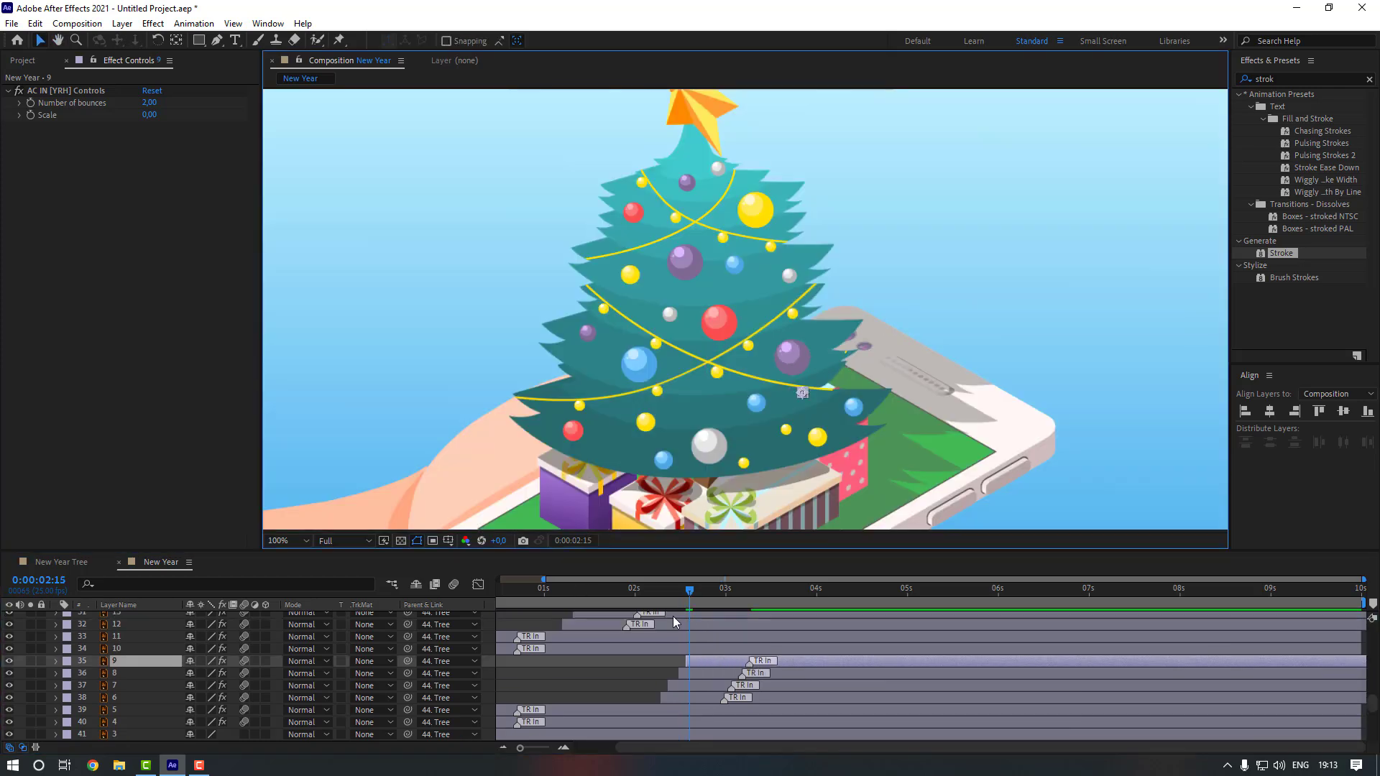
- Shift layer 4 to start at 0:00:01:24, when the middle garland begins drawing beside its ornament
drag(688, 596, 632, 600)
click(580, 722)
drag(565, 721, 743, 726)
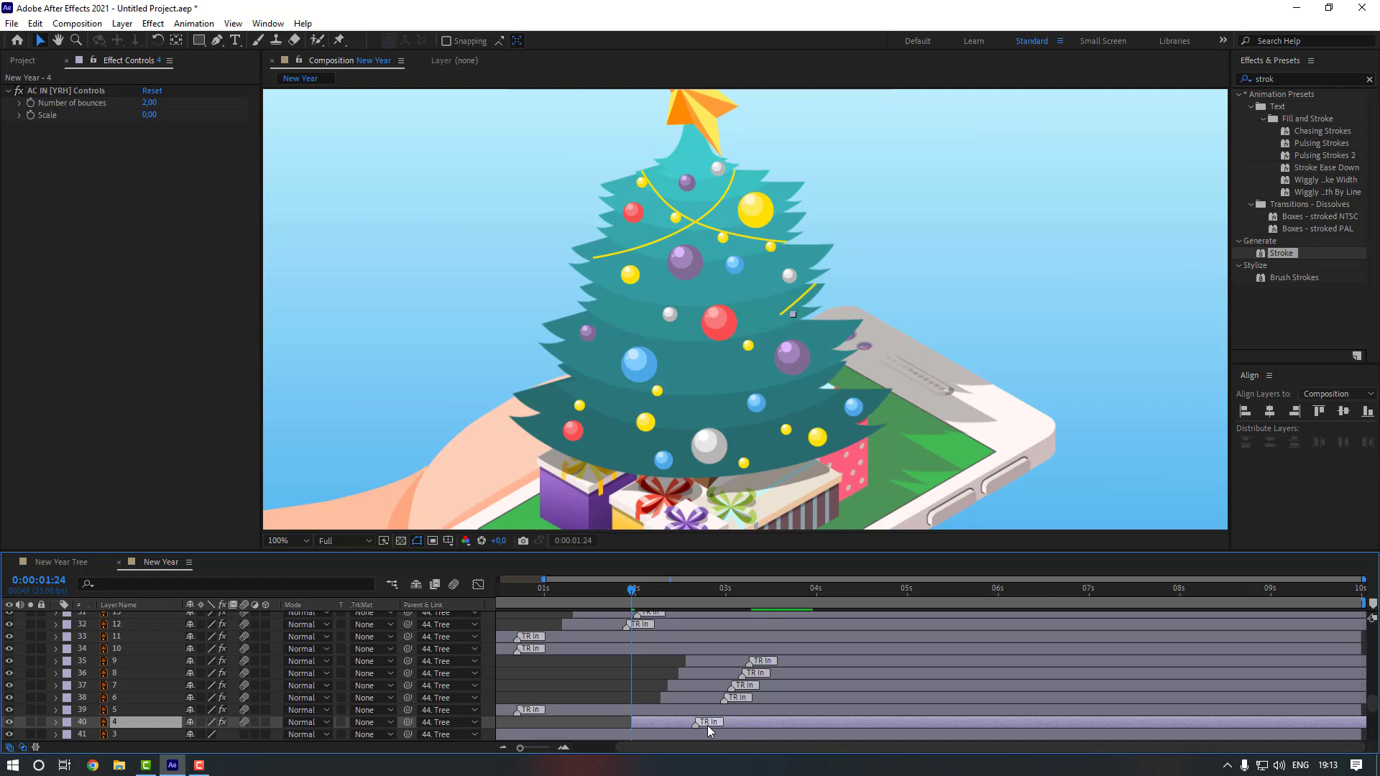
- Shift layer 5 to start at 0:00:02:01, when the middle garland reaches its ornament
key(Page_Down)
key(Page_Down)
click(579, 709)
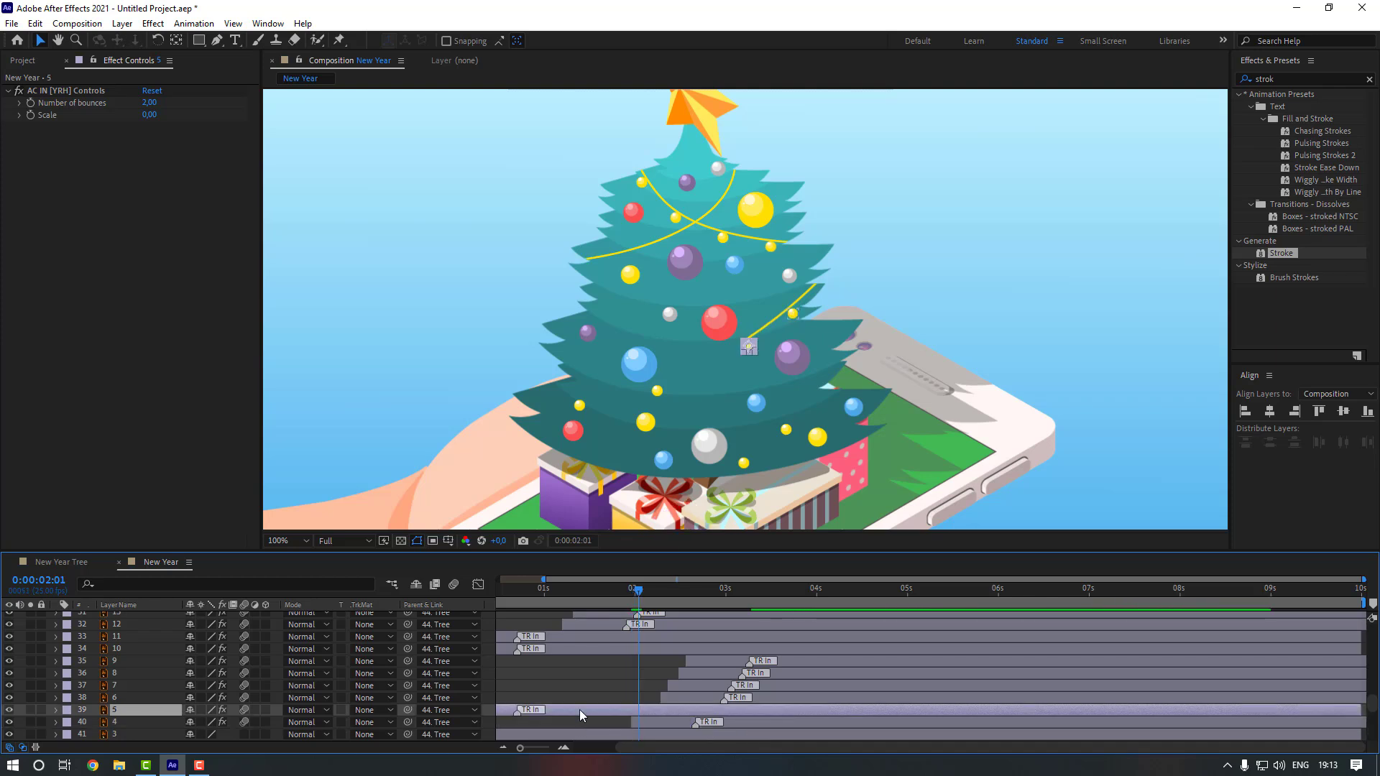
drag(579, 709, 764, 712)
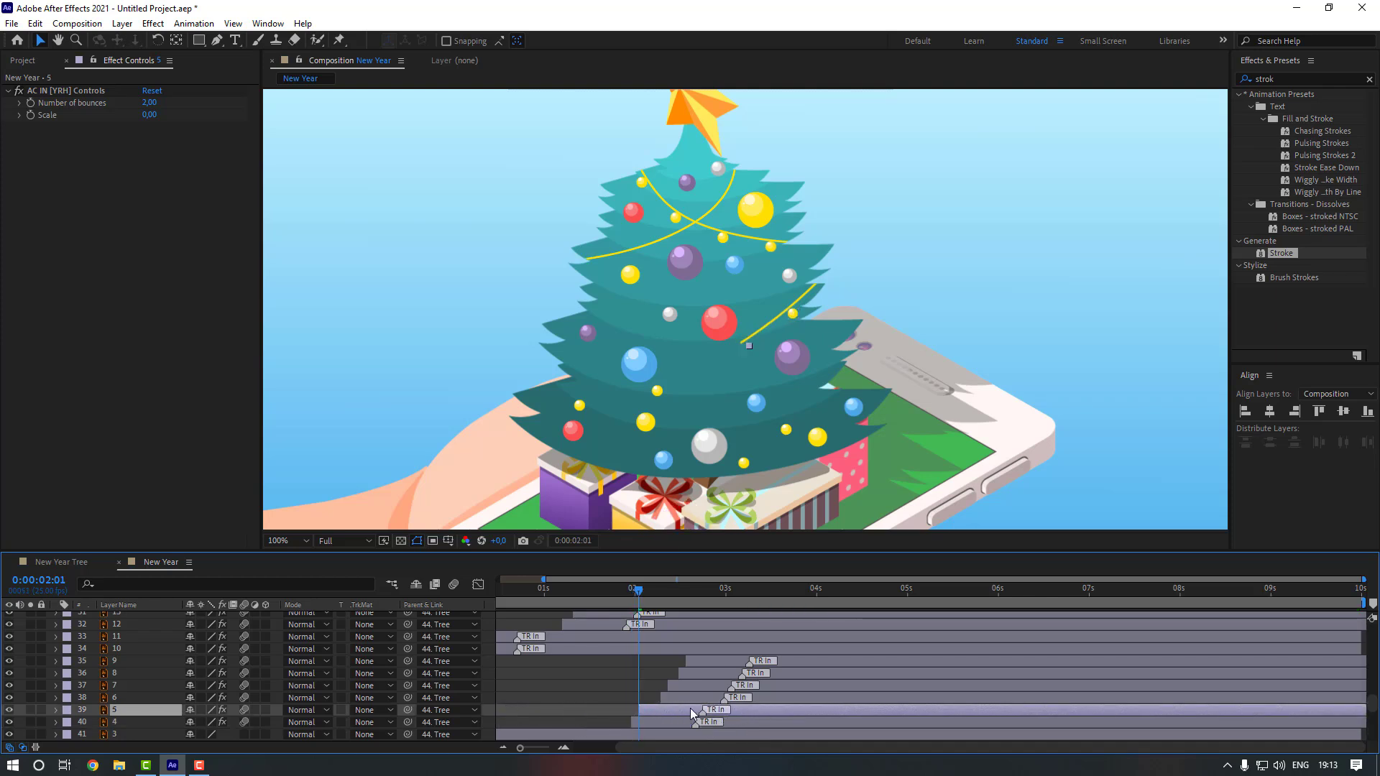
- Shift layer 16 to start at 0:00:02:04, just before the middle garland reaches its ornament
key(Page_Down)
key(Page_Down)
key(Page_Down)
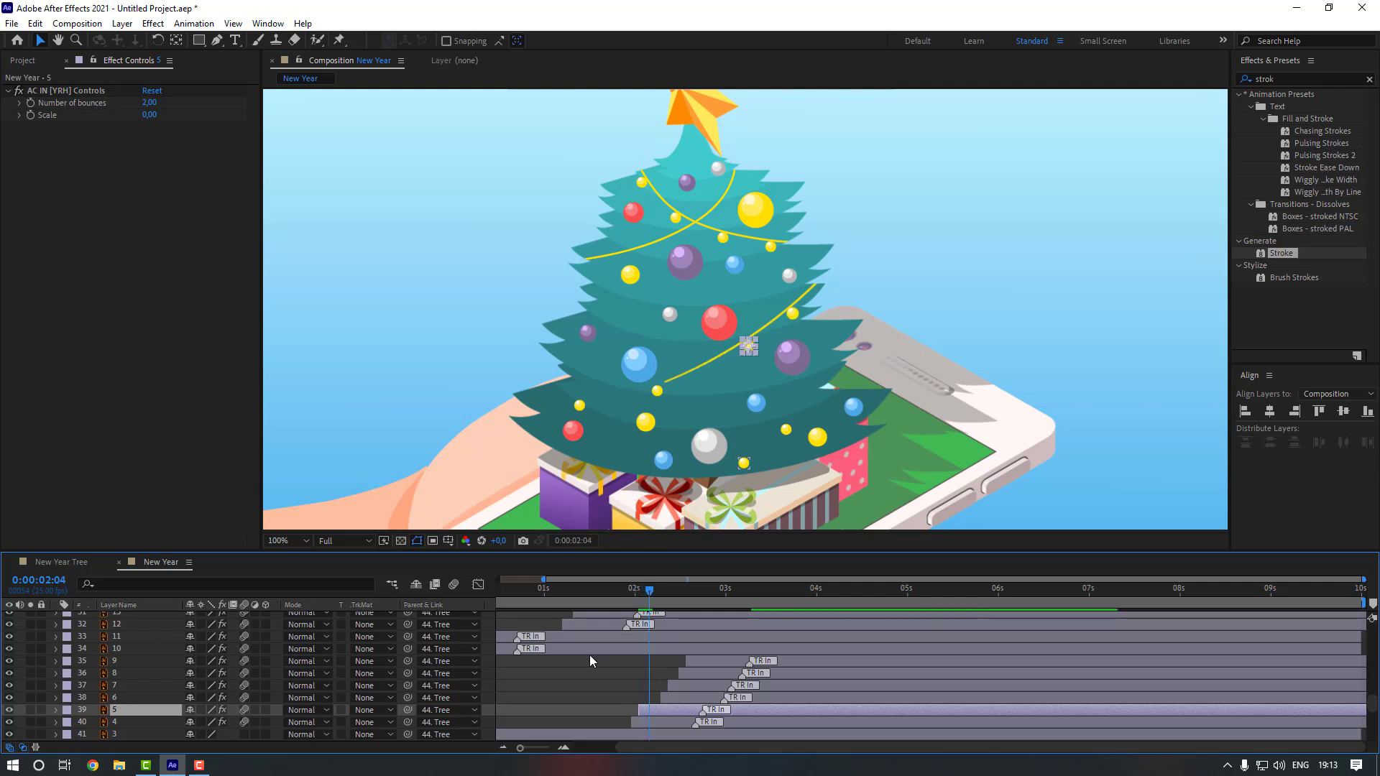
click(588, 646)
click(597, 633)
scroll(596, 644, up, 2)
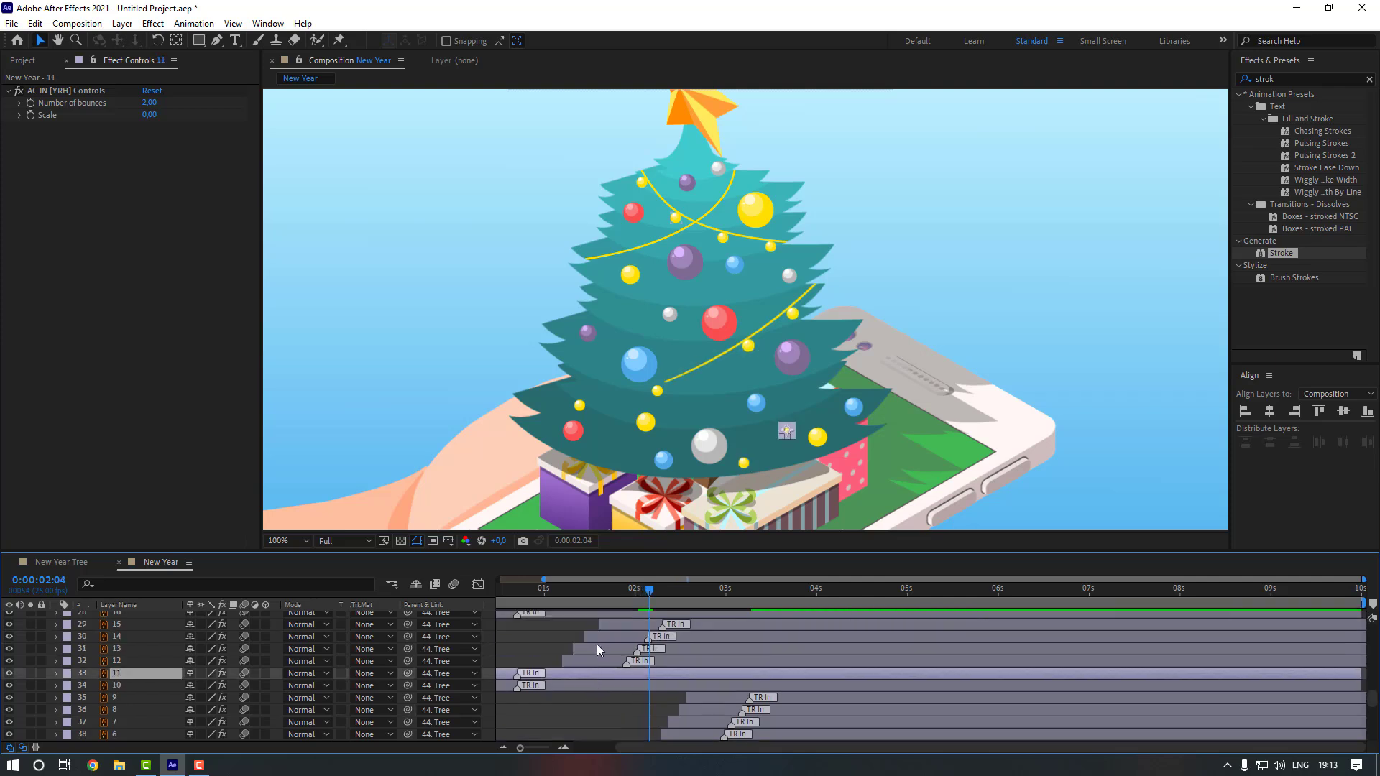
click(578, 650)
drag(586, 653, 764, 654)
- Shift layer 17 to start at 0:00:02:07, when the middle garland reaches its ornament
key(Page_Down)
key(Page_Down)
key(Page_Down)
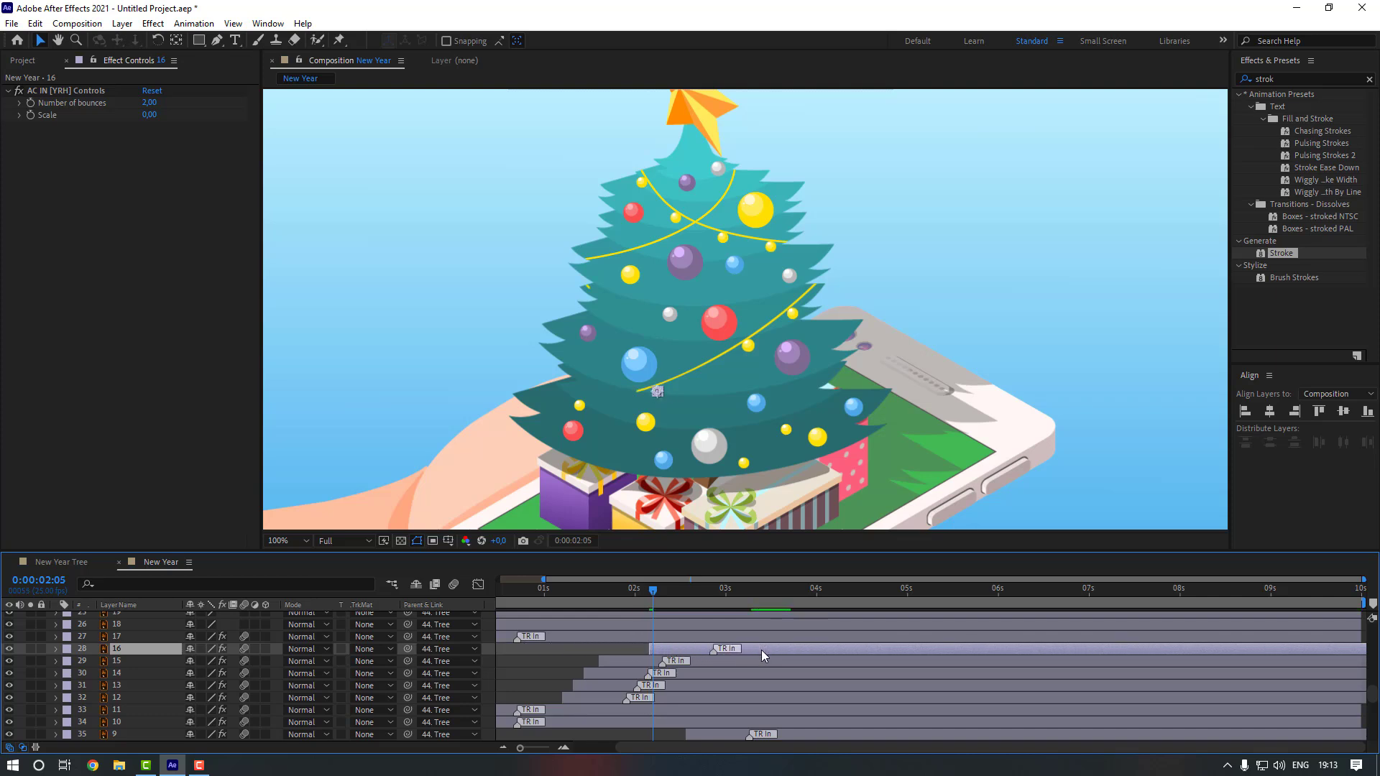
click(585, 638)
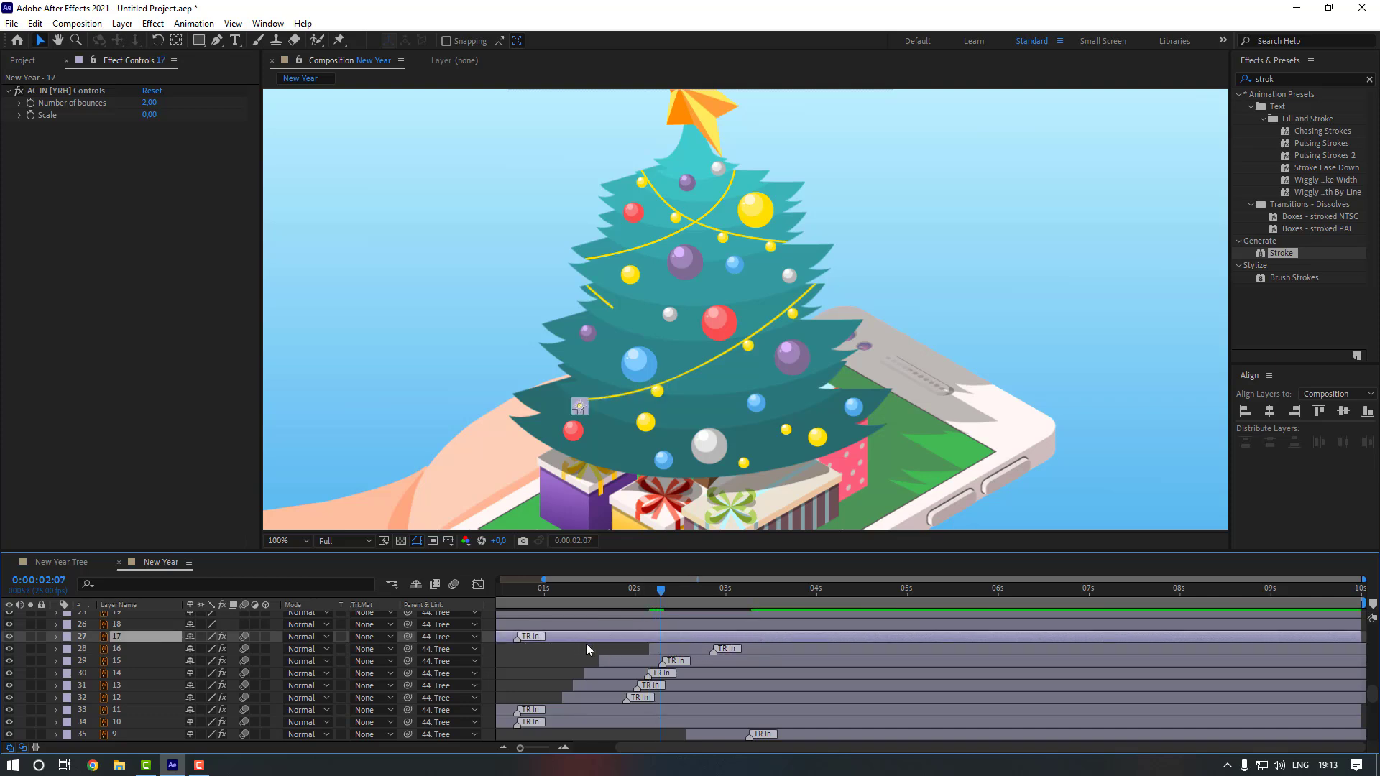
drag(585, 638, 777, 640)
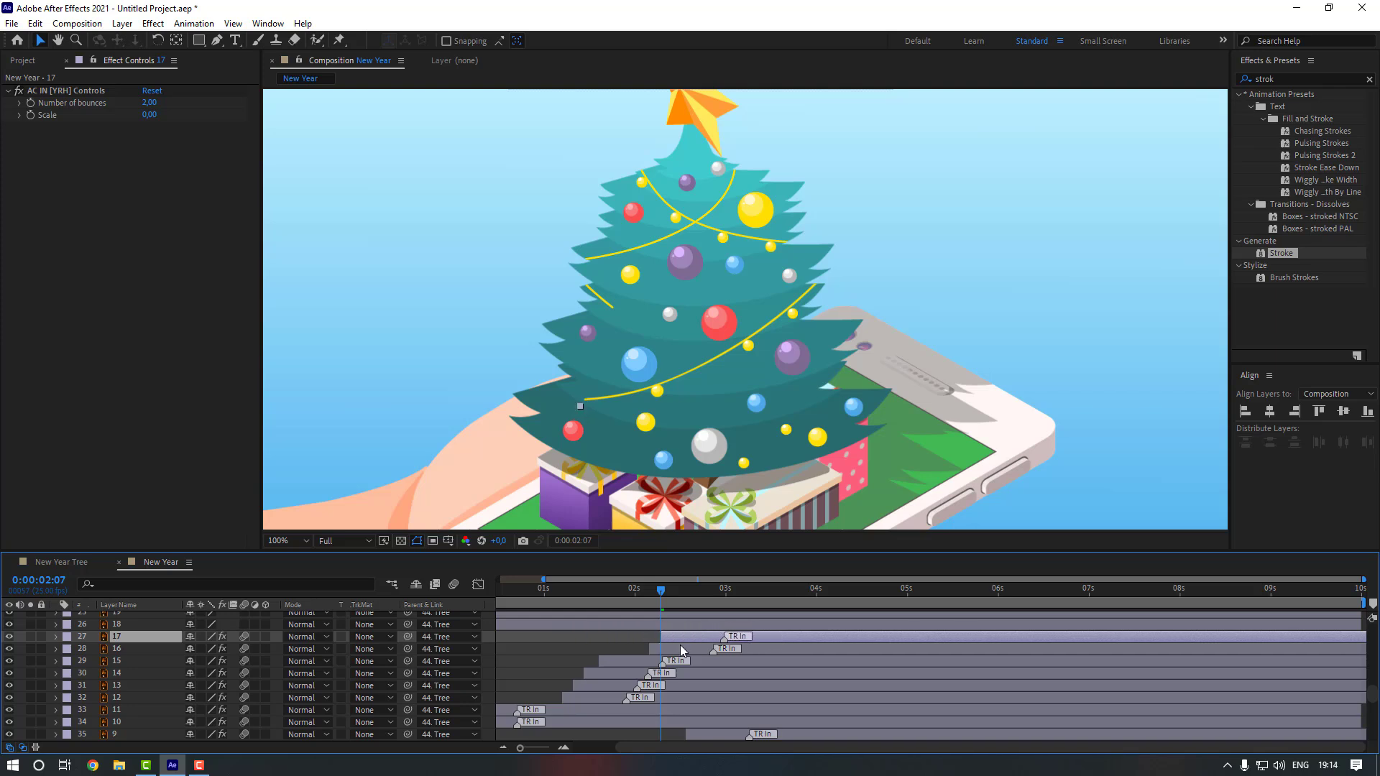
- Shift layer 11 to start at 0:00:02:22, when the lowest garland reaches its ornament
click(714, 589)
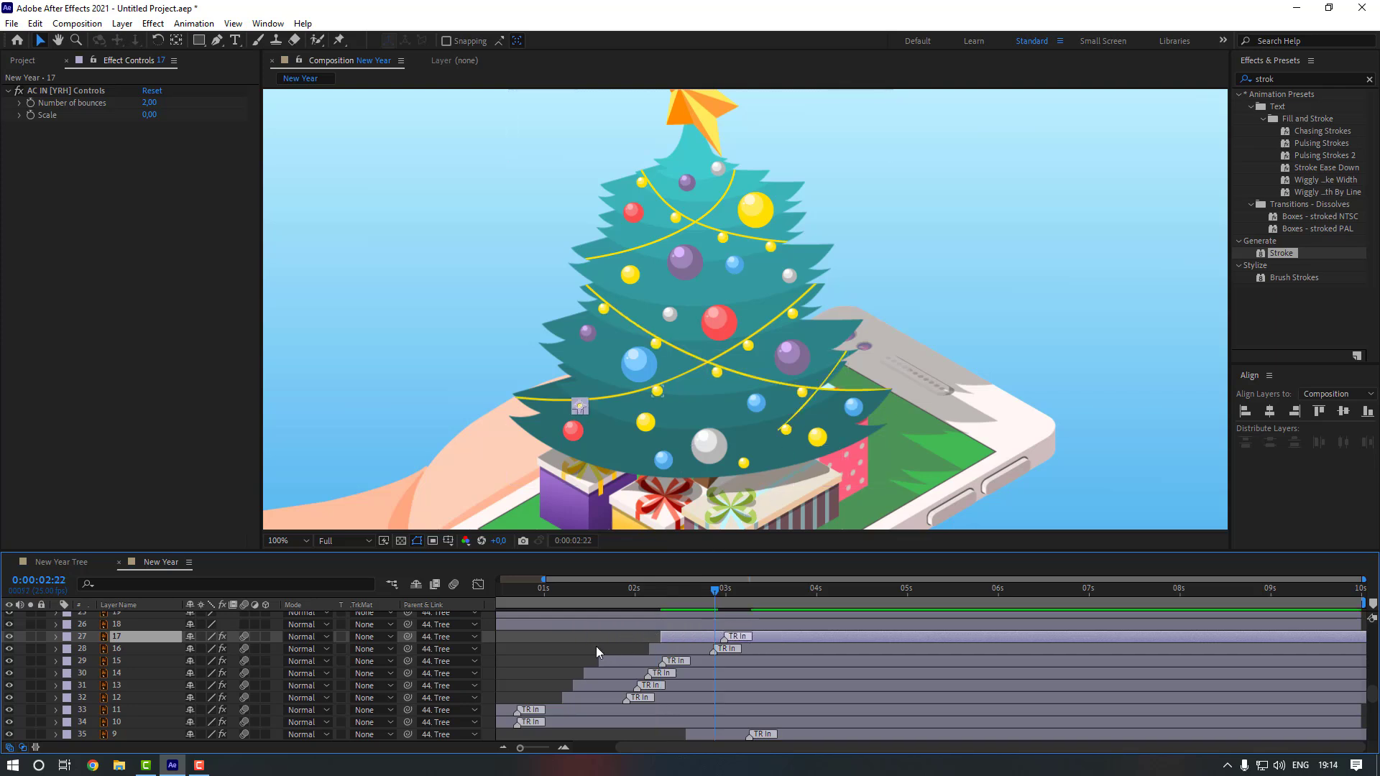
scroll(597, 645, down, 1)
drag(575, 673, 826, 678)
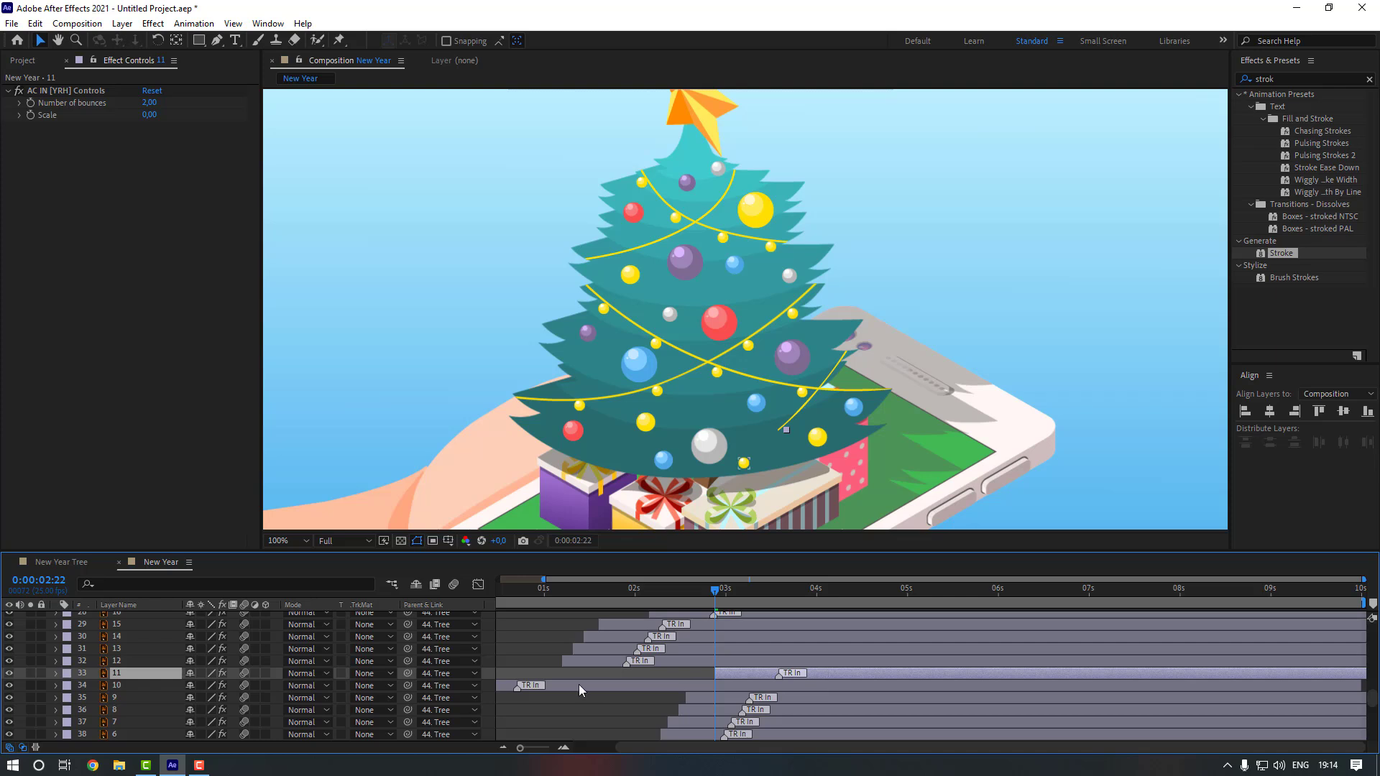
- Shift layer 10 to start at 0:00:03:00, as the lowest garland approaches its ornament, and deselect it
key(Page_Down)
key(Page_Down)
key(Page_Down)
drag(579, 684, 813, 685)
click(650, 690)
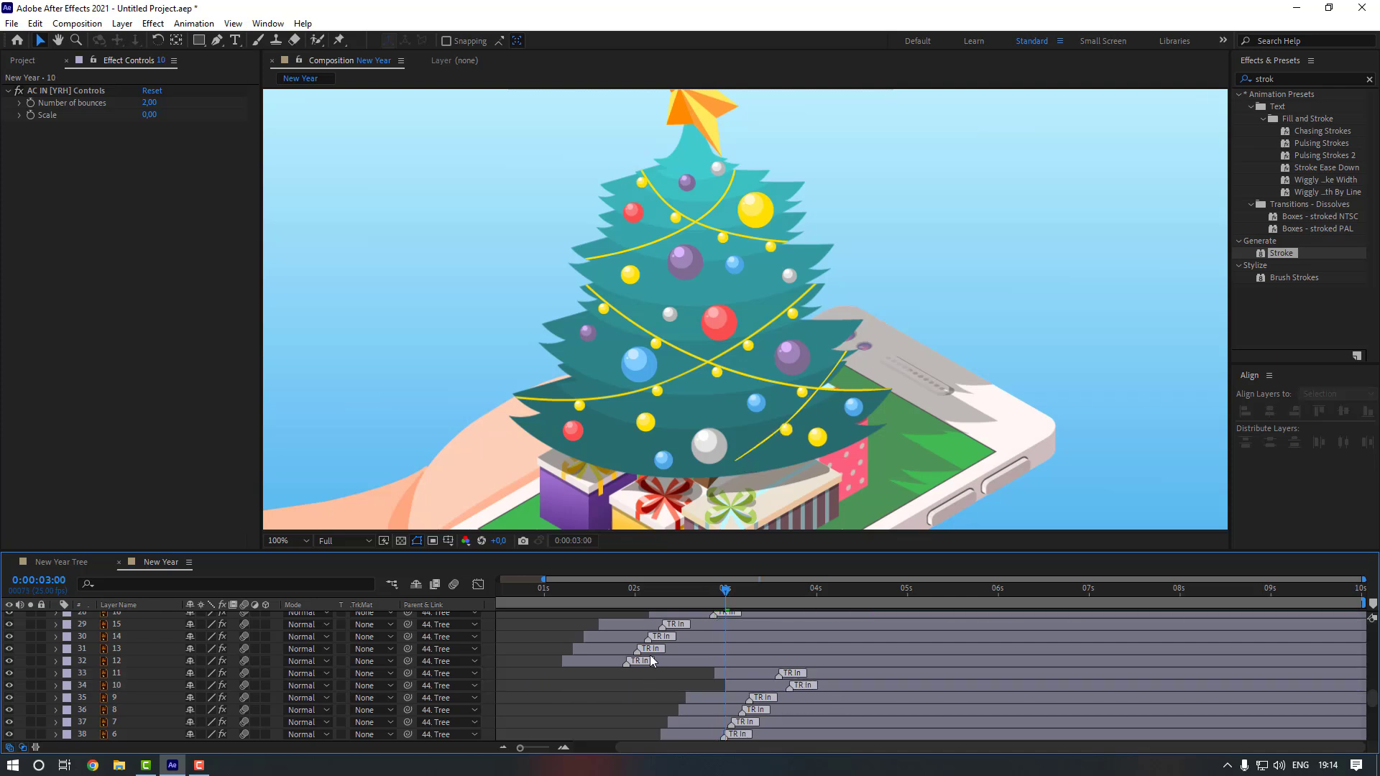
- Fit the whole composition in the viewer and preview the garland and ornament timing
click(286, 541)
click(284, 286)
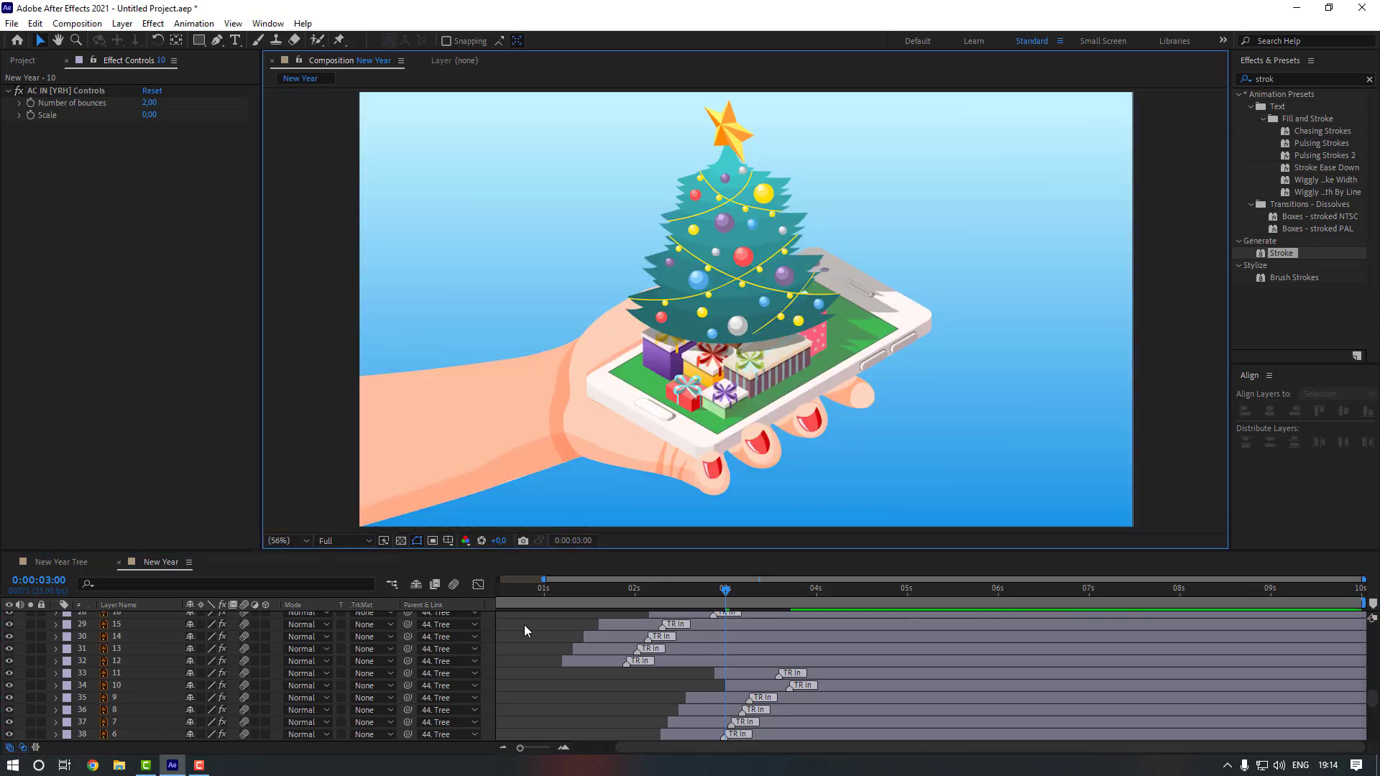
click(525, 634)
key(space)
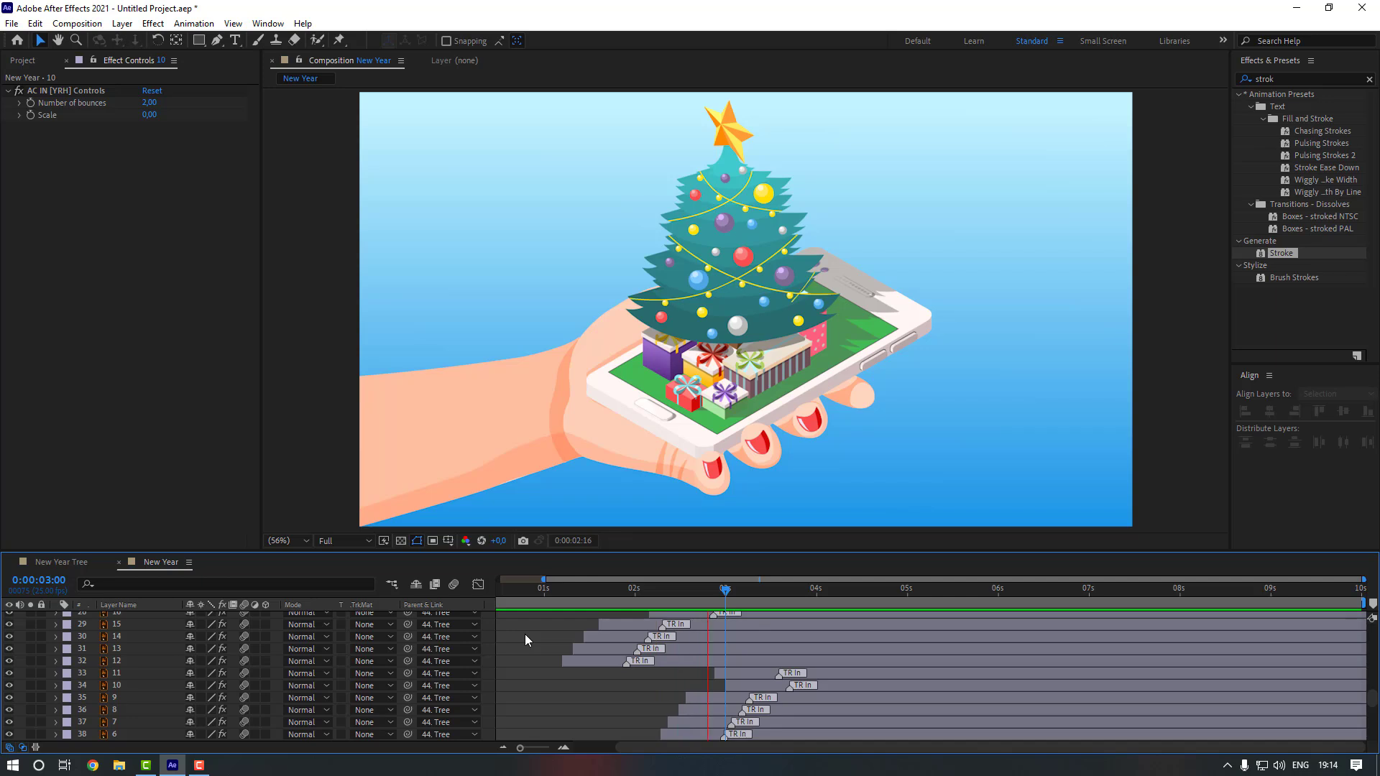
key(space)
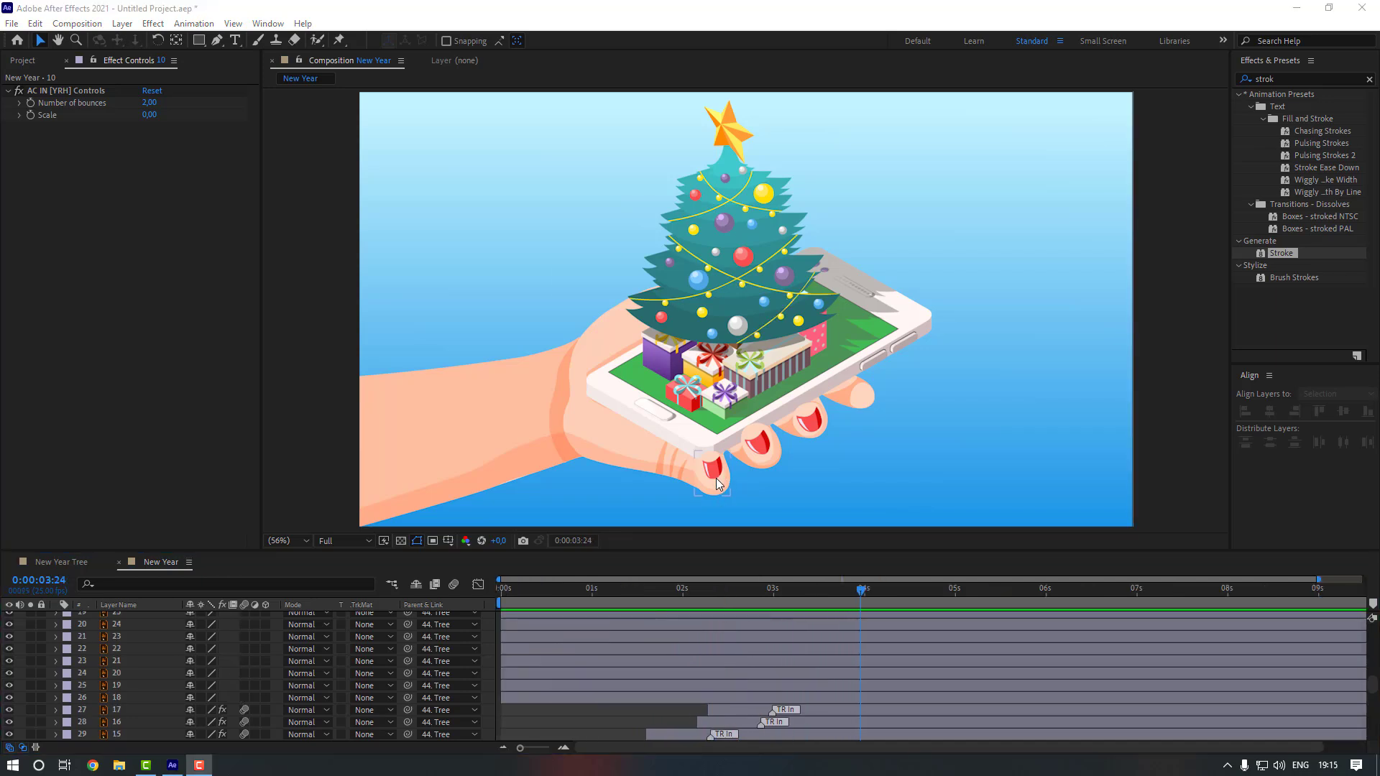
- Show the Rotation property of the Finger_1 layer and add its first keyframe at 0:00:00:07
drag(717, 479, 698, 456)
scroll(157, 674, down, 10)
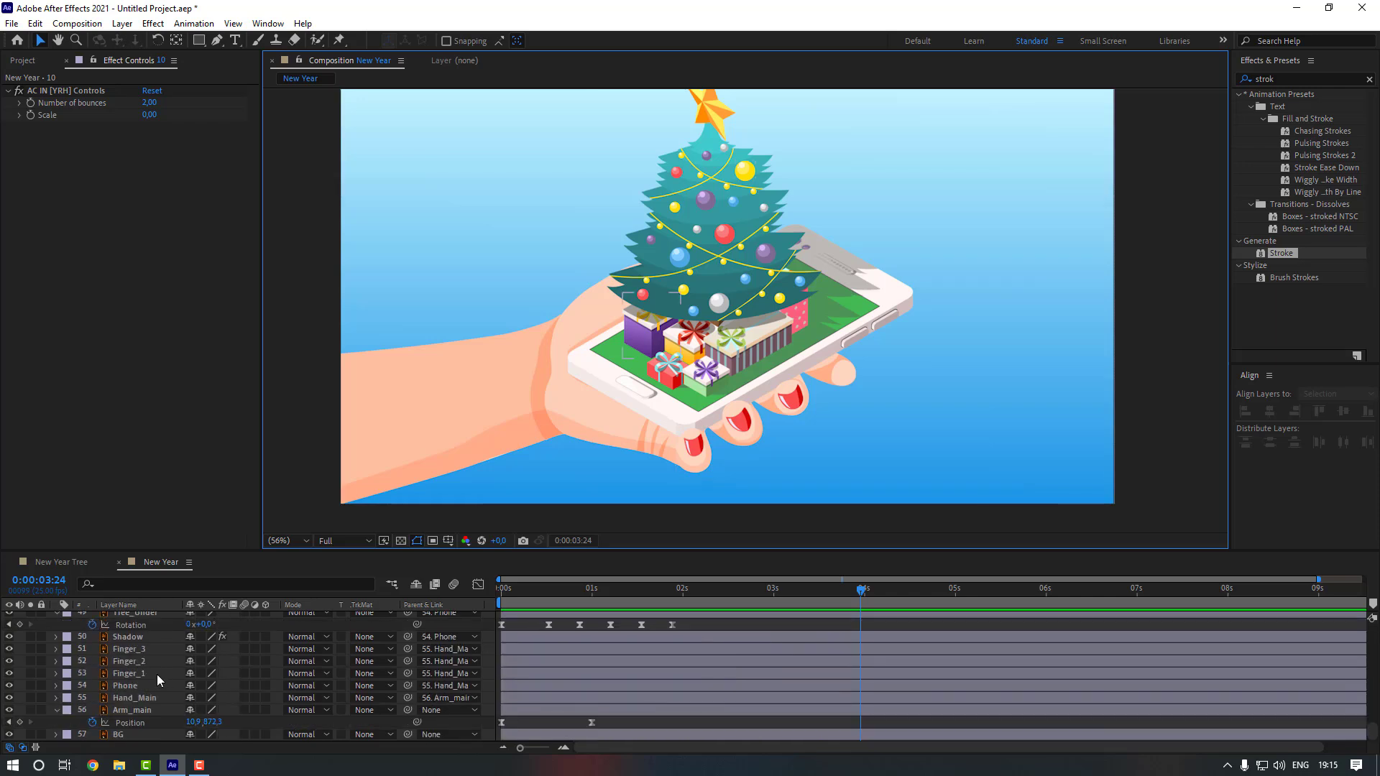
click(138, 672)
drag(524, 597, 545, 598)
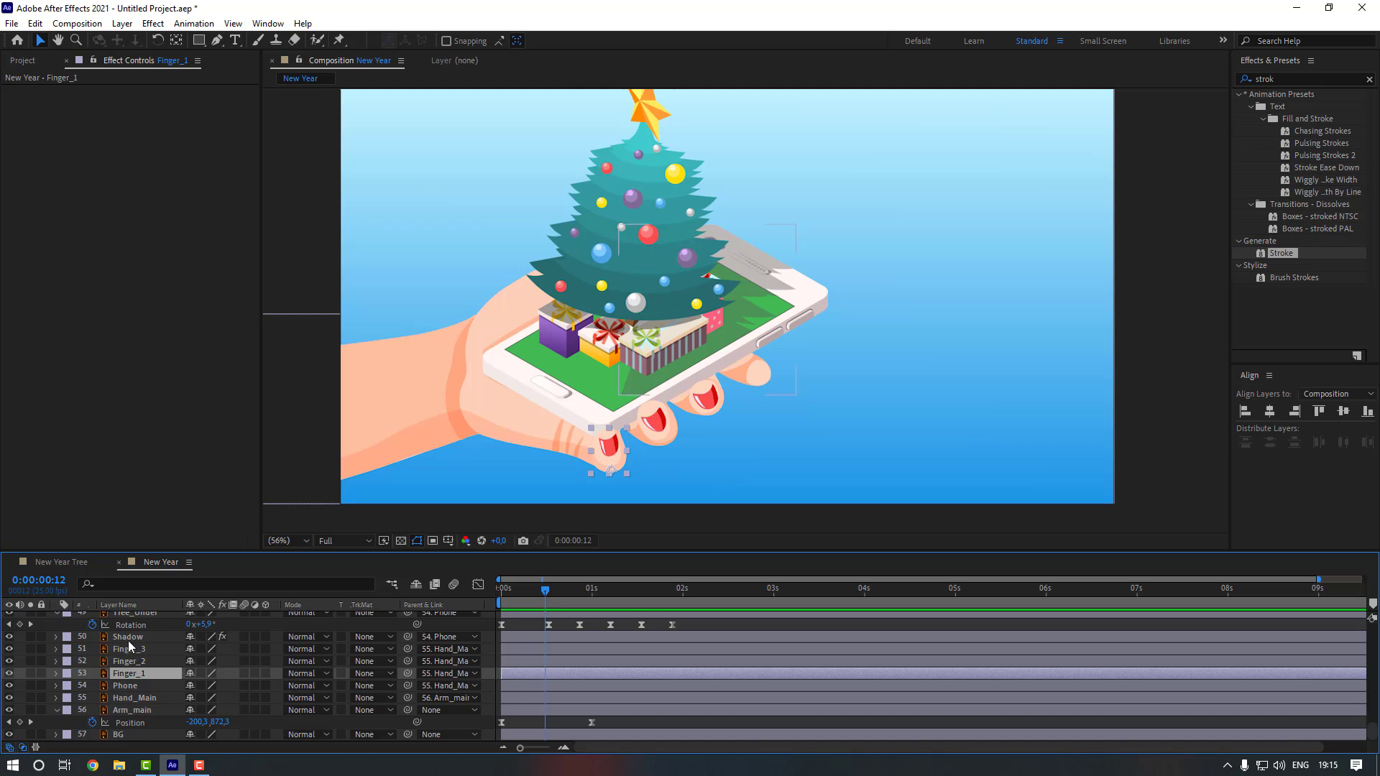
key(r)
drag(533, 589, 527, 591)
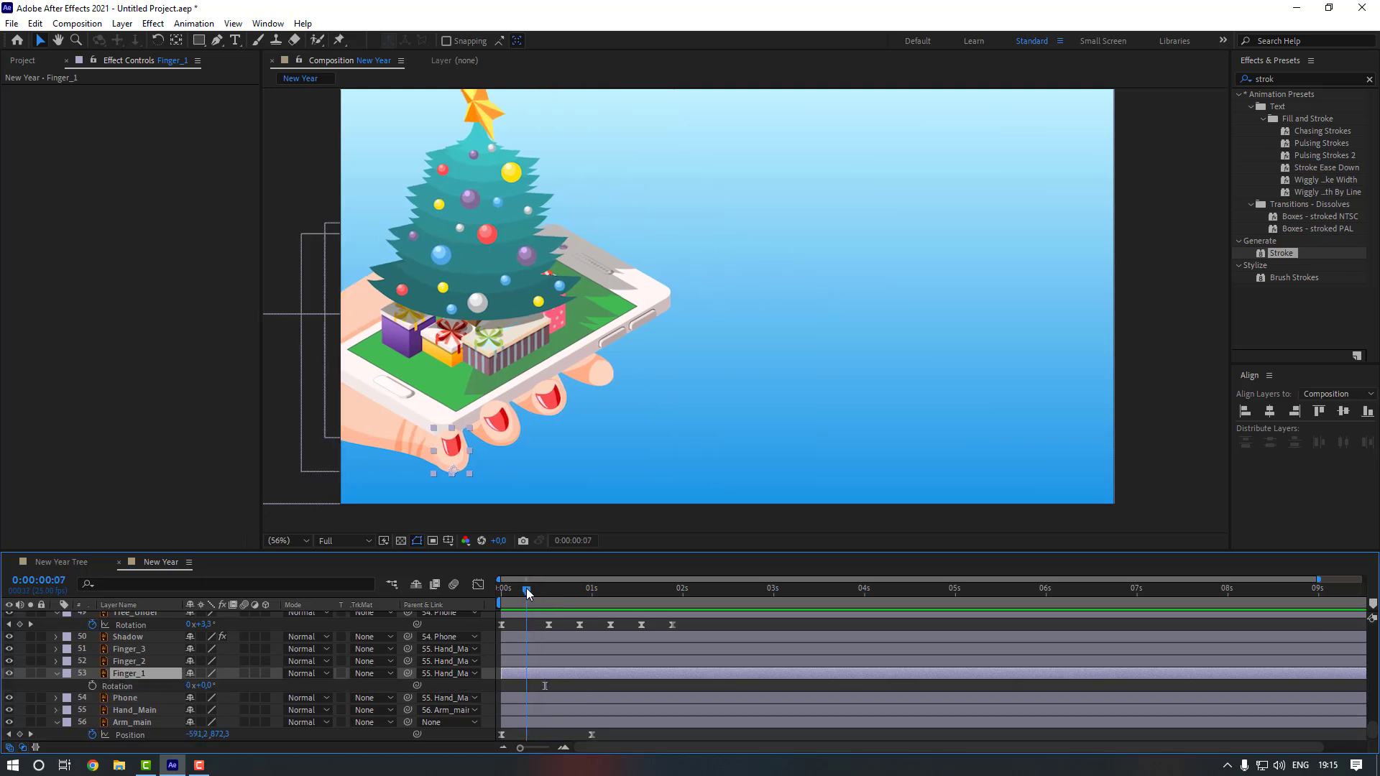
click(92, 686)
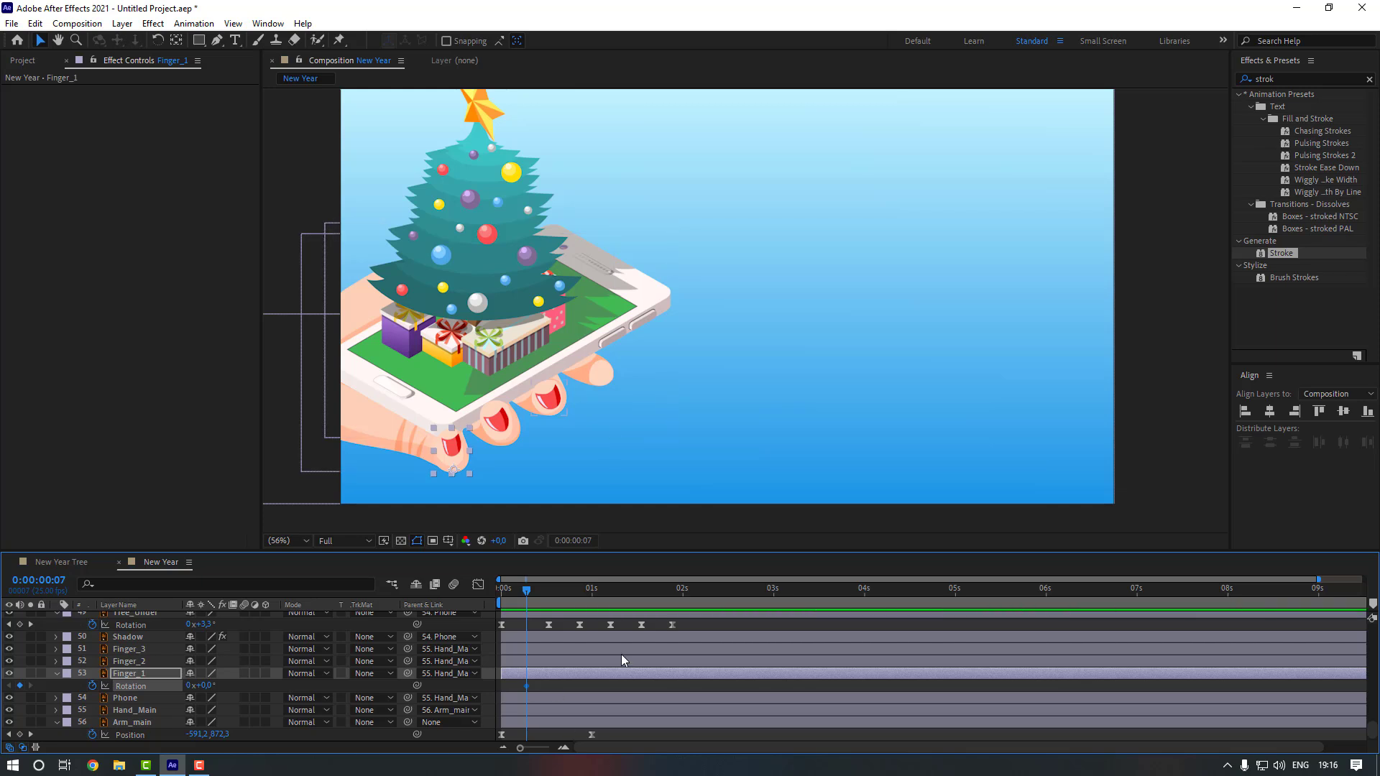
- Set Finger_1's rotation to 6° at 0:00:00:17
key(shift+Page_Down)
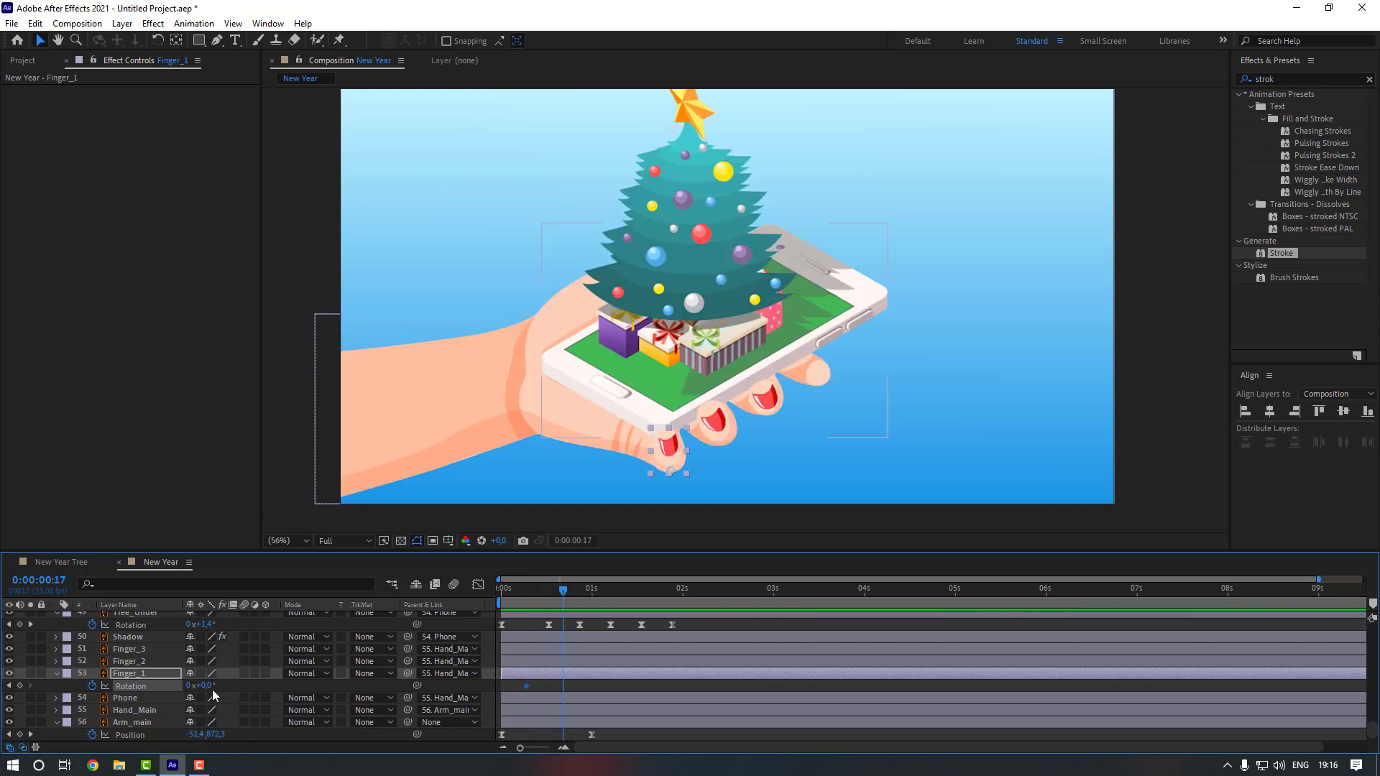
click(208, 685)
text(6)
key(Return)
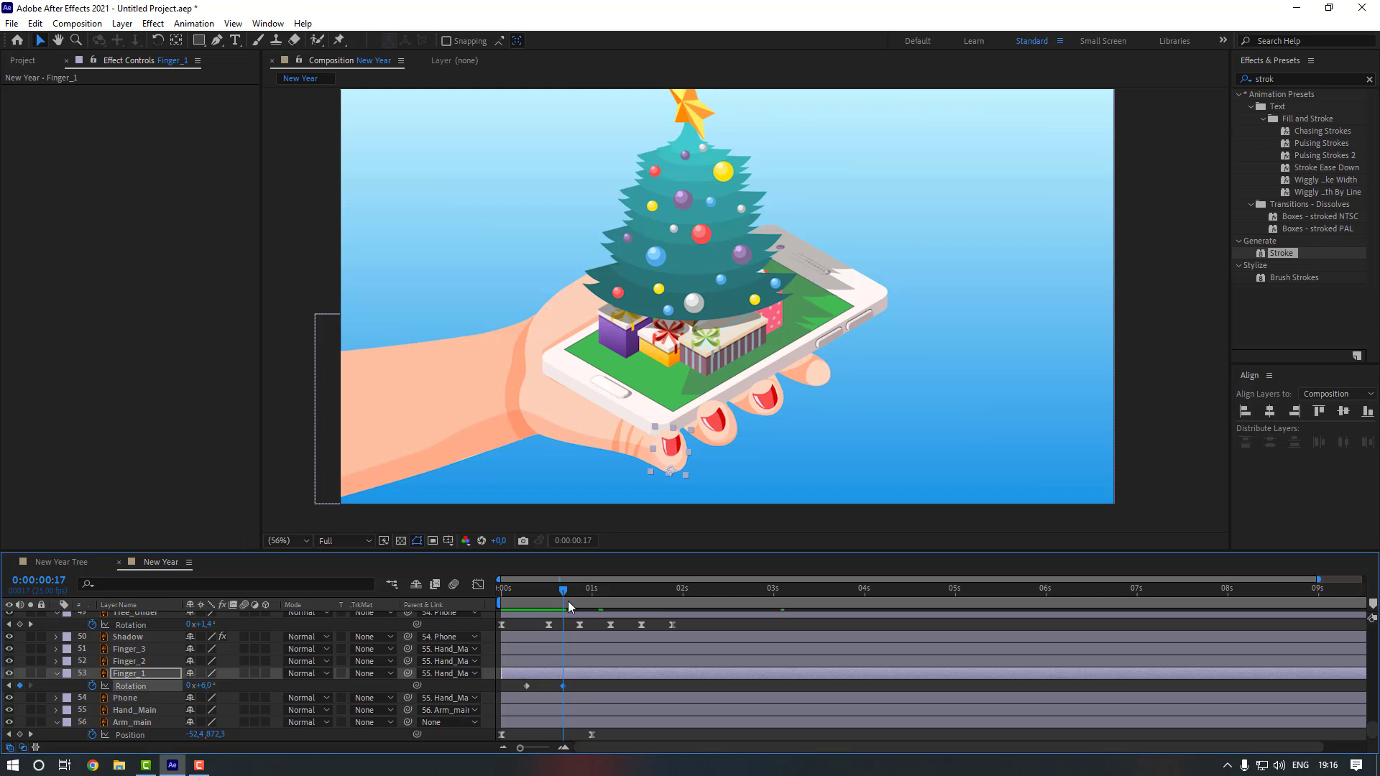
- Add a rotation keyframe holding Finger_1's angle at 0:00:01:06, and set the rotation to -4° at 0:00:01:16
drag(567, 604, 614, 593)
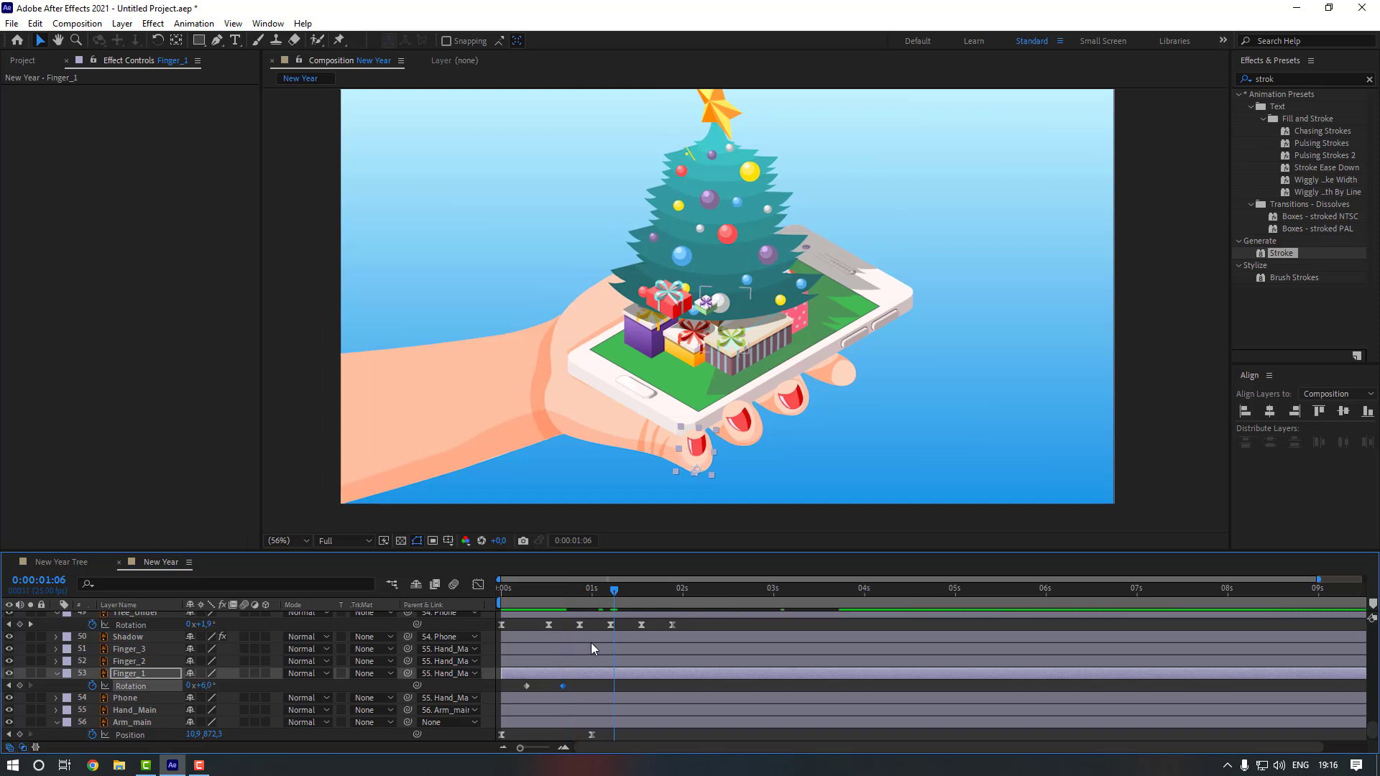
click(20, 685)
key(shift+Page_Down)
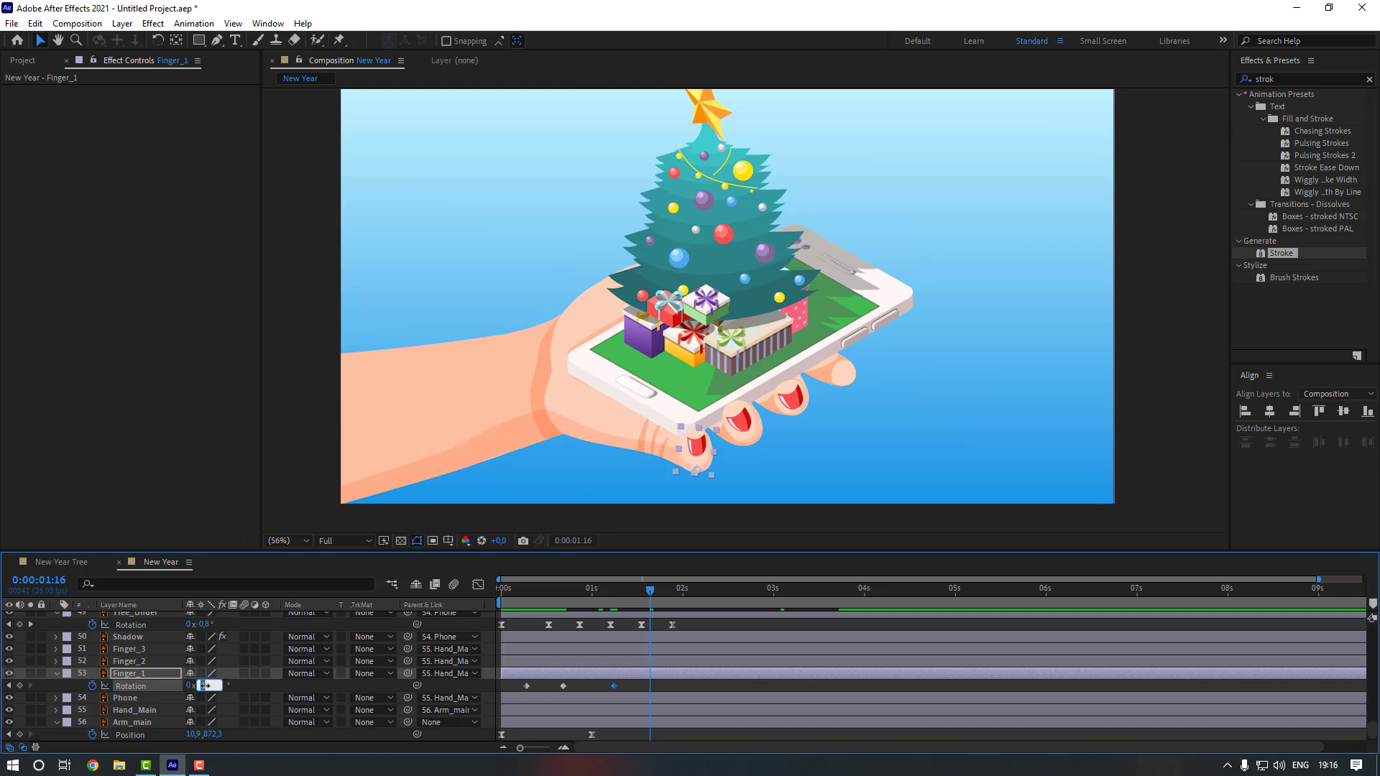
drag(205, 686, 206, 685)
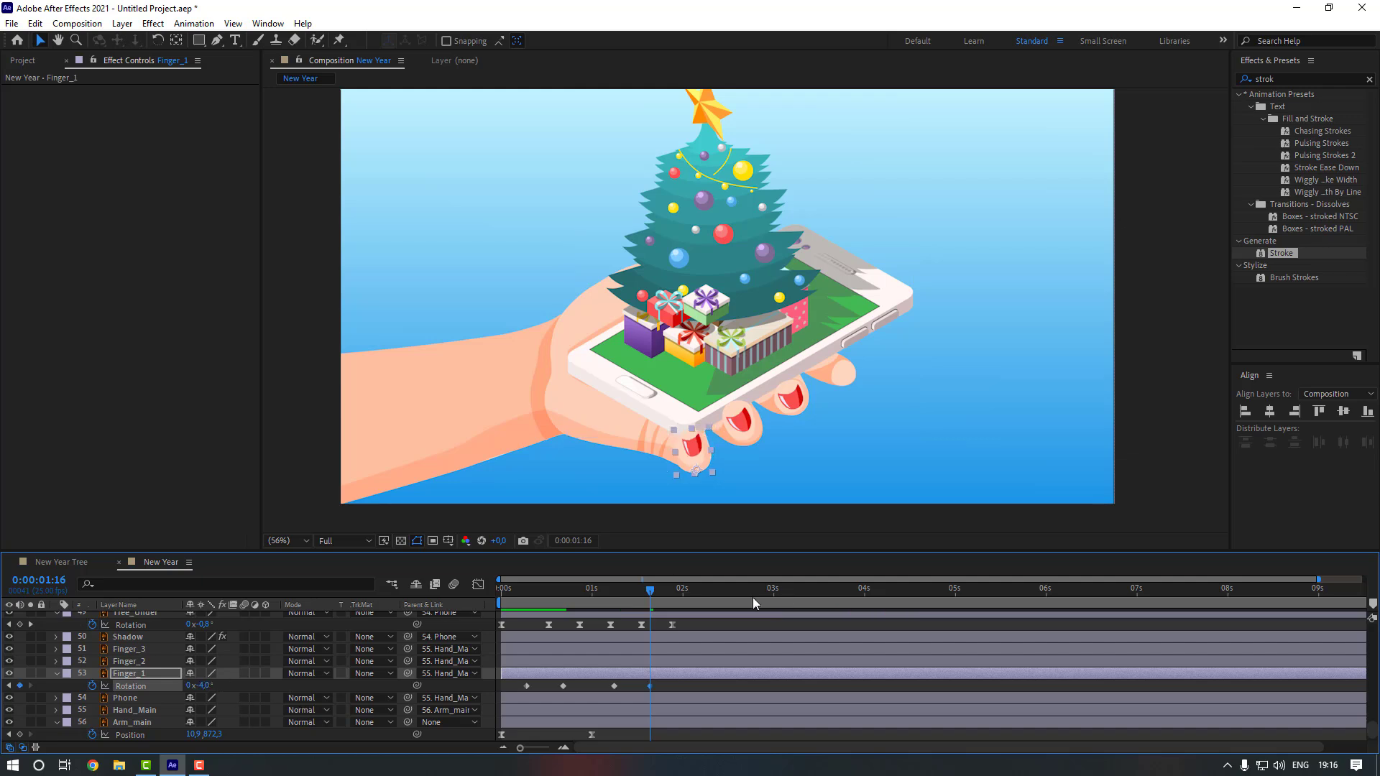
- Keyframe Finger_1's rotation to 5° at 0:00:02:16, -4° at 0:00:03:20 and 6° at 0:00:05:03, with hold keyframes at 0:00:02:06, 0:00:03:10 and 0:00:04:18
click(704, 590)
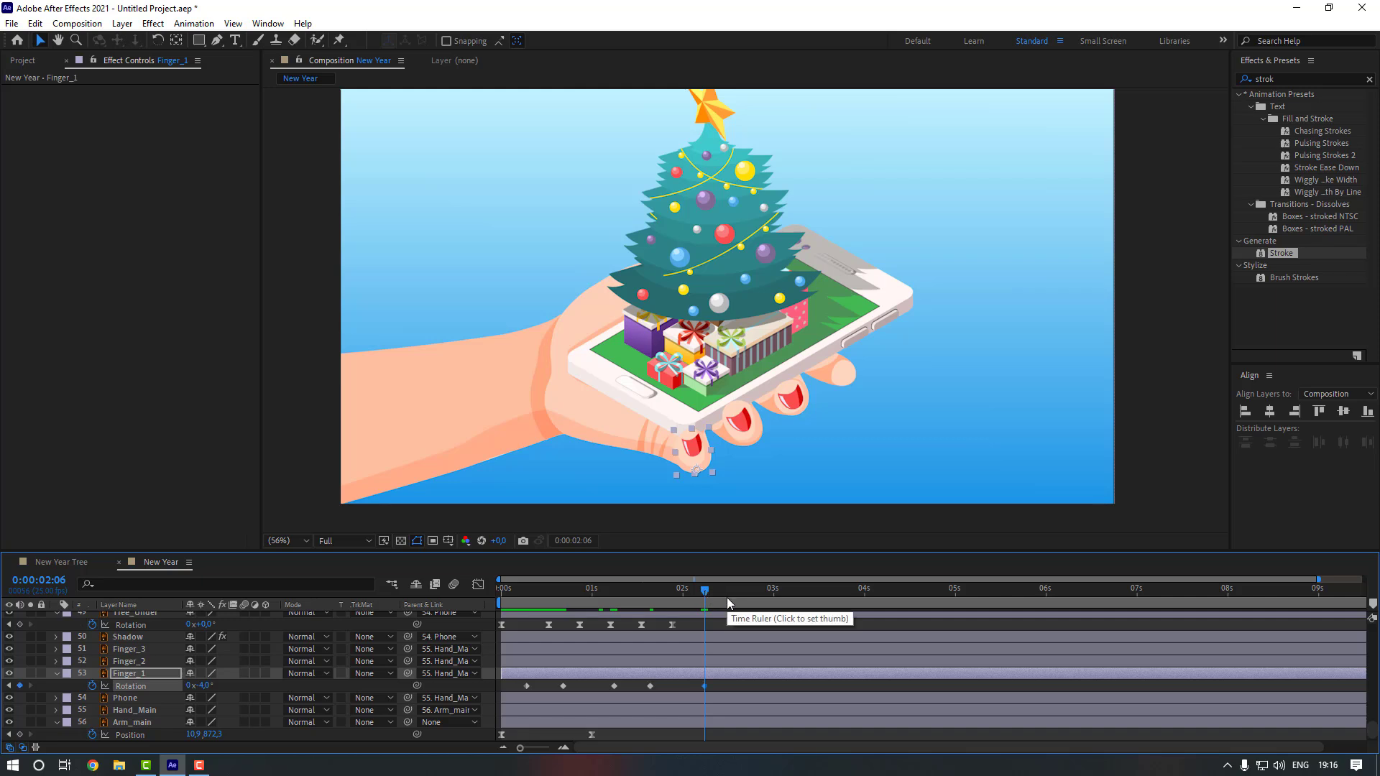
key(shift+Page_Down)
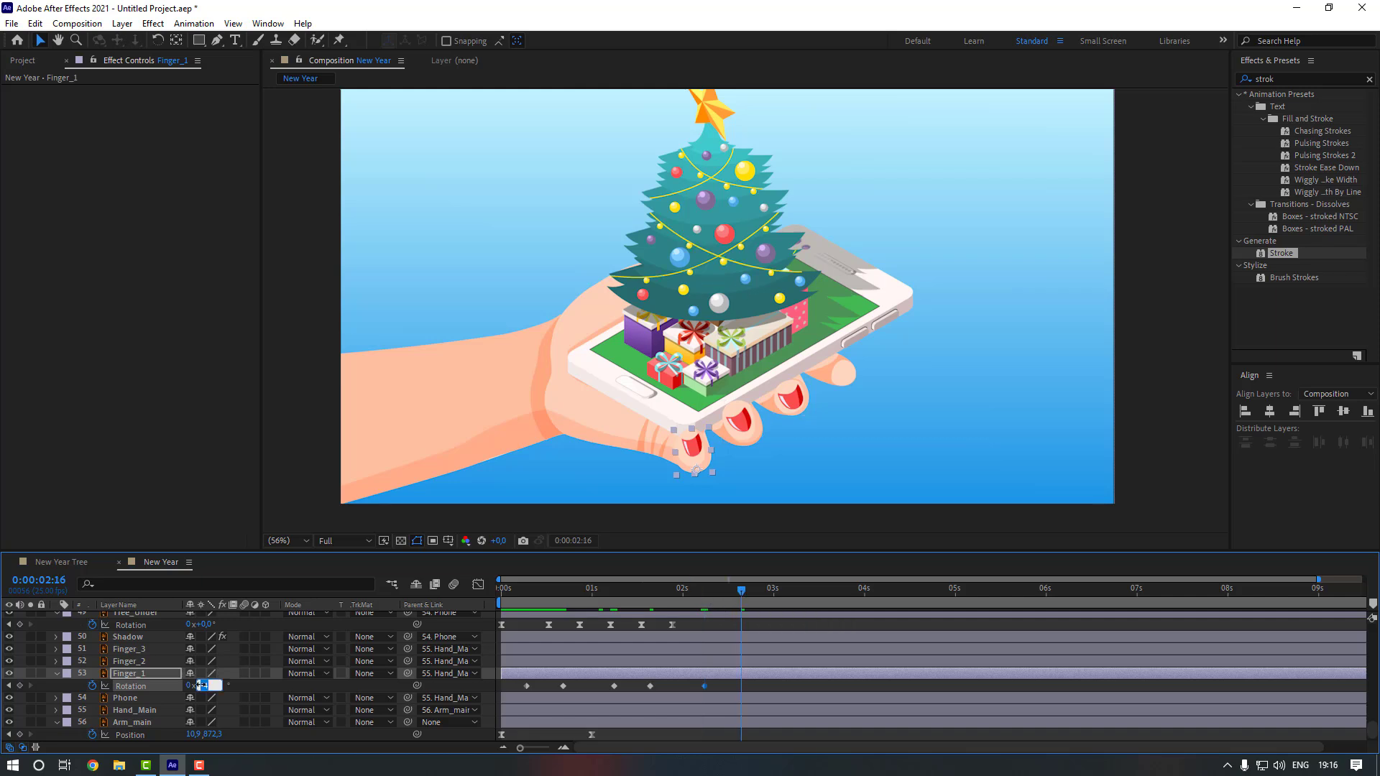
text(5)
key(Return)
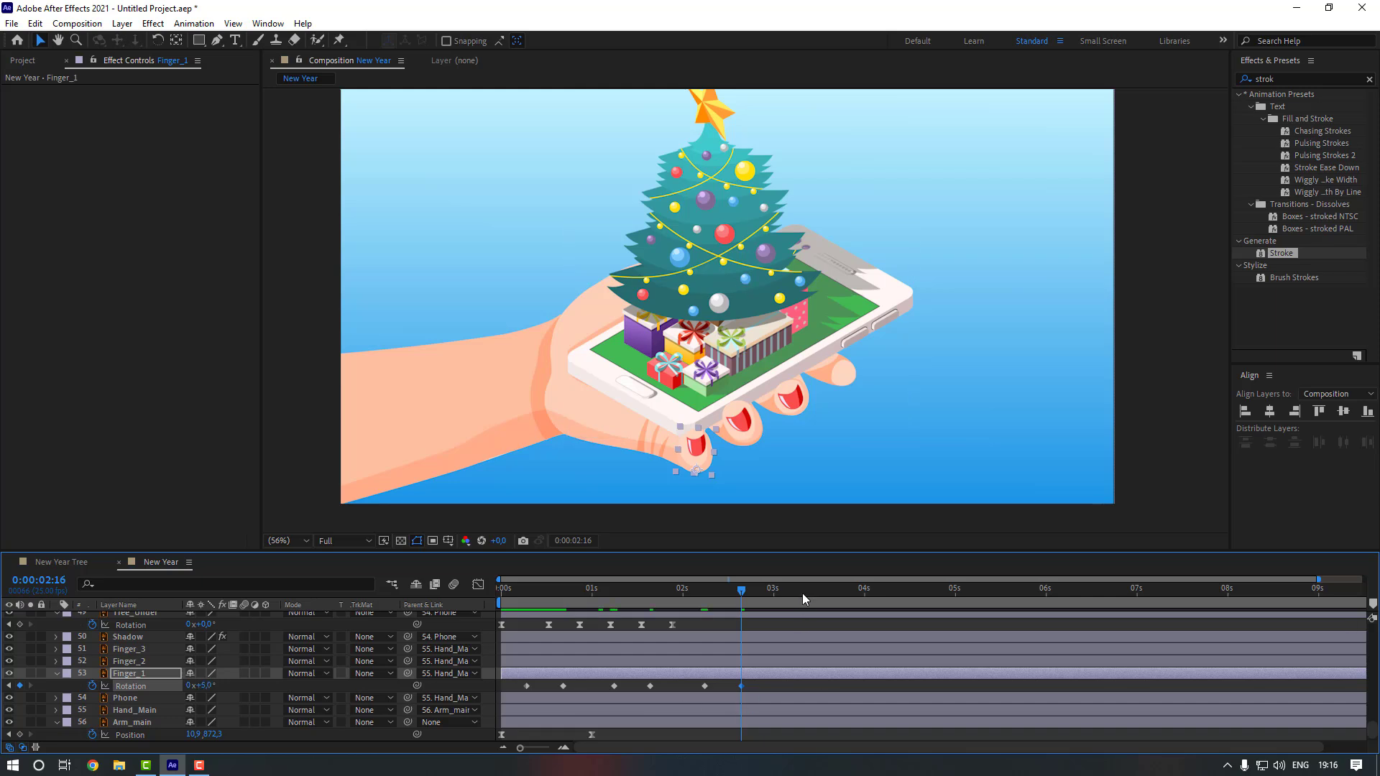
click(810, 591)
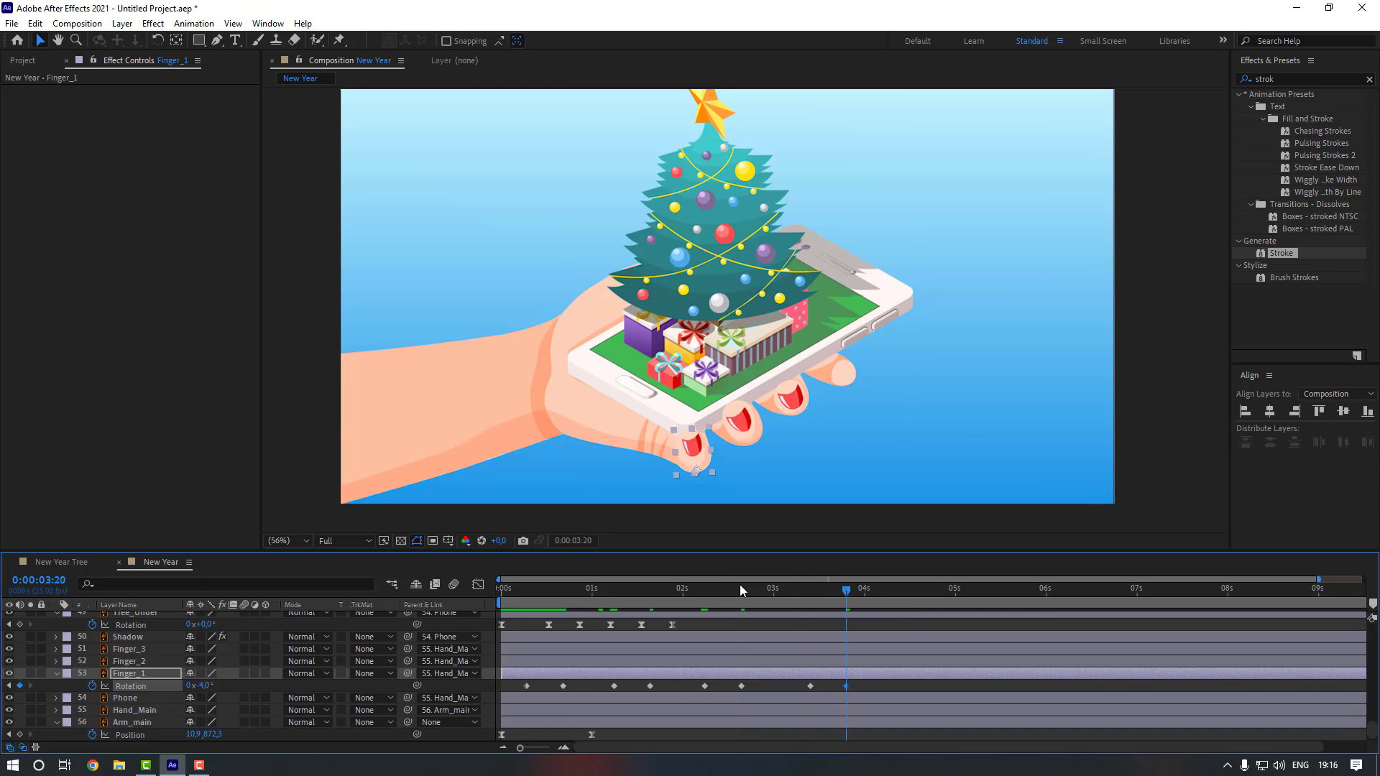
- Apply Easy Ease to all of Finger_1's rotation keyframes
drag(996, 681, 498, 686)
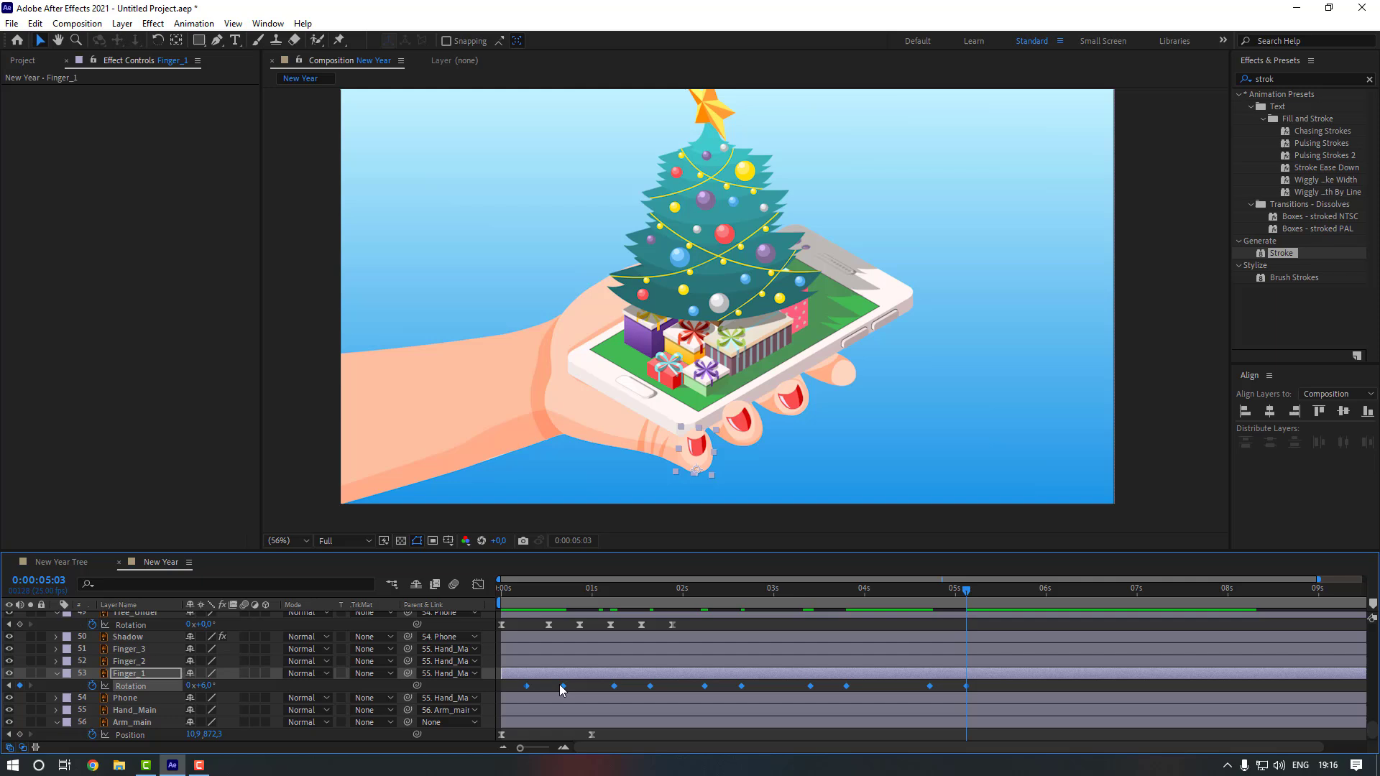
right_click(563, 689)
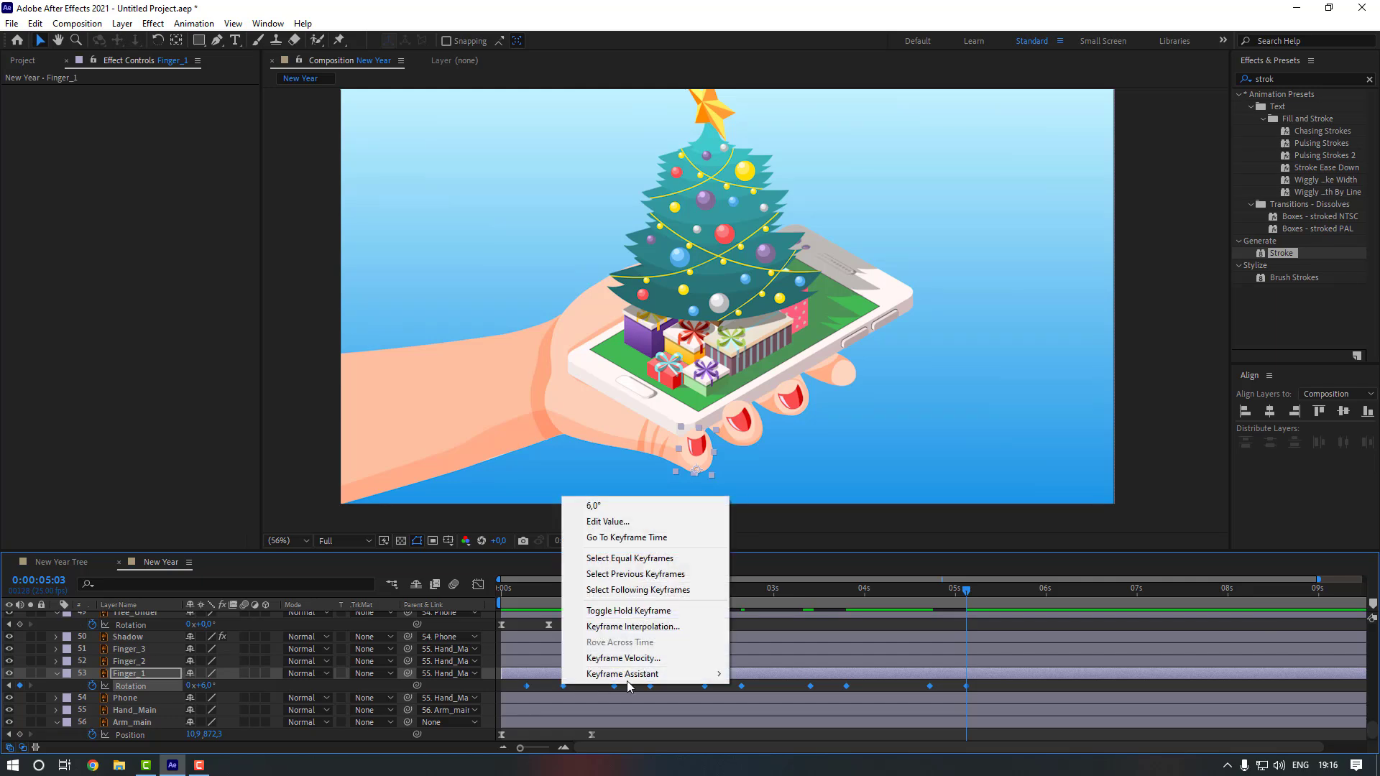
click(744, 596)
click(600, 601)
- Preview Finger_1's eased rotation from the start of the composition
key(Home)
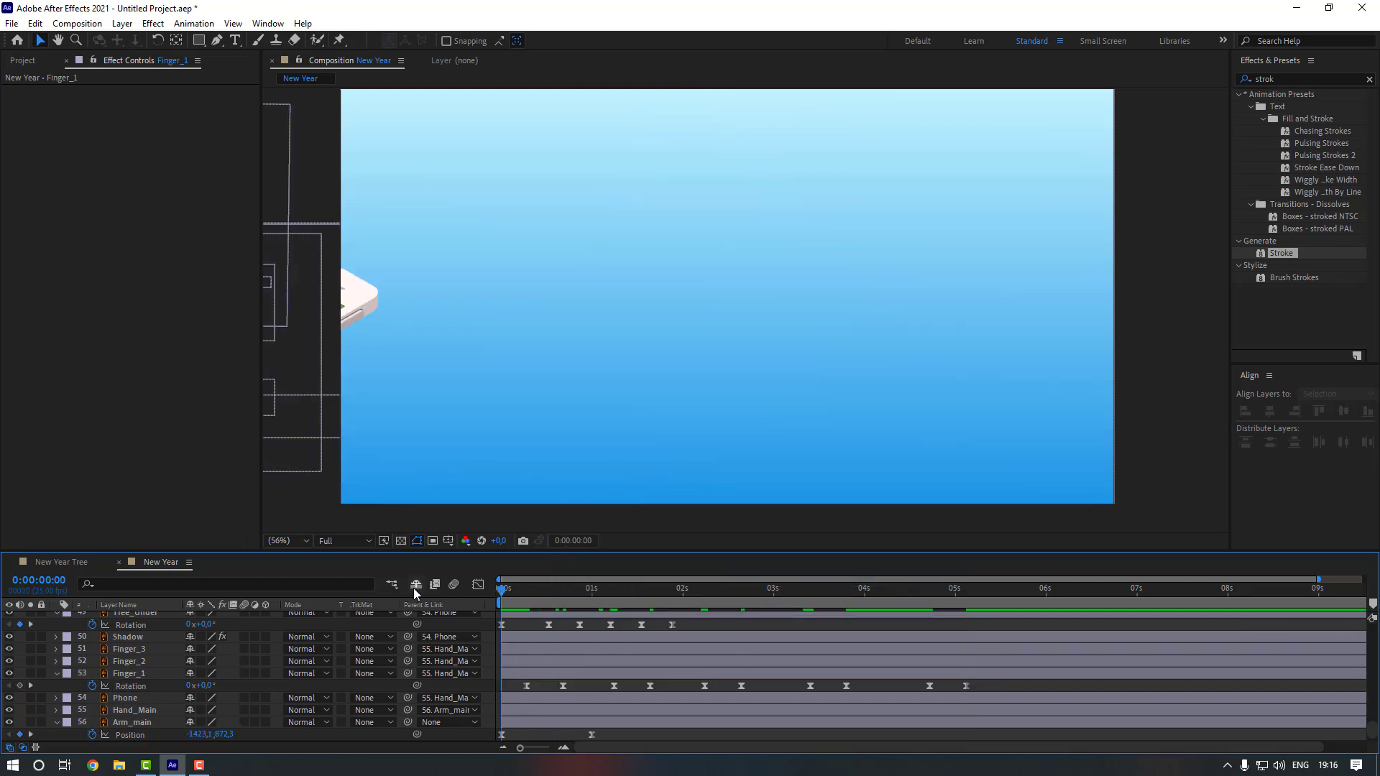
key(space)
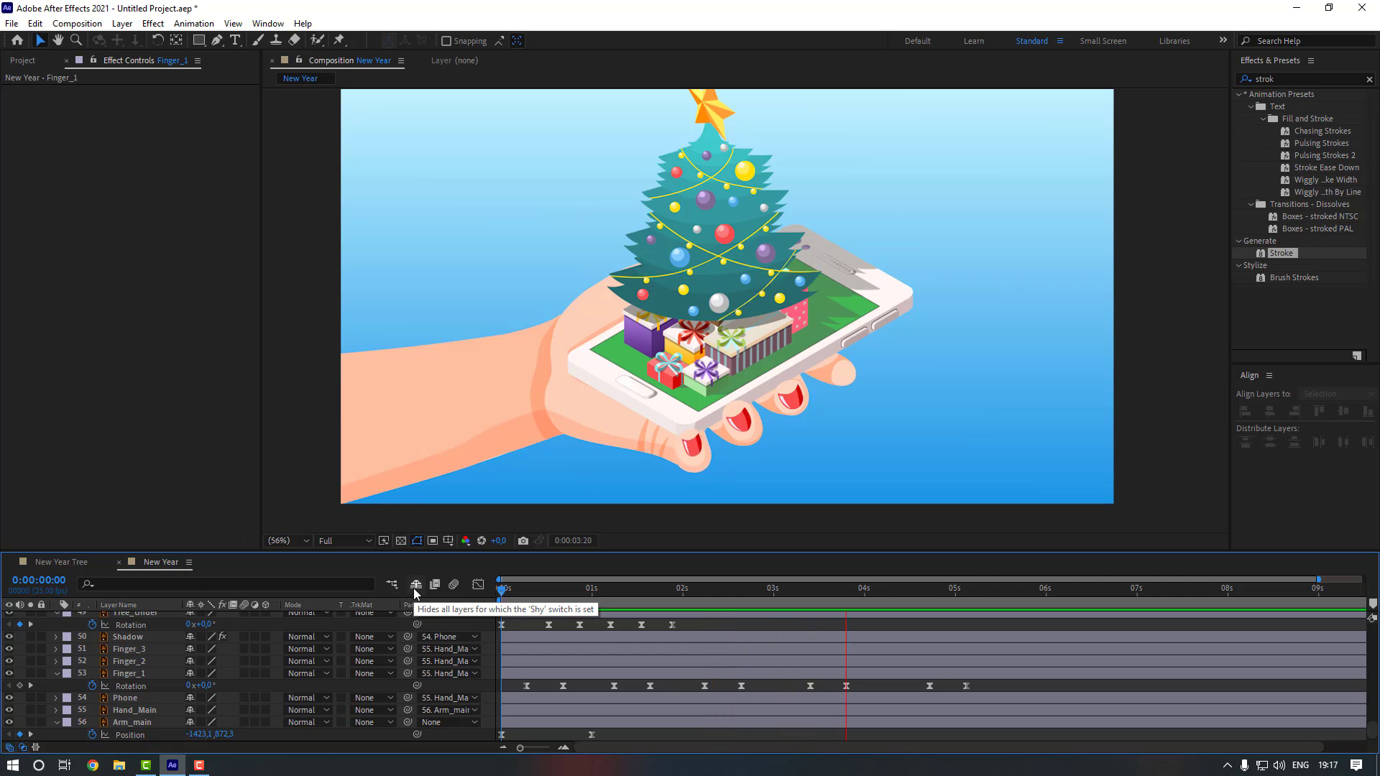
key(space)
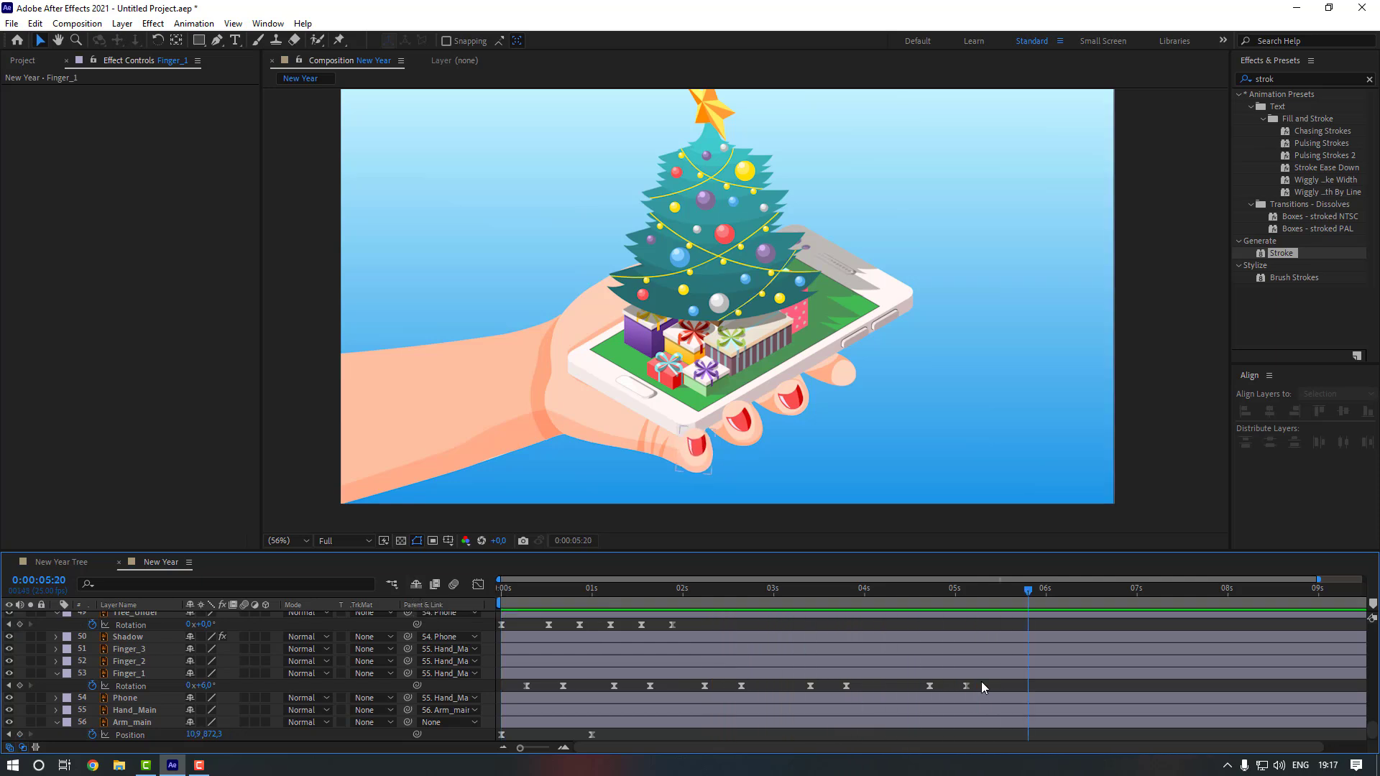
- Copy all of Finger_1's rotation keyframes and paste them at 0:00:05:21 to repeat the movement
drag(984, 688, 519, 692)
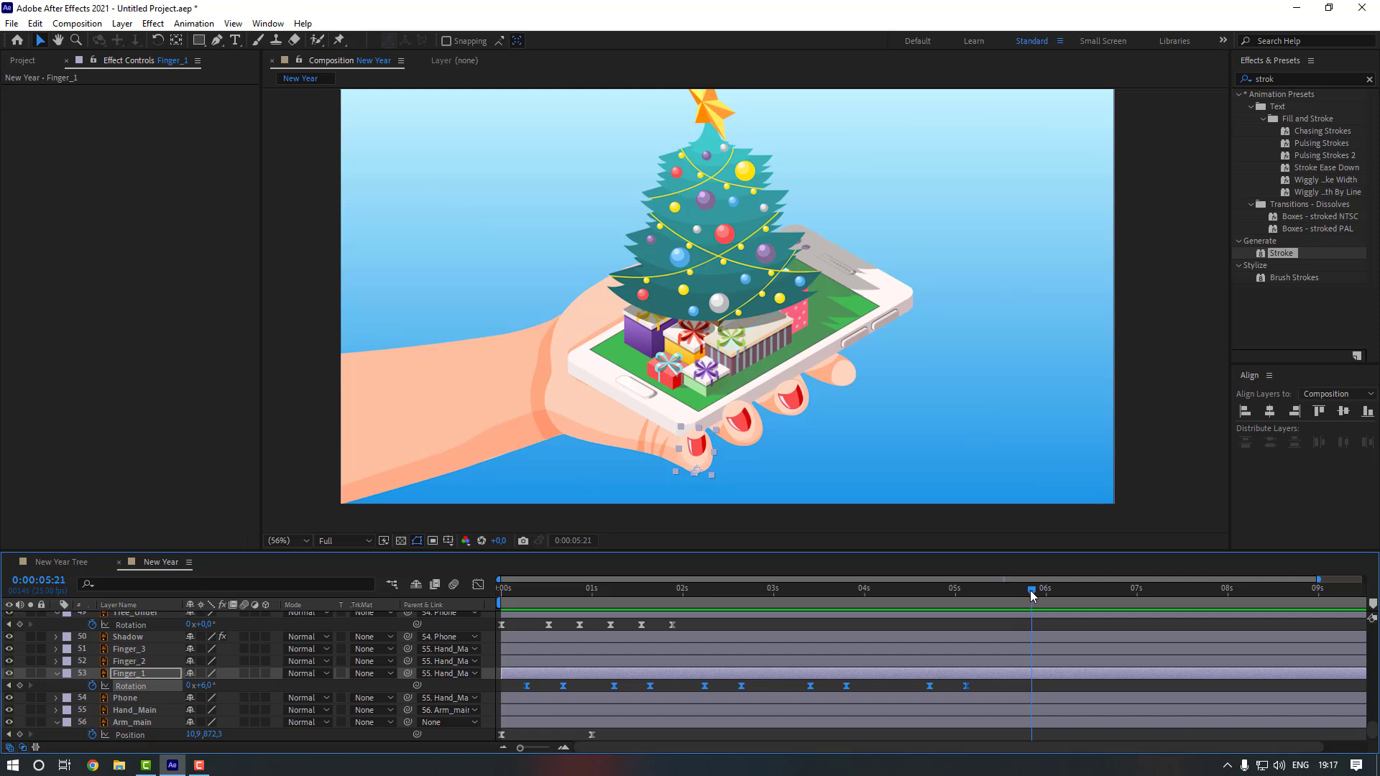
key(ctrl+v)
click(1003, 684)
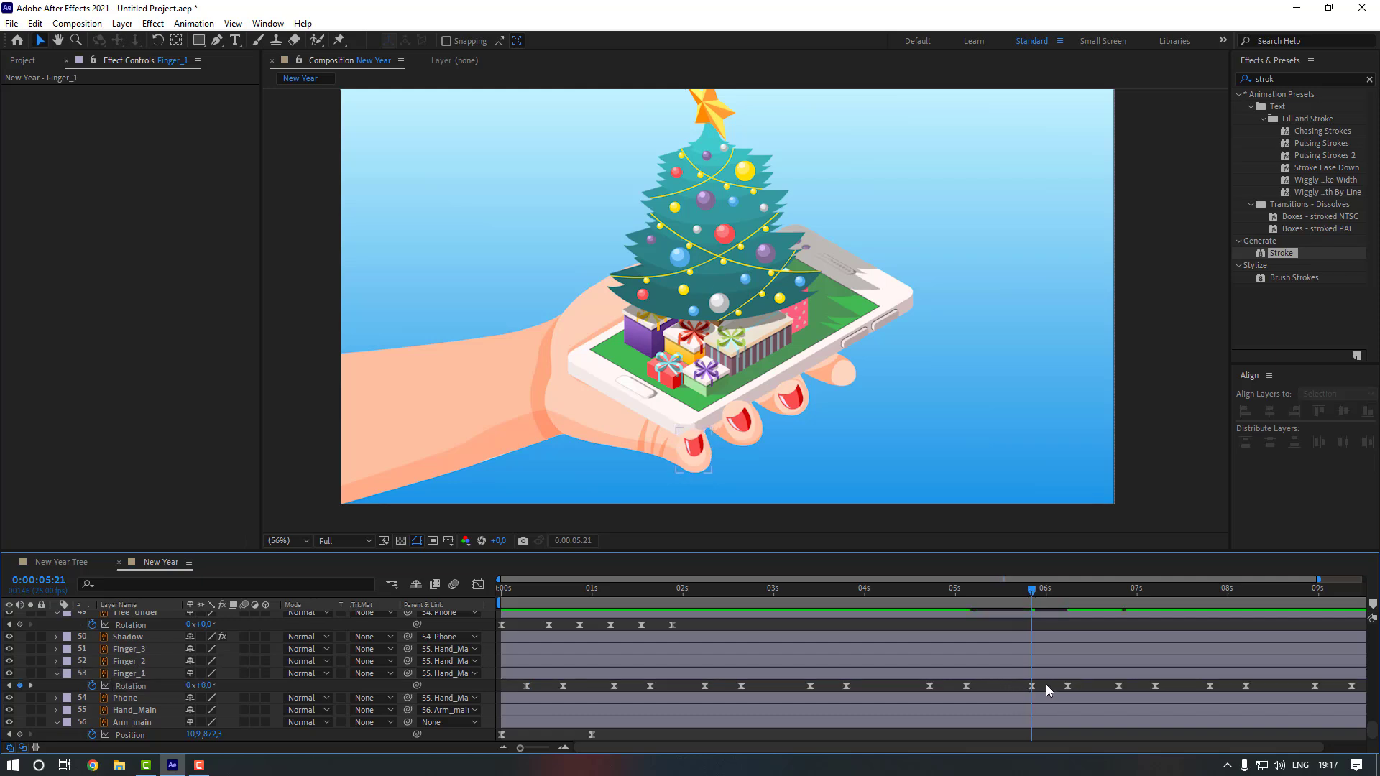
click(1032, 685)
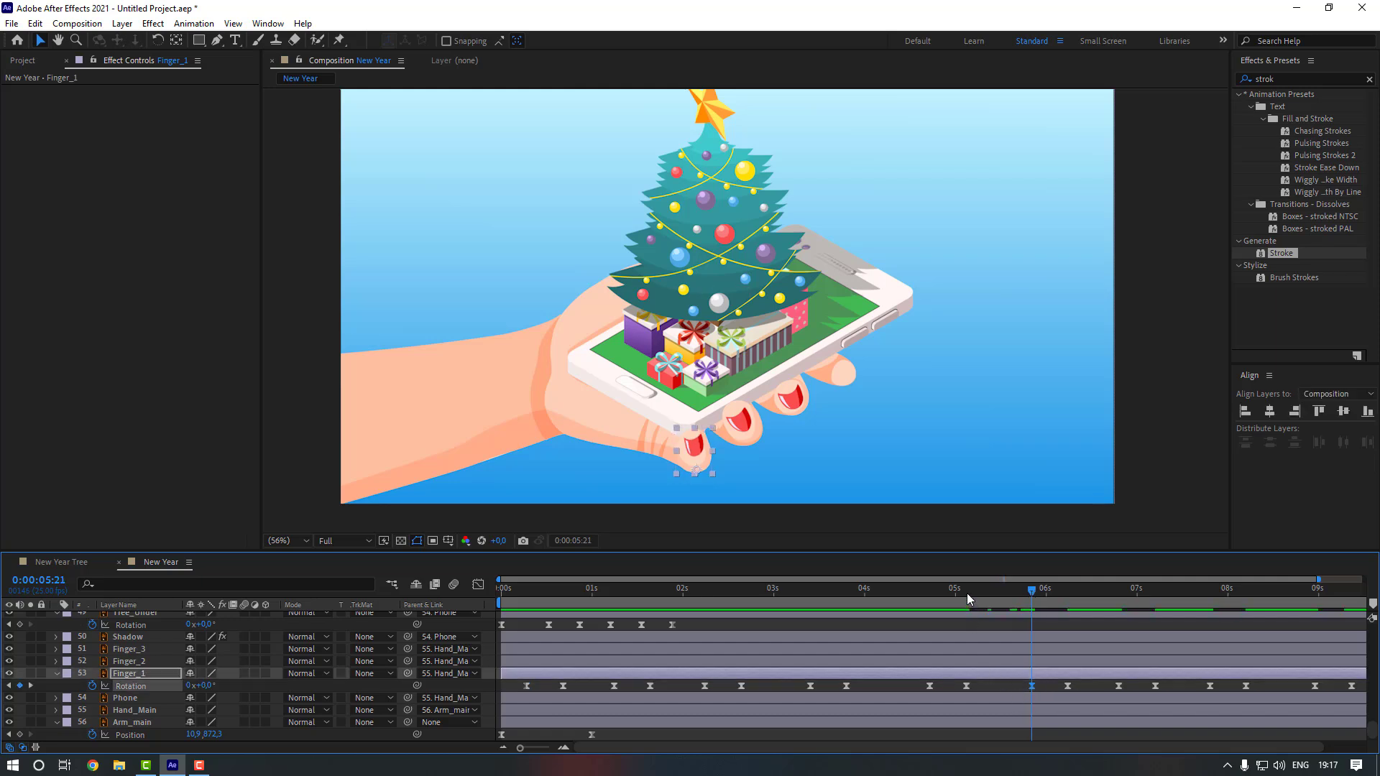
- Play the composition from the beginning to check the repeated finger movement
drag(967, 594, 963, 594)
click(501, 594)
key(space)
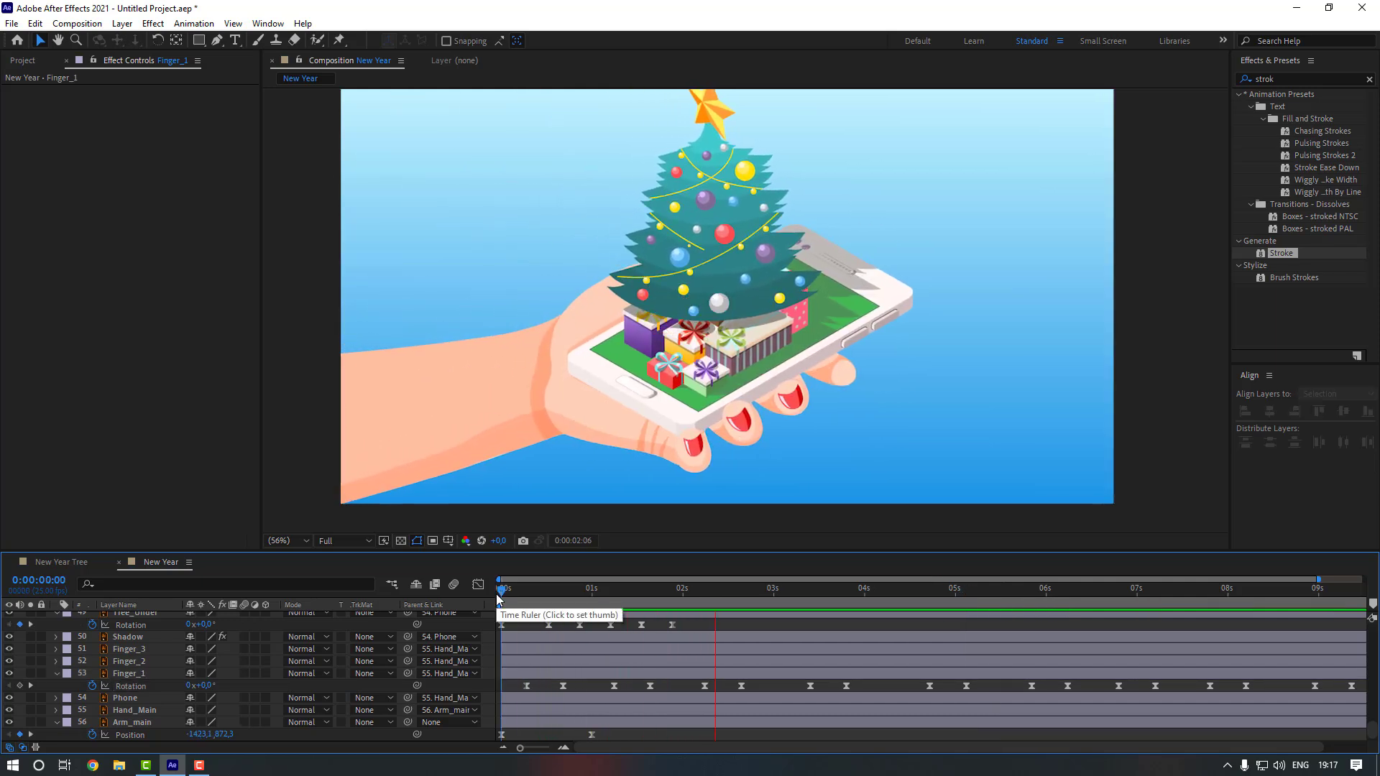
- Copy all of Finger_1's rotation keyframes and paste them onto Finger_2 starting at 0:00:00:10
click(537, 590)
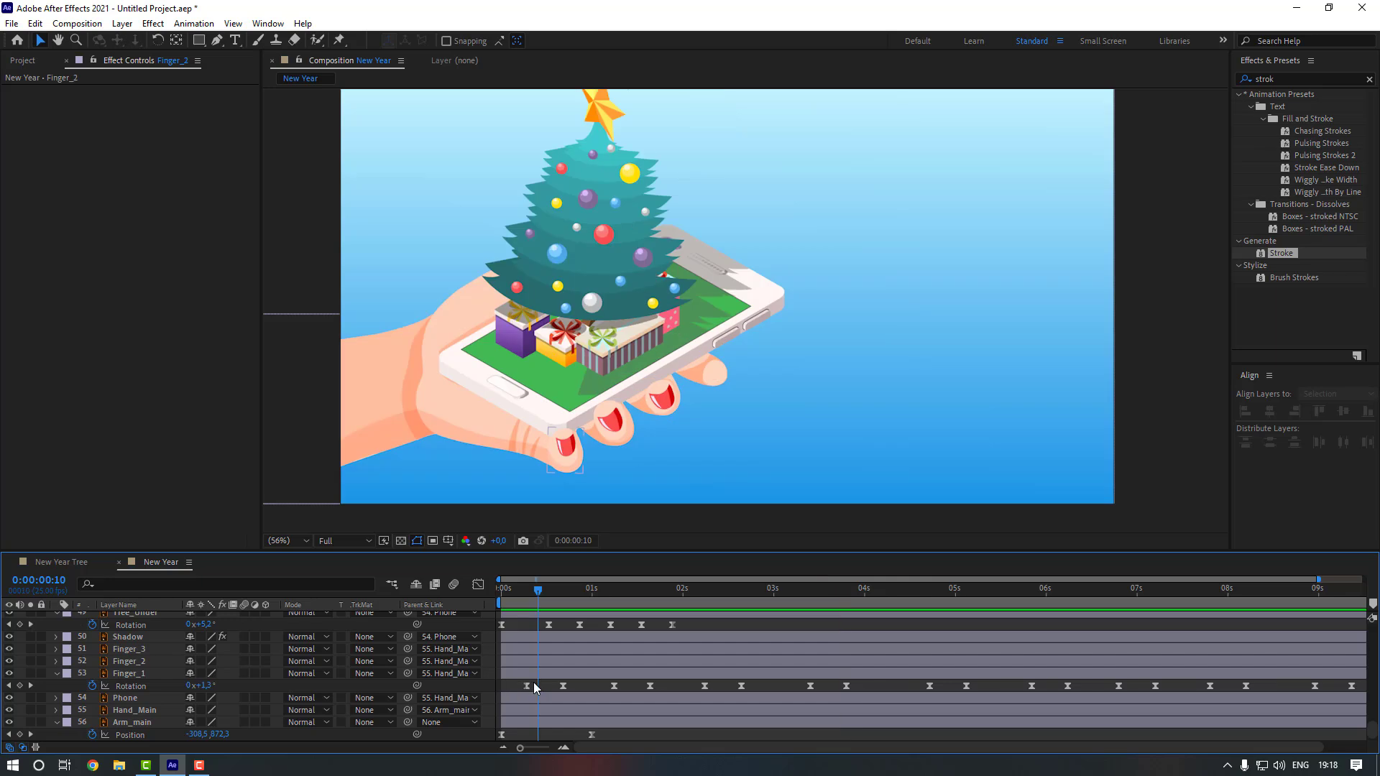
drag(514, 680, 1365, 695)
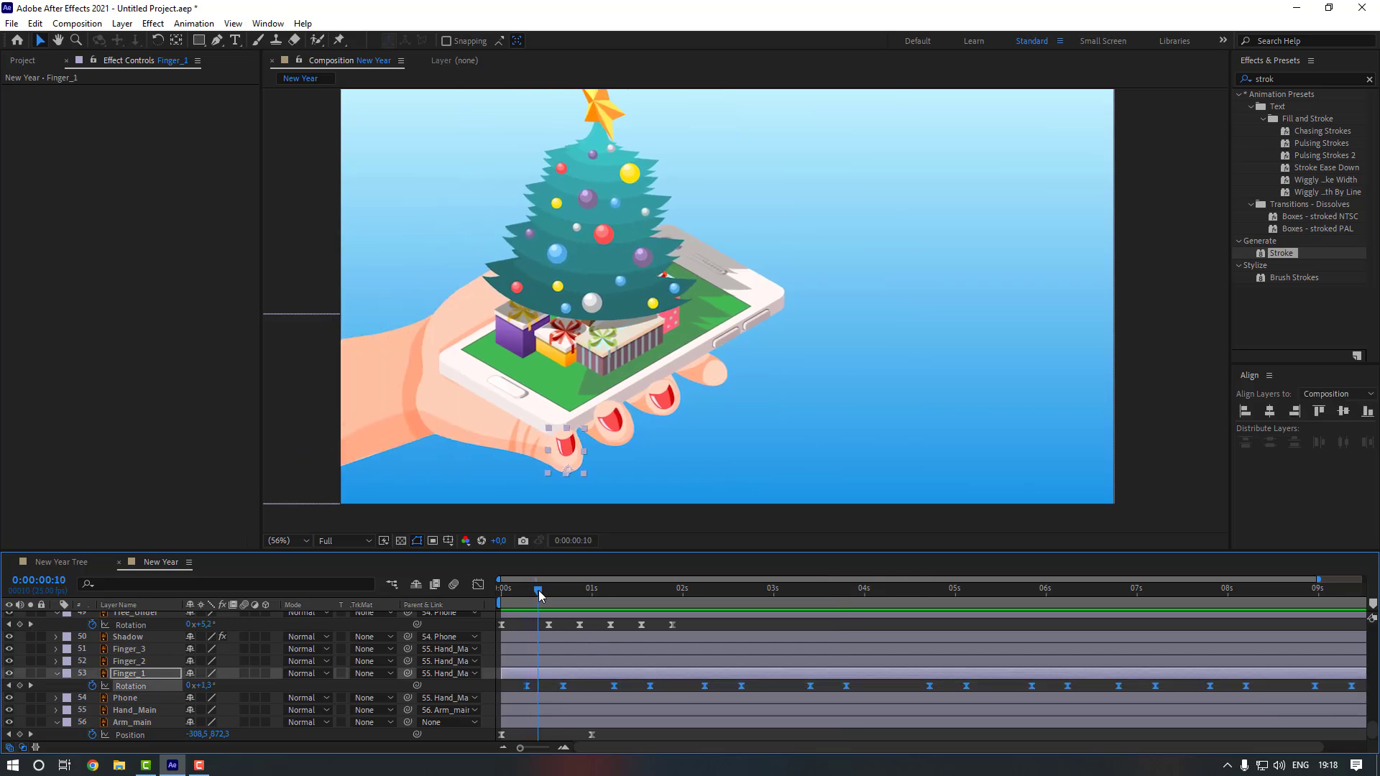
click(546, 662)
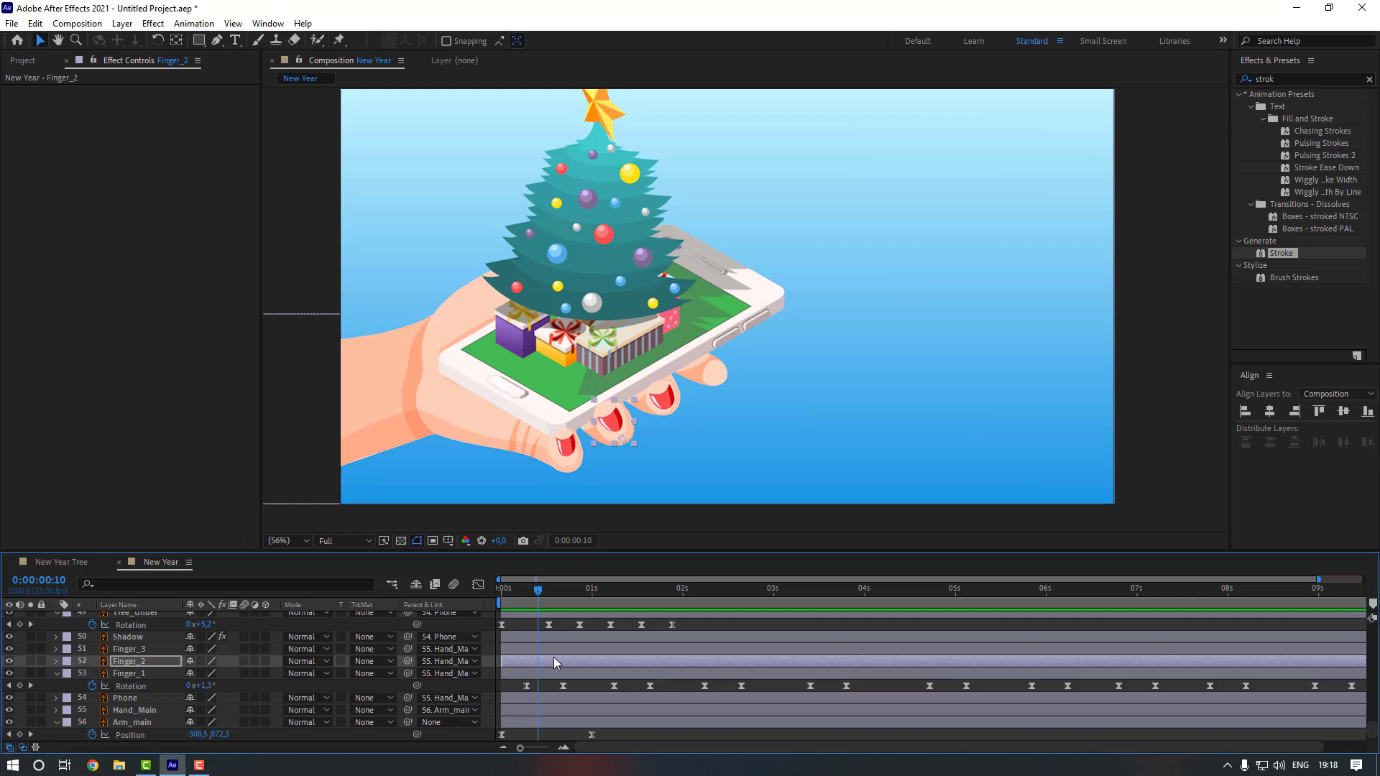
key(ctrl+v)
- Paste the copied rotation keyframes onto Finger_3 starting at 0:00:00:09
drag(539, 591, 535, 591)
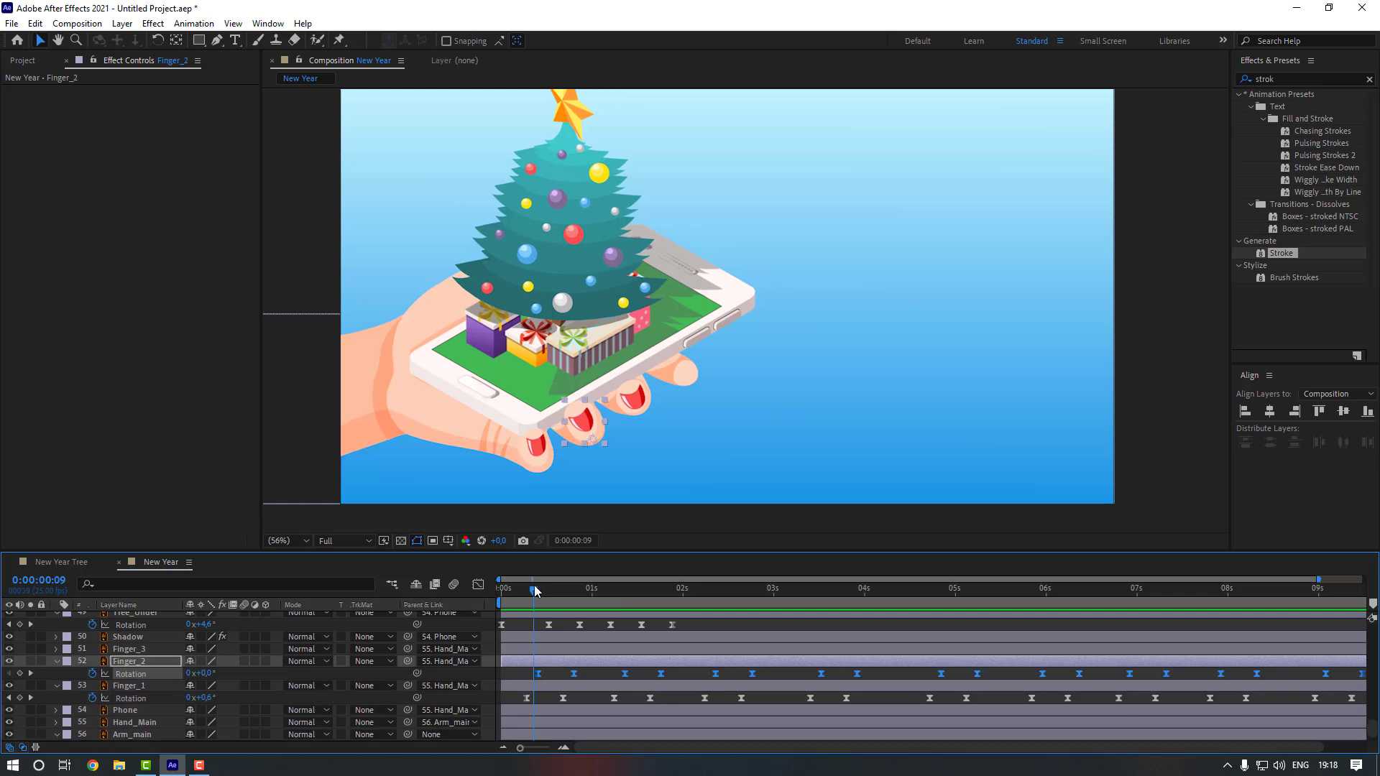
click(540, 648)
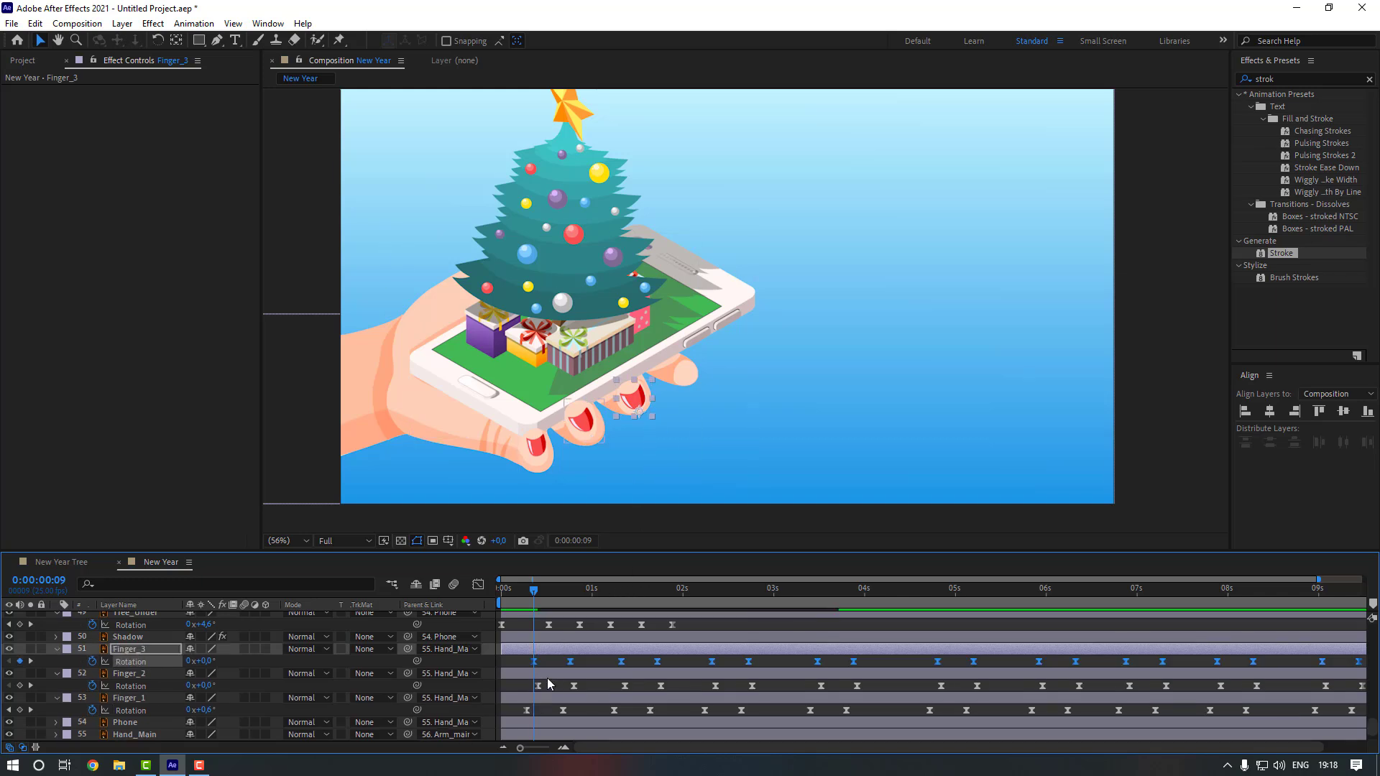
key(ctrl+v)
- Play the composition from the beginning to check the staggered movement of all three fingers
drag(525, 594, 406, 550)
key(space)
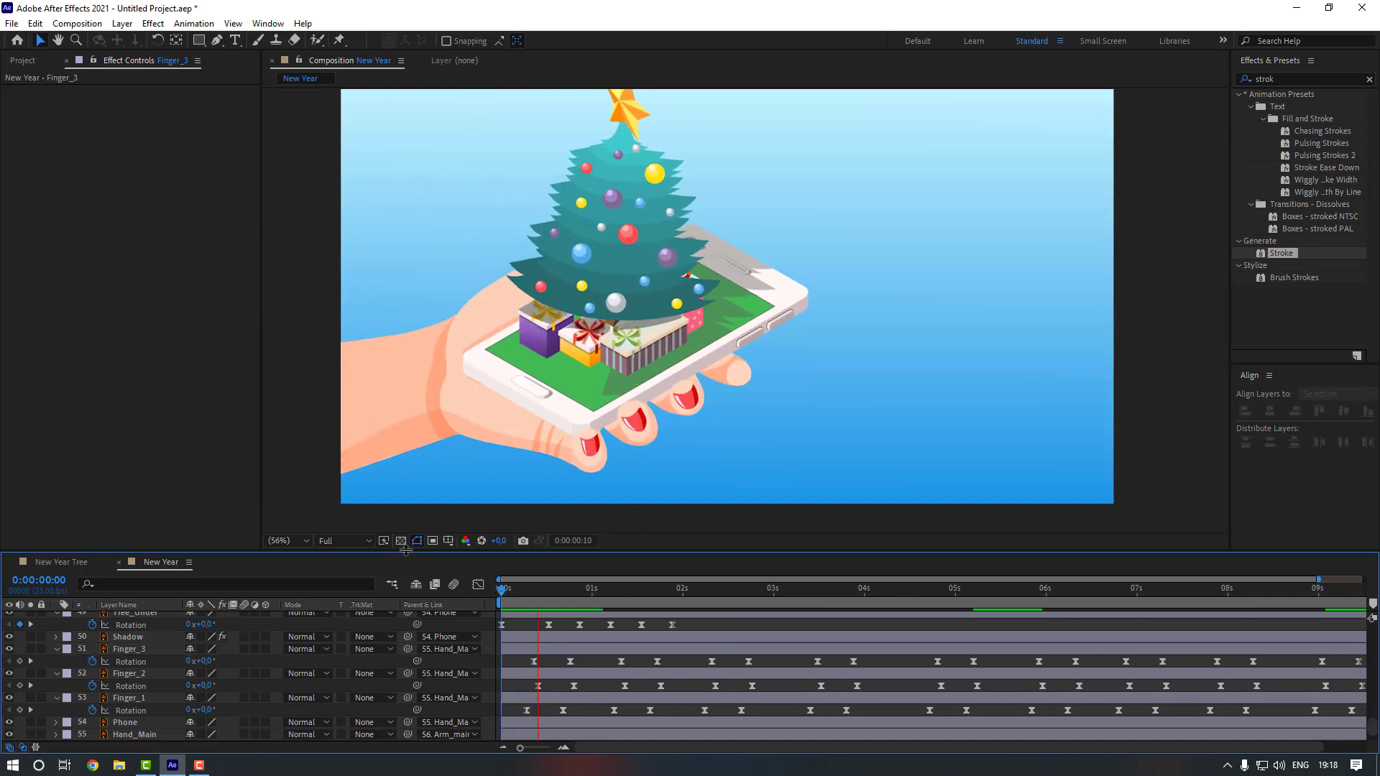
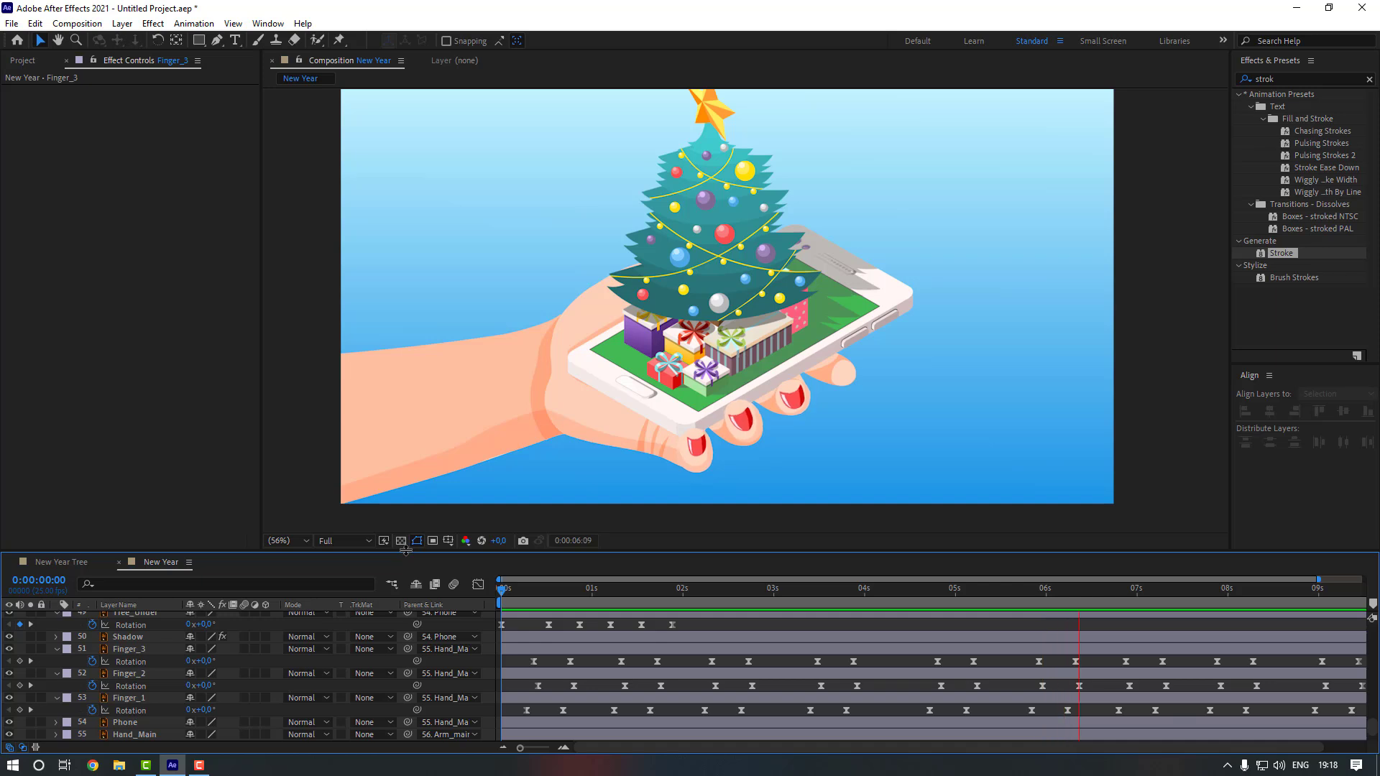
click(293, 352)
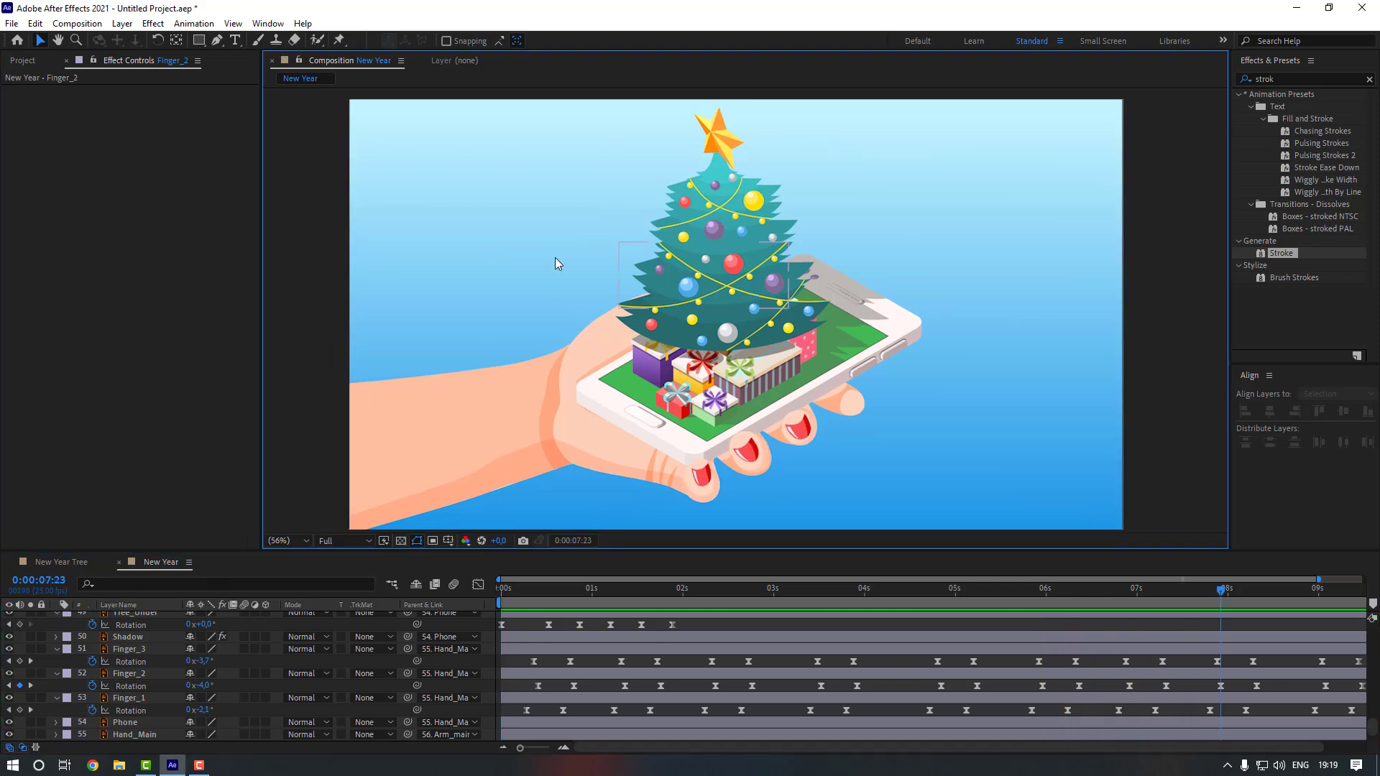
- Add a null object to the New Year composition and move it slightly so it sits near the middle of the frame
right_click(290, 270)
mouse_move(316, 276)
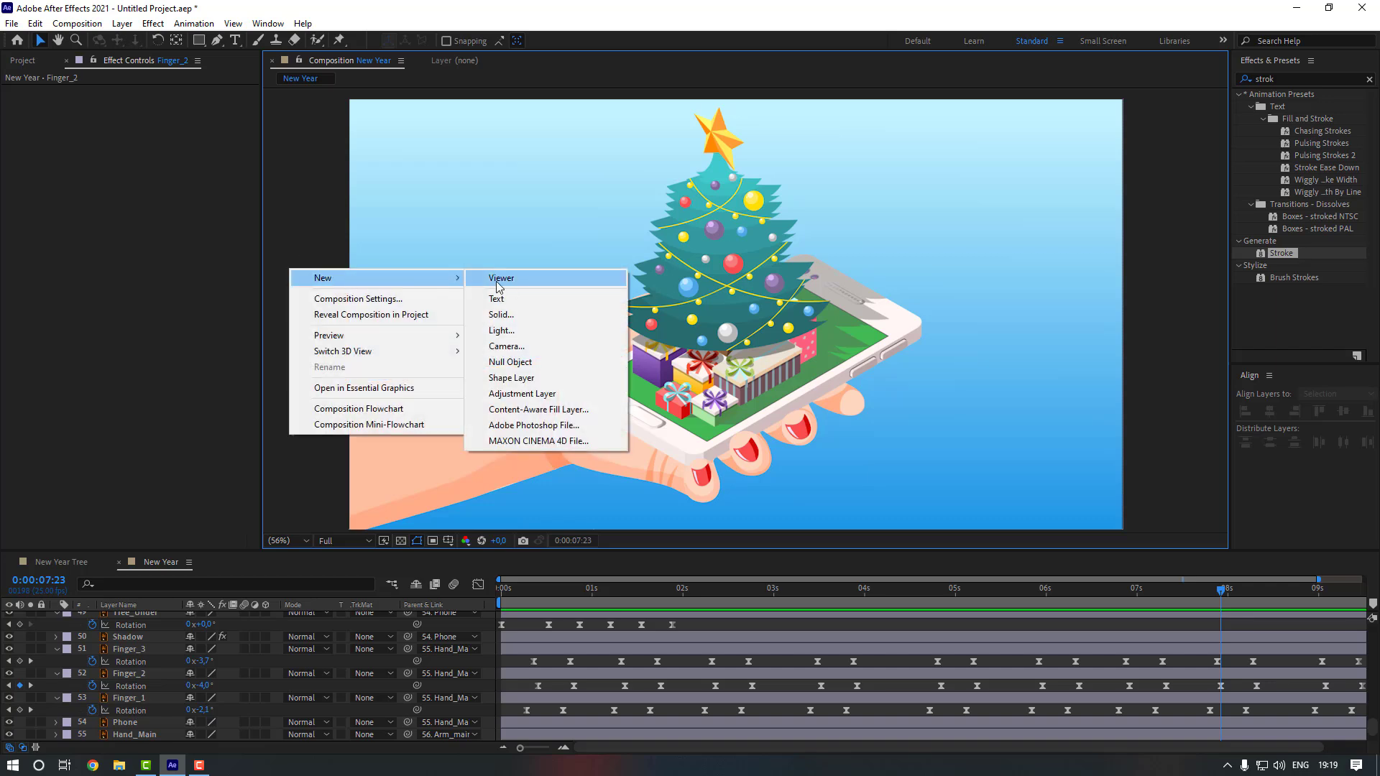
click(523, 362)
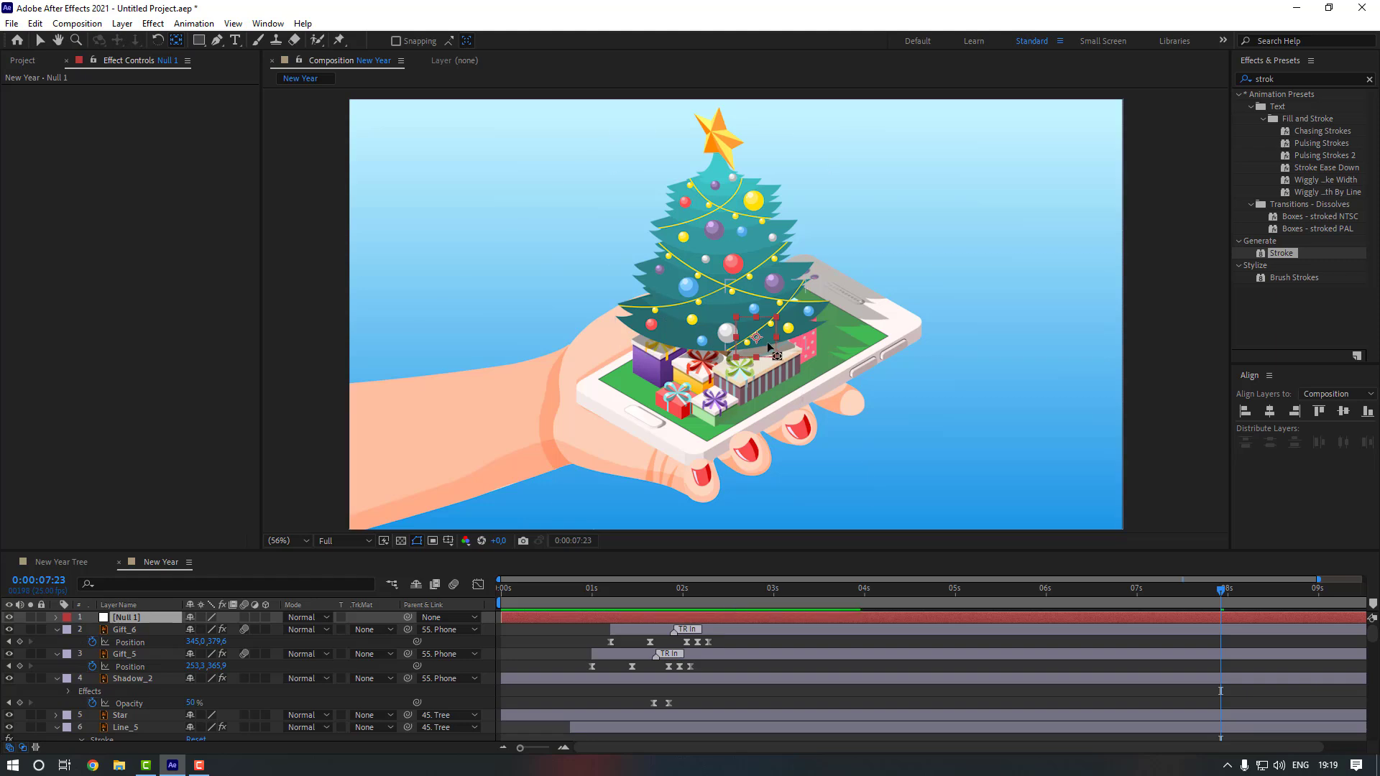
key(v)
drag(756, 344, 743, 339)
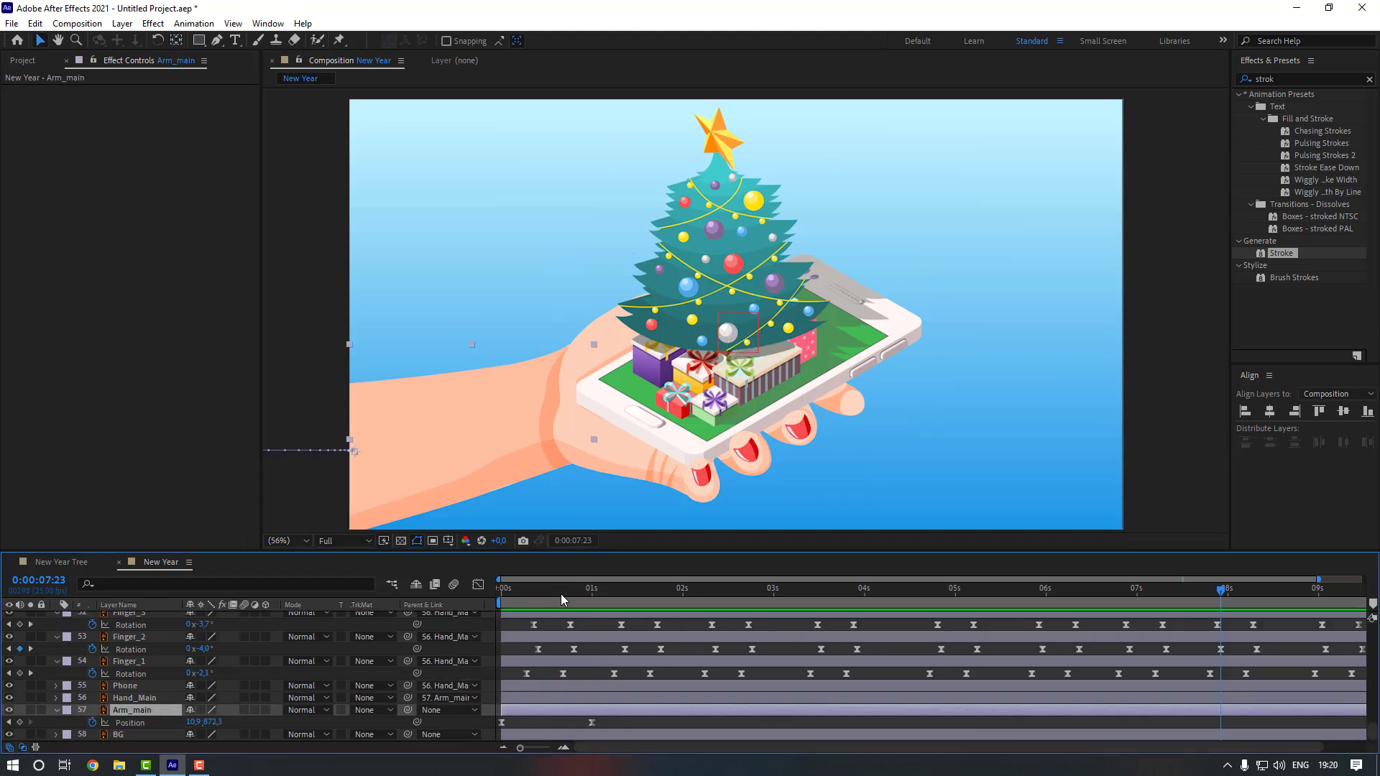
- Keyframe Arm_main's rotation at 0° at 0:00:03:13, 9° at 0:00:03:23 and -17° at 0:00:04:08
drag(562, 606, 472, 611)
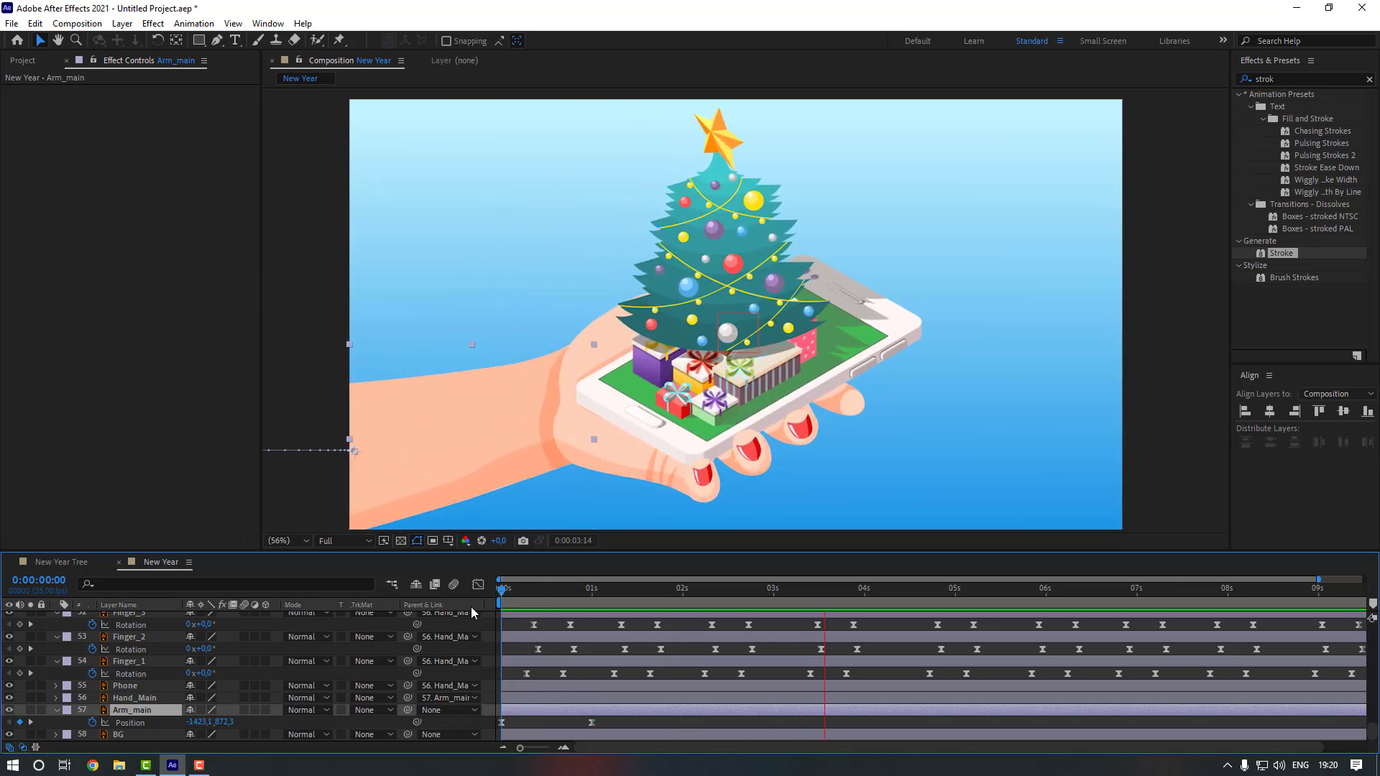
click(830, 601)
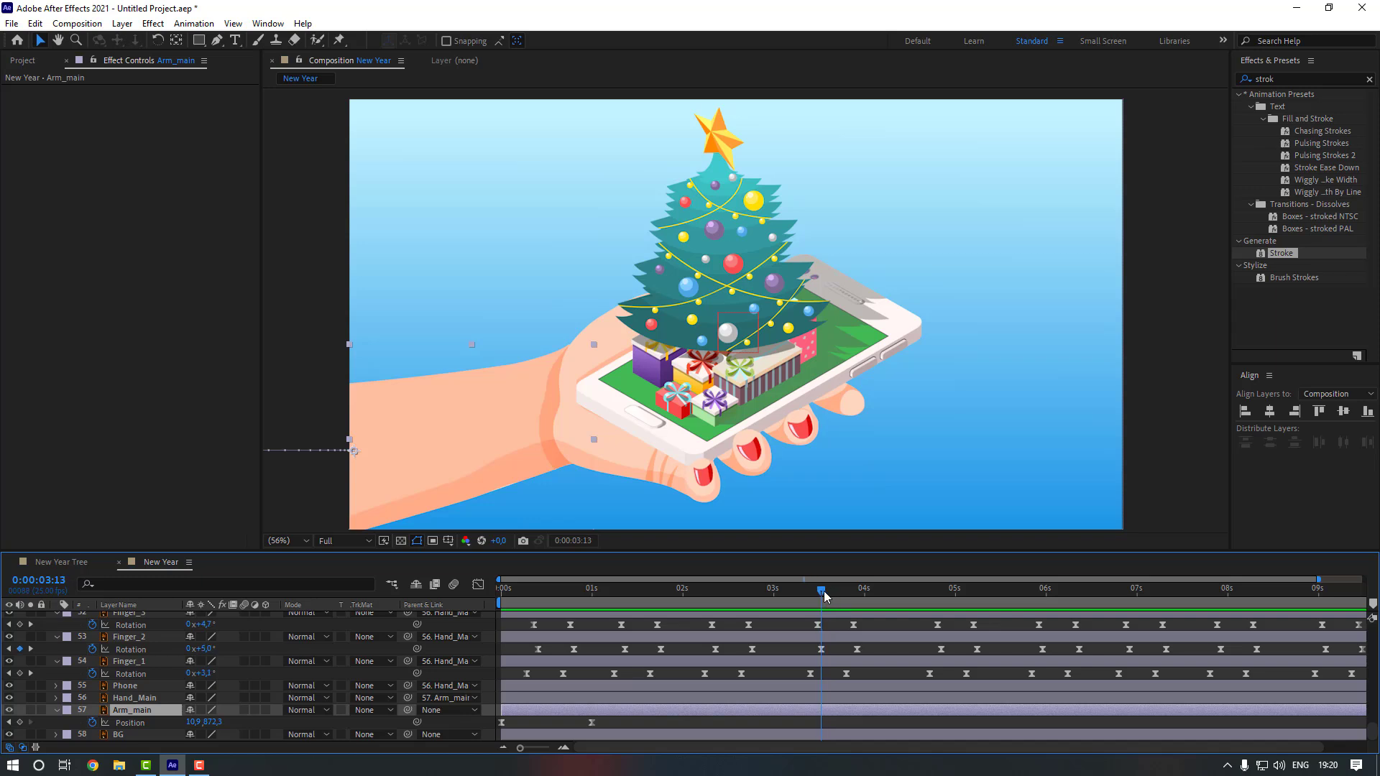
key(r)
click(92, 723)
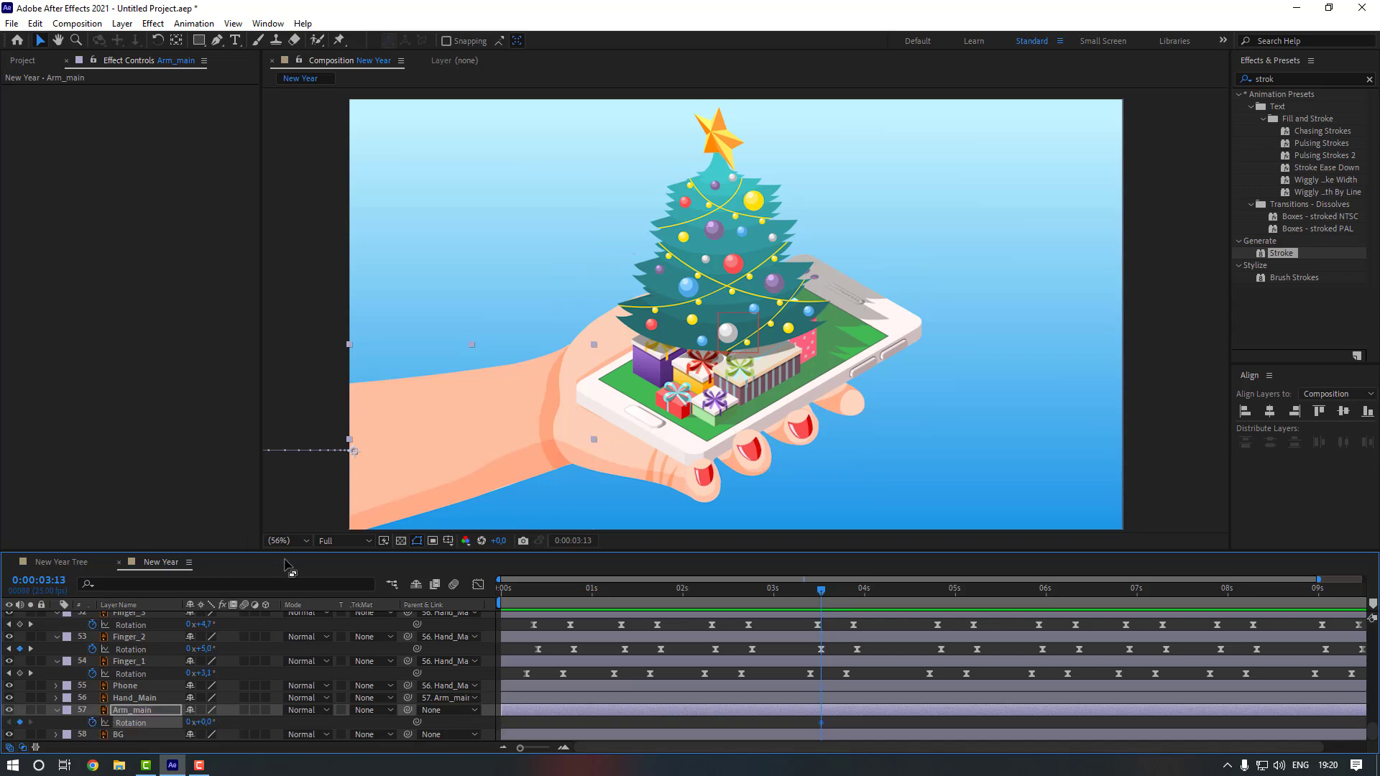
key(shift+Page_Down)
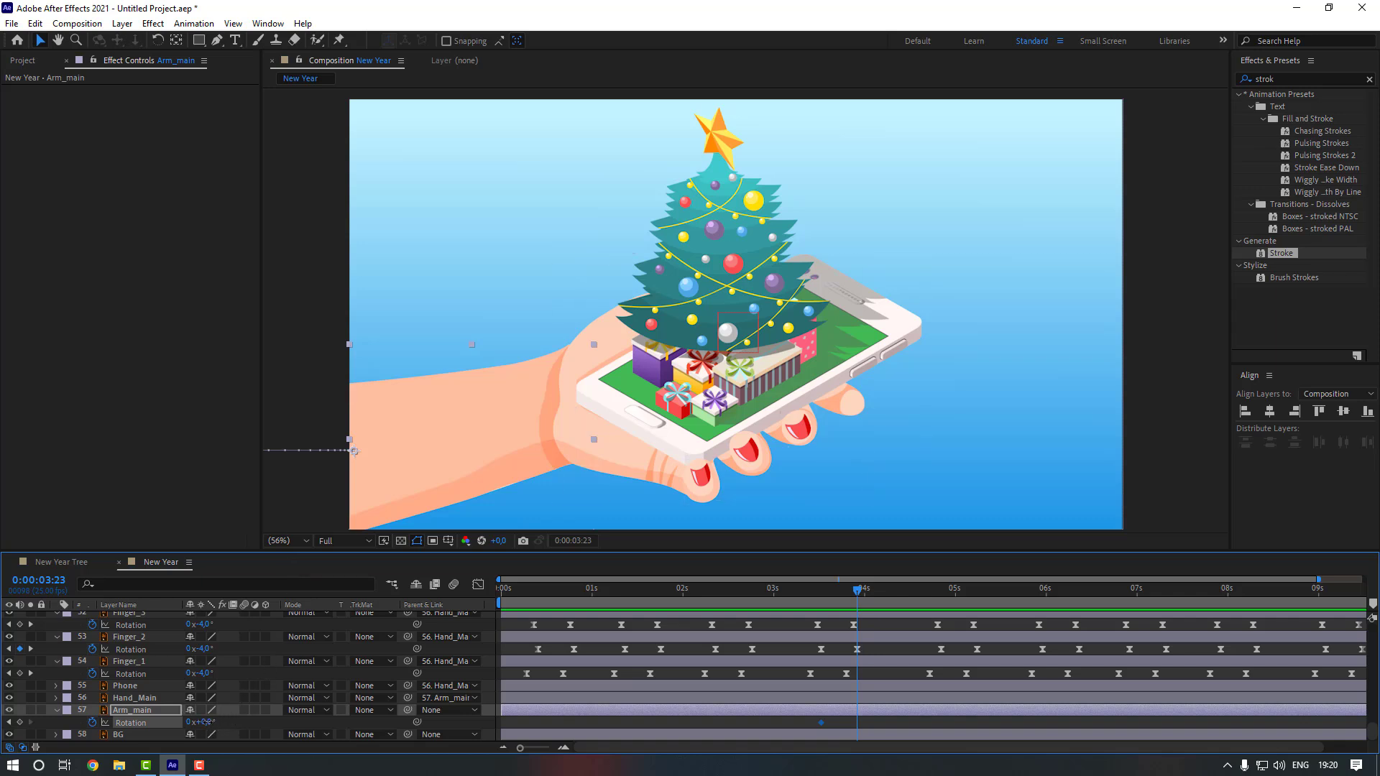
drag(207, 721, 214, 723)
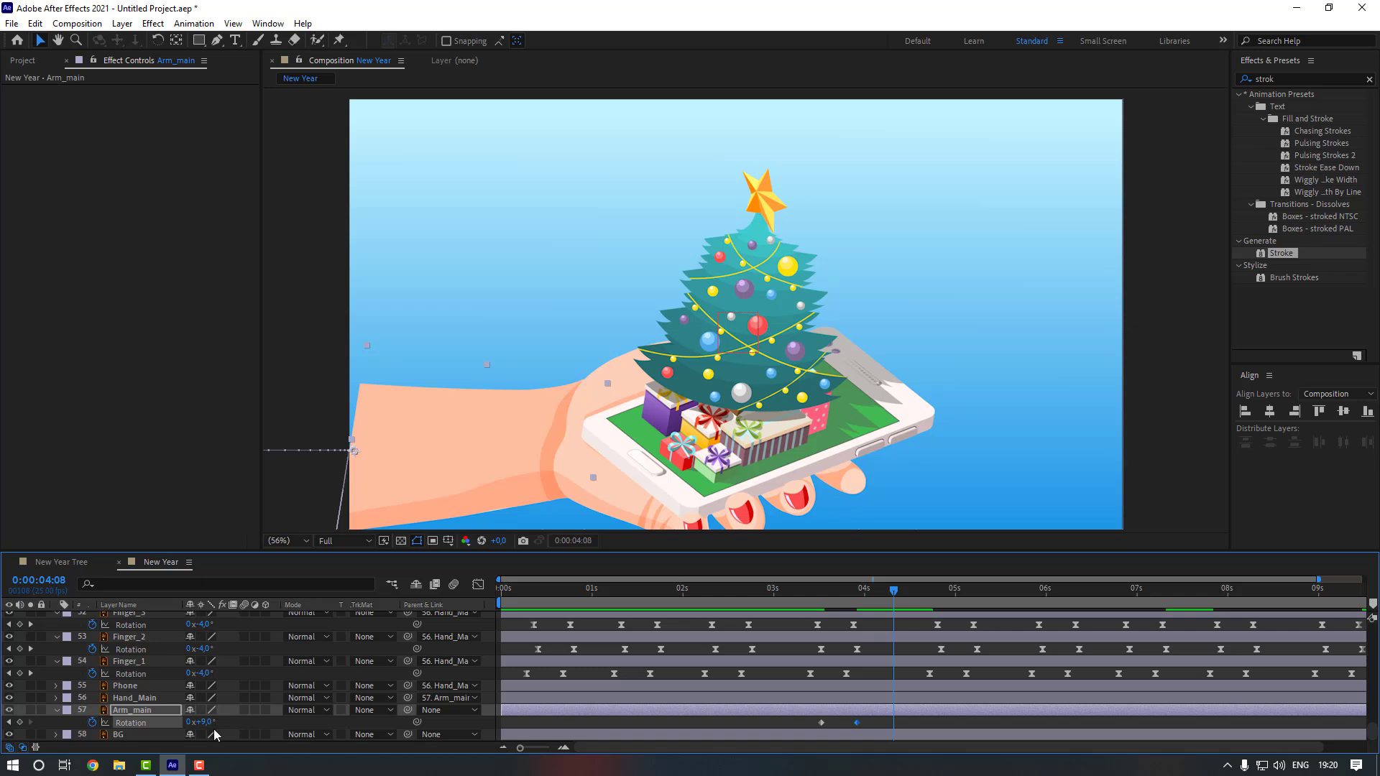
drag(200, 722, 185, 721)
- Apply Easy Ease to Arm_main's three rotation keyframes
click(907, 724)
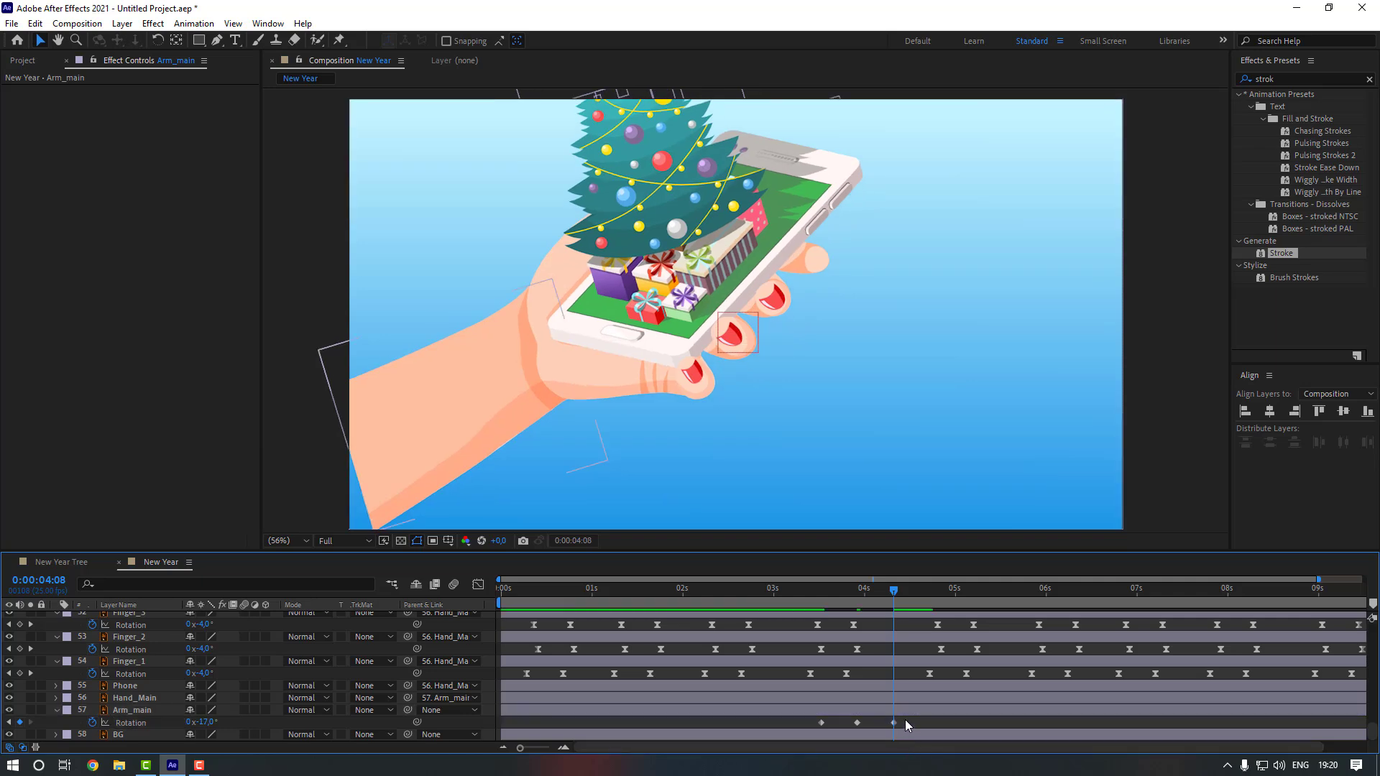
drag(907, 725, 793, 744)
right_click(821, 723)
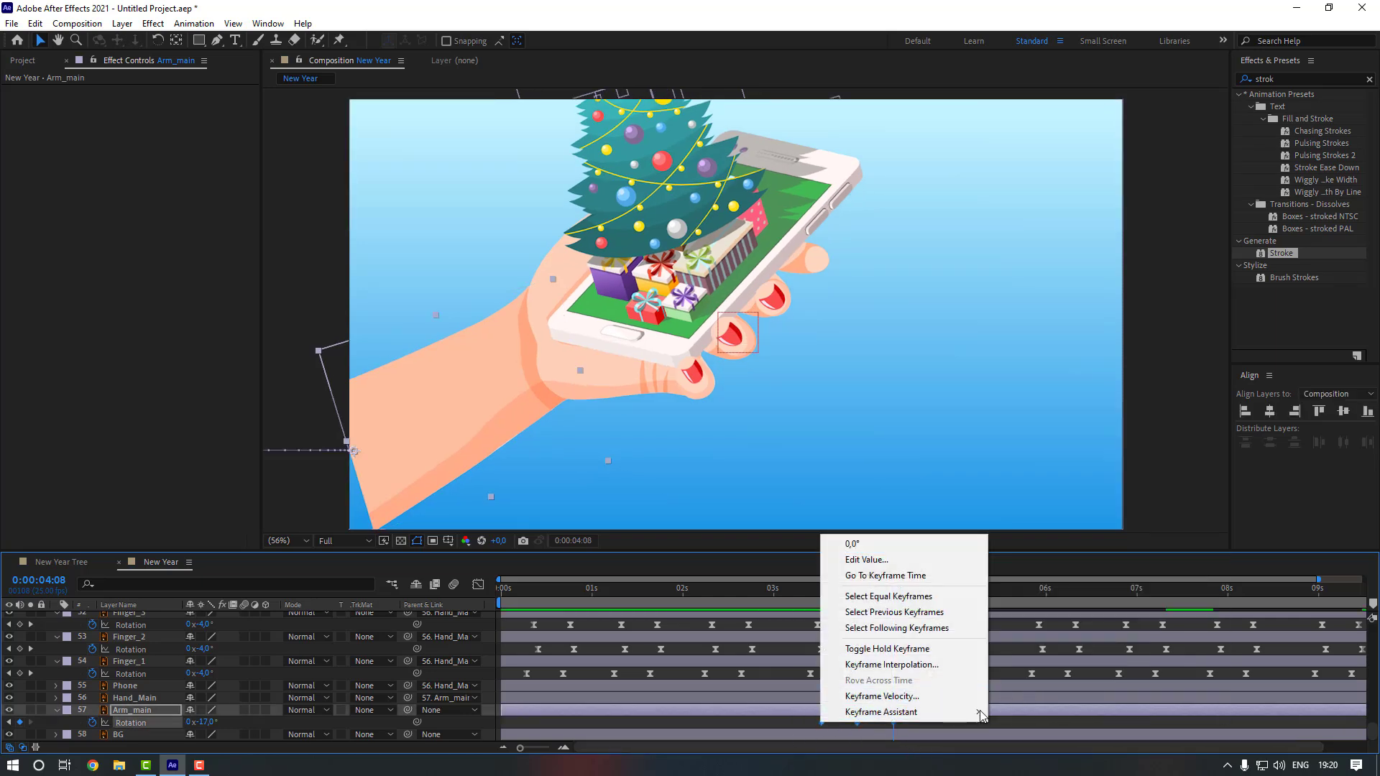
mouse_move(980, 712)
click(1016, 617)
- Set the X value of Arm_main's position keyframe at 0:00:01:00 to -70.1
key(u)
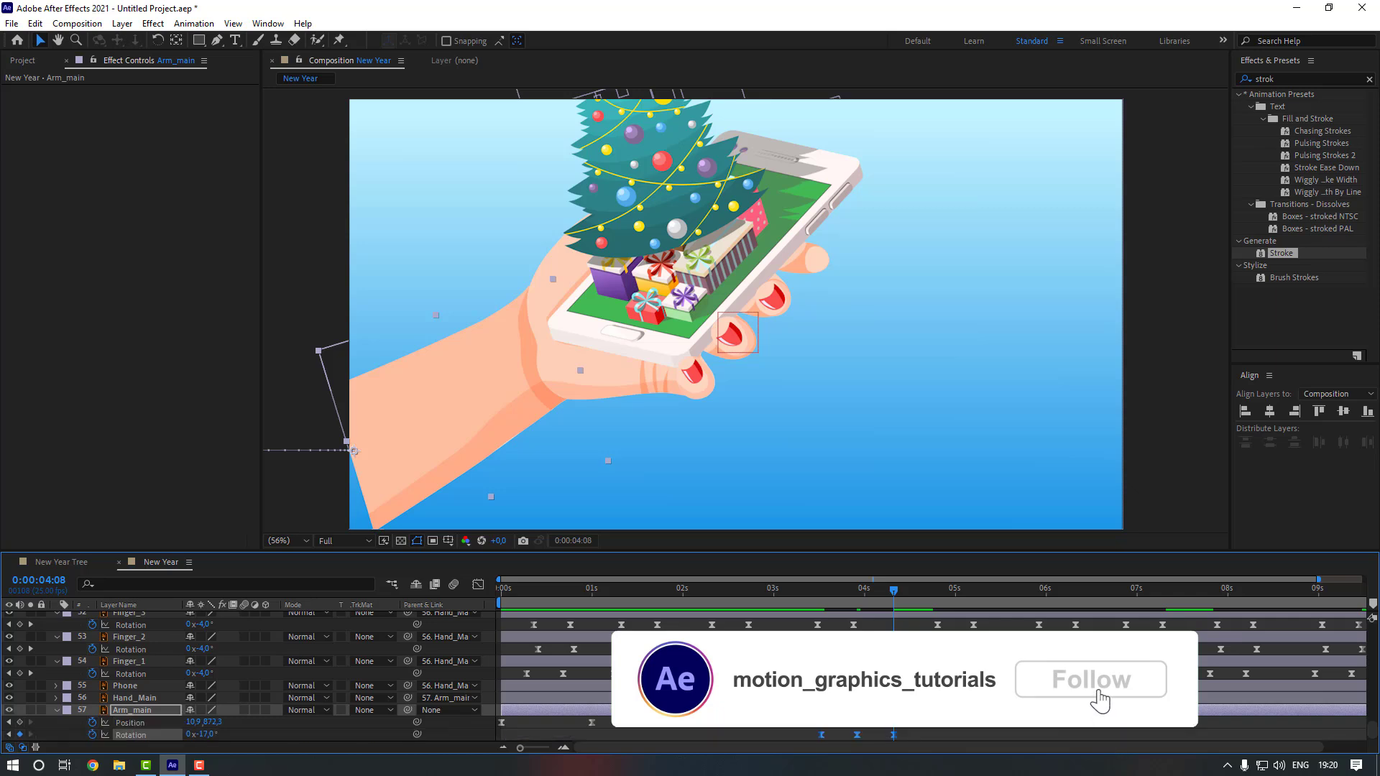
scroll(931, 675, down, 1)
click(592, 592)
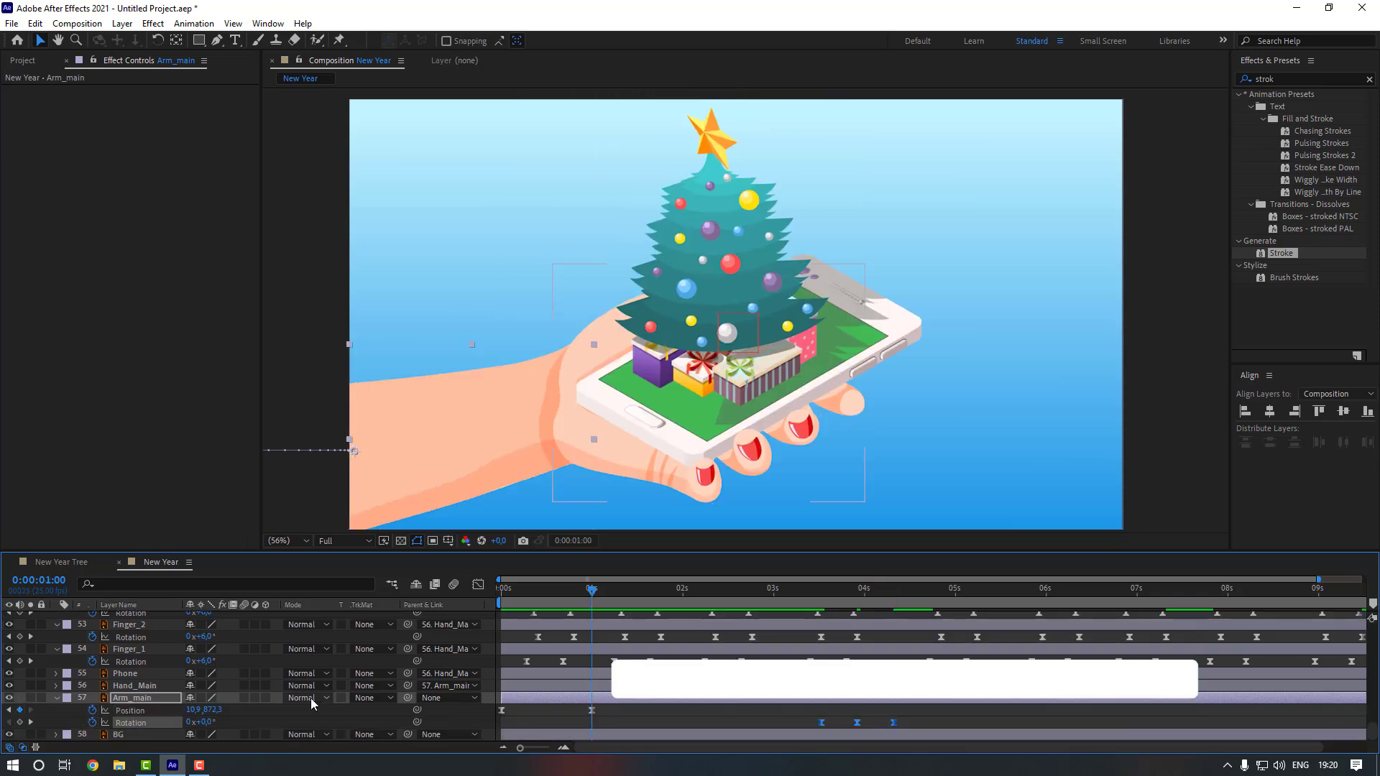
drag(194, 711, 563, 733)
click(807, 718)
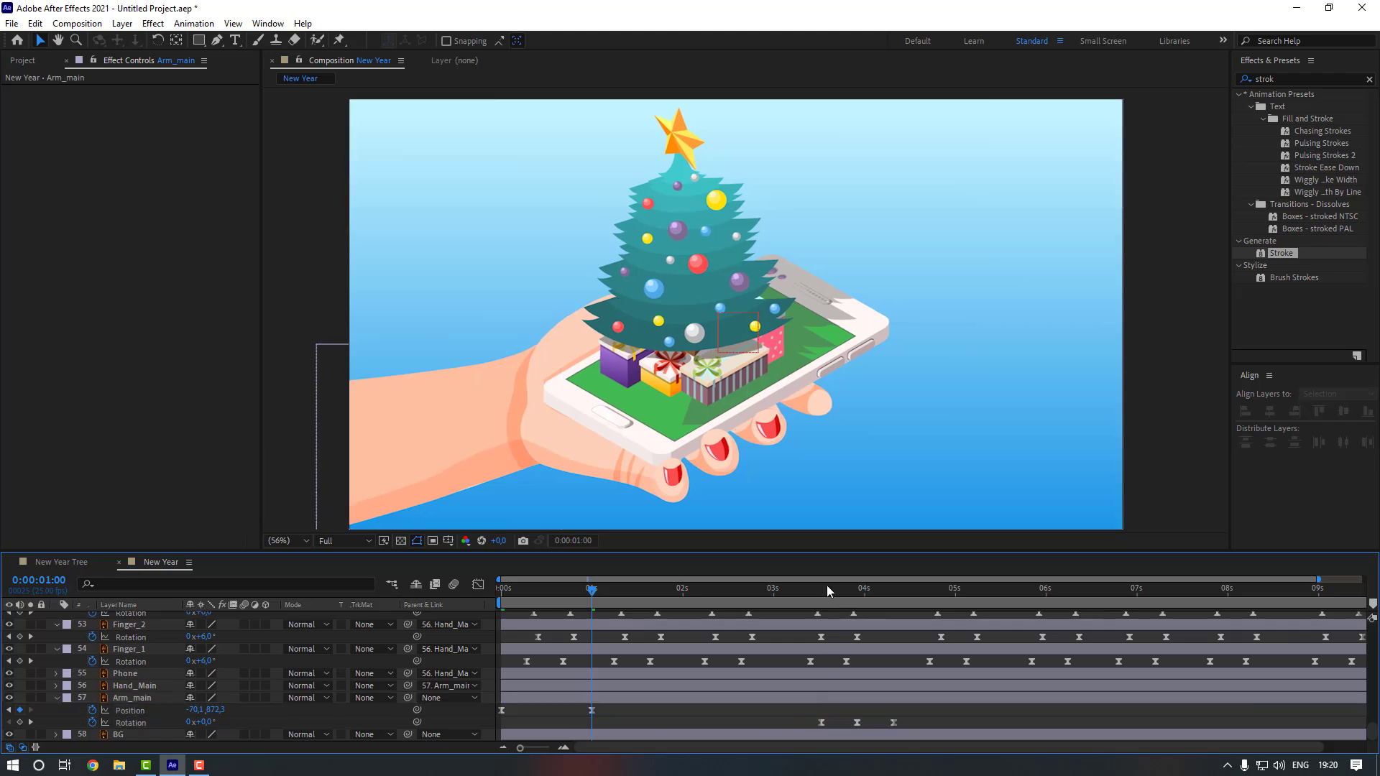
- Select Arm_main's three rotation keyframes and show their speed curve in the Graph Editor, framed closely for editing
drag(826, 589, 798, 616)
drag(932, 715, 814, 723)
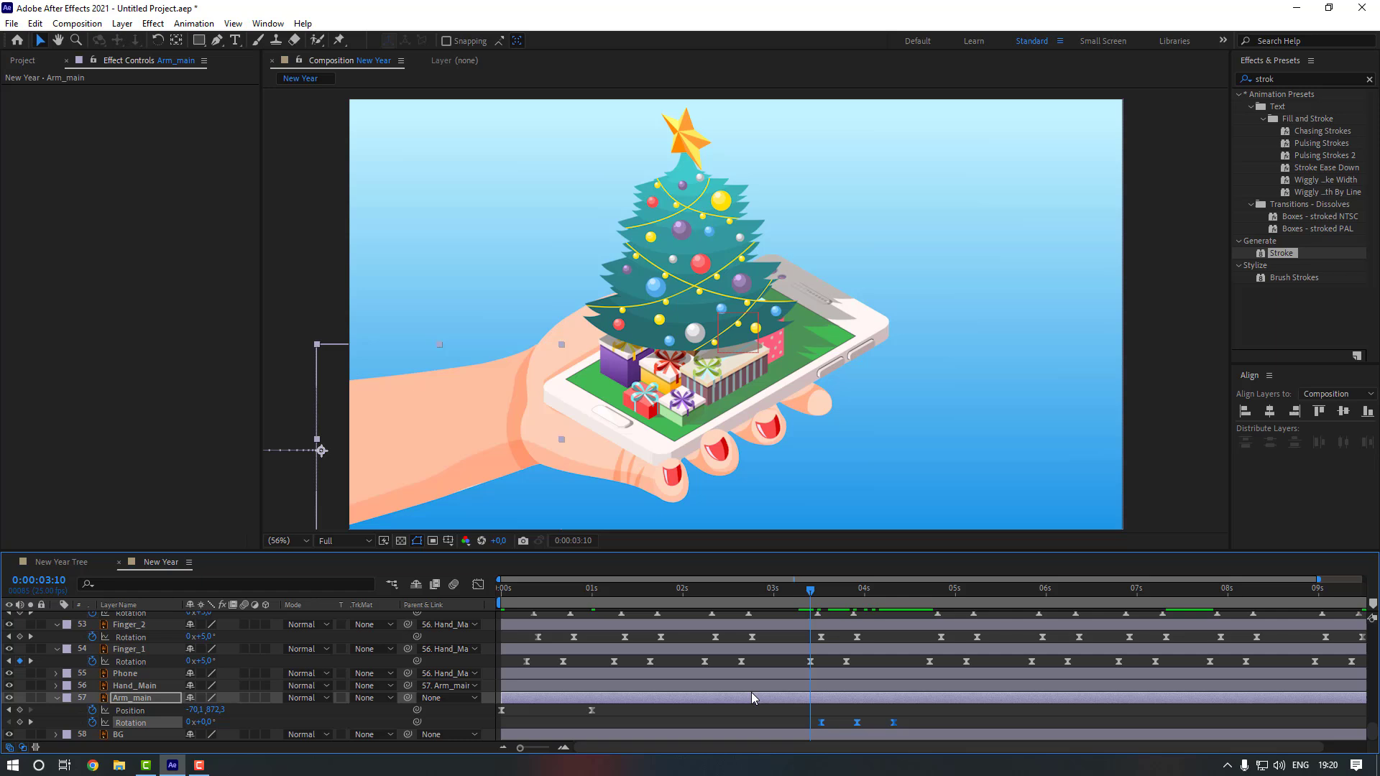
click(476, 586)
key(equal)
key(equal)
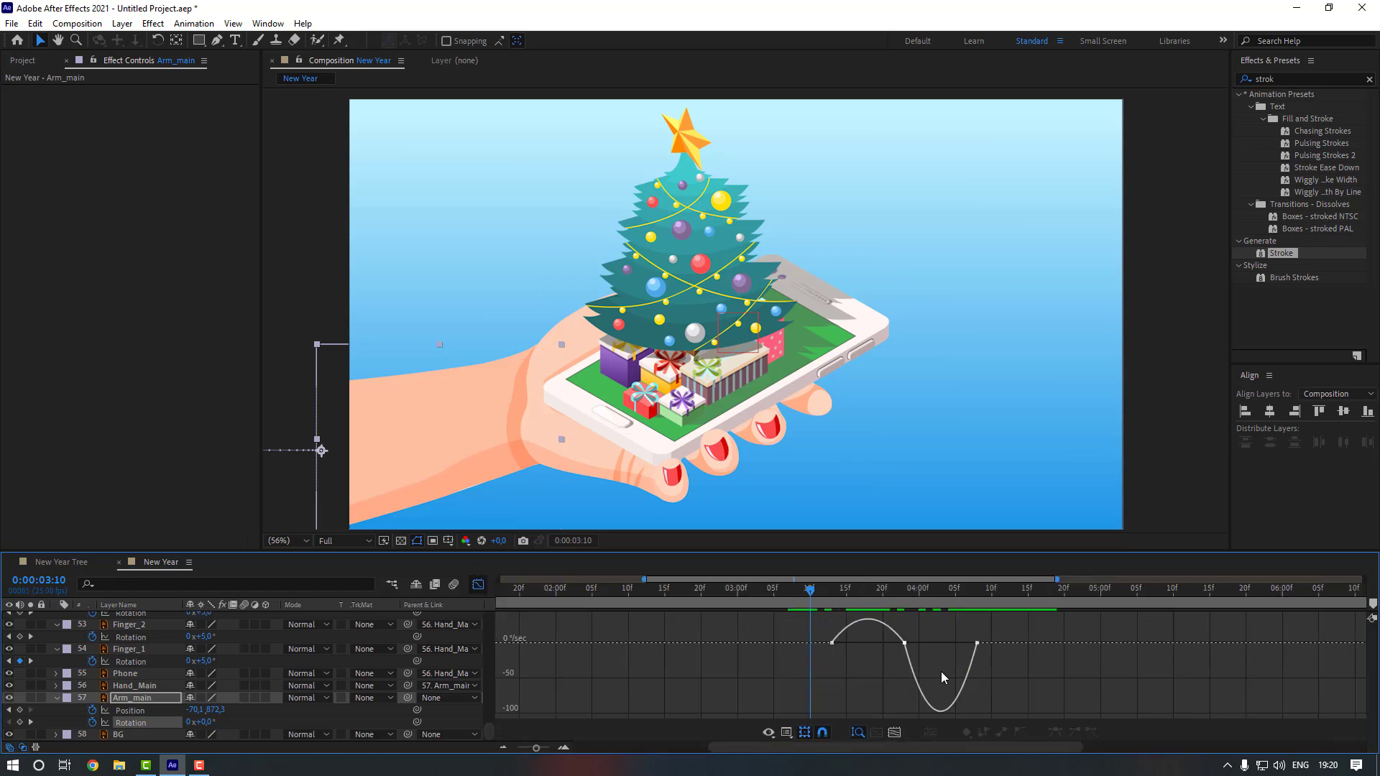
click(970, 747)
key(minus)
key(minus)
drag(985, 749, 976, 749)
click(751, 594)
key(equal)
key(equal)
click(779, 626)
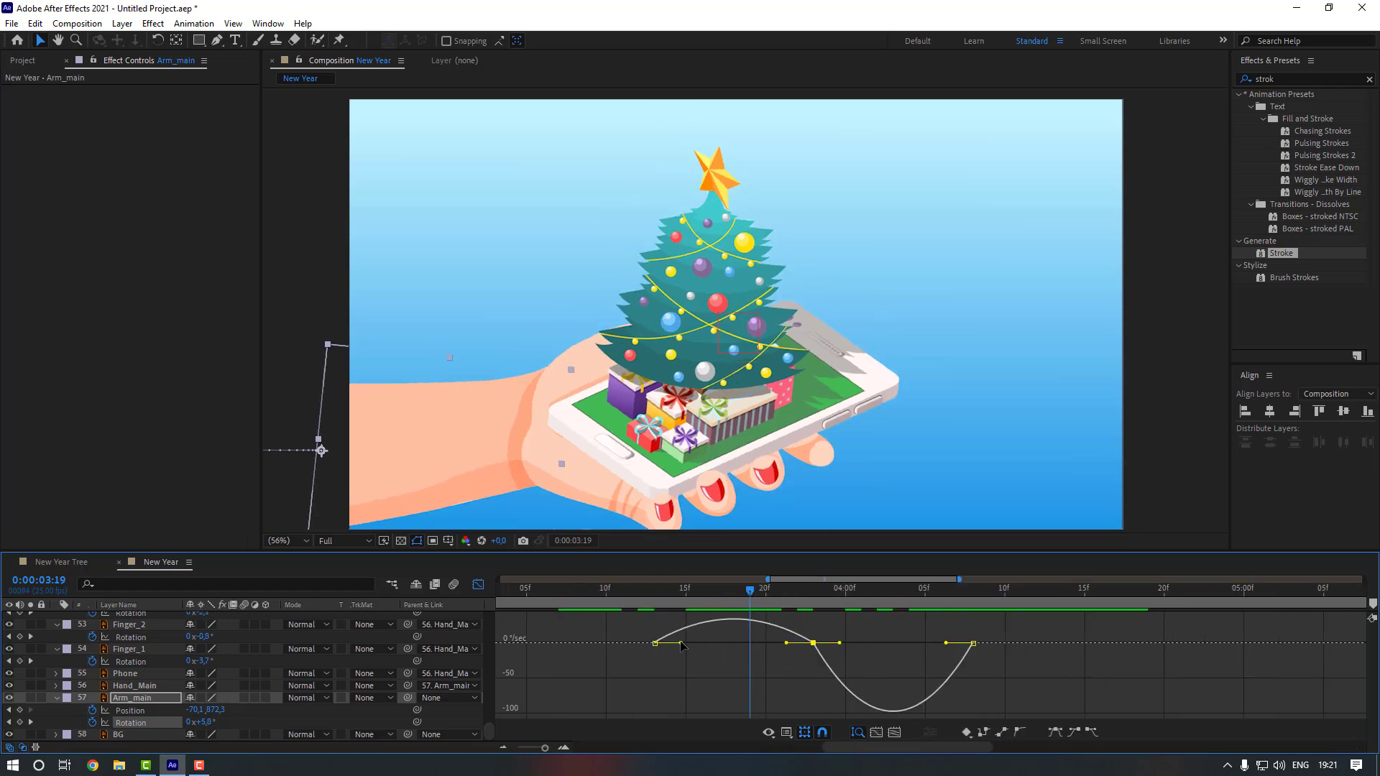
- Lengthen the outgoing ease of Arm_main's first rotation keyframe and the incoming ease of its last one, then close the Graph Editor
drag(682, 643, 735, 646)
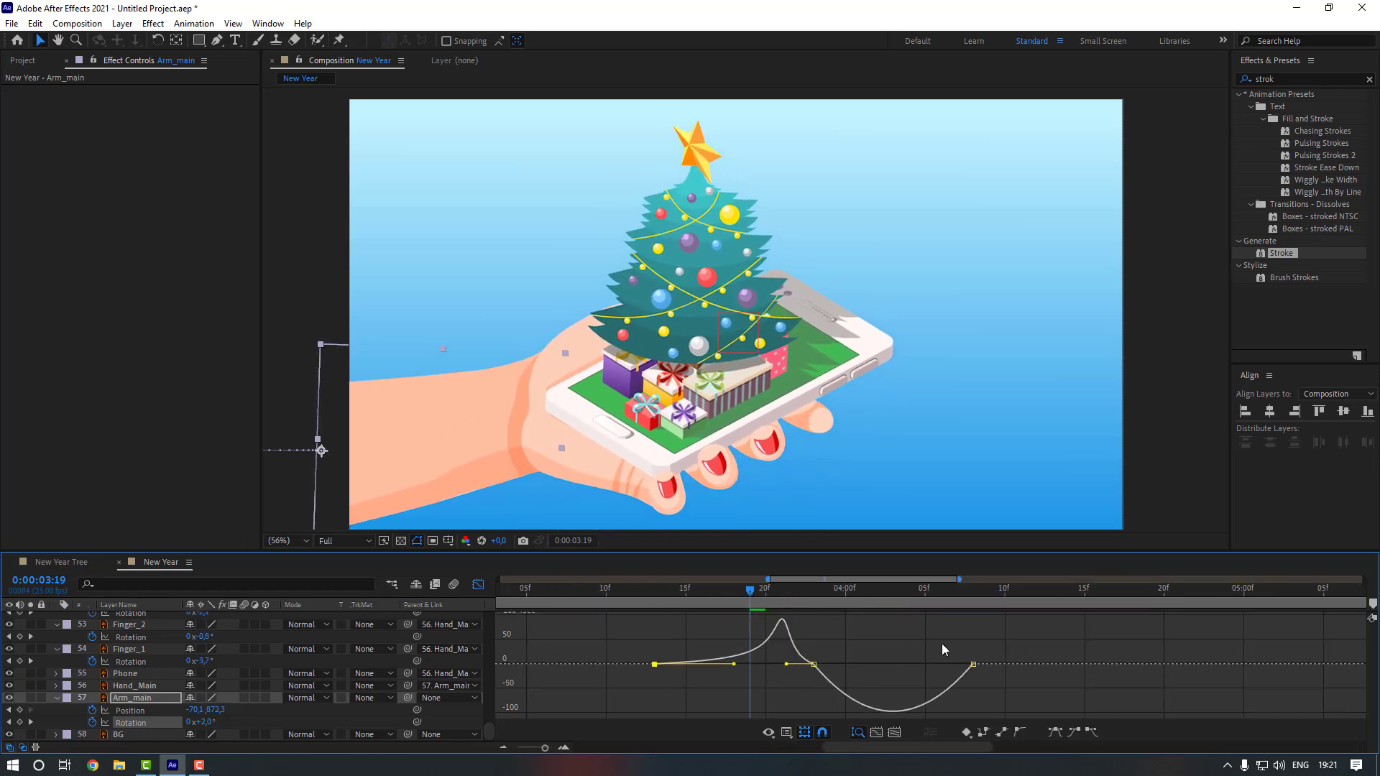
drag(944, 649, 1015, 699)
drag(946, 664, 874, 667)
click(477, 584)
- Preview the arm's rotation with the adjusted easing
click(858, 714)
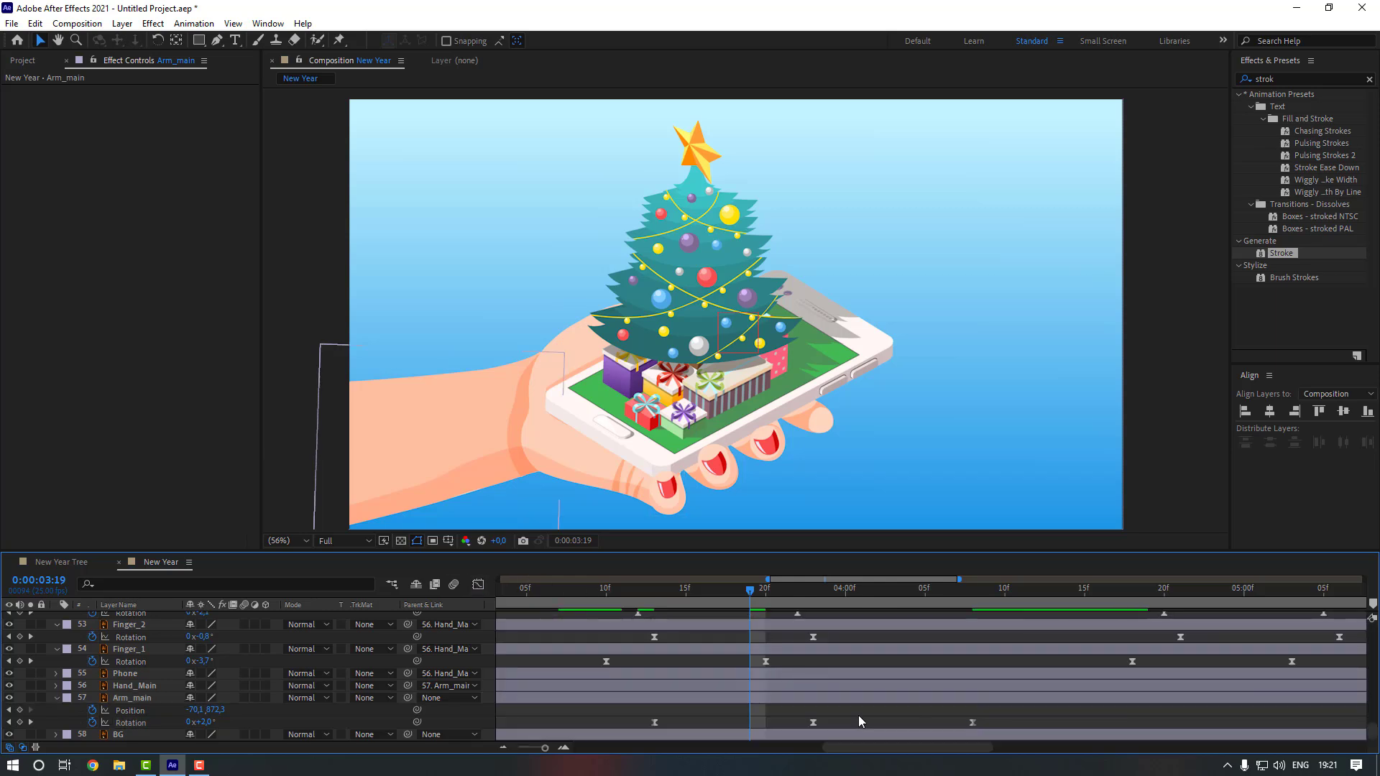
key(;)
key(space)
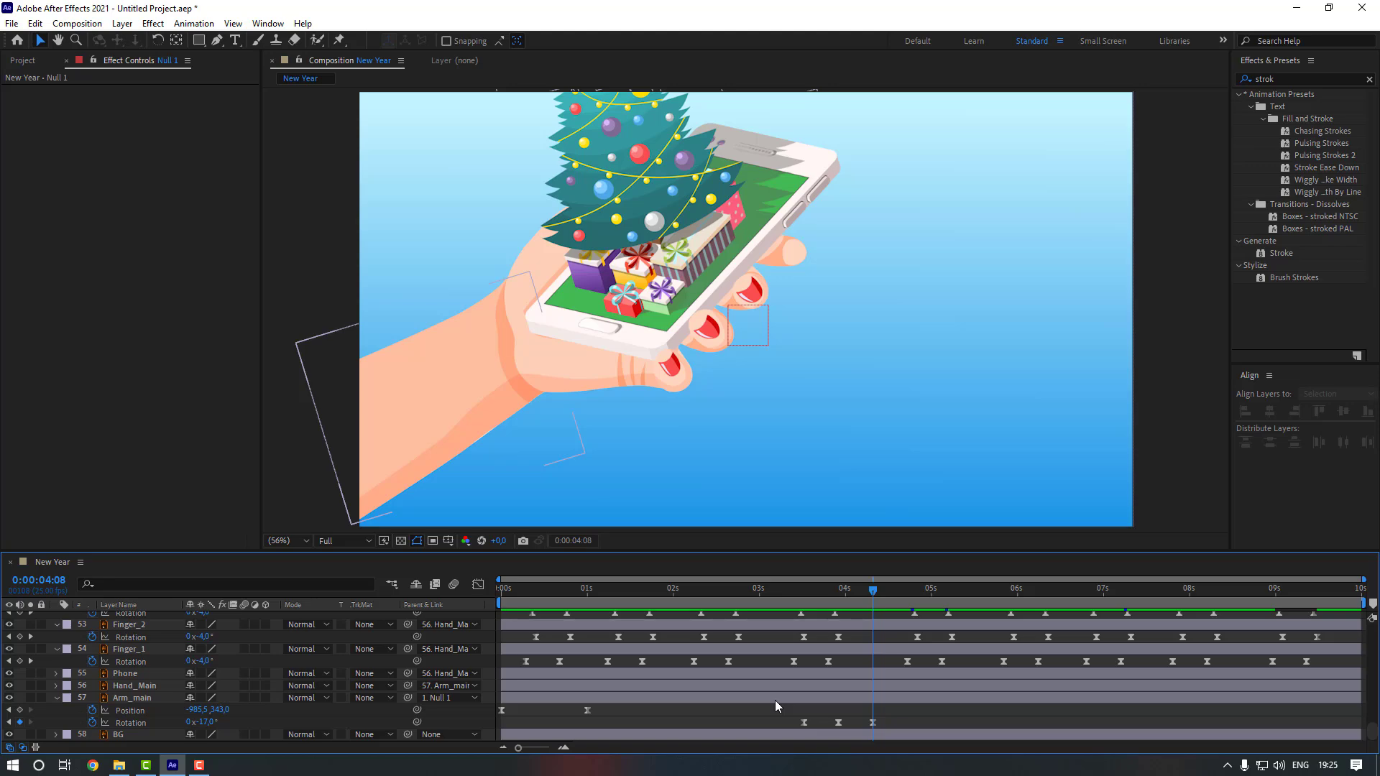
- Keyframe Arm_main's rotation at 89° at 0:00:04:18, and its position from 0:00:04:08 to an X of -1132.5 at 0:00:04:18
key(k)
drag(211, 723, 278, 728)
key(j)
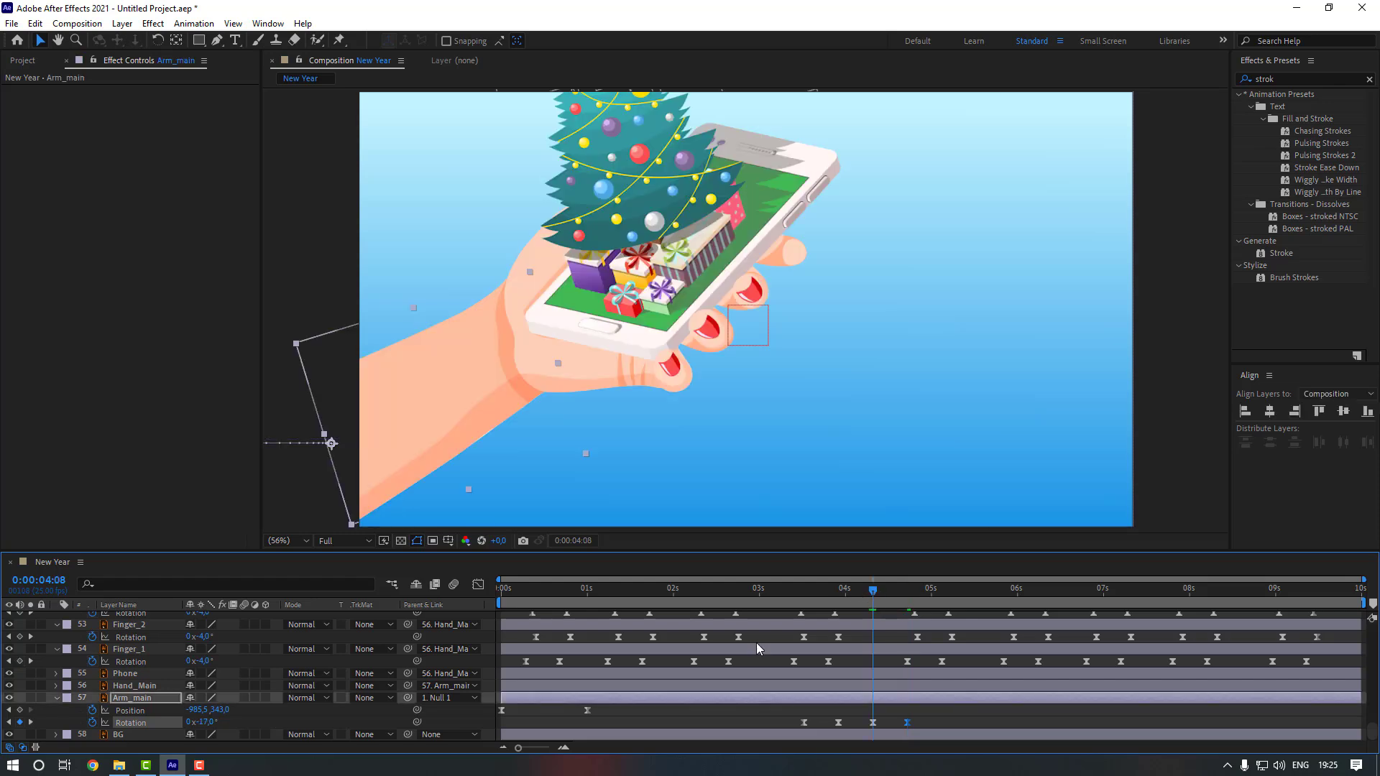
click(20, 710)
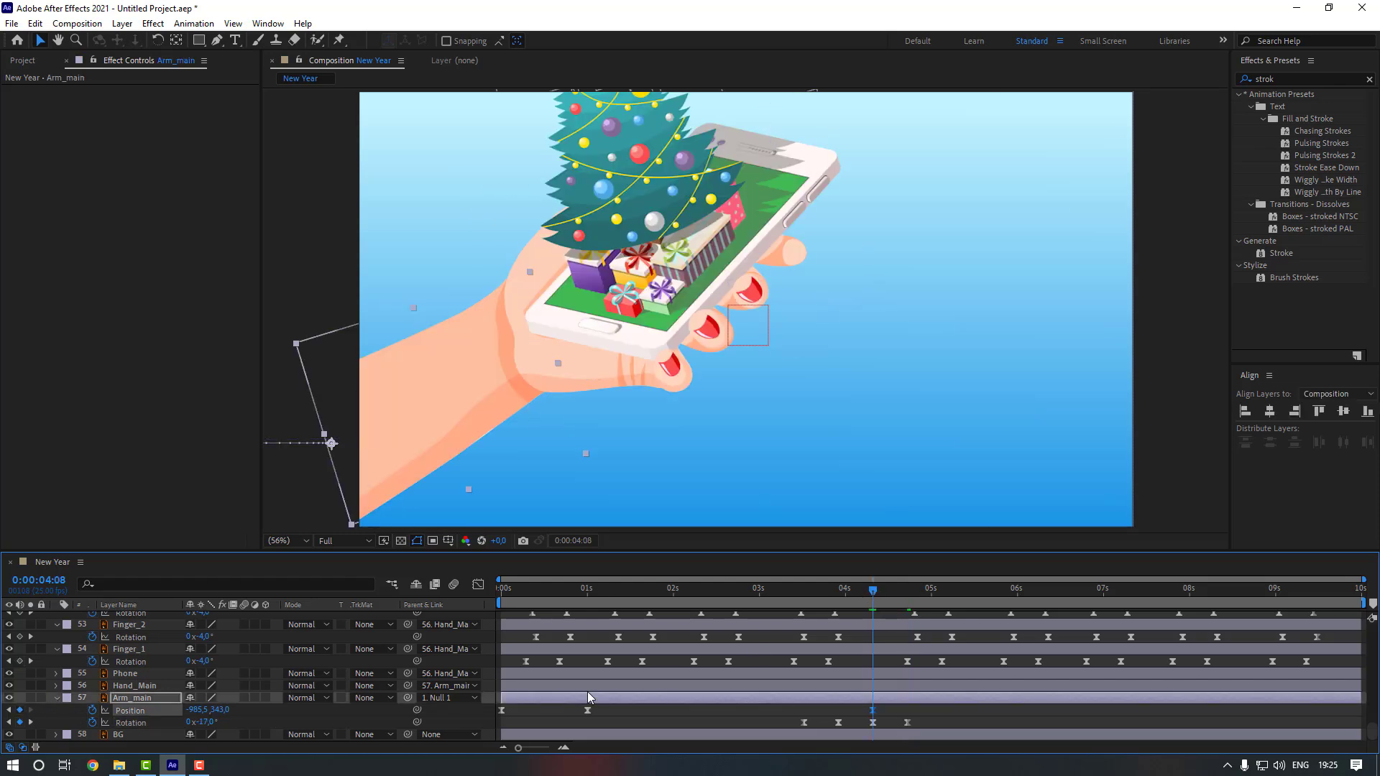
key(k)
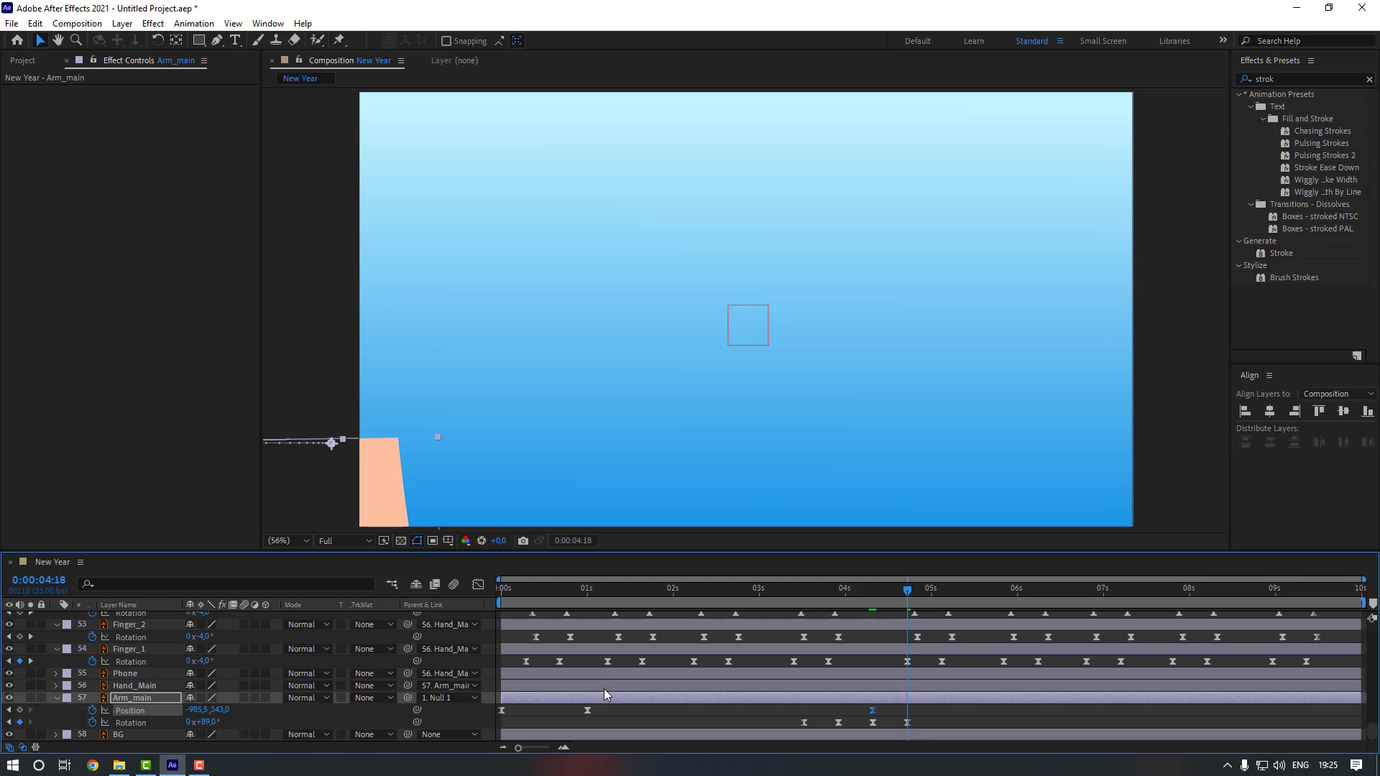
drag(205, 711, 99, 711)
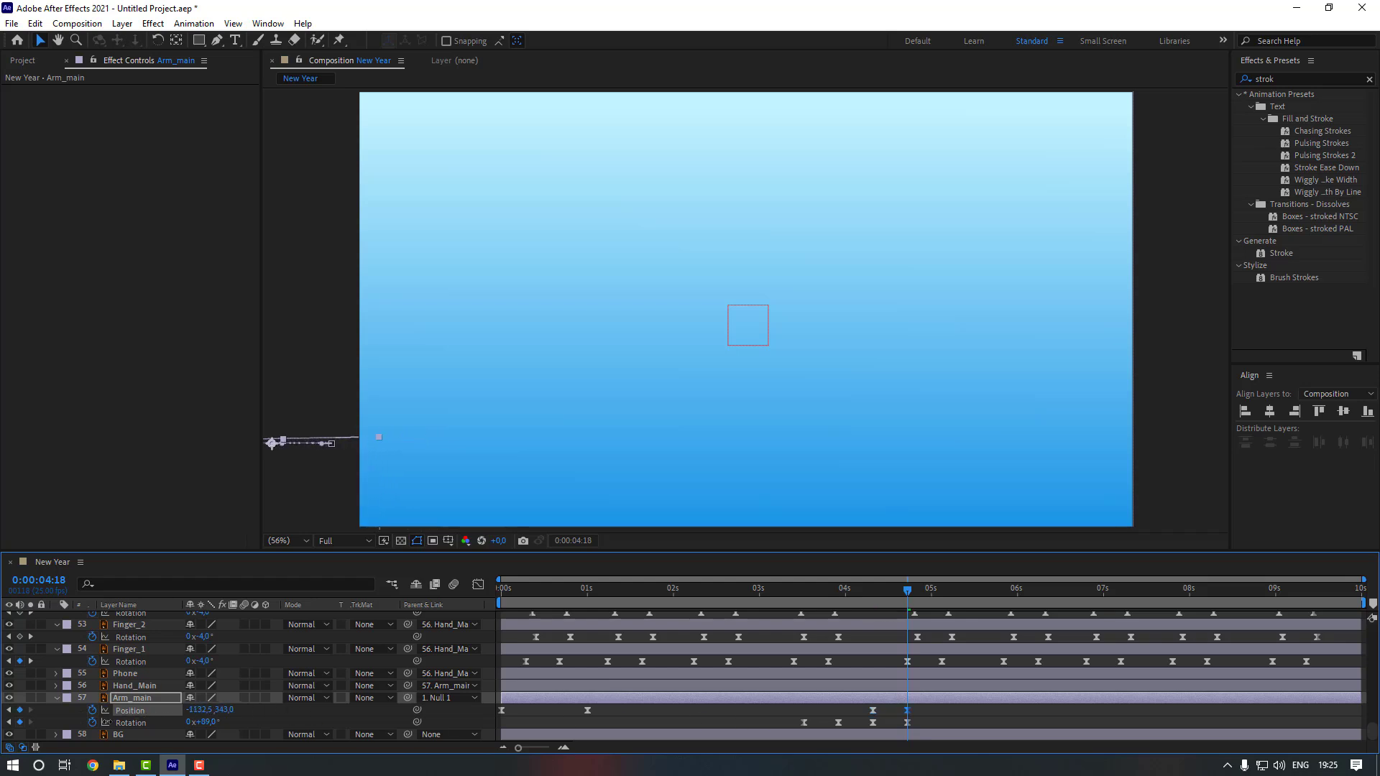
click(959, 718)
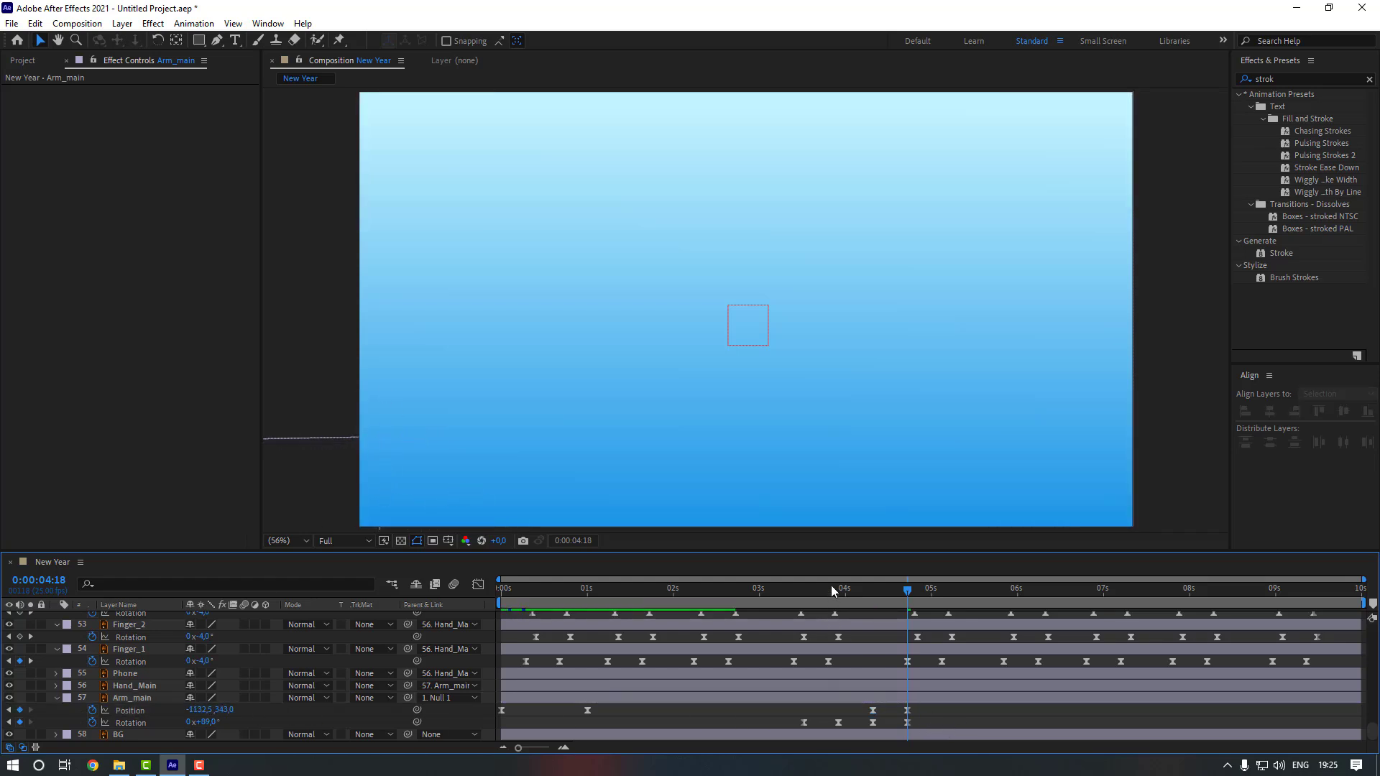
- Play the composition from 0:00:01:22 to check the arm swinging out of the frame
drag(832, 588, 662, 590)
key(space)
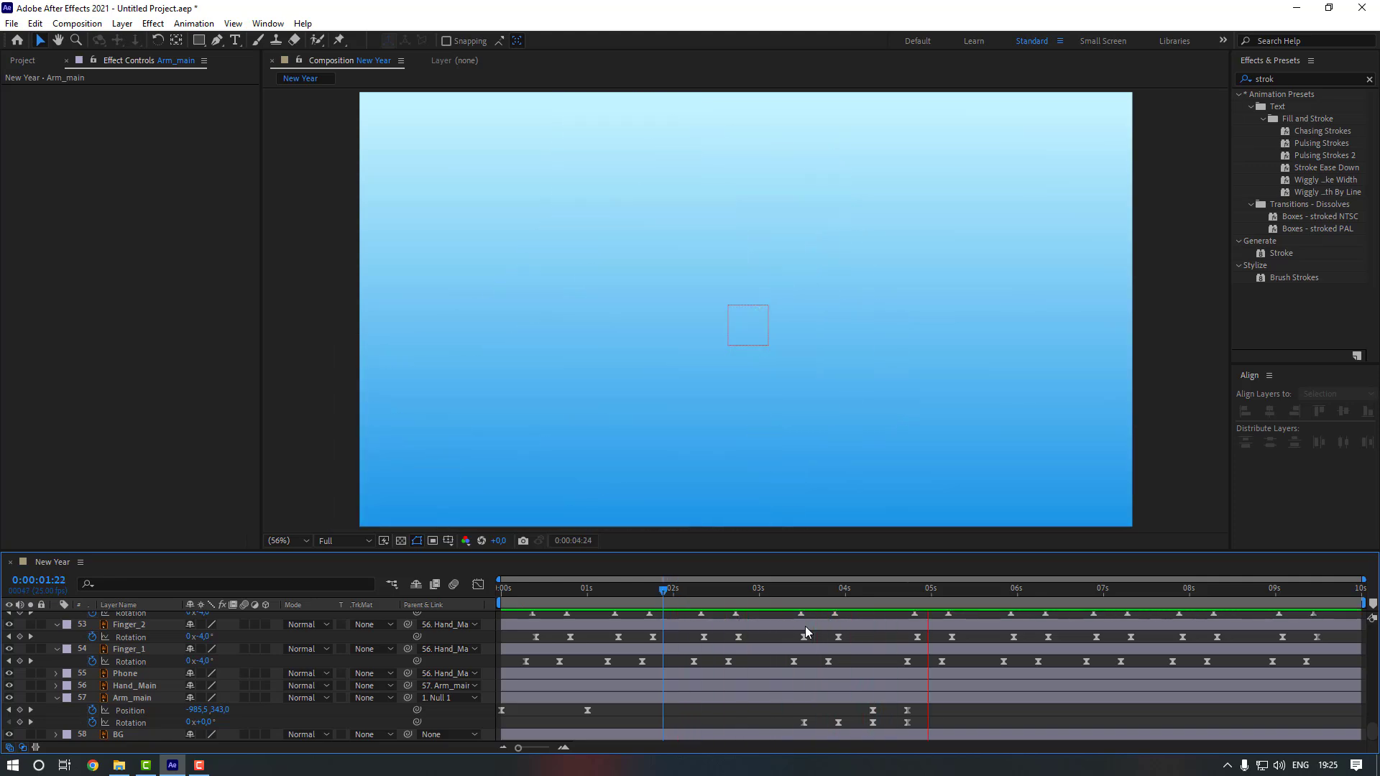
key(space)
- Add a horizontal text layer reading "HAPPY NEW YEAR" in the composition at 0:00:04:18
click(906, 593)
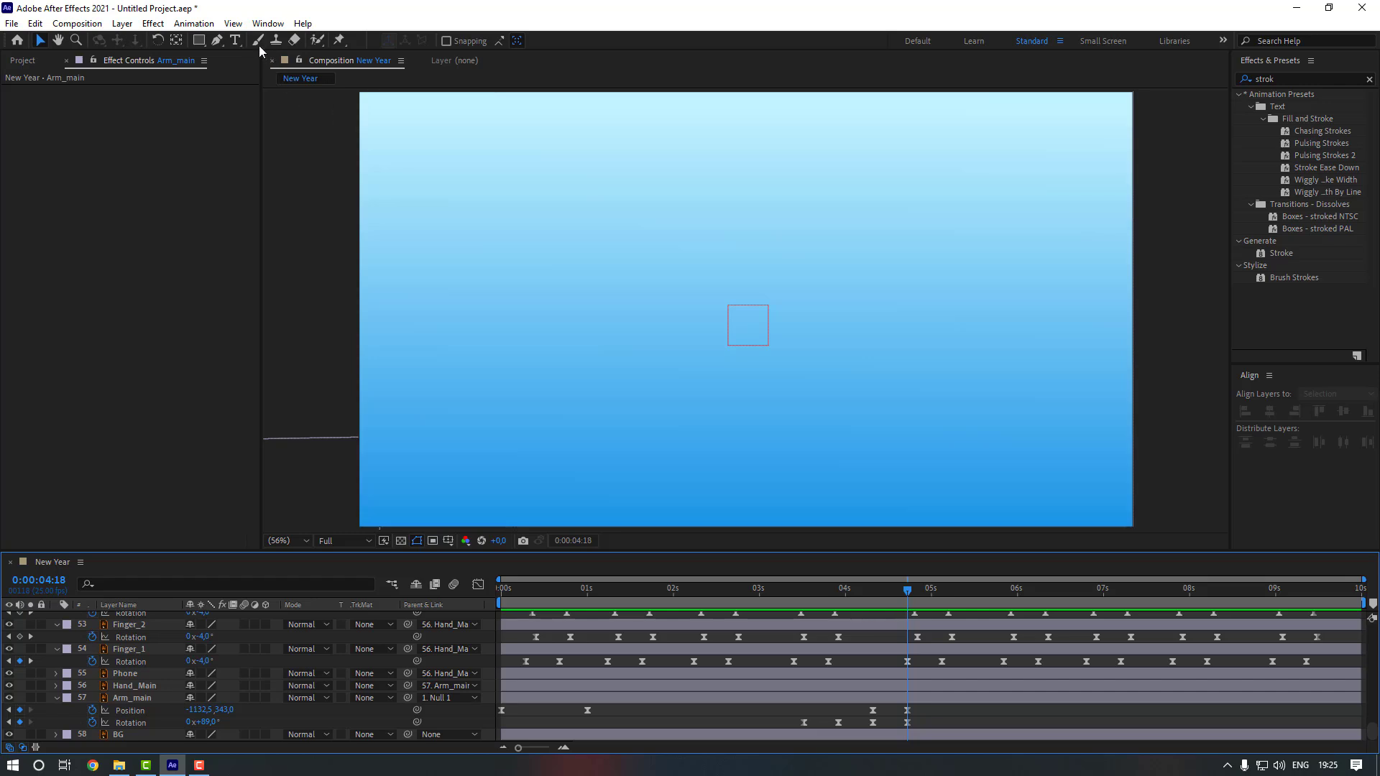
click(237, 45)
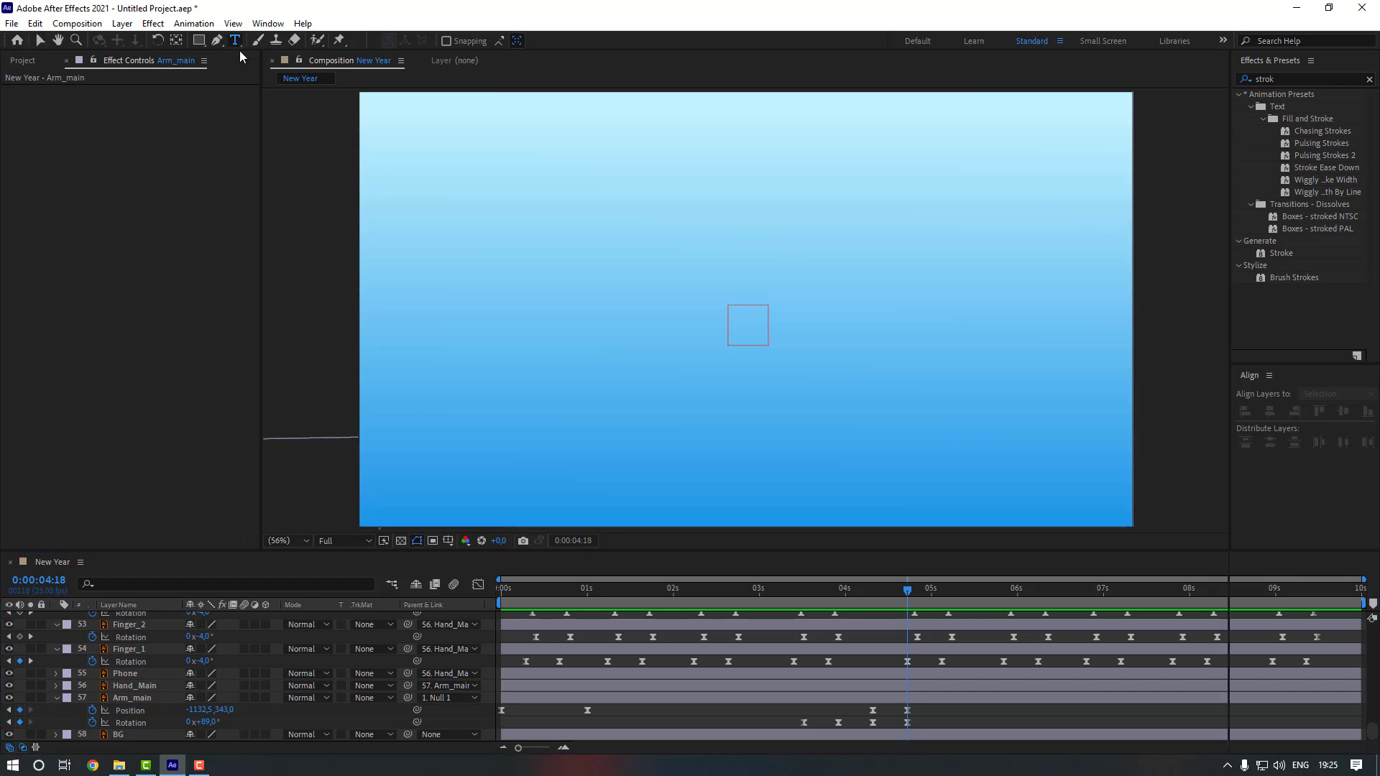
click(518, 247)
text(HAP)
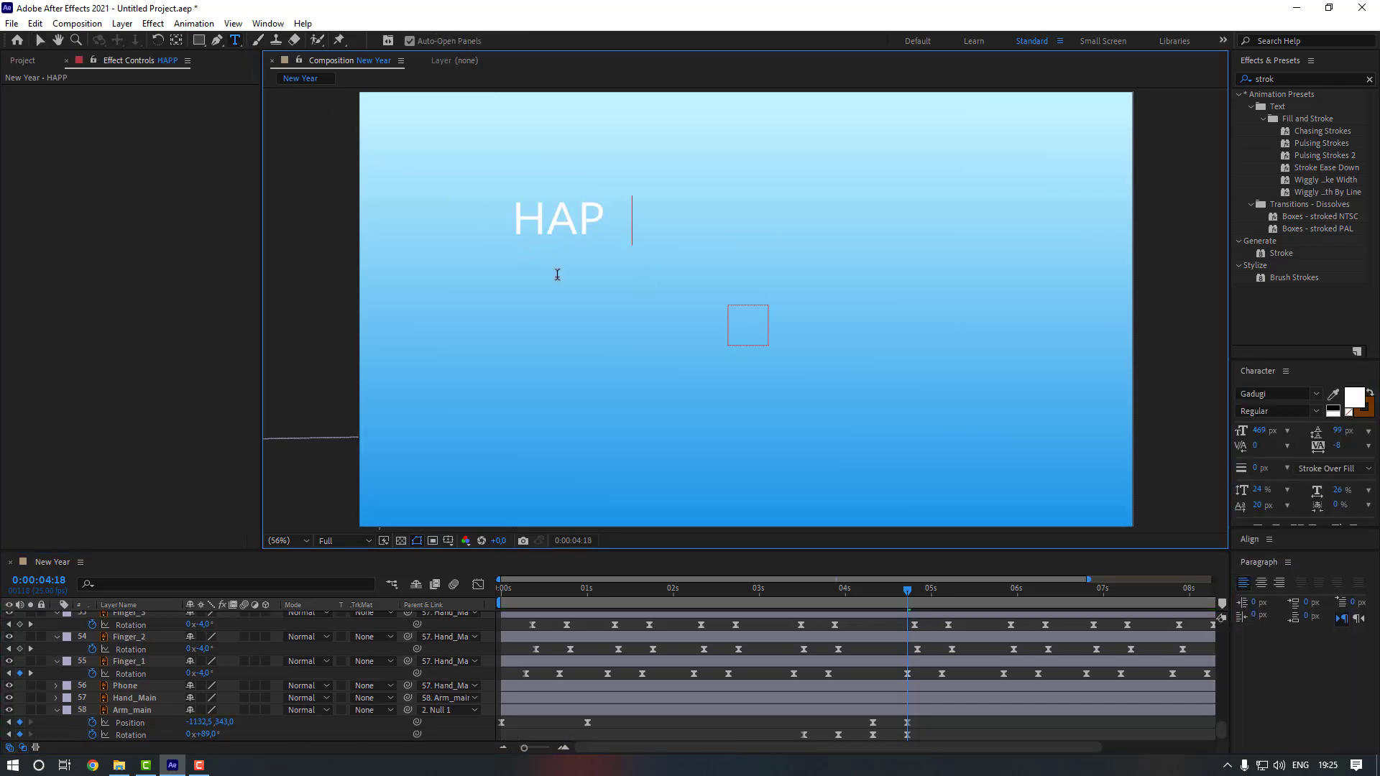
text(PY NEW YEAR)
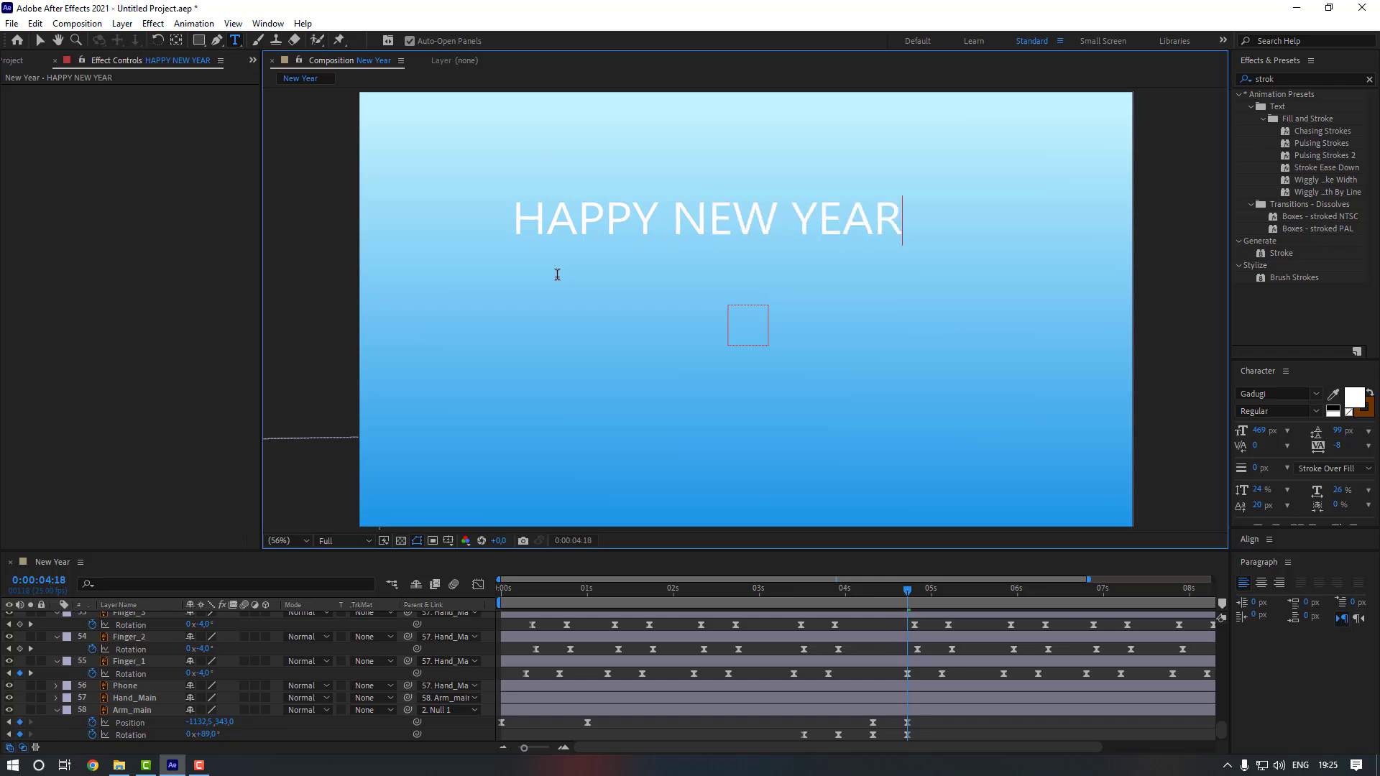
- Change the font of the whole HAPPY NEW YEAR text to Merry Christmas Flake
key(ctrl+a)
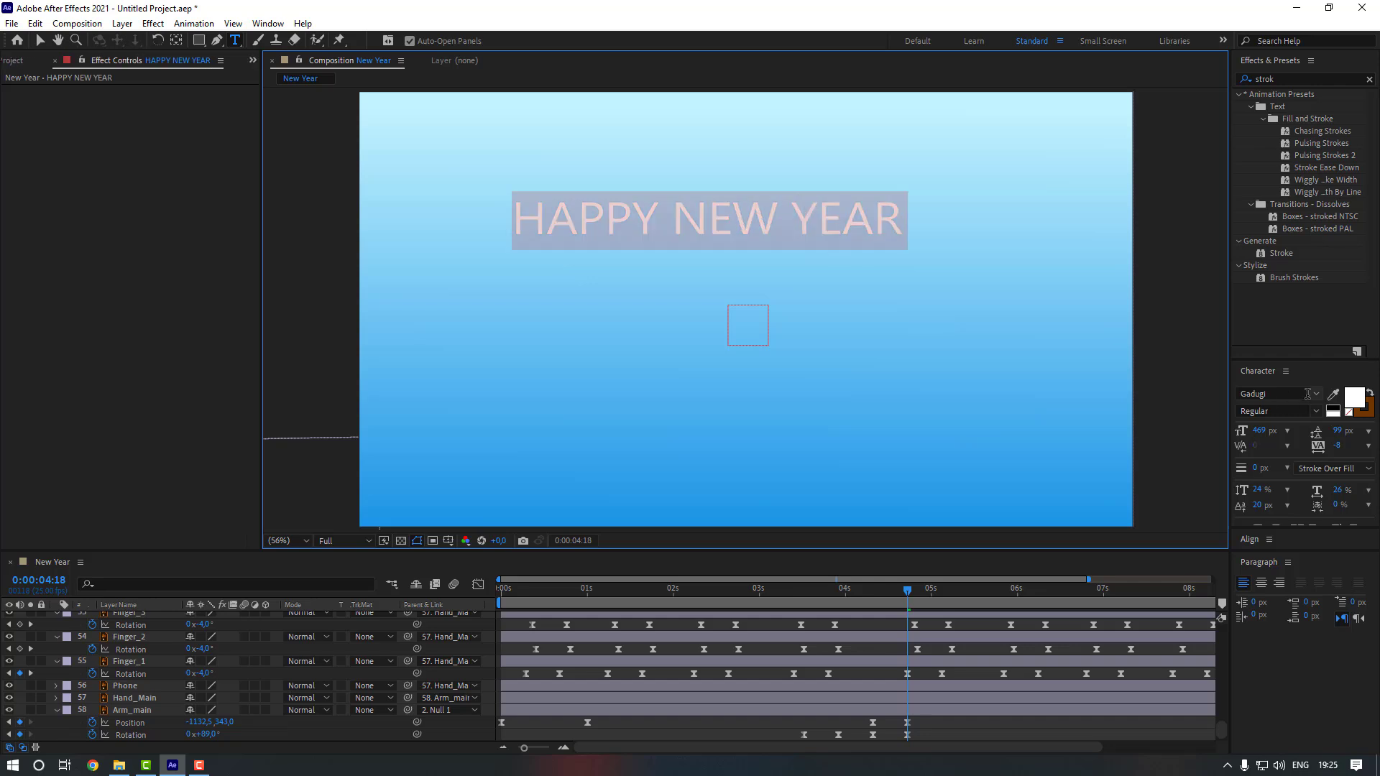
click(1316, 396)
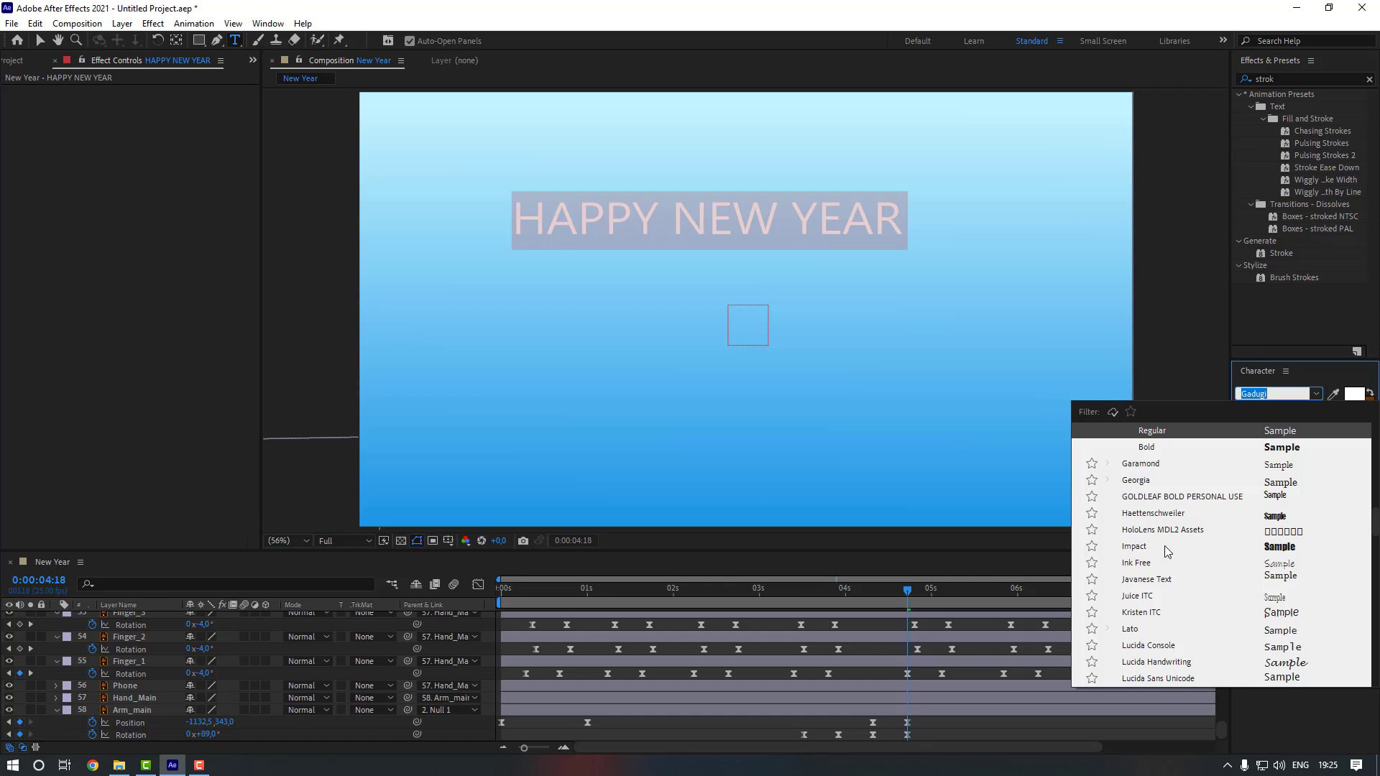
text(mer)
click(1180, 467)
click(1315, 393)
text(merr)
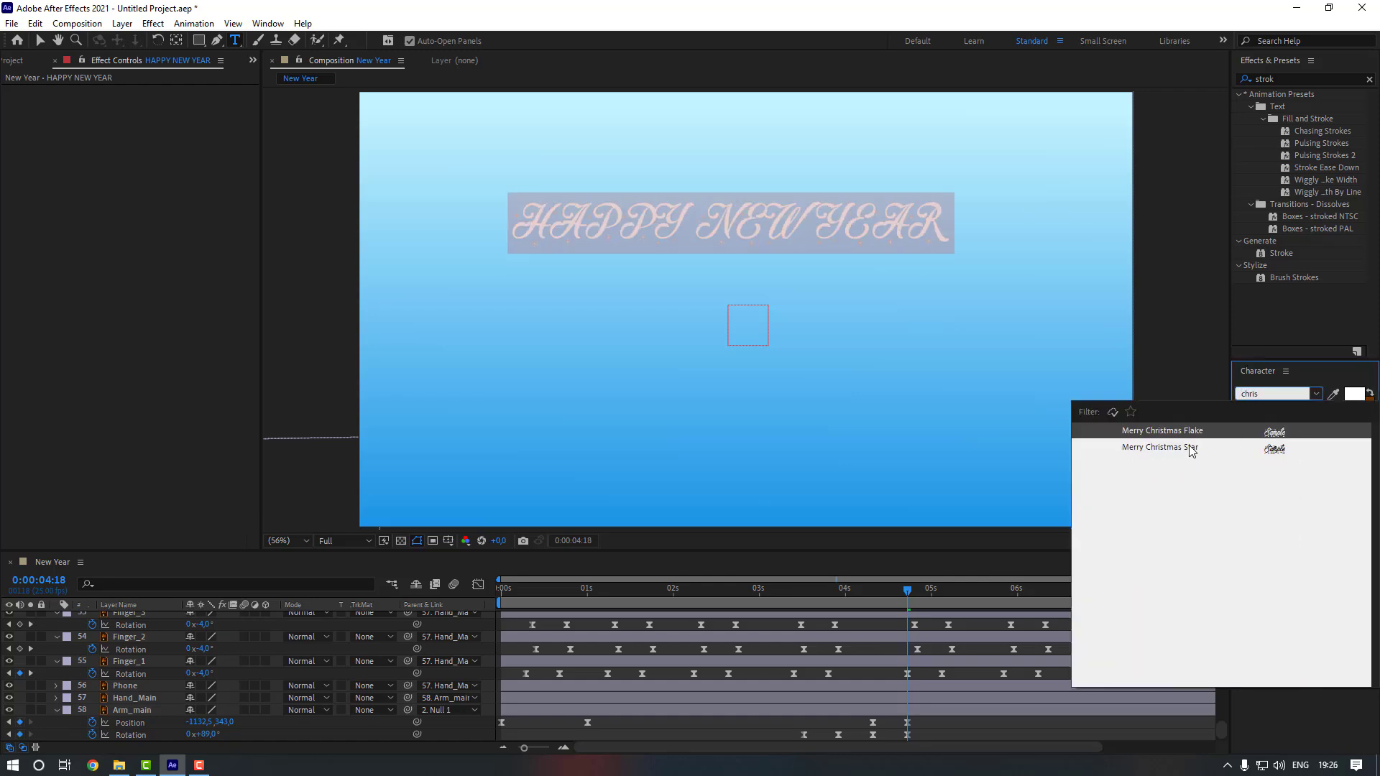
click(1191, 436)
- Widen the gap between NEW and YEAR in the title with an extra space and finish the text edit
click(934, 235)
key(Left)
key(Left)
key(Left)
key(Left)
key(Left)
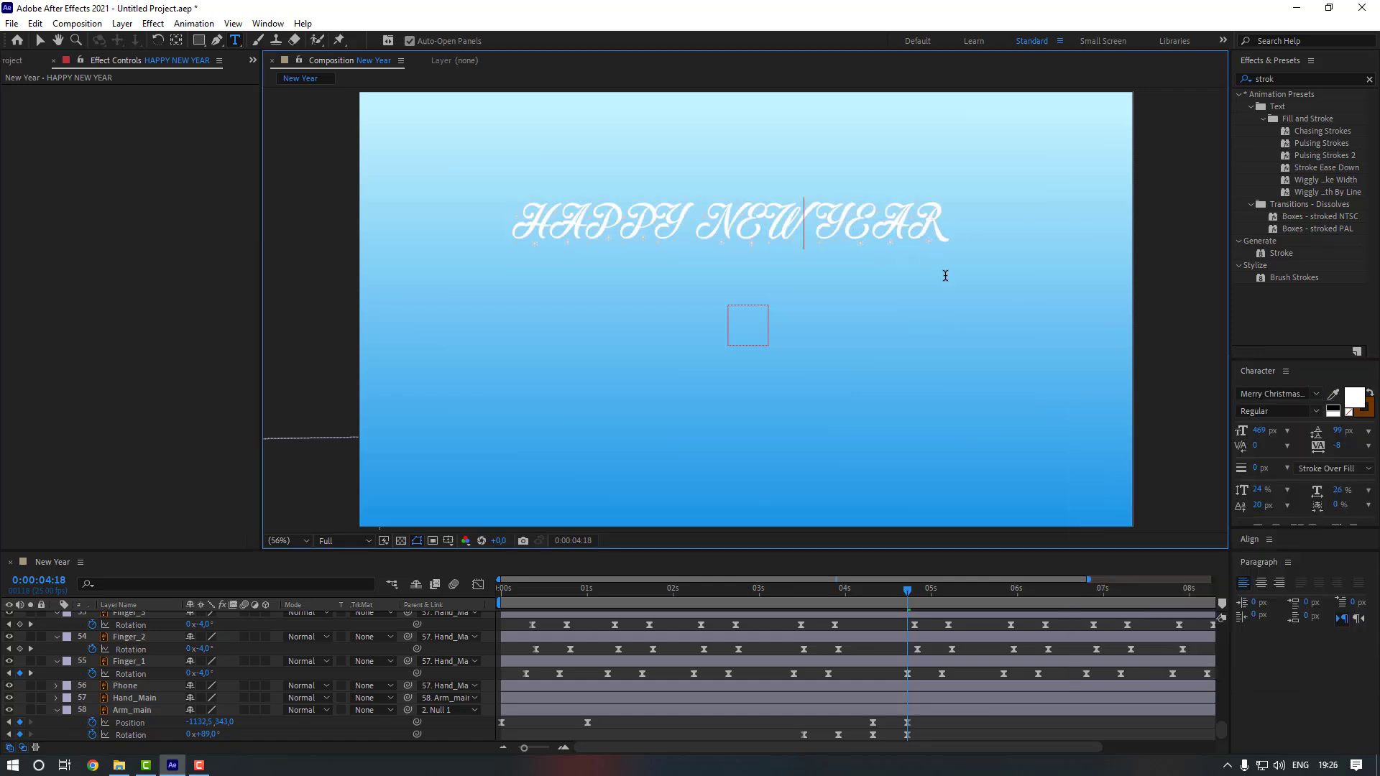
key(Escape)
- Move the title to the middle of the frame with its anchor point centred, and enlarge the text to 622 px
drag(753, 222, 749, 319)
scroll(152, 636, up, 15)
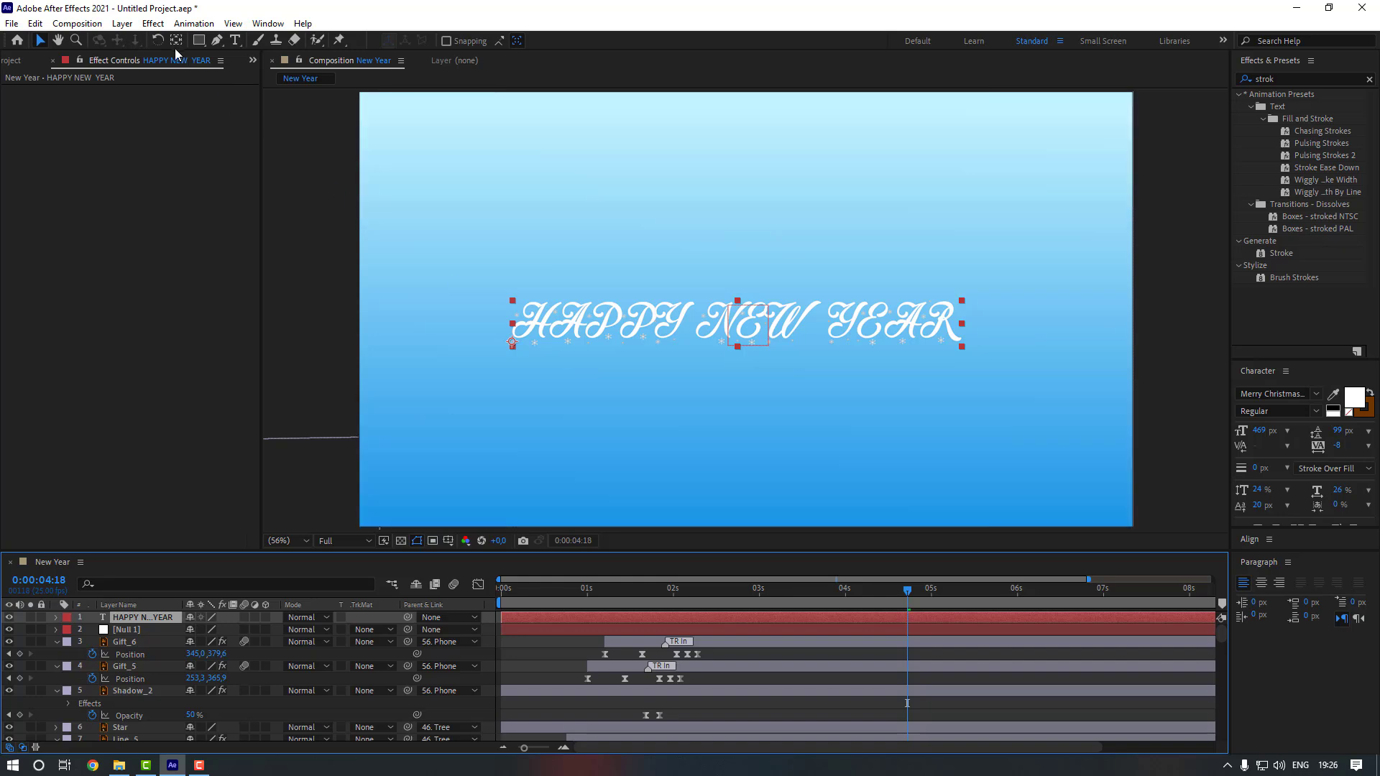
key(ctrl+alt+Home)
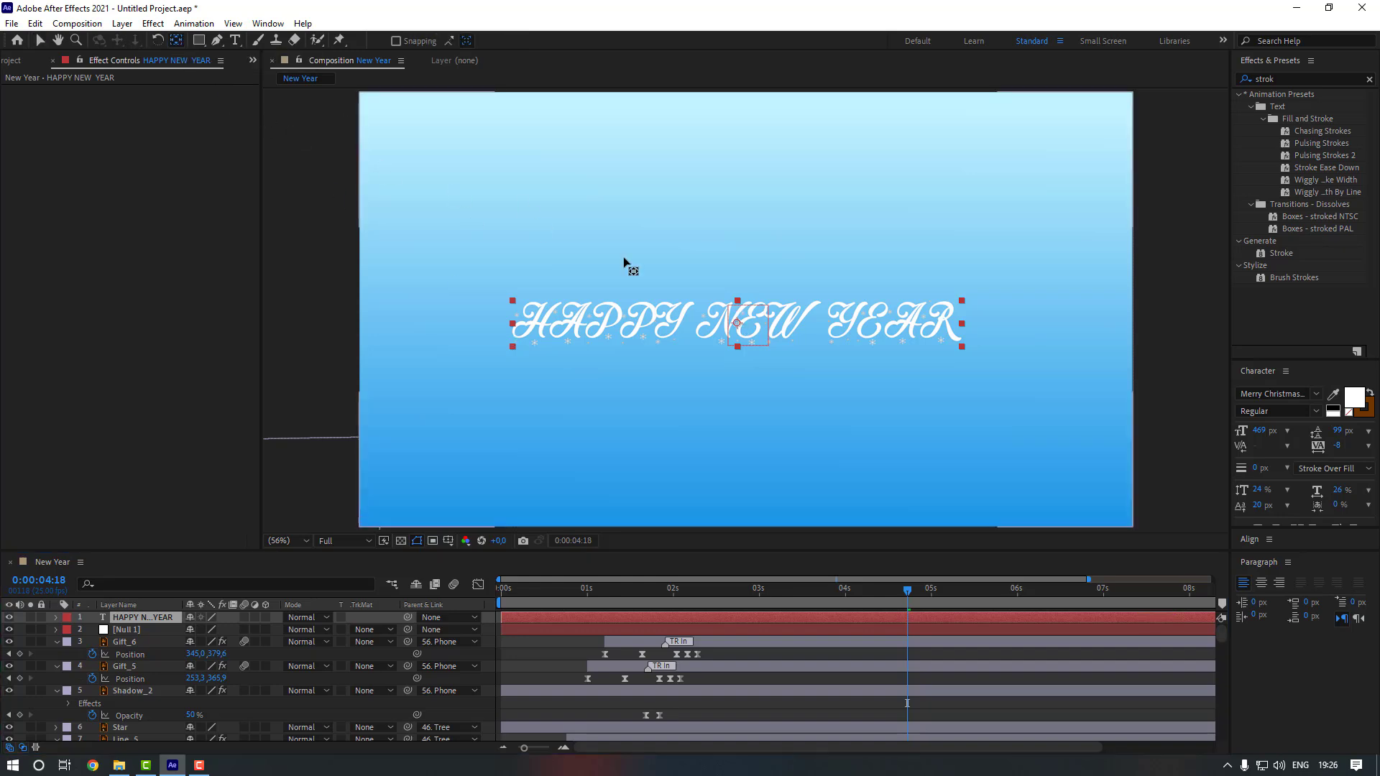
drag(1258, 437, 900, 314)
key(y)
key(ctrl+alt+Home)
key(v)
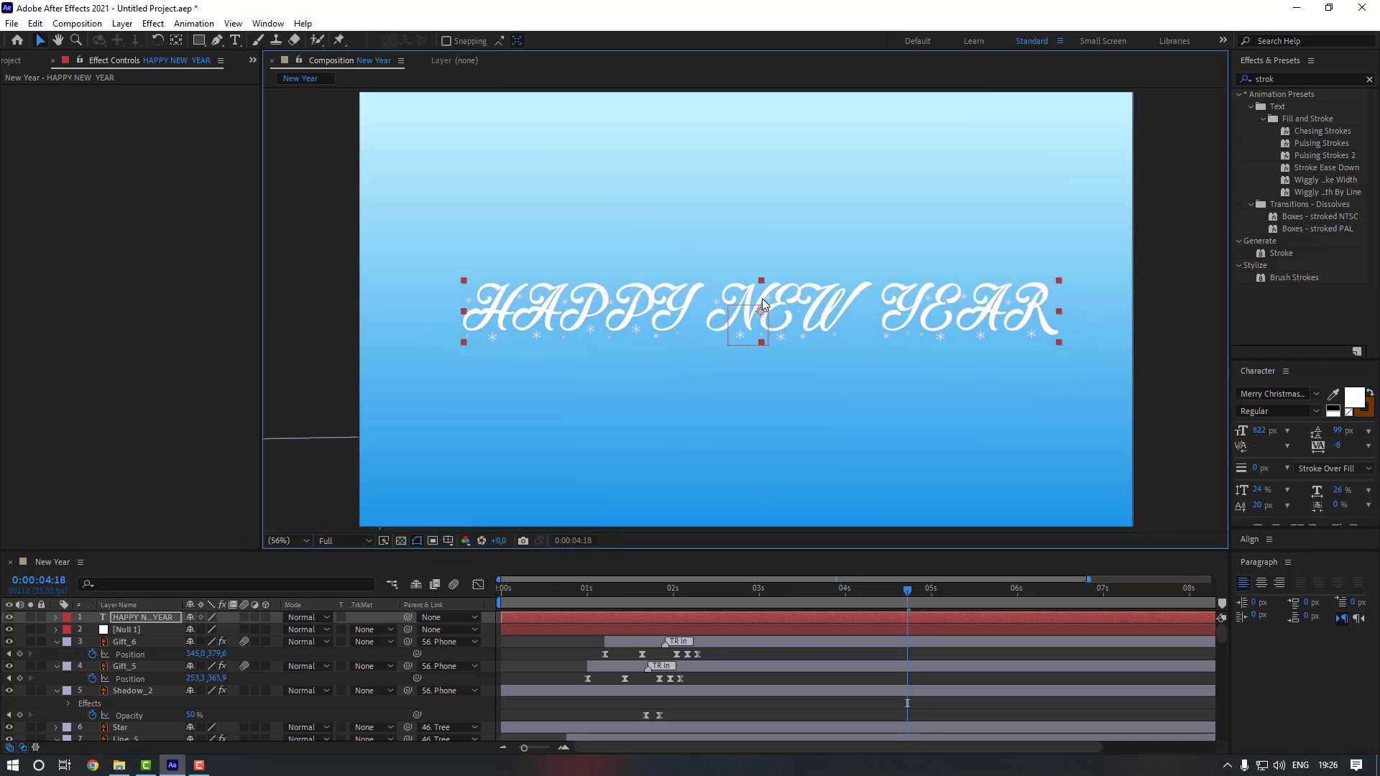
- Parent the HAPPY NEW YEAR text layer to Null 1
key(F2)
click(147, 617)
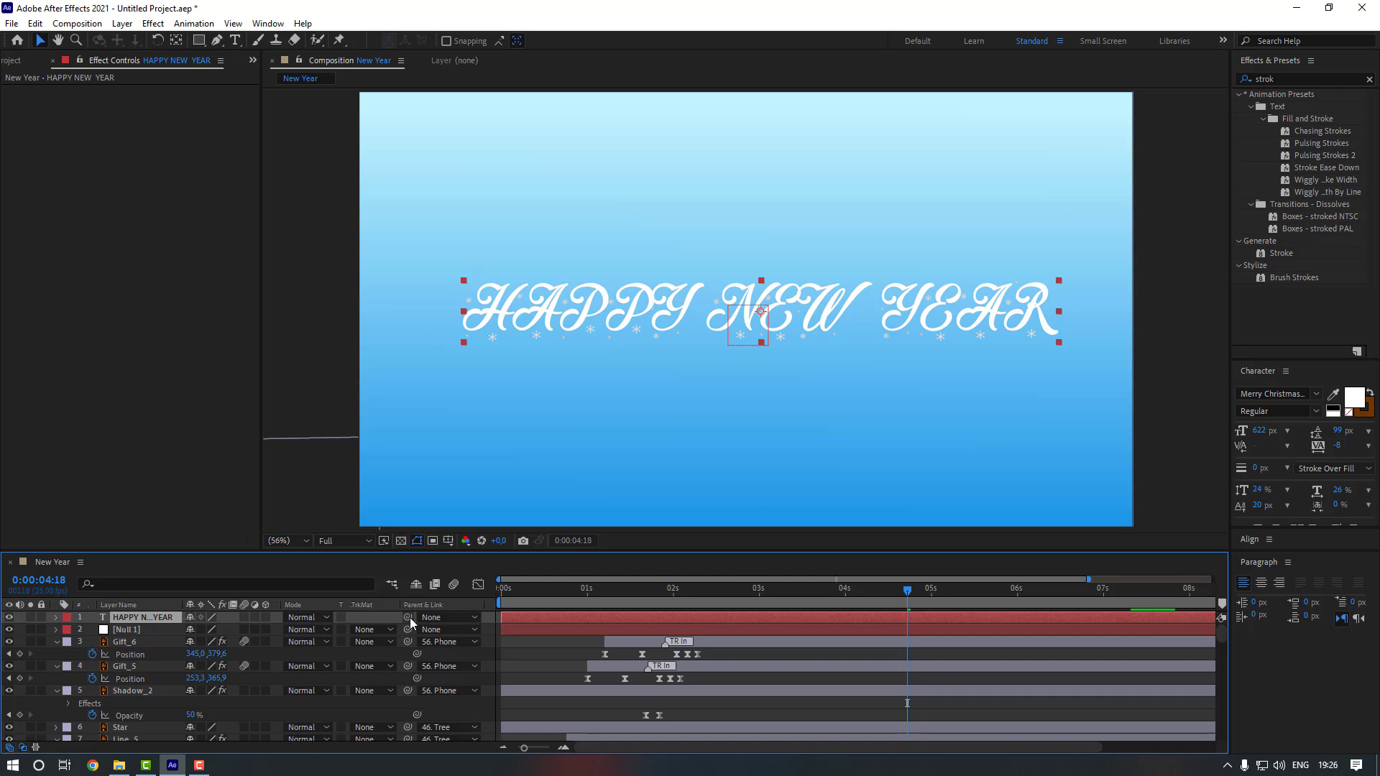
drag(408, 618, 153, 631)
- Keyframe Null 1's position at 0:00:04:08 with a Y of -77.7 so the title sits above the frame
click(154, 631)
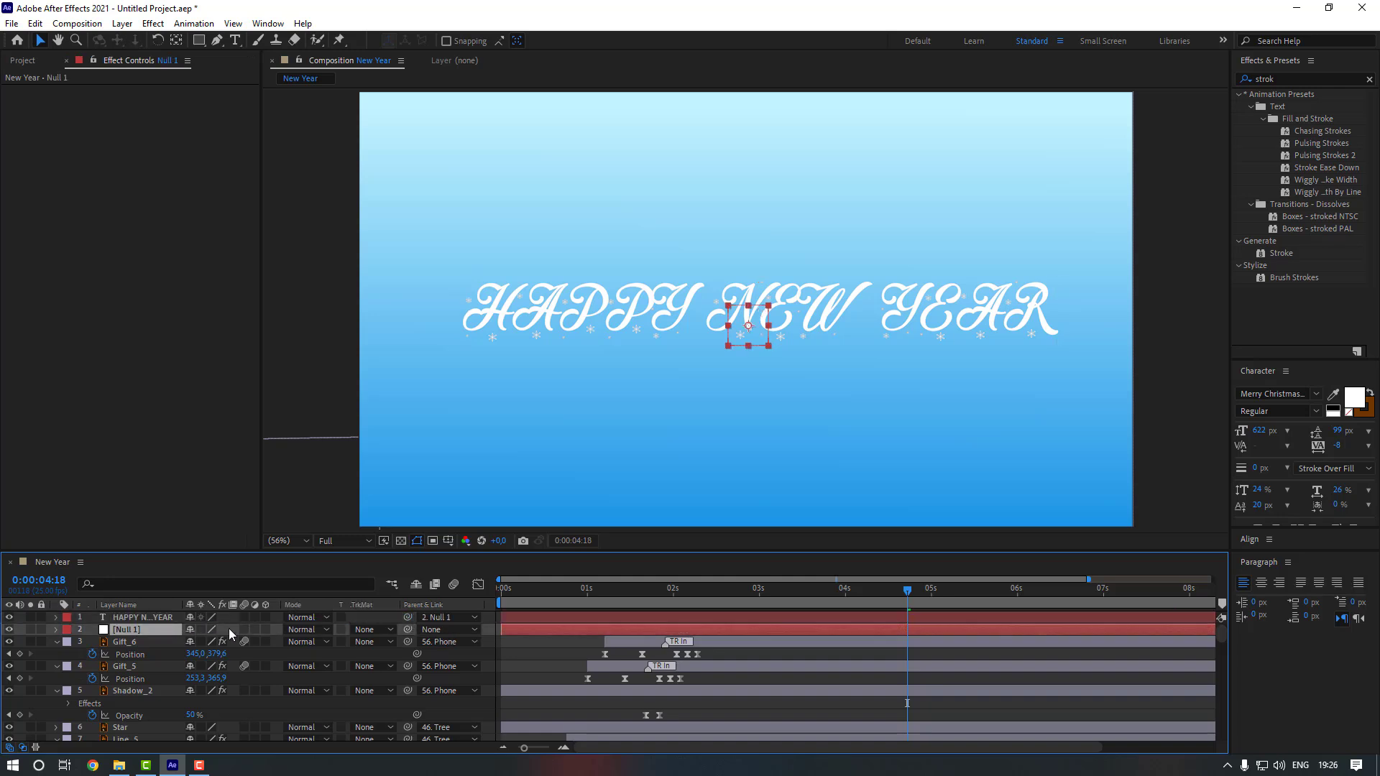
key(p)
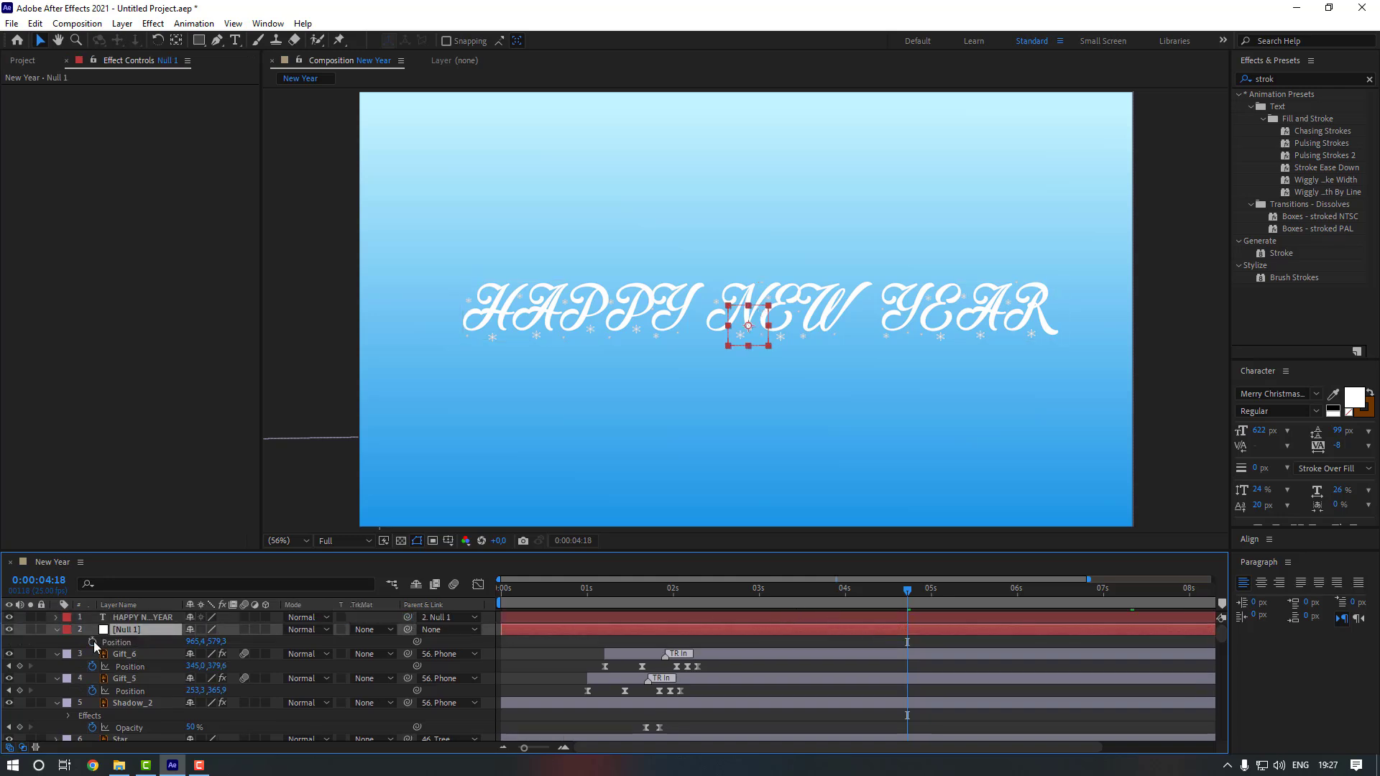
drag(215, 642, 0, 642)
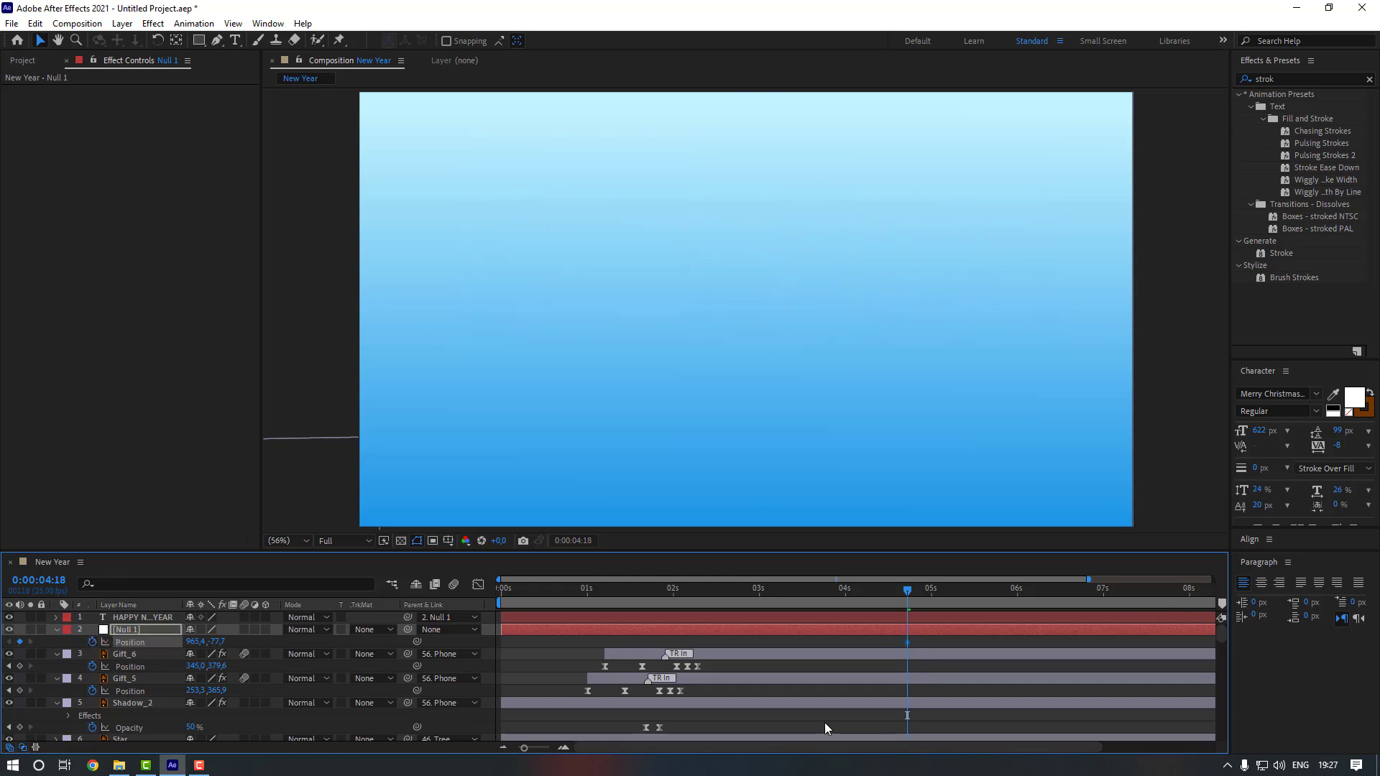
scroll(825, 728, down, 20)
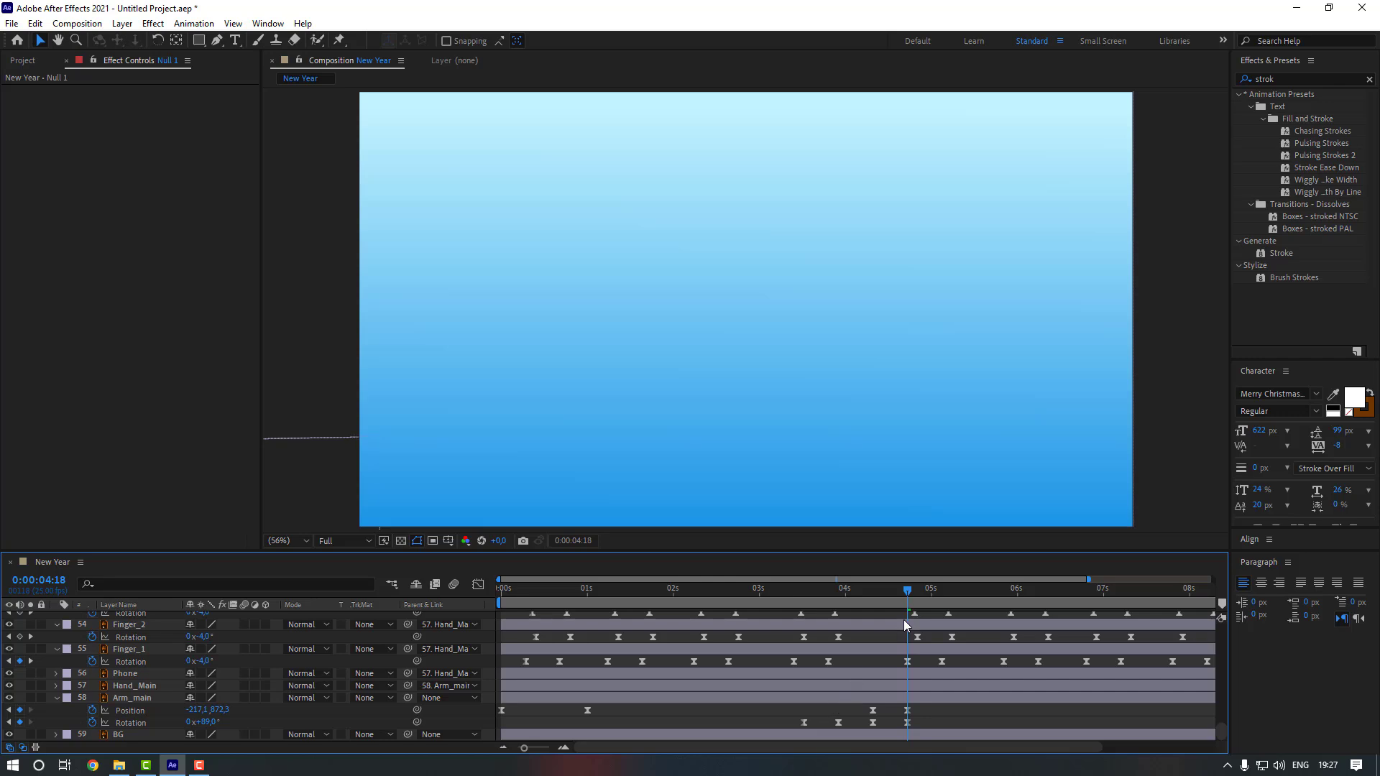
scroll(905, 625, up, 20)
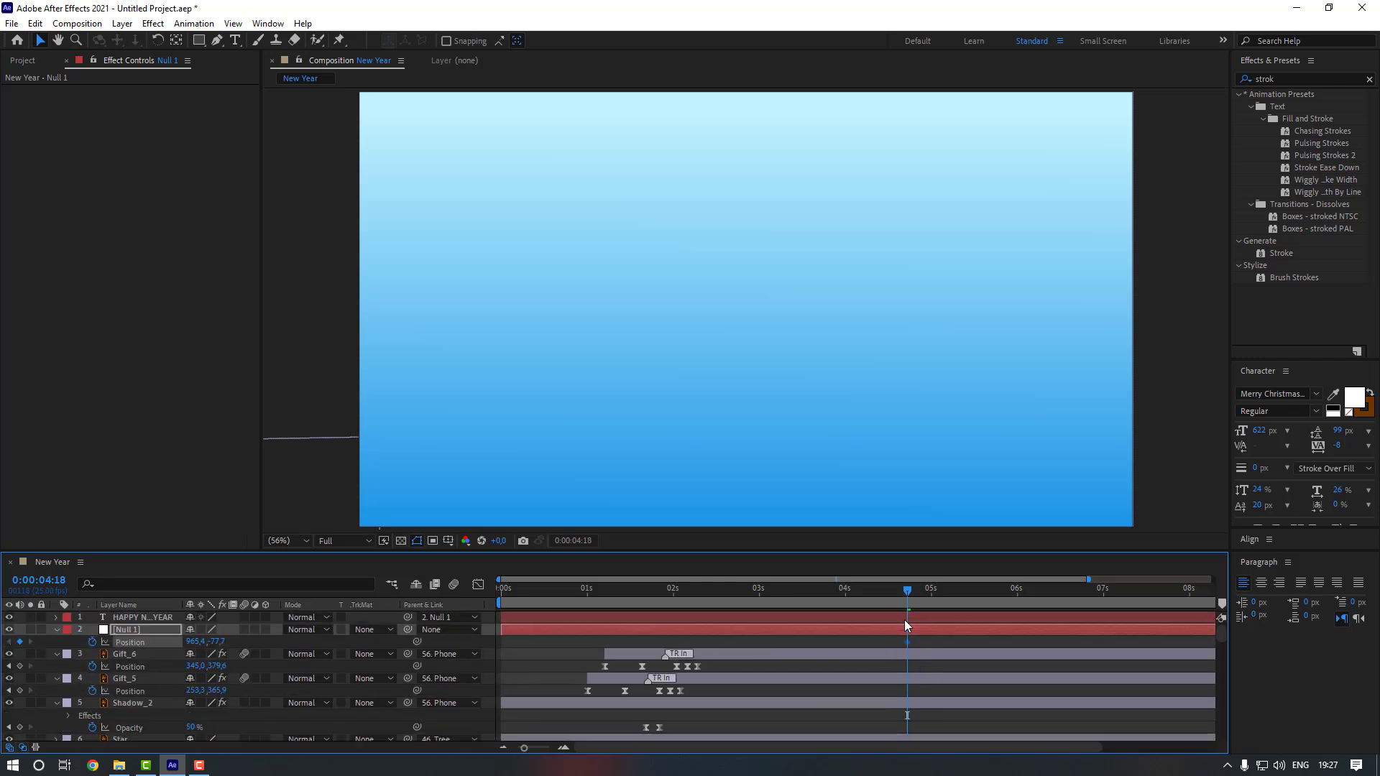
key(shift+Page_Up)
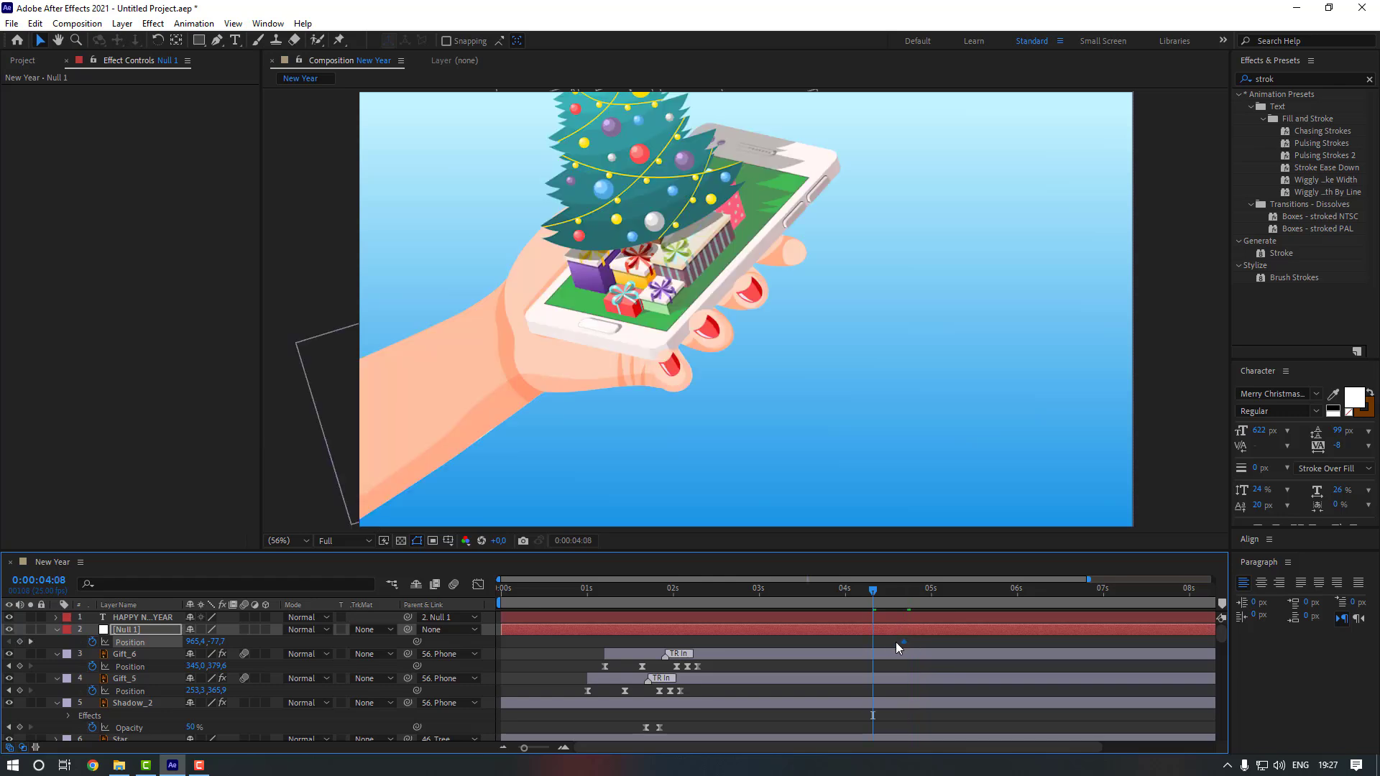
key(shift+Page_Down)
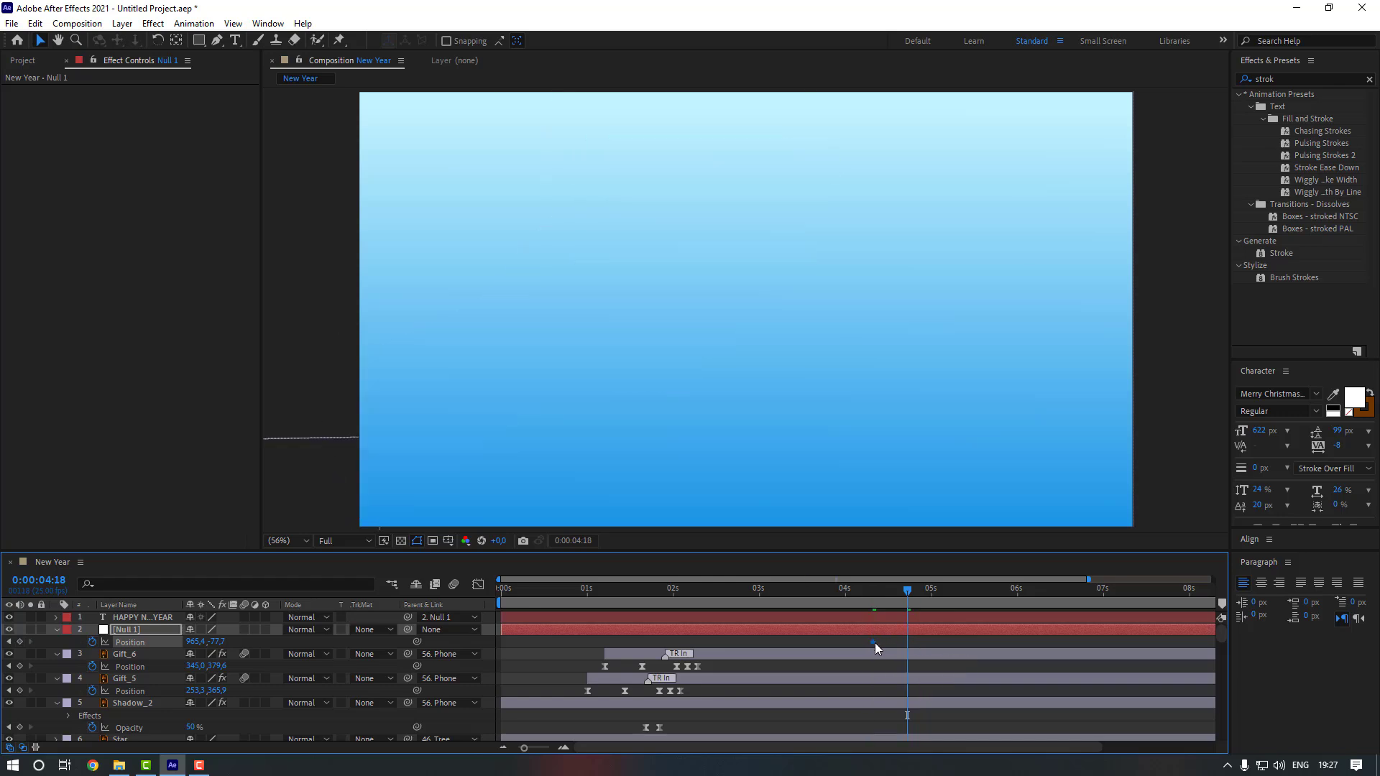
- Keyframe Null 1's position at 0:00:04:18, aligning it vertically to the composition's centre at a Y of 540
drag(221, 645, 1363, 582)
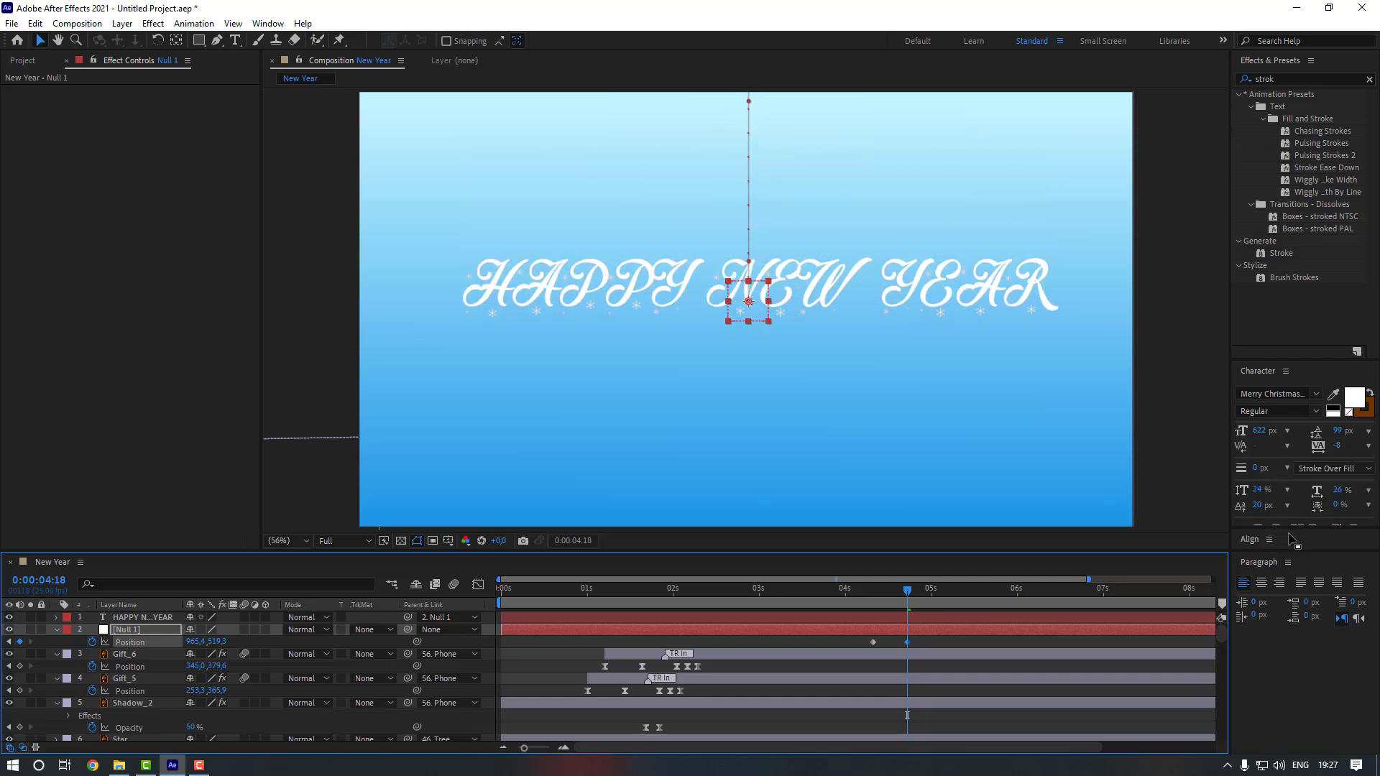
drag(1292, 529, 1292, 482)
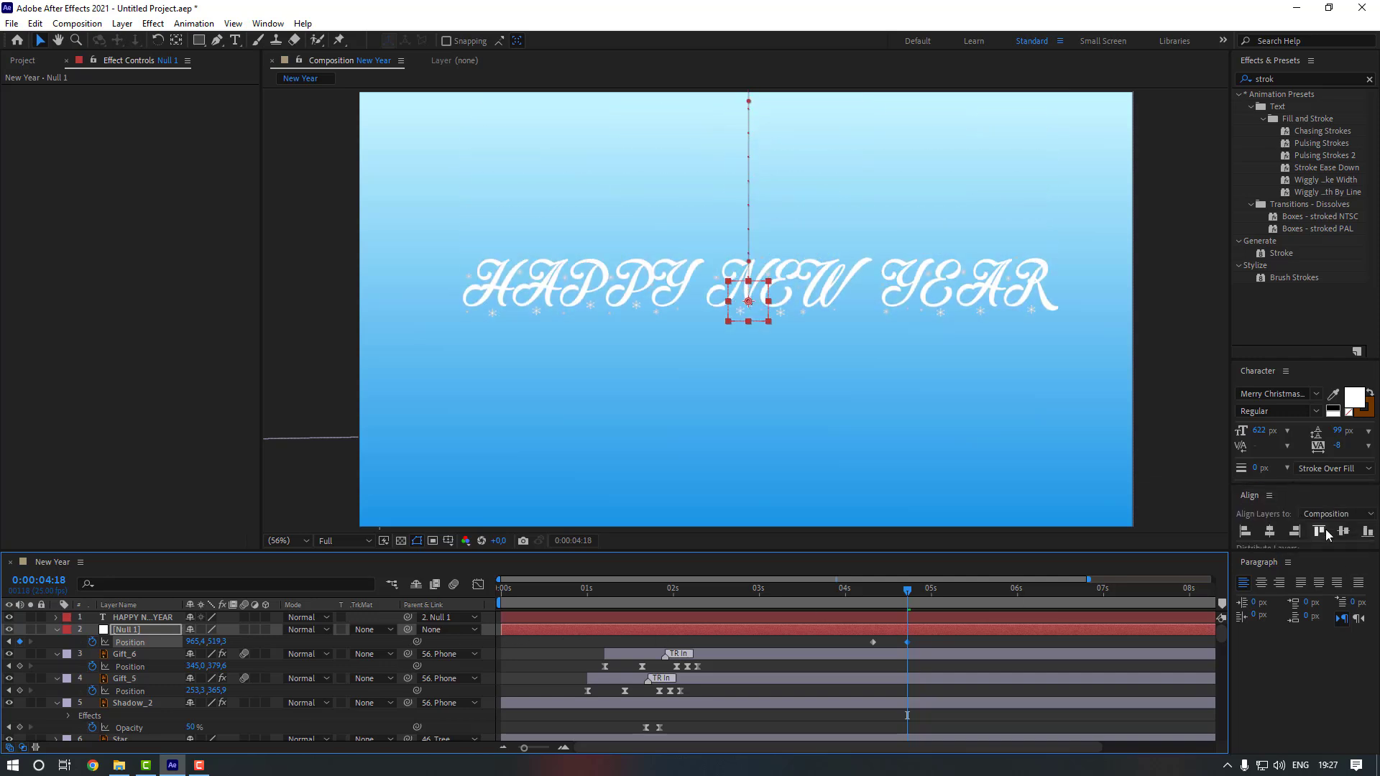
click(1343, 531)
click(1179, 503)
- Apply Easy Ease to both of Null 1's position keyframes
drag(930, 638, 866, 645)
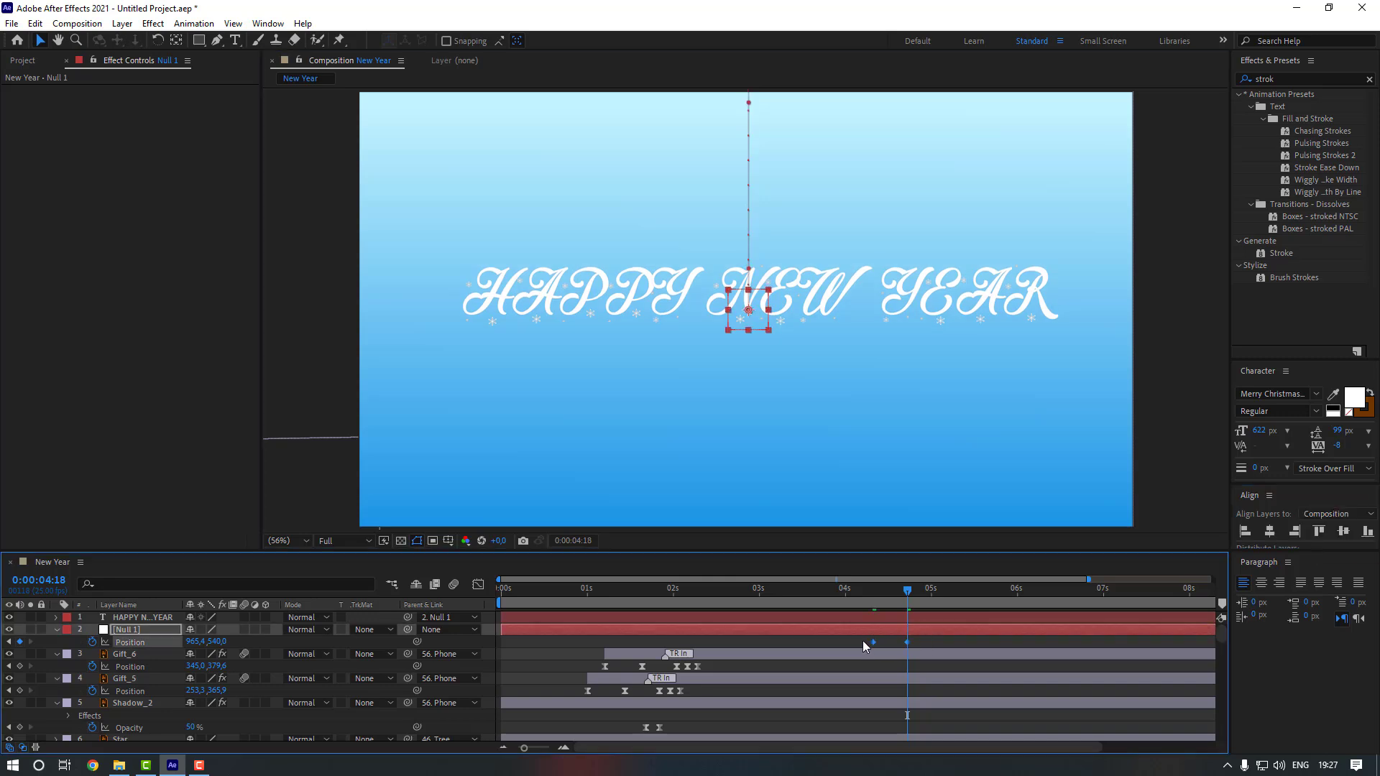
right_click(874, 648)
mouse_move(961, 636)
click(1078, 537)
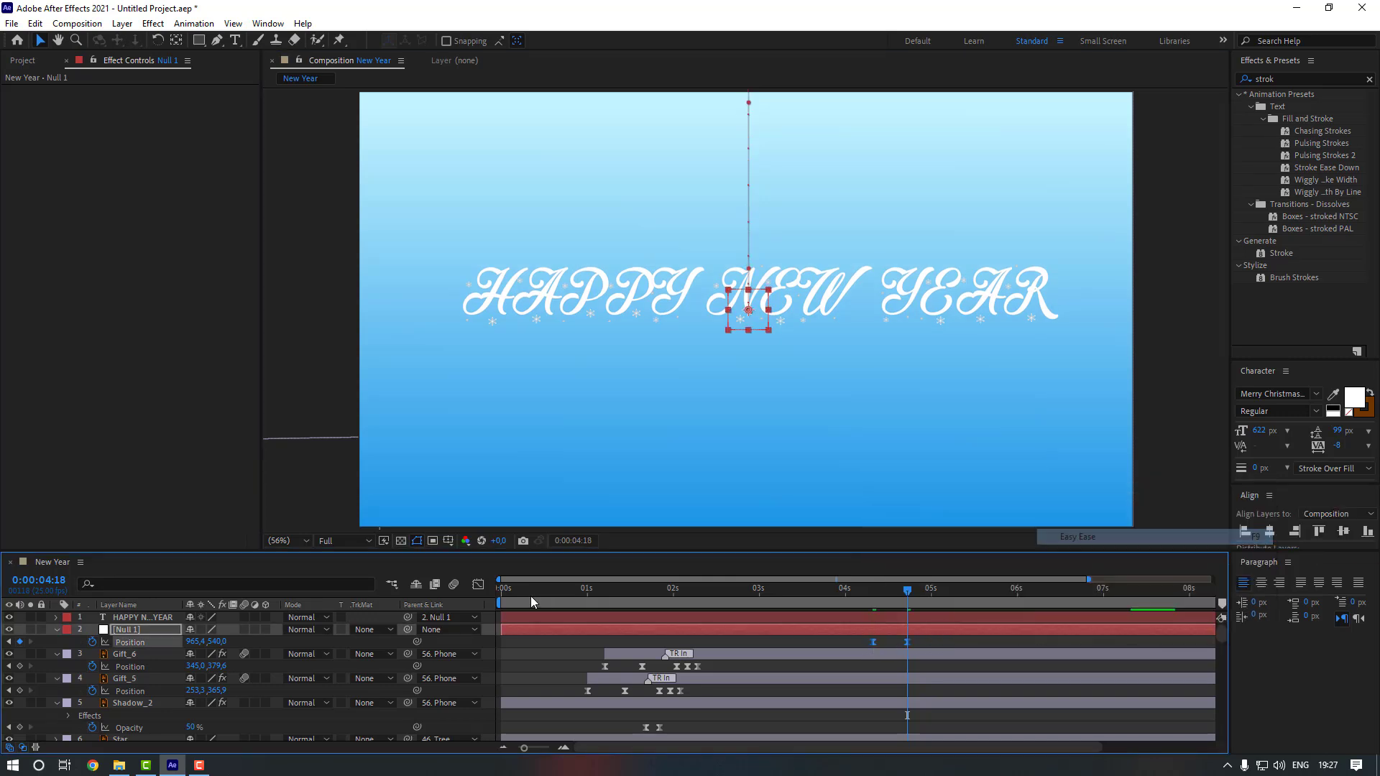
- Lengthen the easing into Null 1's last position keyframe in the Graph Editor, and preview the title's drop from 0:00:03:18
click(477, 586)
drag(924, 704, 880, 716)
click(478, 586)
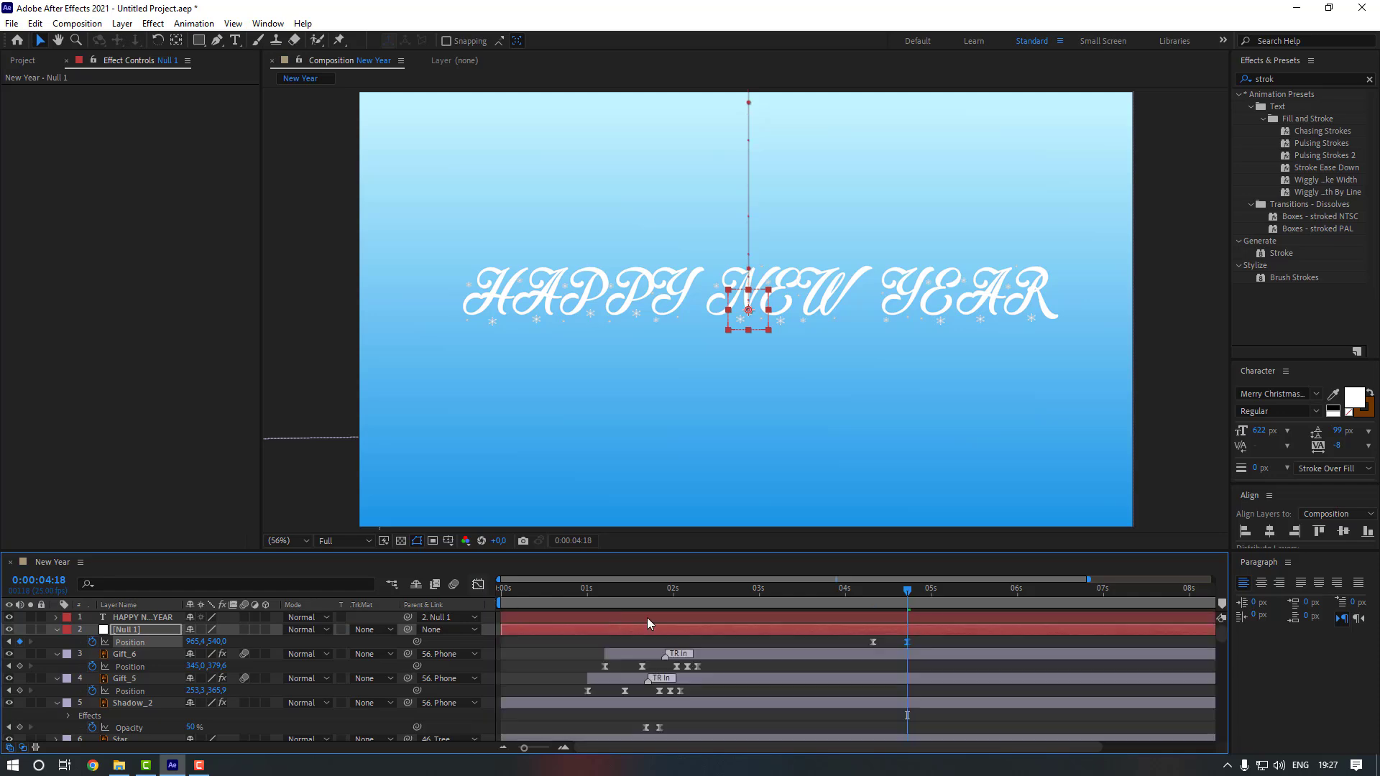
key(space)
click(820, 603)
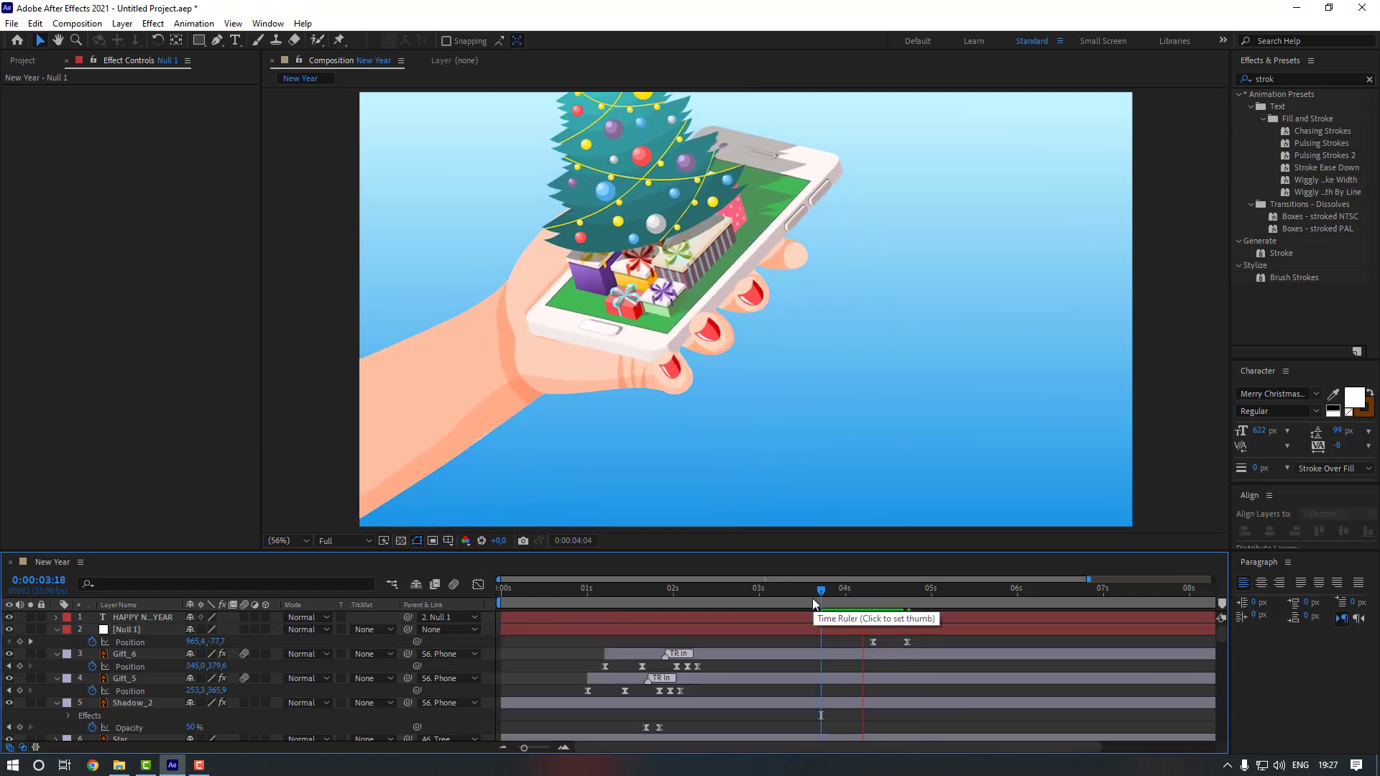
- Shift both of Null 1's position keyframes a few frames later and extend the last one to just past the 5-second mark
click(873, 642)
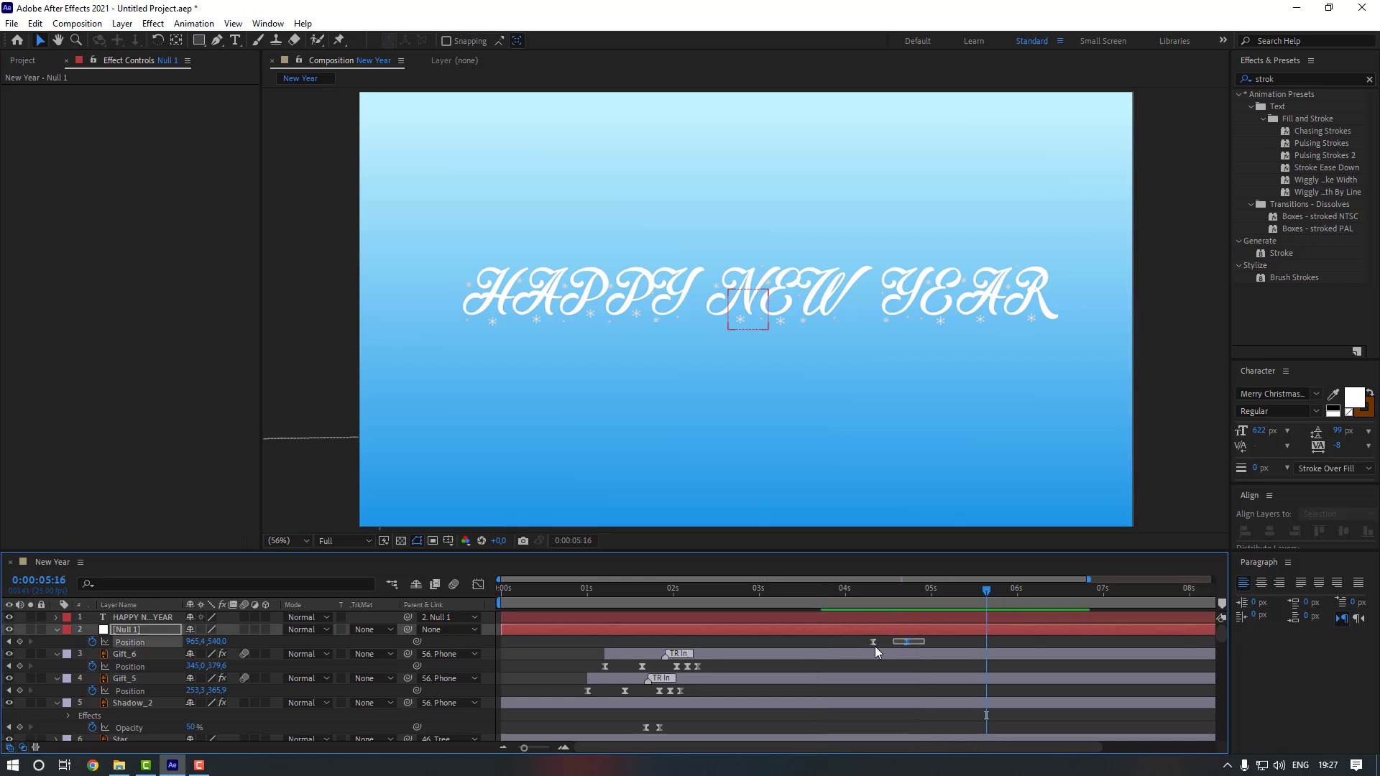
drag(877, 643, 887, 646)
click(870, 642)
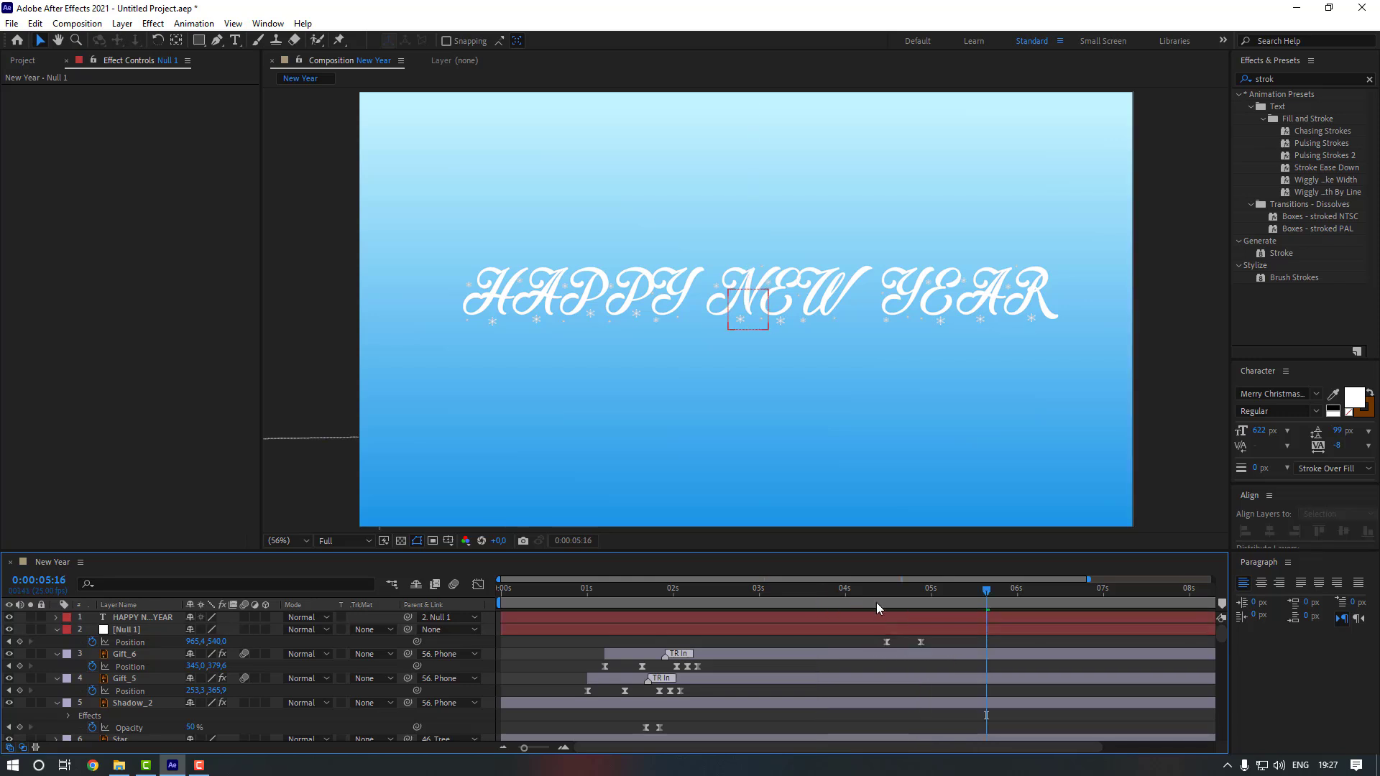
click(866, 598)
click(922, 641)
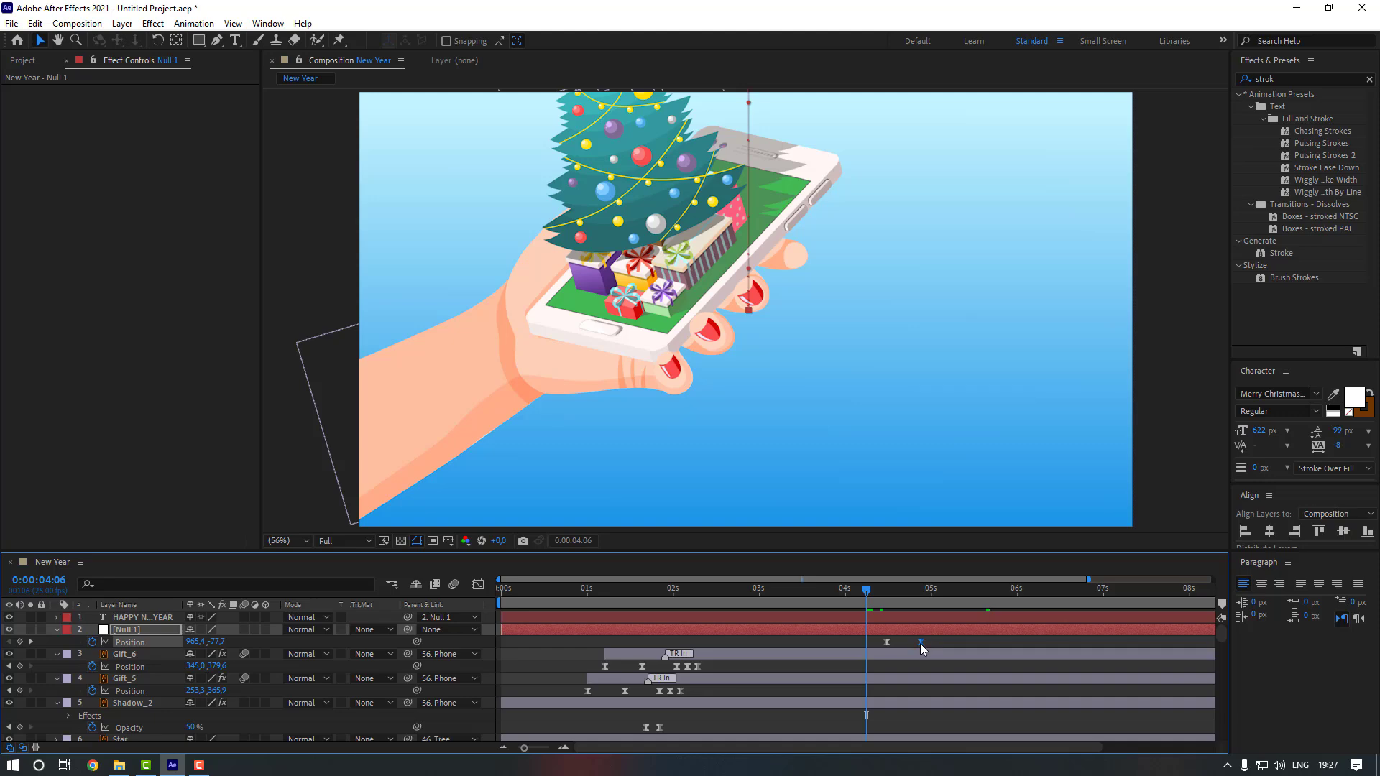
drag(932, 645, 935, 645)
click(914, 643)
- Play the composition from 0:00:04:01 to check the retimed title drop
drag(863, 596, 848, 597)
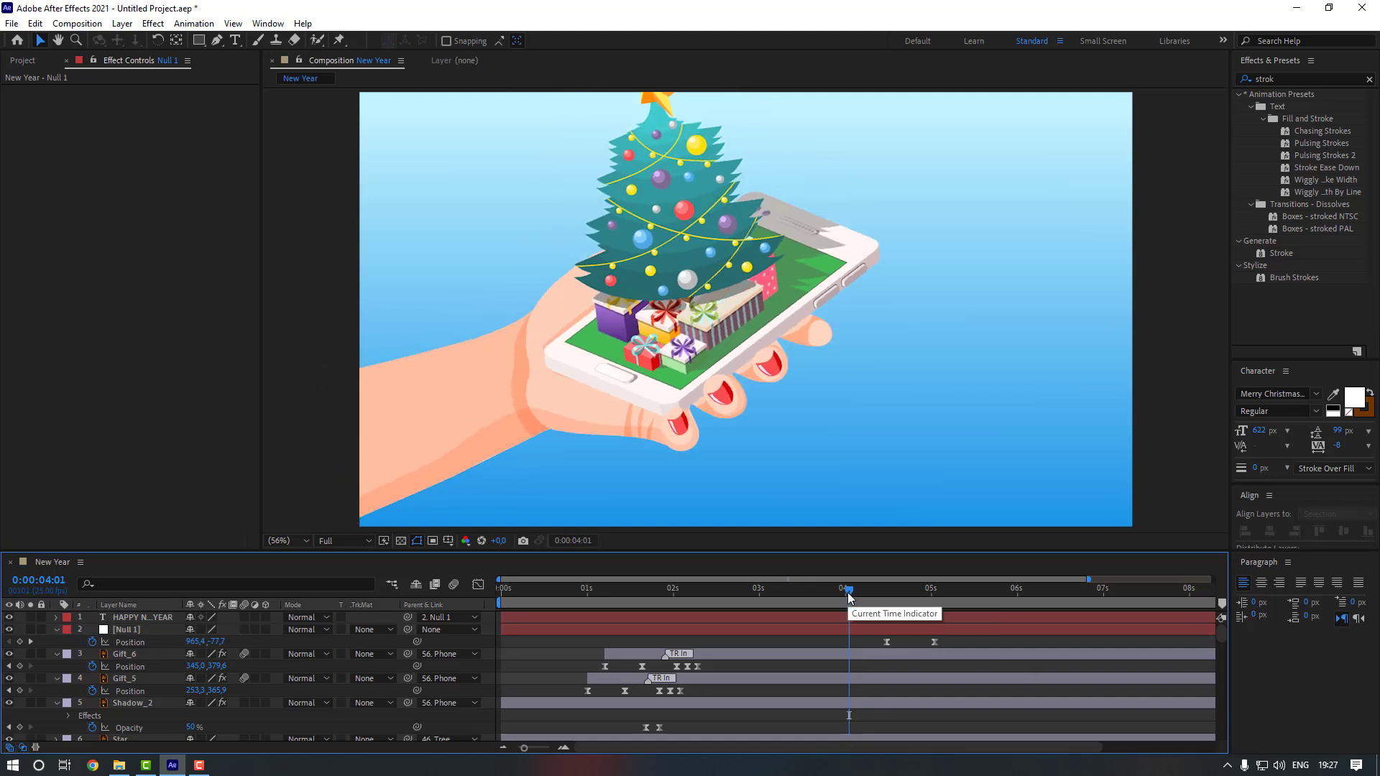
key(space)
key(space)
- Apply Animation Composer 3's Overshoot Position & Rotate & Scale Characters text preset to the HAPPY NEW YEAR layer as an In transition
click(899, 628)
click(899, 620)
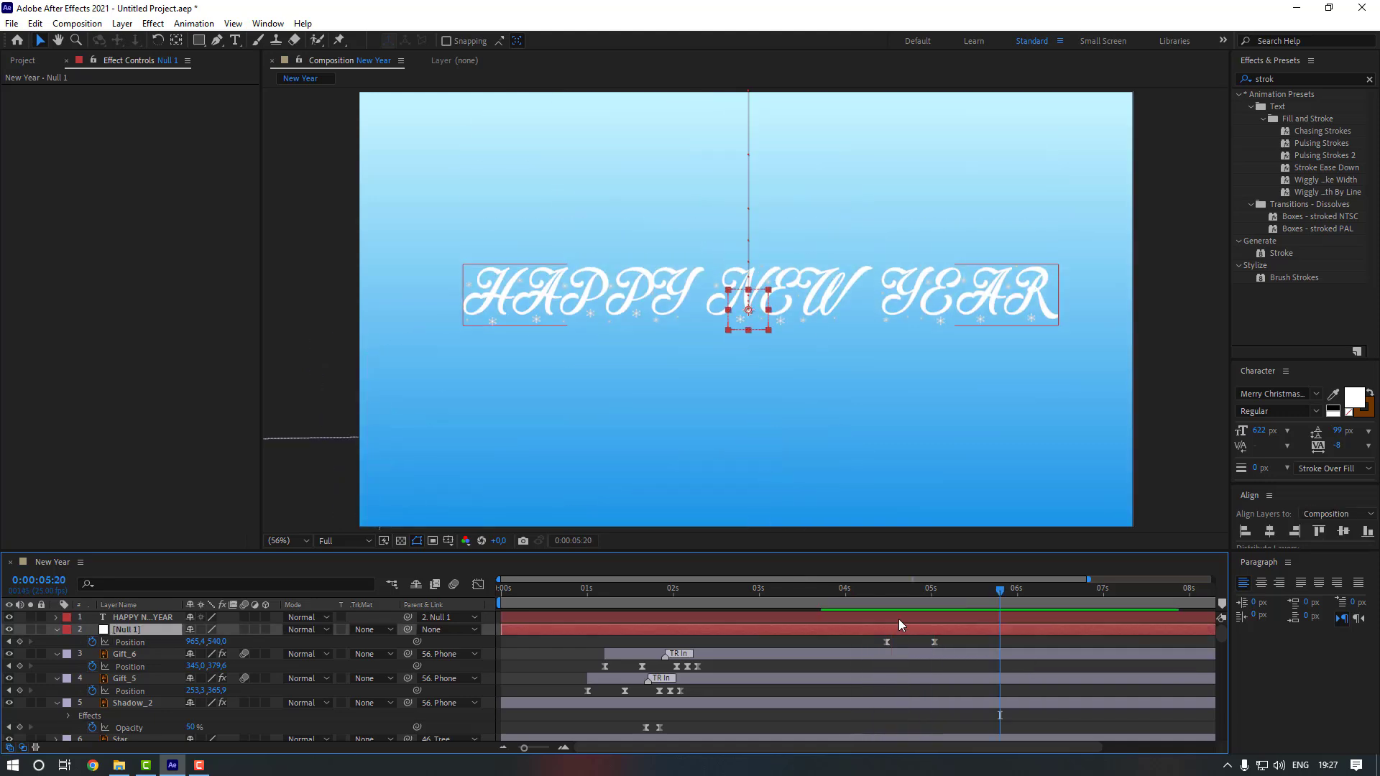
click(268, 24)
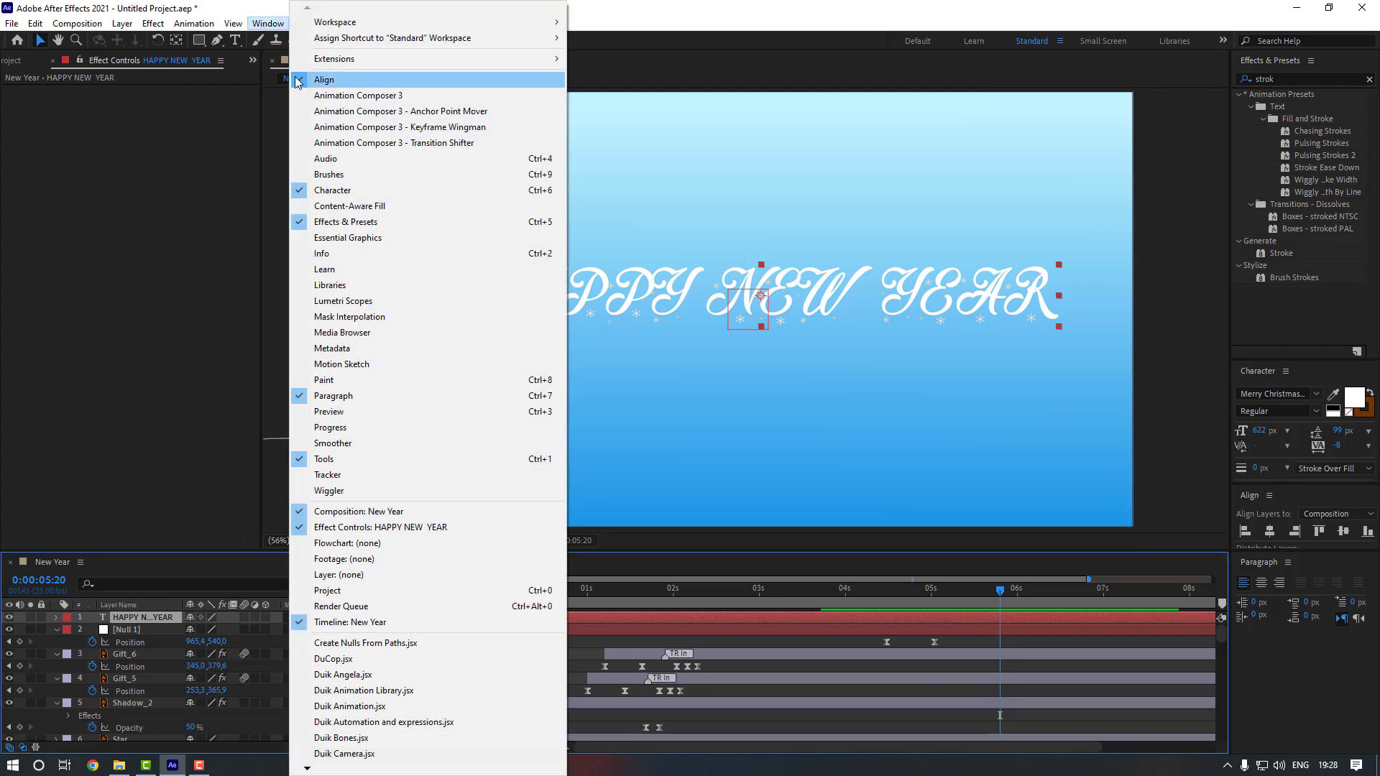
click(325, 97)
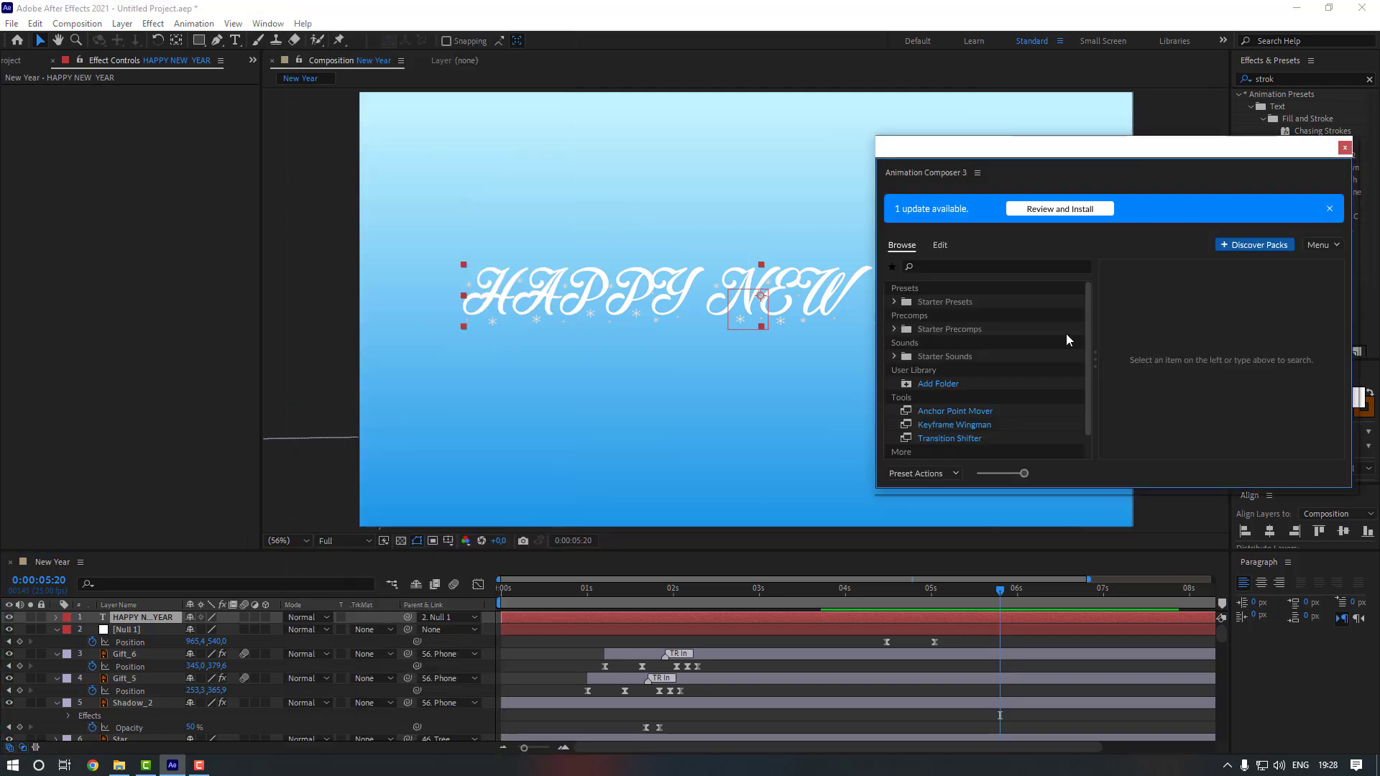
click(894, 302)
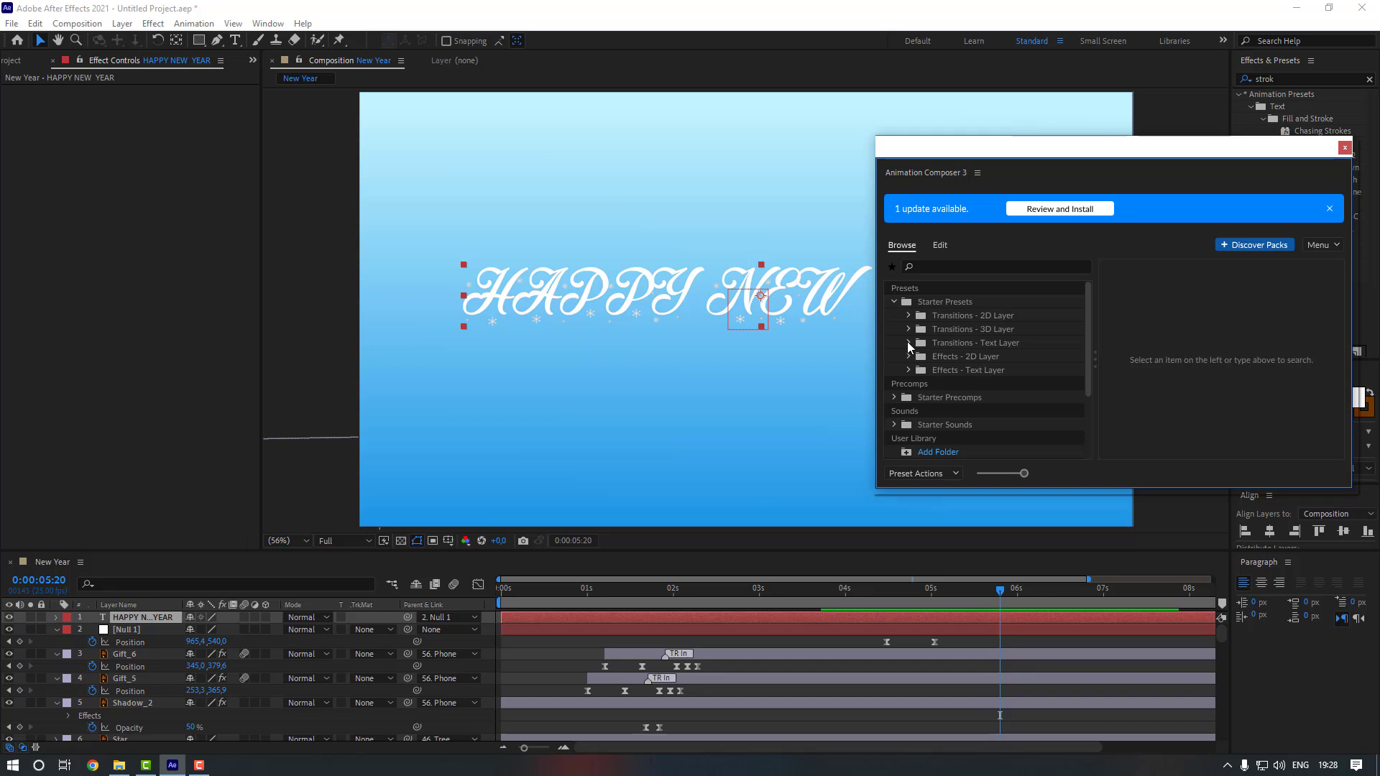
click(909, 343)
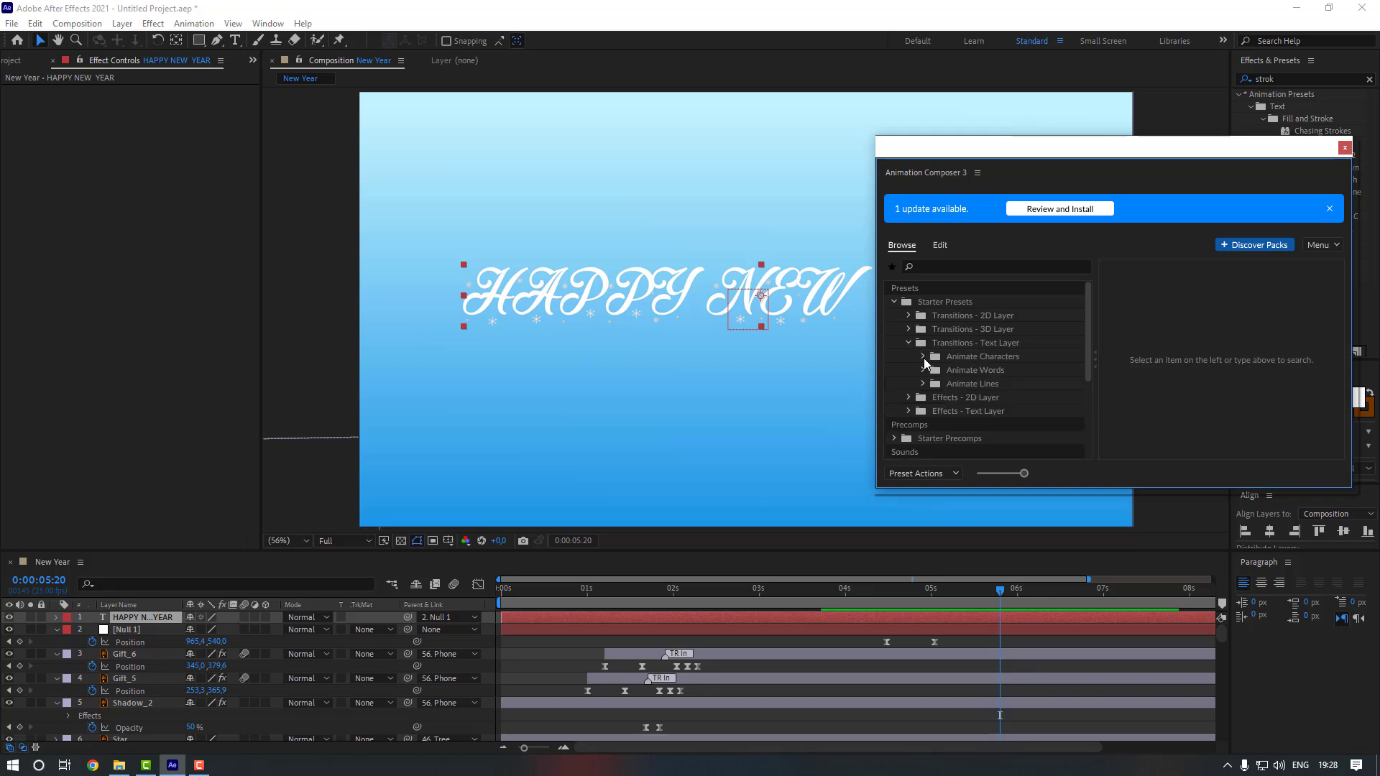
click(923, 357)
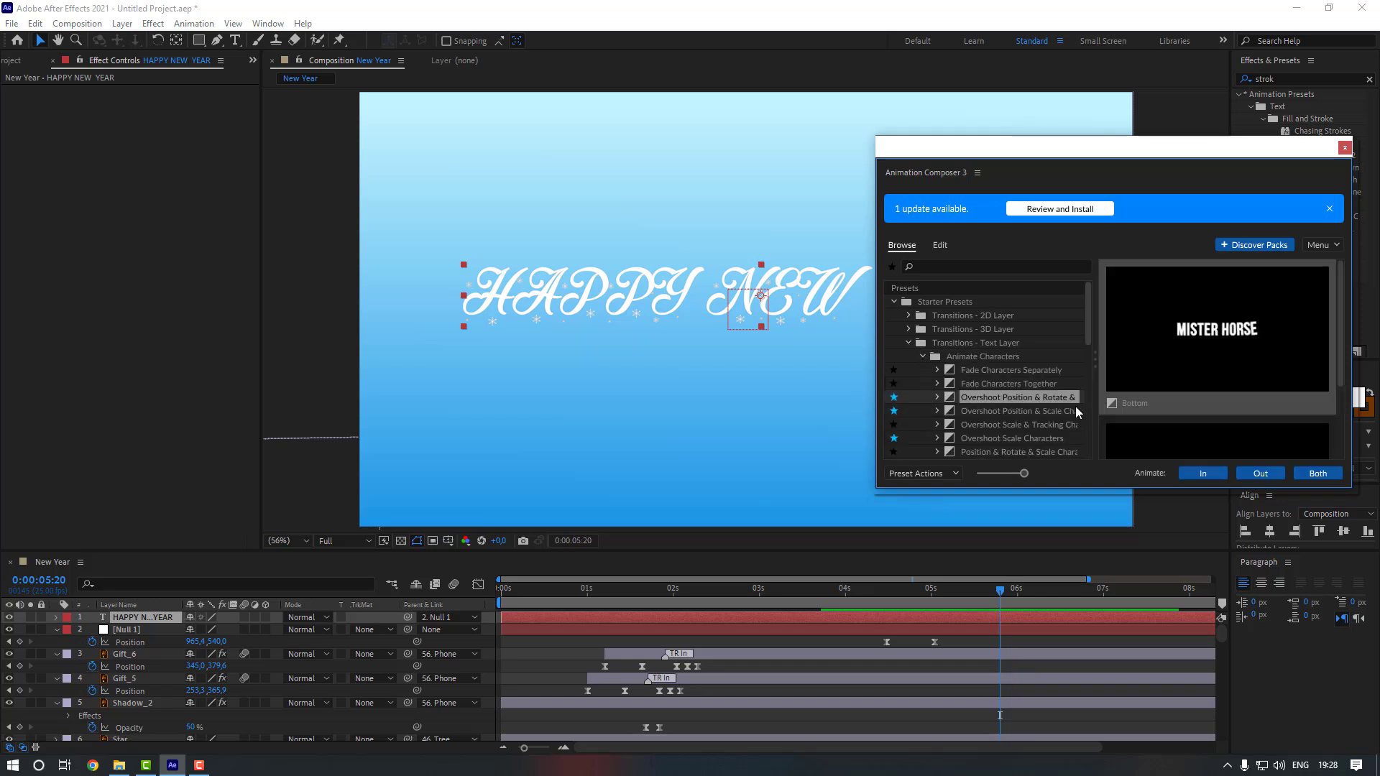
click(1202, 473)
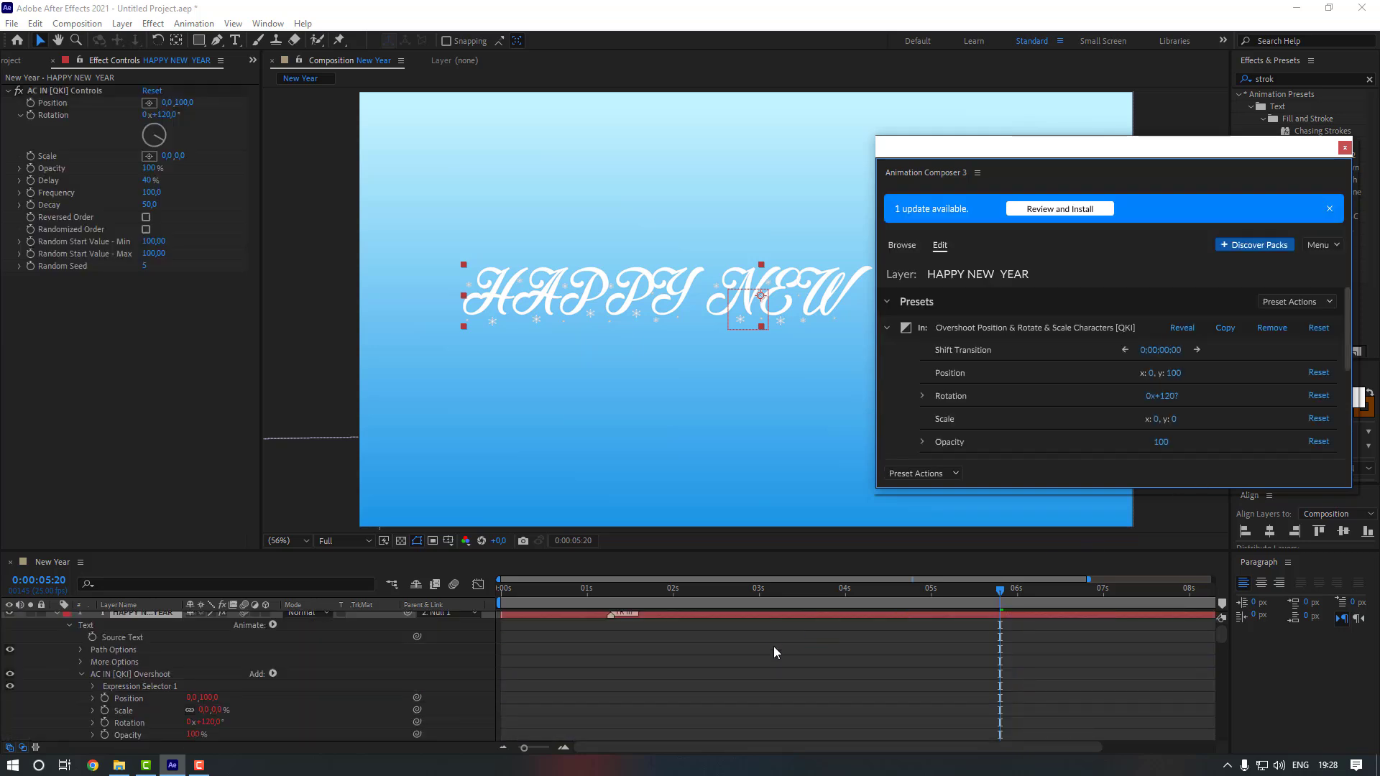
click(1344, 148)
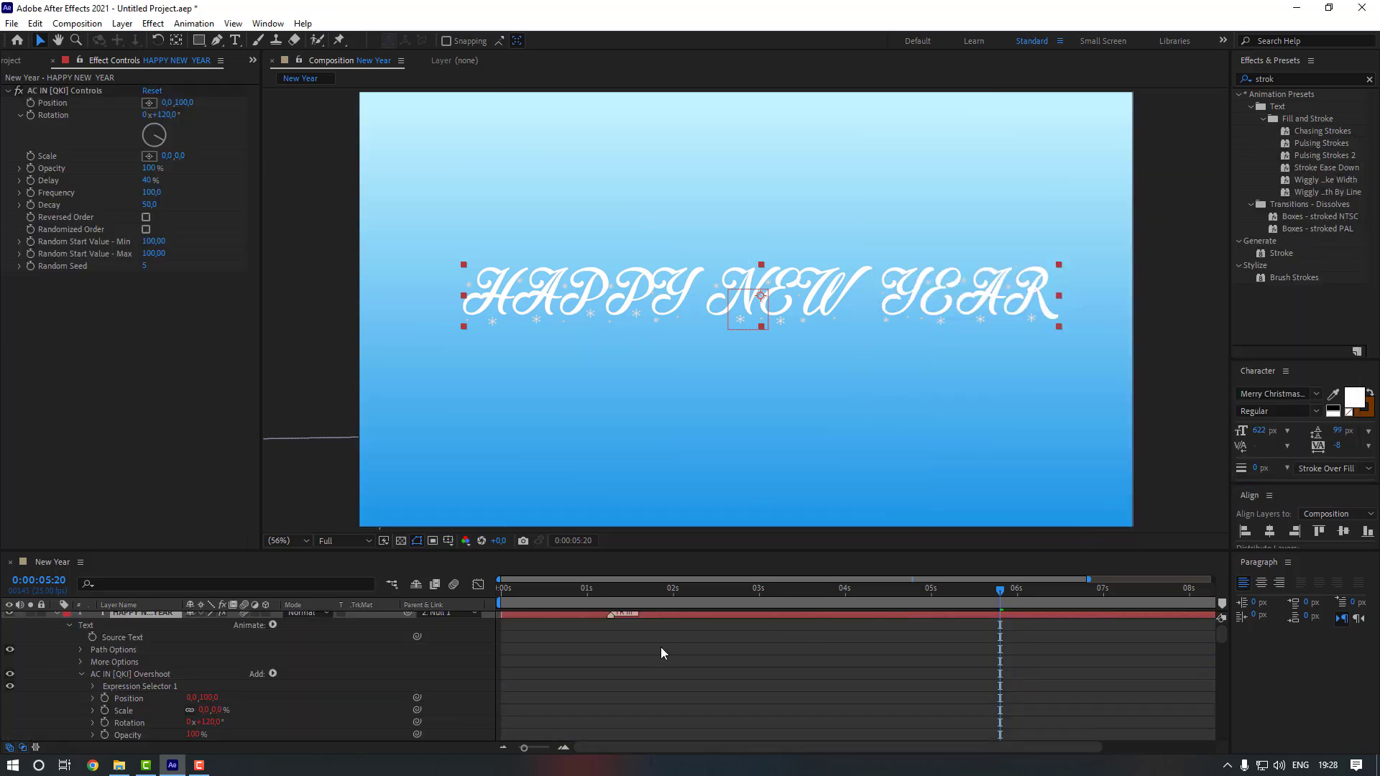
click(58, 618)
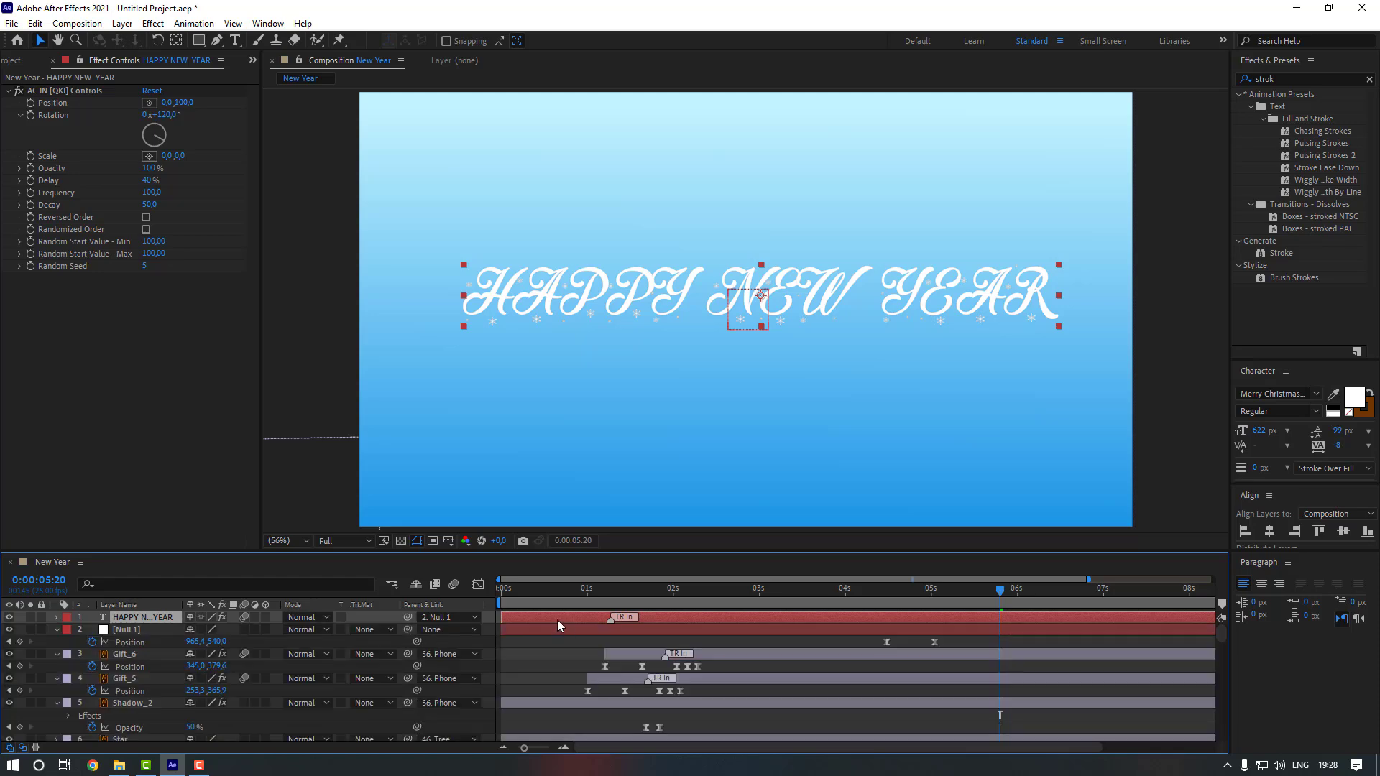
- Shift the HAPPY NEW YEAR layer to start just before Null 1's first position keyframe, and preview from 0:00:04:06
drag(553, 621, 866, 592)
click(864, 591)
key(space)
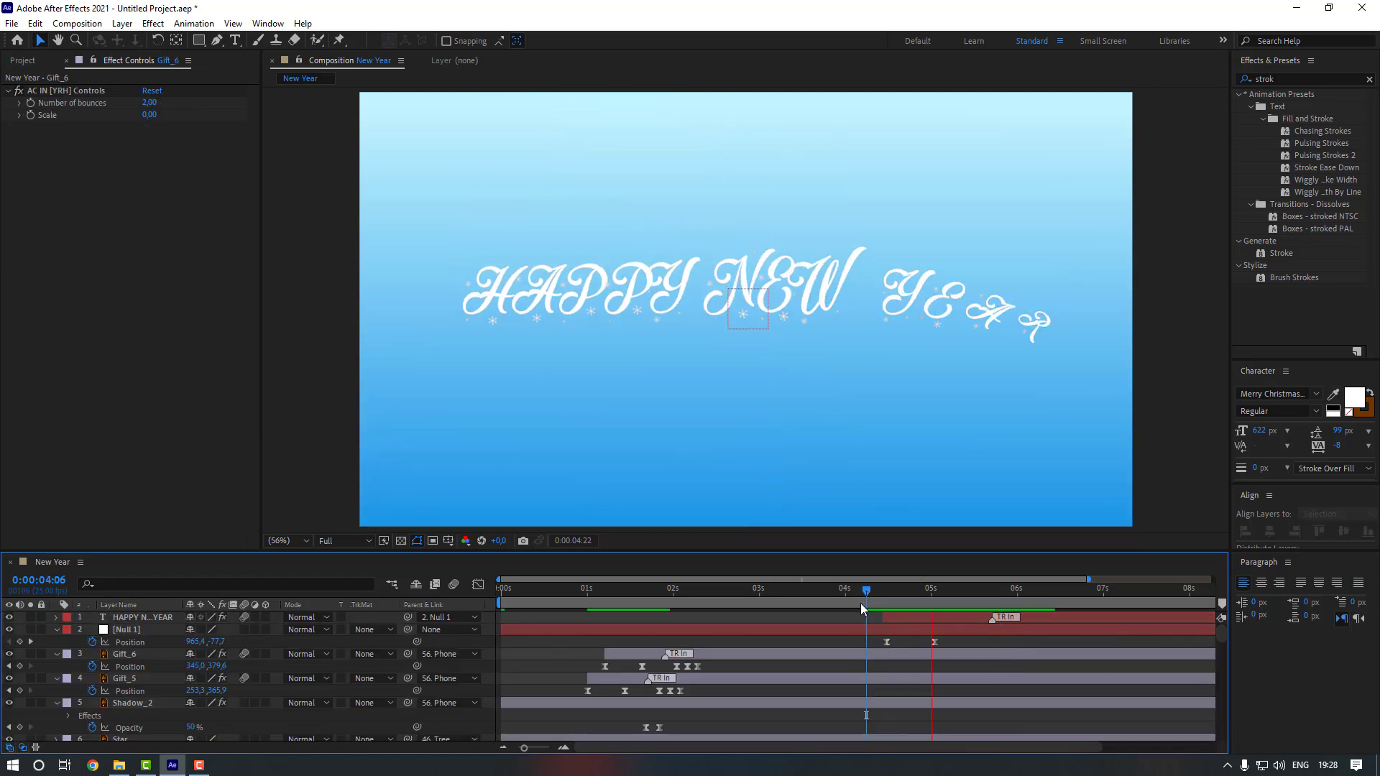
- Move the title's In transition marker a few frames later and preview the letter animation from 0:00:04:07
click(892, 619)
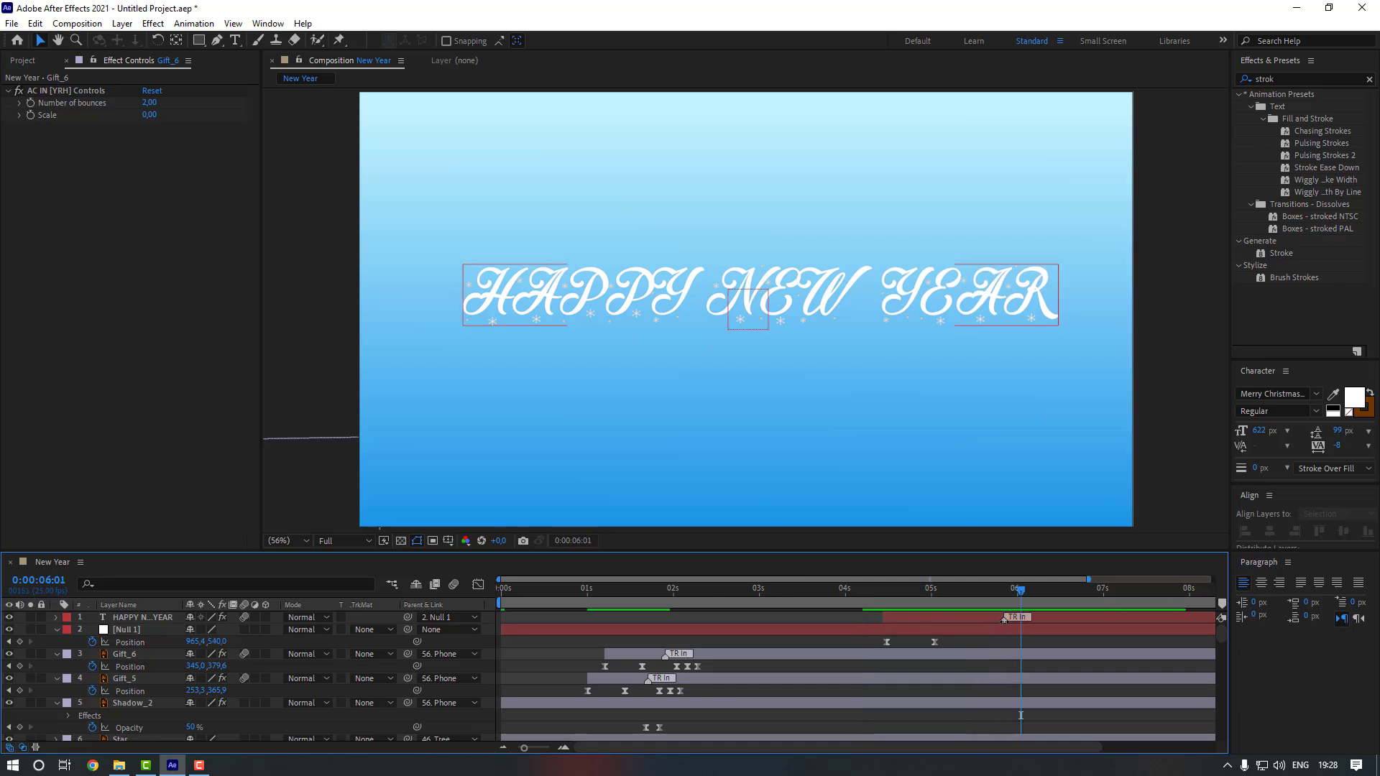
click(869, 592)
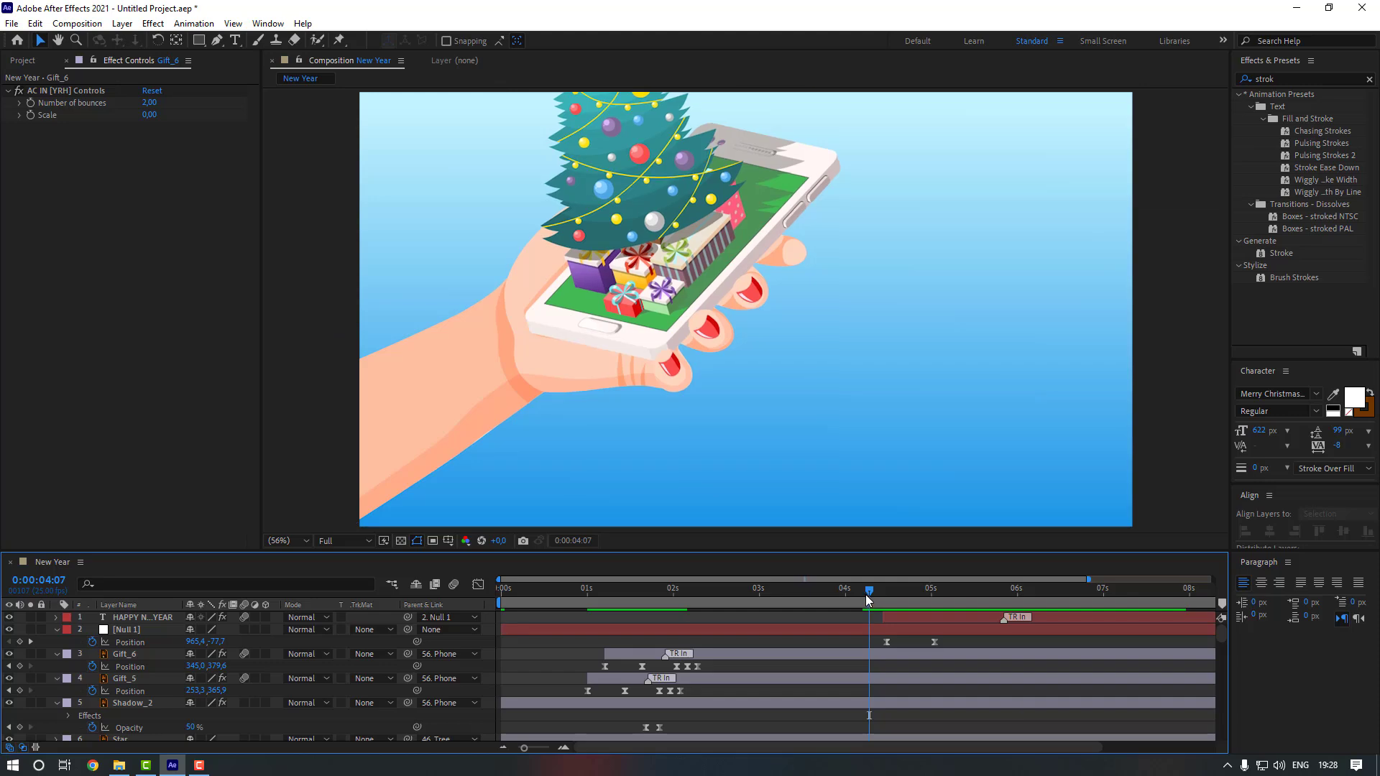
key(space)
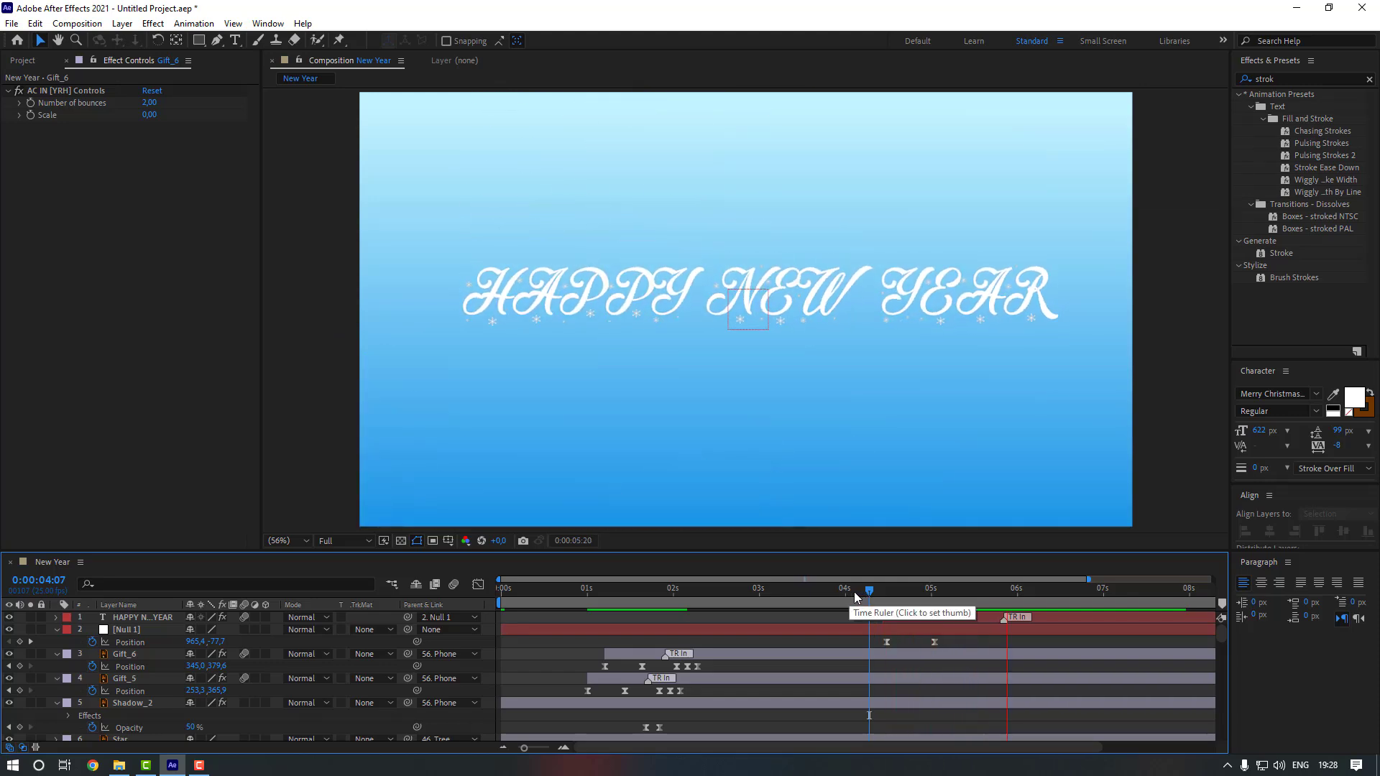
key(space)
- Open the New Year Tree composition and nest the New Year composition in it
click(22, 61)
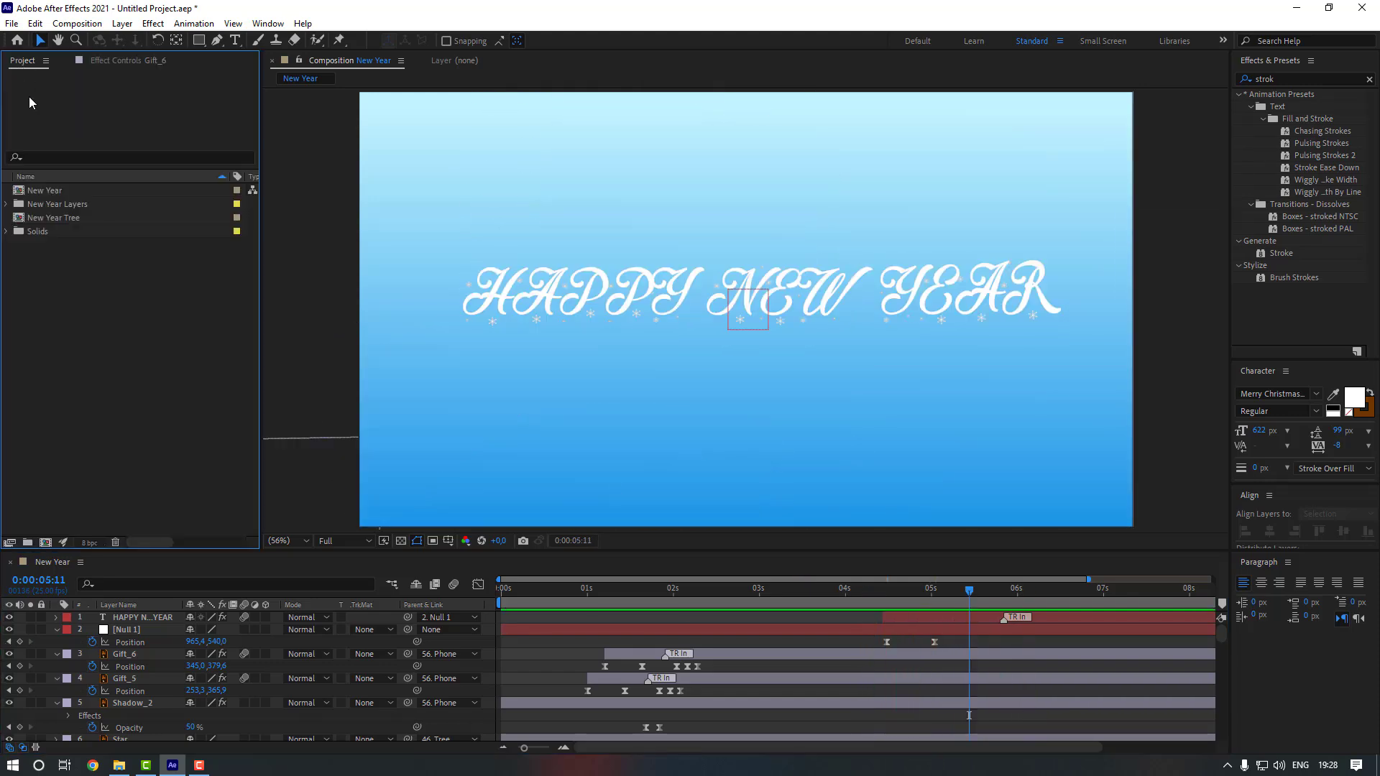
double_click(59, 220)
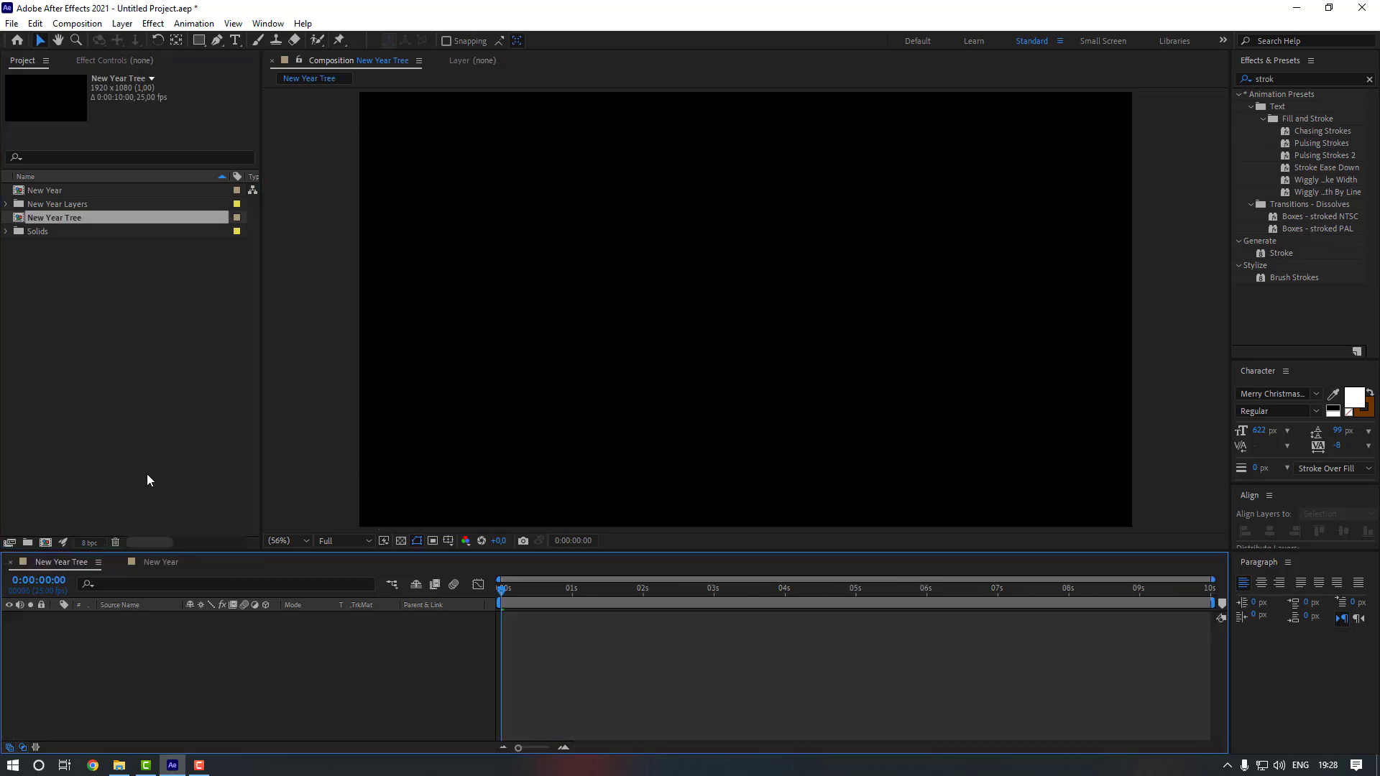
click(50, 191)
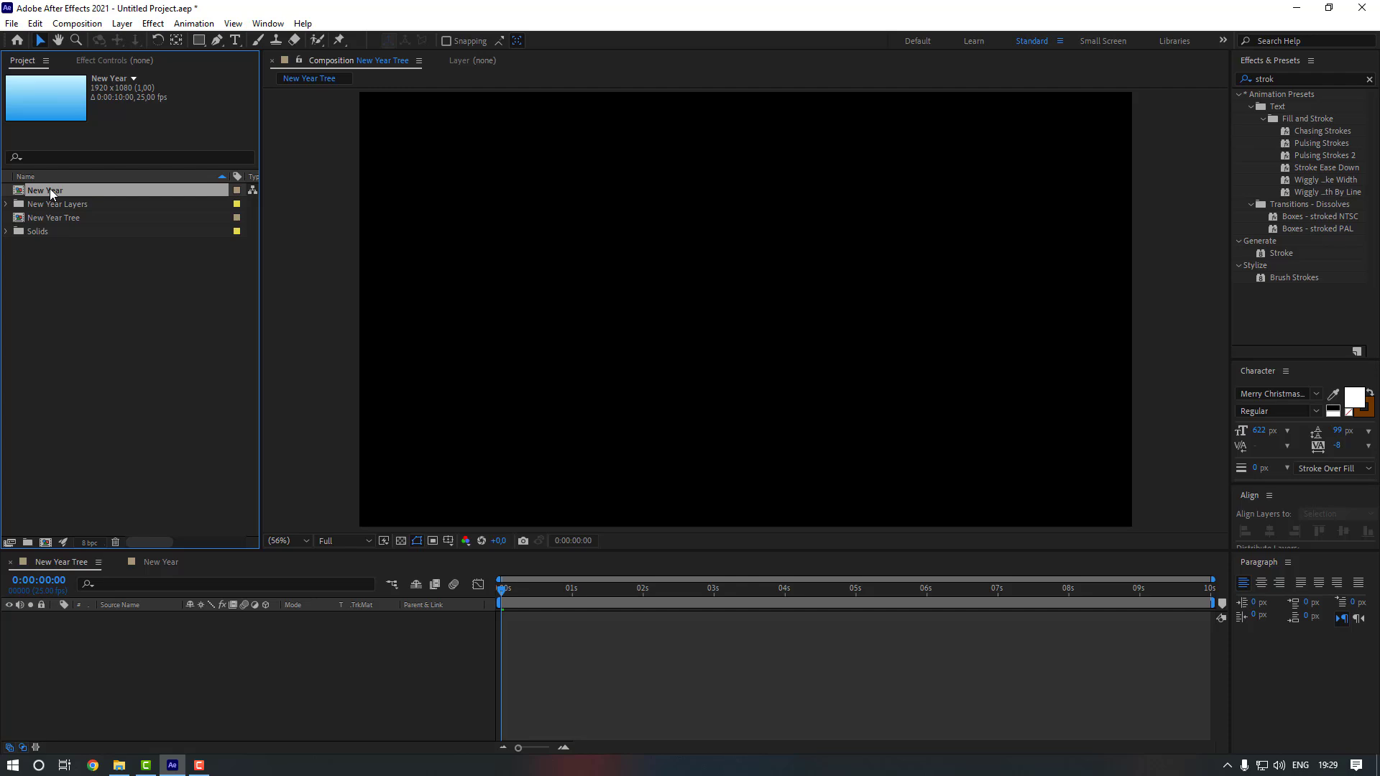
drag(49, 188, 153, 667)
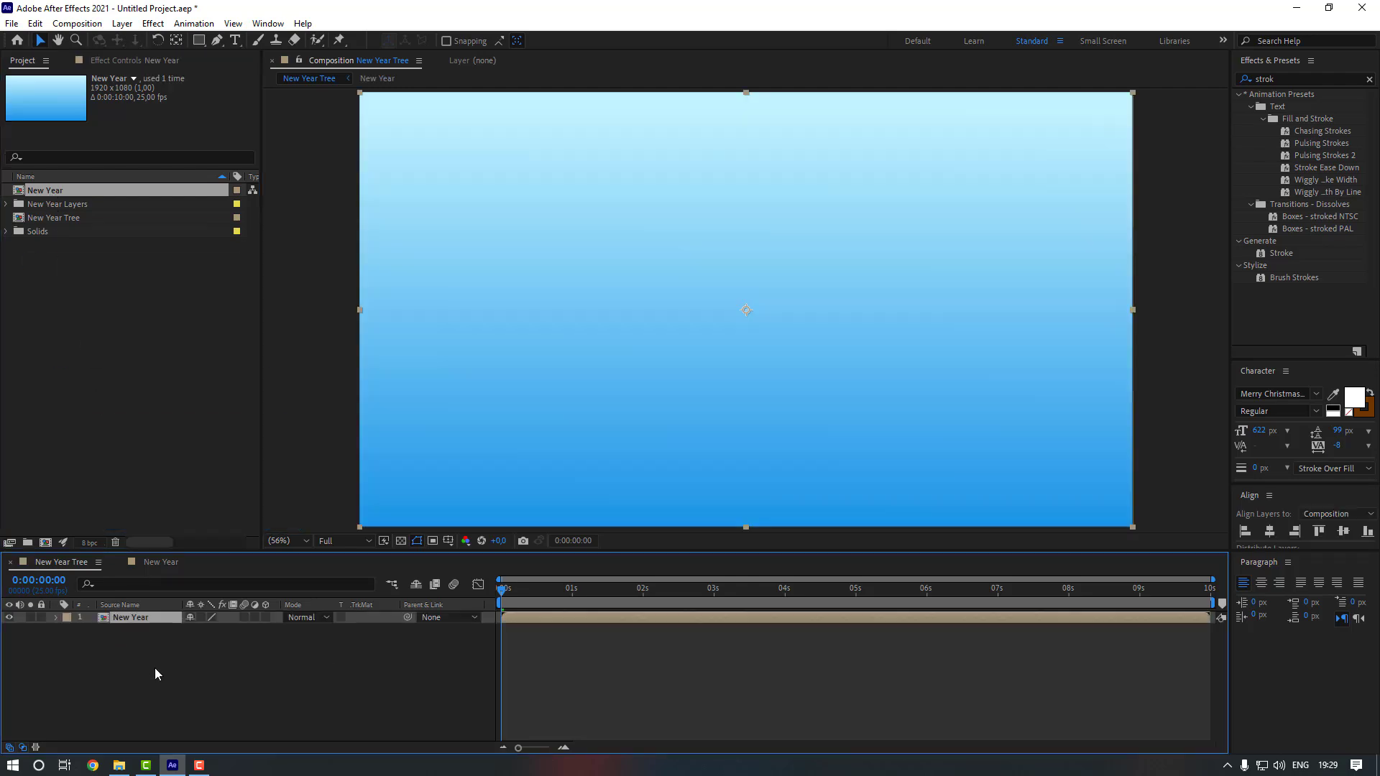
- Move the BG layer out of the New Year composition into New Year Tree, placing it beneath the nested New Year layer
click(159, 563)
scroll(137, 691, down, 15)
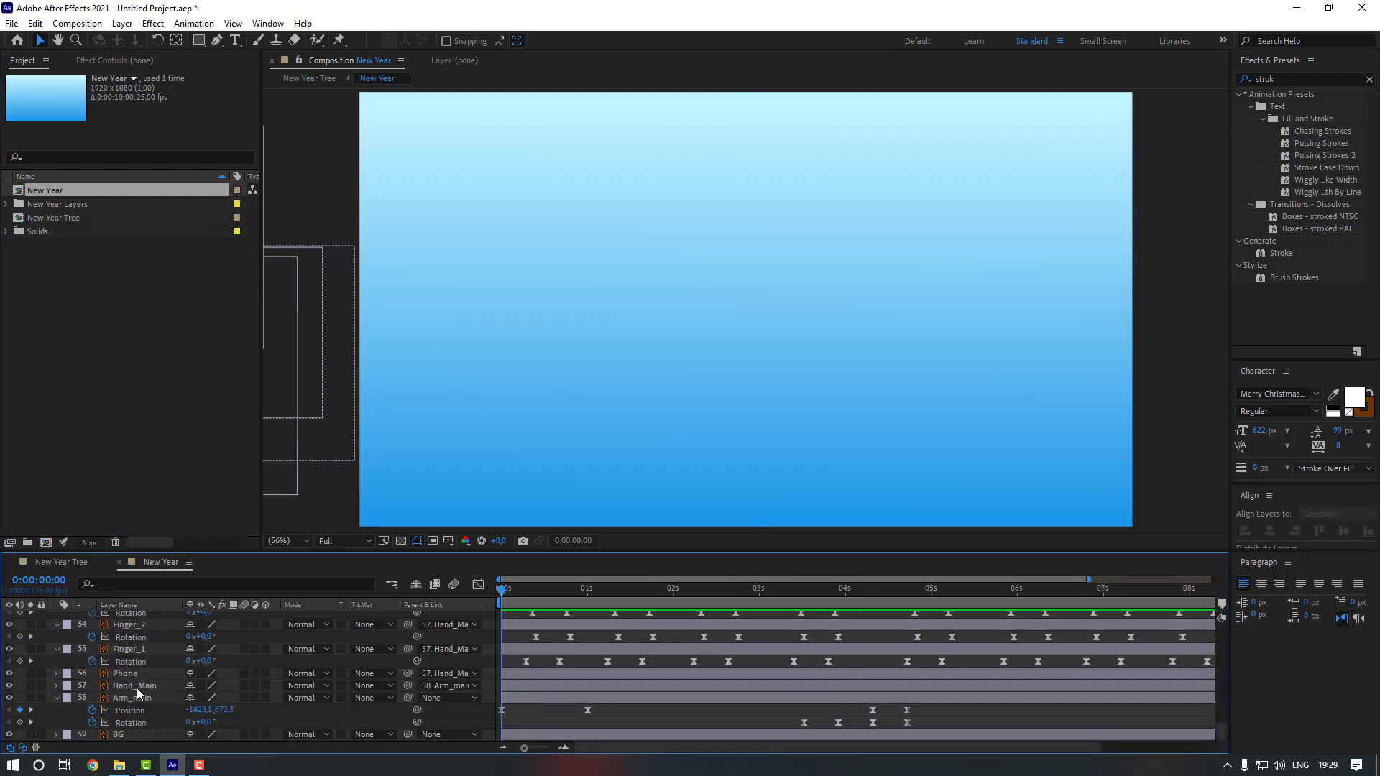
click(121, 736)
key(ctrl+x)
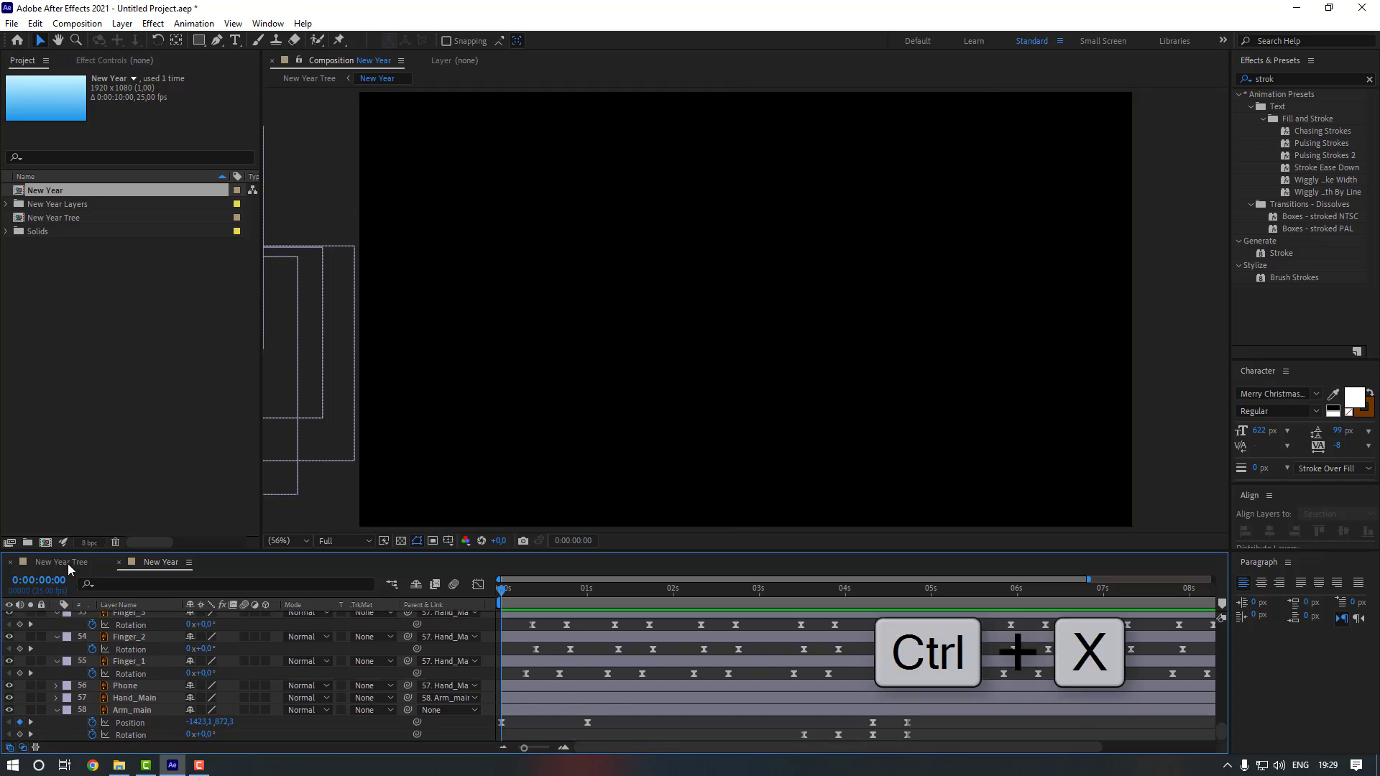
click(69, 567)
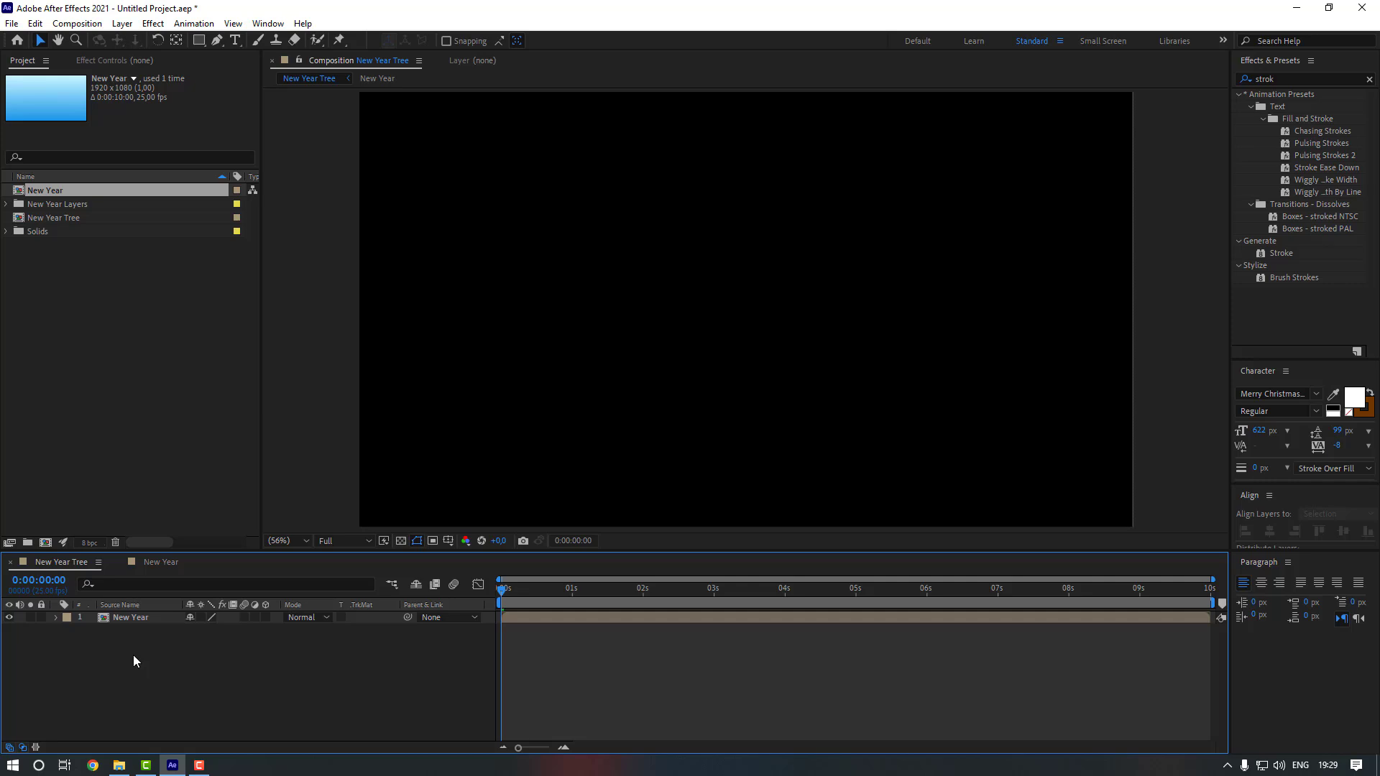
key(ctrl+v)
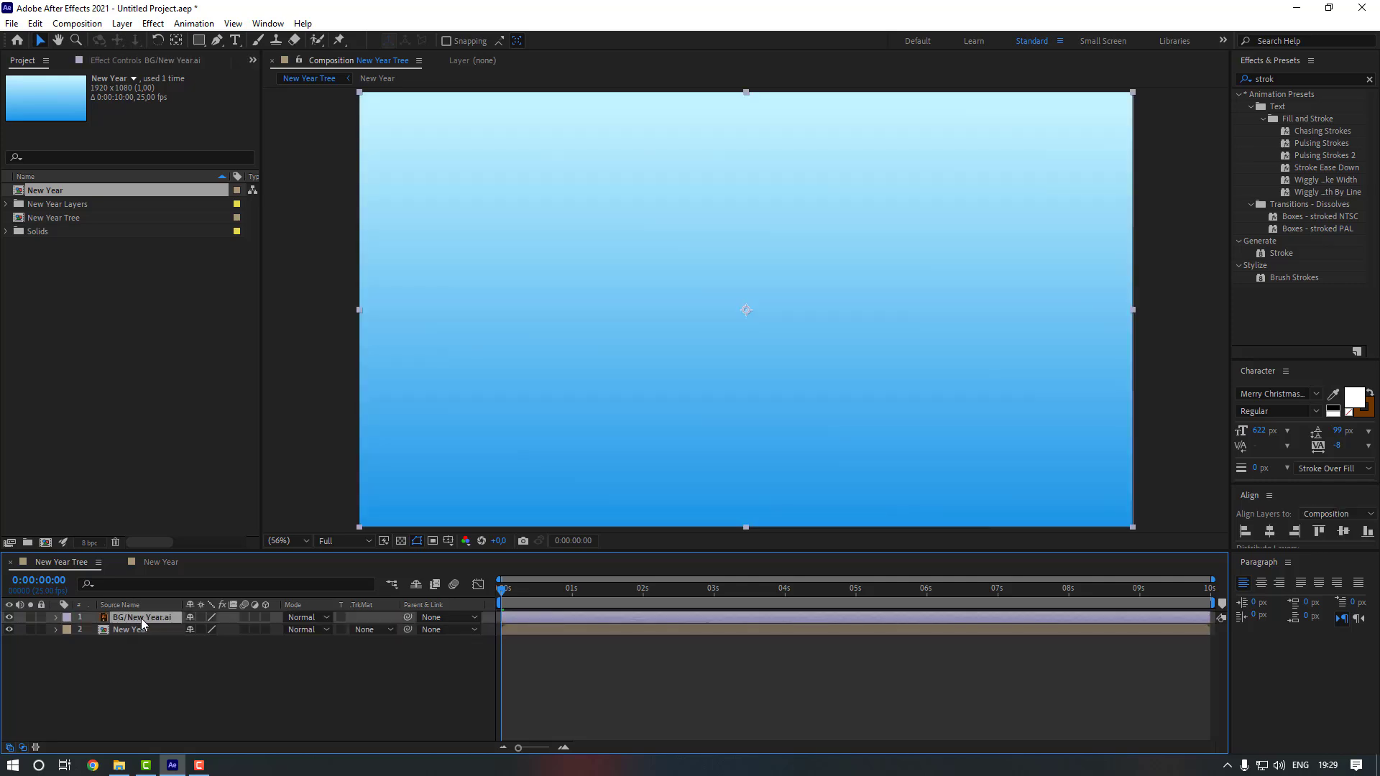
drag(141, 618, 144, 642)
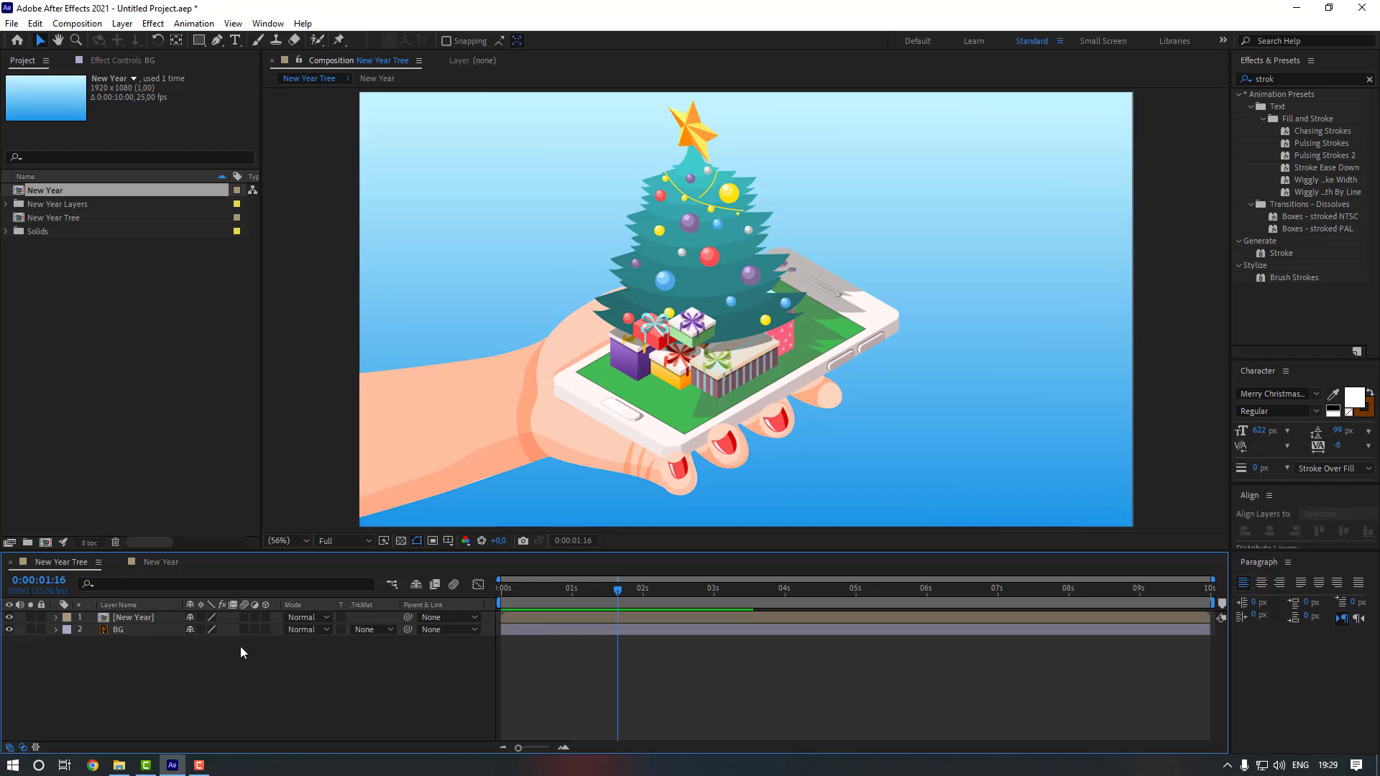
- Add a null object to New Year Tree and parent the New Year layer to it
right_click(325, 421)
mouse_move(427, 421)
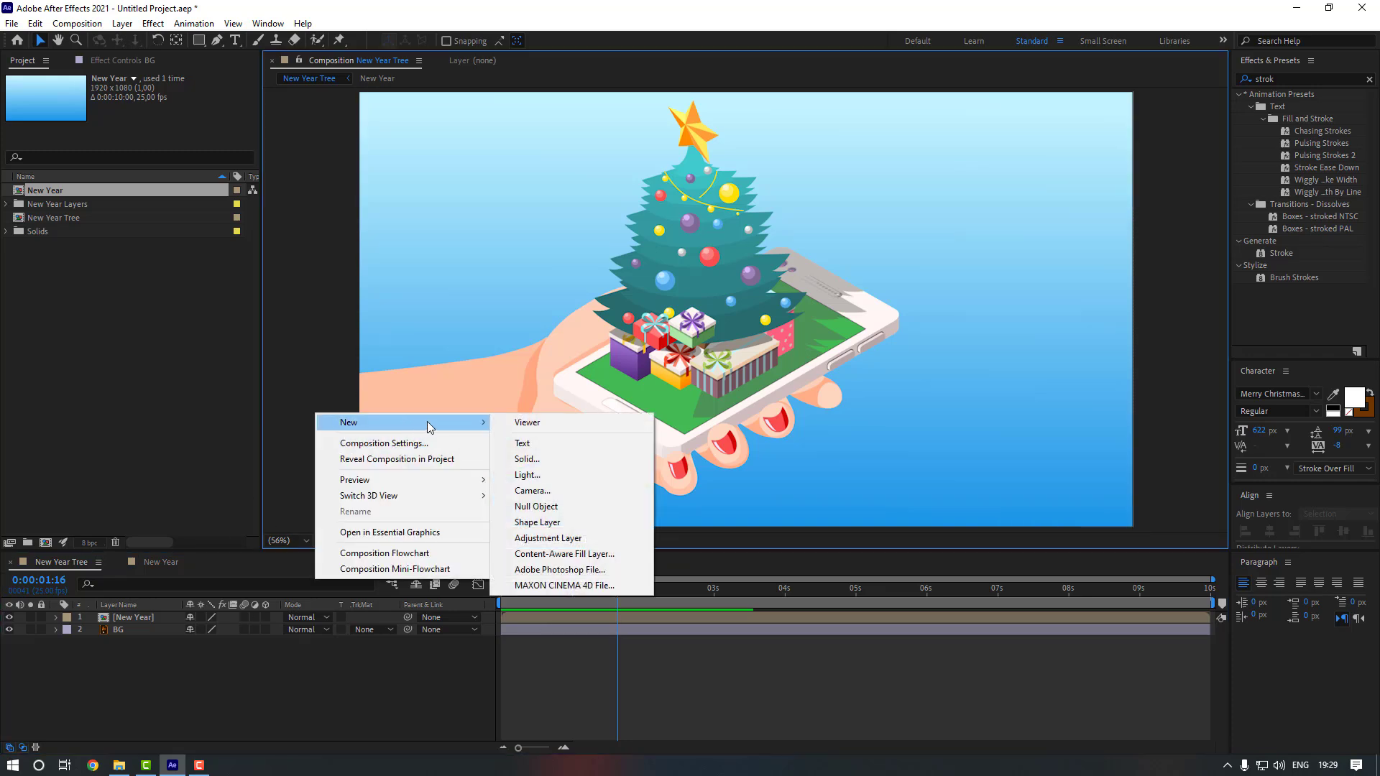
click(567, 507)
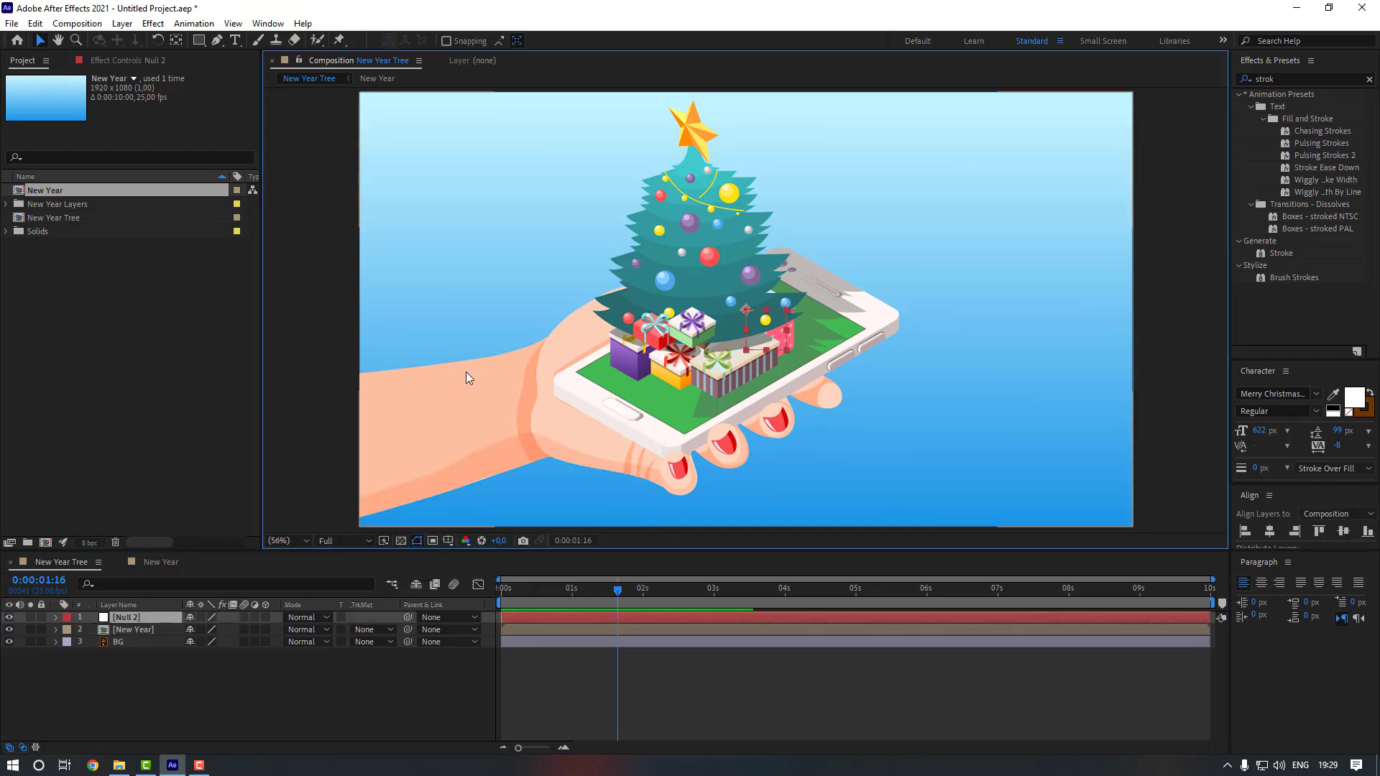
click(148, 629)
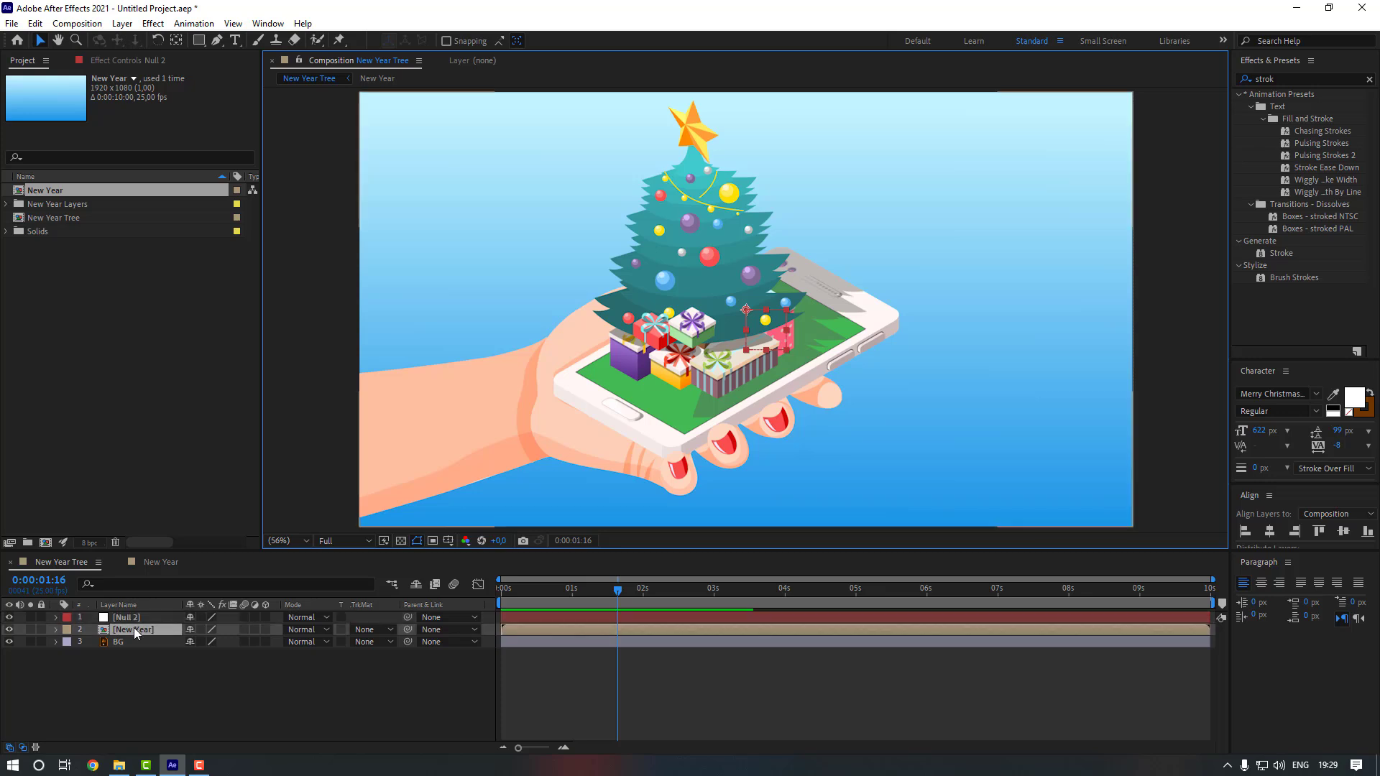
drag(408, 629, 147, 618)
- Rename the new null layer as Controller_2
click(144, 618)
key(Return)
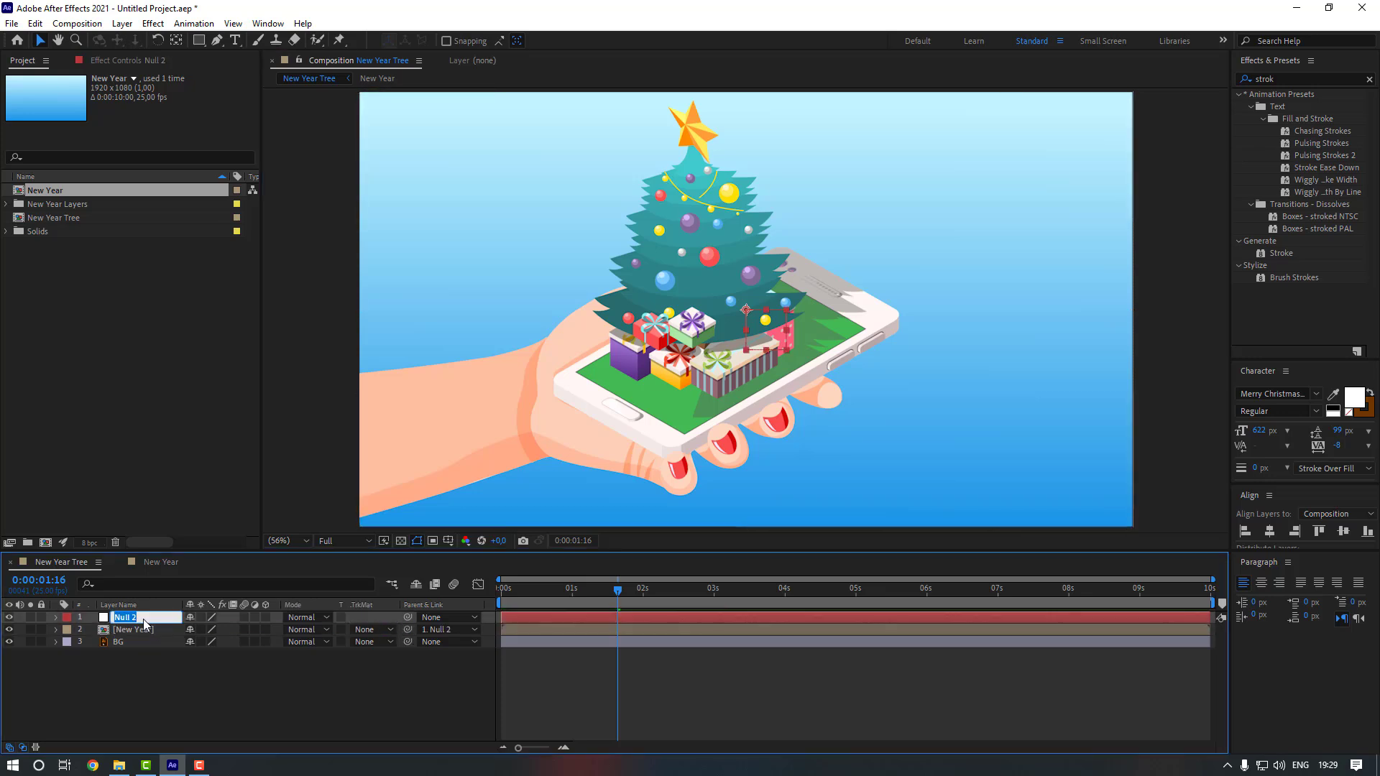
text(Controller_2)
key(Return)
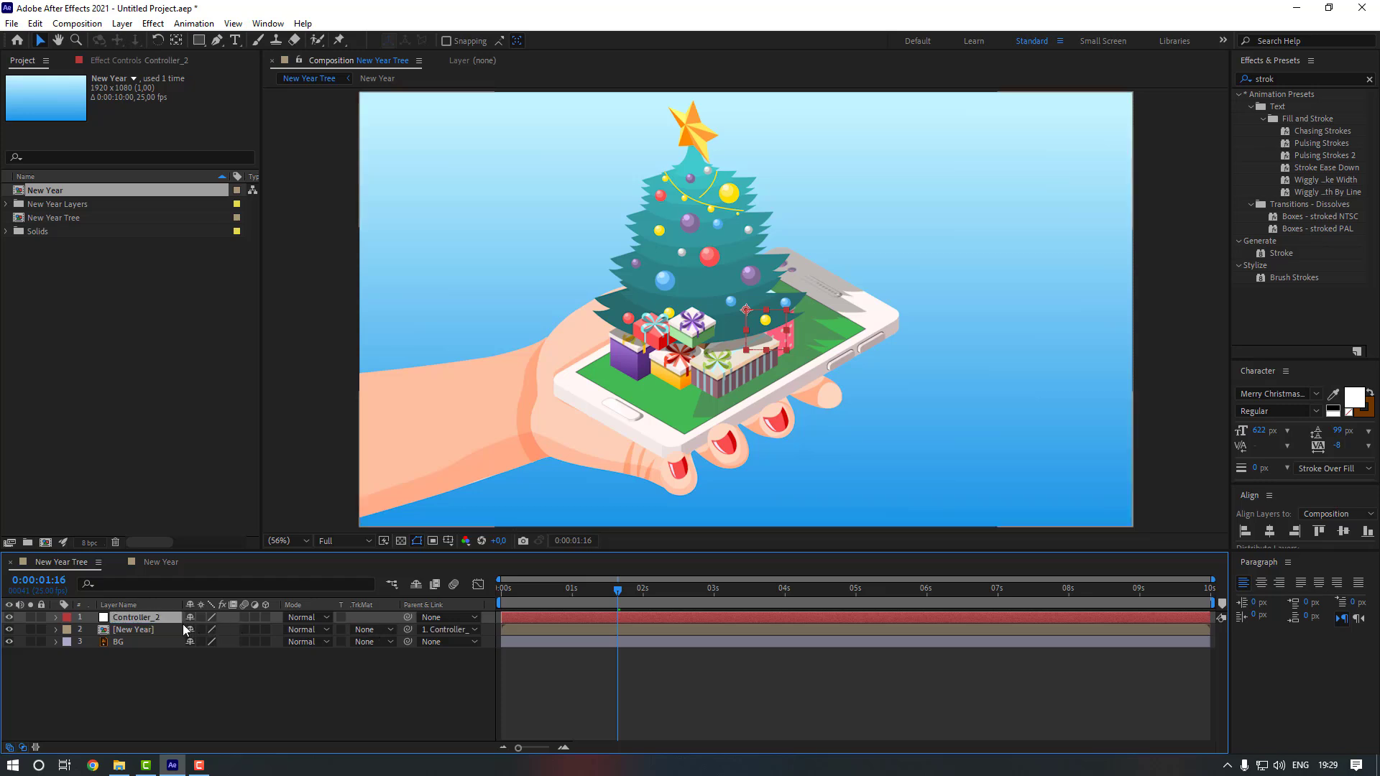
- Keyframe Controller_2's Position at -442, 540 at 0:00:01:16 and 910, 540 at 0:00:02:01, sliding the scene into frame
key(p)
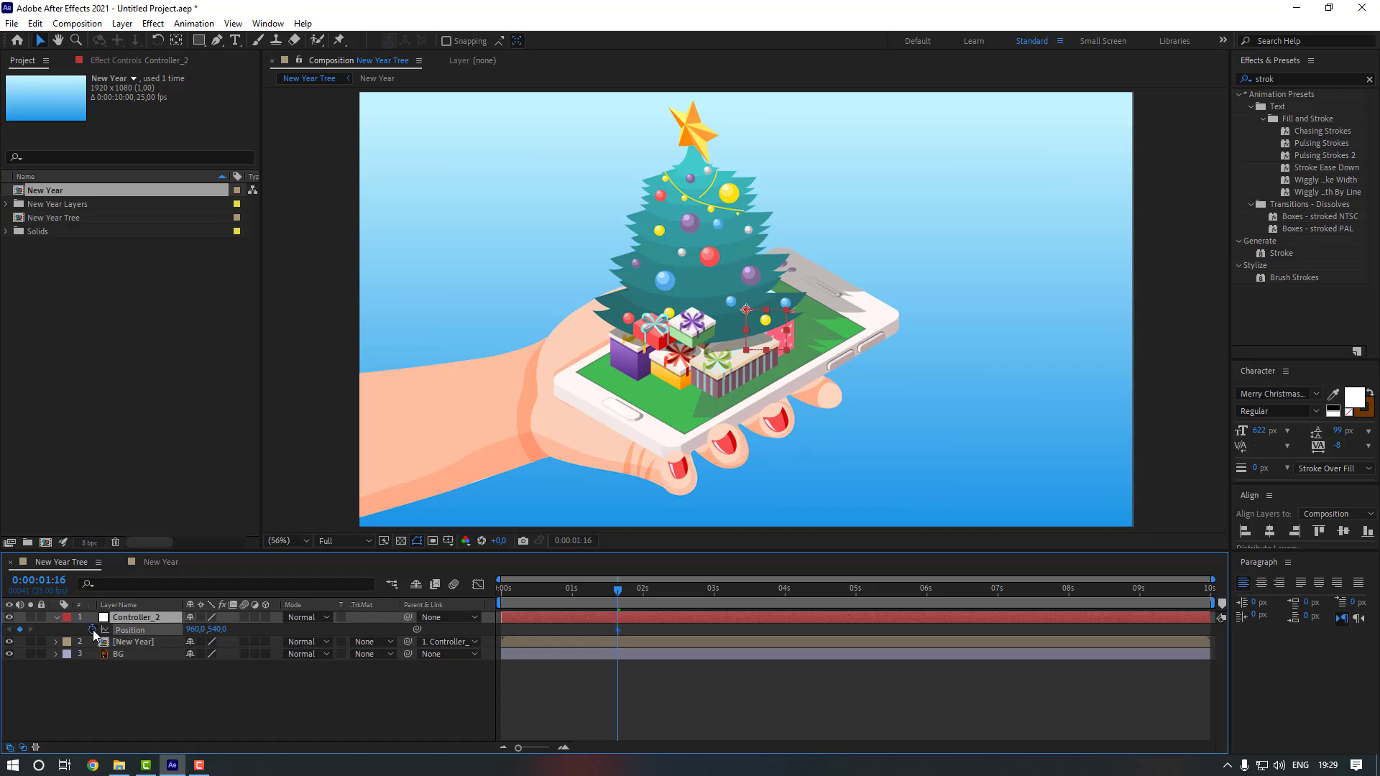
drag(201, 635, 29, 635)
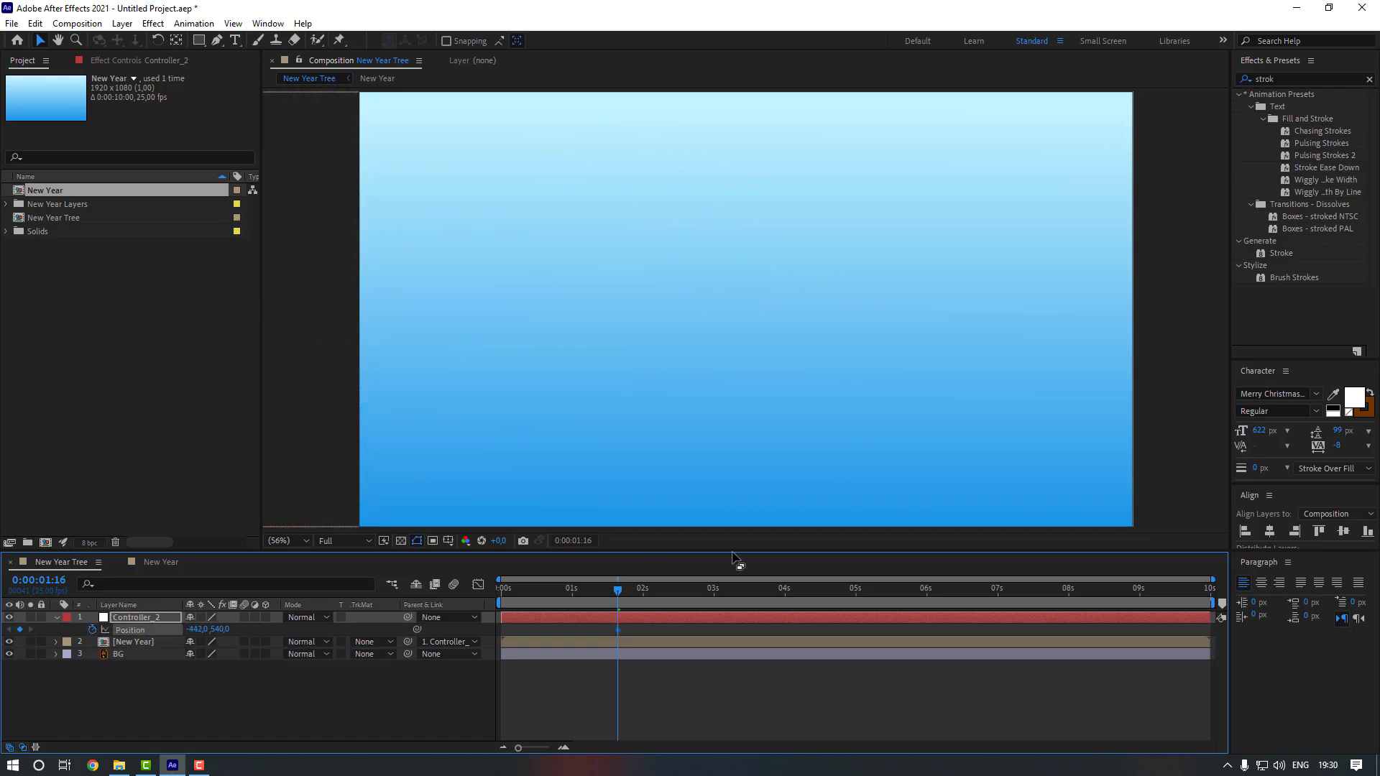
key(shift+Page_Down)
click(1269, 530)
- Apply Easy Ease to Controller_2's position keyframes and extend the last one to about 0:00:02:11
click(645, 632)
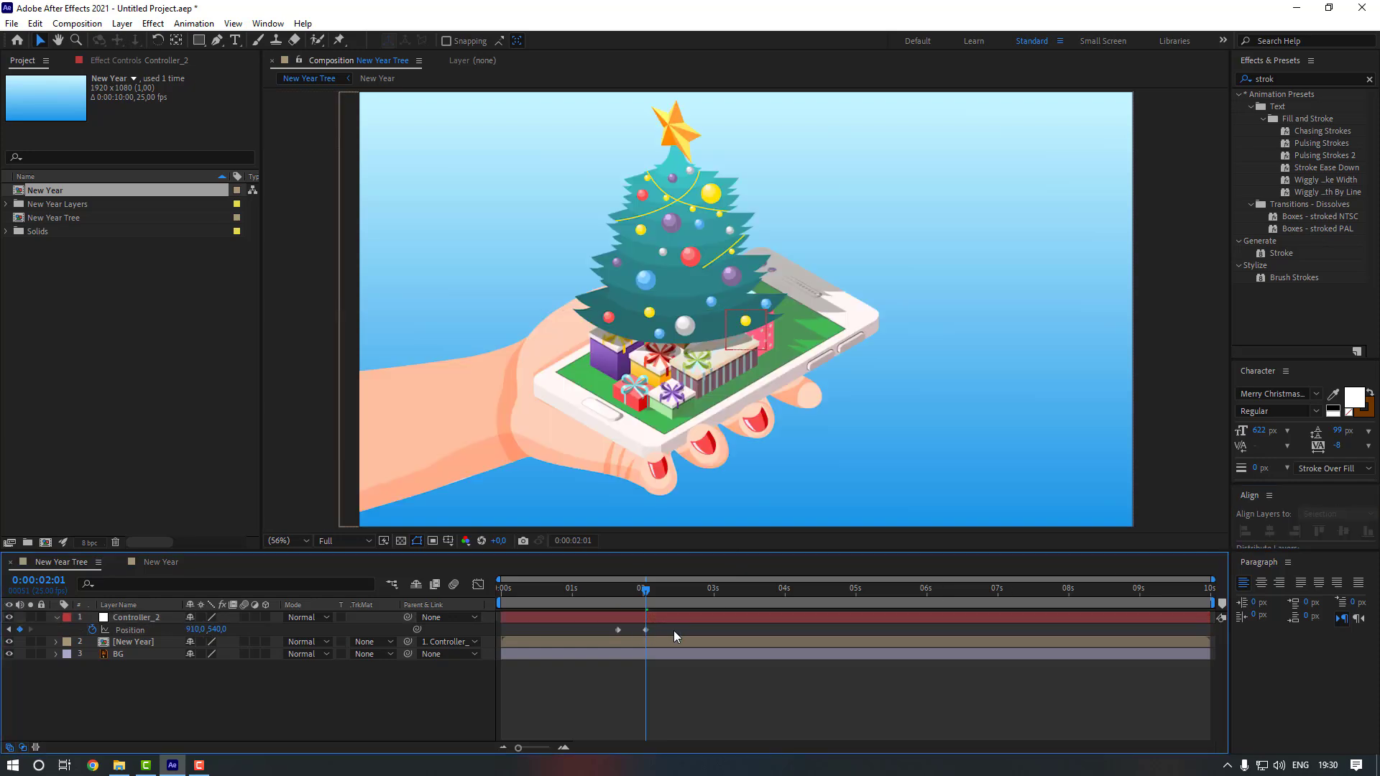
right_click(646, 632)
mouse_move(763, 630)
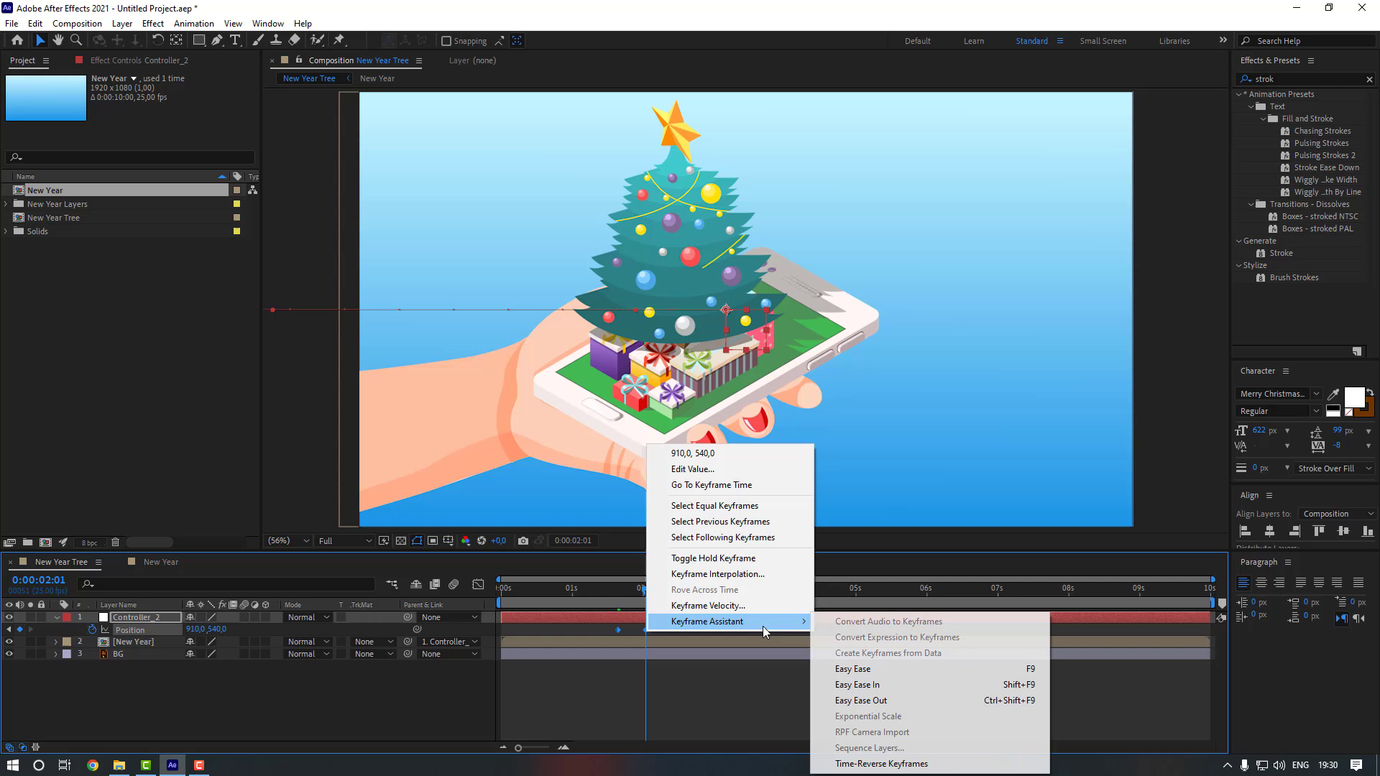
click(856, 669)
drag(647, 631, 675, 631)
- Lengthen the easing into Controller_2's last position keyframe in the Graph Editor
click(478, 584)
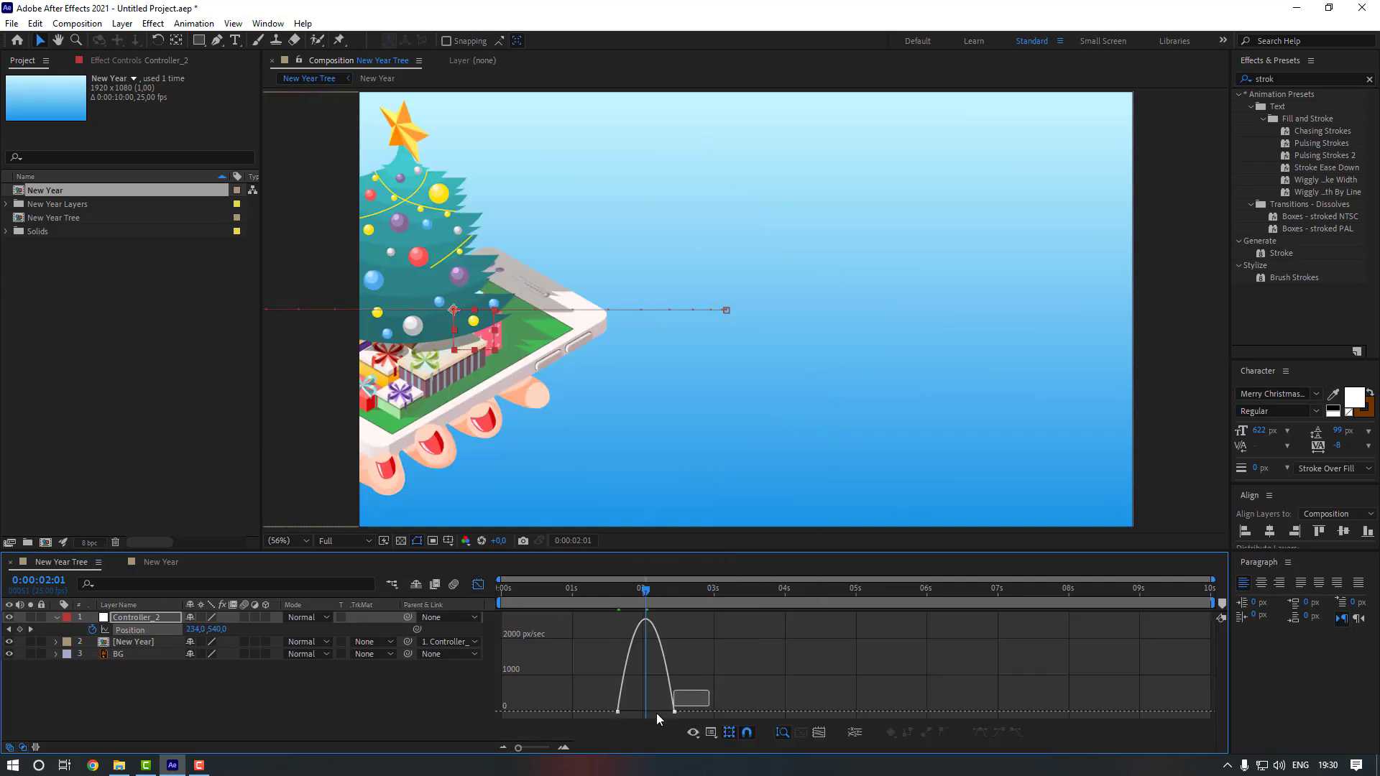
drag(656, 714, 621, 715)
click(478, 585)
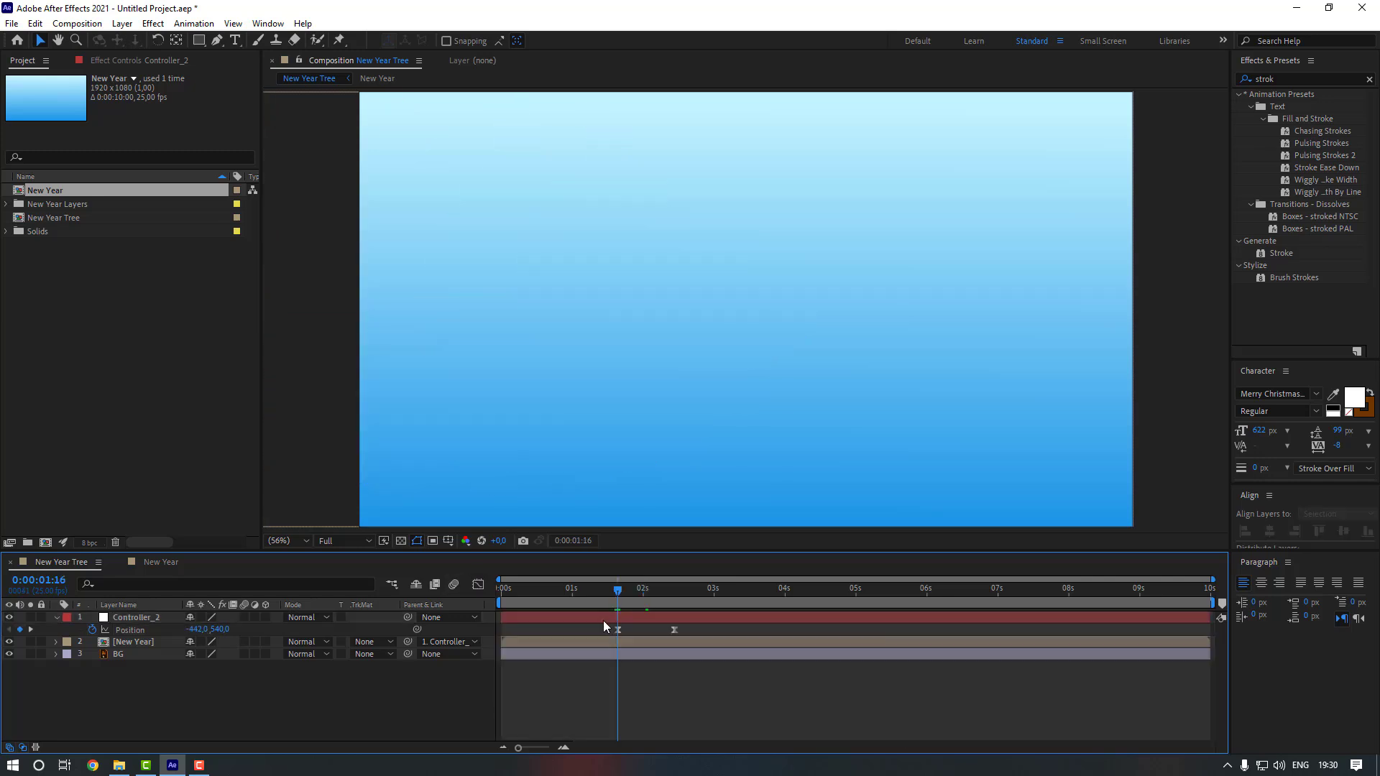
- Shift the New Year layer to start at Controller_2's first position keyframe, and return the current time to 0:00:01:06
click(575, 642)
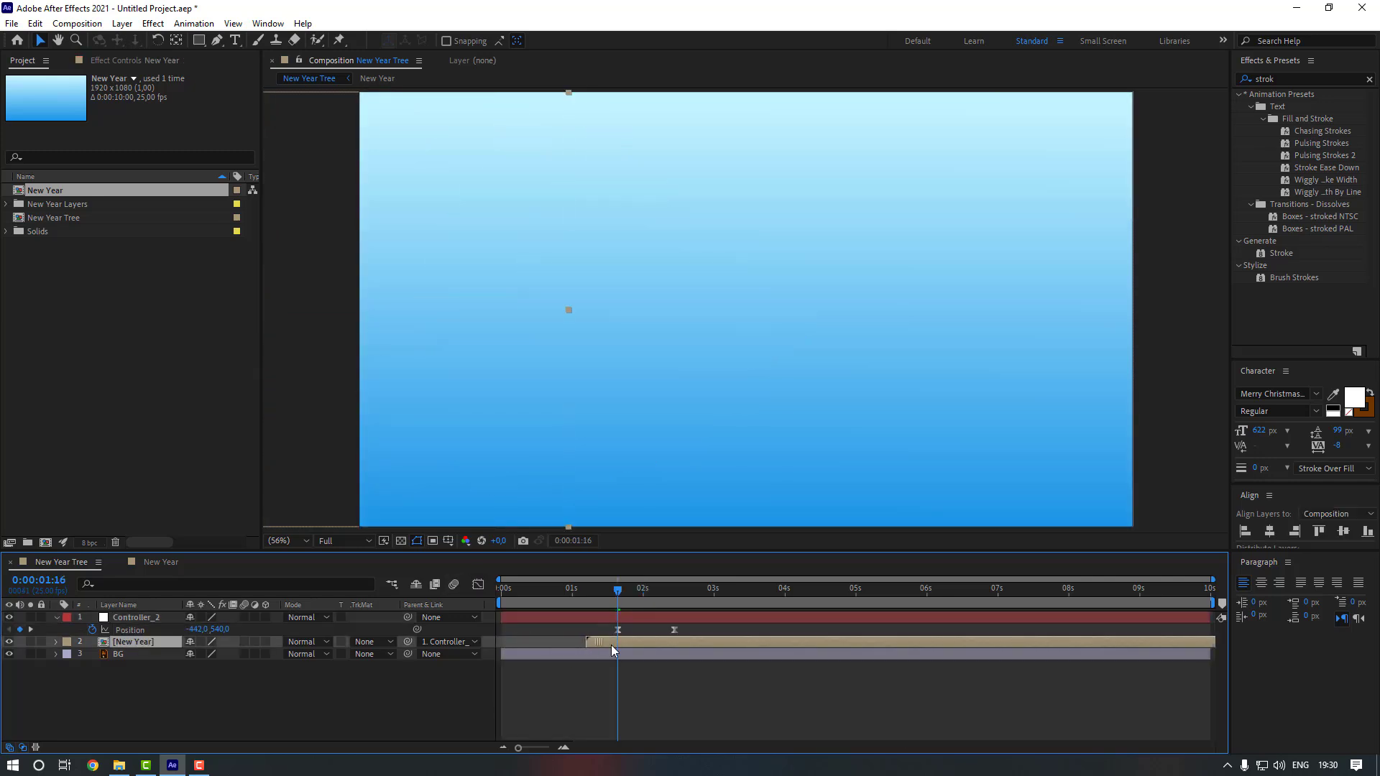
drag(627, 645, 628, 645)
click(624, 629)
drag(607, 592, 589, 589)
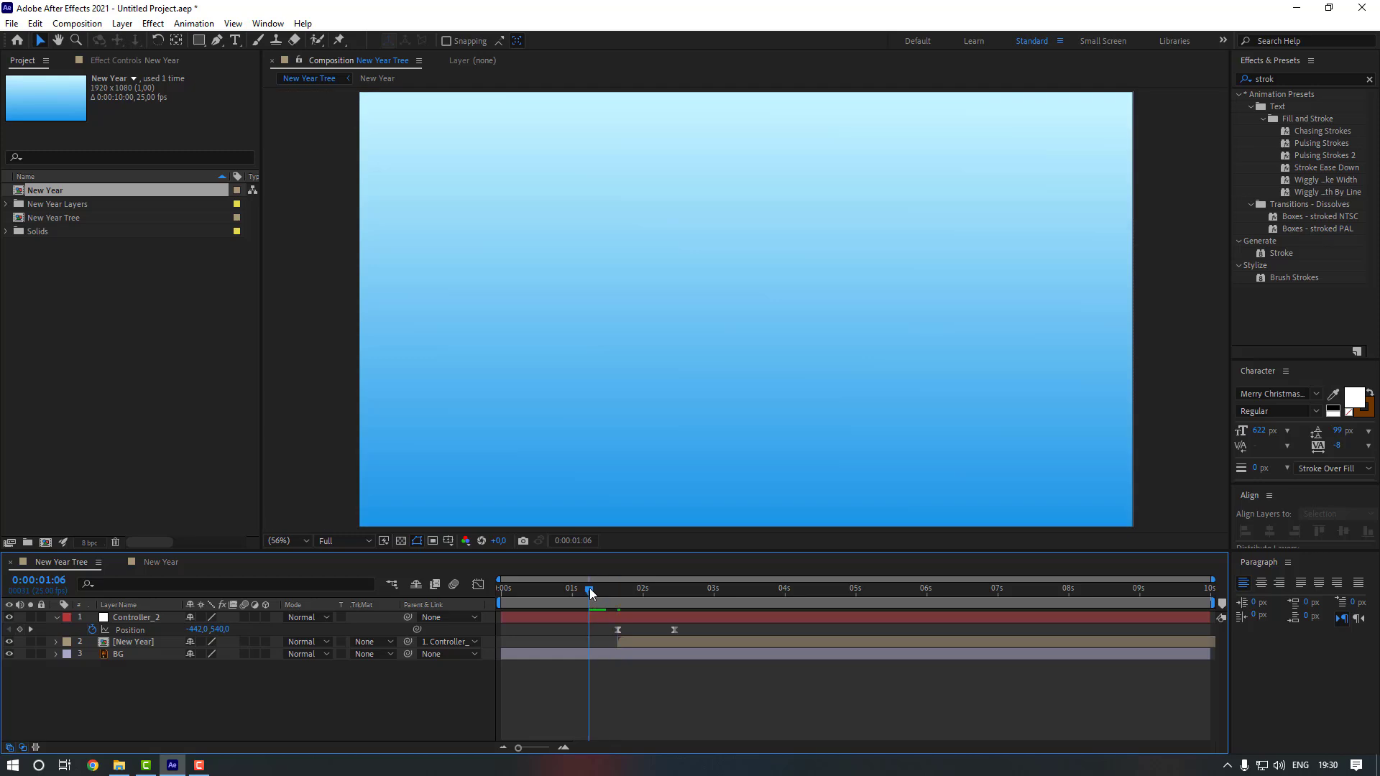
- Preview the slide-in and shift the New Year layer to start at about 0:00:01:21
key(space)
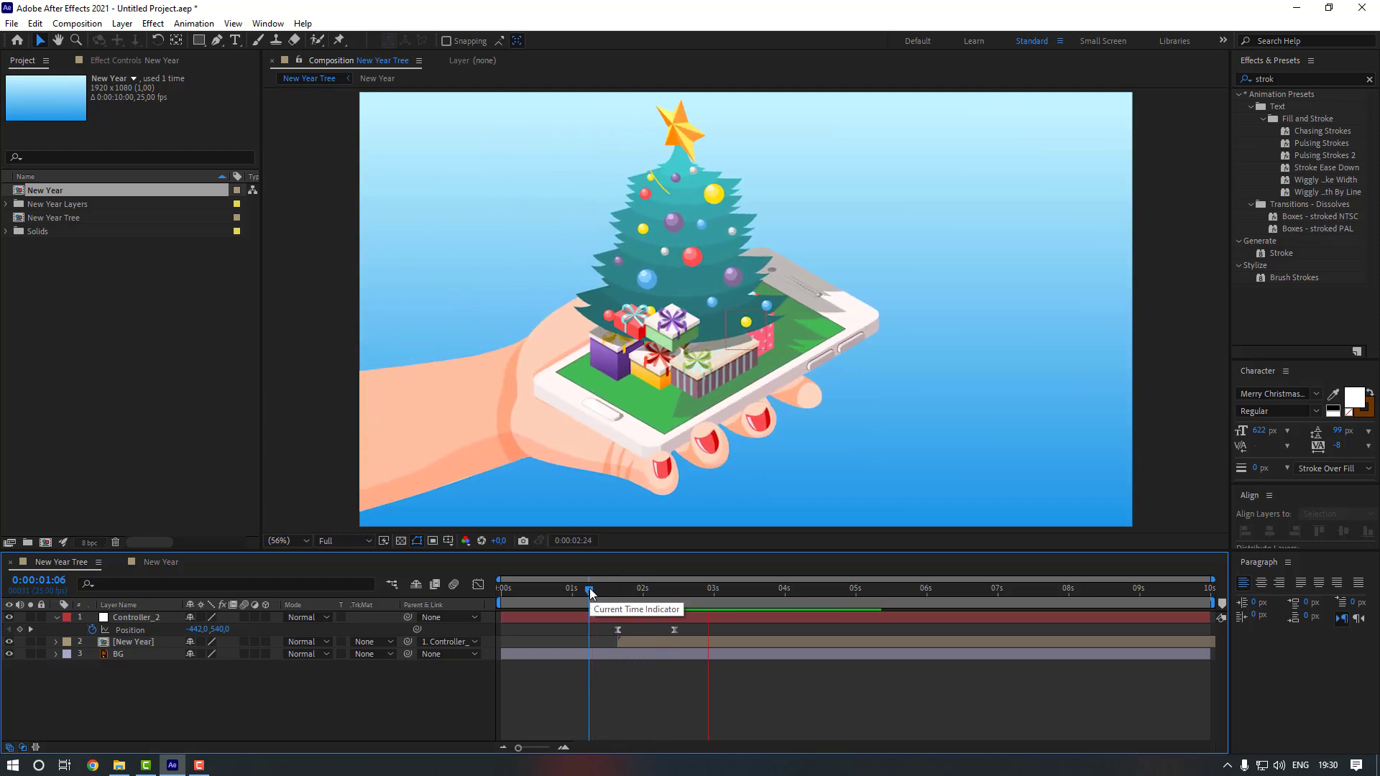
drag(624, 639, 650, 596)
click(627, 592)
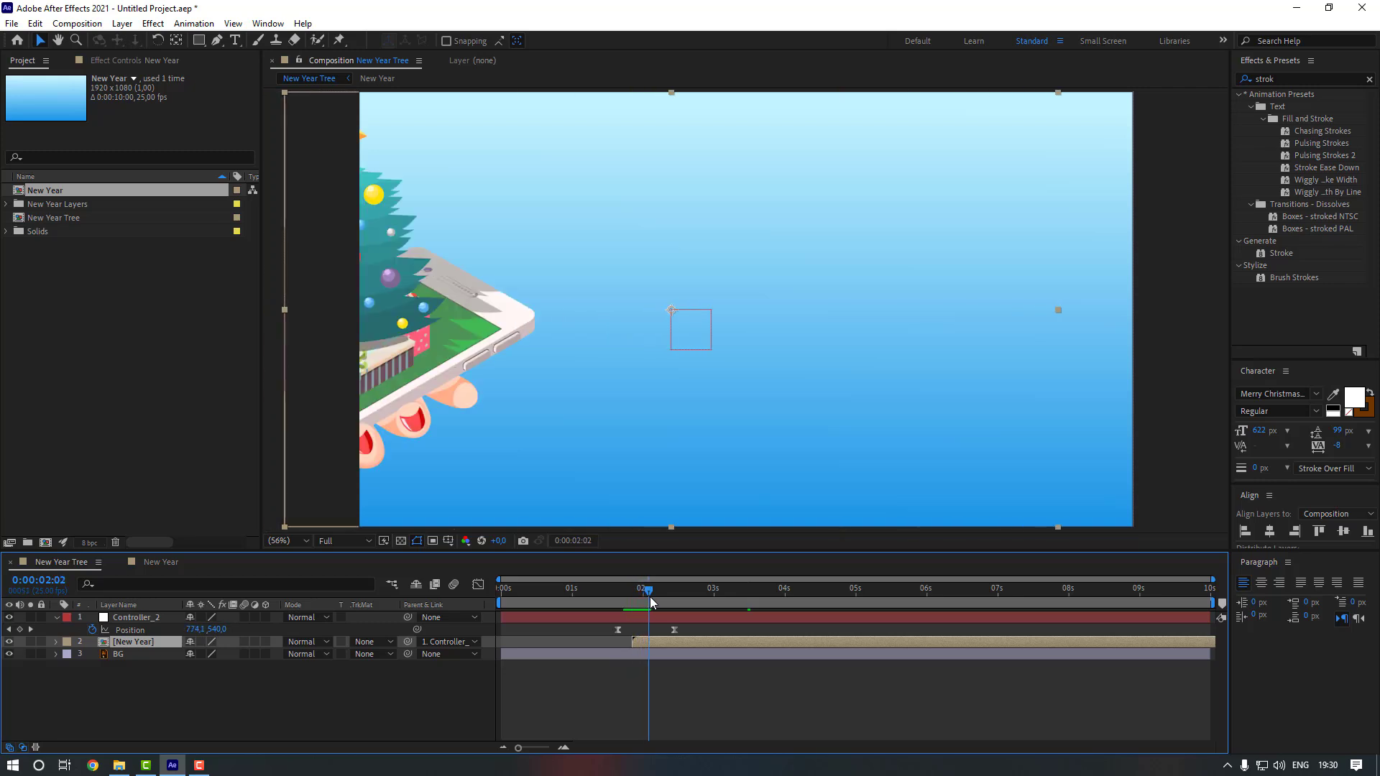
- Check the arm's entrance in the New Year composition, then shift the New Year layer in New Year Tree to start at about 0:00:02:13
click(156, 563)
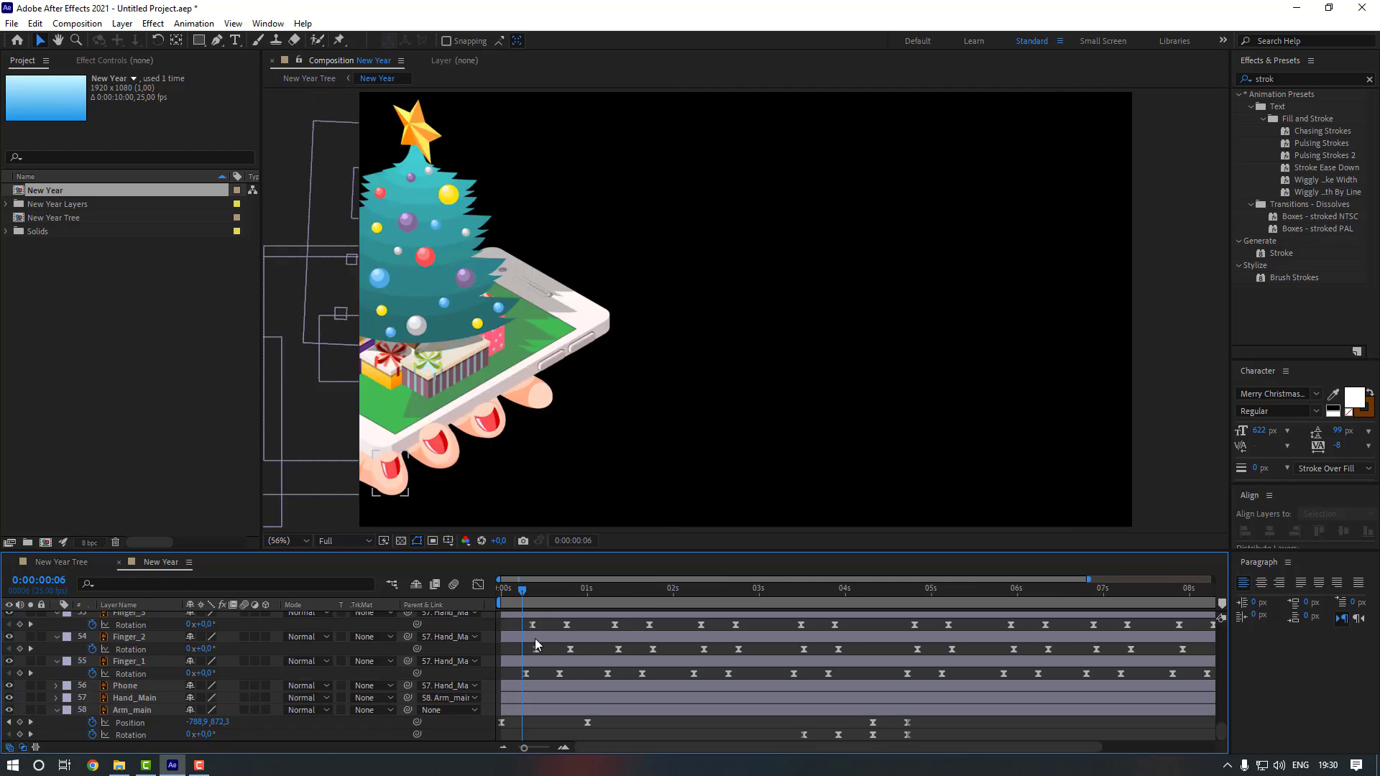
click(514, 593)
drag(514, 592, 588, 606)
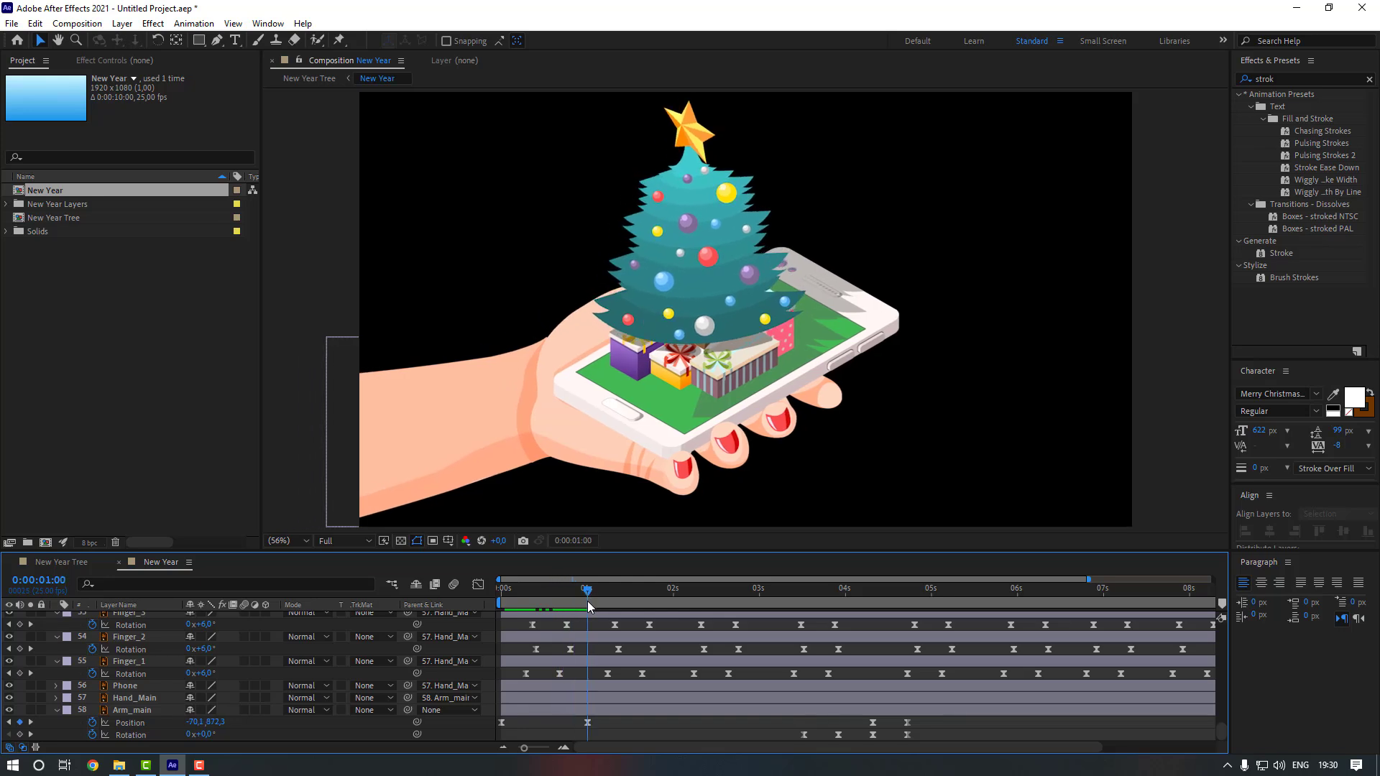
click(56, 565)
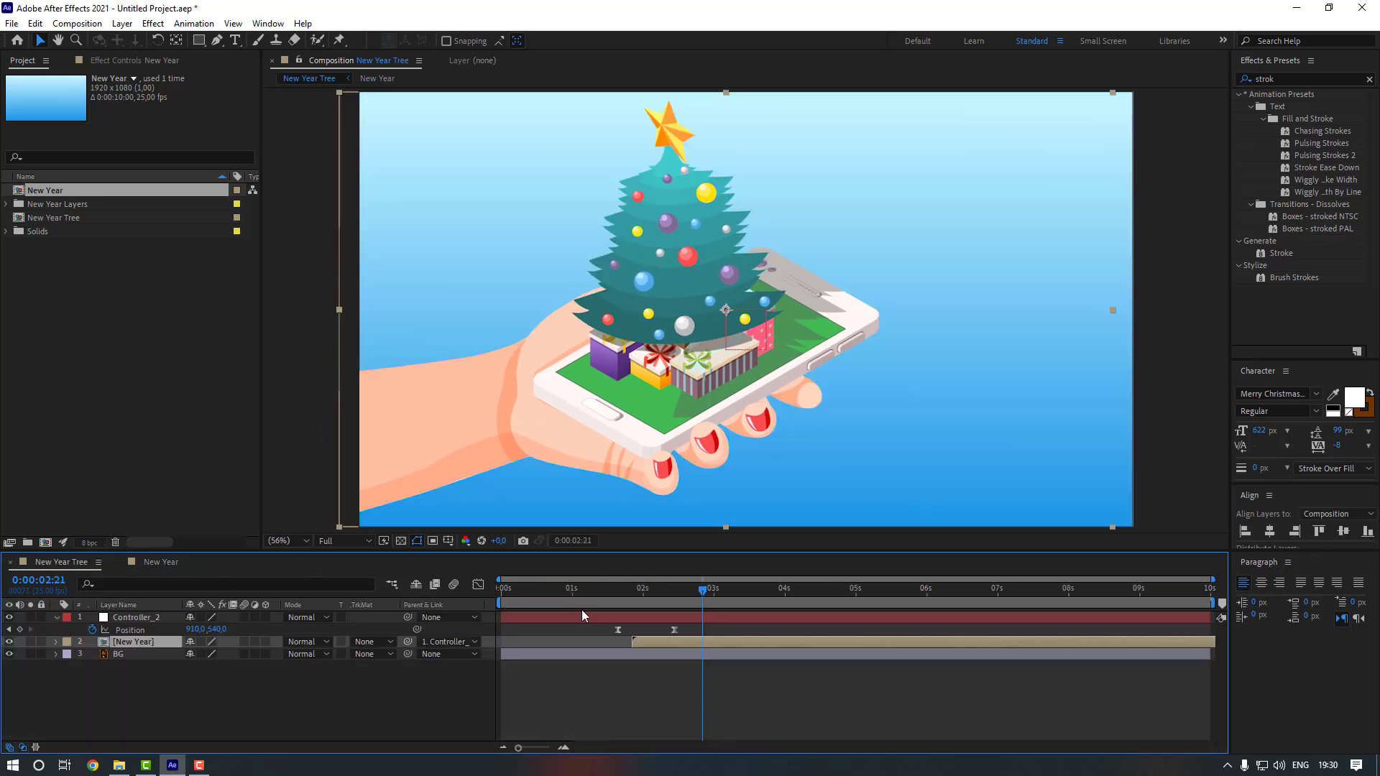
drag(650, 641, 684, 641)
click(672, 641)
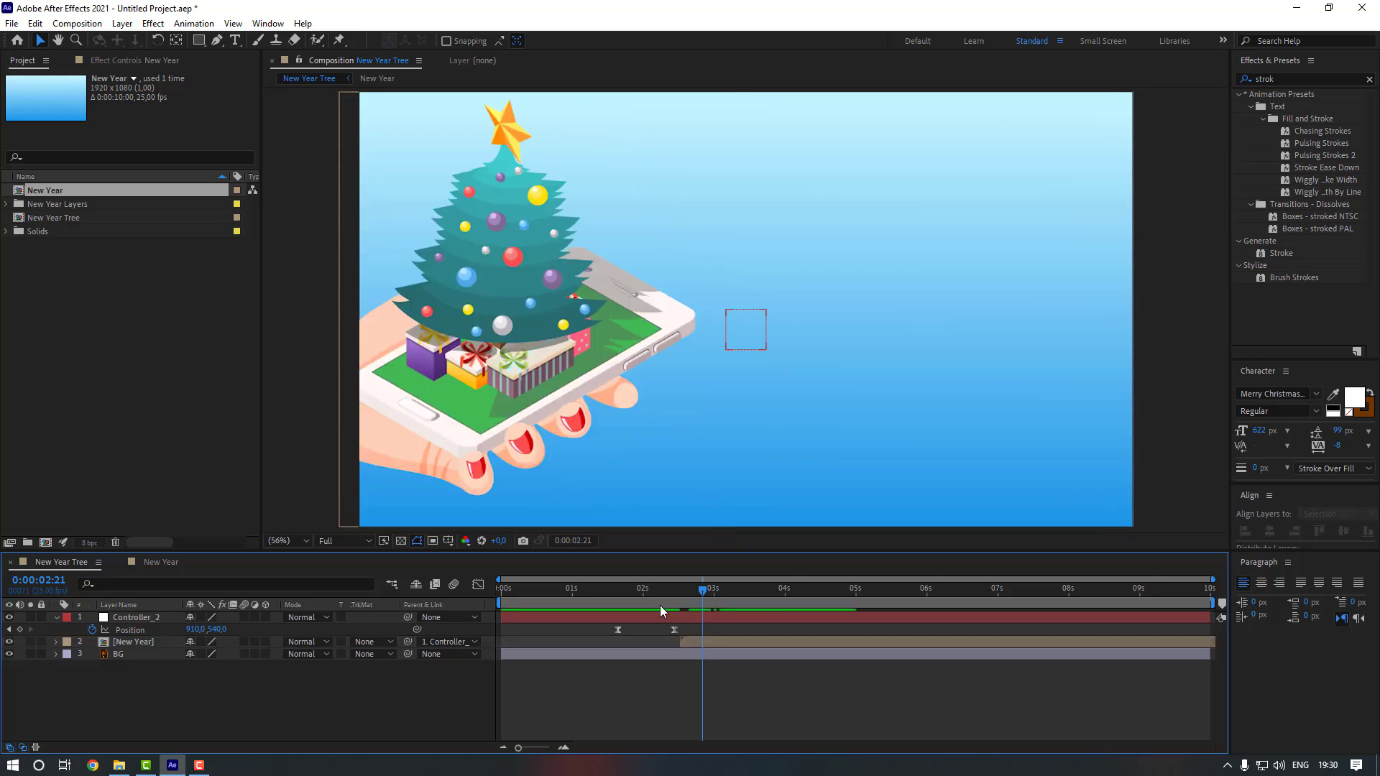
drag(657, 596, 598, 596)
key(space)
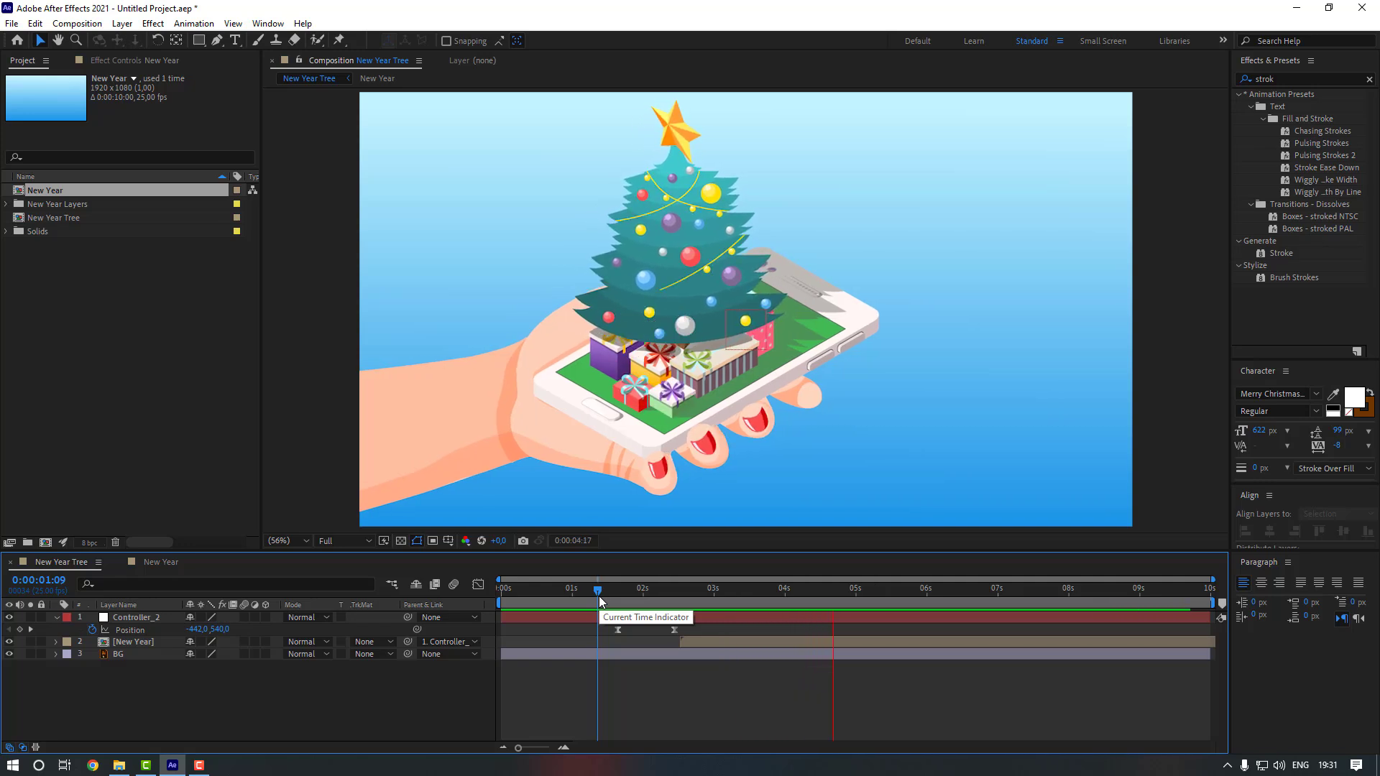
- Return the current time to 0:00:00:00 and add the two-line text "DO YOU WANT / A NEW YEAR TREE"
drag(546, 603, 496, 596)
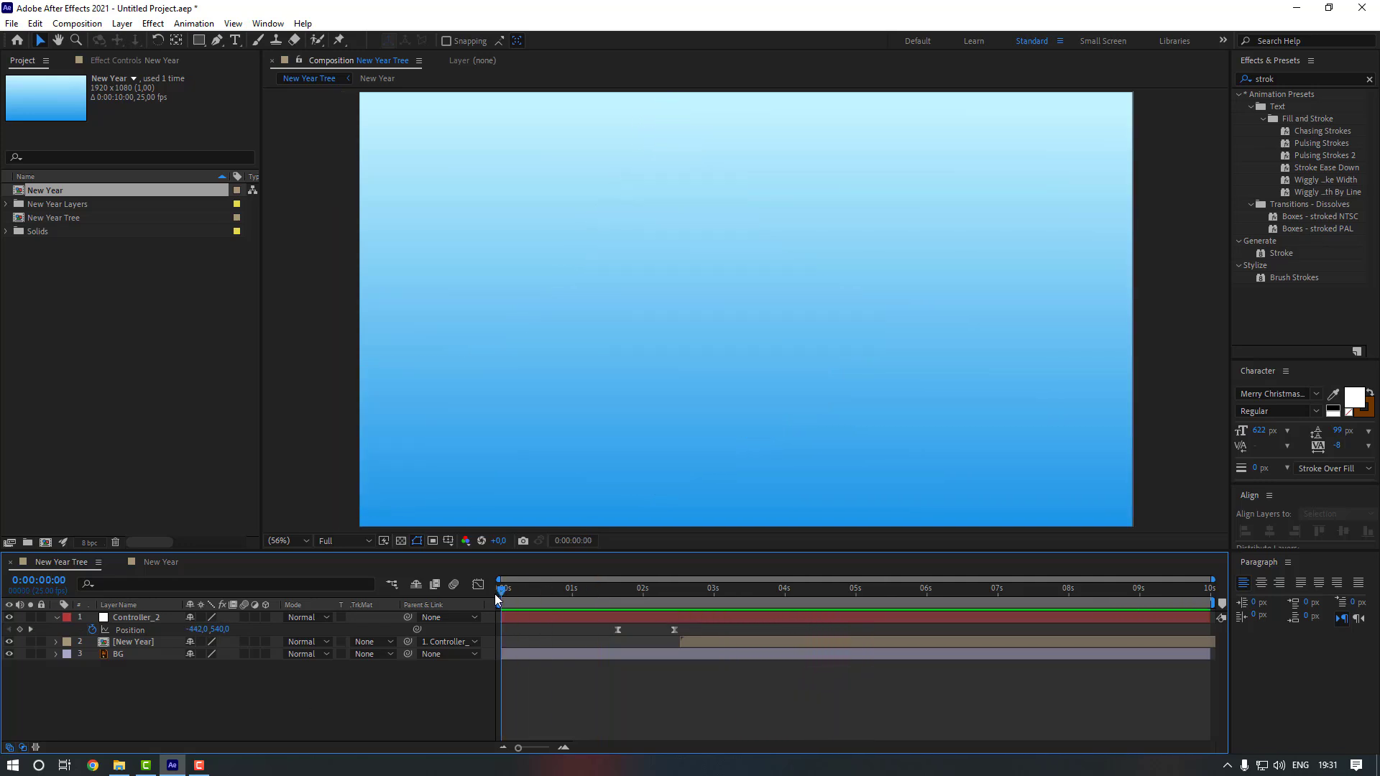
click(235, 41)
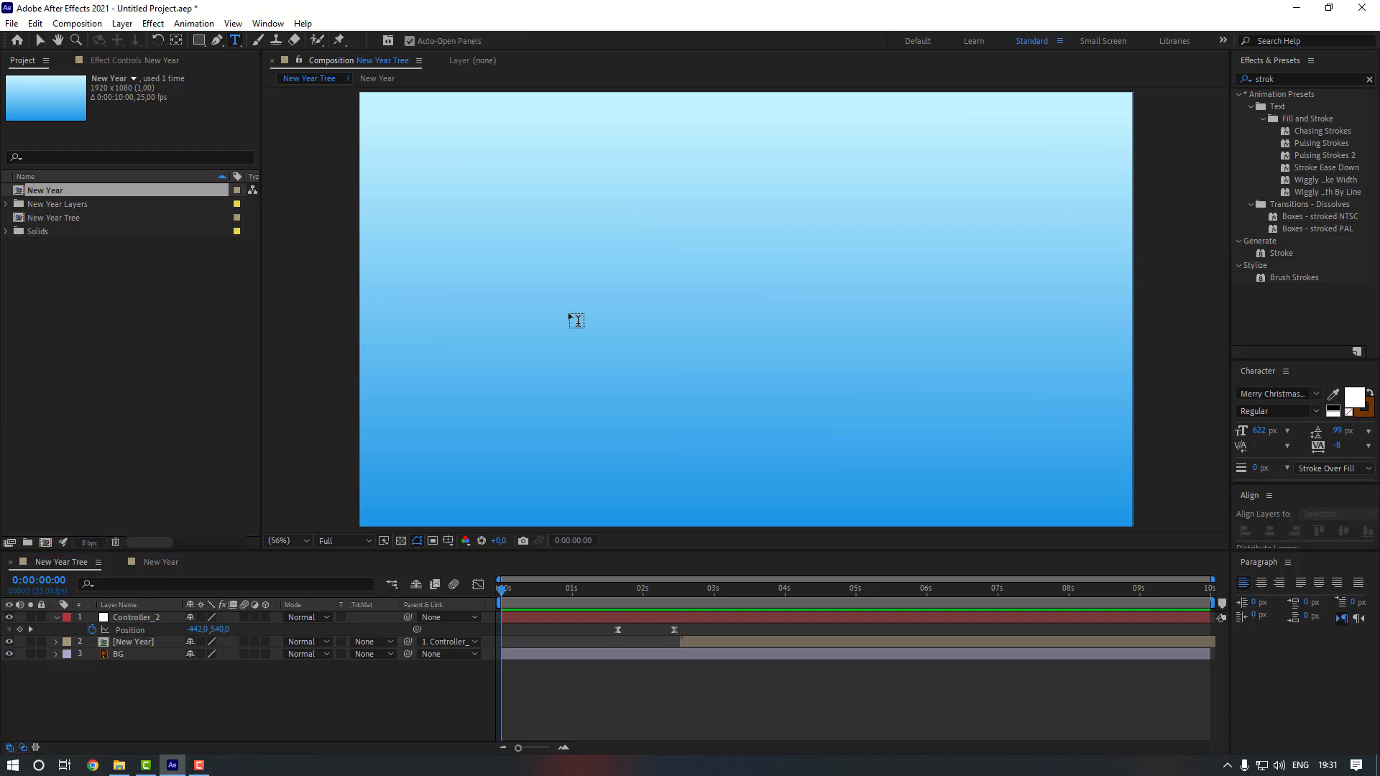
click(573, 266)
text(DO YOU WANT)
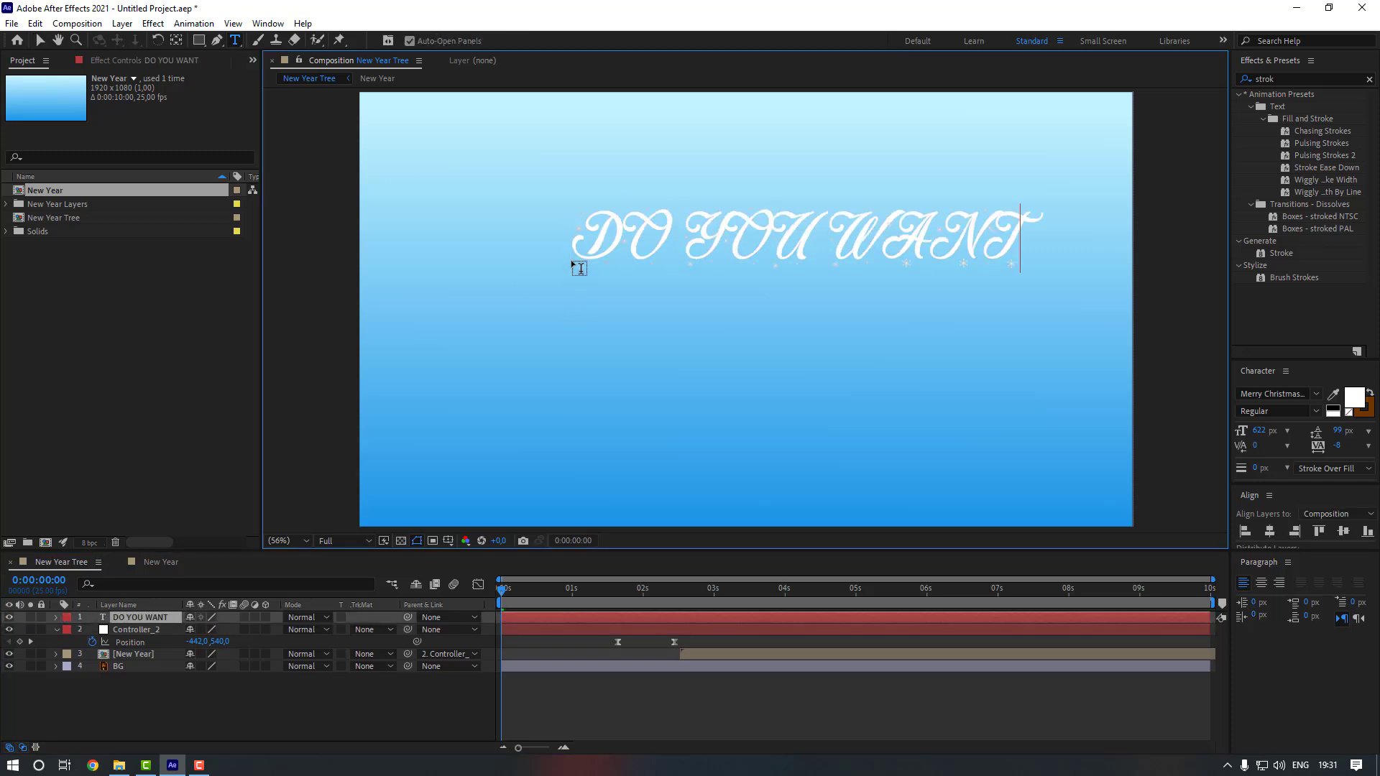
key(Return)
text(A NEW YEAR TREE)
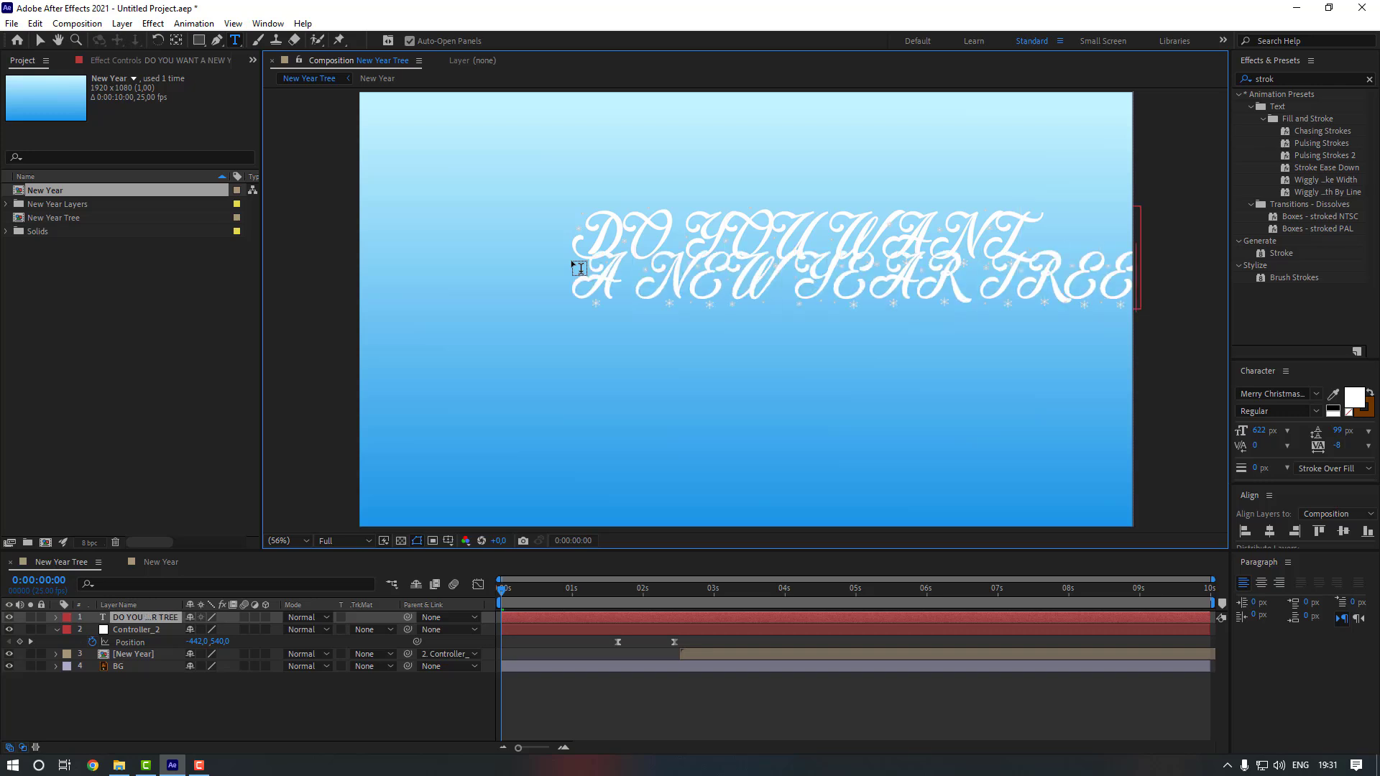
- Change the font of the whole DO YOU WANT A NEW YEAR TREE text to Impact
click(837, 230)
key(ctrl+a)
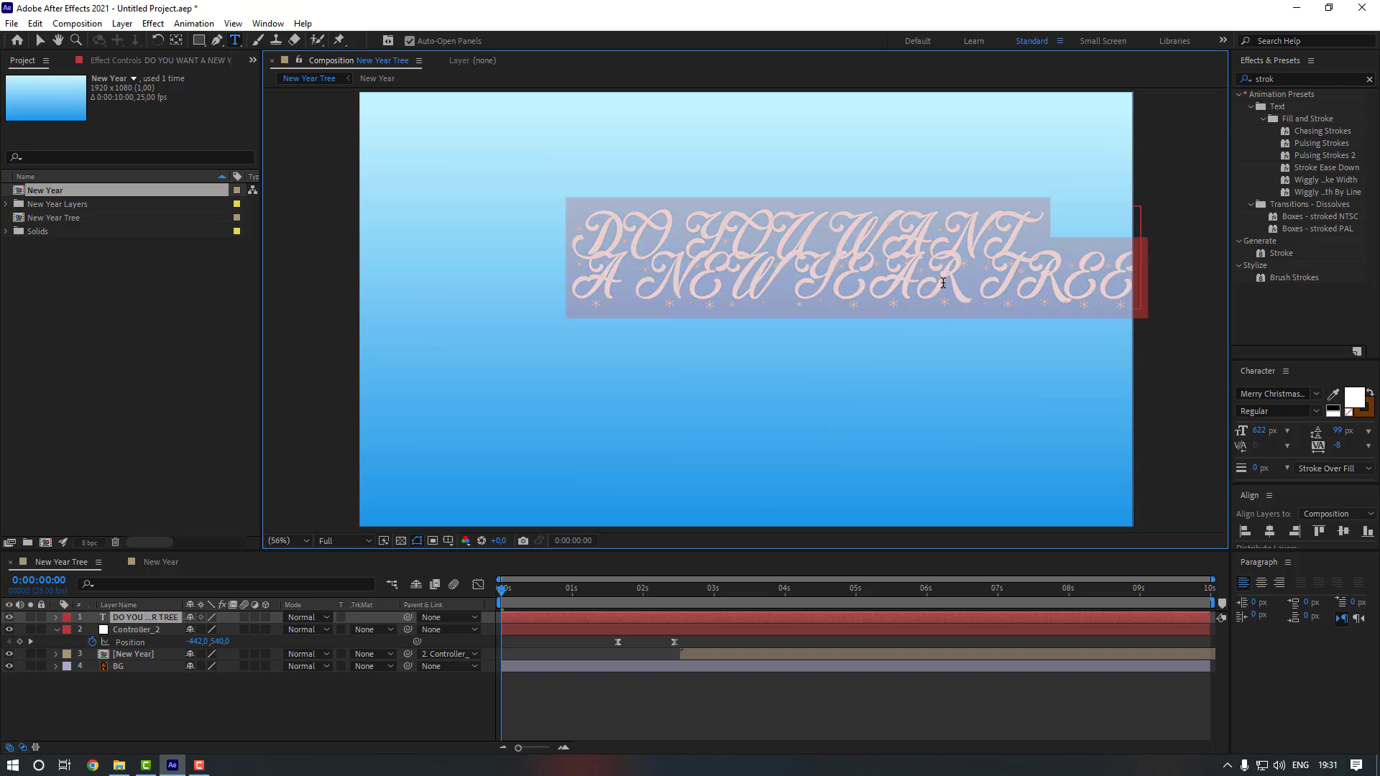
click(1316, 395)
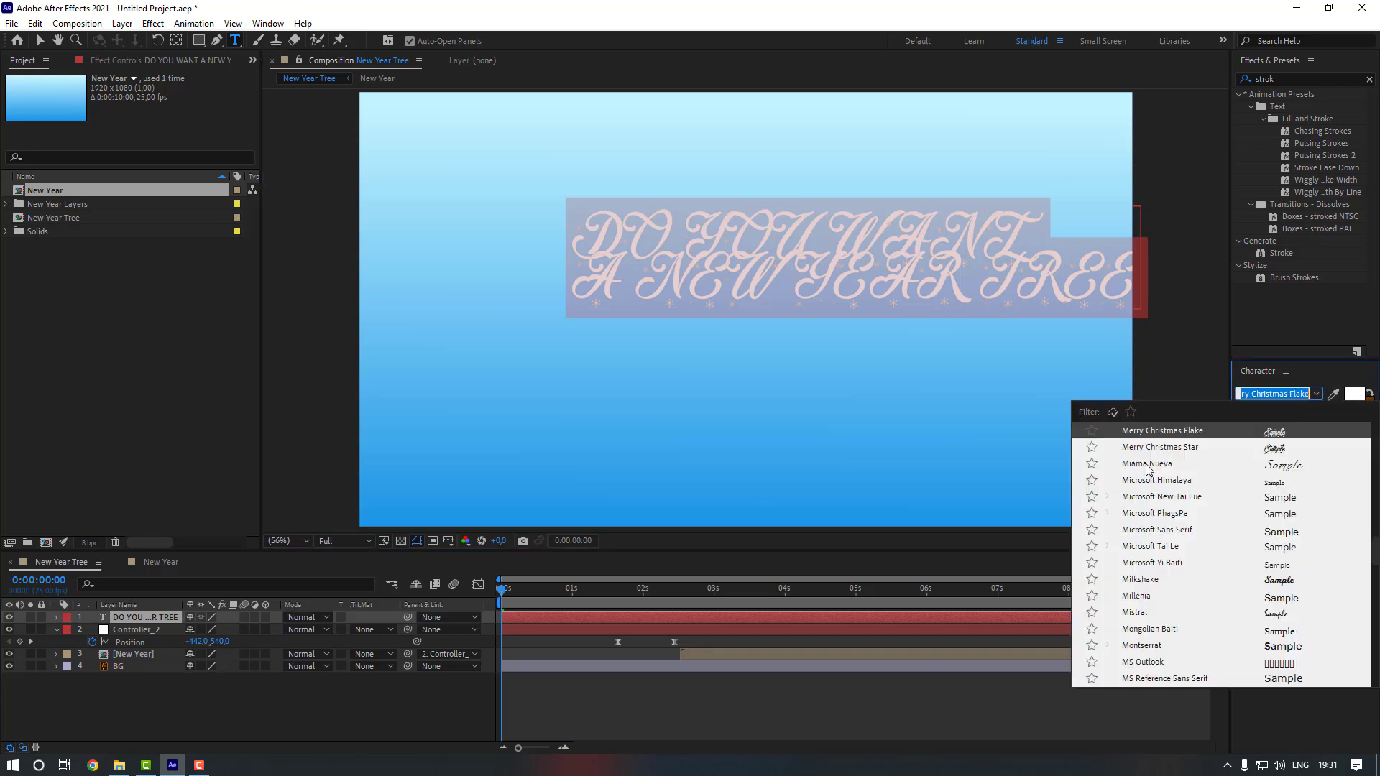
text(IMPAC)
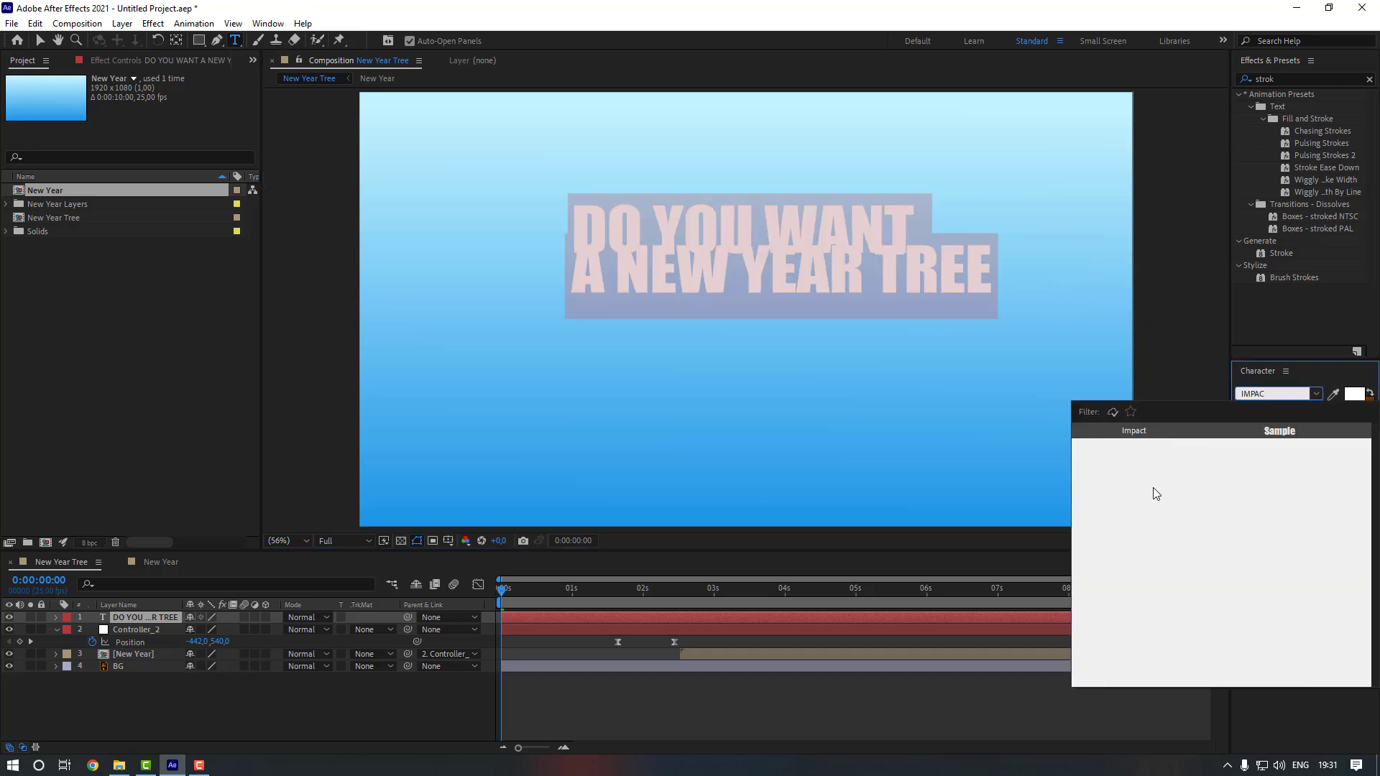
click(1152, 434)
- Break the text into five lines: DO YOU, WANT, A NEW, YEAR, TREE
click(785, 232)
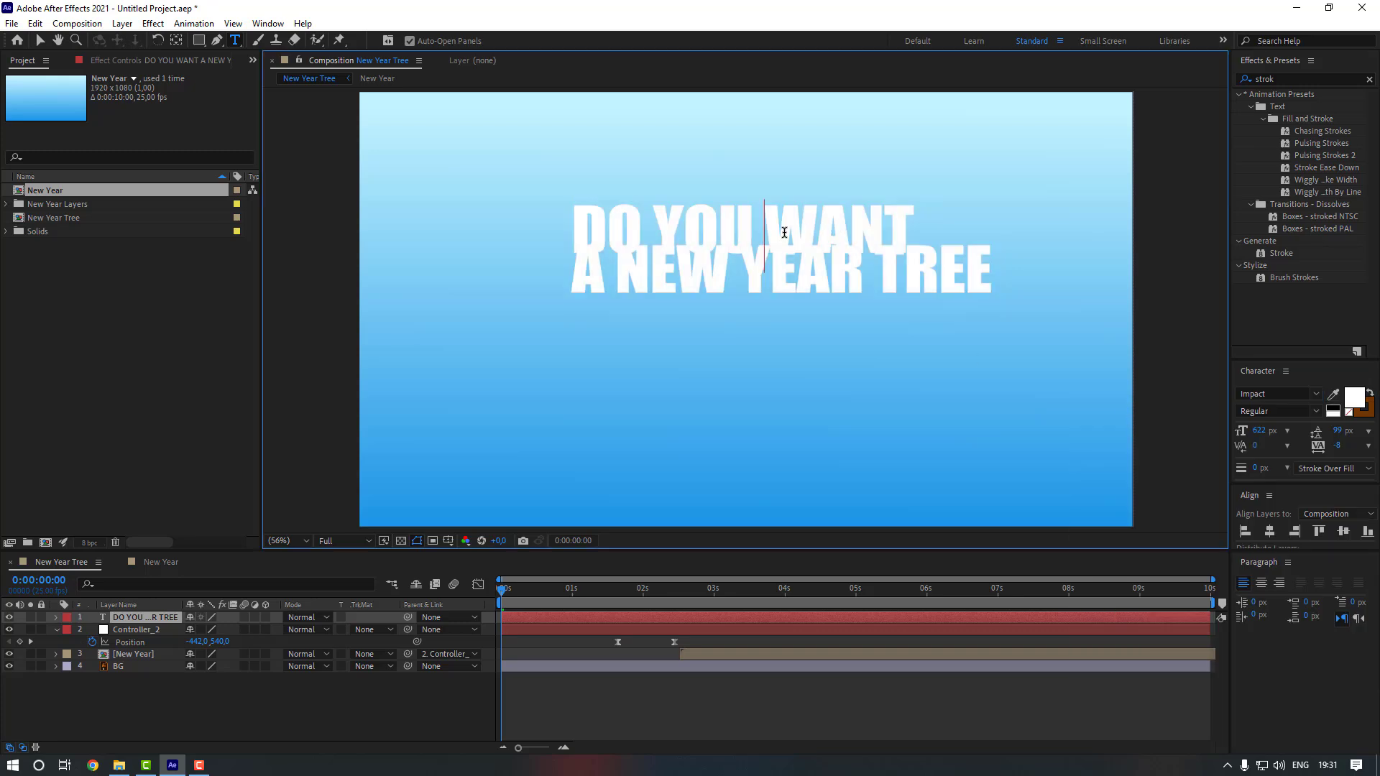
key(Return)
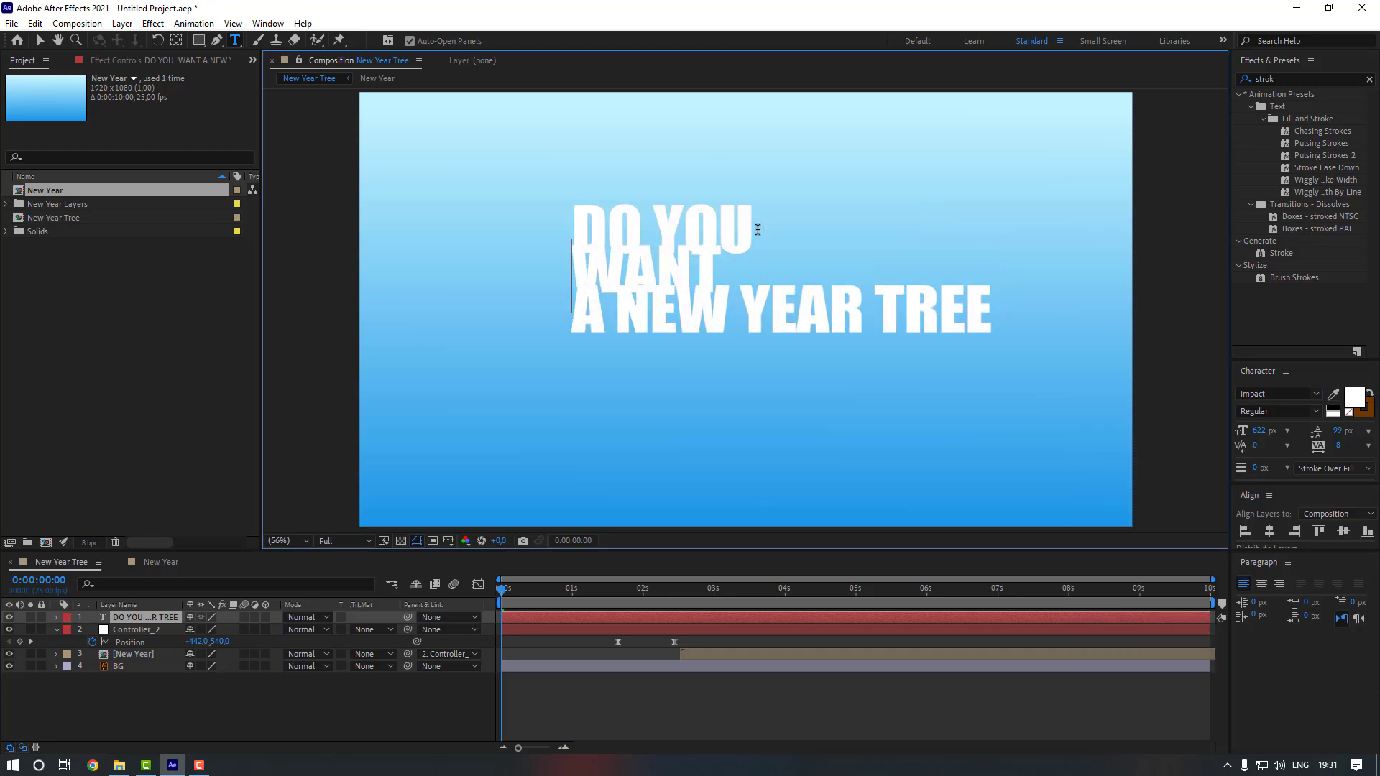
click(742, 317)
key(Return)
click(708, 342)
key(Return)
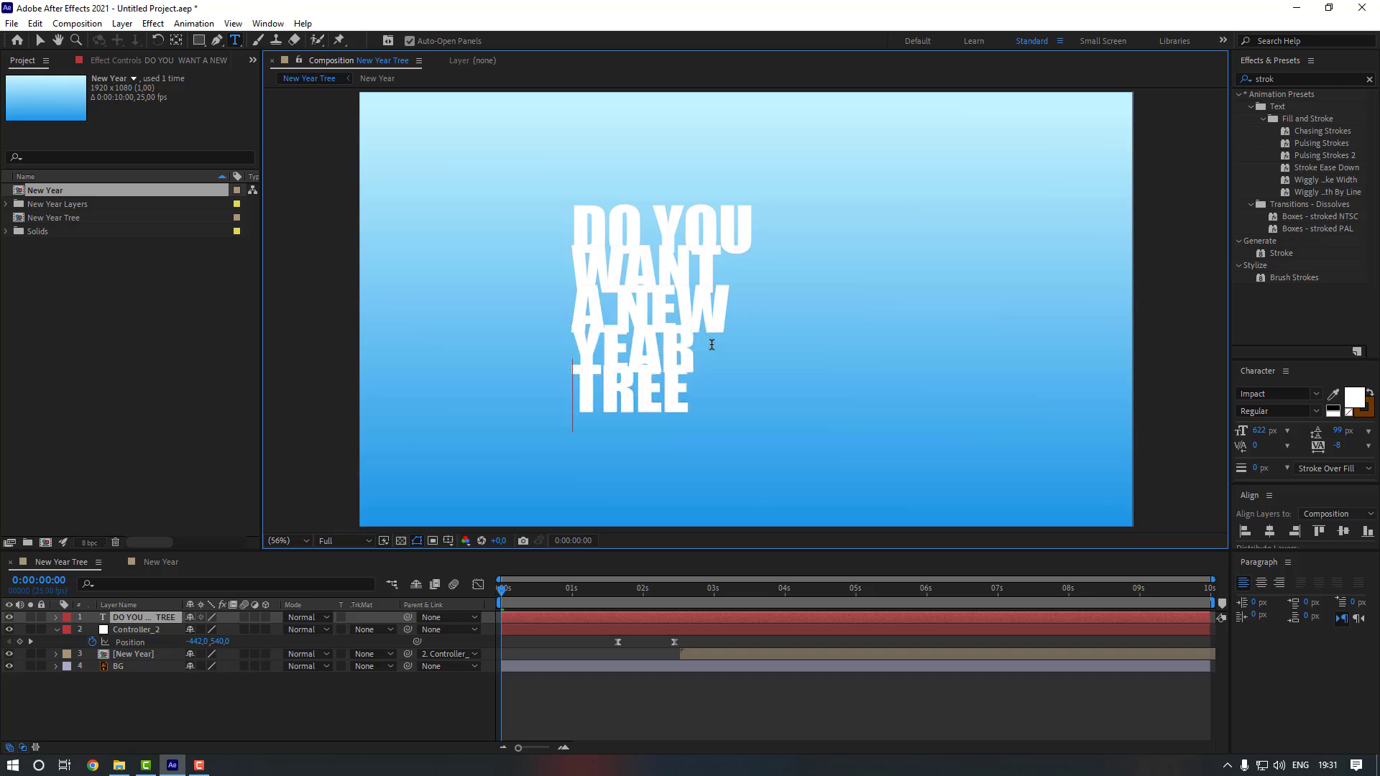
- Set the whole text's leading to 176 px and its font size to 775 px
key(ctrl+a)
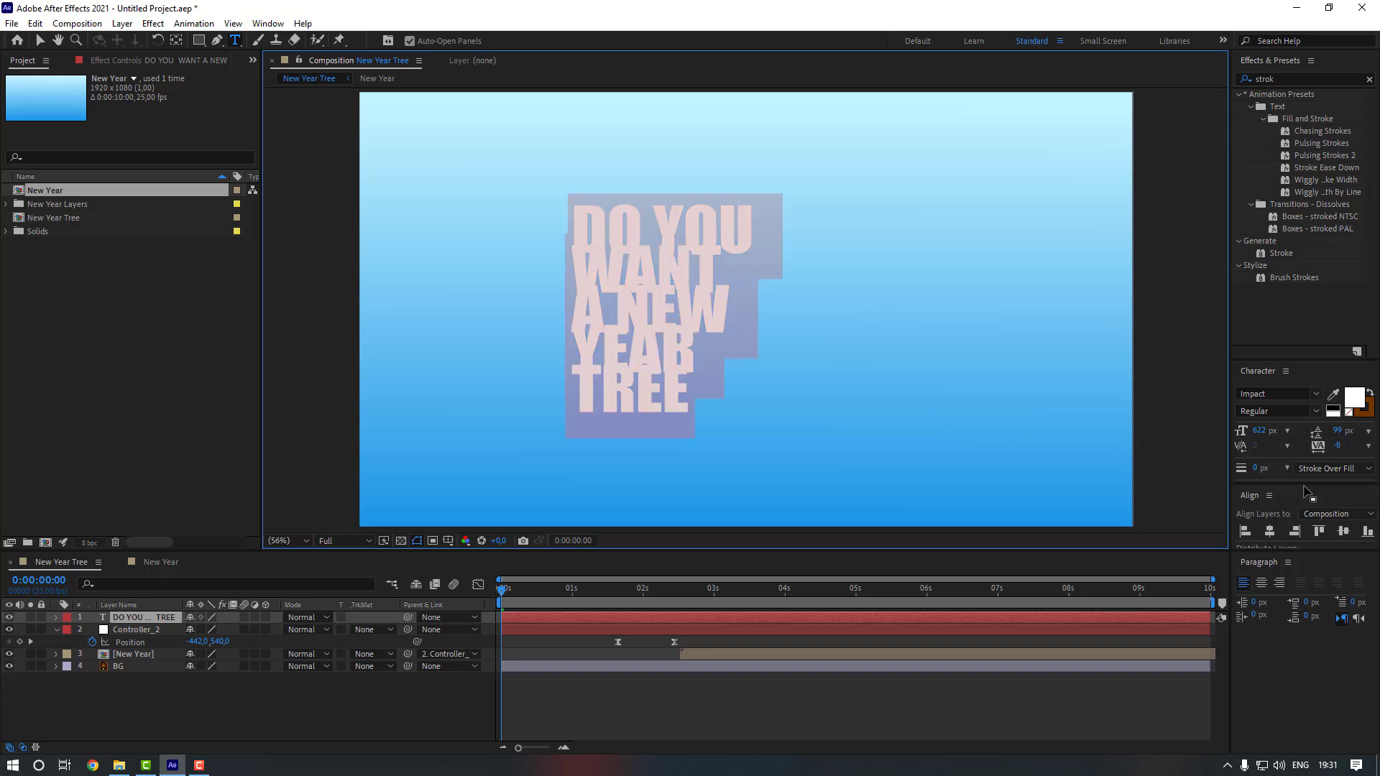
drag(1337, 430, 1374, 429)
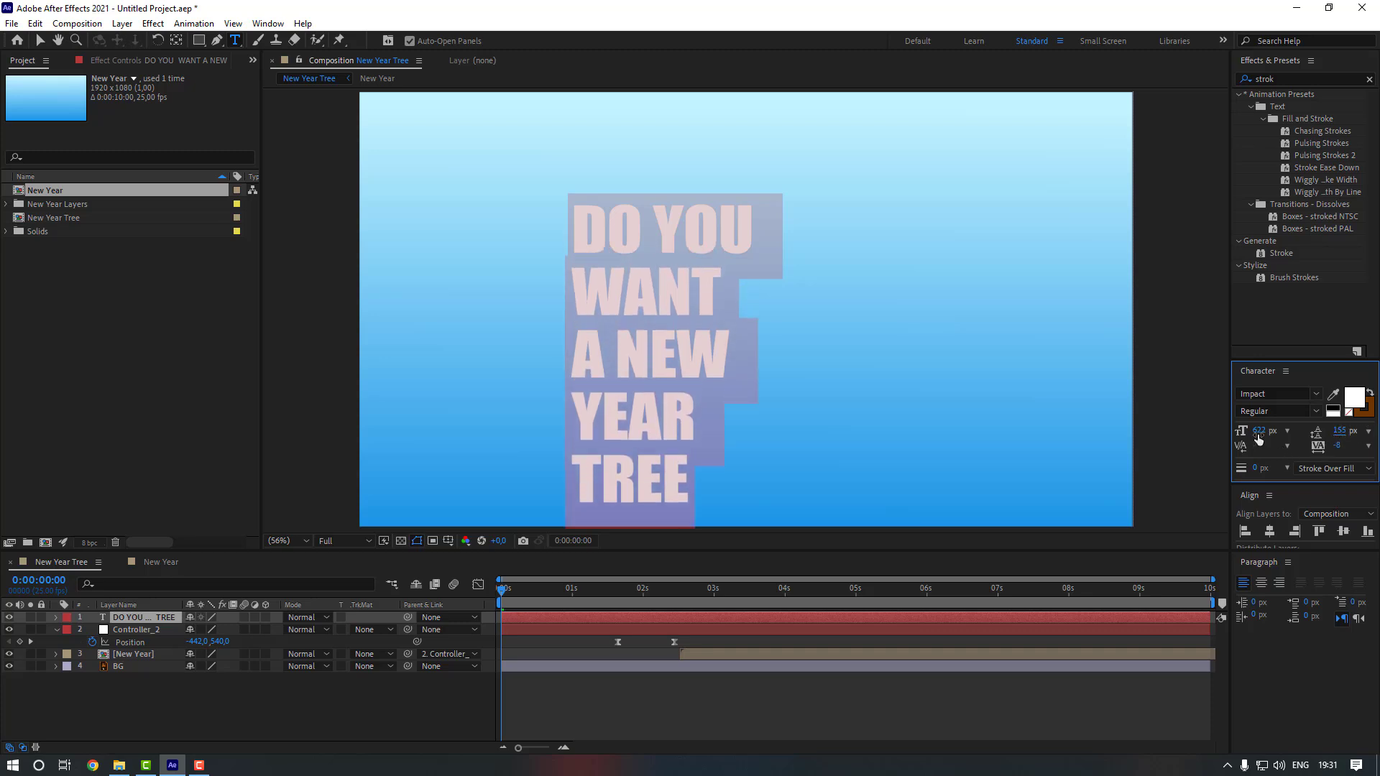
drag(1258, 440, 1349, 436)
click(666, 684)
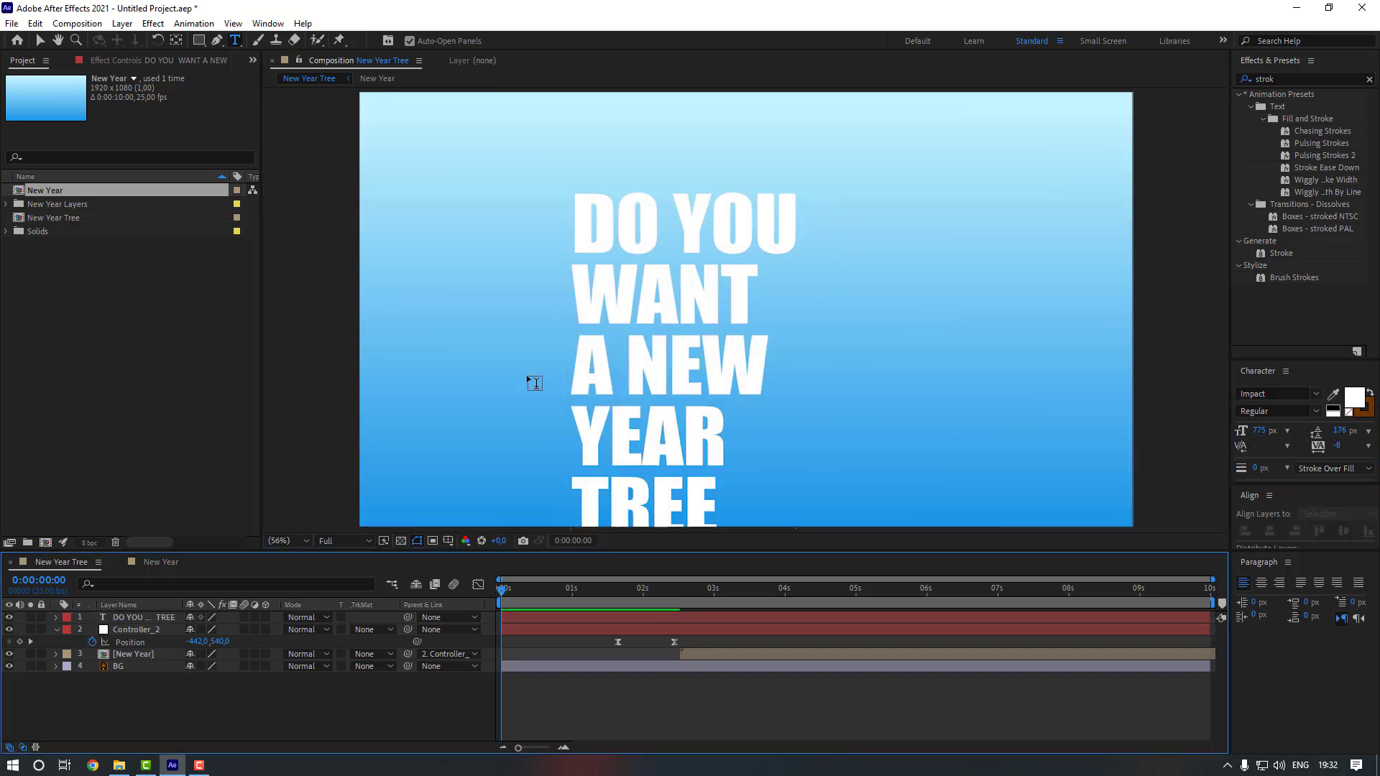
- Move the text block up within the frame and center it horizontally and vertically in the composition
click(40, 41)
drag(675, 440, 720, 372)
click(1269, 531)
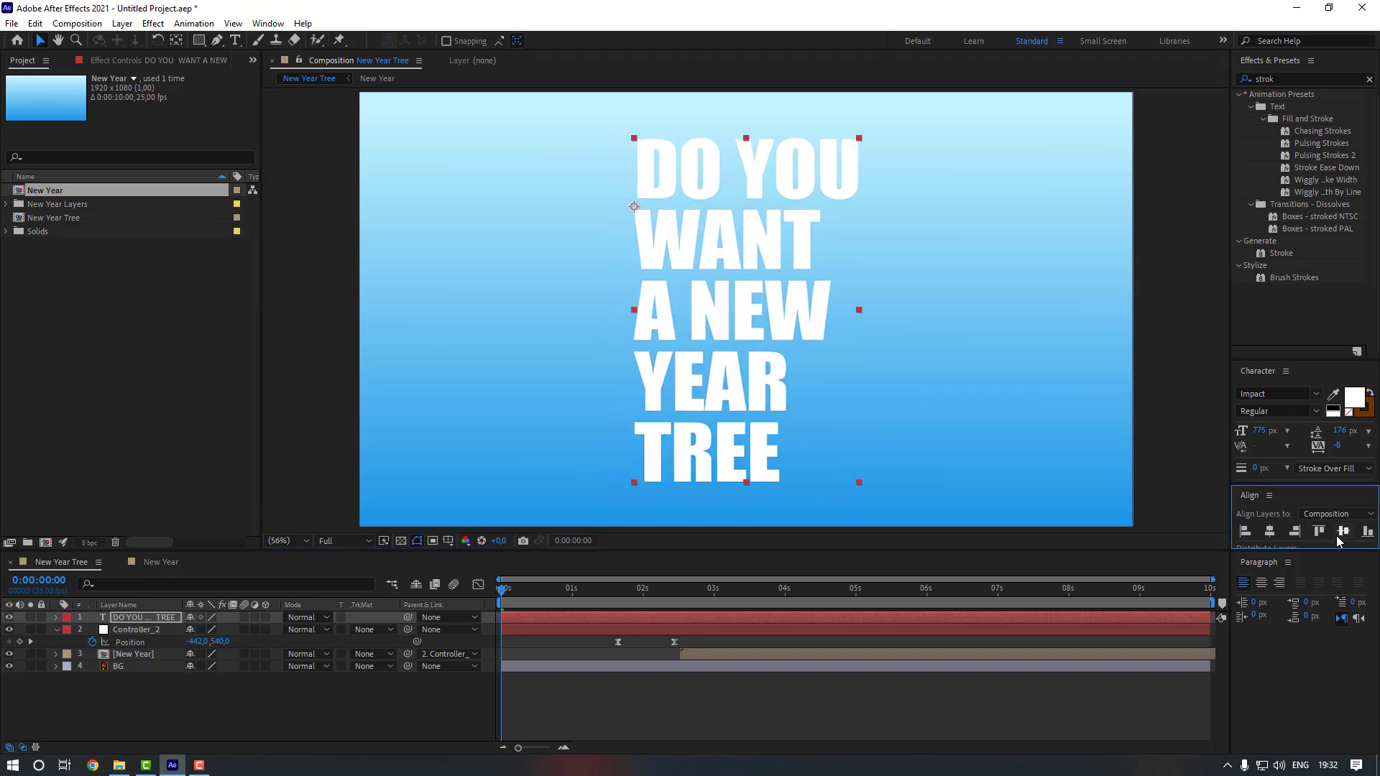
click(815, 738)
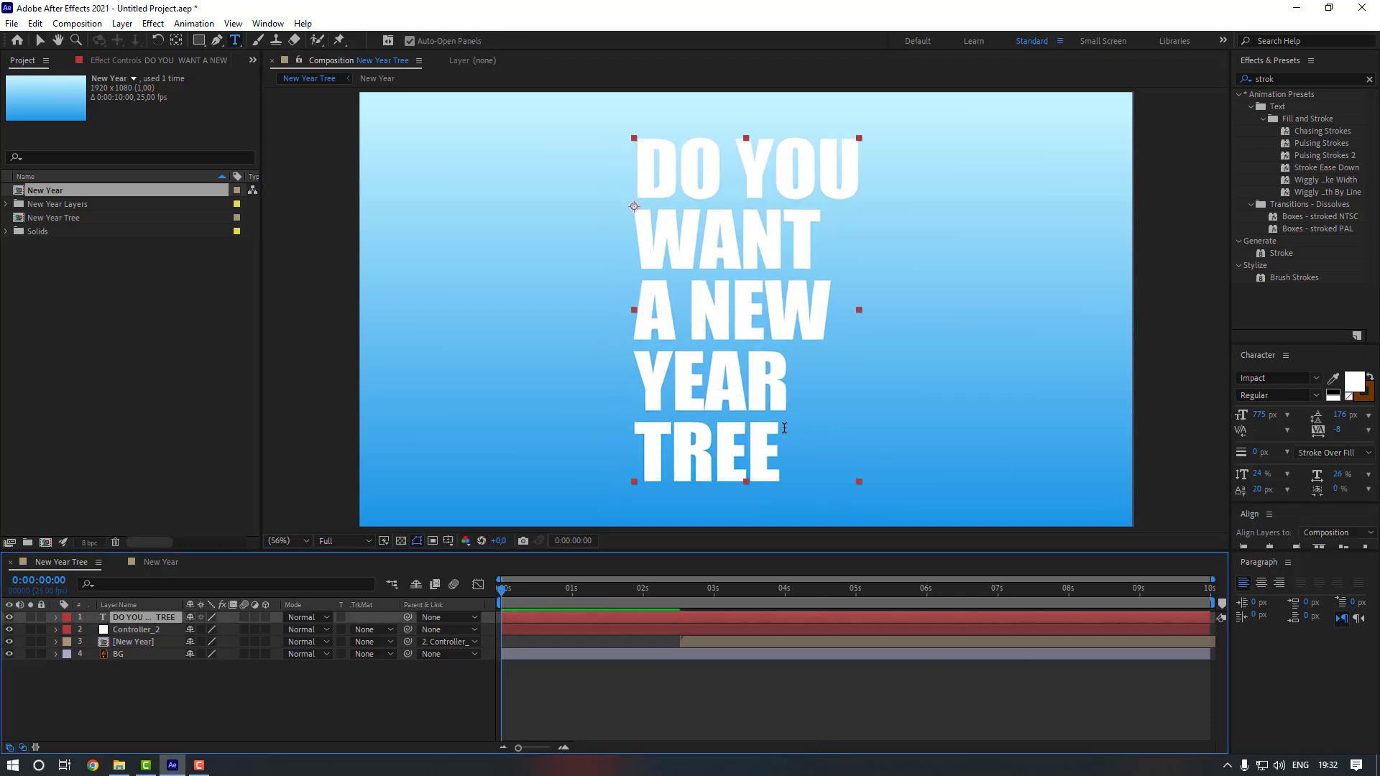
- Center-align the text's paragraph and recenter the text layer horizontally in the composition
click(1263, 586)
key(v)
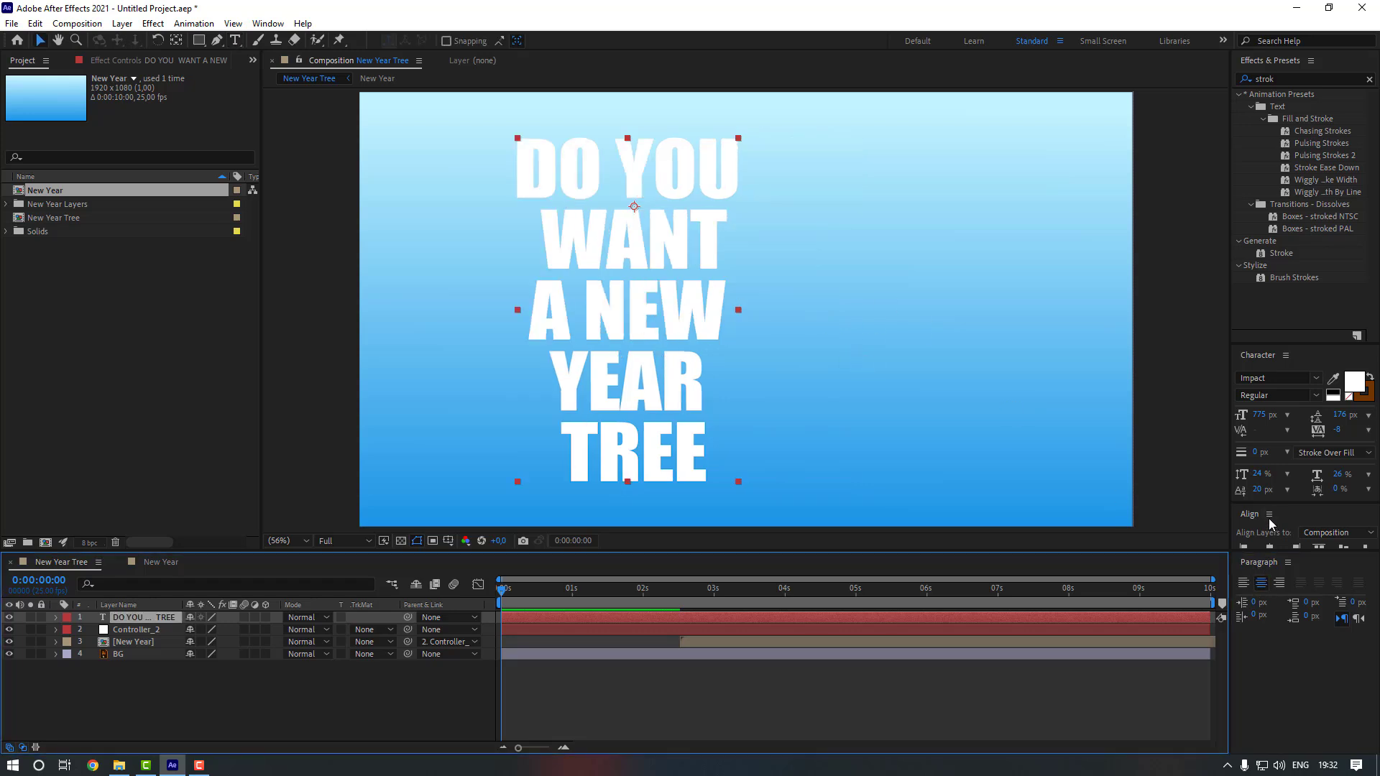
drag(1291, 502, 1291, 474)
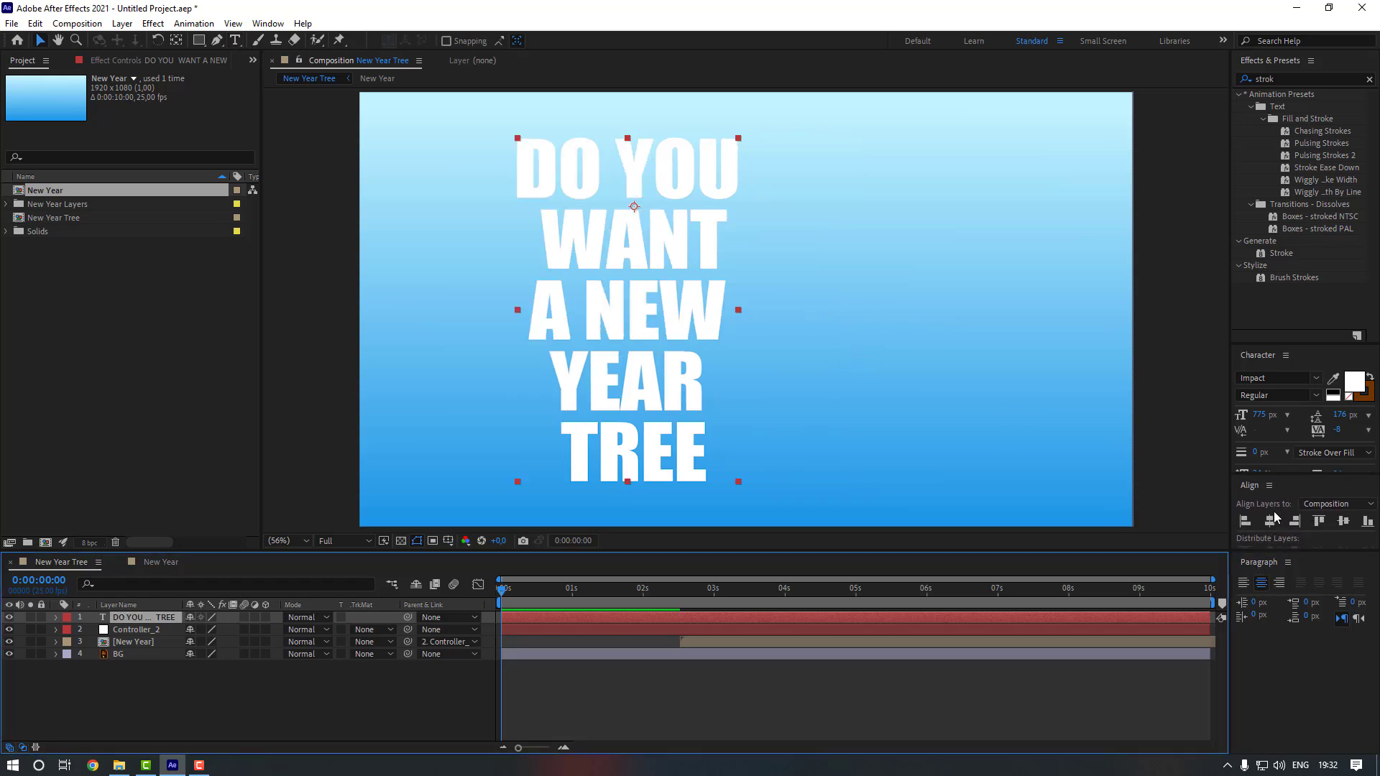
click(1270, 521)
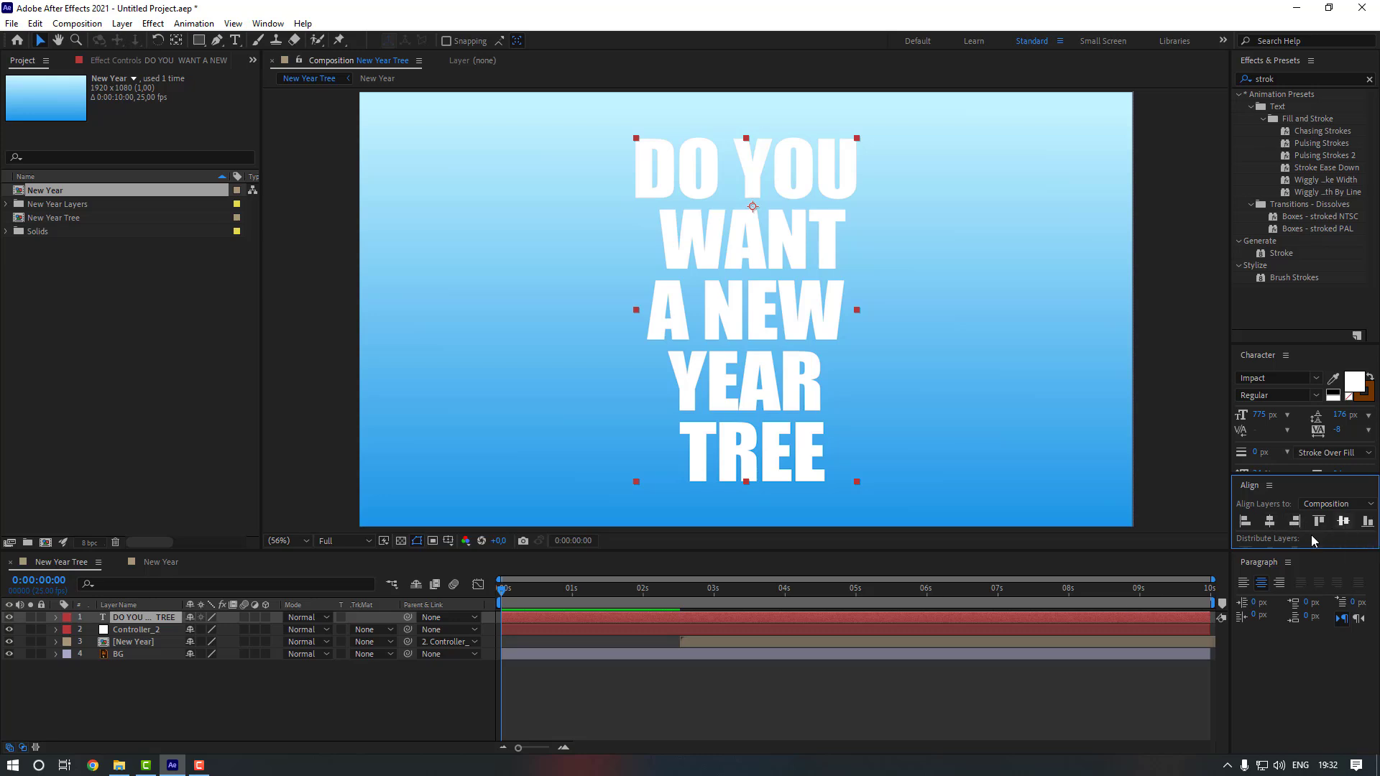
click(819, 707)
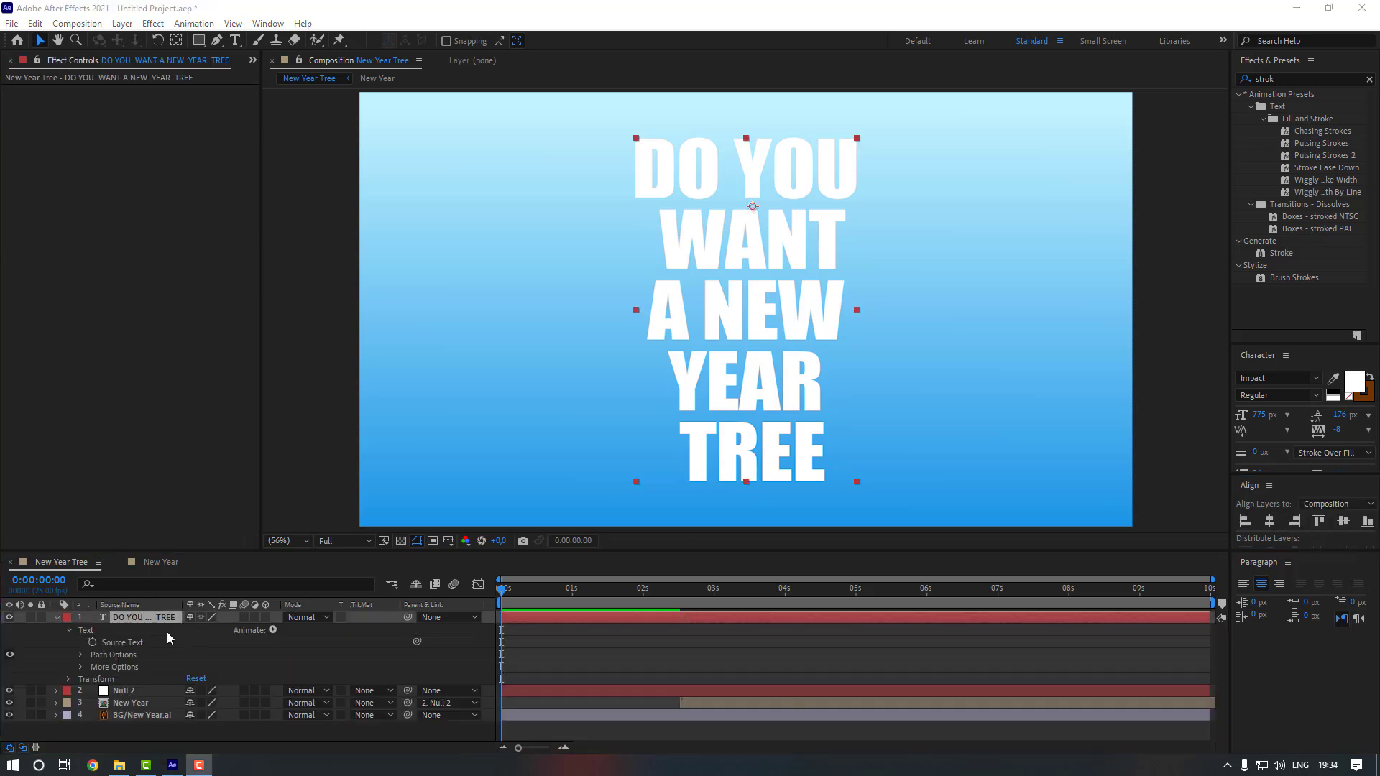
- Center the text layer's anchor point within its content and return to the Selection tool
click(166, 631)
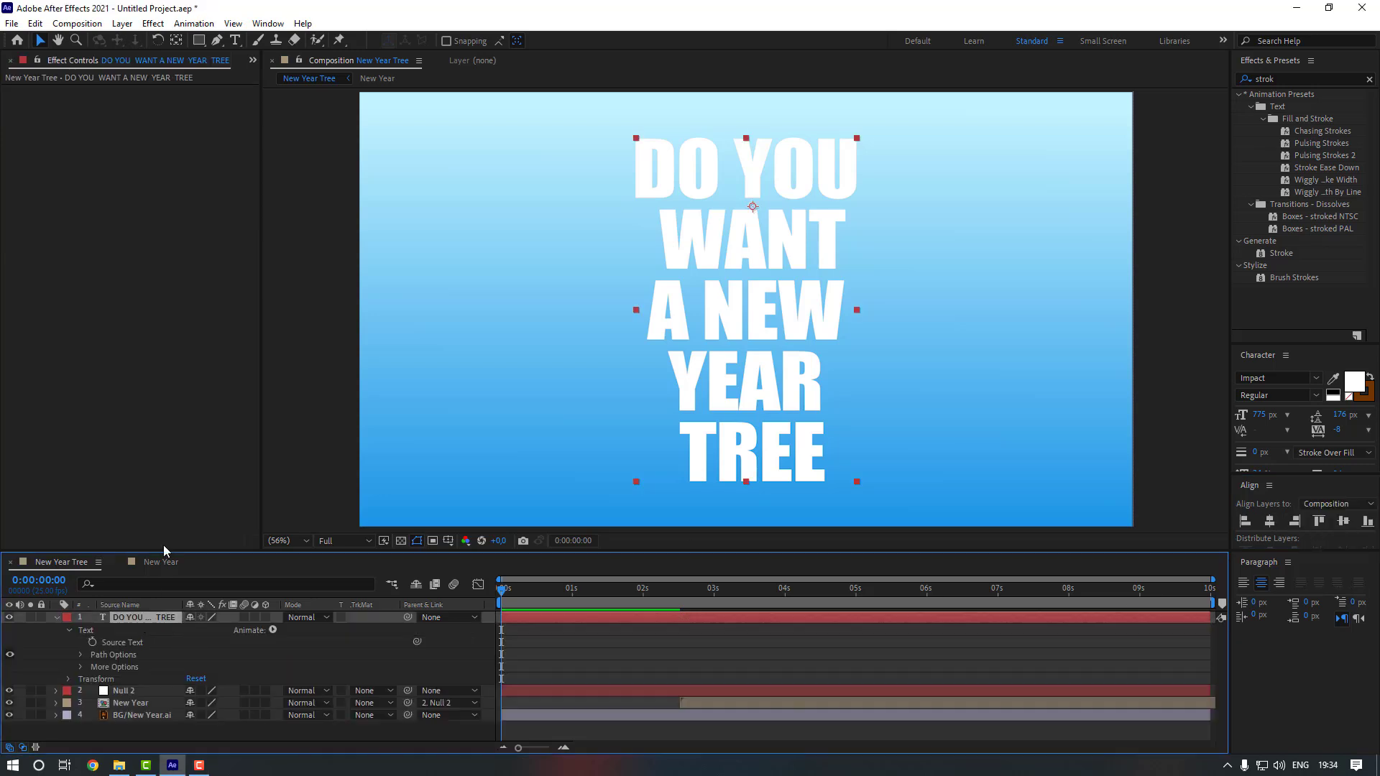
ctrl+double_click(177, 43)
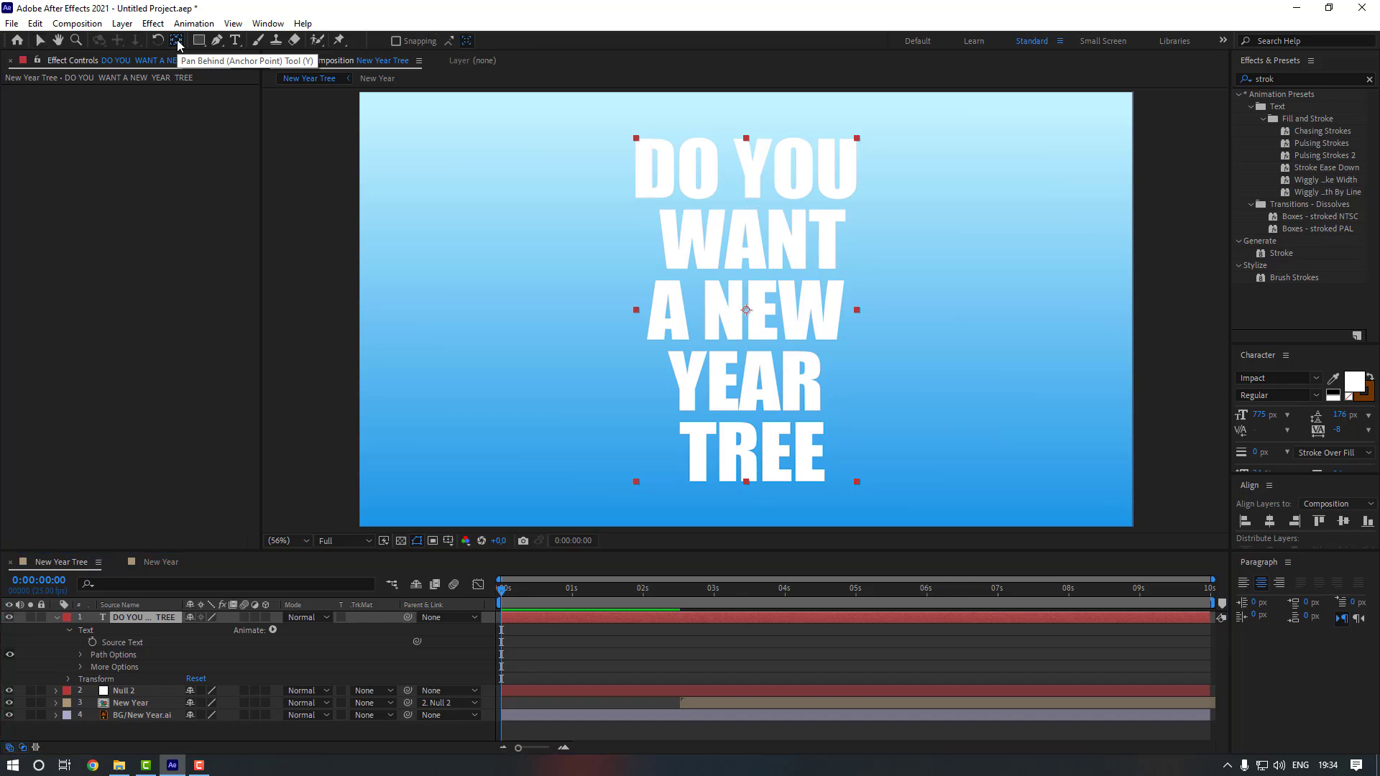
click(266, 659)
key(v)
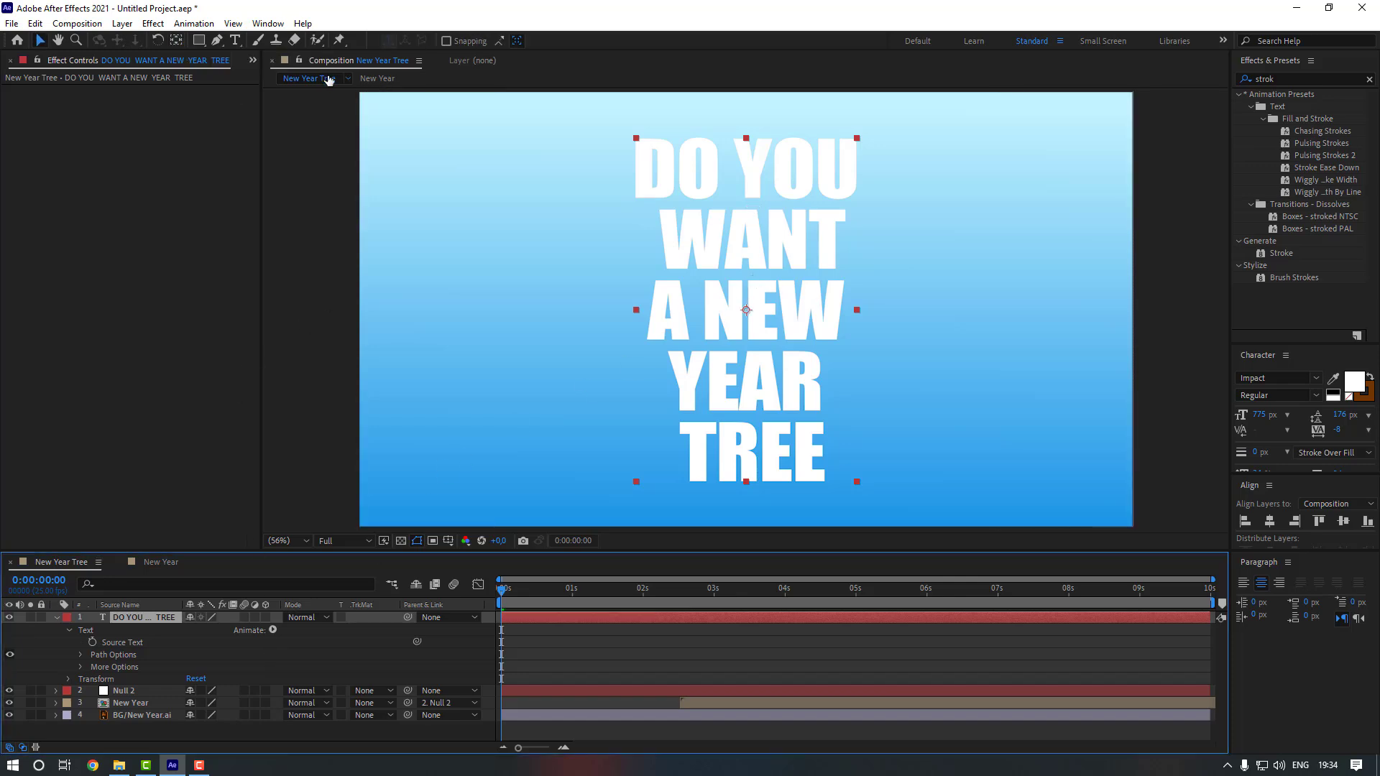
- Apply Animation Composer 3's Overshoot Position & Rotate & Scale Characters text transition to the text layer as an In animation
click(268, 23)
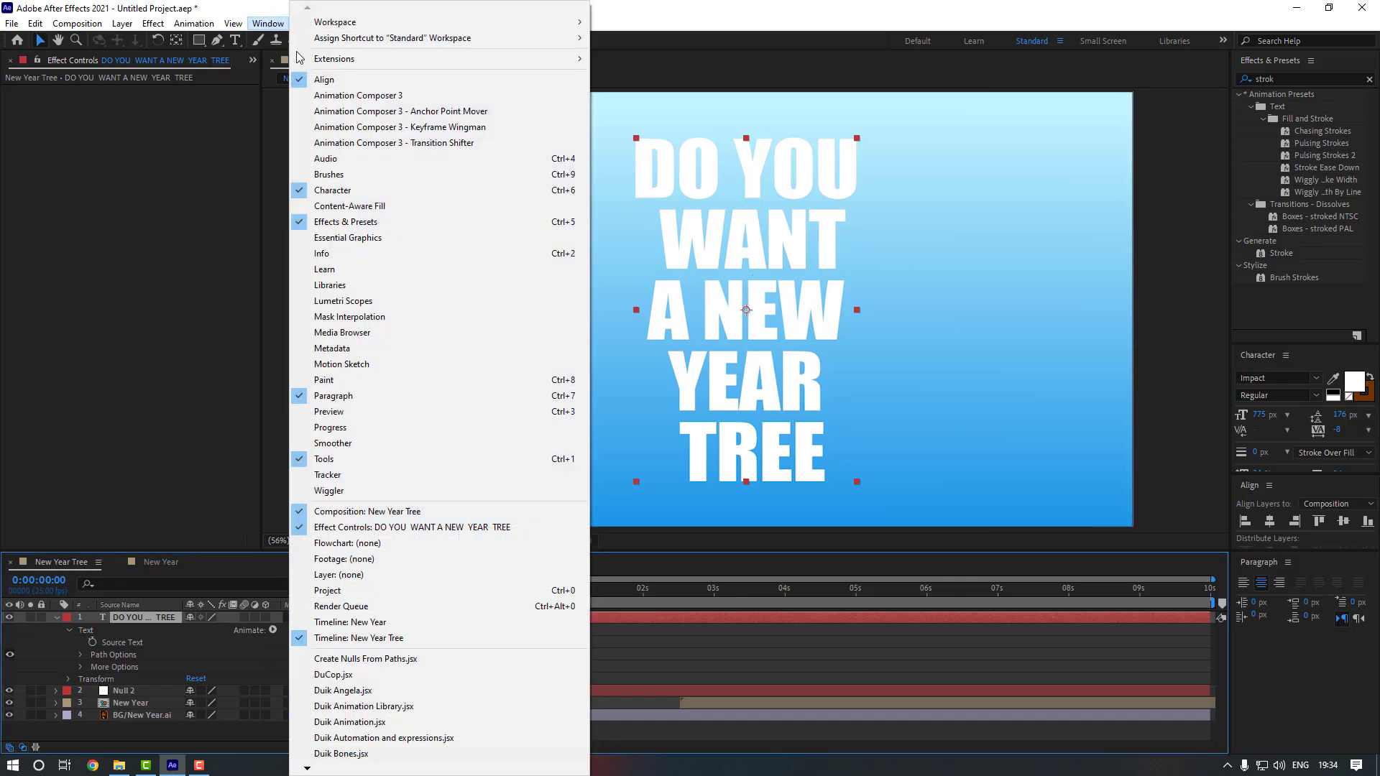
click(358, 100)
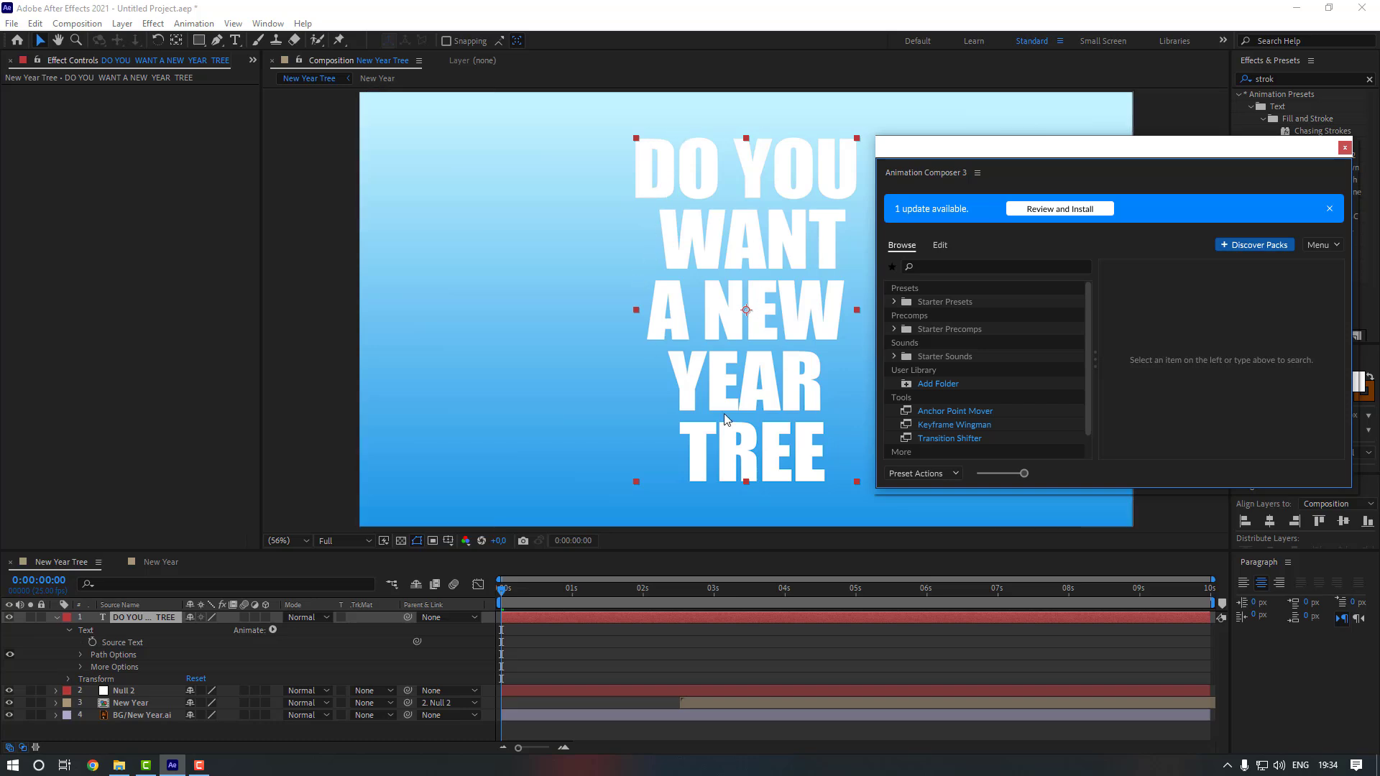
click(894, 303)
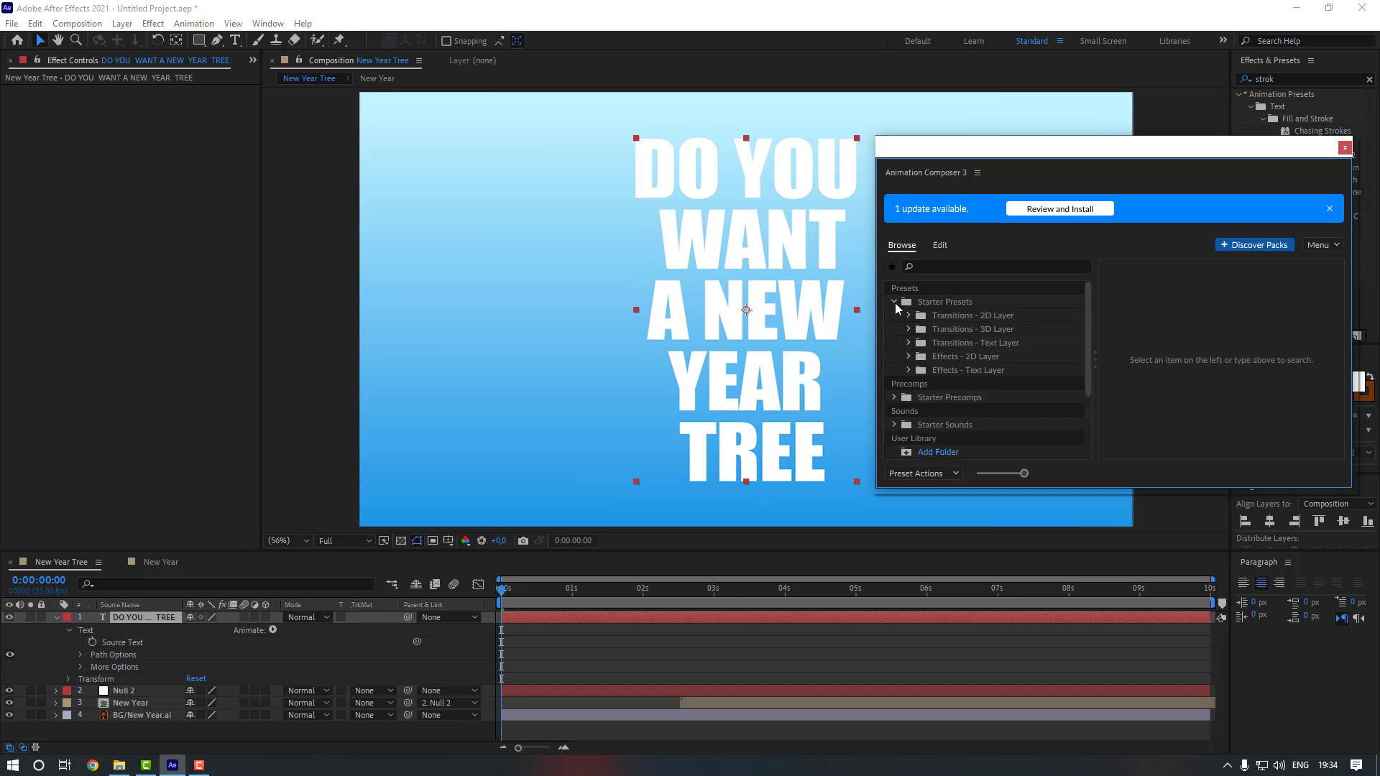
click(907, 344)
click(924, 357)
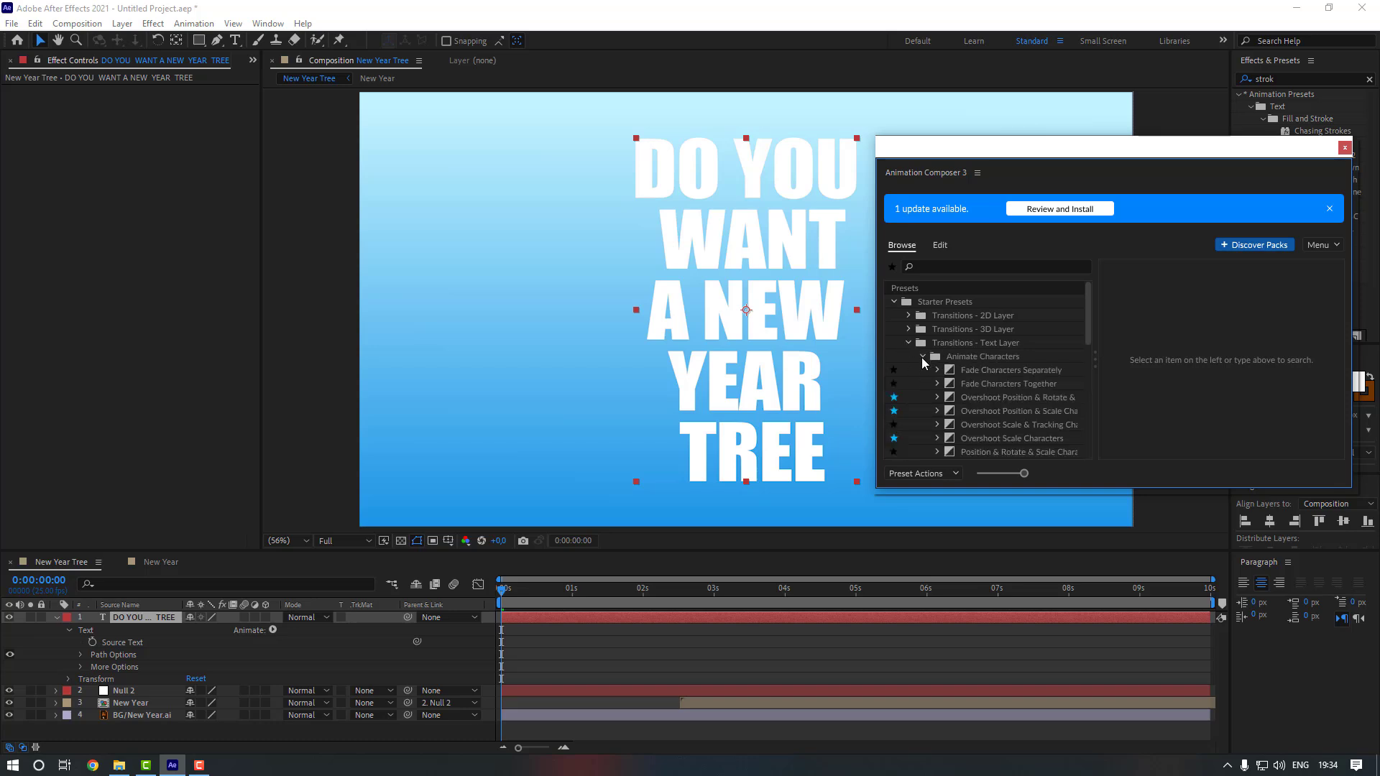
click(1005, 397)
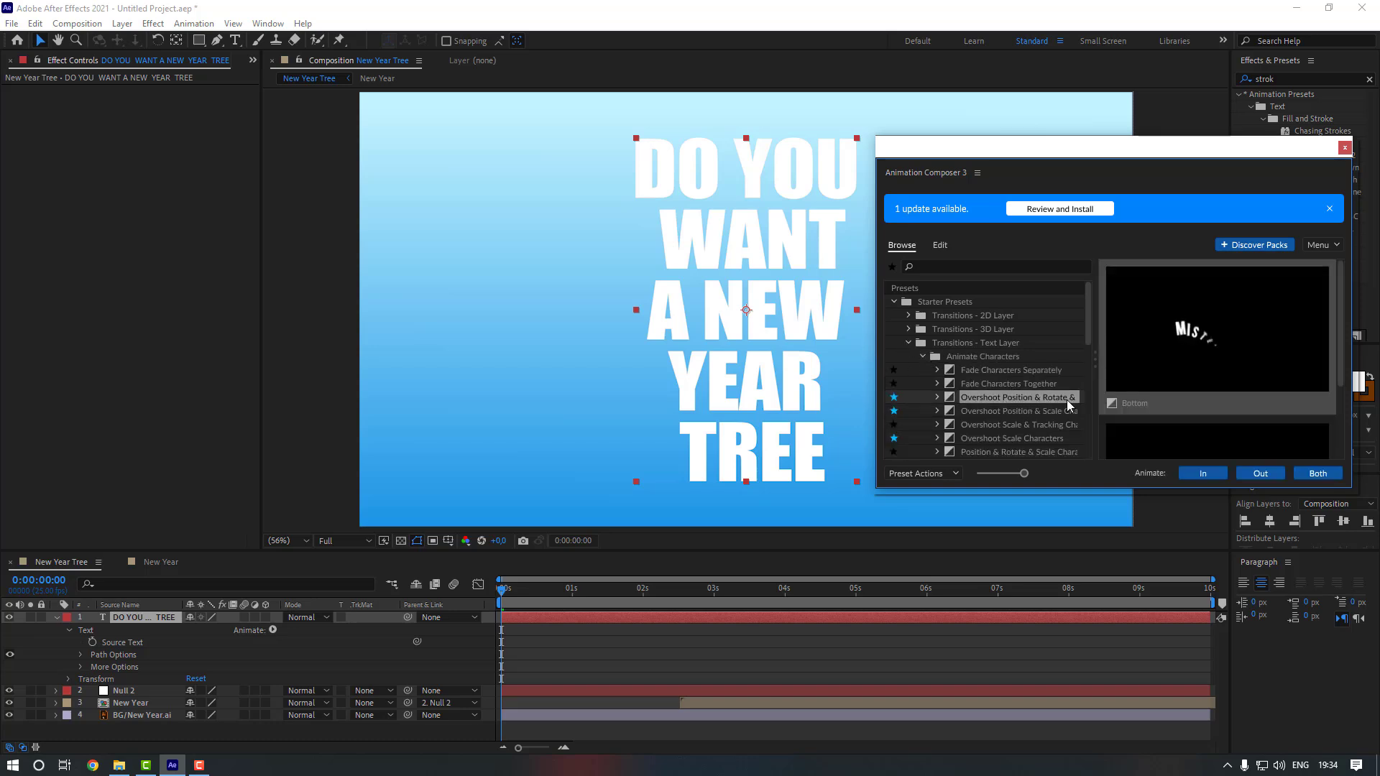
click(1204, 474)
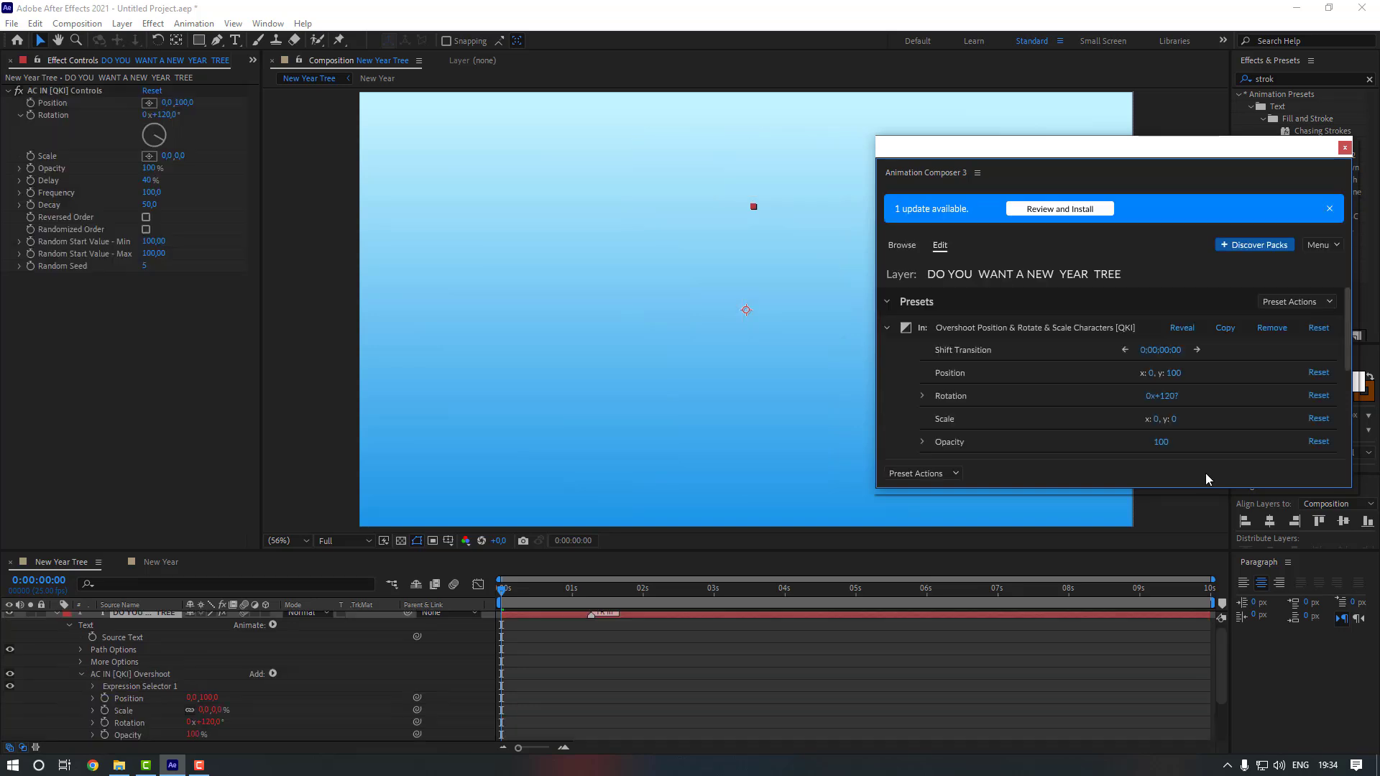
- Close the Animation Composer window and preview the text intro from the start of the timeline
click(1344, 148)
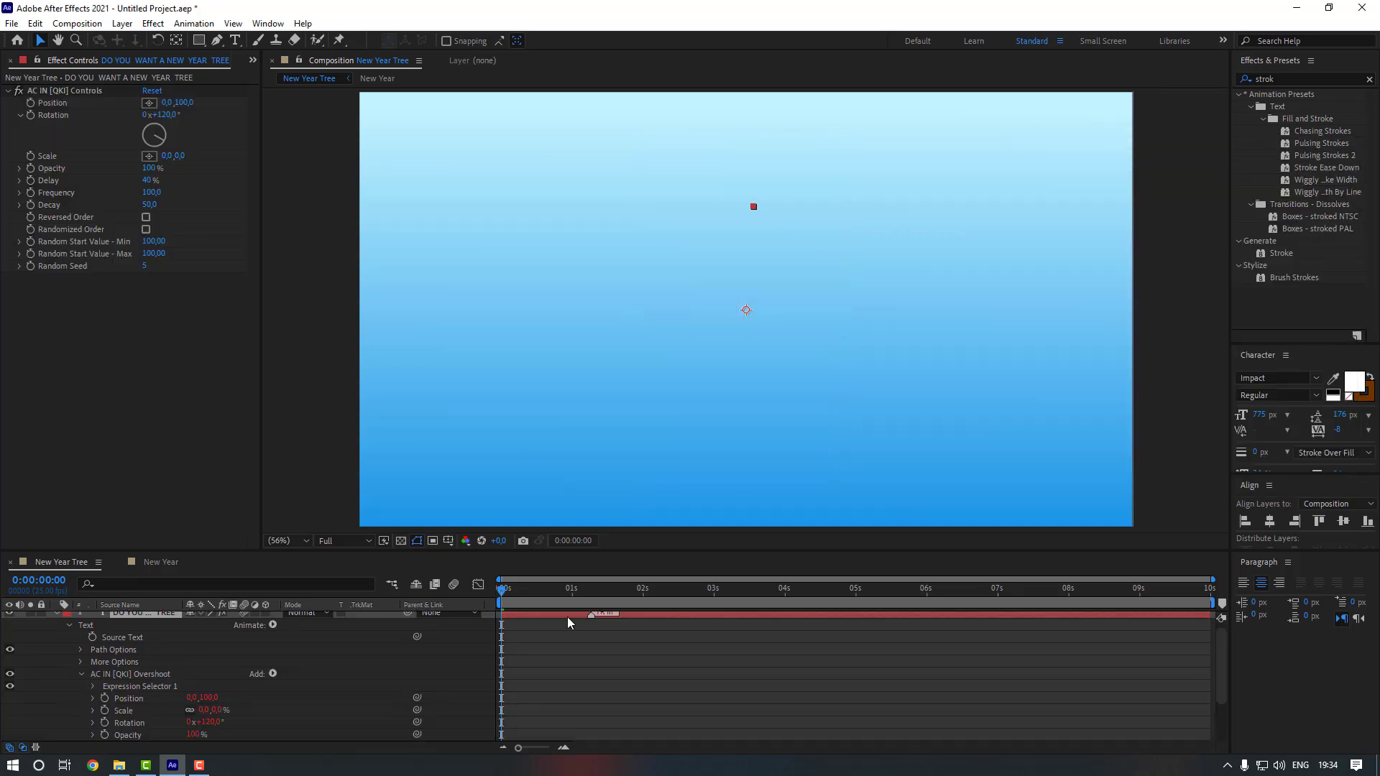
click(544, 603)
key(space)
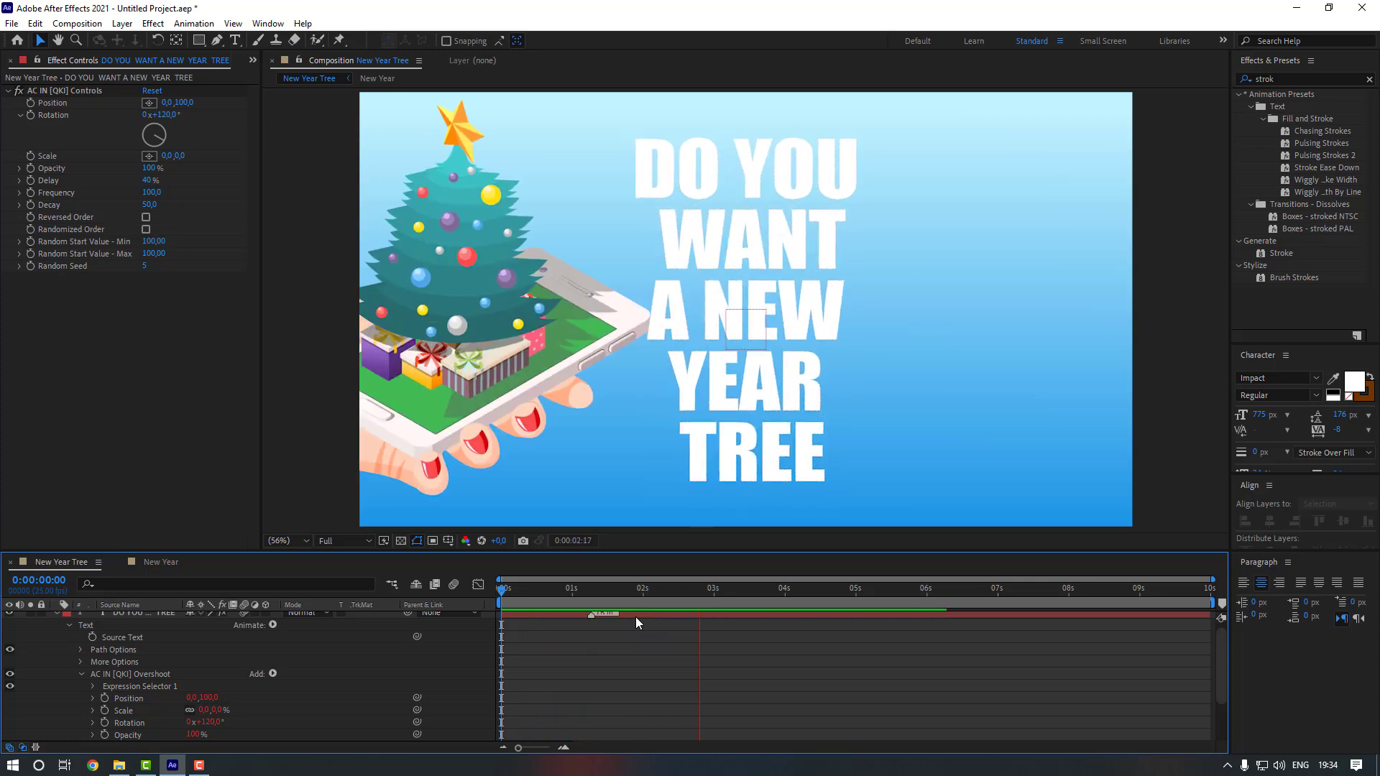
- Keyframe the text layer's Position at 0:00:01:11, and move it above the frame to Y -487 at 0:00:01:21
click(587, 593)
mouse_move(586, 594)
mouse_down()
mouse_move(509, 593)
mouse_move(604, 598)
mouse_up()
click(57, 618)
key(p)
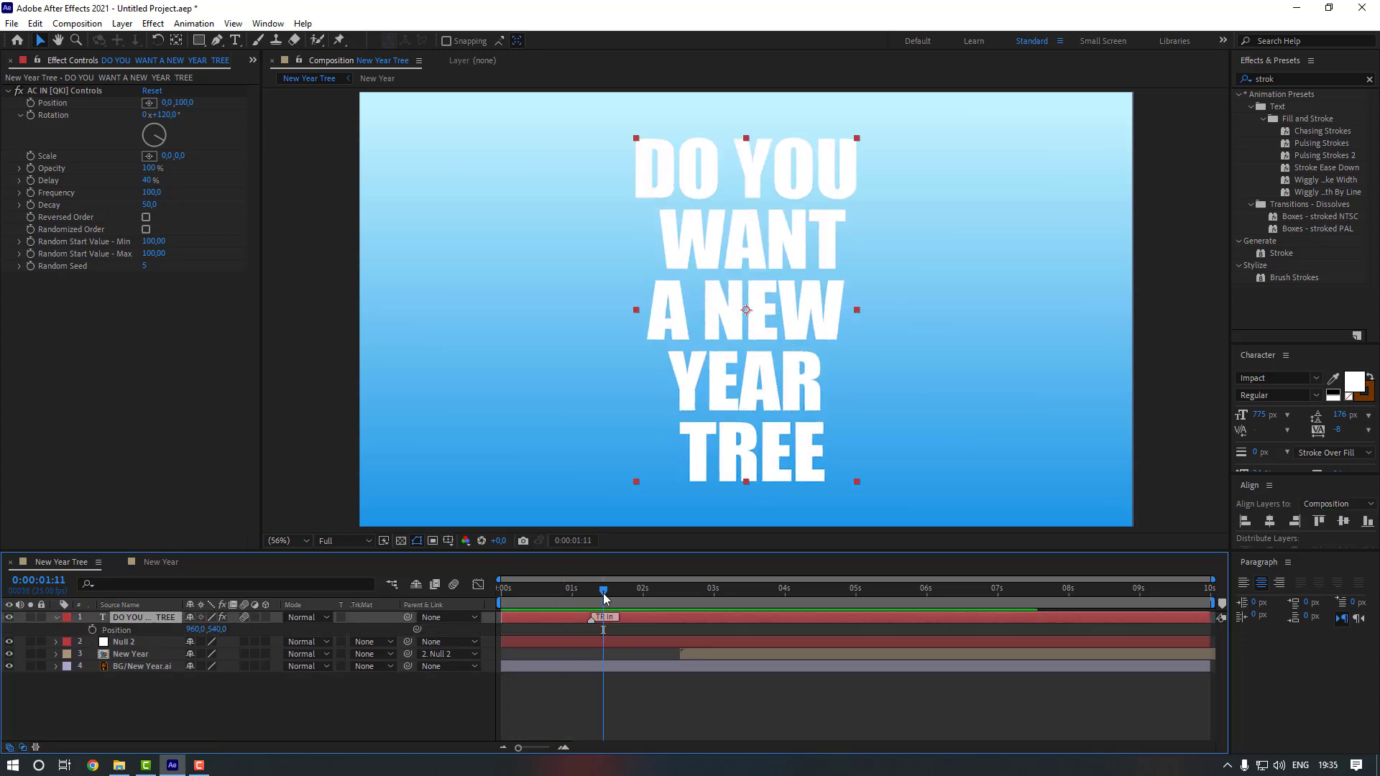
click(92, 629)
key(shift+Page_Down)
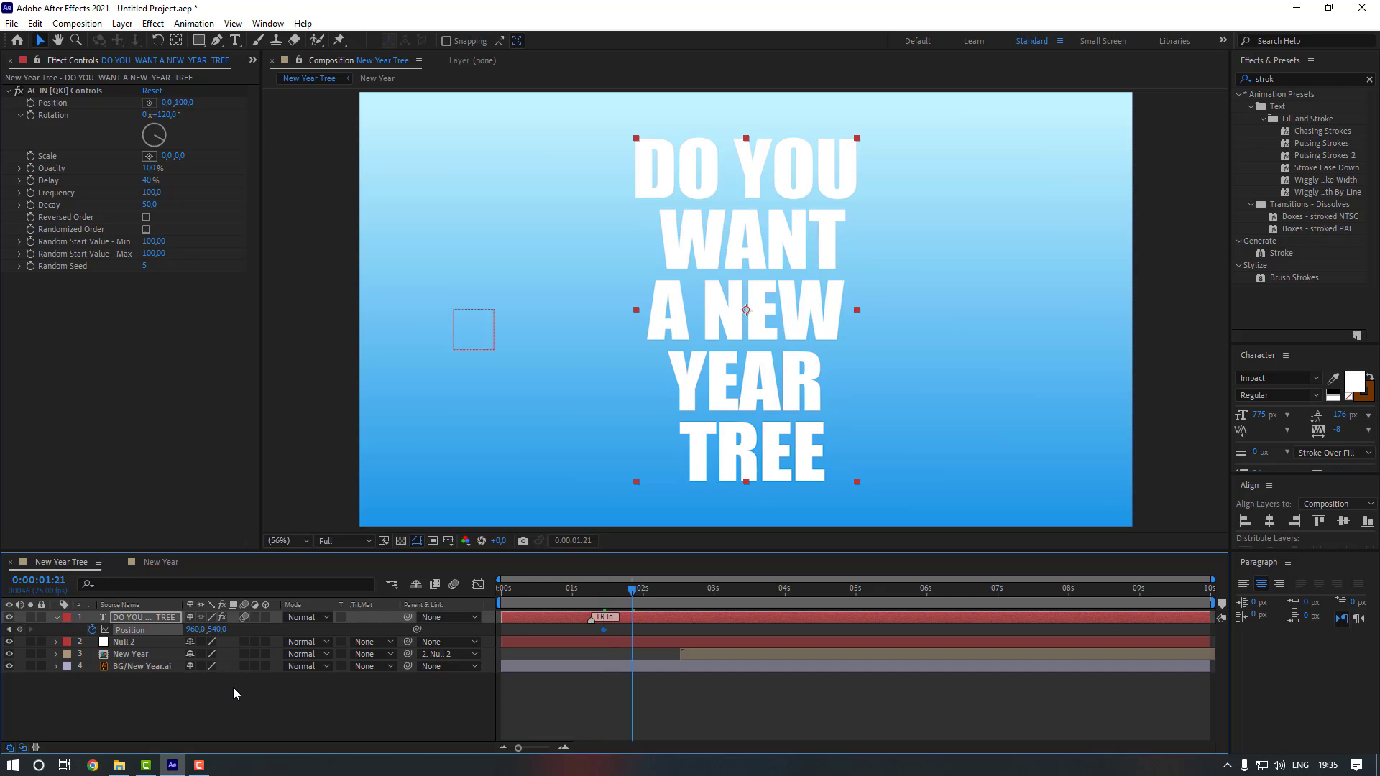
drag(219, 629, 80, 612)
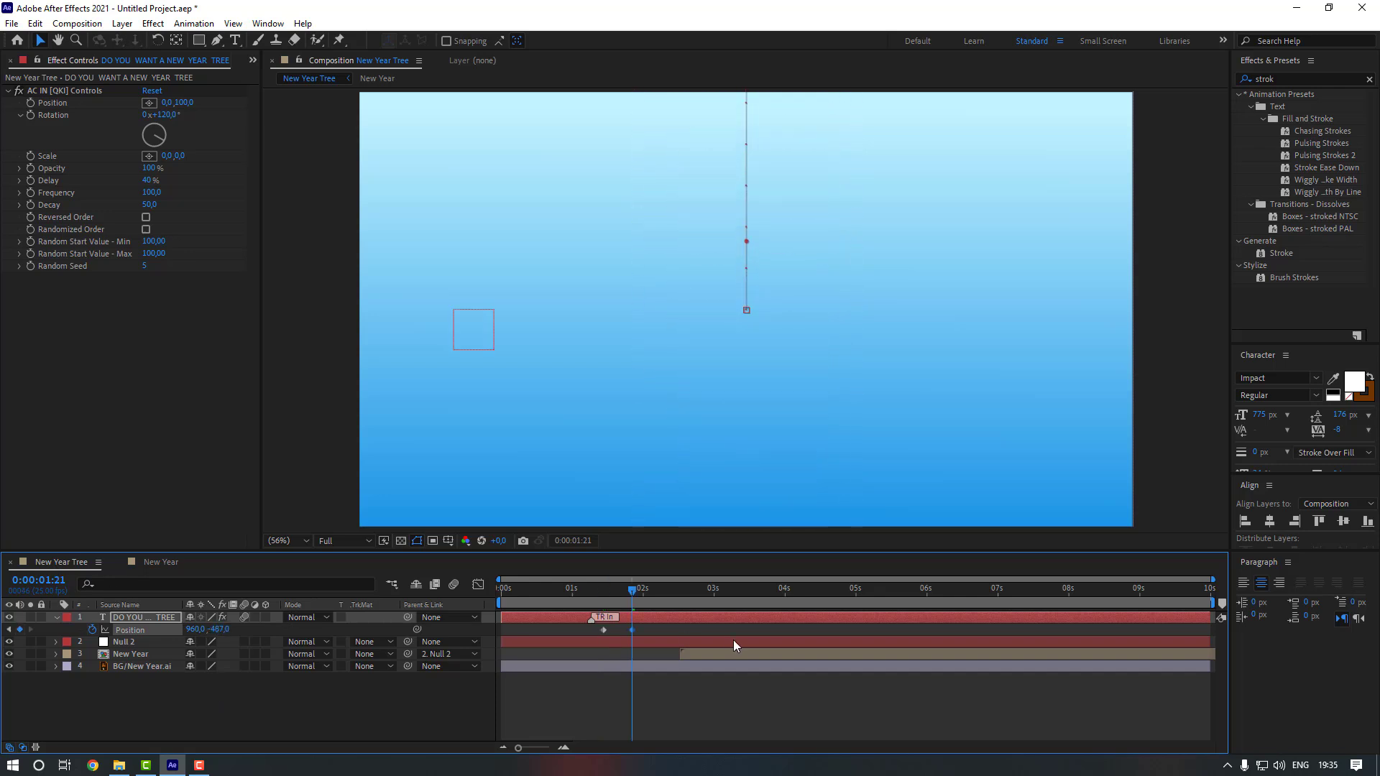
- Apply Easy Ease to both text Position keyframes and raise the end keyframe's influence to about 94% for an early speed peak
drag(654, 627, 623, 634)
right_click(631, 628)
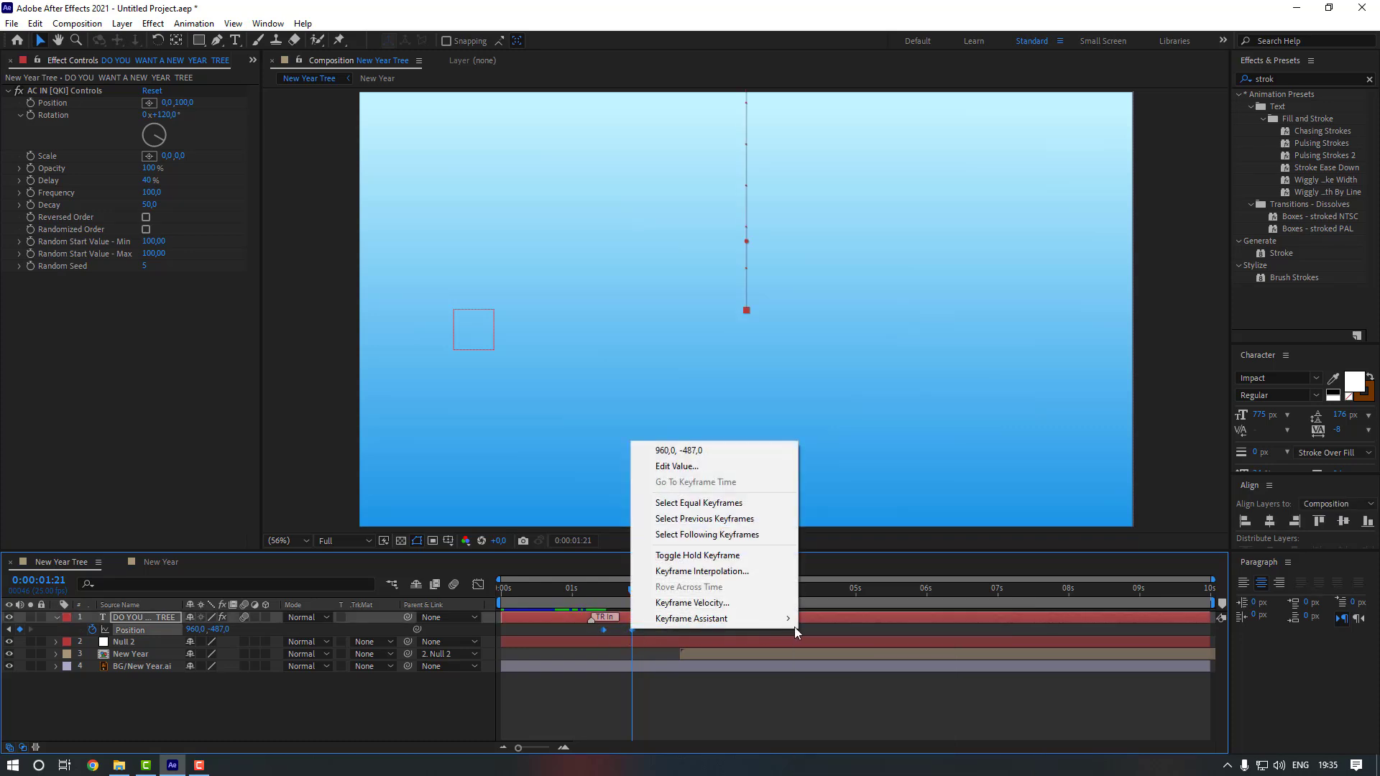
mouse_move(779, 623)
click(833, 662)
click(478, 583)
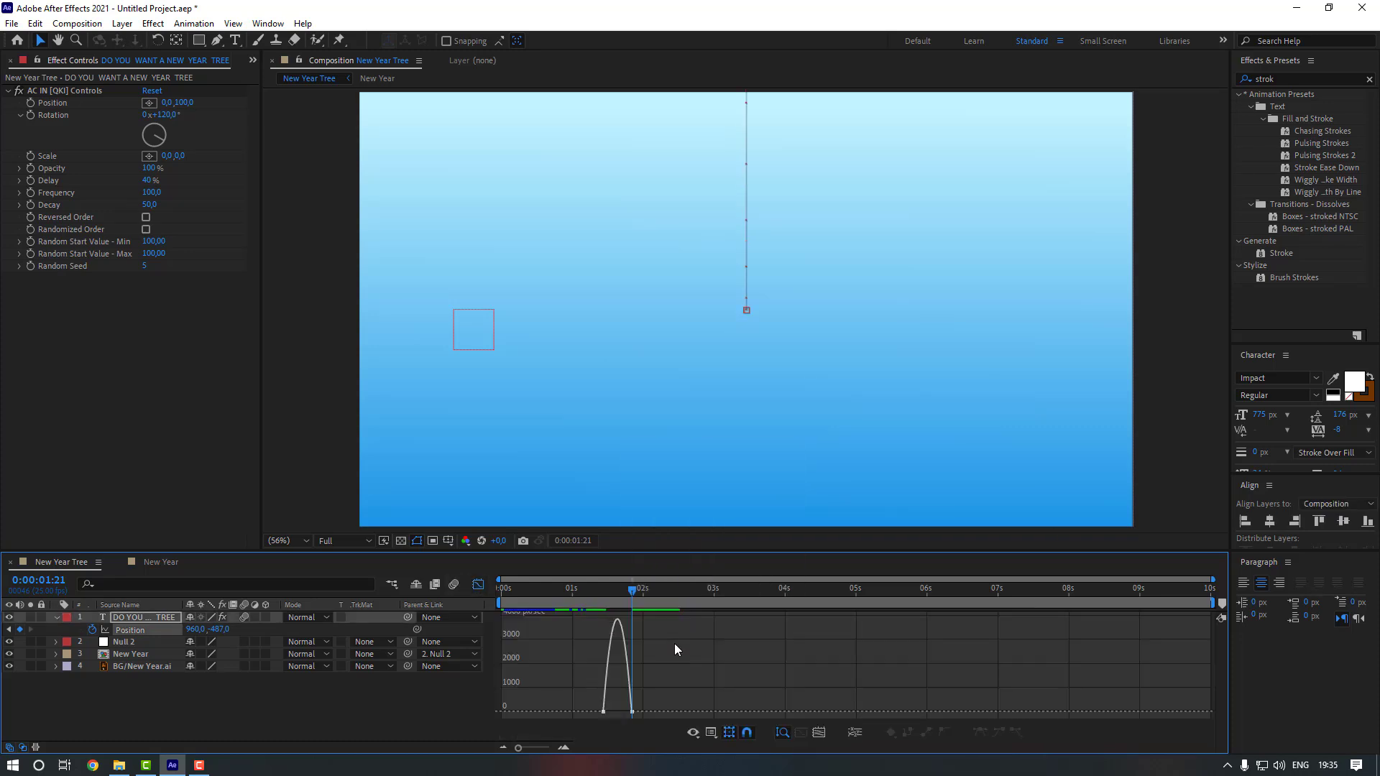
click(629, 711)
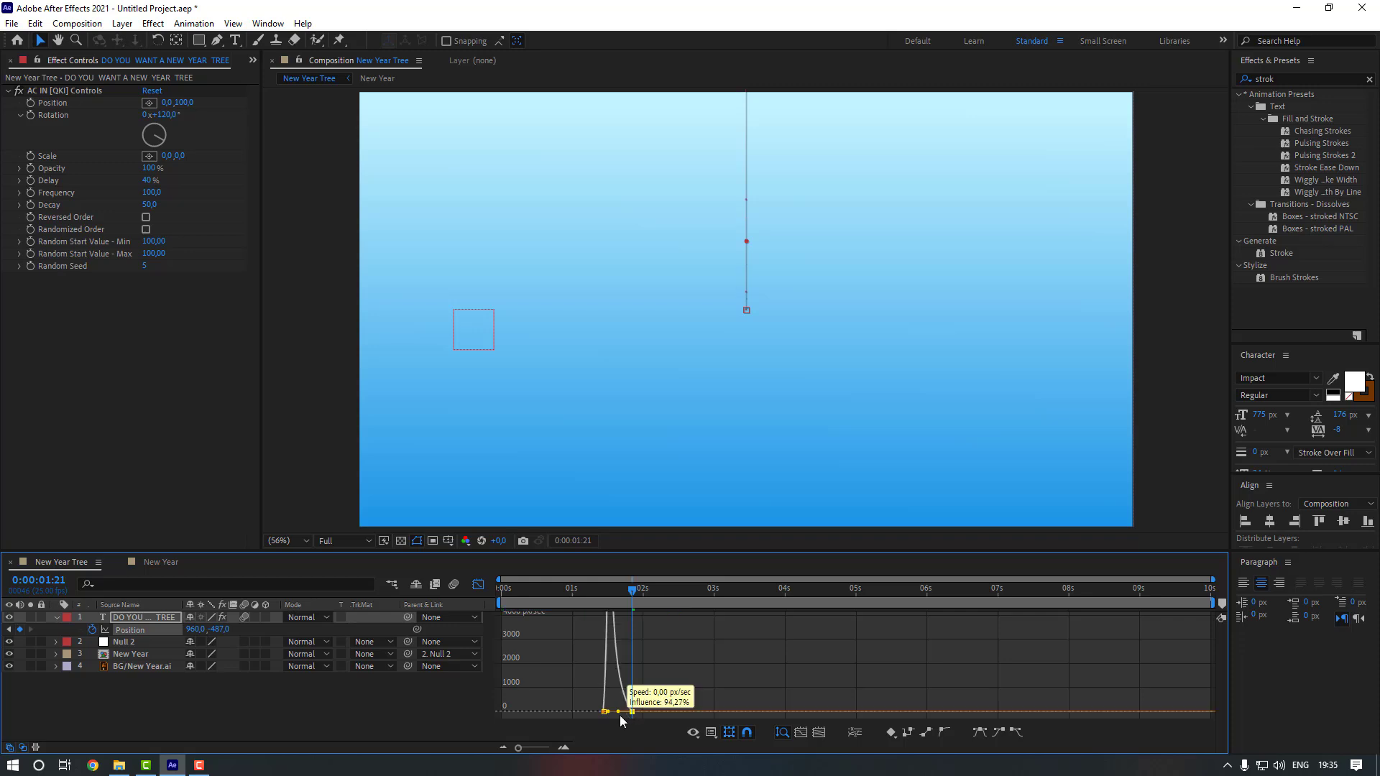
click(478, 584)
- Slow the text's exit by moving its last Position keyframe just past the 2-second mark, and preview the animation
click(649, 625)
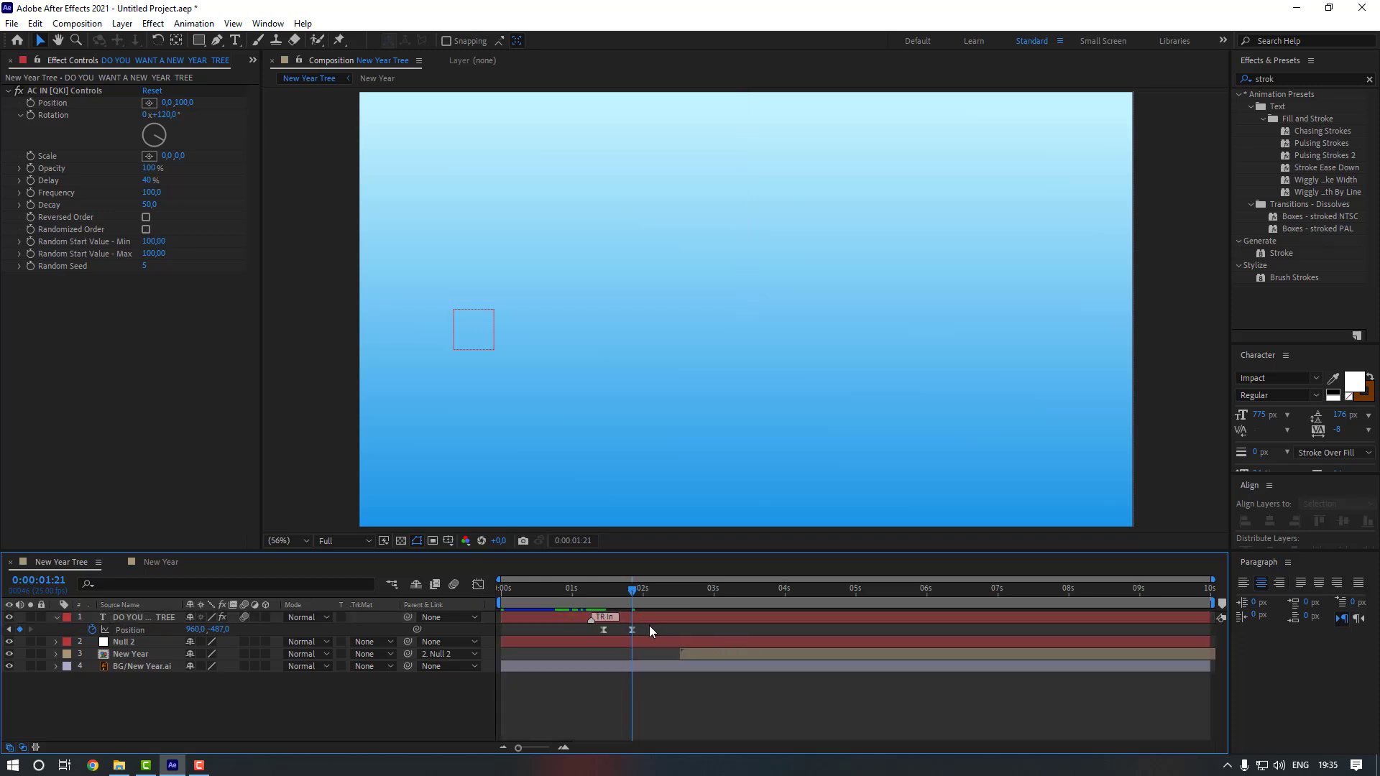
click(631, 631)
drag(631, 631, 653, 631)
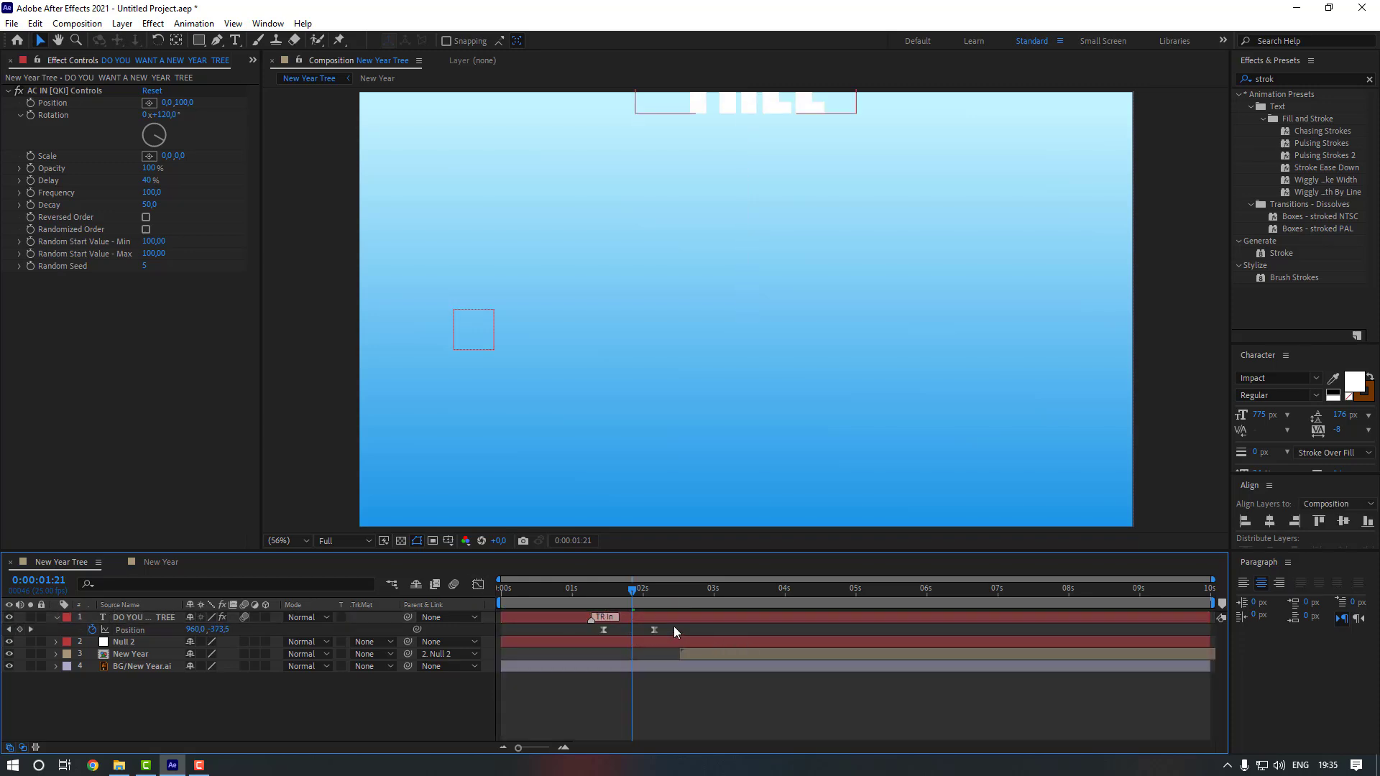
key(space)
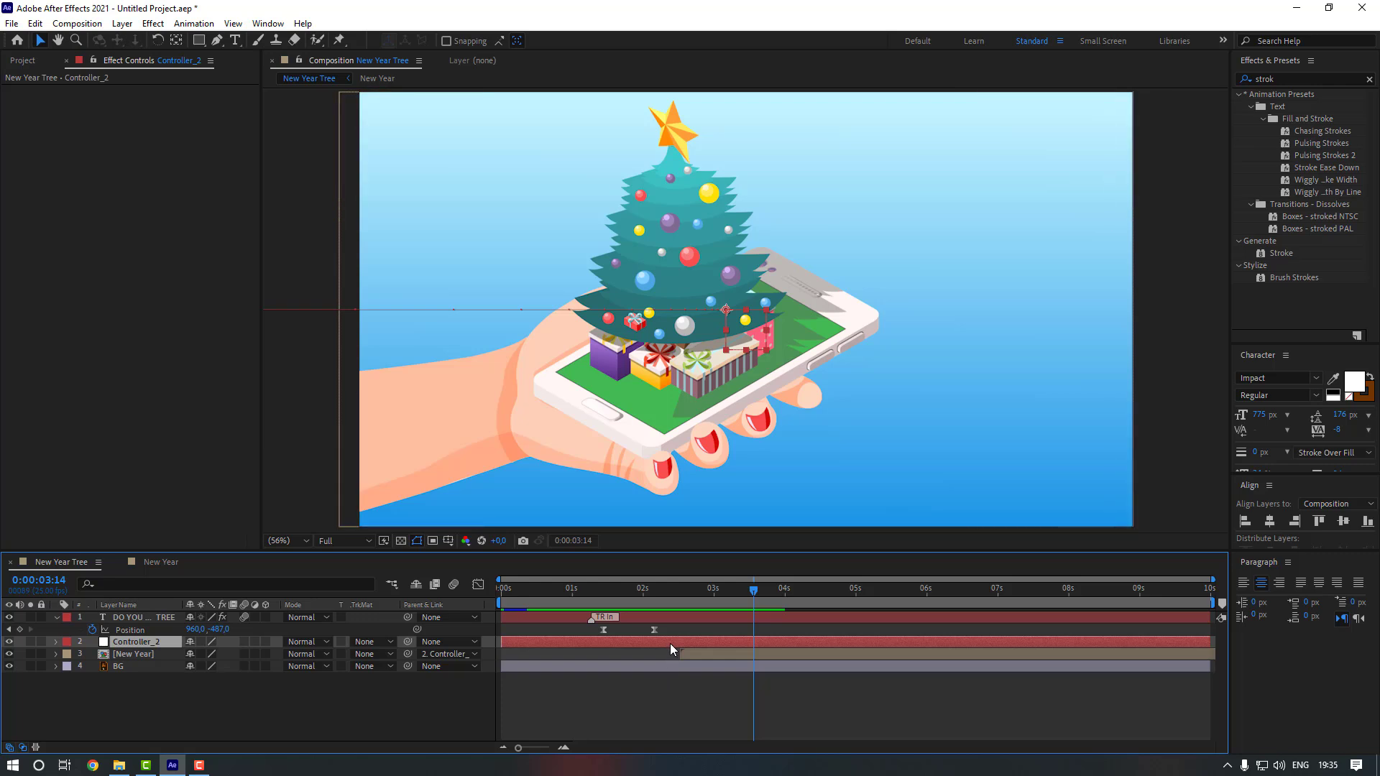
- Shift the Controller_2 and New Year layers earlier so New Year starts at about 2 seconds, and preview the transition
mouse_move(683, 642)
mouse_down()
mouse_move(653, 644)
mouse_move(709, 653)
mouse_move(676, 653)
mouse_up()
click(583, 592)
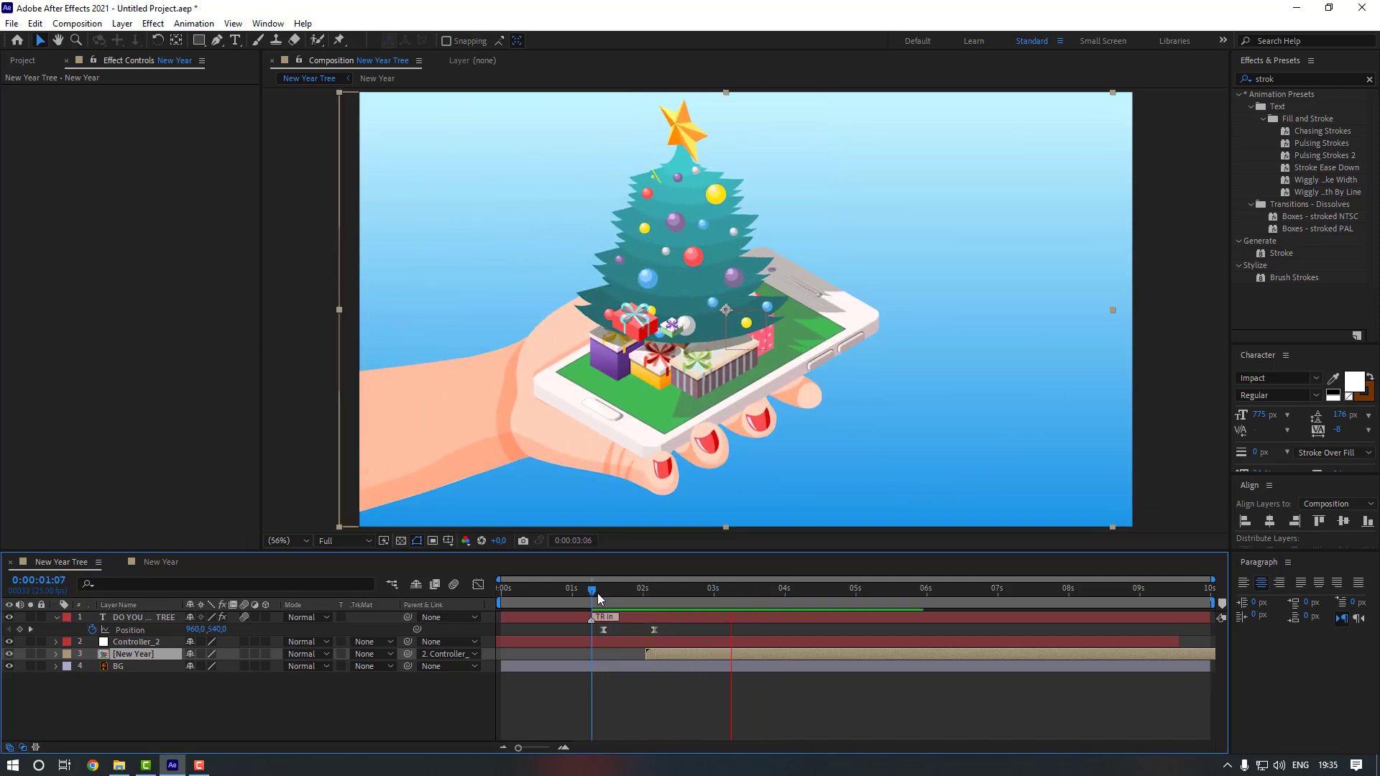
key(space)
- Move Controller_2 and New Year earlier again so New Year starts at about 1.8 seconds, and preview the transition
click(648, 642)
click(654, 654)
drag(653, 656, 641, 658)
click(620, 630)
drag(601, 592, 515, 605)
key(space)
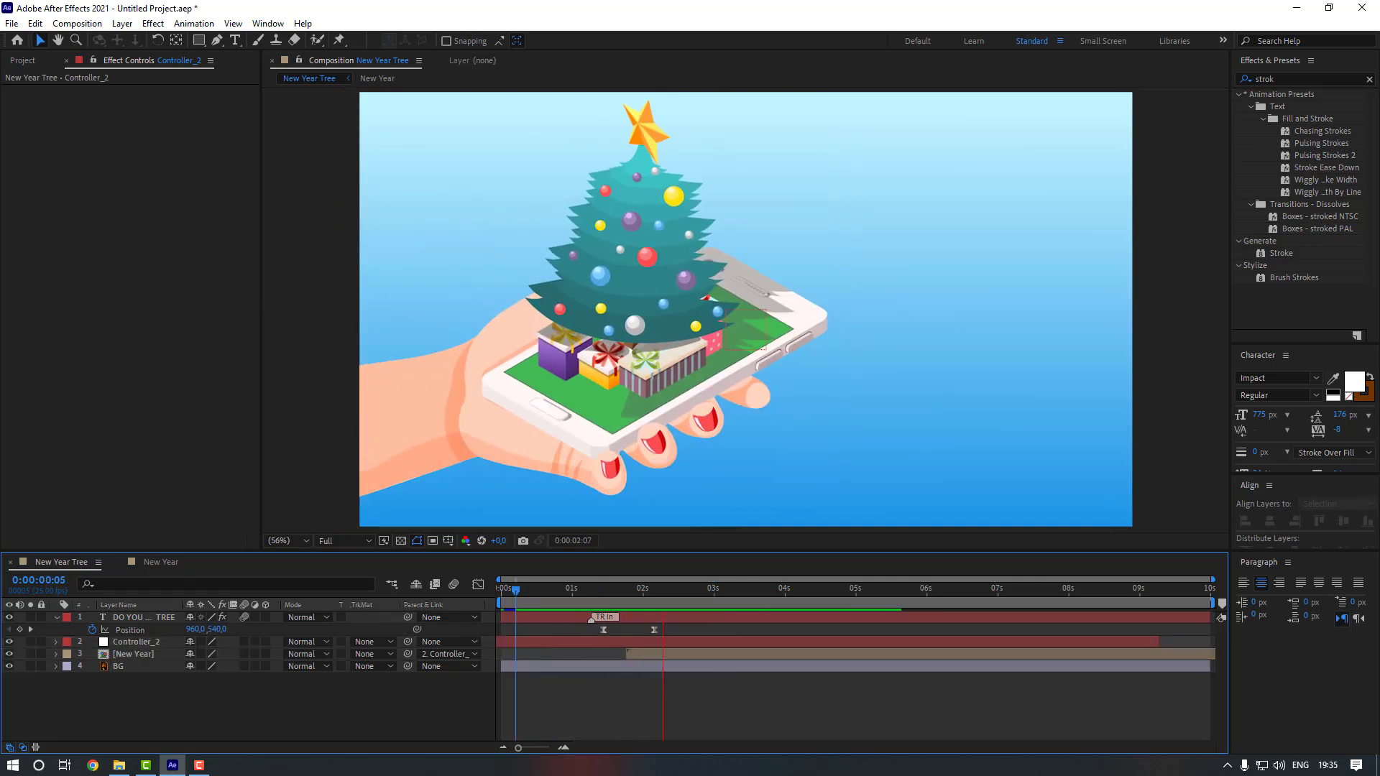
key(space)
- Bring Controller_2 and New Year forward to start New Year at about 1.5 seconds, deselect them, and preview from 0:00:00:24
click(632, 641)
shift+click(636, 653)
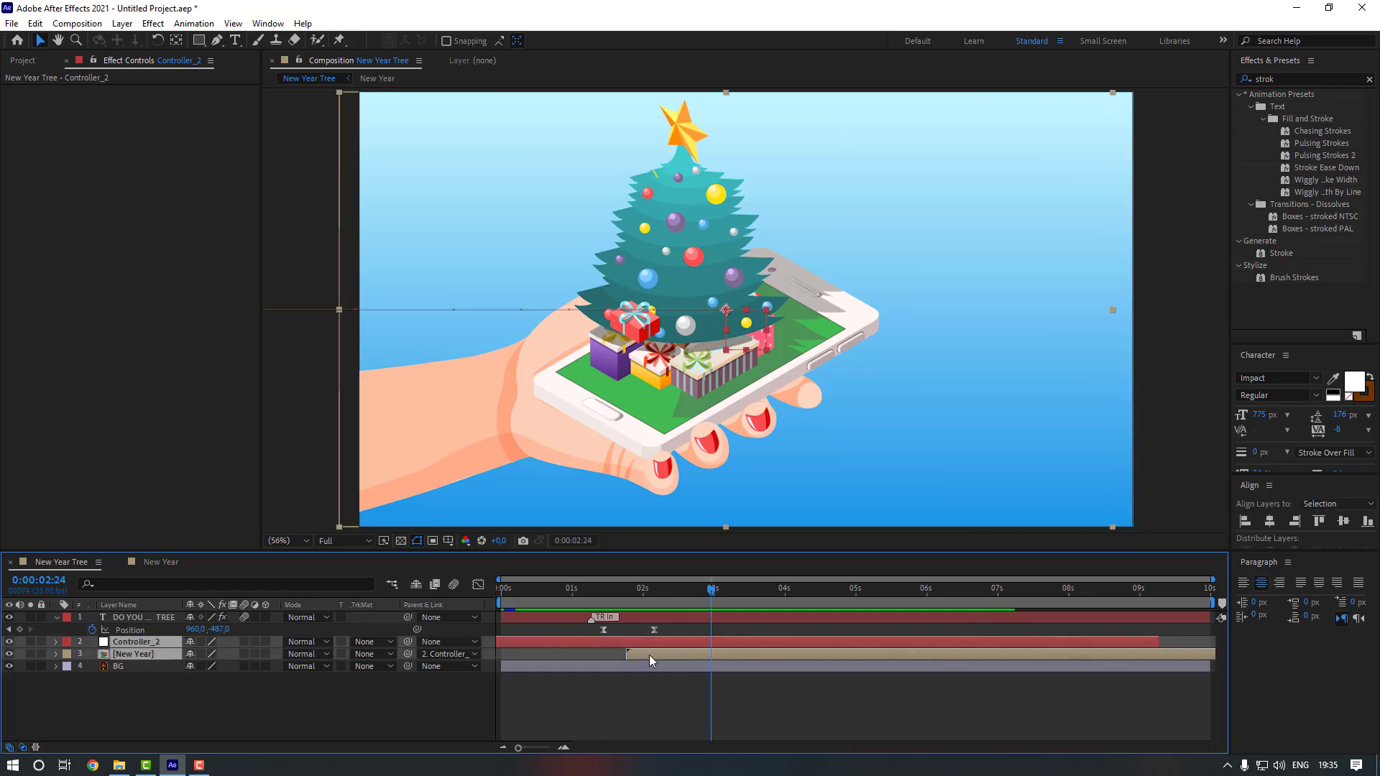
drag(649, 654, 632, 657)
key(F2)
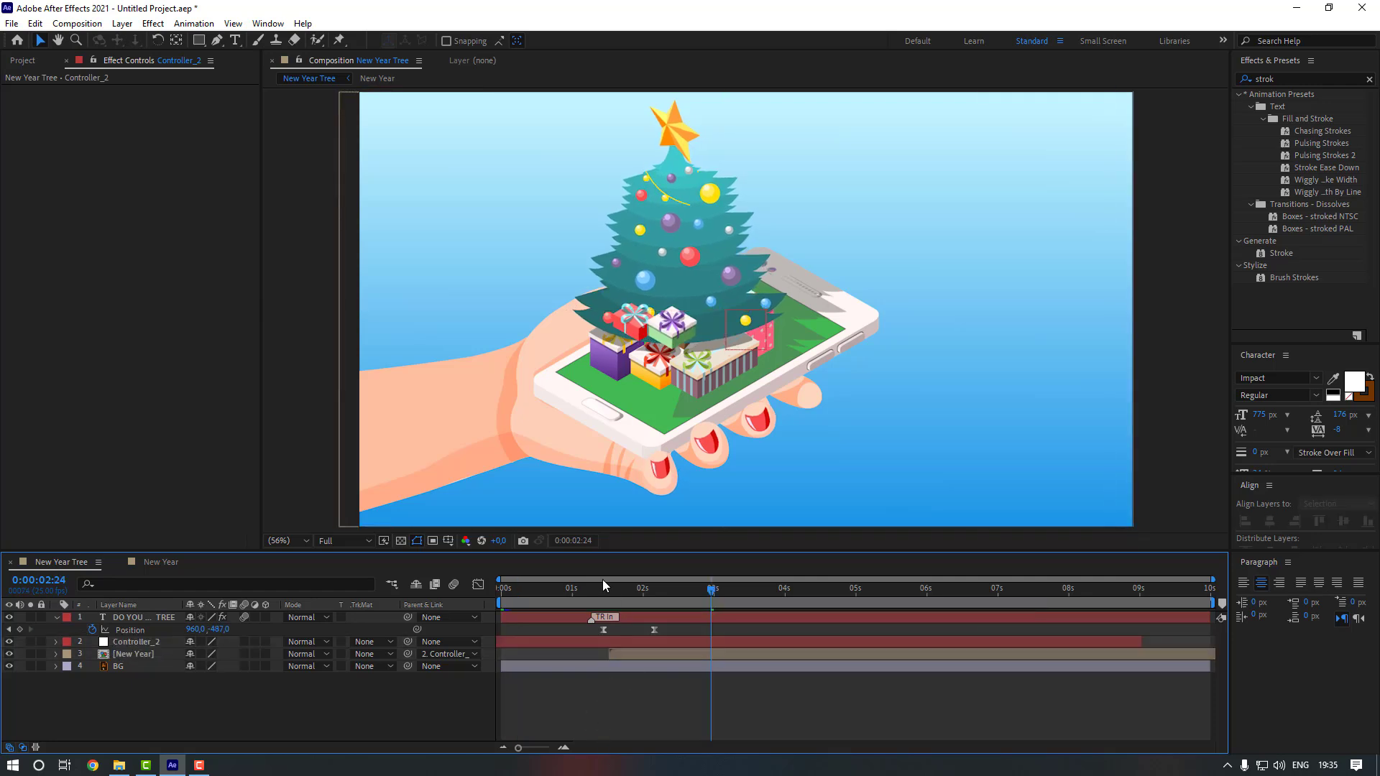
click(566, 588)
key(space)
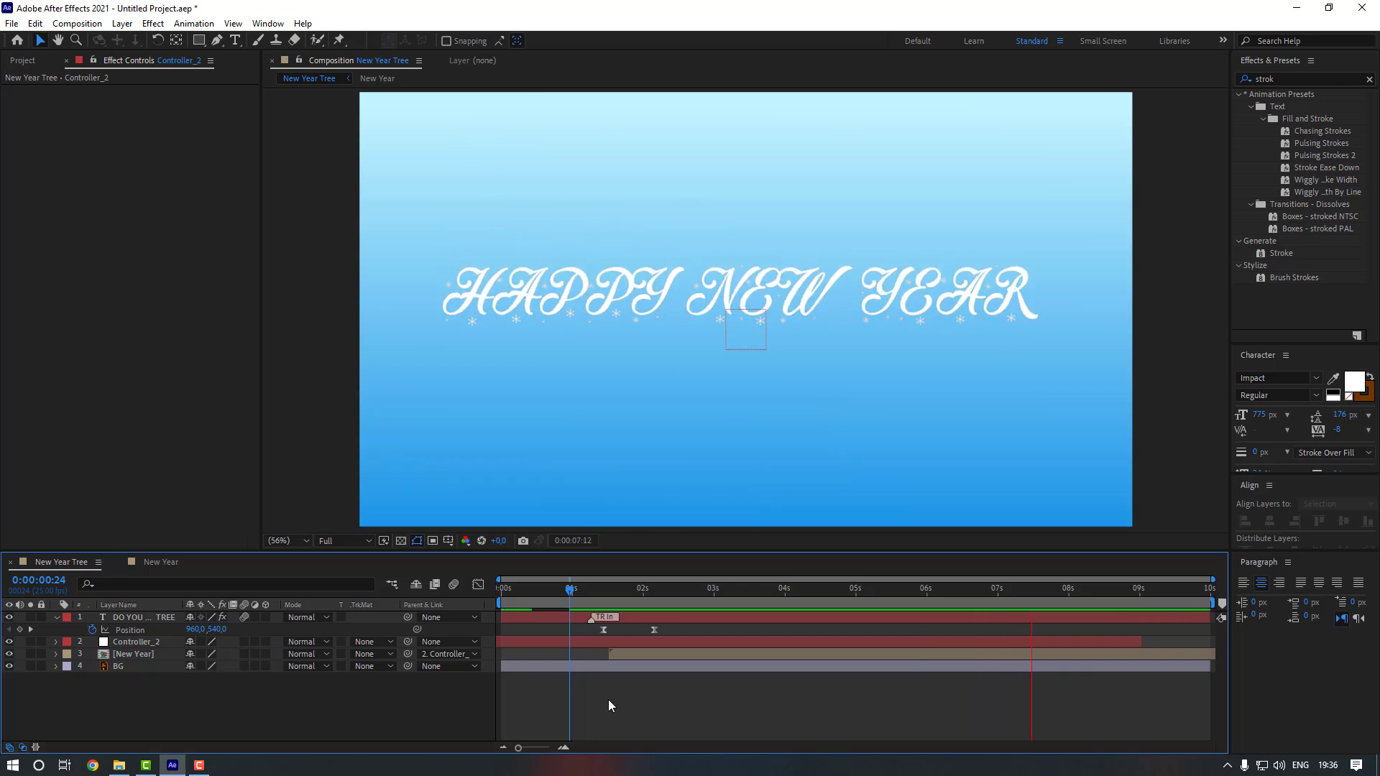
- Hide the Controller_2 layer, end the work area at 0:00:08:17, and preview the trimmed animation
key(n)
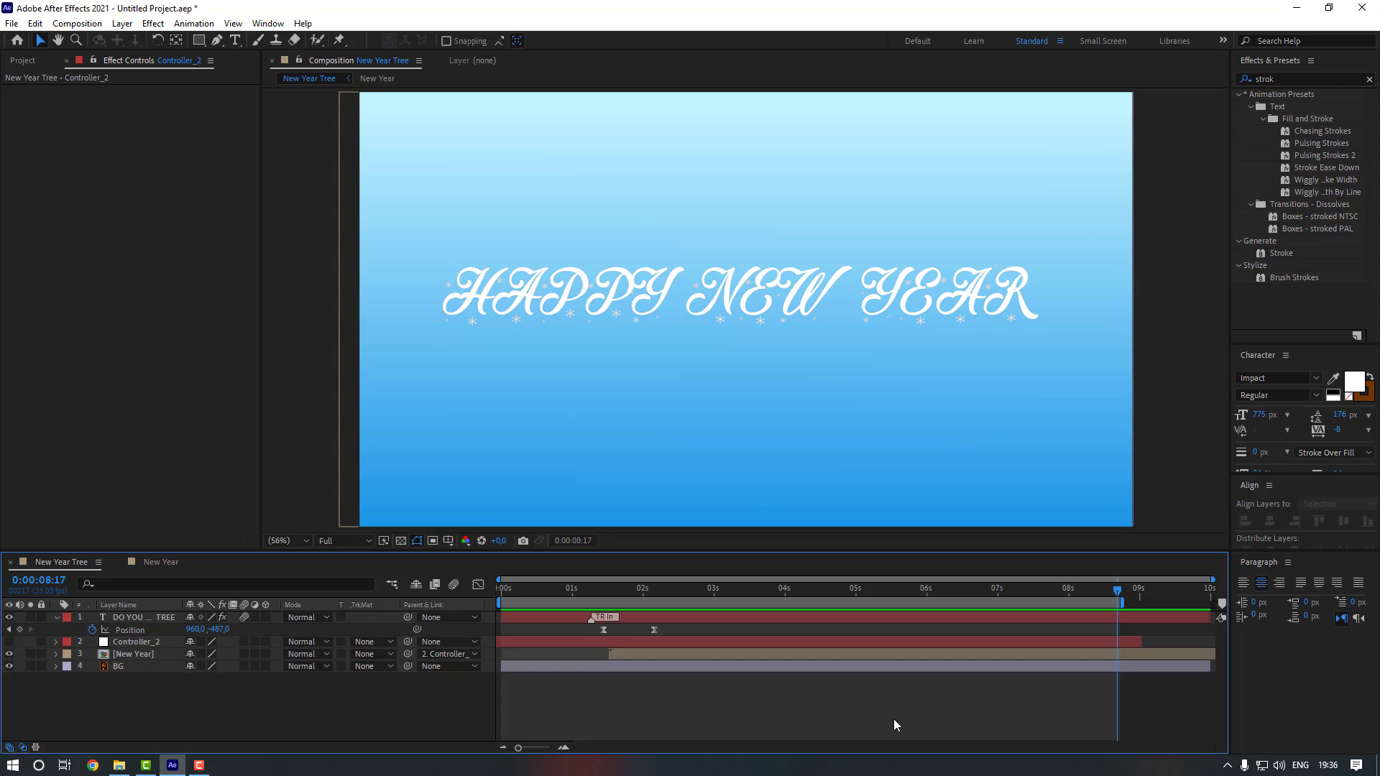
key(space)
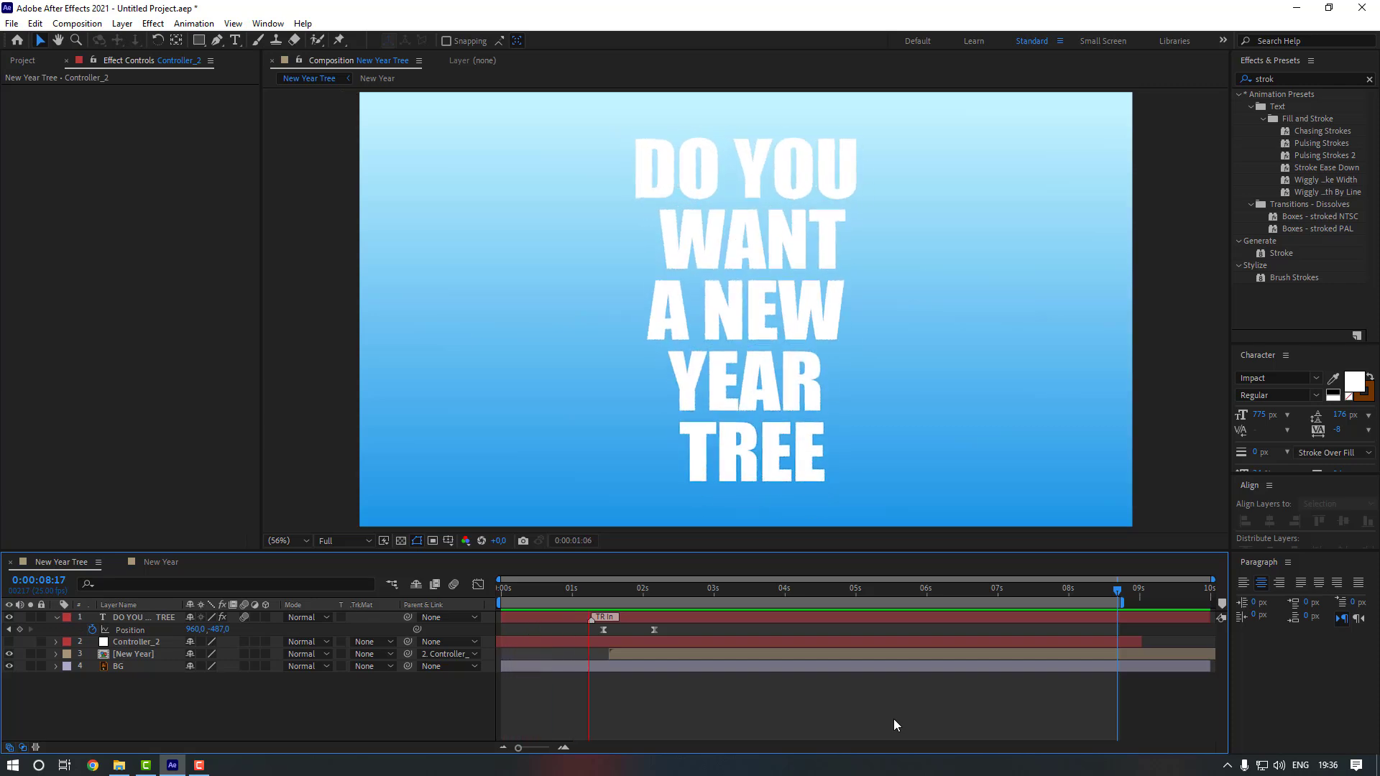